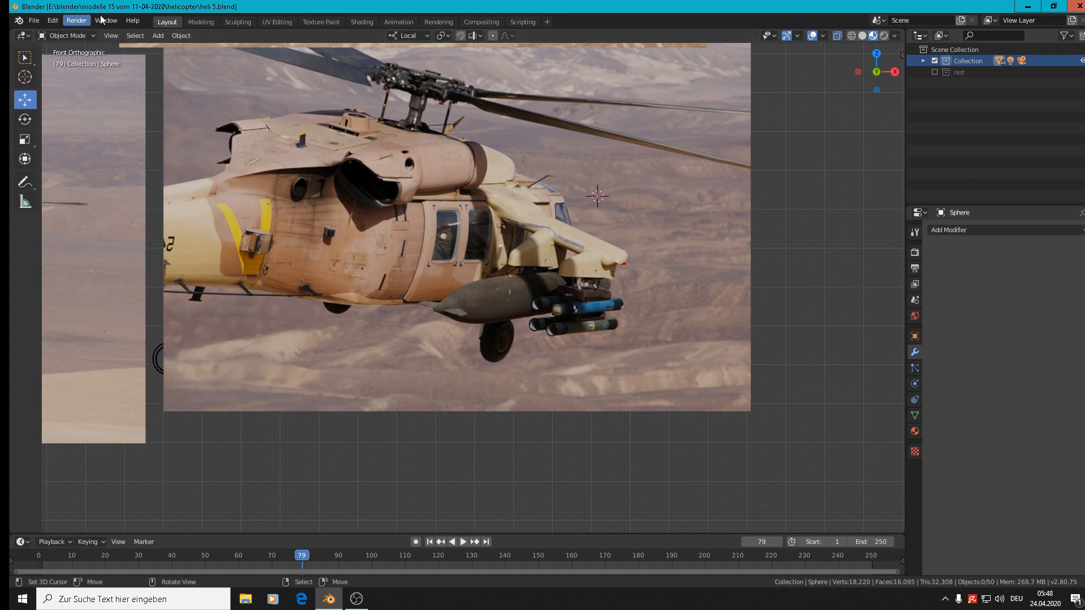
Step: Add a cube mesh at the 3D cursor and scale it uniformly to about 0.084
left_click(158, 35)
mouse_move(189, 52)
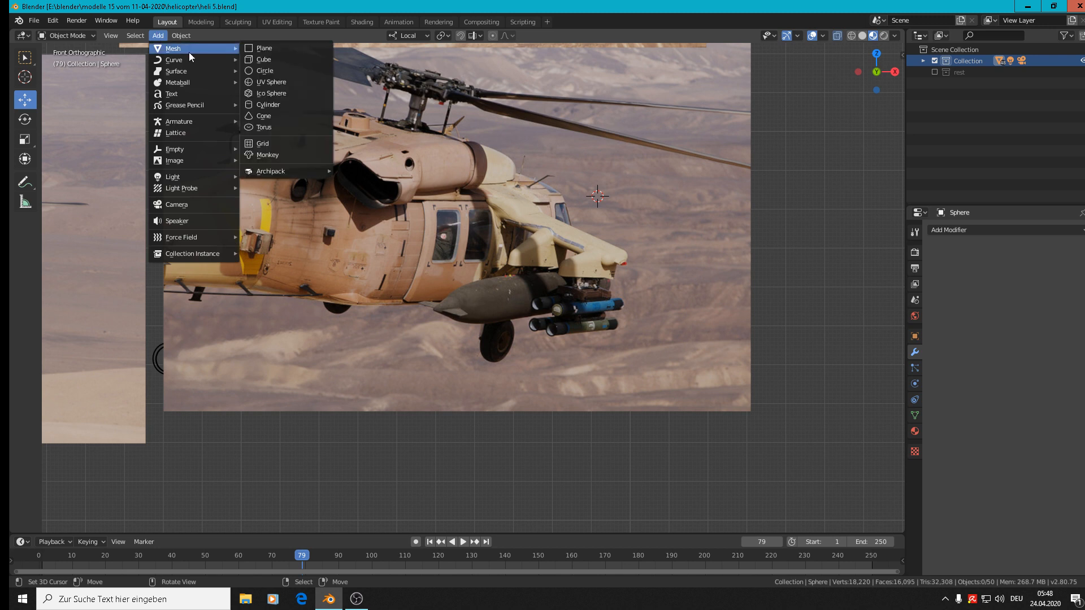
left_click(280, 60)
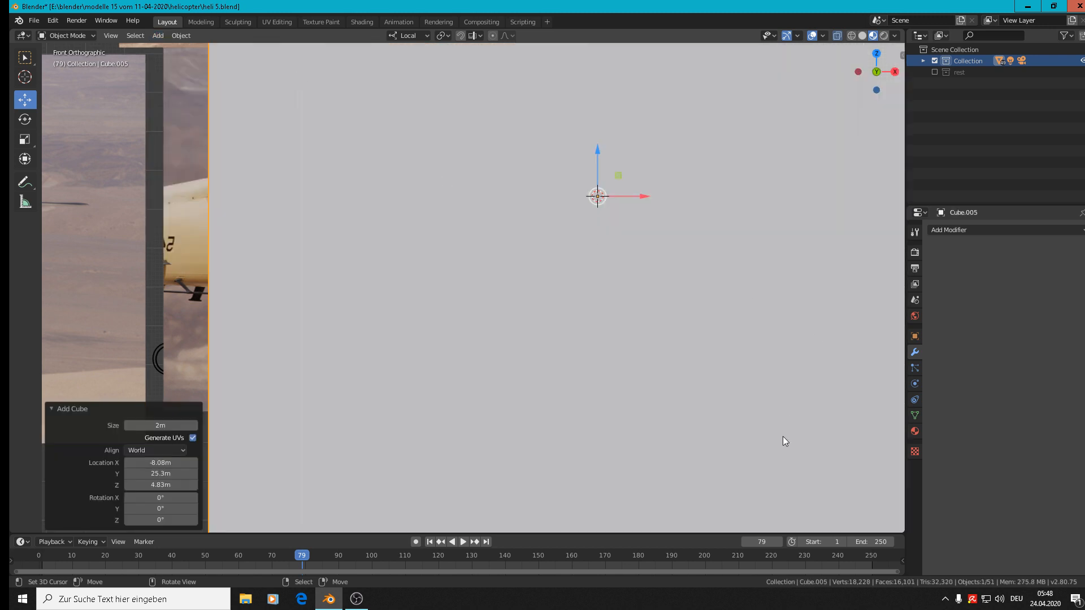
key("s")
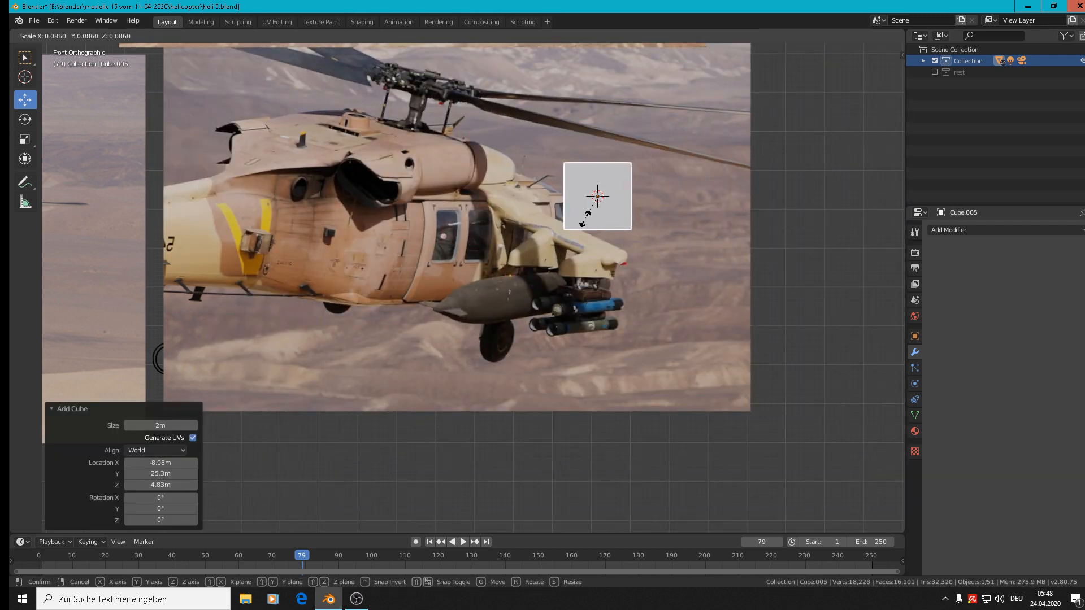
left_click(585, 220)
Step: Flatten the cube along its local Z axis with a scale of about 0.257
key("s")
key("z")
key("z")
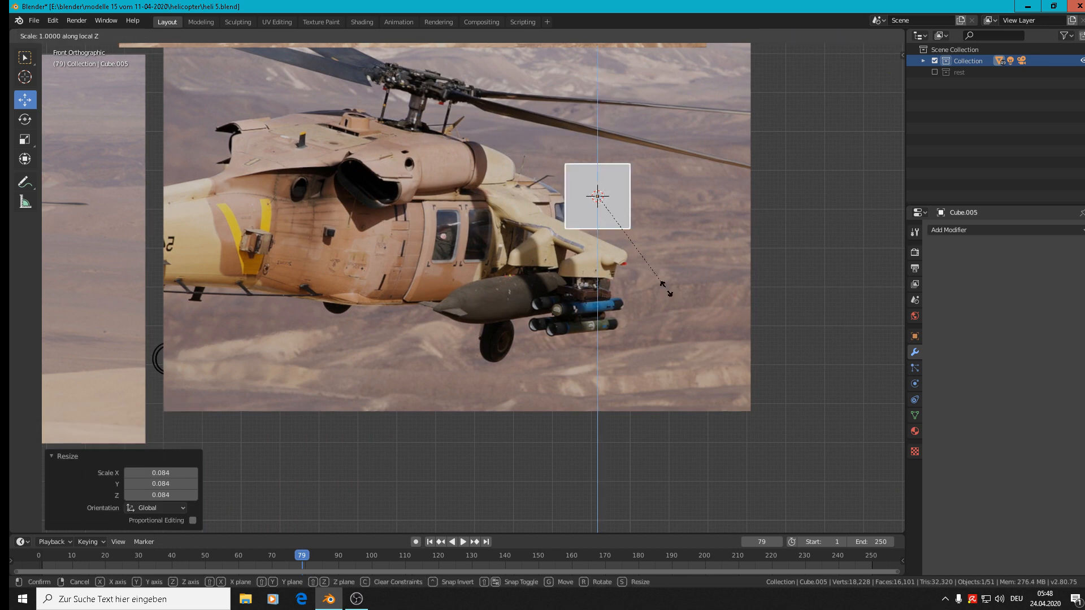
left_click(607, 217)
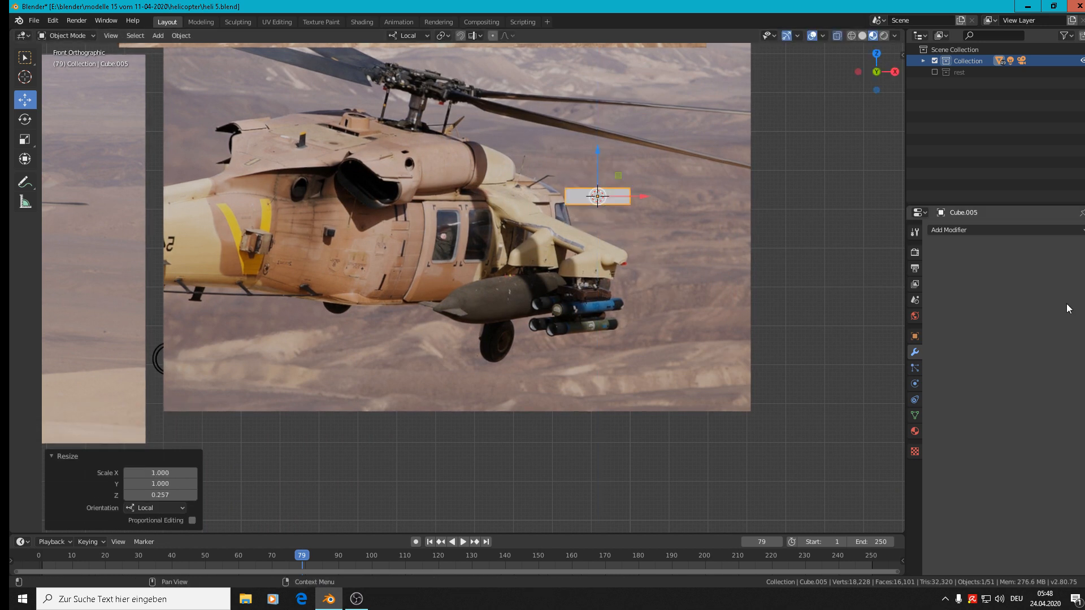
Step: Add a Subdivision Surface modifier to the flattened block and move the block about -0.369 m along local Y
left_click(941, 231)
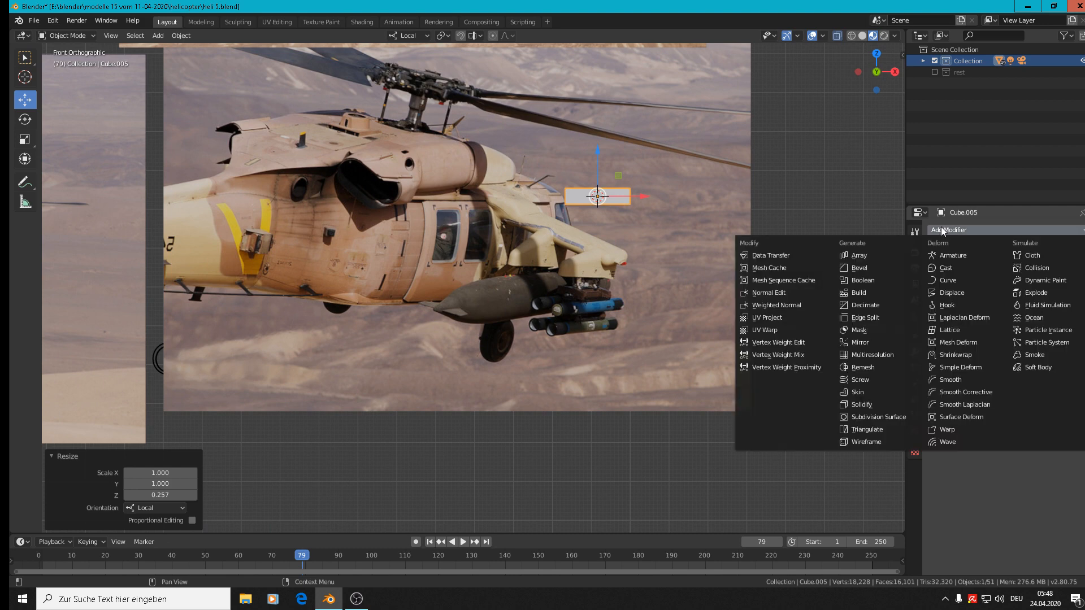
left_click(895, 419)
middle_click_drag(741, 322, 550, 253)
left_click_drag(619, 168, 461, 201)
scroll(563, 214, "up", 5)
middle_click_drag(562, 212, 474, 218)
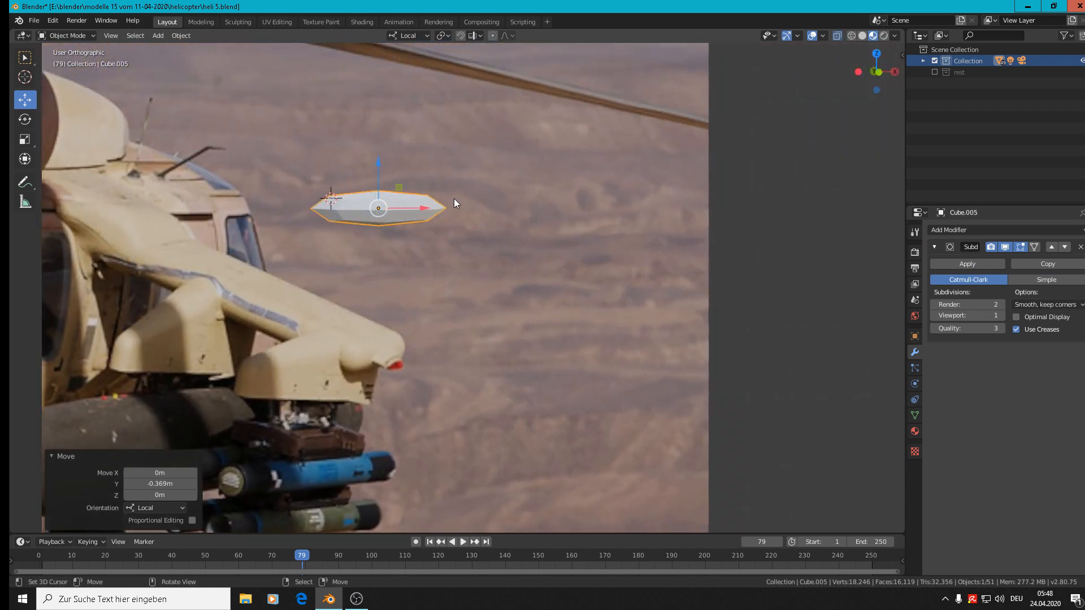
Step: In Edit Mode, move the block's +X end face inward by about -0.0155 m along local X
key("Tab")
middle_click_drag(409, 218, 369, 243)
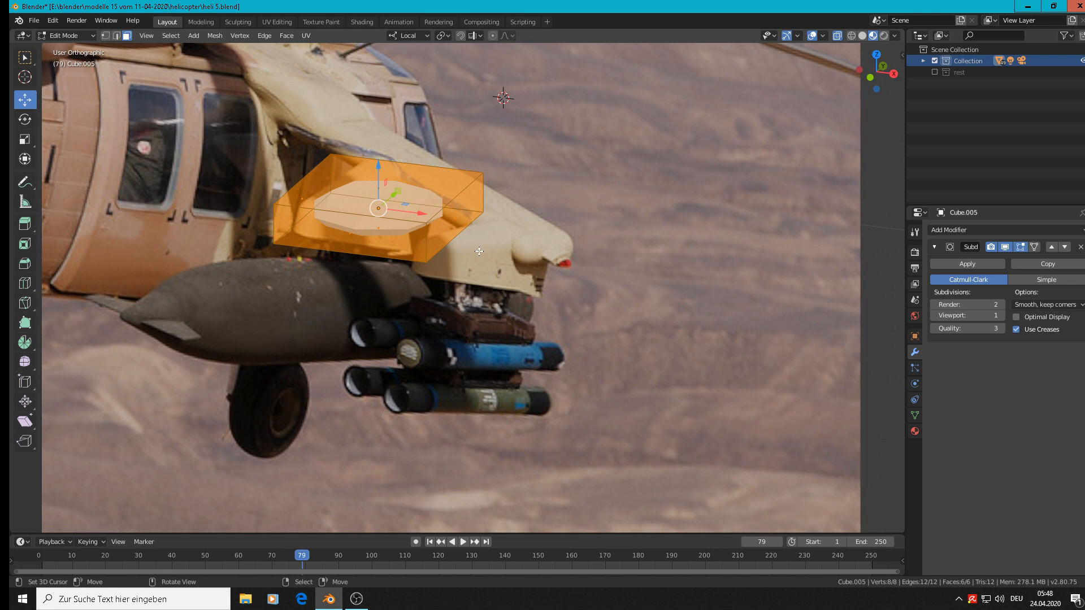
left_click(455, 216)
left_click_drag(503, 225, 364, 216)
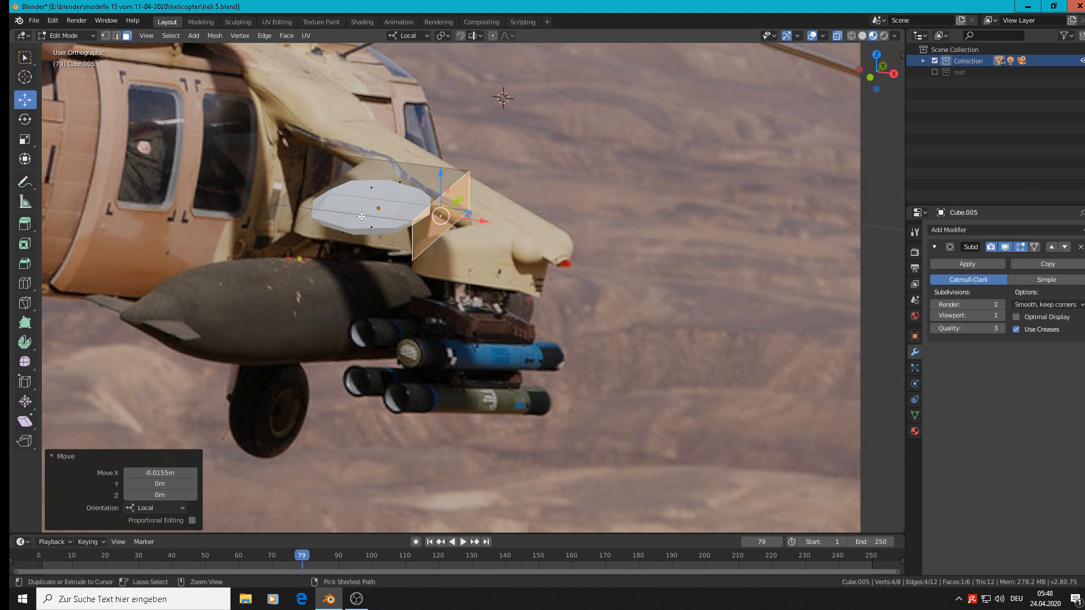
Step: Add one loop cut near each X end of the block, slid to factors of about 0.481 and -0.505
key("ctrl+r")
left_click(336, 210)
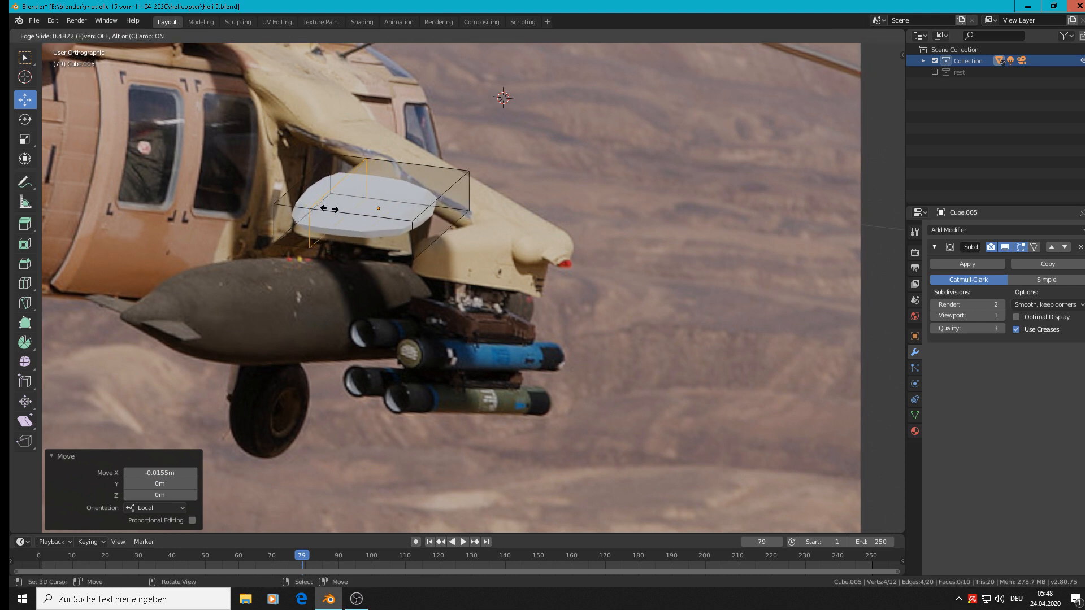
left_click(330, 209)
key("ctrl+r")
left_click(404, 218)
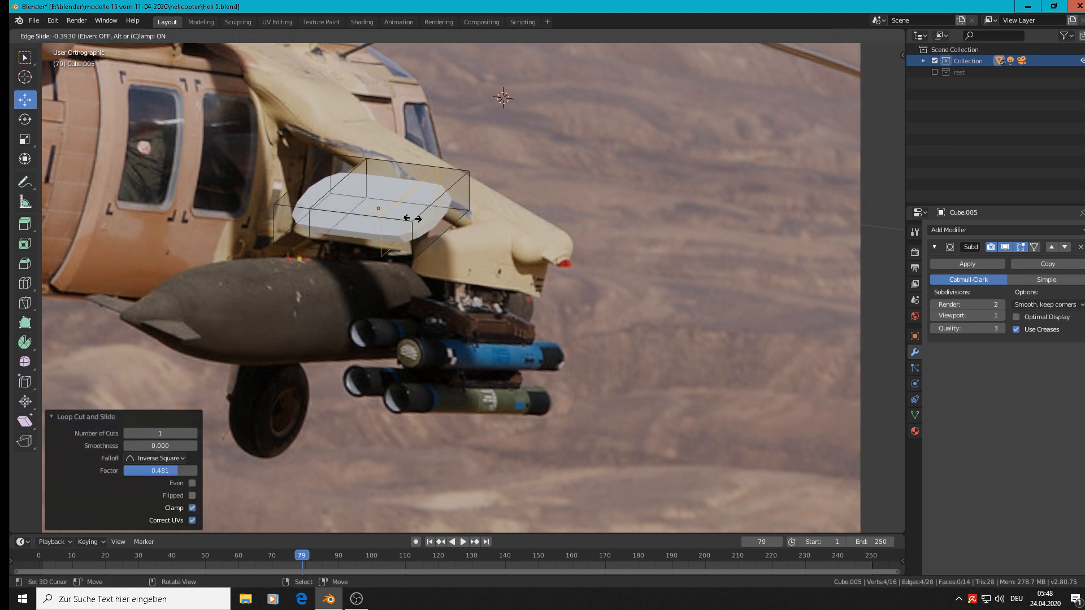
left_click(423, 216)
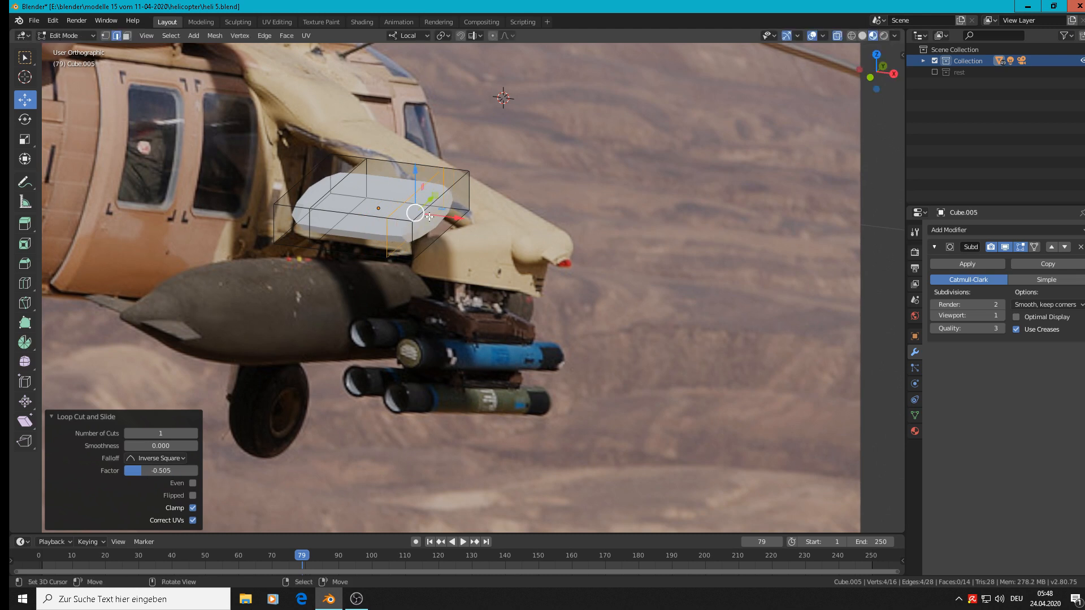
Step: Add two evenly spaced lengthwise loop cuts that divide the block's width, without sliding them, and return to Object Mode
key("ctrl+r")
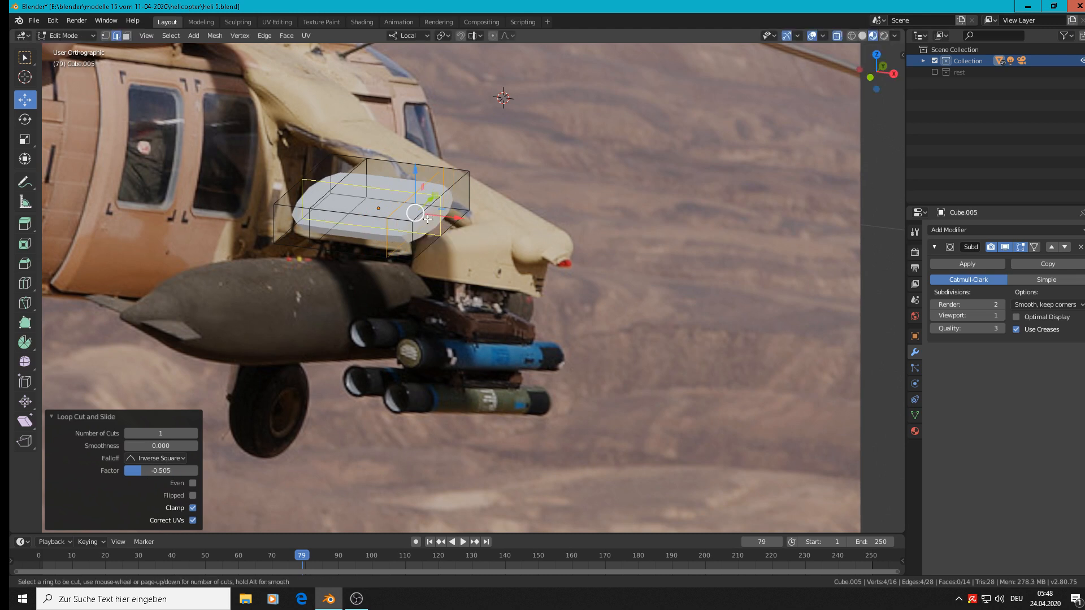
scroll(427, 218, "up", 1)
left_click(426, 225)
left_click(425, 229)
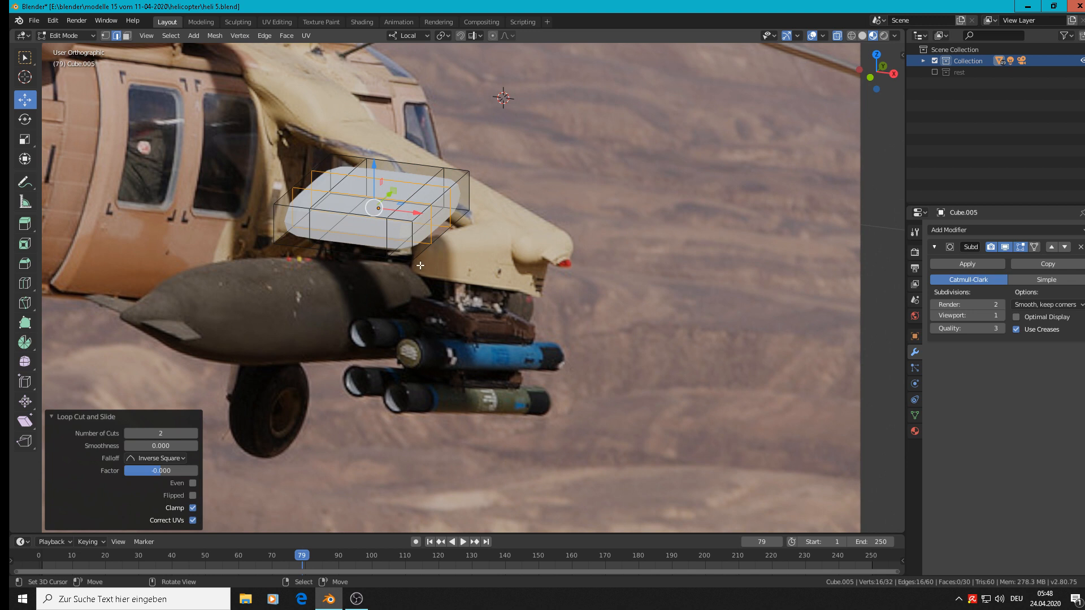
key("Tab")
Step: Examine the rounded block's shape and compare it with the wing pylon and weapon mounts in the helicopter reference photos
middle_click_drag(413, 261, 432, 234)
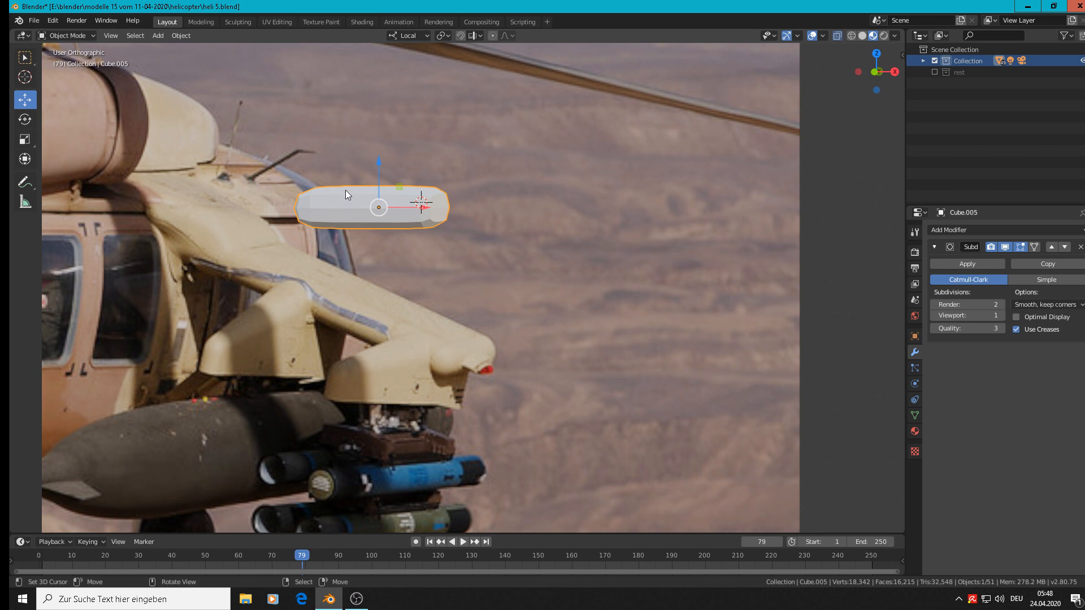
middle_click_drag(344, 196, 367, 198)
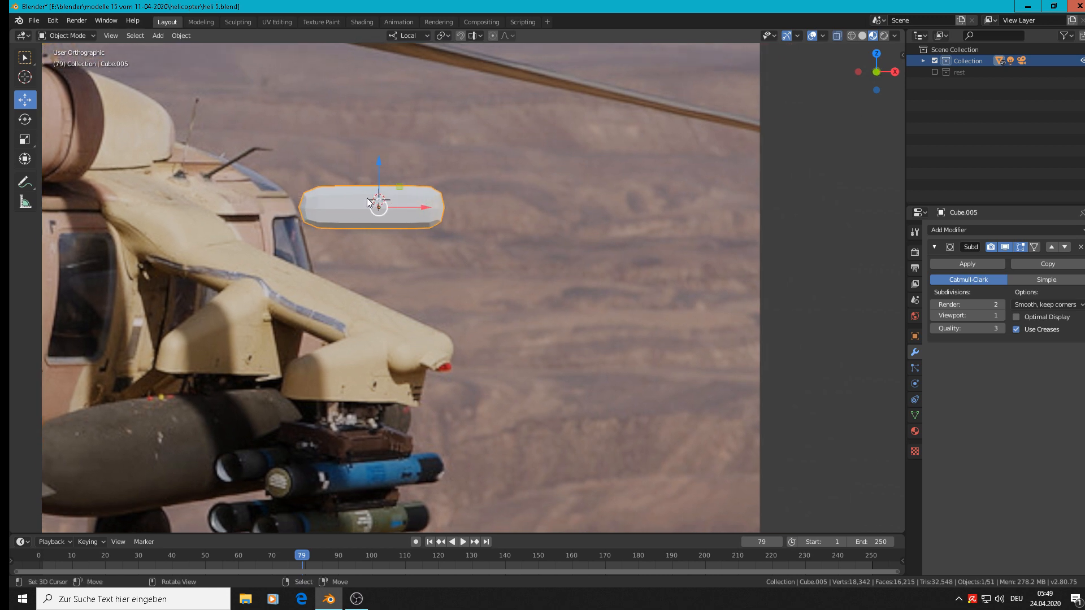
scroll(367, 199, "down", 14)
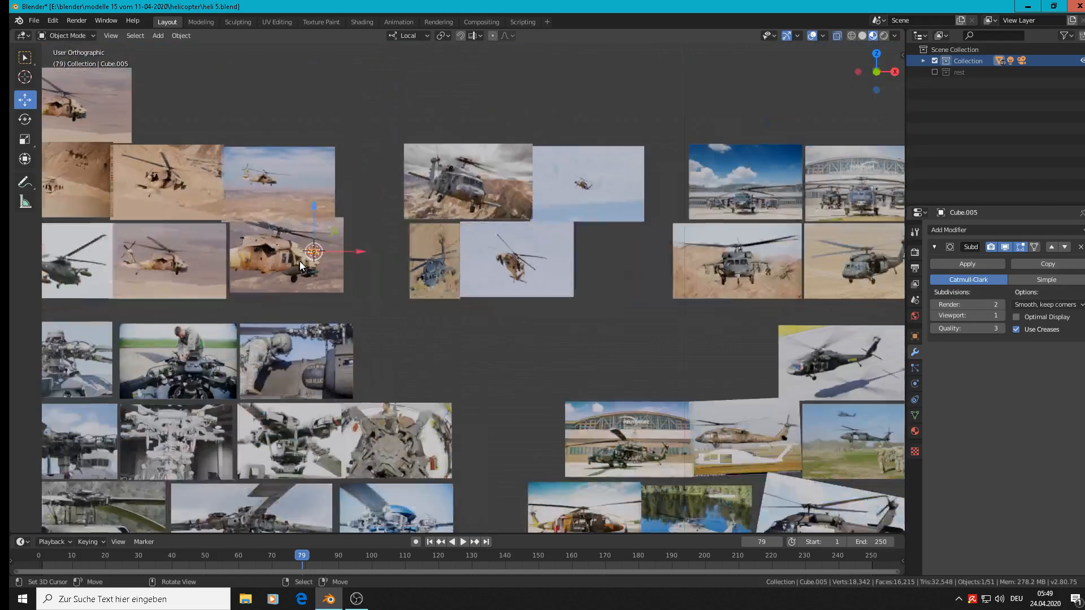
middle_click_drag(300, 261, 896, 190, "shift")
scroll(802, 215, "up", 6)
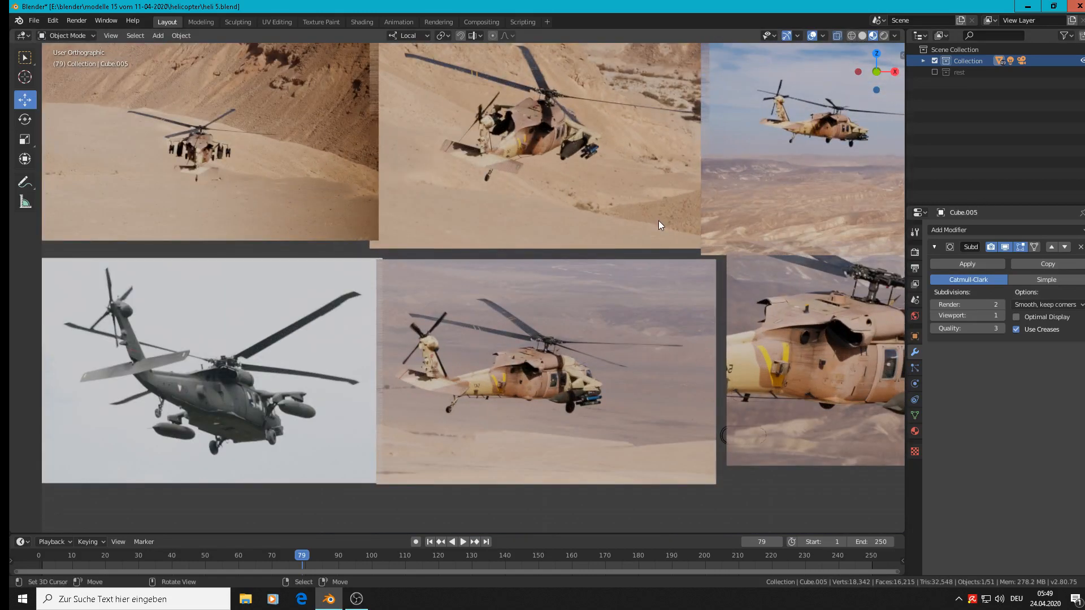
scroll(577, 134, "up", 5)
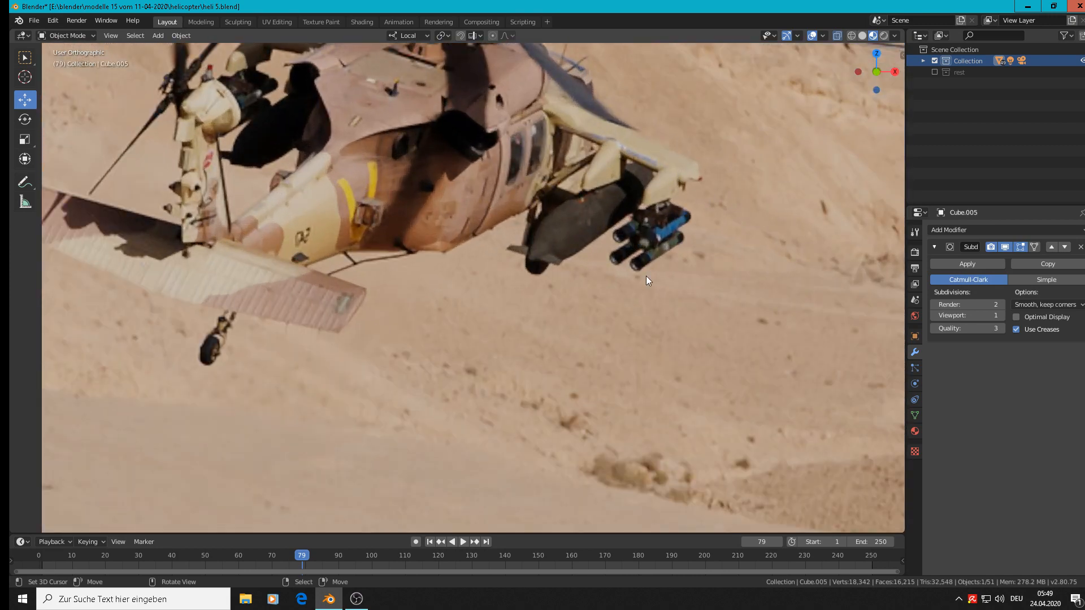
scroll(646, 276, "down", 8)
middle_click_drag(728, 388, 720, 247, "shift")
scroll(727, 243, "down", 4)
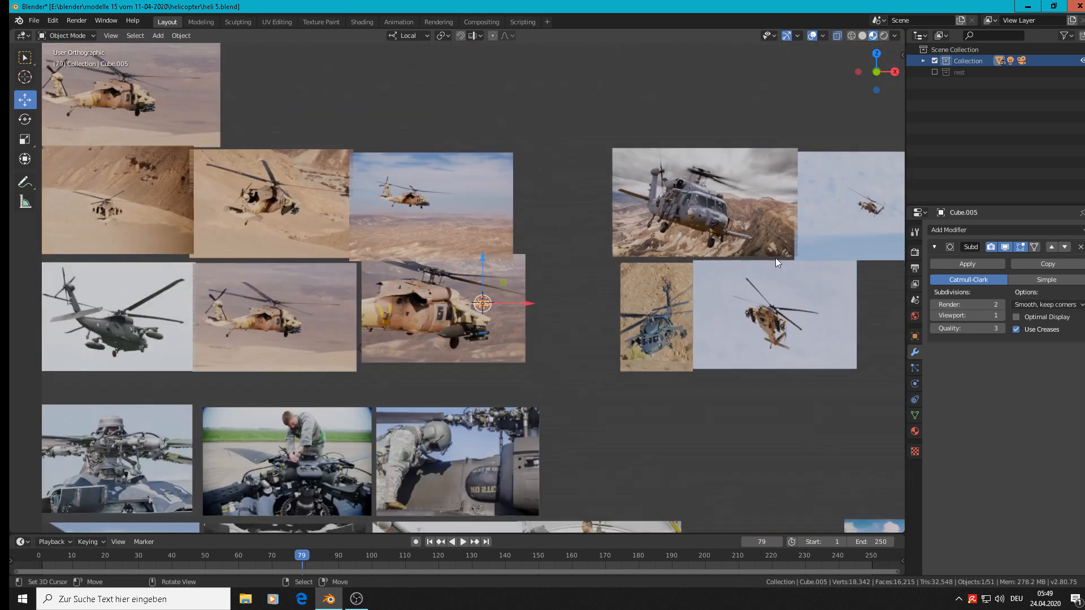
scroll(480, 319, "up", 8)
scroll(552, 249, "up", 2)
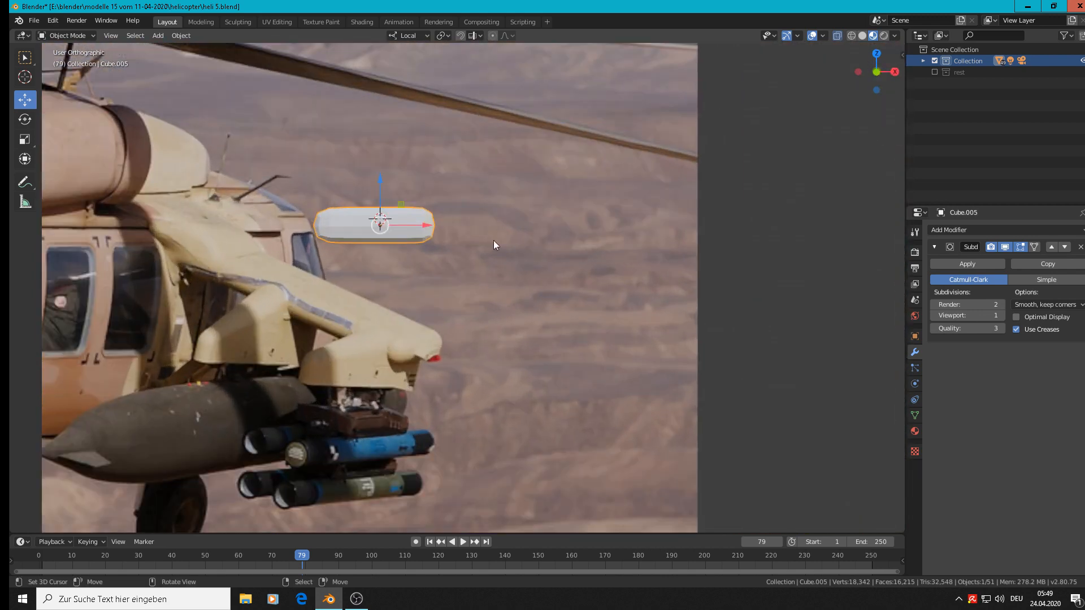
Step: Select the three faces on the block's +X end and extrude them outward about 0.0191 m along local X
middle_click_drag(486, 229, 395, 277)
key("Tab")
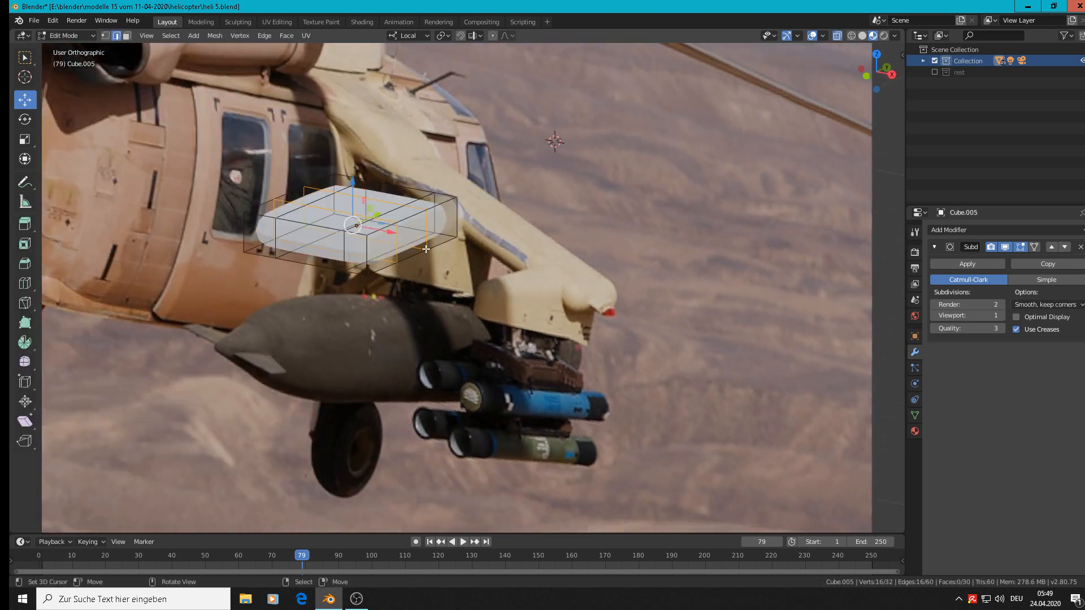
left_click(127, 36)
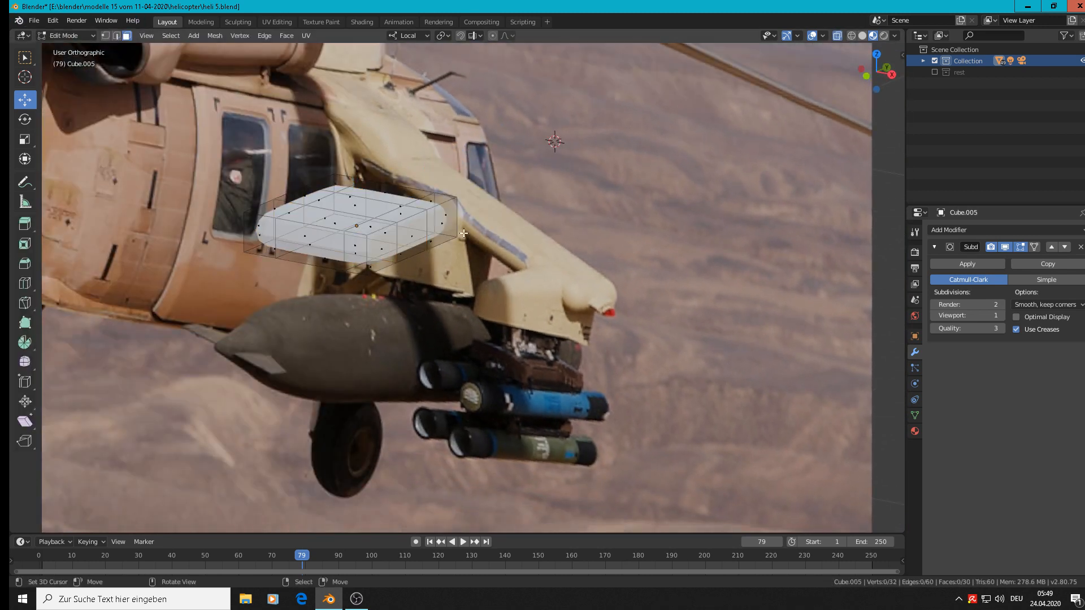
left_click(410, 243, "alt")
left_click(393, 250, "alt")
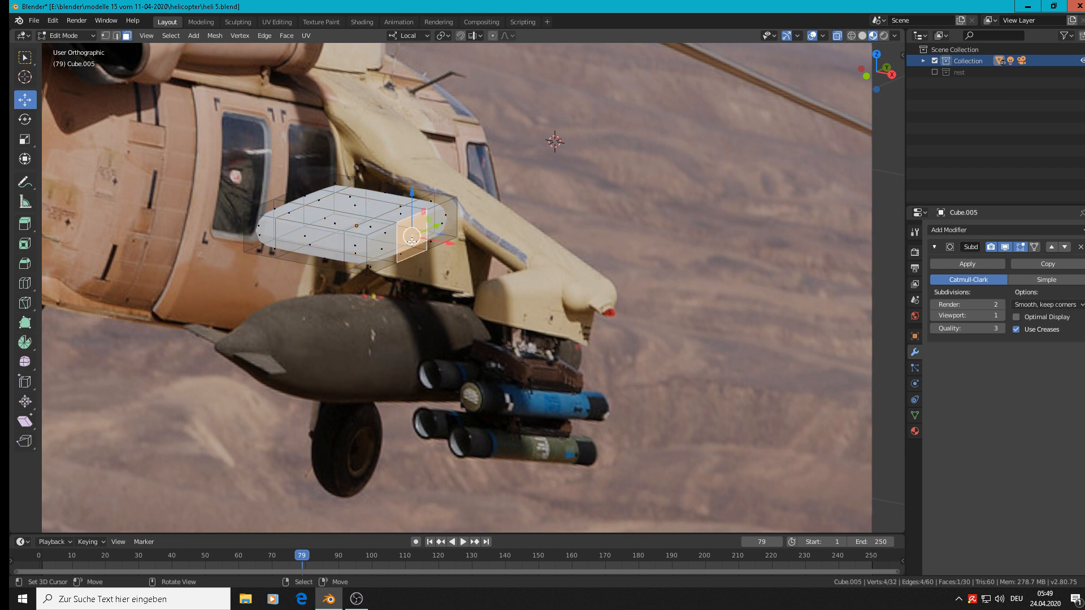
left_click(385, 252, "alt")
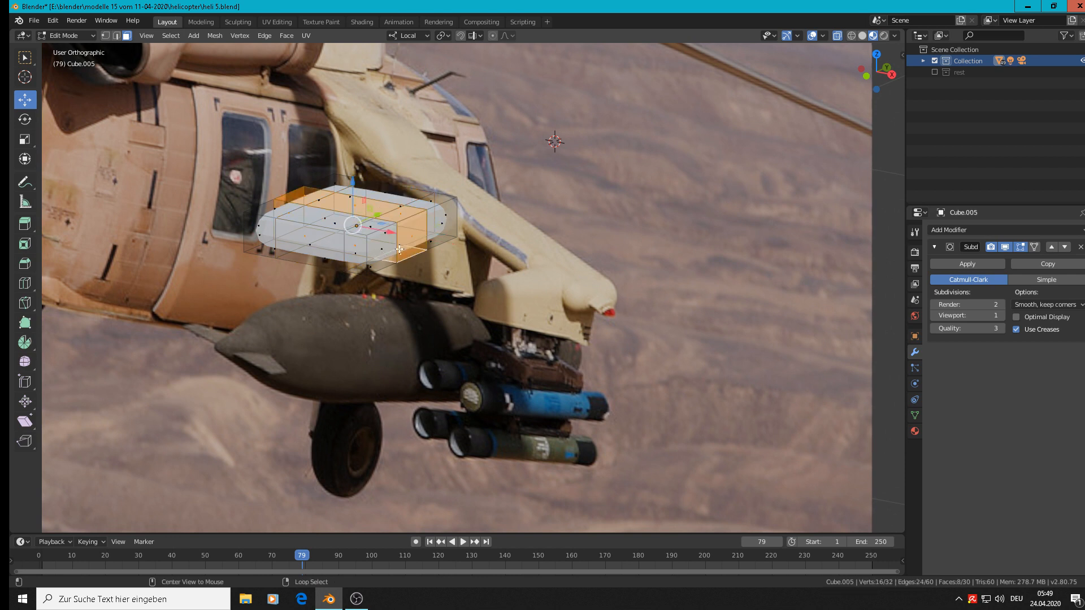
left_click(380, 251)
left_click(416, 239, "shift")
left_click(449, 226, "shift")
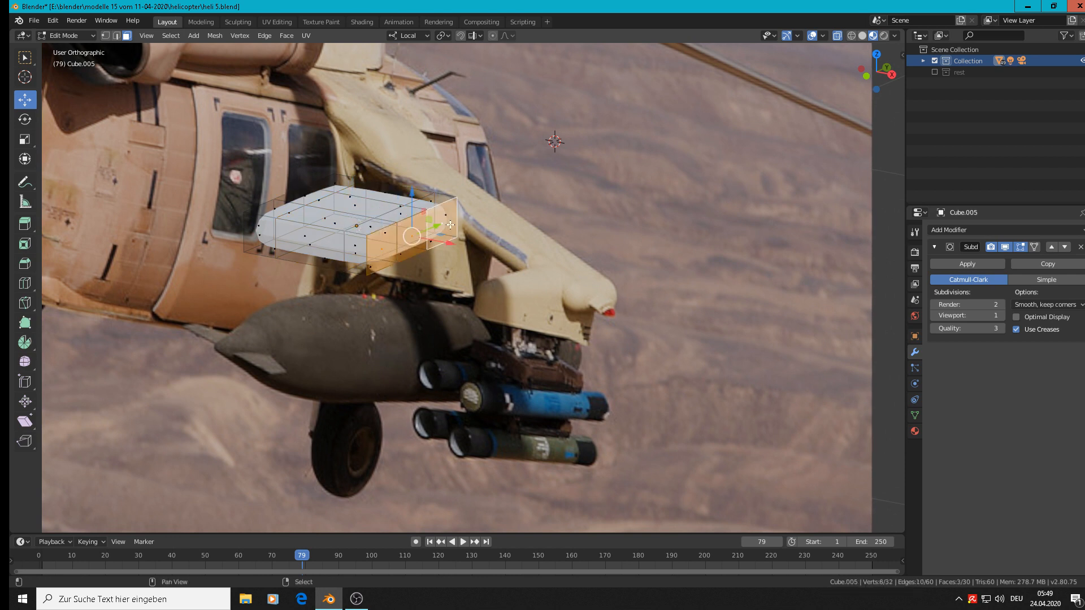
key("e")
right_click(484, 270)
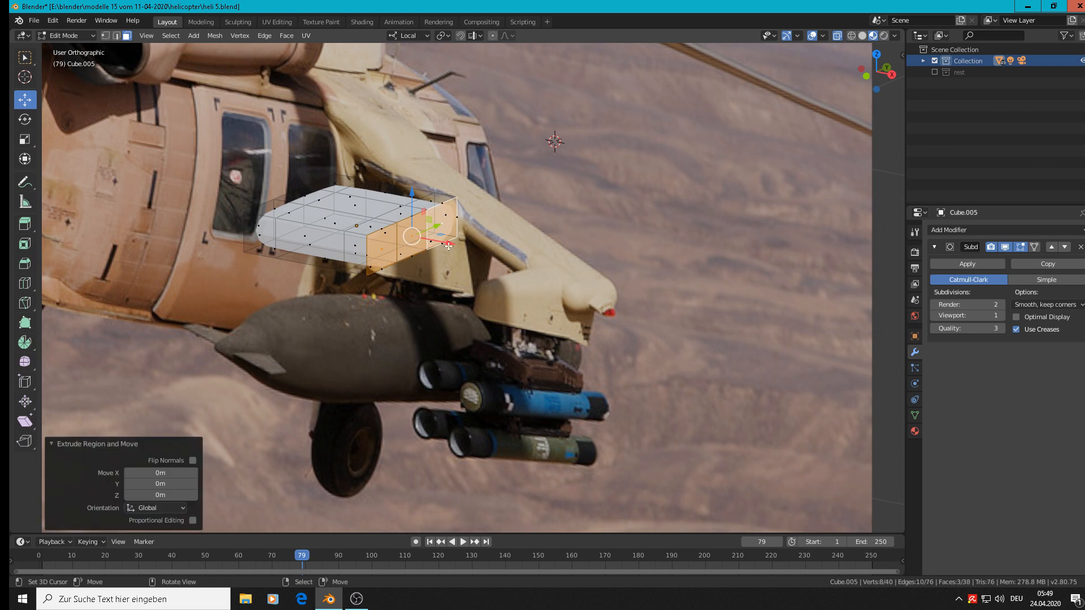
left_click_drag(450, 244, 464, 253)
key("s")
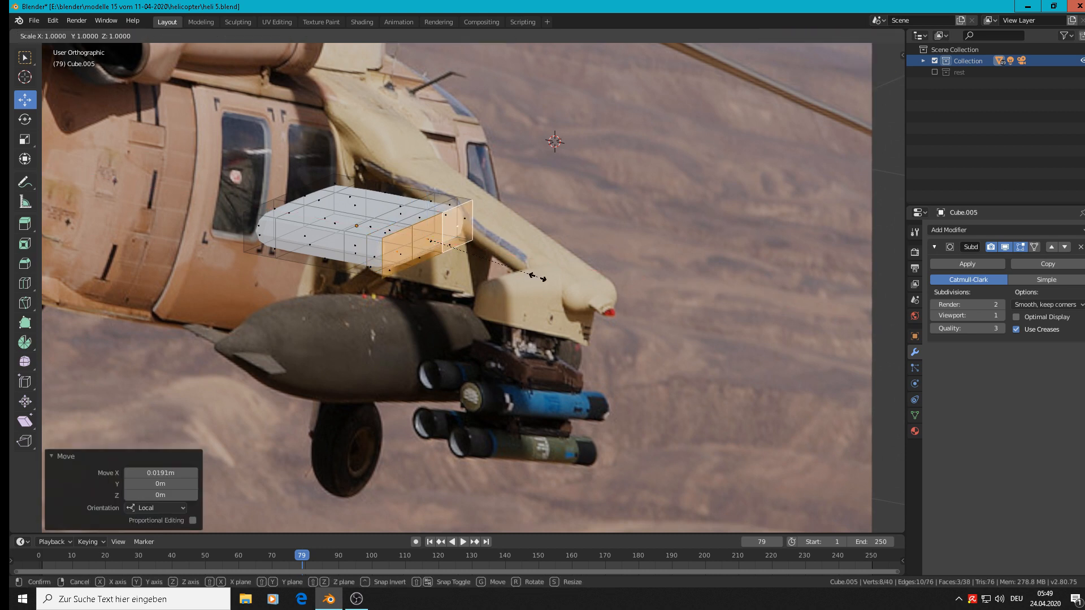
key("y")
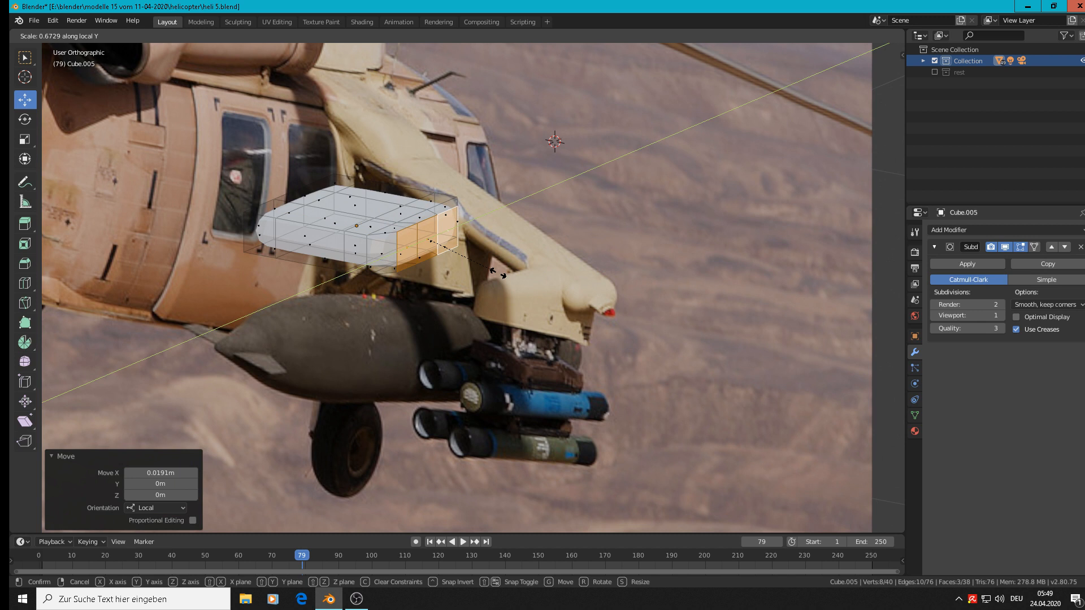
right_click(498, 274)
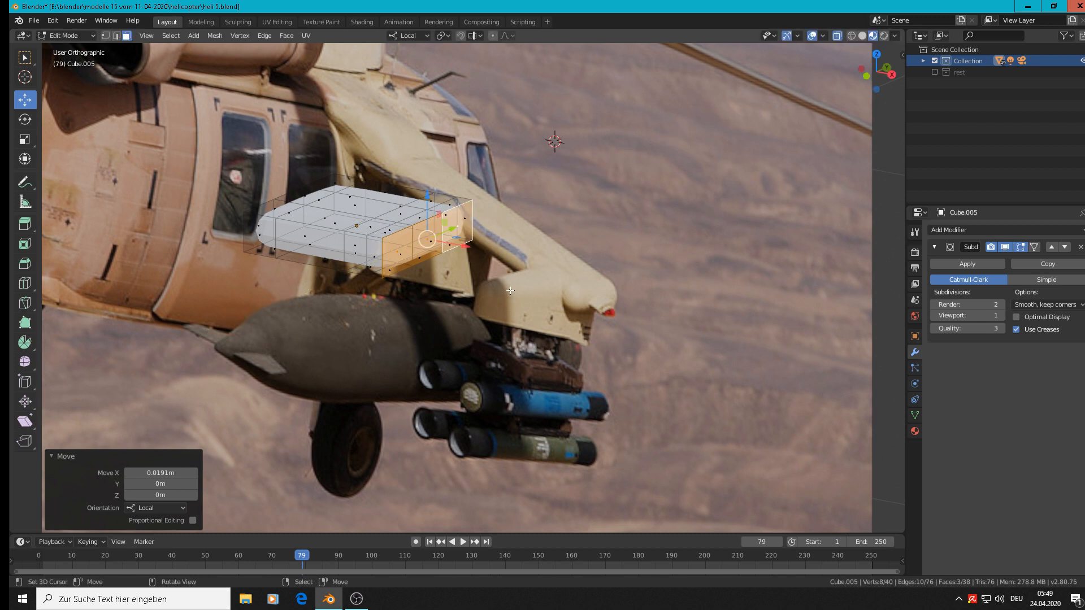
Step: Narrow the extruded end faces along local Y with a scale of about 0.688
key("s")
key("y")
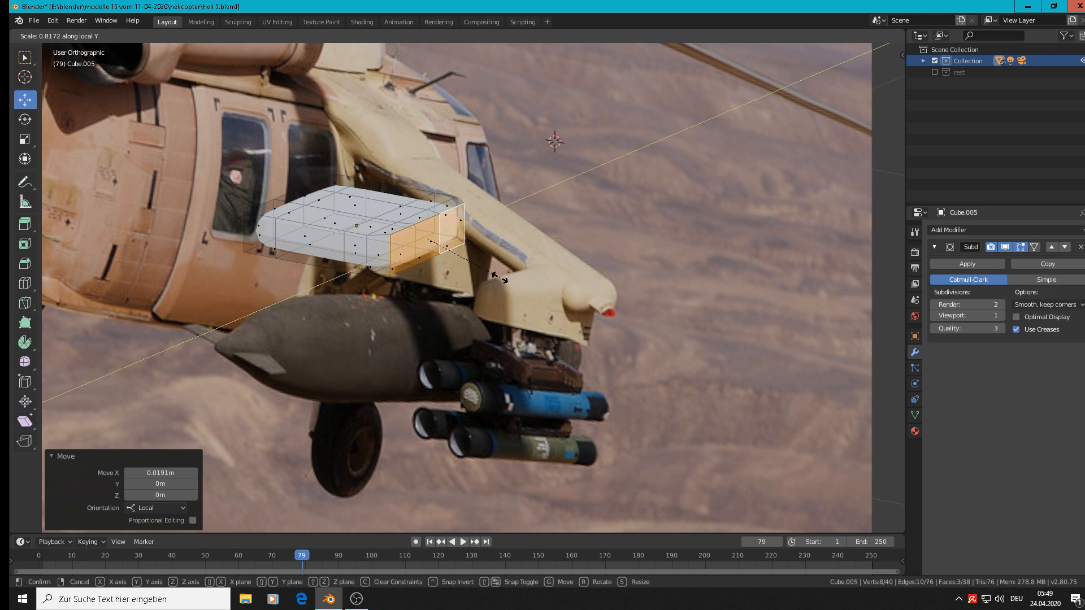
left_click(489, 271)
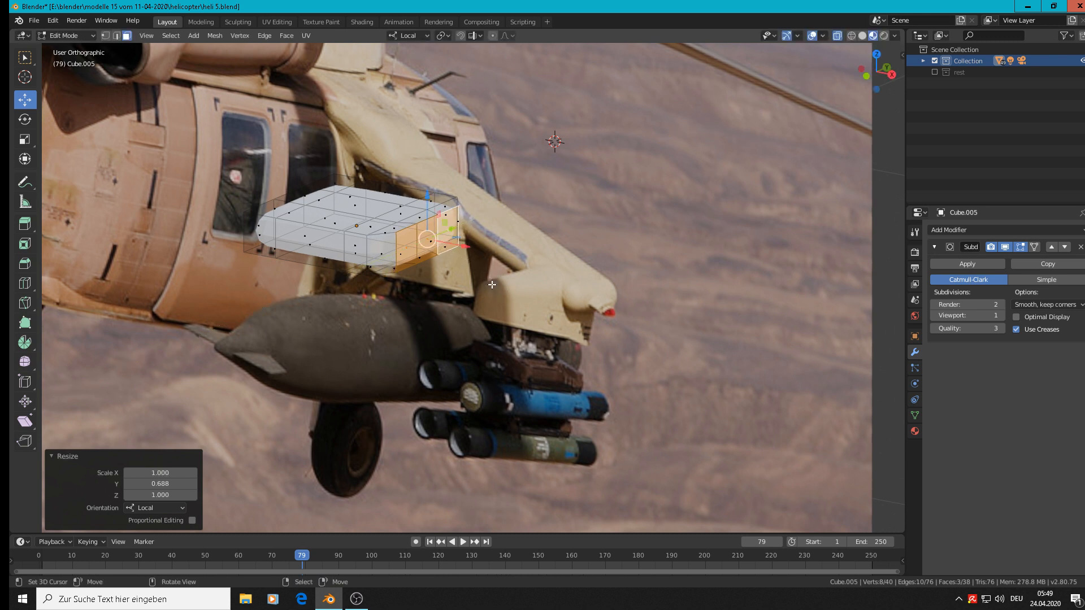
Step: Scale the extruded end faces to about 0.591 along local Z and shift them about -0.00156 m in Y and -0.00504 m in Z
key("s")
key("z")
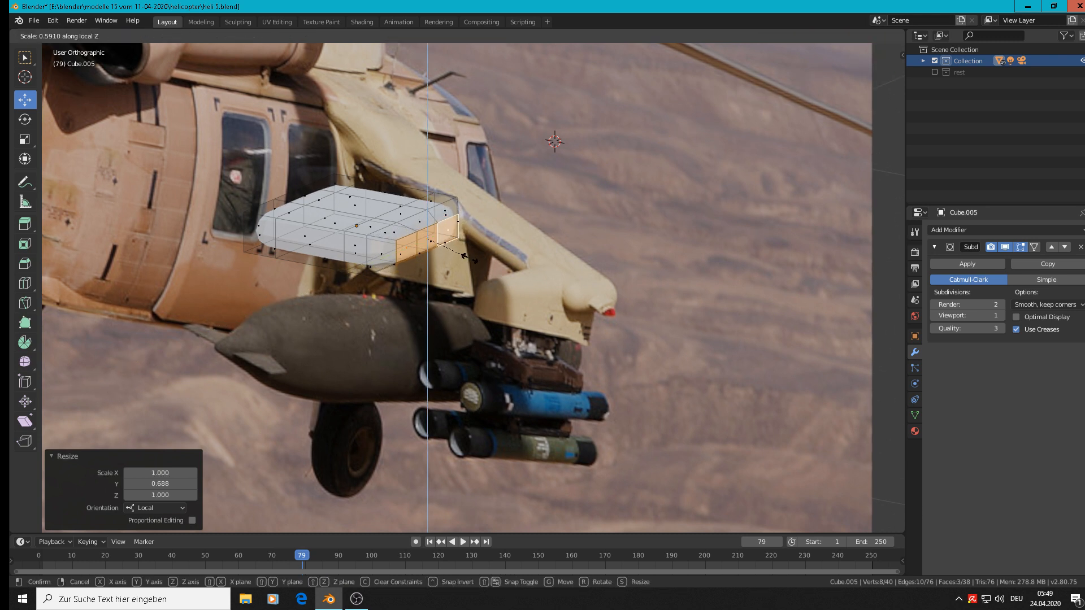
left_click(468, 258)
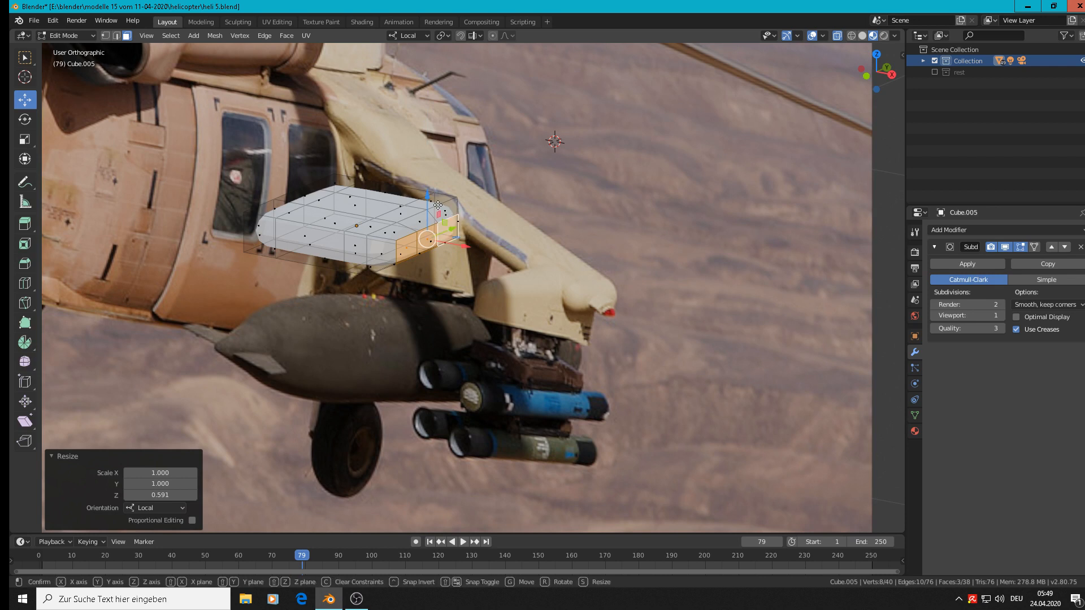
left_click_drag(438, 204, 445, 217)
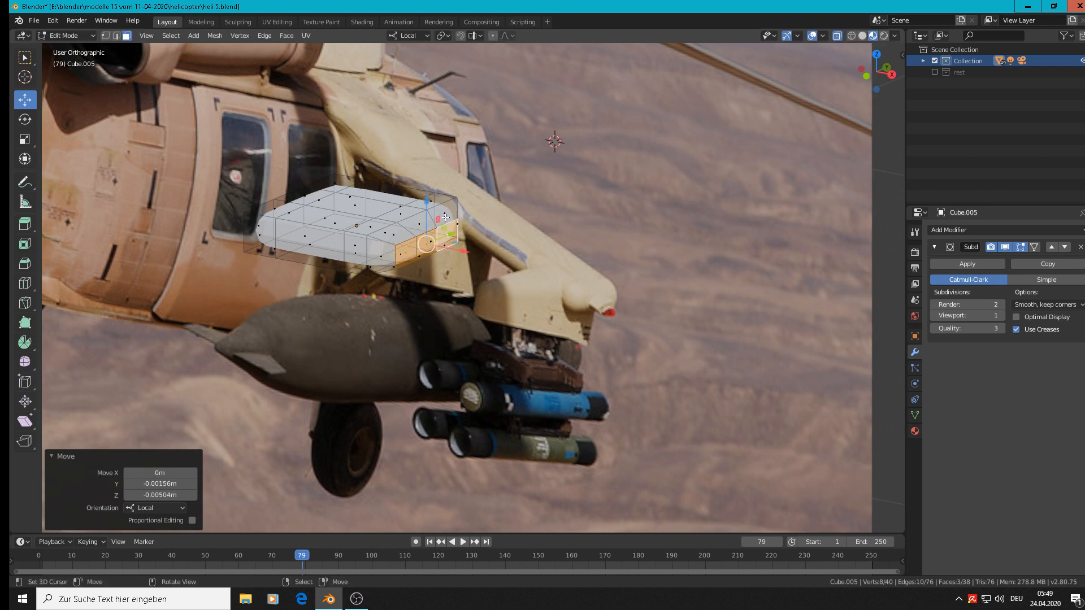
Step: Extrude the block's +X end faces and move them outward about 0.315 m along local X
key("e")
right_click(515, 301)
left_click_drag(466, 253, 647, 346)
scroll(647, 346, "down", 3)
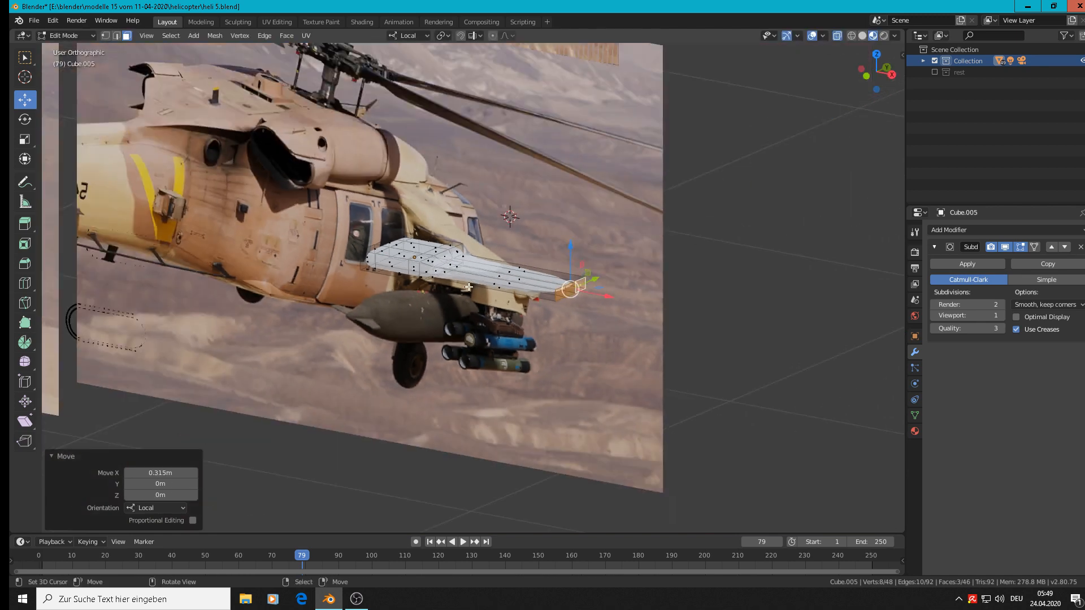
Step: Lower the whole part about 0.146 m along its local Z axis in Object Mode
key("Tab")
key("g")
key("z")
key("z")
left_click(415, 284)
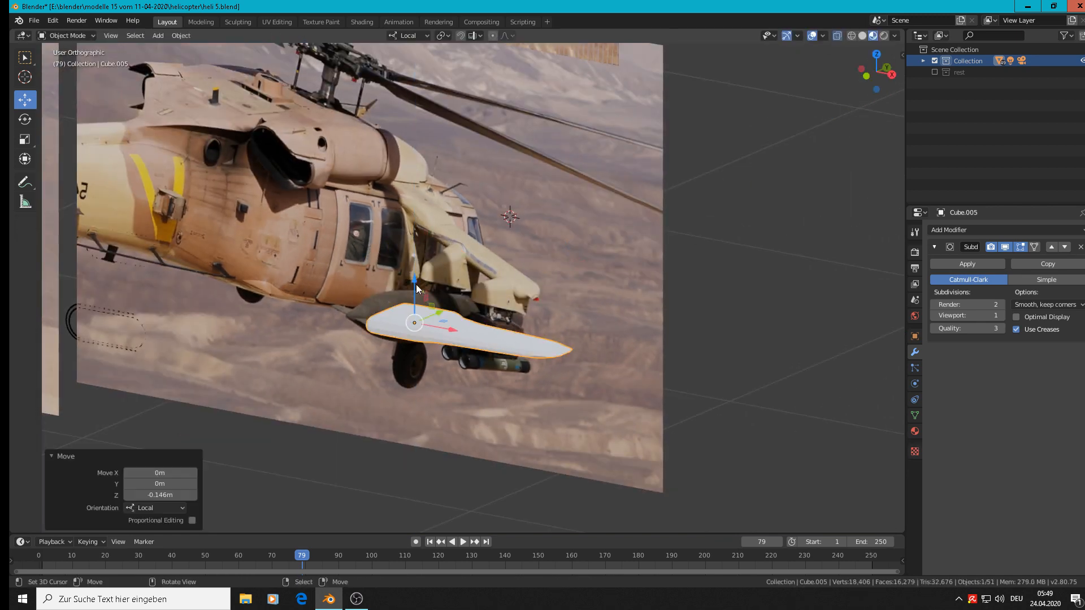
scroll(493, 276, "up", 2)
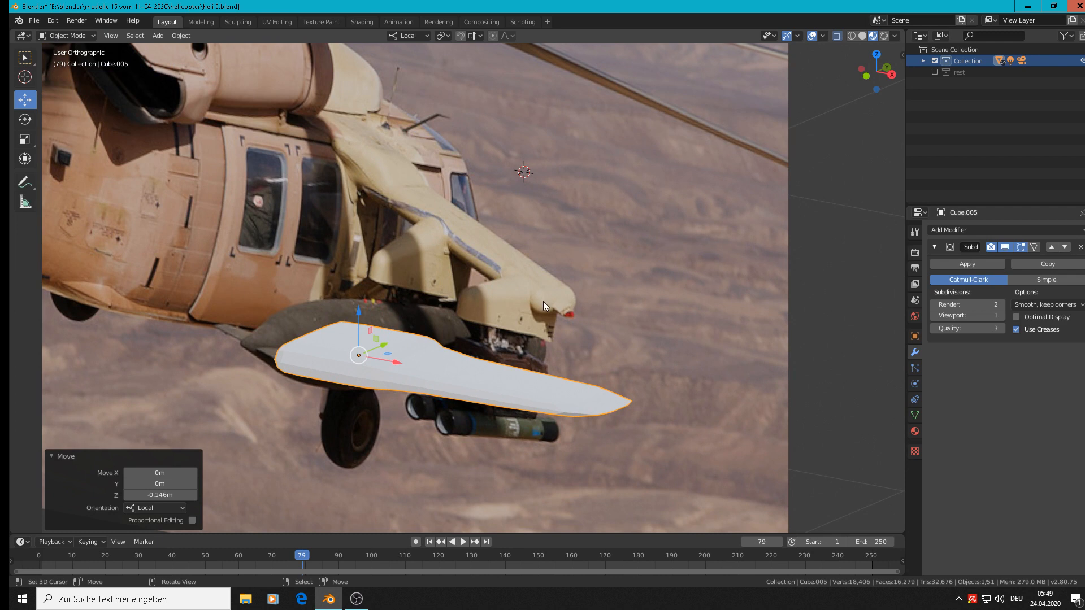
Step: Narrow the extruded tip faces to about 0.721 along local Y
key("Tab")
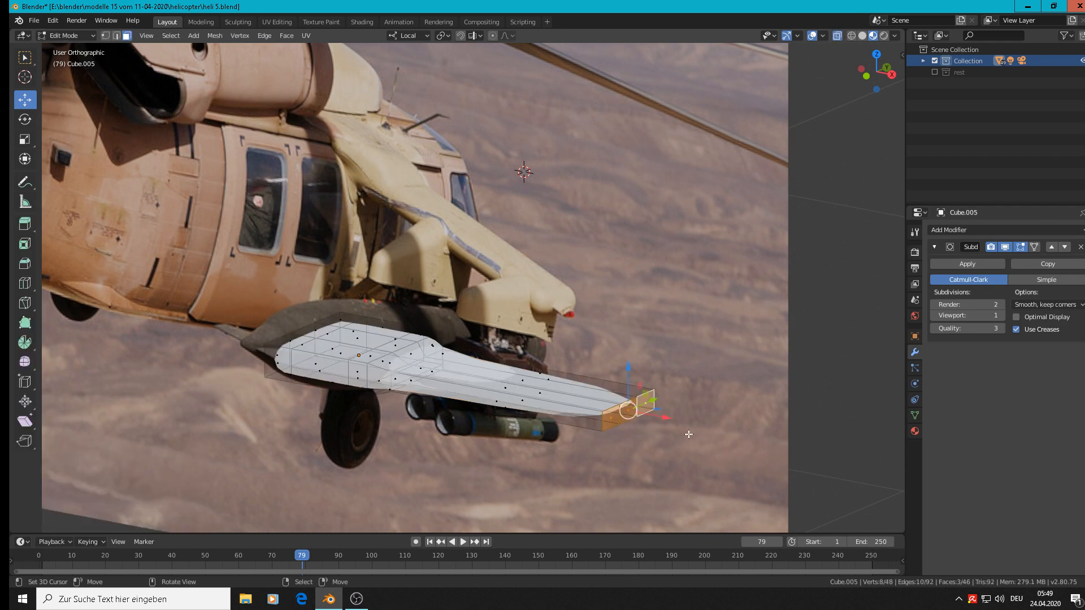
key("s")
key("y")
key("y")
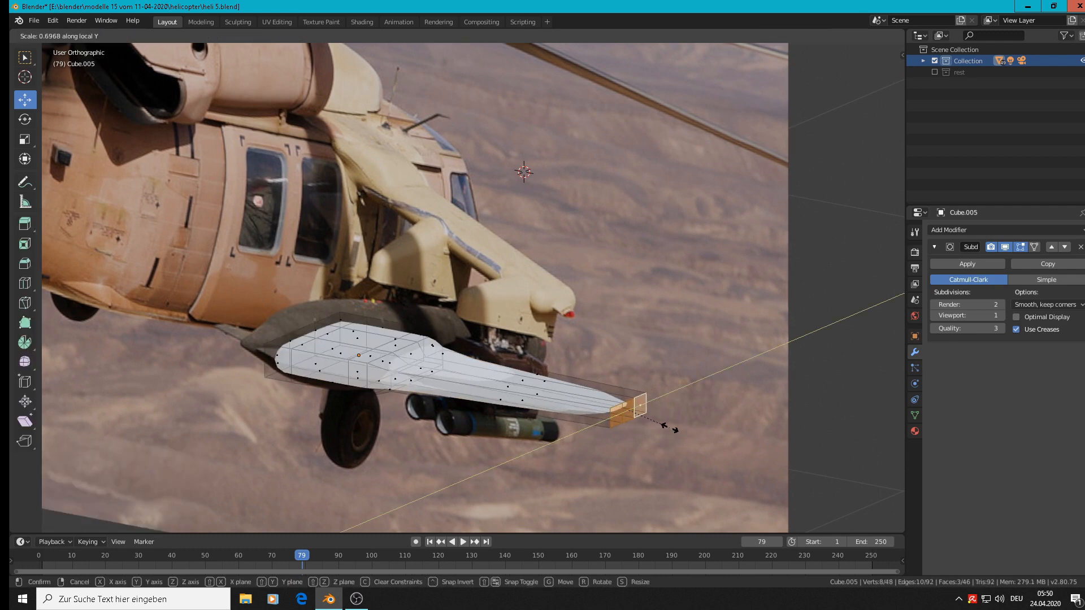
left_click(672, 429)
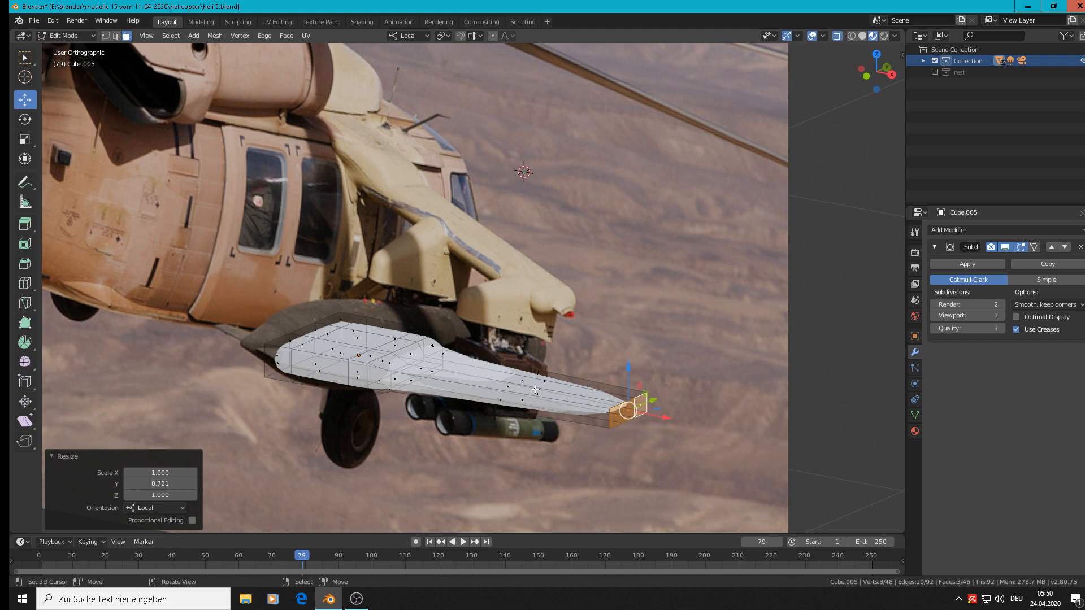
Step: Insert an edge loop across the long extruded arm and slide it about 90 percent toward the tip
key("ctrl+r")
left_click(535, 389)
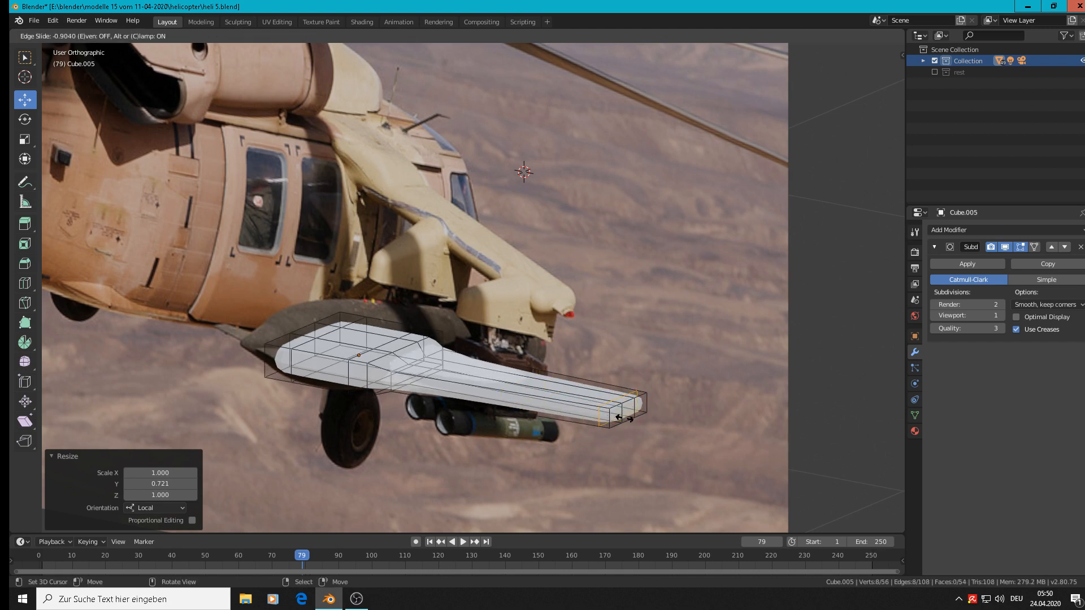
left_click(624, 418)
key("Tab")
scroll(582, 405, "up", 3)
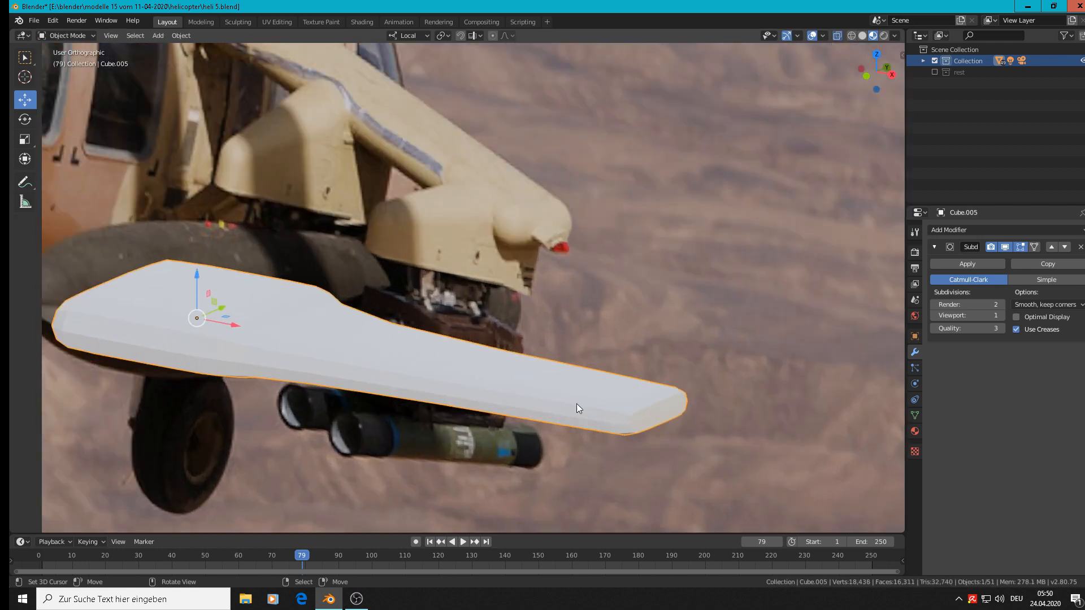
middle_click_drag(576, 403, 554, 395)
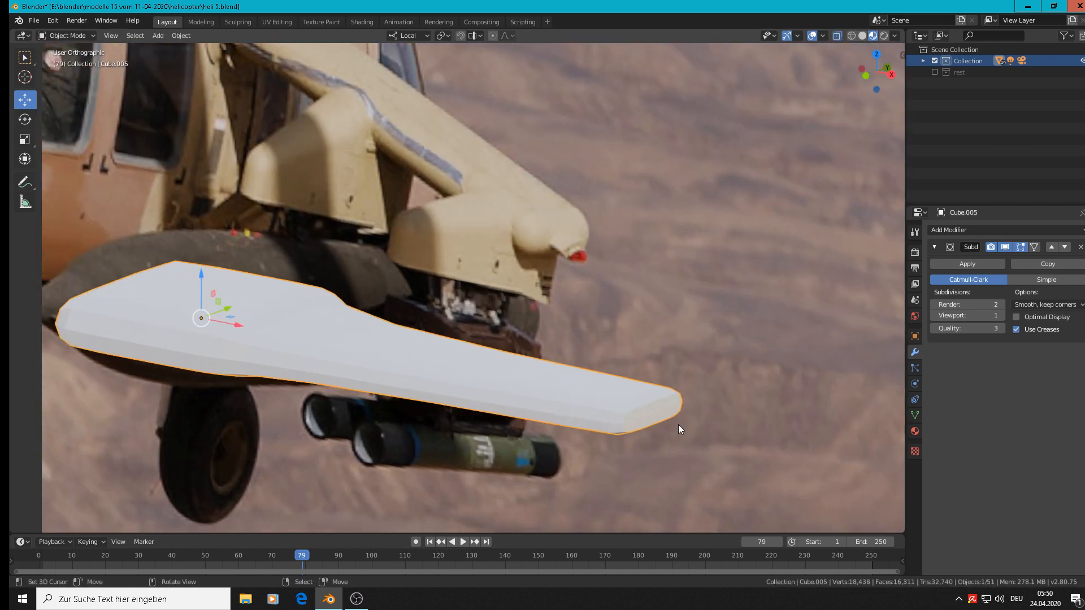
Step: Select the two middle vertical edges of the arm's end face and move them outward about 0.0123 m along X
key("Tab")
scroll(678, 425, "up", 2)
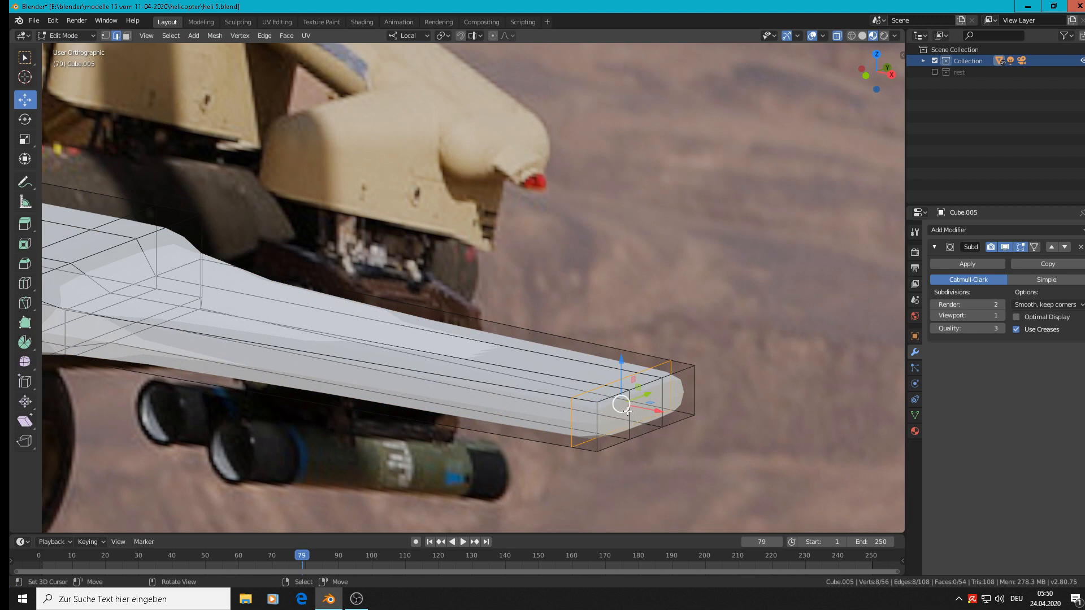
left_click(630, 415)
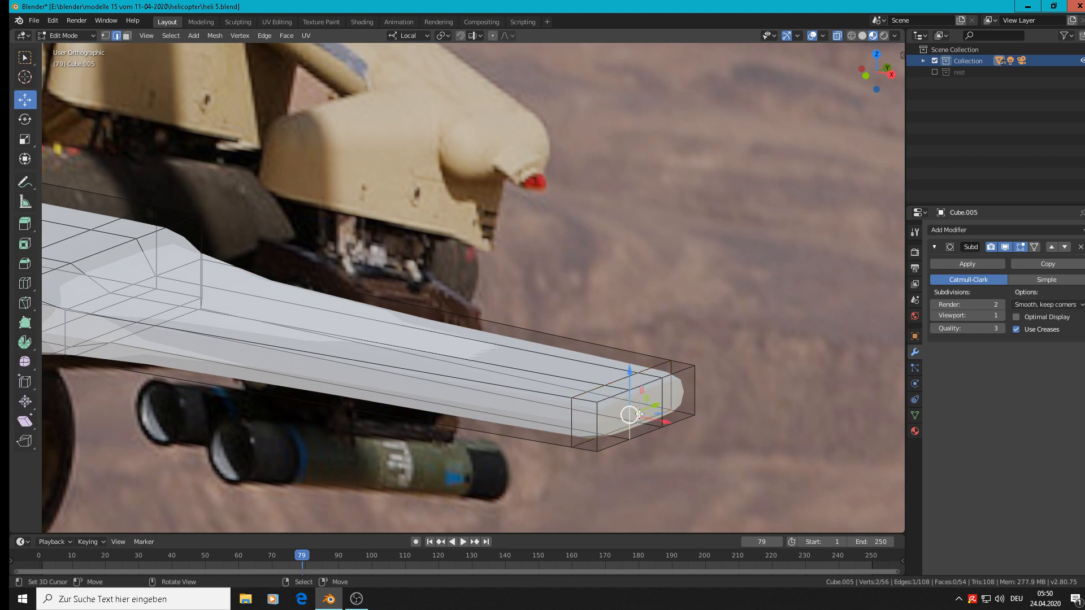
left_click(665, 390, "shift")
key("g")
key("x")
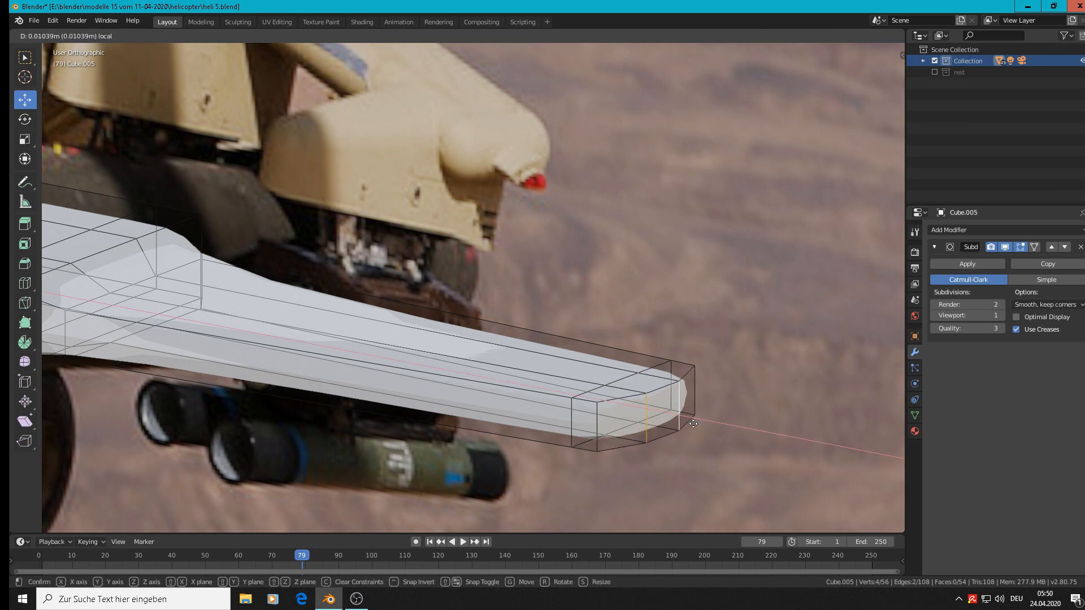
left_click(695, 425)
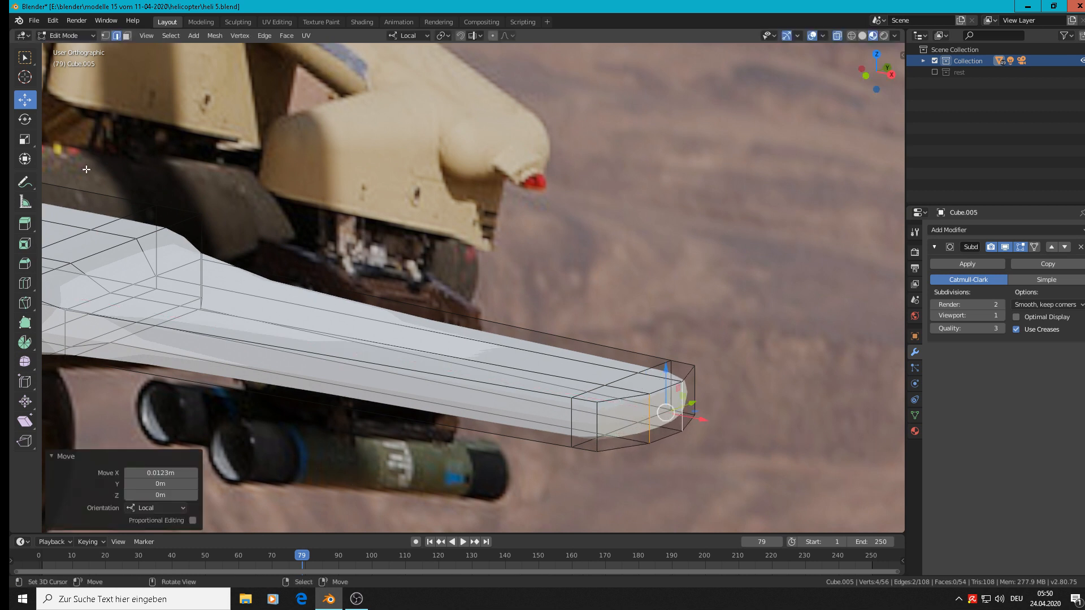
Step: Select the two upper outer corner vertices of the arm's tip and lower them about 0.00468 m in Z
left_click(108, 38)
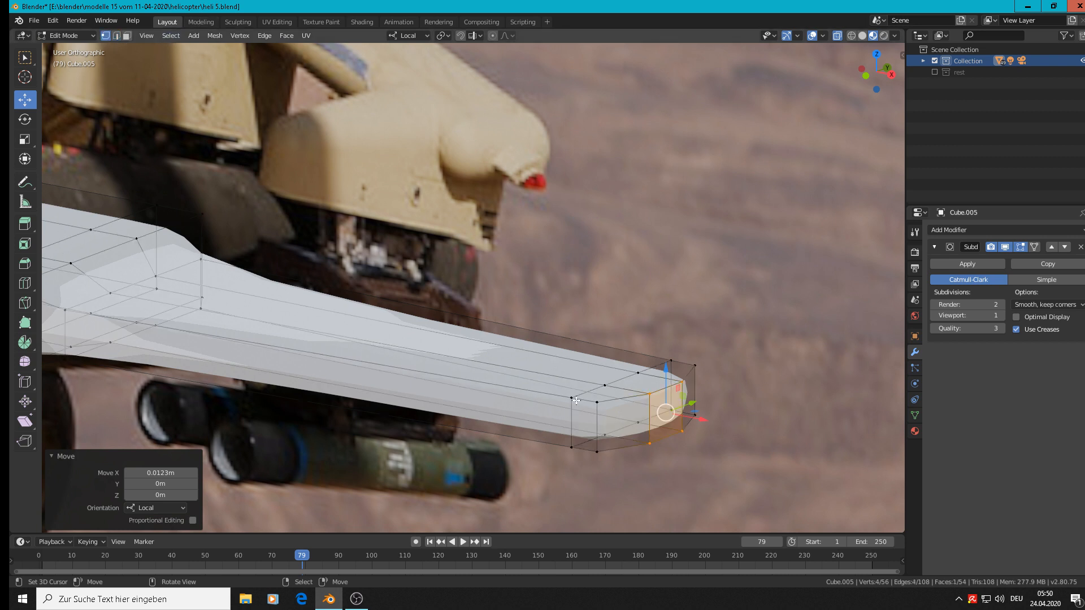
left_click(596, 403)
left_click(696, 365, "shift")
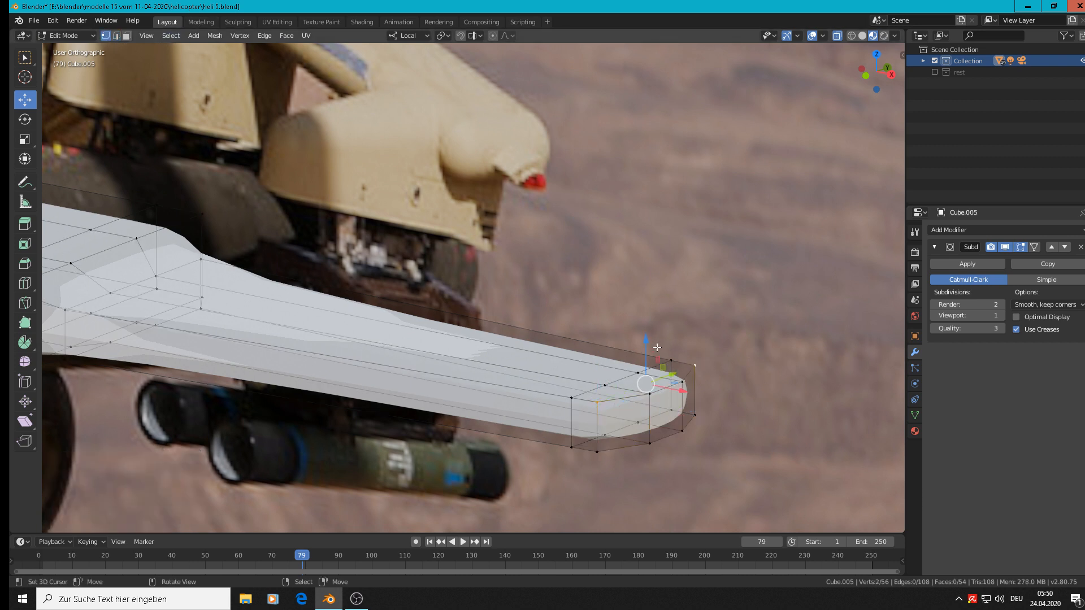
key("g")
key("z")
left_click(644, 384)
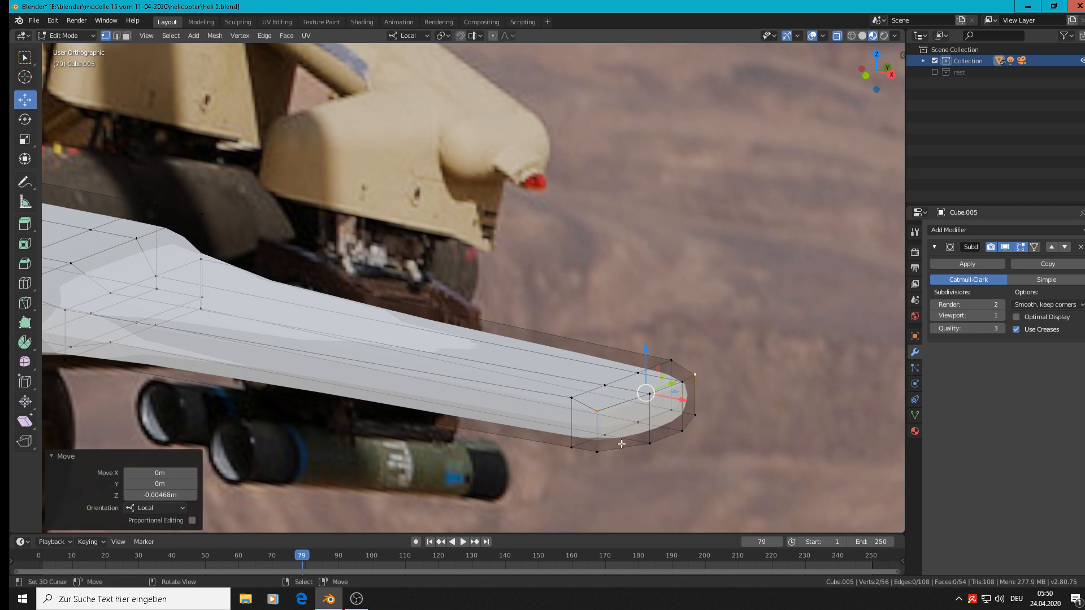
Step: Select the two lower outer corner vertices of the arm's tip and raise them about 0.00409 m in Z
left_click(599, 457)
left_click(695, 416, "shift")
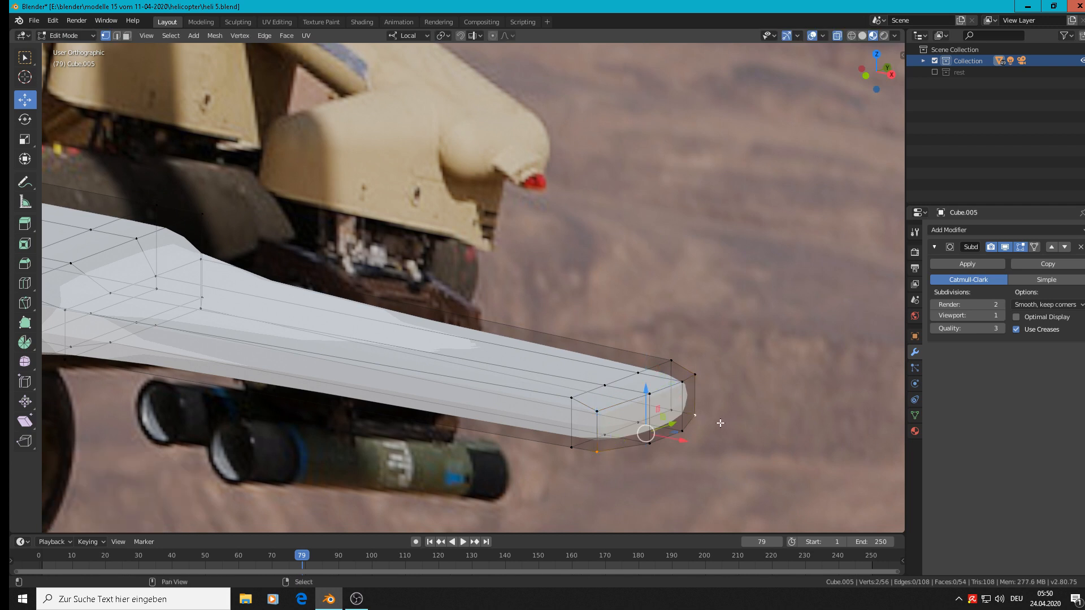
key("g")
key("z")
left_click(647, 390)
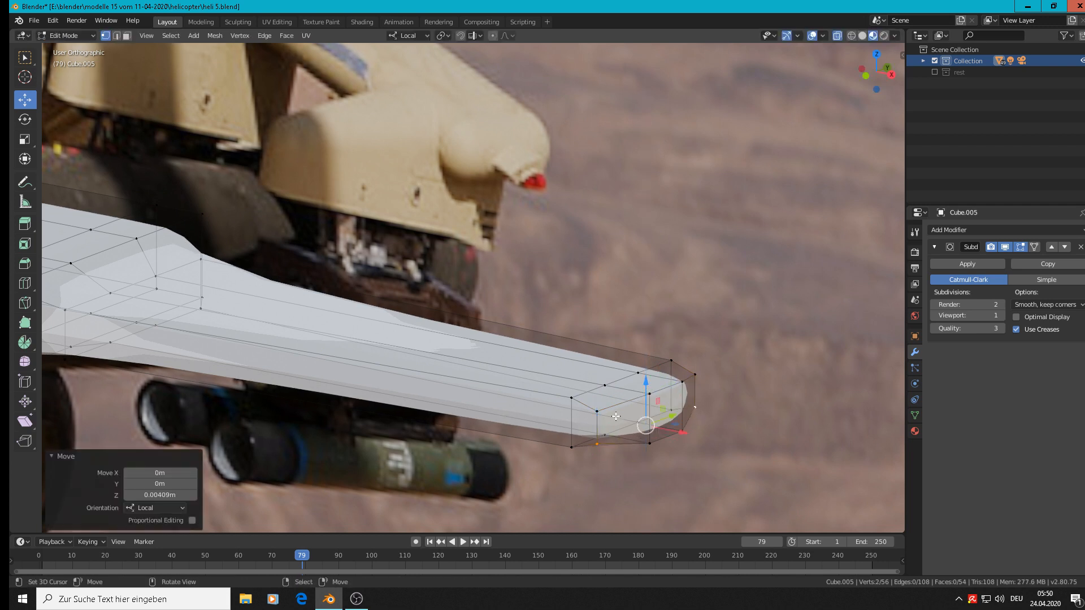
left_click(604, 415)
right_click(605, 434, "shift")
left_click_drag(625, 417, 629, 416)
key("ctrl+z")
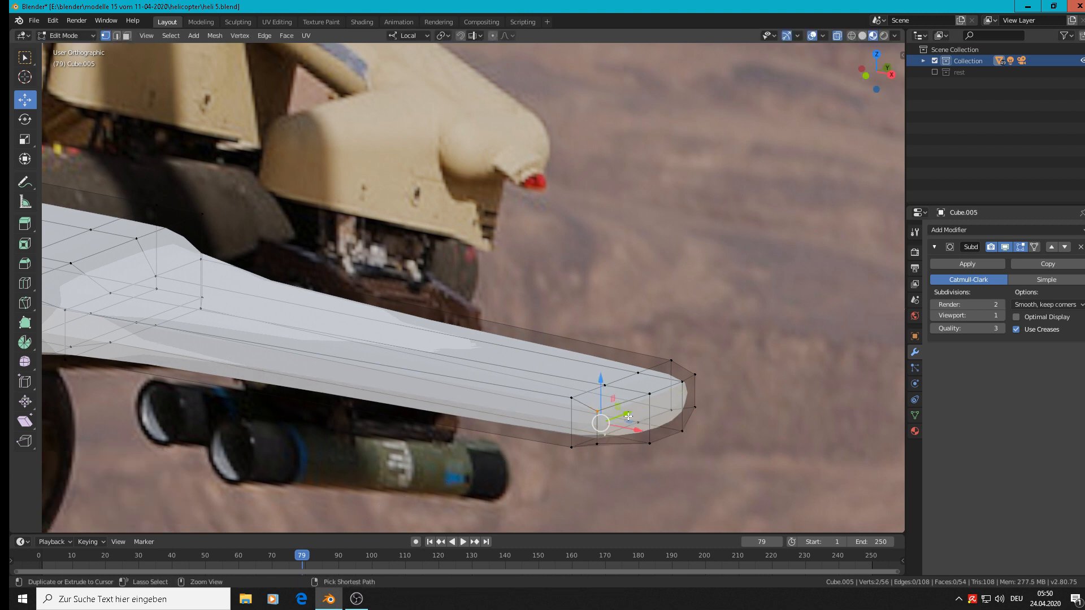
Step: Select the tip's two near-side corner vertices and shift them inward about 0.006 m along local Y
right_click(598, 444)
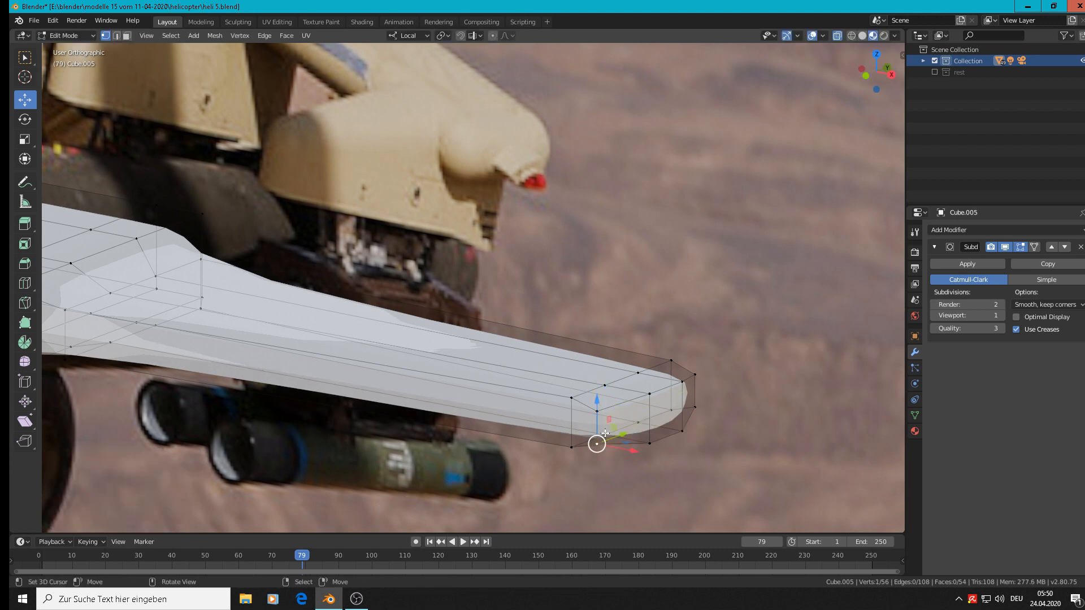
right_click(599, 411, "shift")
key("g")
key("y")
key("y")
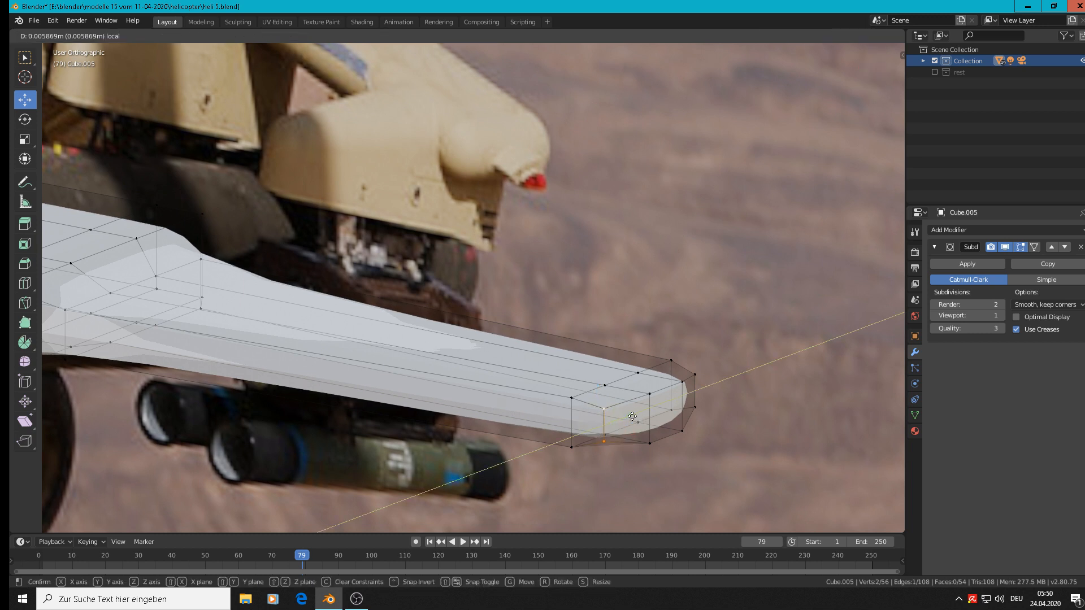
left_click(634, 417)
Step: Select the tip's two far-side corner vertices and shift them inward about -0.005 m along local Y
right_click(695, 374)
right_click(695, 405)
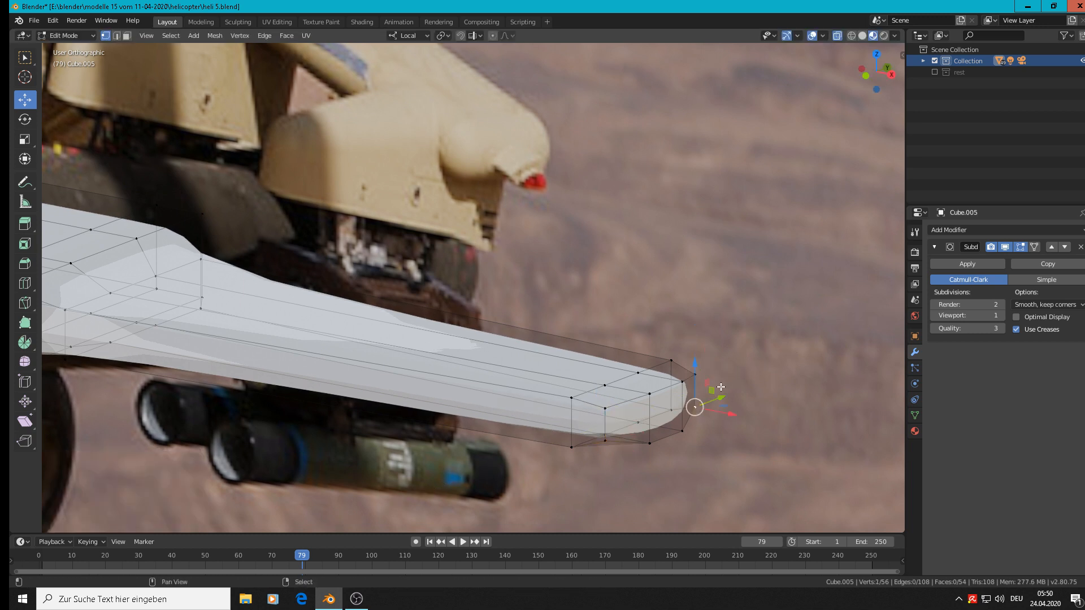
right_click(692, 379, "shift")
key("g")
key("y")
key("y")
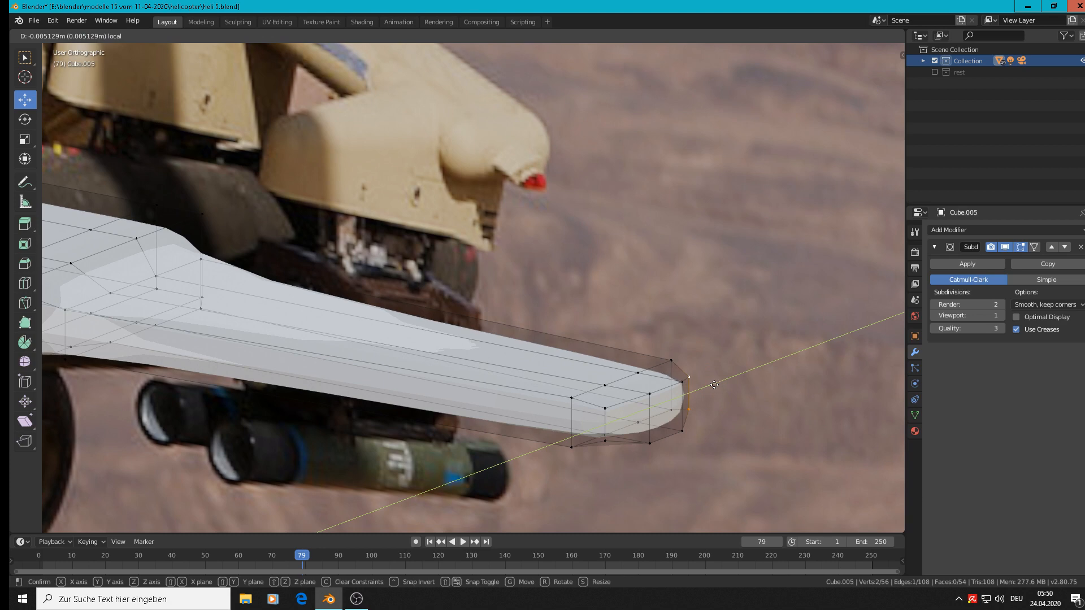
left_click(715, 385)
key("Tab")
Step: Examine the finished arm shape and compare it with the wing and weapon mounts in the helicopter reference photos
scroll(671, 437, "down", 3)
middle_click_drag(671, 437, 718, 410)
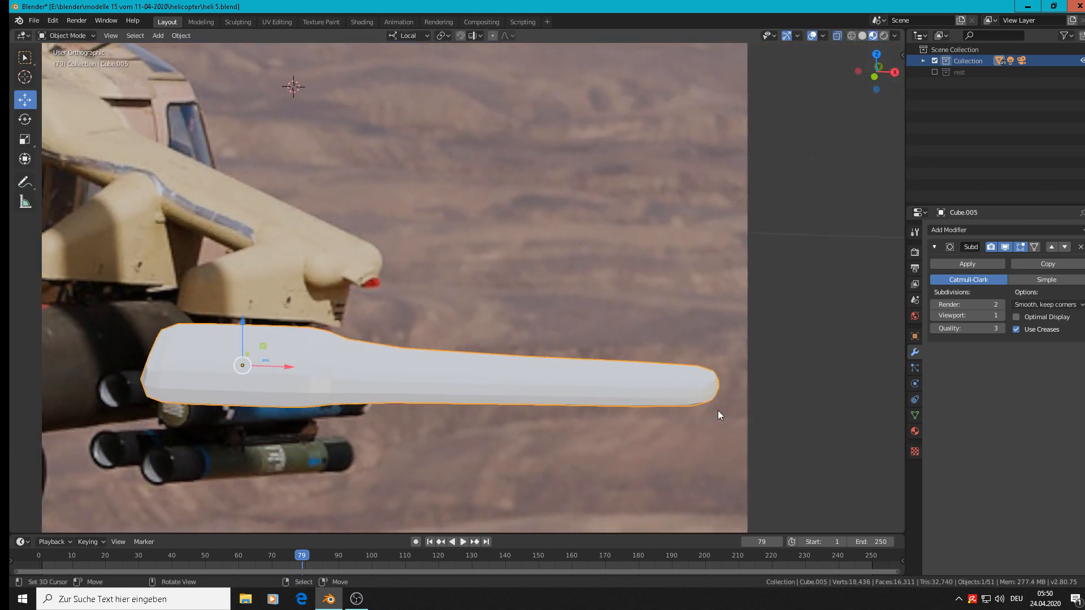
middle_click_drag(320, 375, 496, 351)
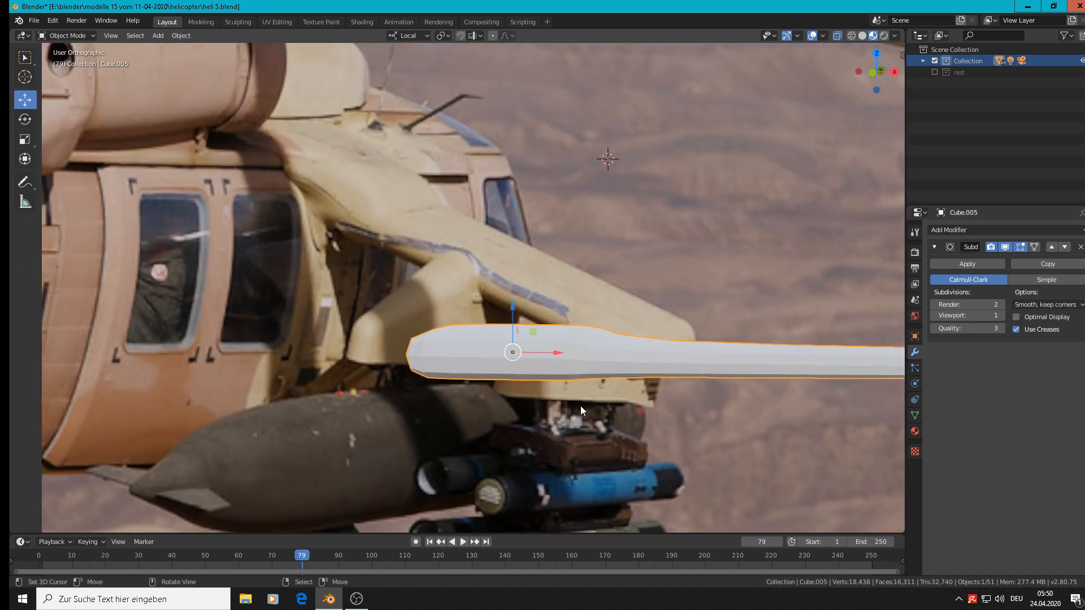
scroll(580, 406, "down", 5)
scroll(562, 447, "down", 4)
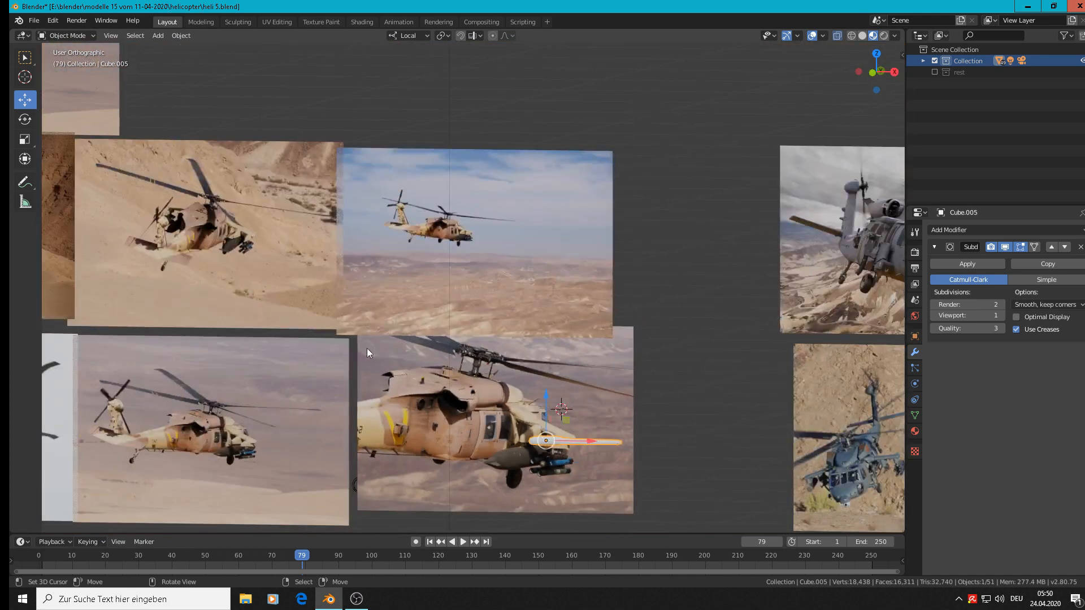
scroll(132, 199, "up", 2)
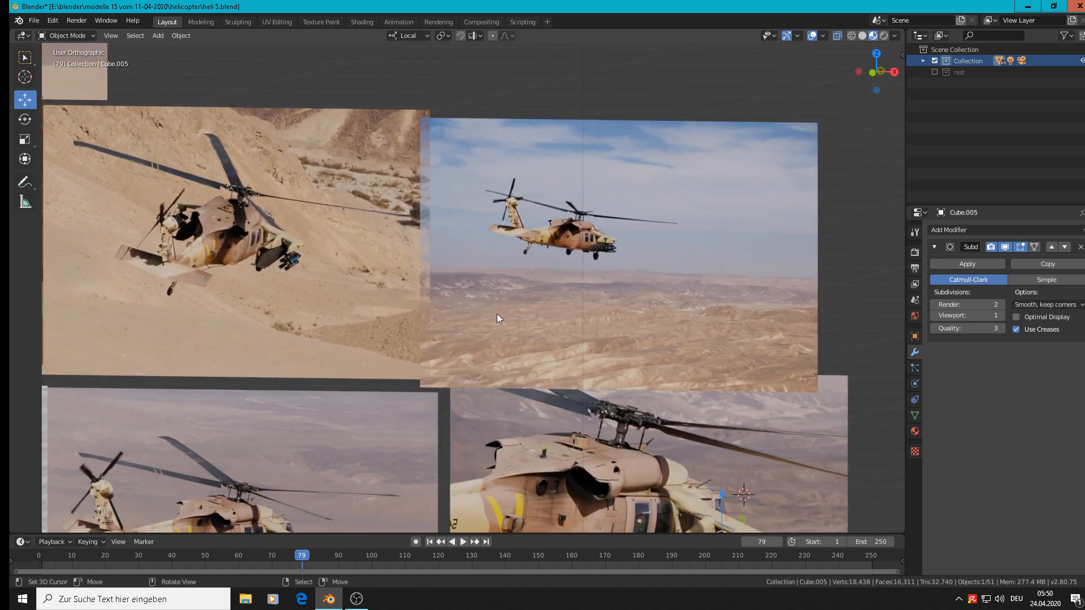
scroll(496, 314, "down", 3)
scroll(440, 371, "up", 2)
scroll(488, 315, "up", 8)
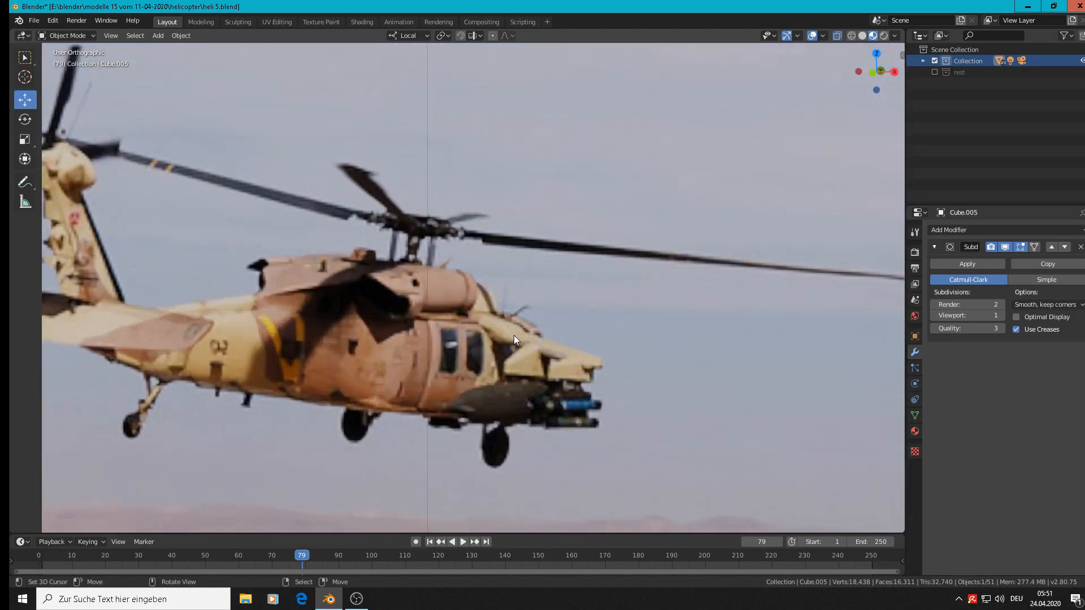
scroll(561, 381, "down", 5)
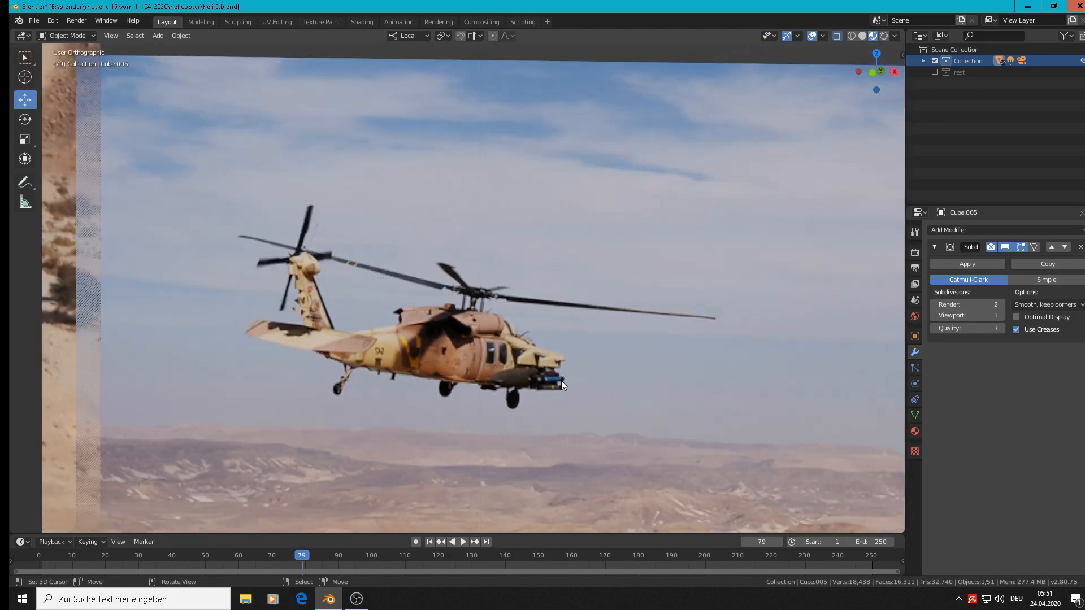
middle_click_drag(581, 404, 503, 225, "shift")
scroll(581, 375, "down", 4)
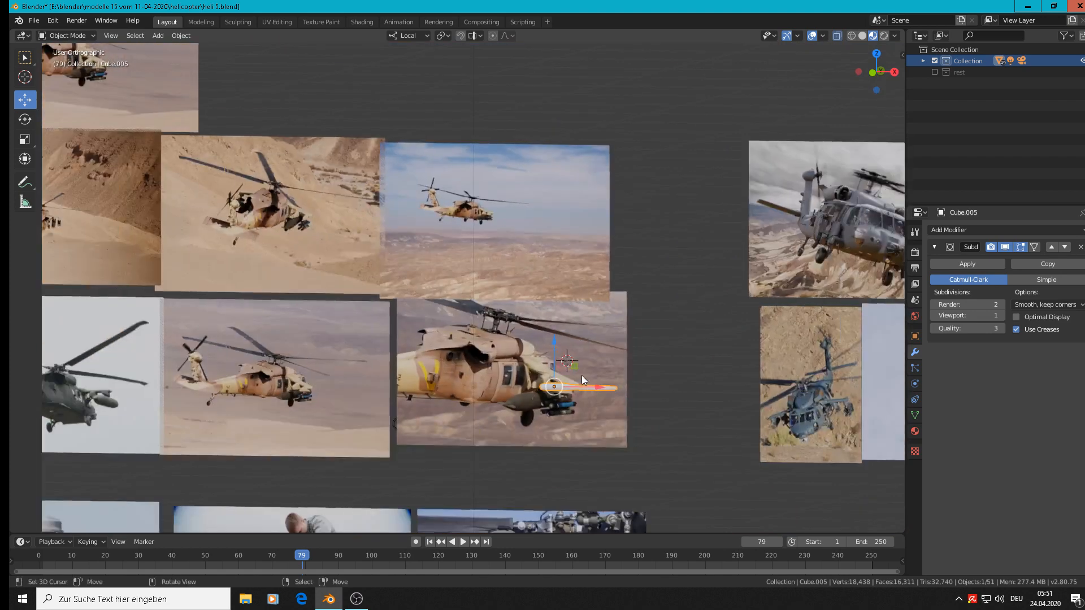
scroll(582, 382, "up", 4)
scroll(574, 382, "up", 2)
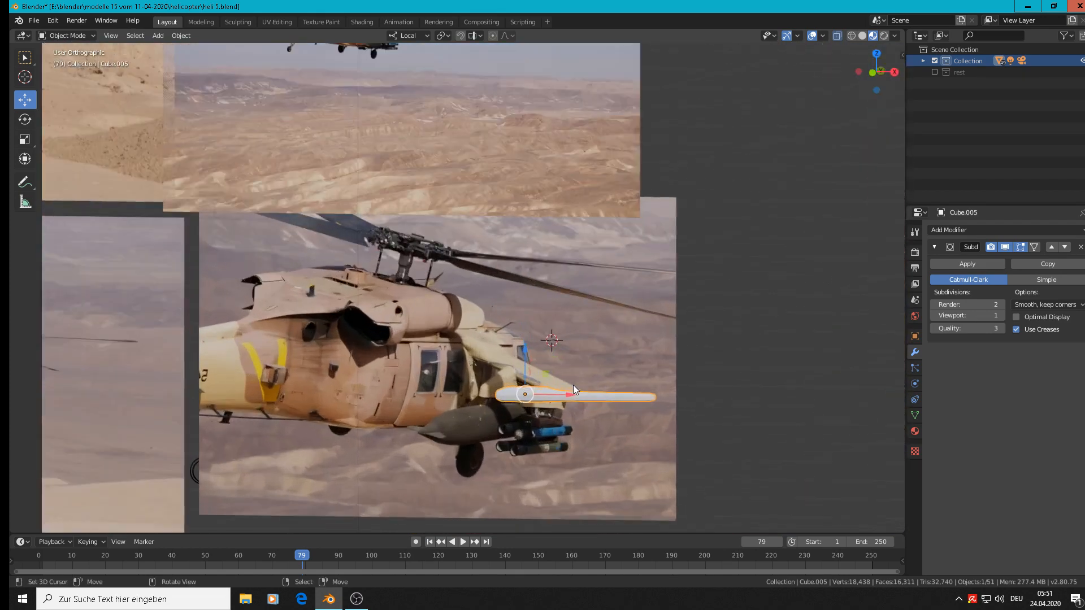
Step: Move the part about -0.327 m in X, -0.0106 m in Y and 1.11 m in Z, onto the blue-sky reference photo
key("g")
left_click(456, 522)
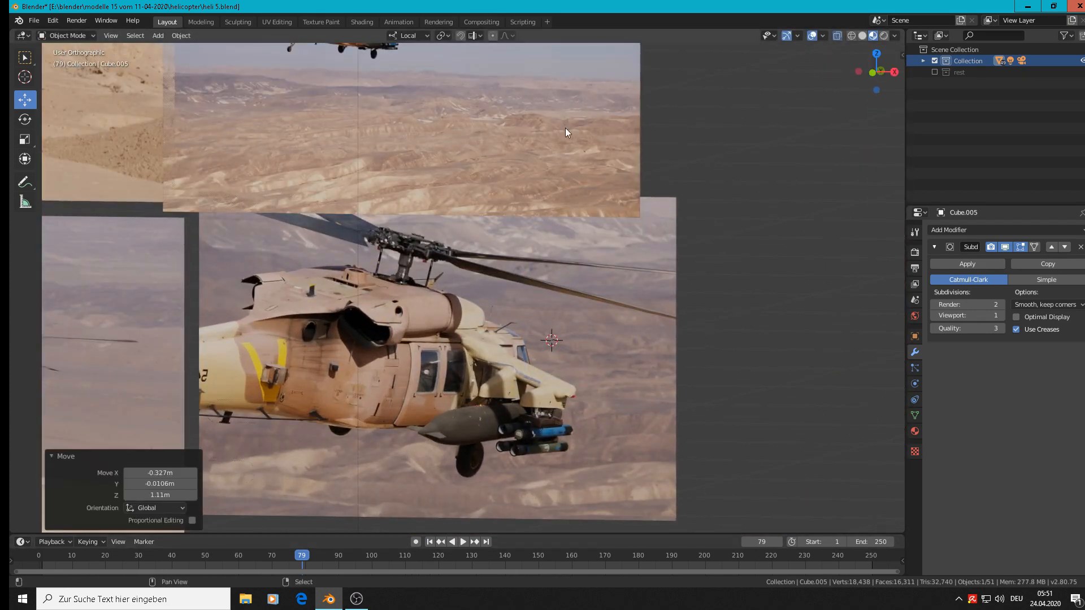
scroll(530, 165, "down", 4)
scroll(476, 144, "up", 6)
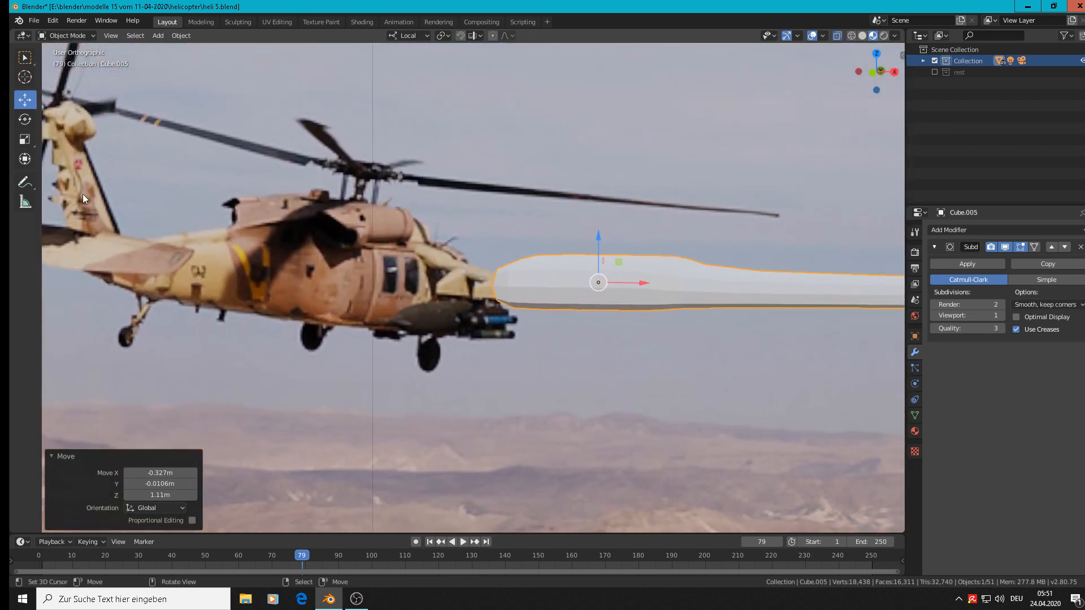
Step: Shade the part smooth and scale it uniformly to about 0.427
left_click(181, 36)
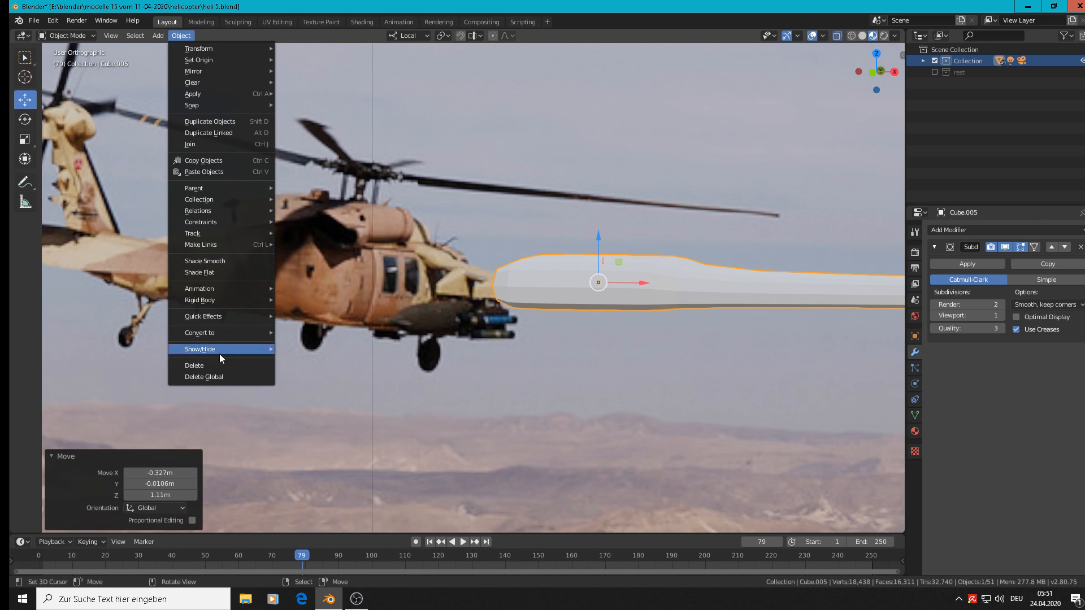
left_click(224, 263)
middle_click_drag(679, 353, 461, 374, "shift")
key("s")
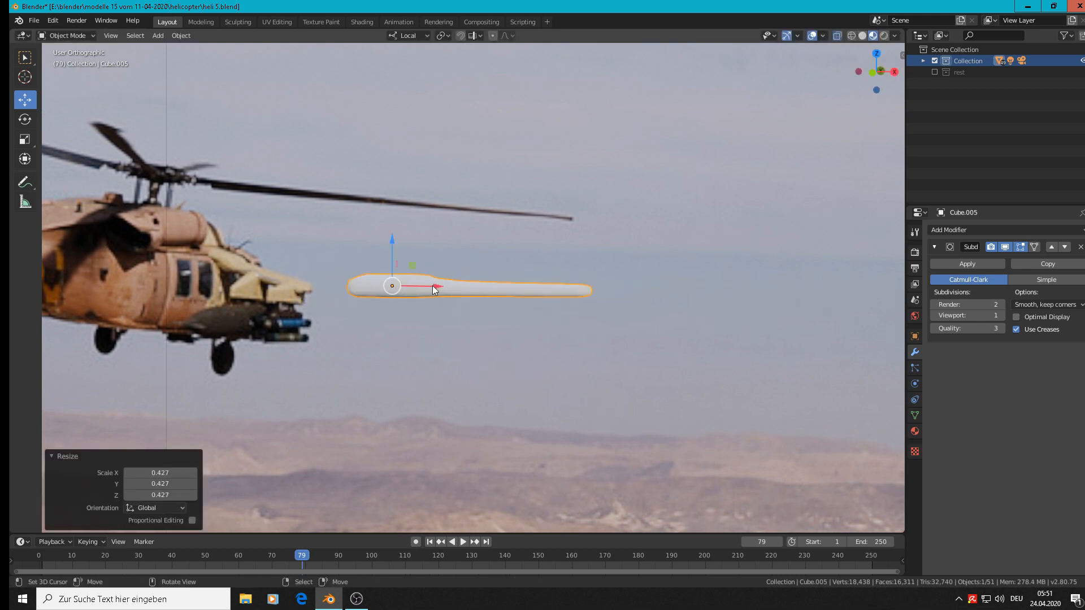
Step: Move the part -0.176 m along local X onto the helicopter photo and scale it uniformly to 0.429
left_click_drag(432, 286, 231, 294)
middle_click_drag(367, 355, 843, 402, "shift")
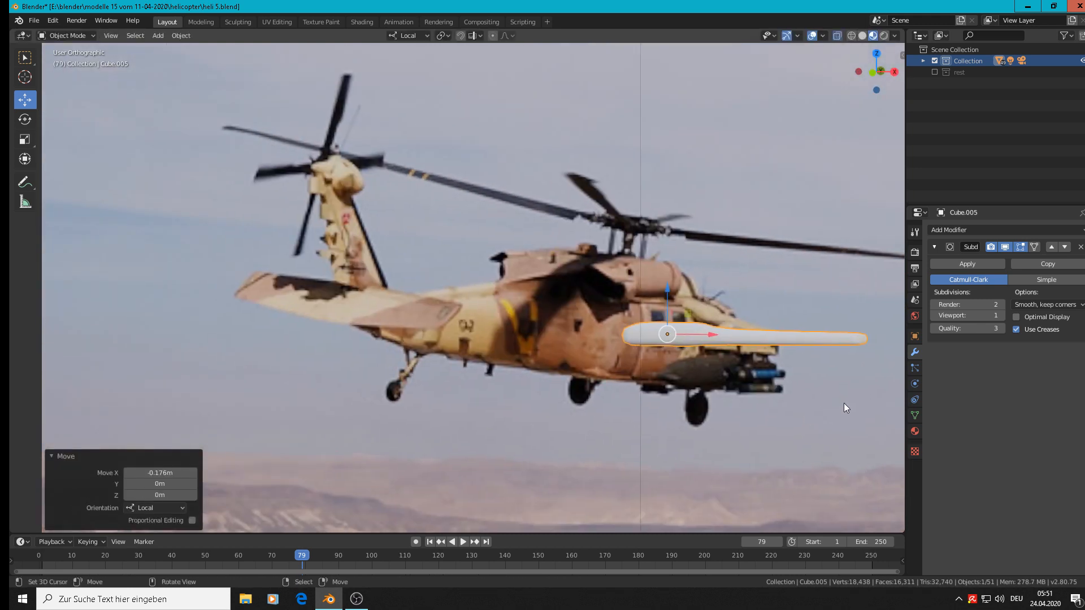
scroll(843, 402, "up", 5)
key("s")
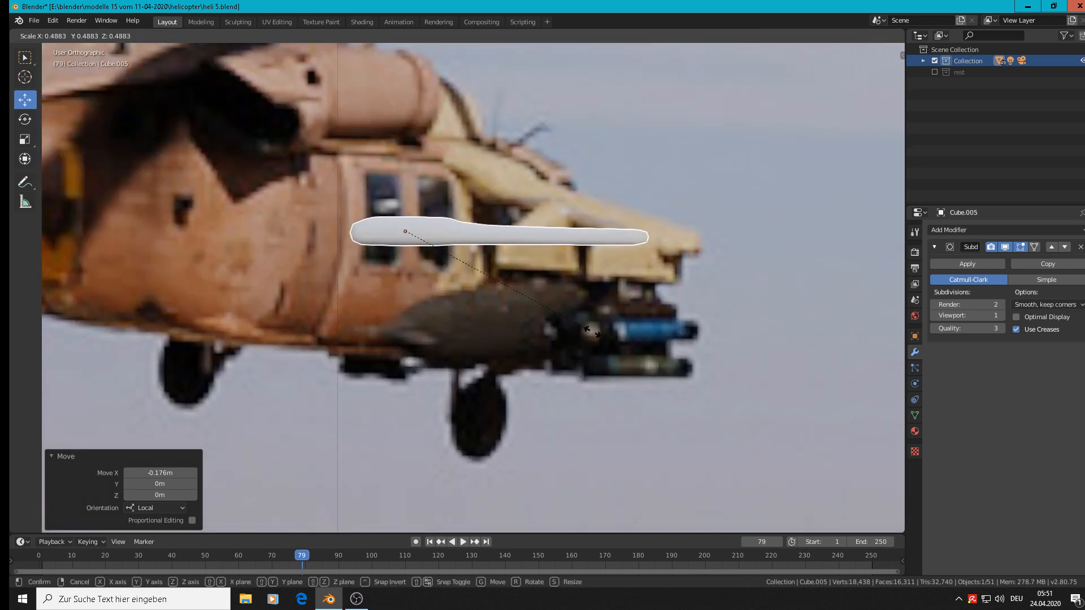
left_click(561, 331)
scroll(562, 331, "down", 3)
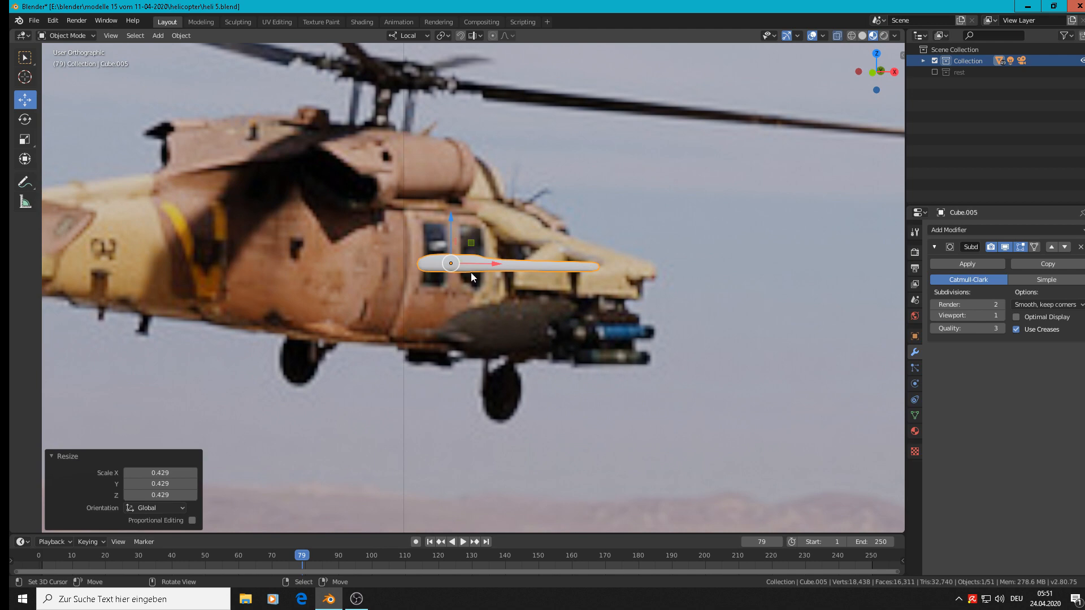
Step: Select the crosswise row of four top vertices nearest the thick head's blunt end and raise it slightly along local Z
key("Tab")
scroll(448, 265, "up", 2)
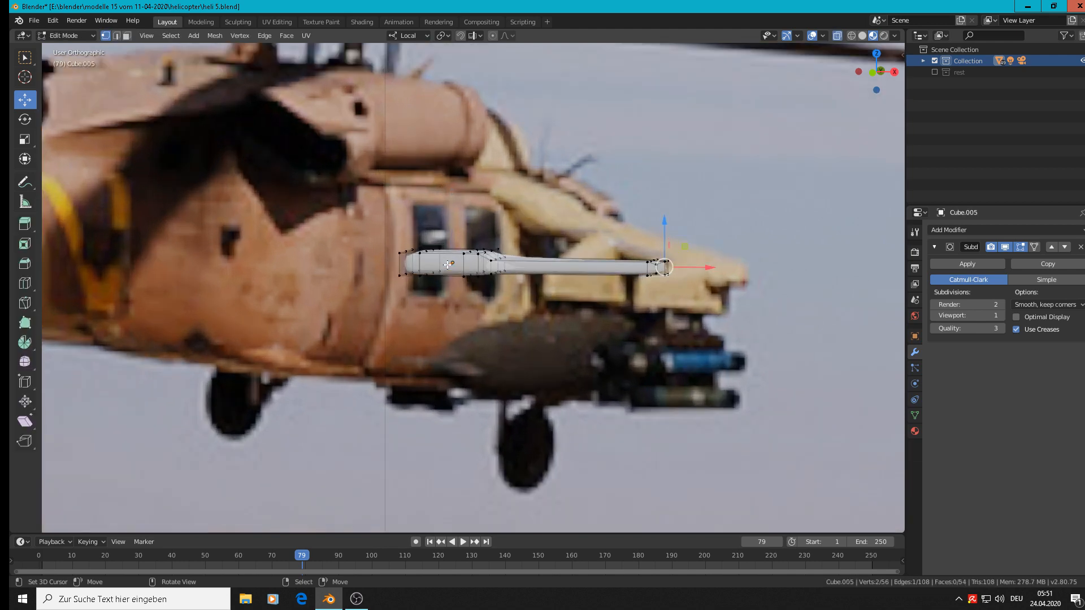
scroll(448, 265, "up", 6)
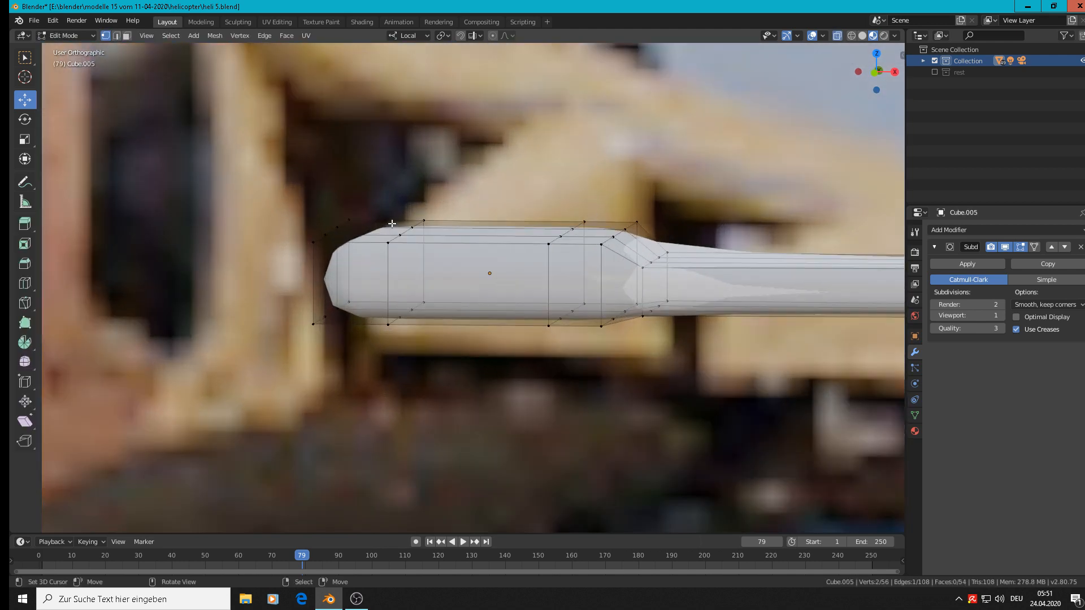
middle_click_drag(392, 224, 400, 251)
left_click(386, 254)
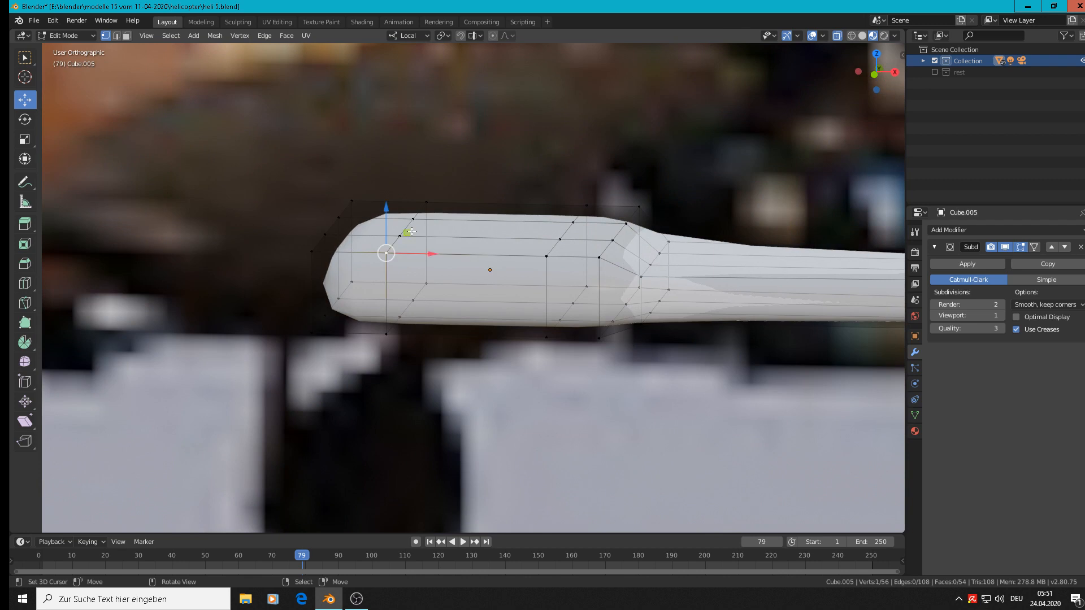
left_click(426, 202, "ctrl")
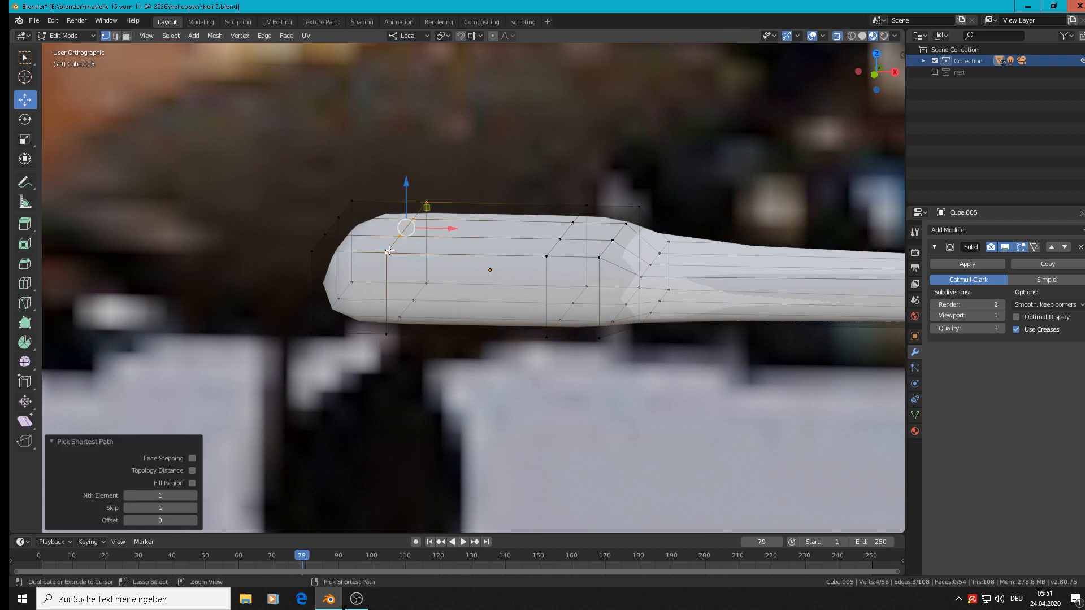
left_click_drag(407, 188, 412, 174)
Step: Raise the neighbouring crosswise row of four top vertices, towards the narrow arm, by 0.000387 m along local Z
left_click(546, 257)
left_click(586, 207, "ctrl")
left_click_drag(567, 195, 567, 191)
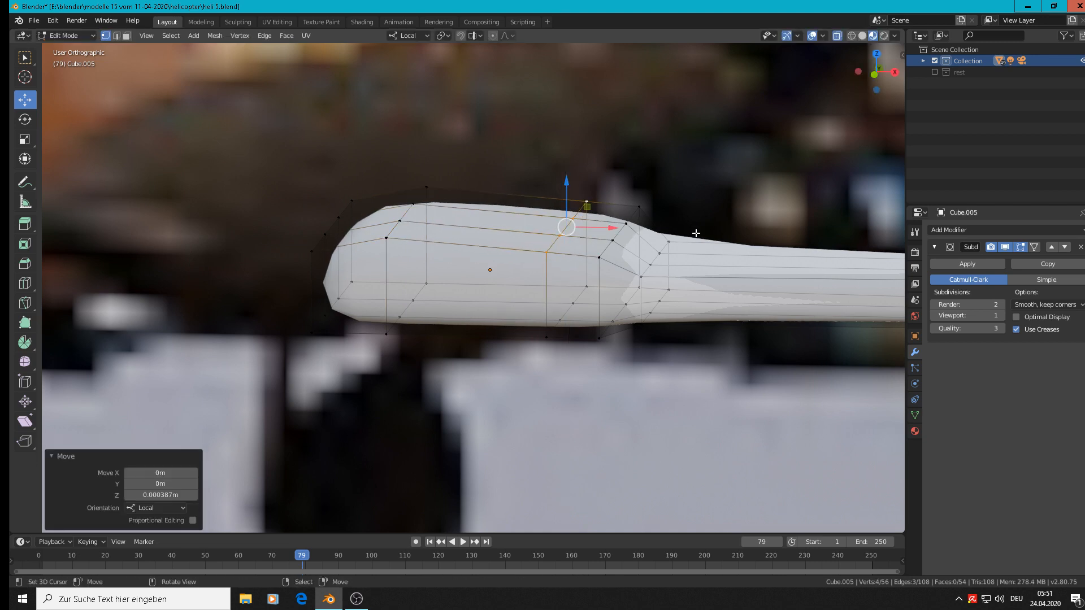
Step: Add a centred loop cut running lengthwise around the part's side walls at mid-height
middle_click_drag(651, 216, 247, 223)
left_click(223, 222)
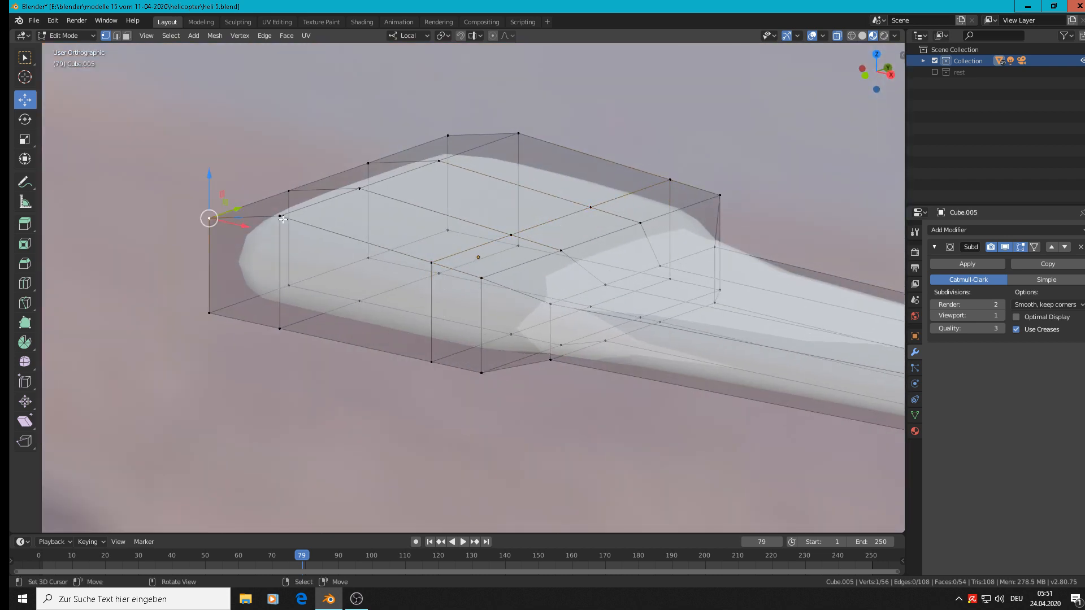
key("ctrl+r")
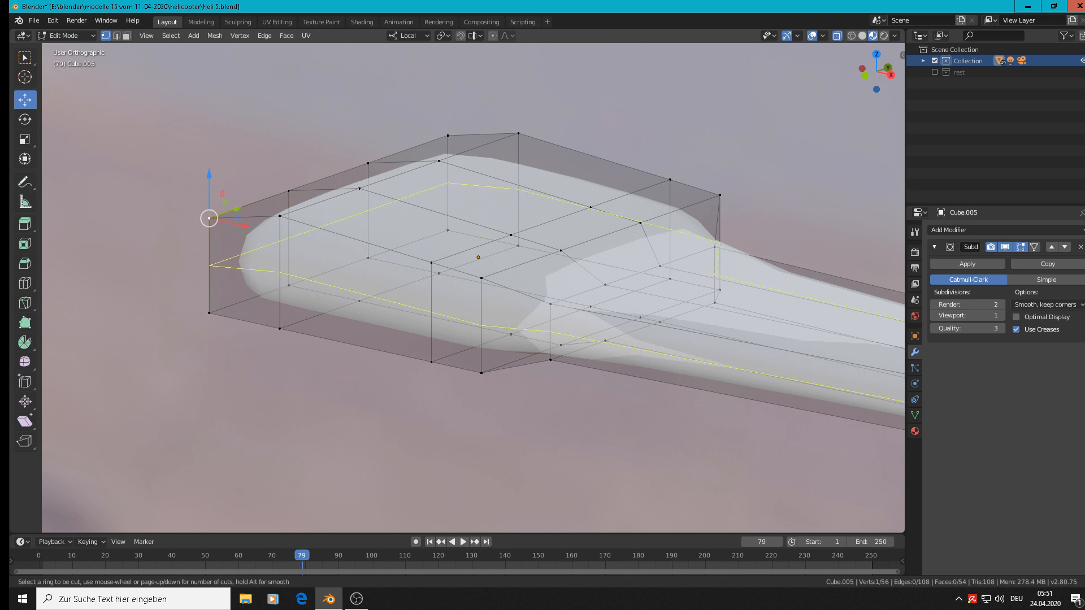
left_click(244, 270)
right_click(244, 269)
Step: Select the head's ten top rim vertices along both long sides and the blunt end and lower them slightly along Z
left_click(281, 217)
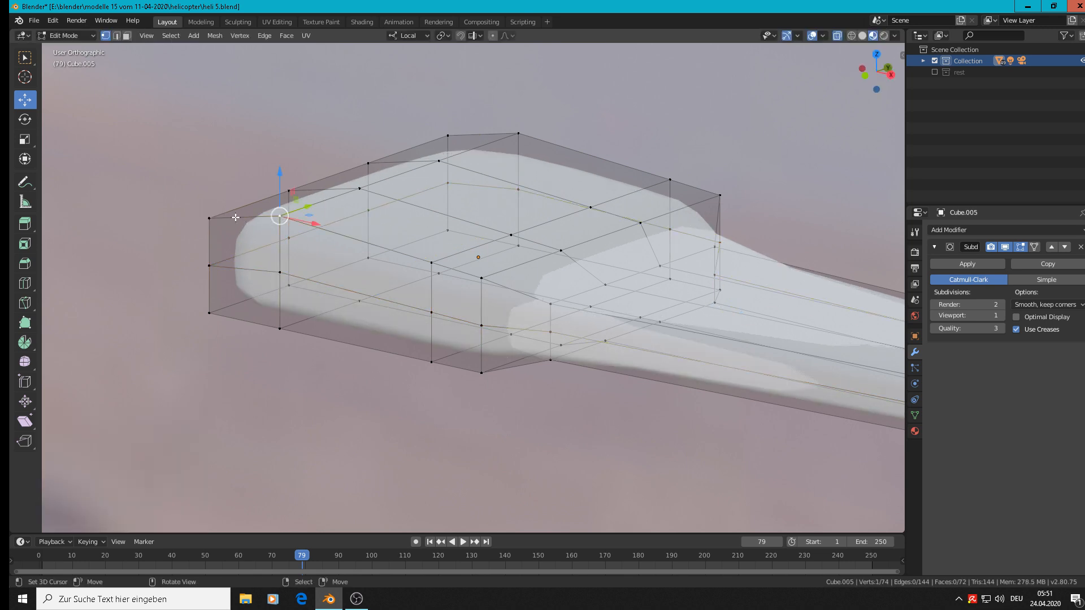
left_click(212, 215)
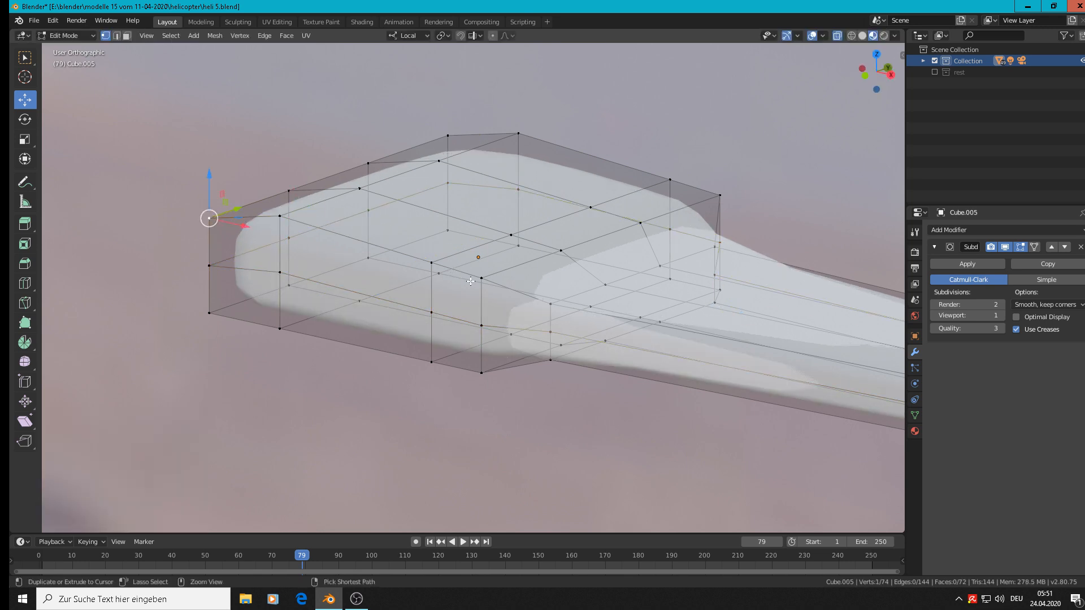
left_click(492, 277, "ctrl")
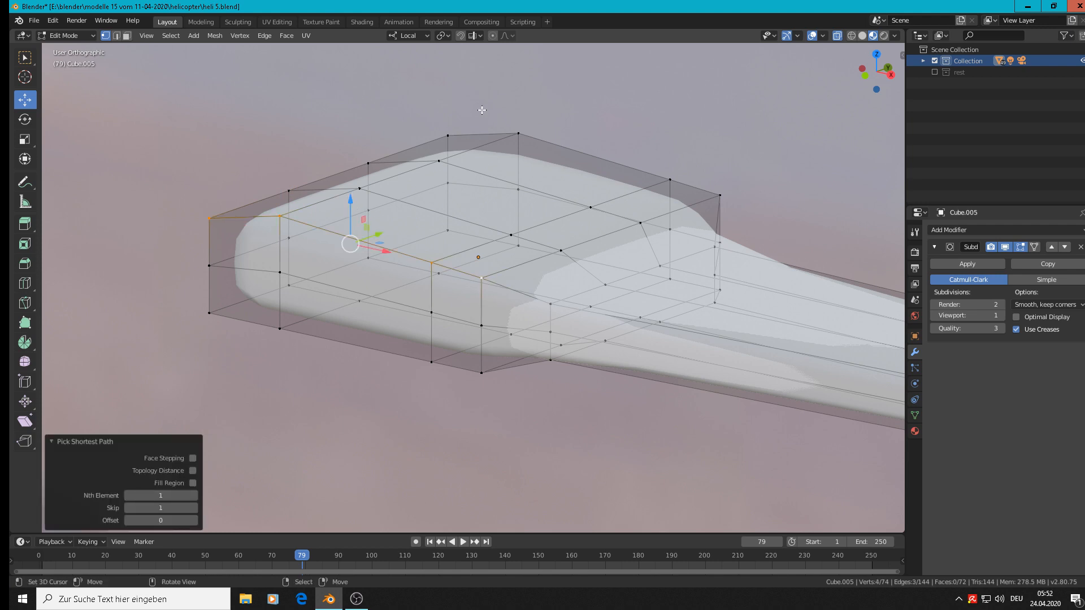
left_click(448, 129, "ctrl")
left_click(719, 196, "ctrl")
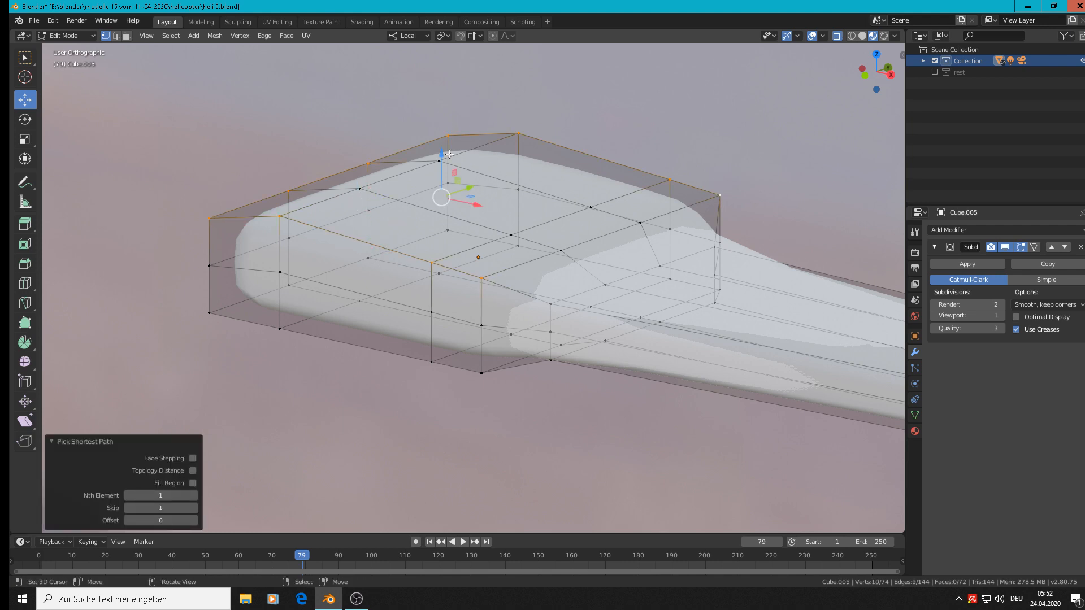
left_click_drag(435, 163, 436, 180)
key("Tab")
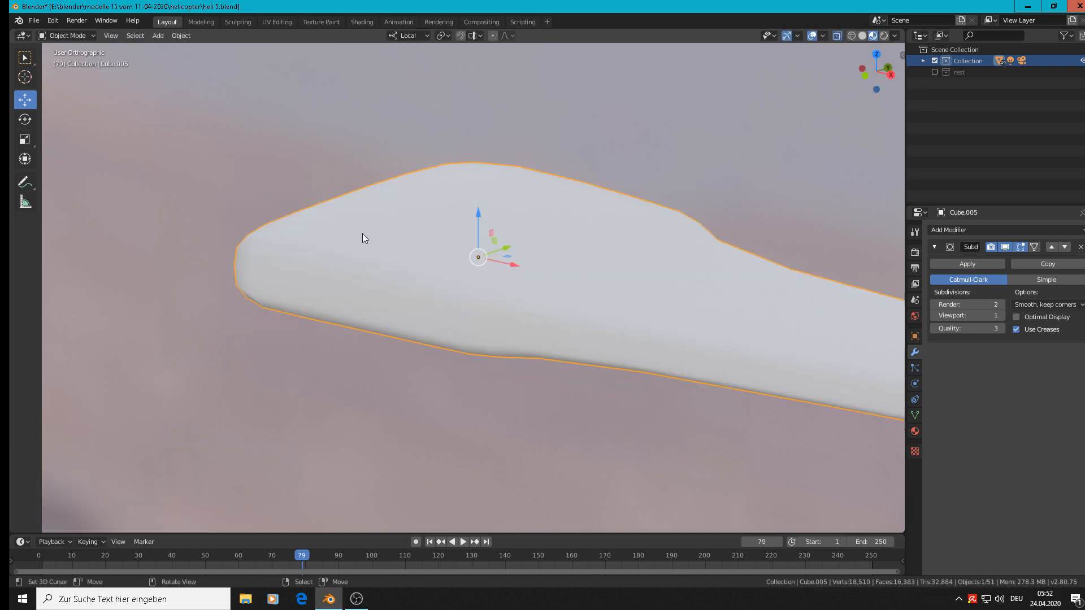
Step: Select the four upper rim vertices along one long side of the head and shift them inward 0.00122 m along local Y
key("Tab")
middle_click_drag(594, 252, 685, 330)
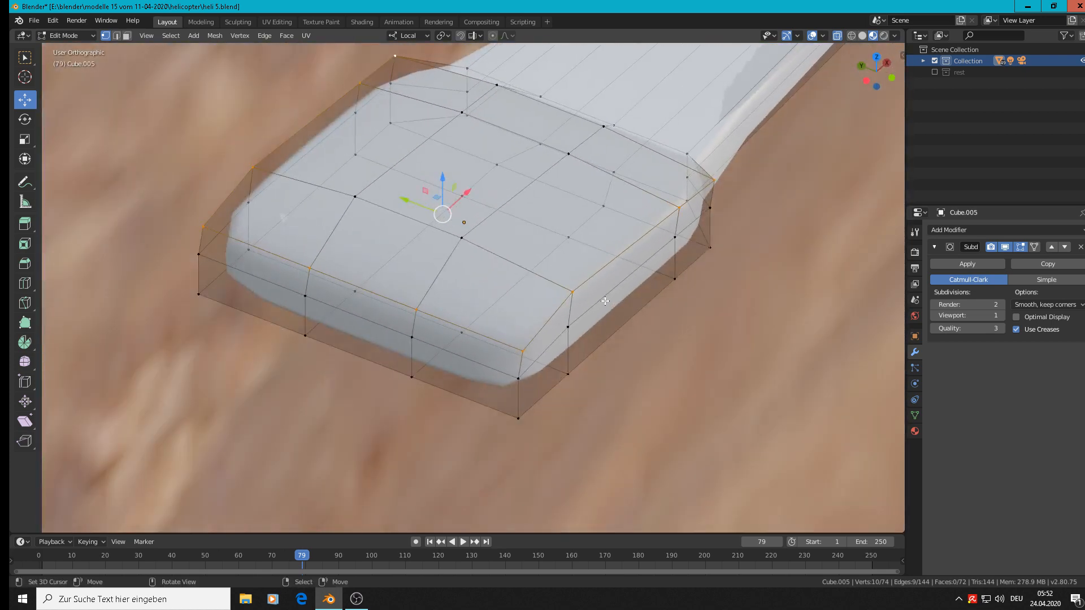
left_click(573, 286)
left_click(519, 349)
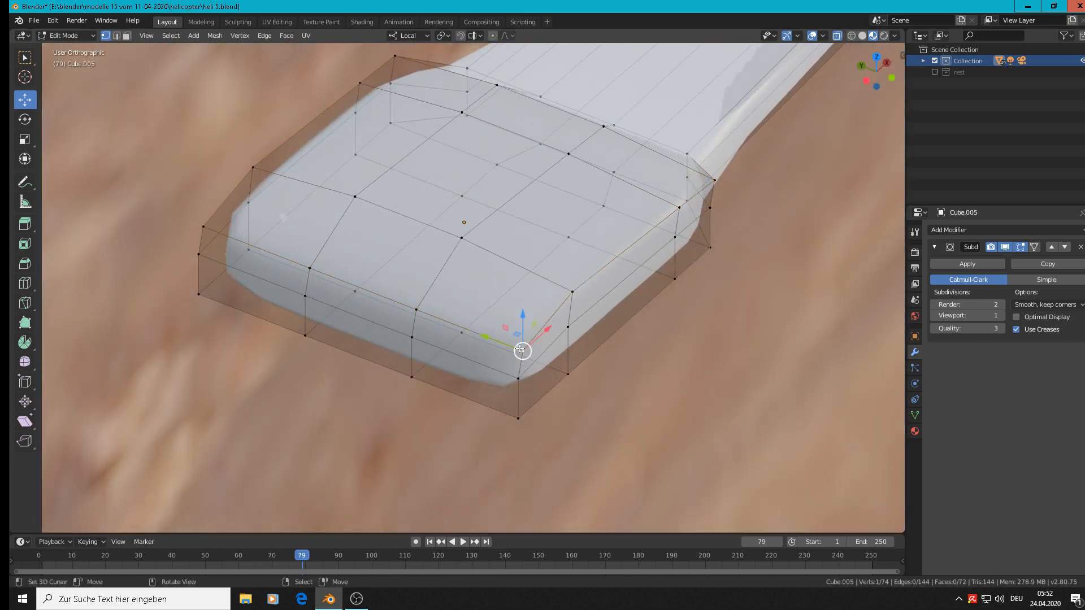
left_click(718, 181, "ctrl")
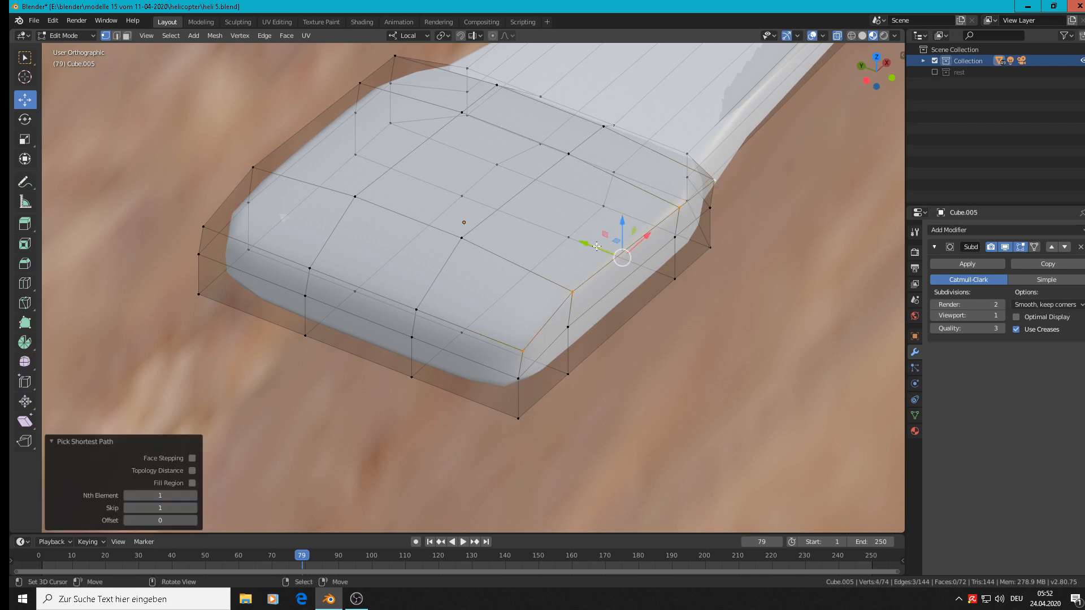
key("g")
left_click(583, 242)
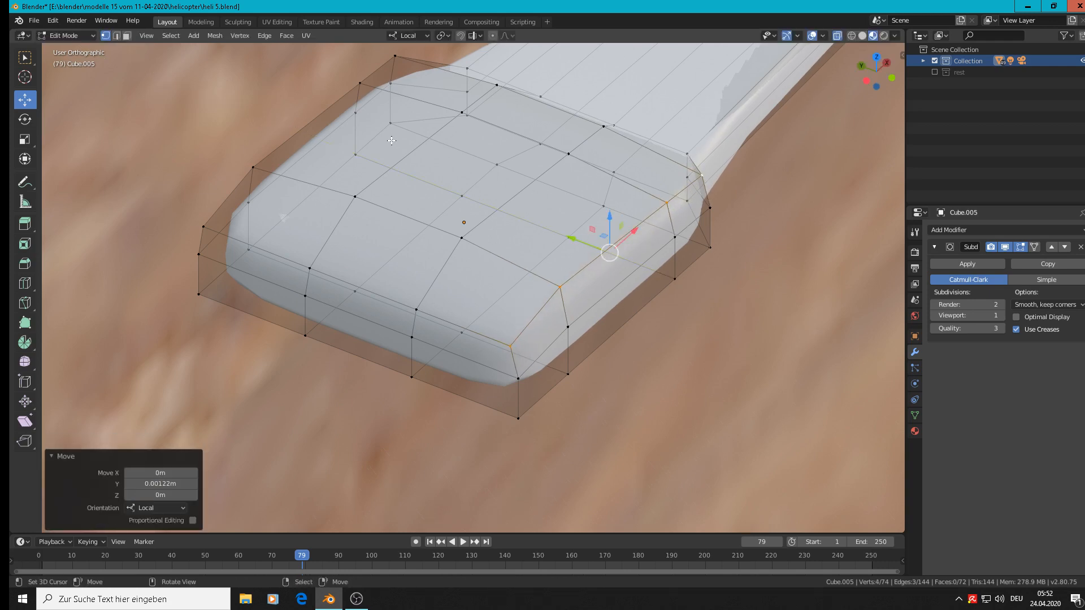
Step: Shift the four upper rim vertices on the head's opposite long side inward about -0.001 m along local Y
left_click(404, 60)
left_click(203, 224, "ctrl")
key("g")
key("y")
key("y")
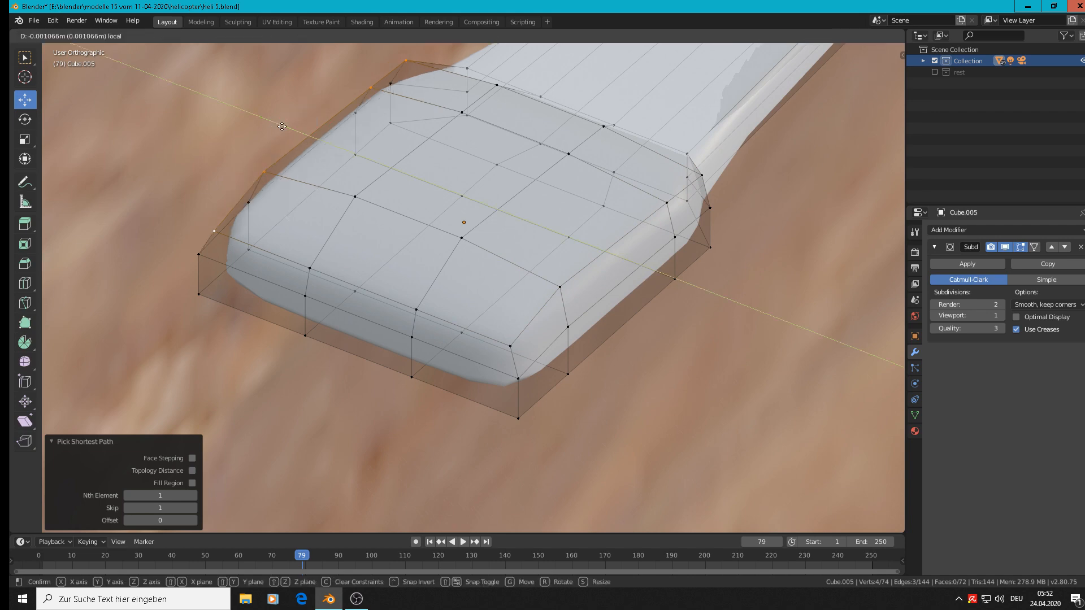
left_click(291, 129)
key("Tab")
middle_click_drag(745, 361, 552, 494)
scroll(619, 310, "down", 3)
scroll(446, 352, "up", 1)
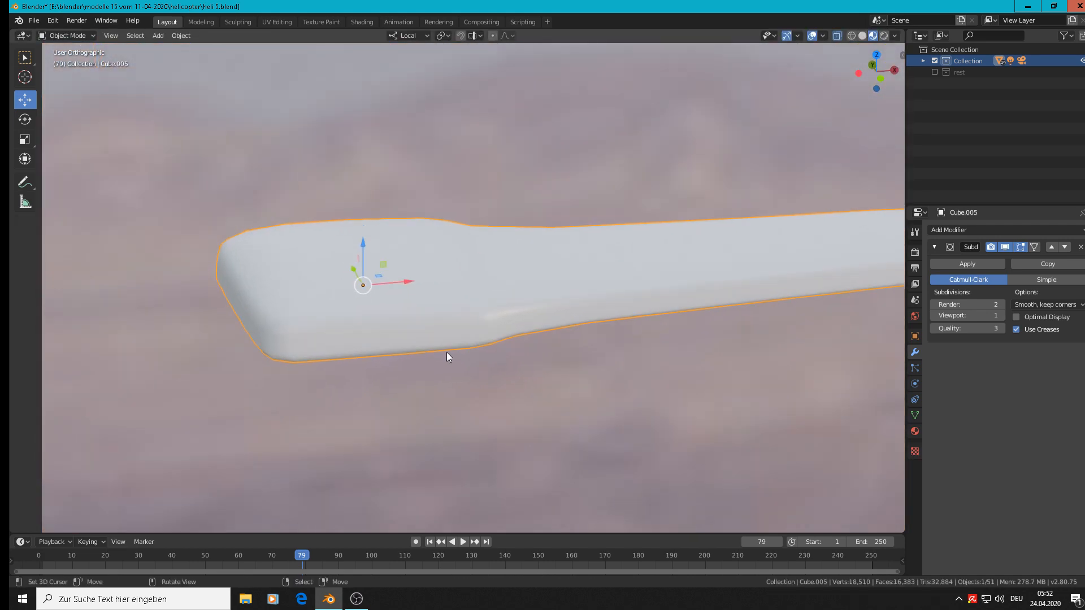
Step: Select the head's central top face, raise it about 0.0011 m along local Z and nudge it back down about 0.0005 m
key("Tab")
scroll(426, 322, "up", 2)
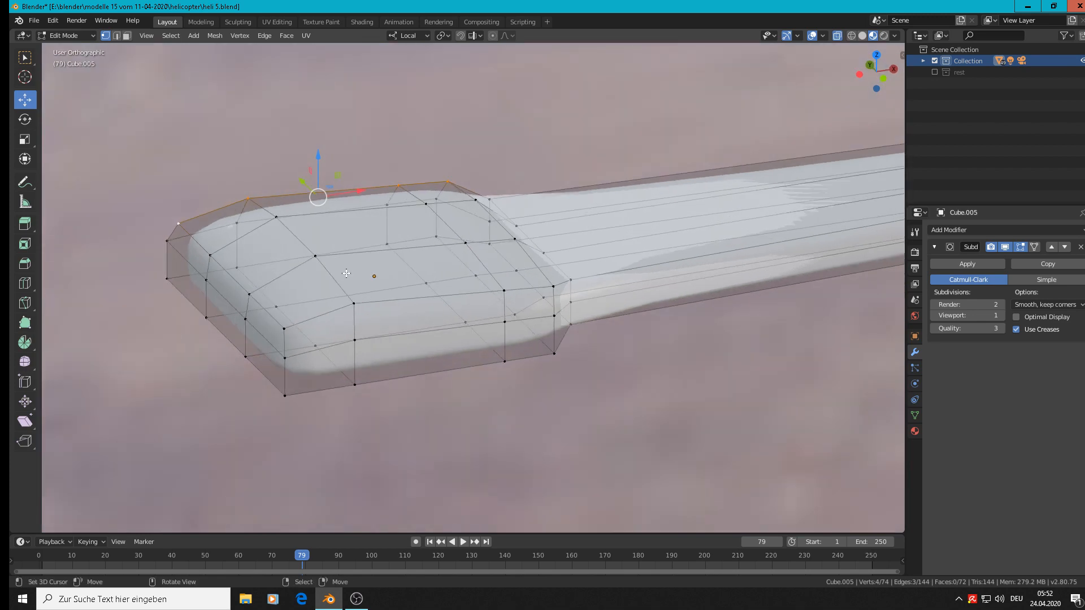
mouse_move(346, 274)
middle_mouse_down()
mouse_move(322, 299)
mouse_move(294, 274)
mouse_move(340, 275)
middle_mouse_up()
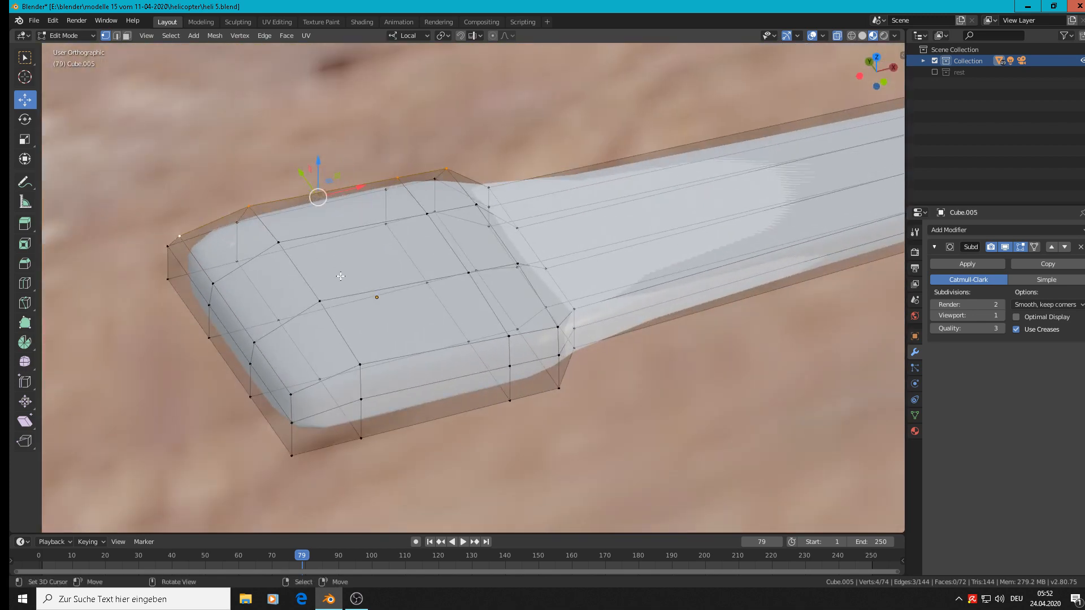
left_click(126, 35)
left_click(369, 234)
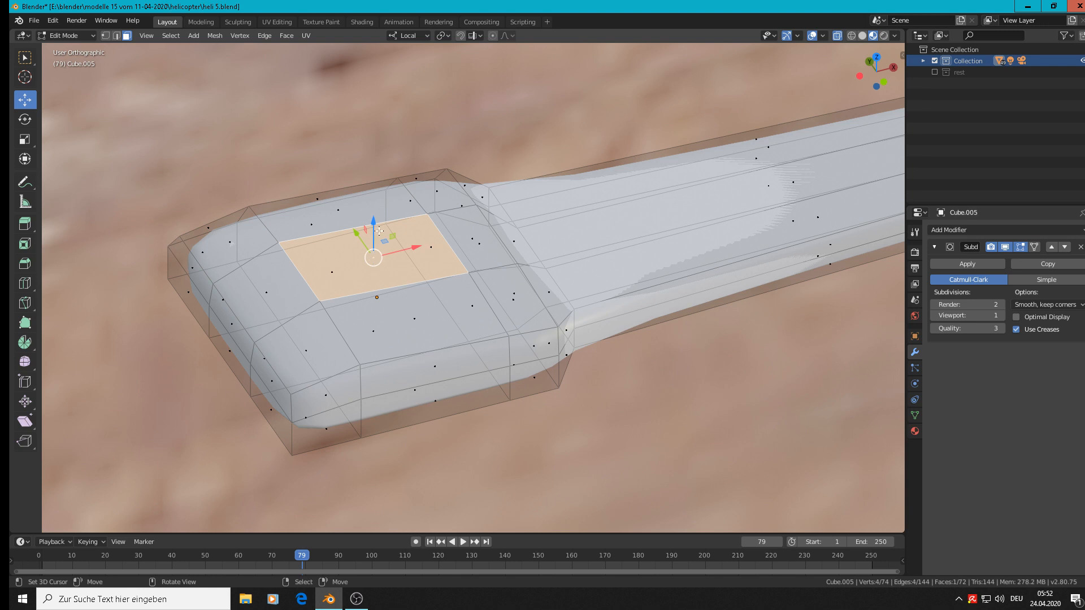
key("g")
key("z")
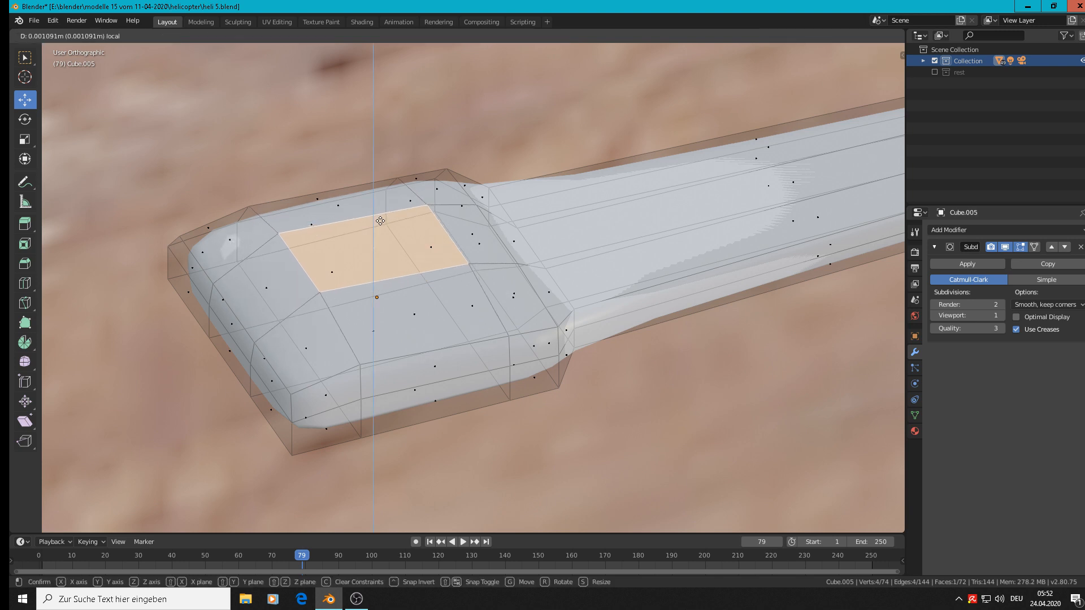
left_click_drag(381, 221, 380, 227)
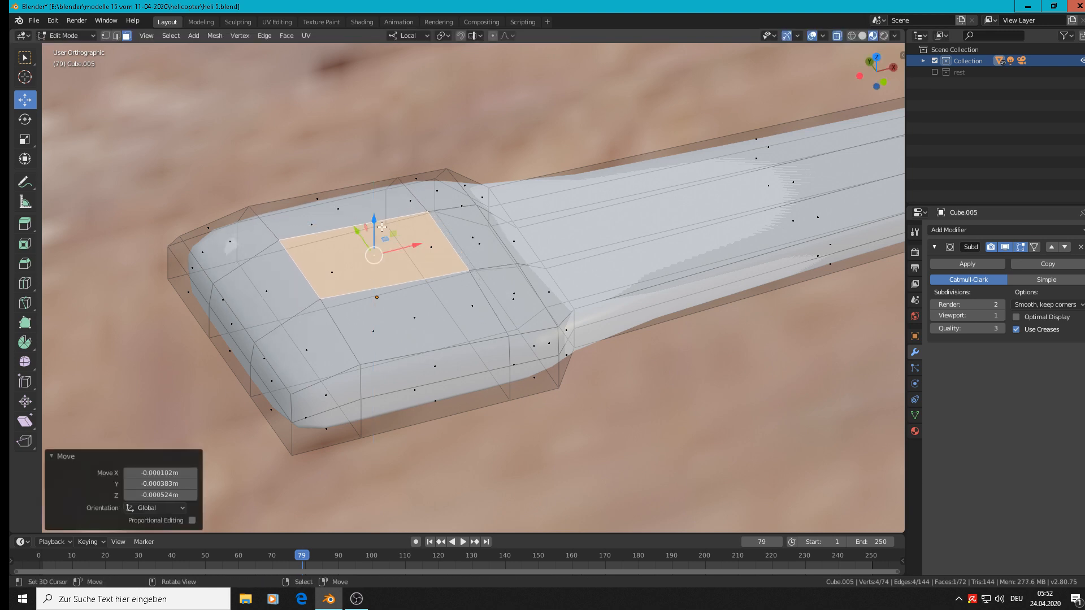
key("Tab")
Step: Add a vertical loop cut around the head and slide it close to the blunt end to square off that end
middle_click_drag(427, 335, 443, 235)
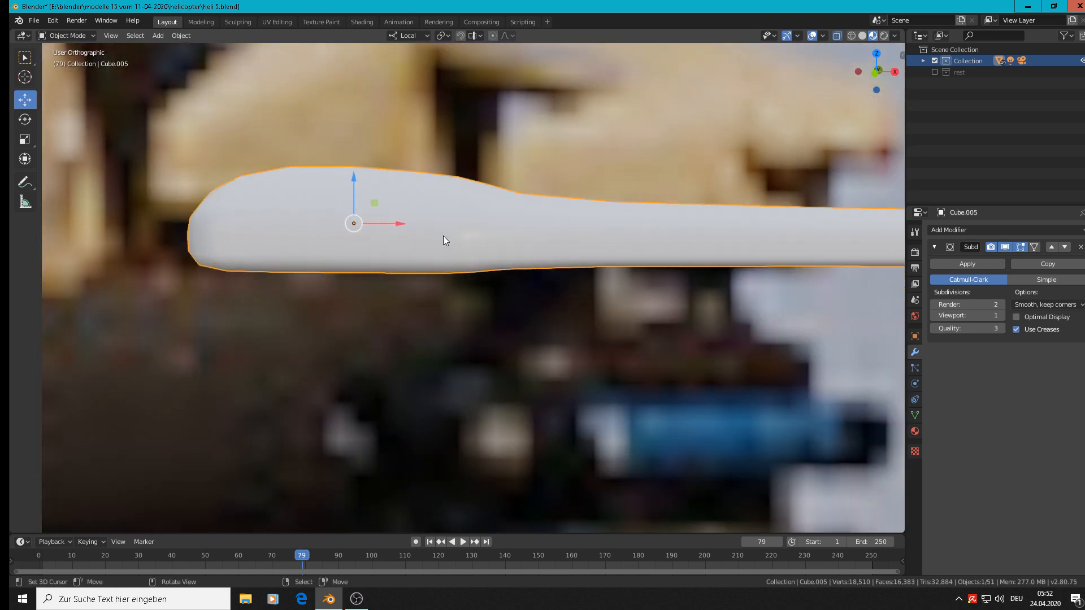
scroll(446, 256, "down", 4)
scroll(446, 256, "up", 1)
scroll(440, 256, "down", 3)
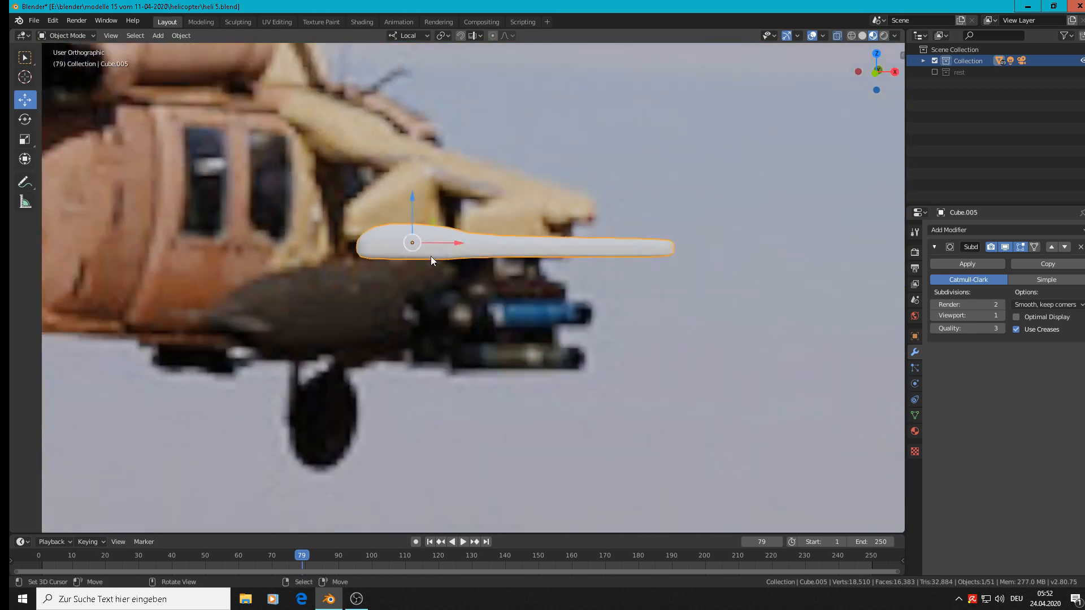
scroll(366, 235, "up", 6)
key("Tab")
scroll(282, 211, "up", 2)
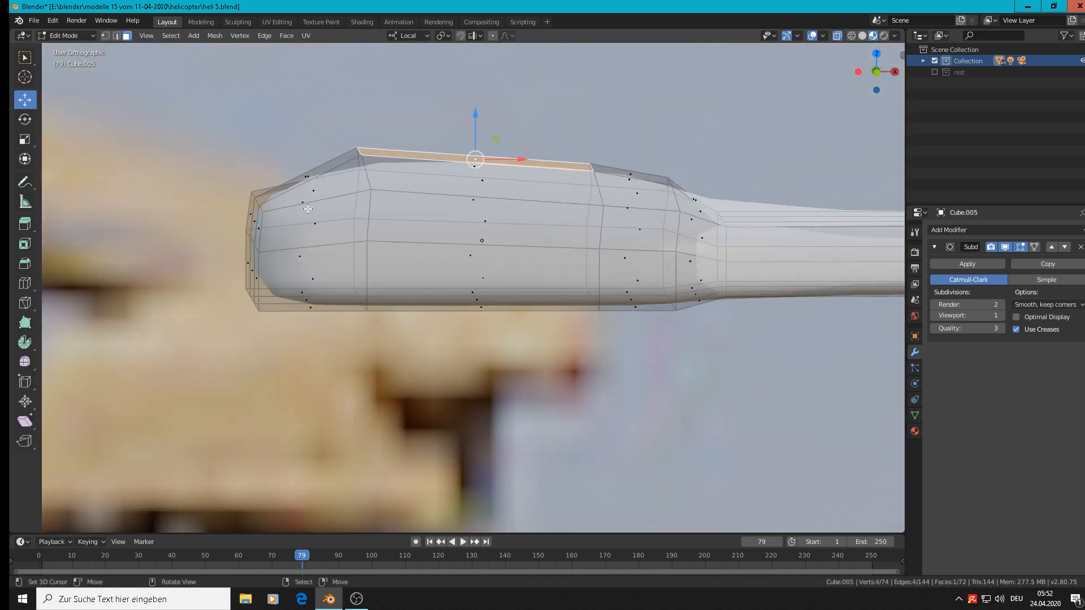
key("ctrl+r")
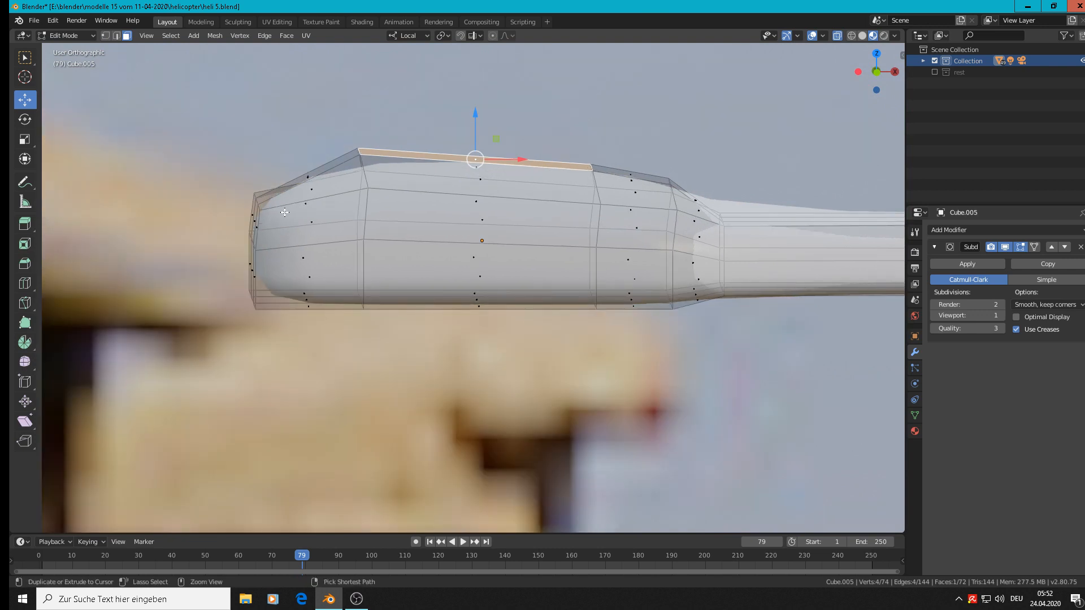
left_click(284, 211)
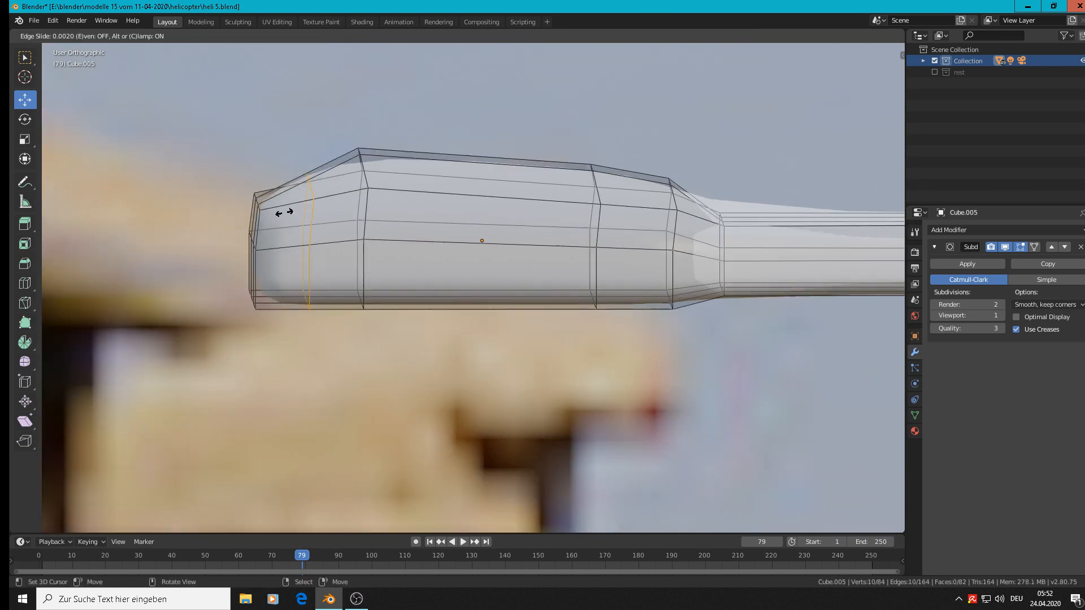
left_click(238, 209)
key("Tab")
Step: Rotate the part 27.3° in the view and move it about -0.06 m in X and 0.016 m in Z onto the pictured helicopter's nose area
scroll(727, 246, "down", 4)
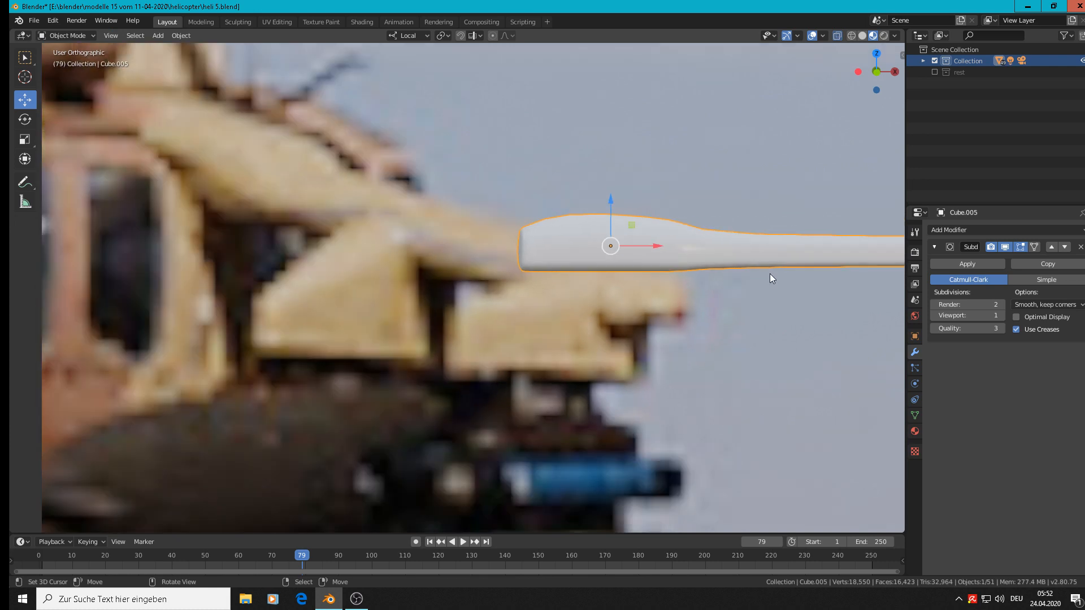
scroll(760, 280, "down", 5)
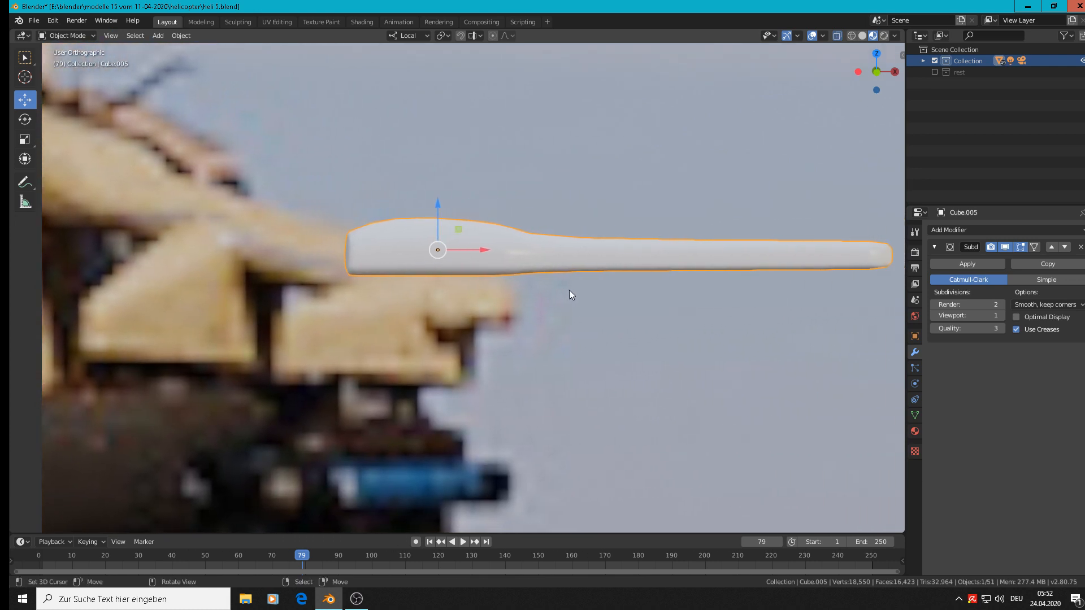
scroll(558, 300, "down", 3)
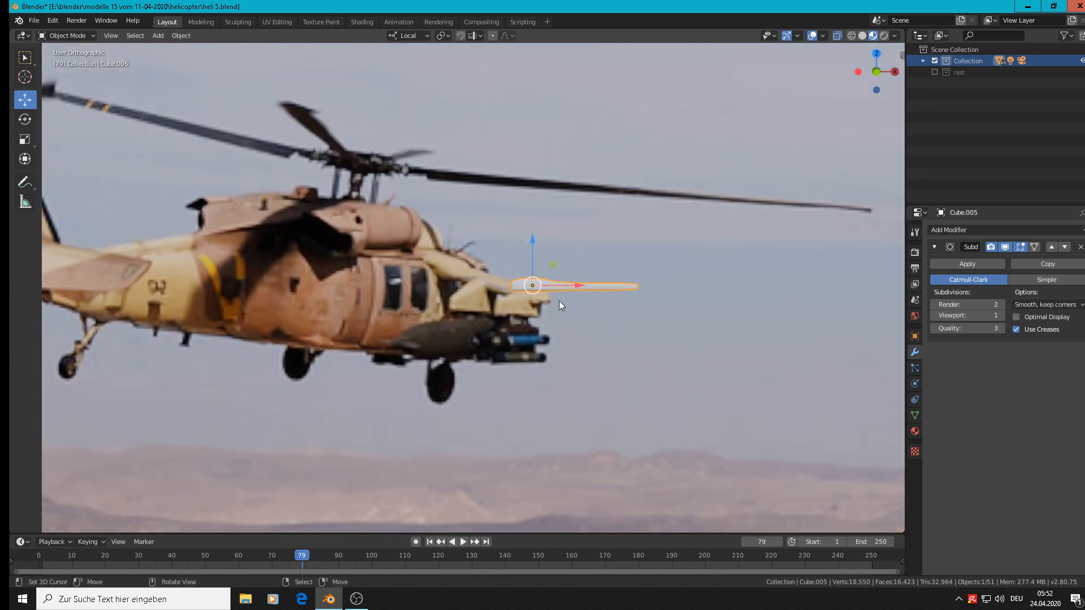
key("r")
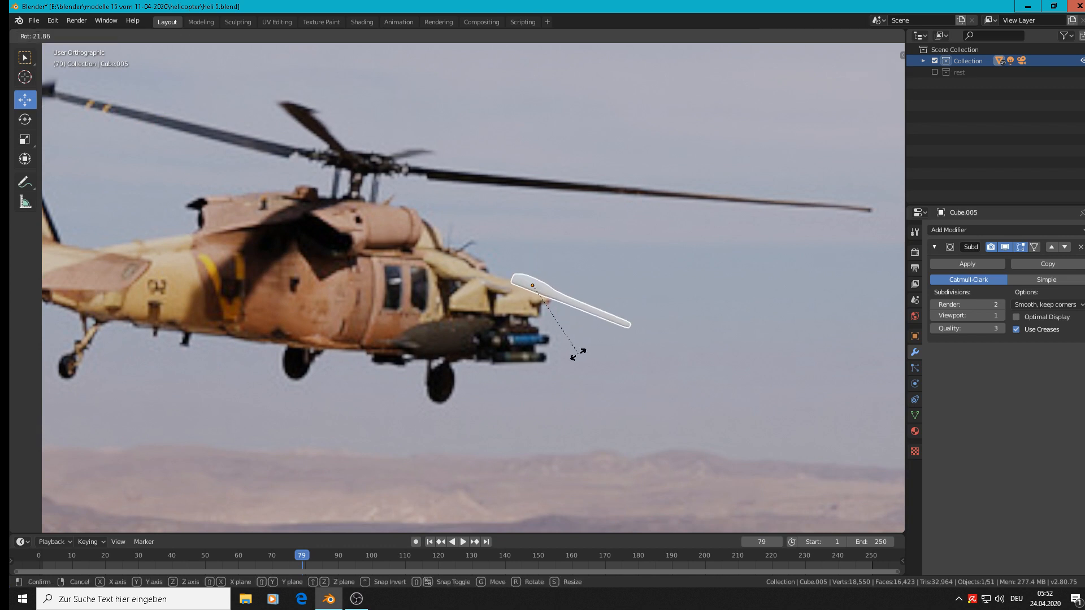
left_click(573, 361)
key("g")
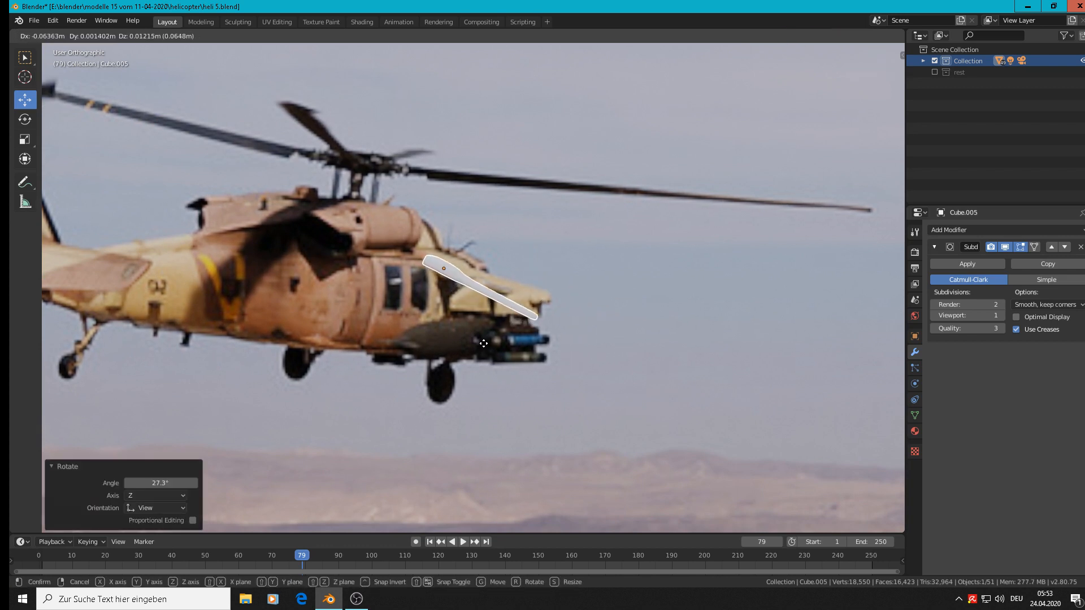
left_click(487, 339)
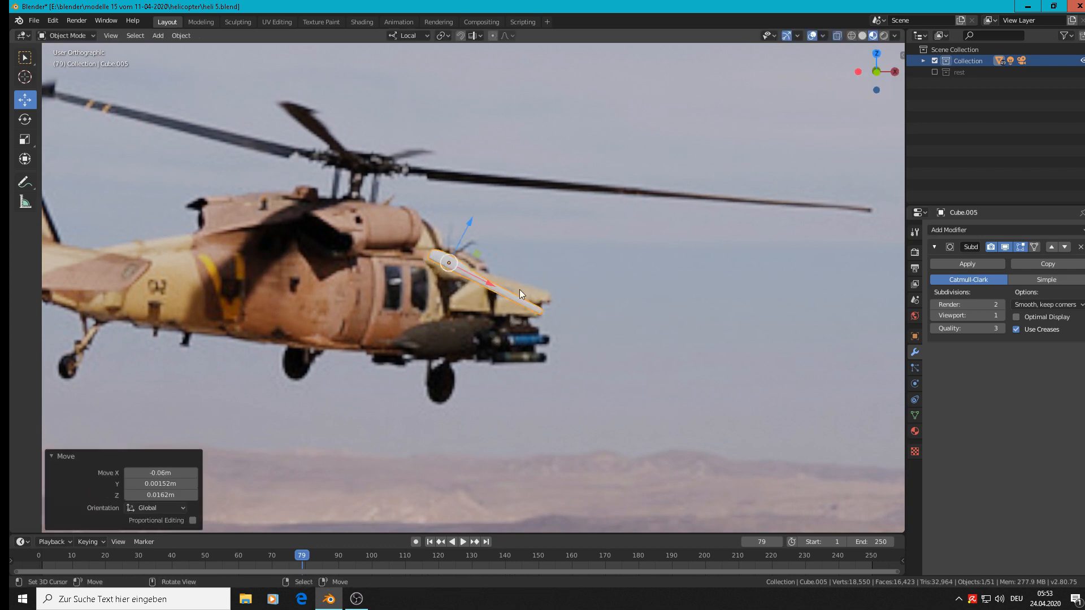
Step: Select the eight vertices at the tip of the part's thin end and turn on proportional editing in front view
key("Tab")
scroll(551, 320, "up", 3)
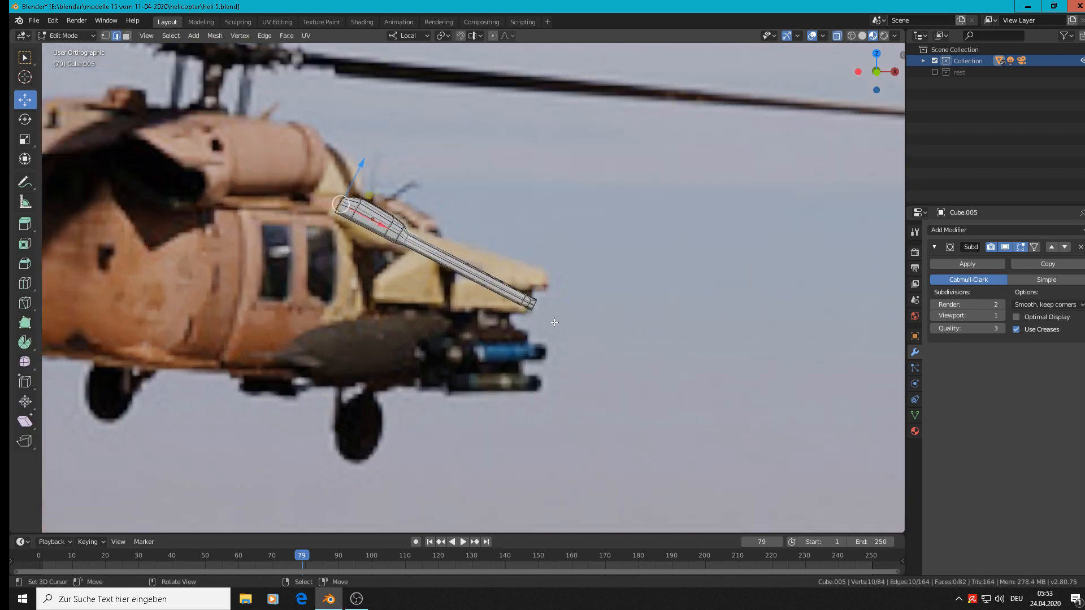
scroll(549, 325, "up", 6)
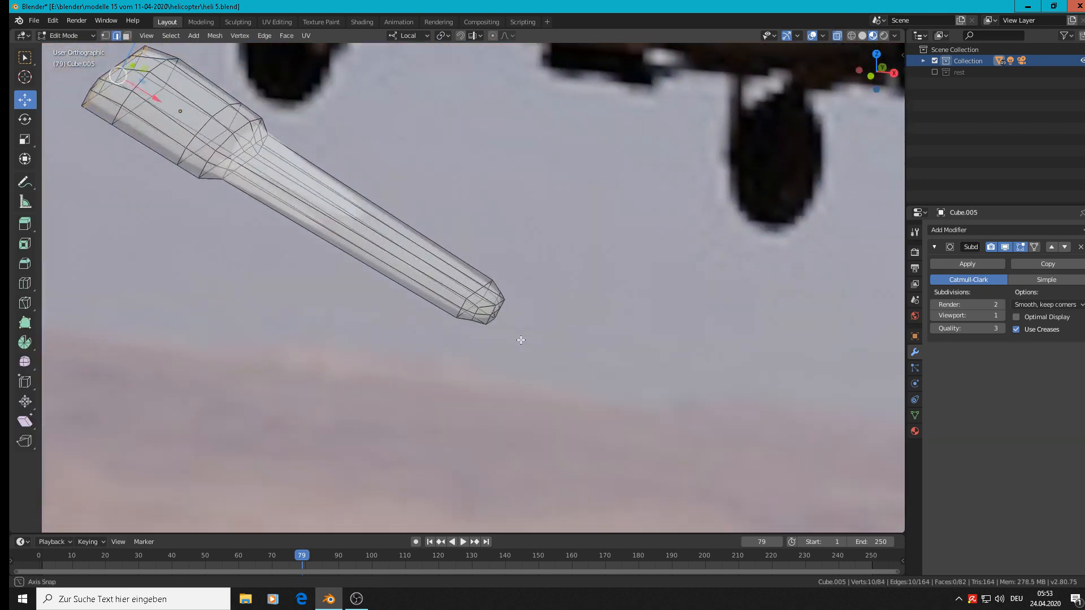
scroll(495, 332, "up", 2)
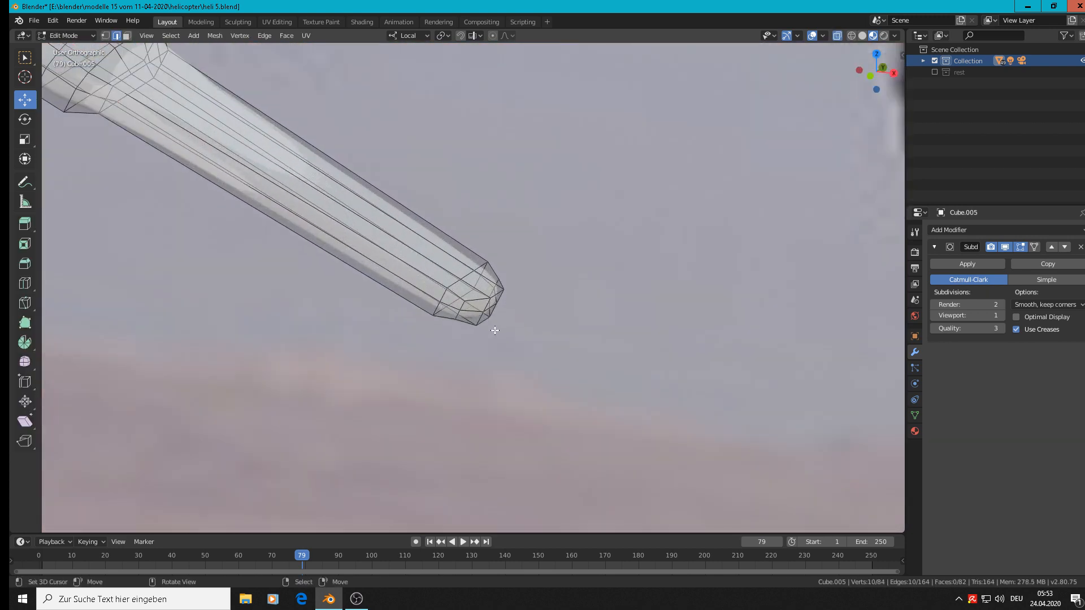
left_click(105, 35)
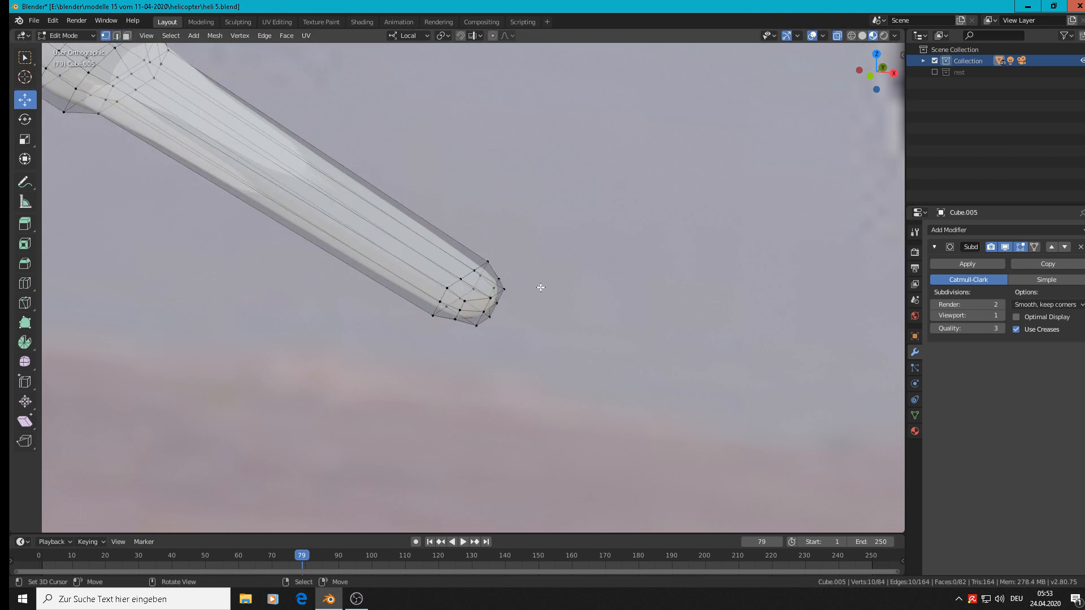
key("alt+a")
key("c")
left_click_drag(513, 288, 499, 292)
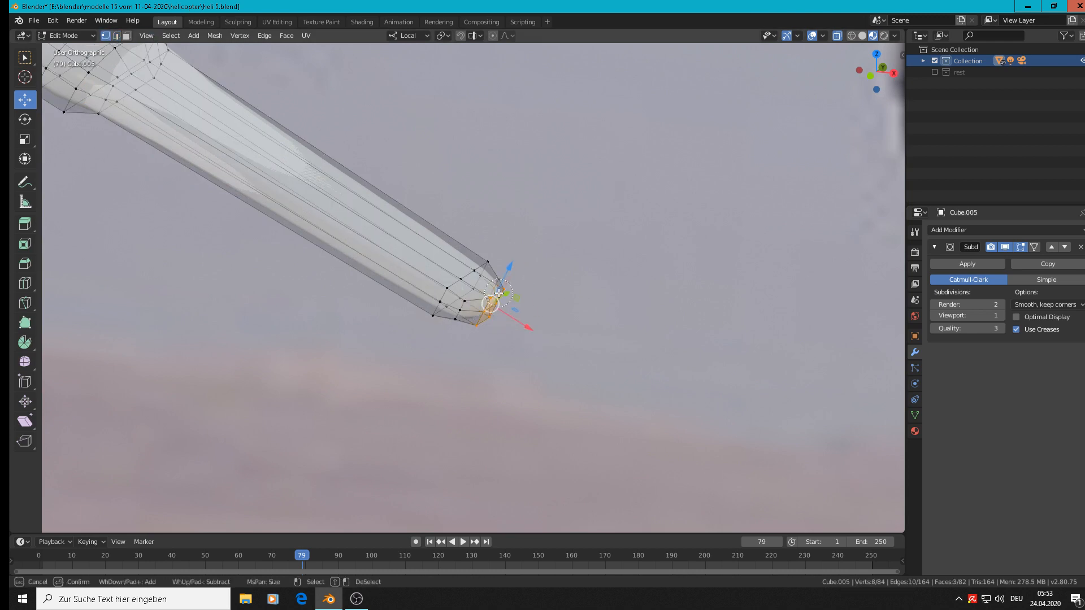
key("Escape")
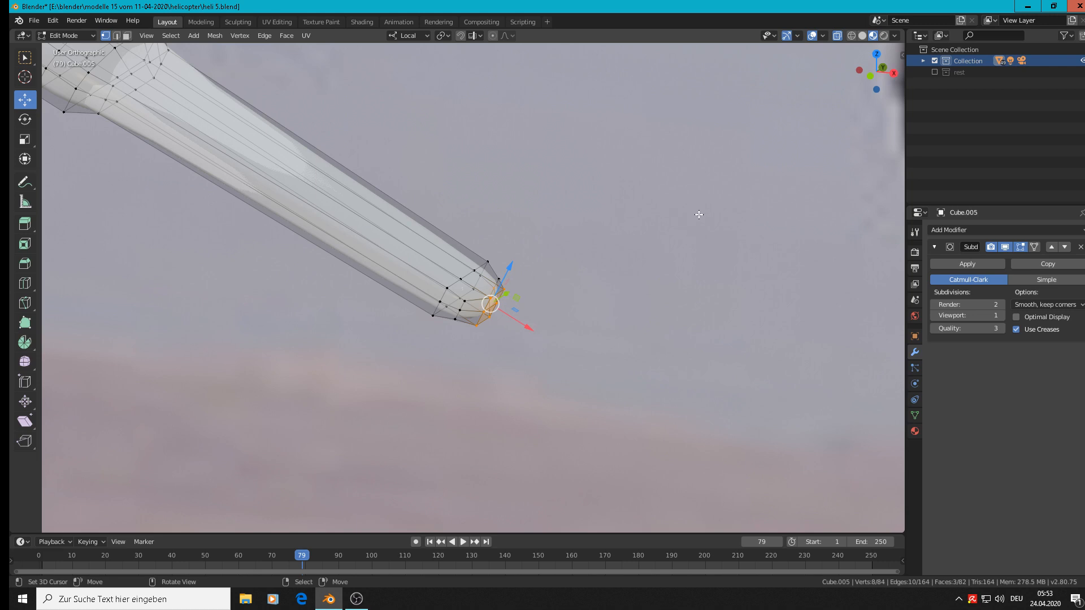
left_click(493, 35)
scroll(532, 282, "down", 3)
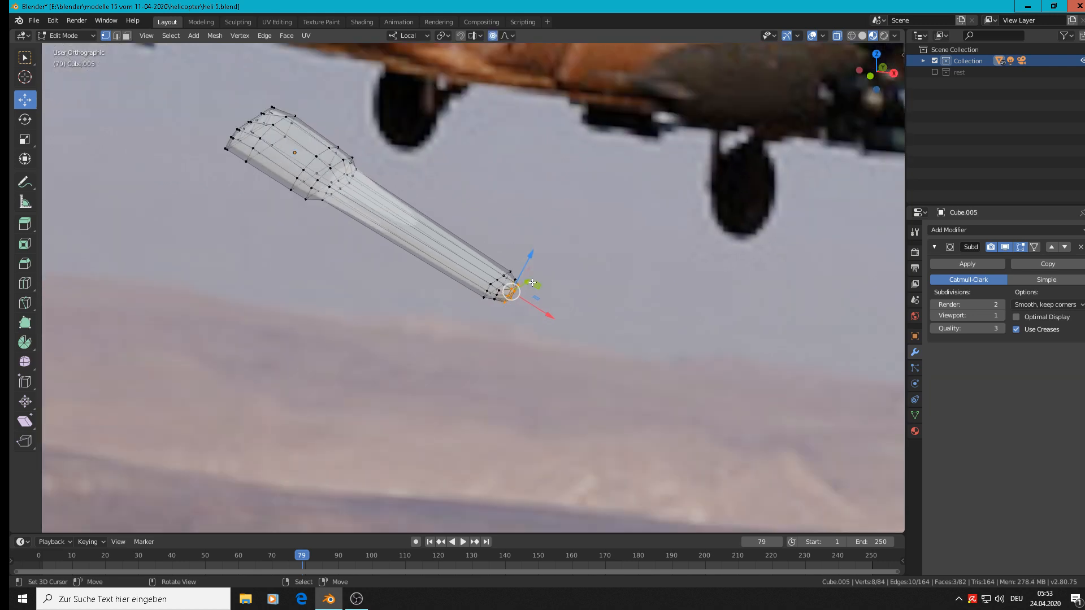
key("KP_1")
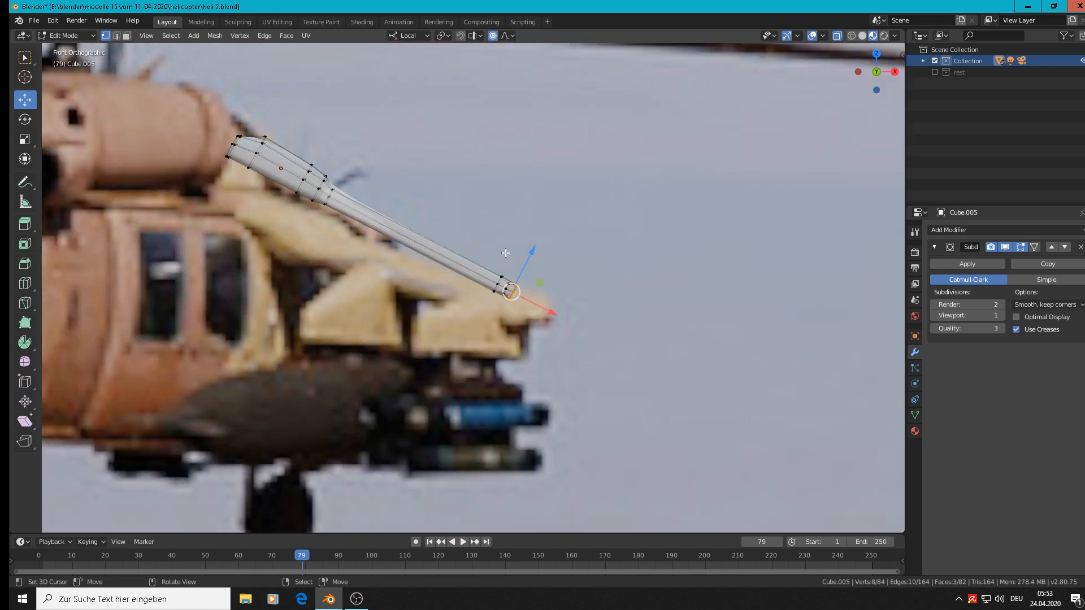
scroll(564, 289, "down", 5)
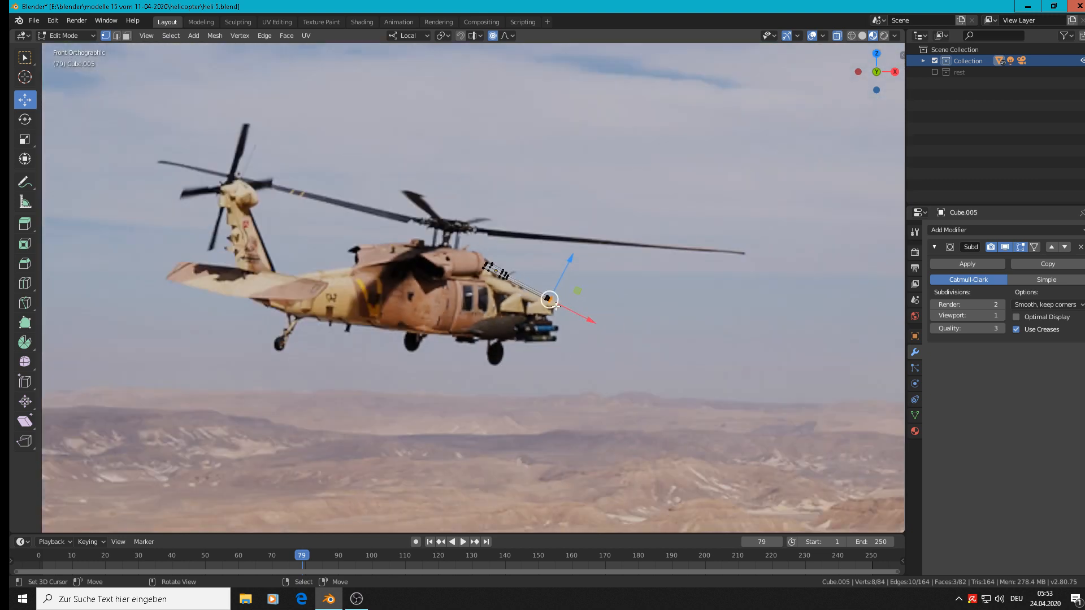
key("Tab")
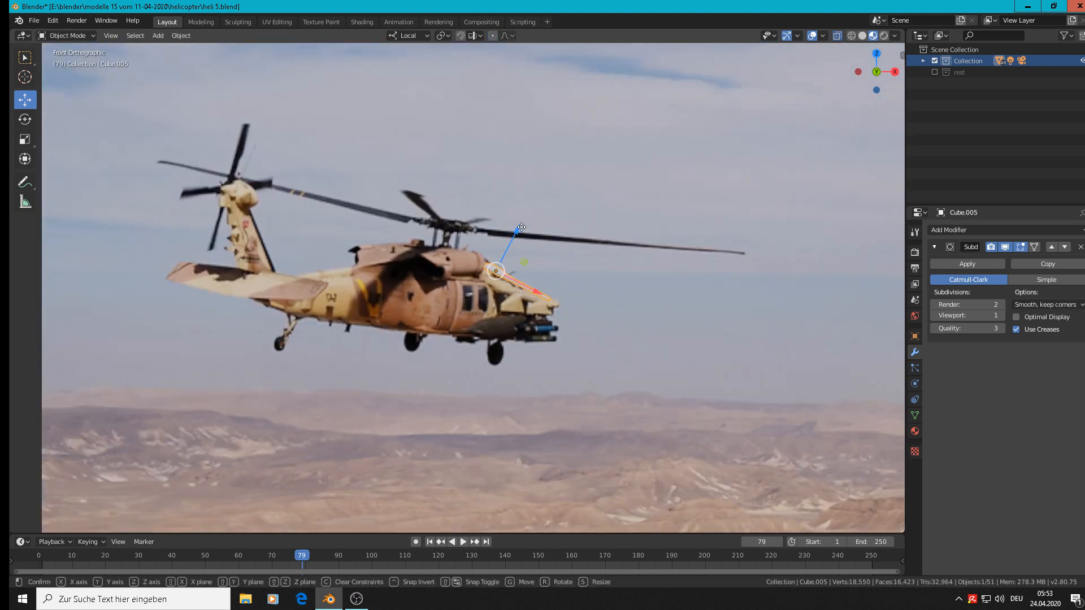
left_click_drag(527, 232, 521, 245)
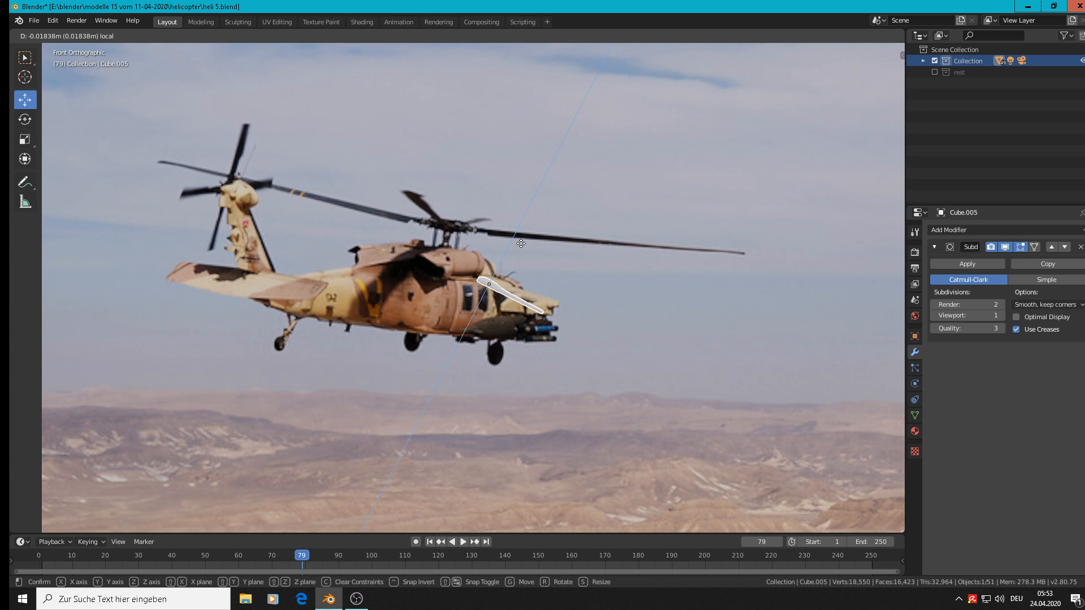
left_click_drag(520, 305, 524, 283)
key("Tab")
Step: Rotate the selected tip -18.8° in front view using smooth proportional editing with the size reduced to 0.076
scroll(568, 314, "up", 3)
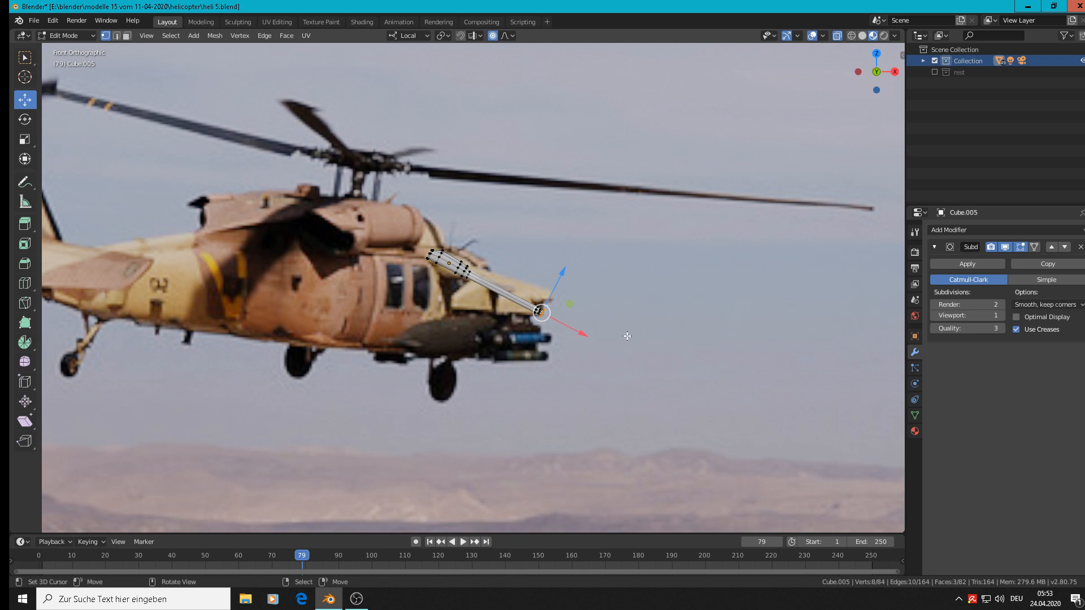
key("g")
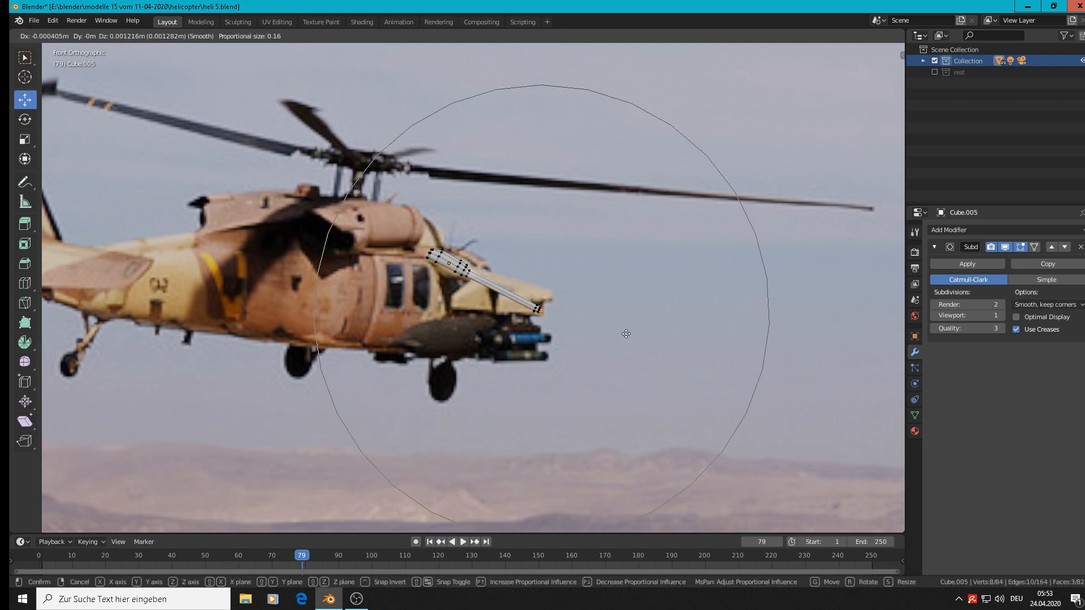
scroll(626, 334, "up", 7)
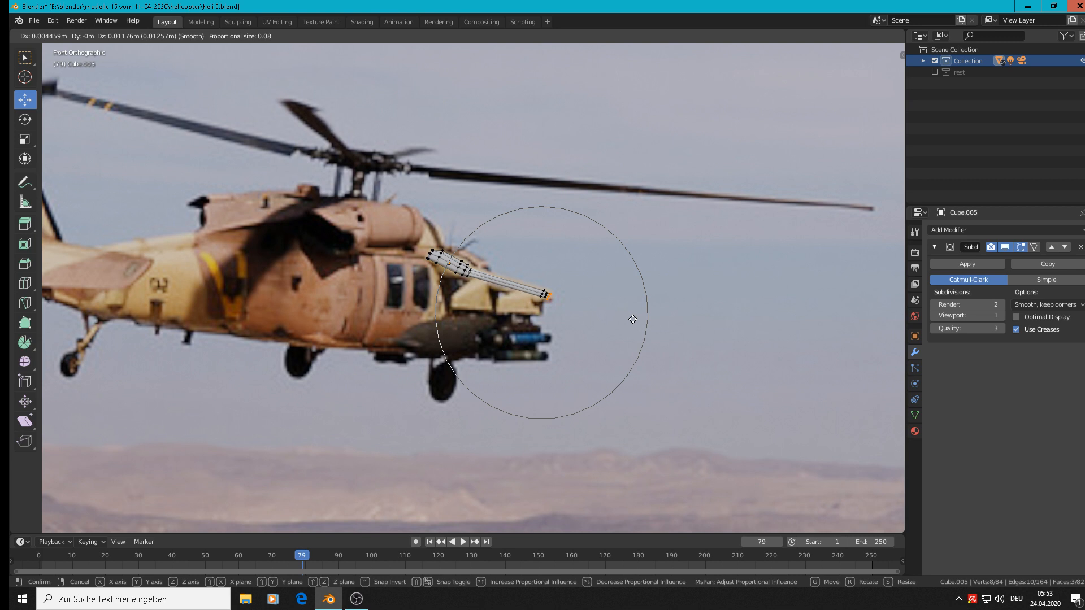
key("r")
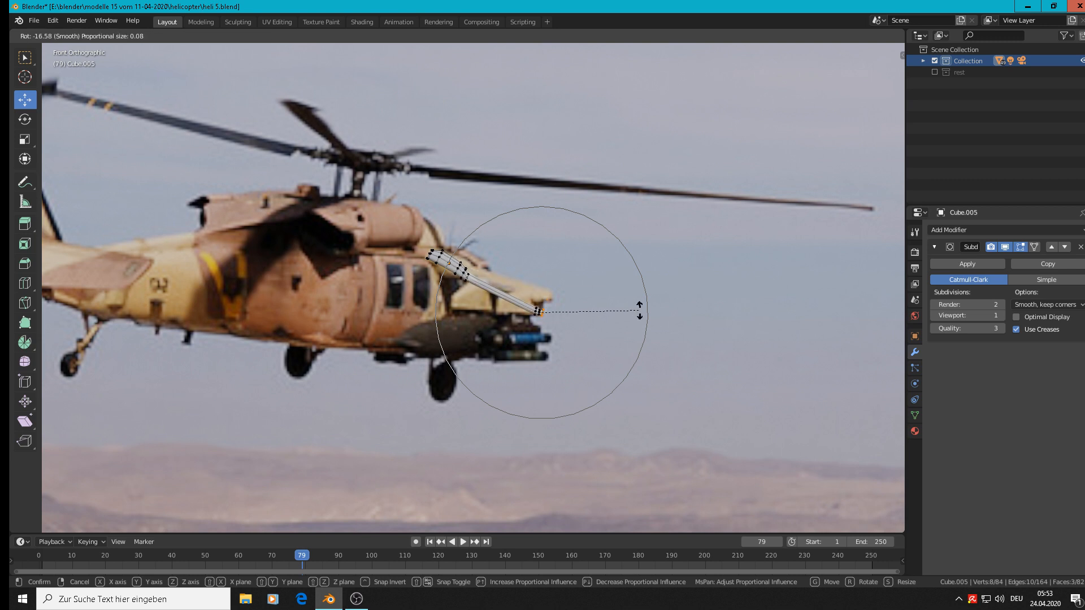
left_click(642, 307)
Step: Bend the thin end upward by moving its tip about 0.007 m in X and 0.011 m in Z with proportional falloff
key("g")
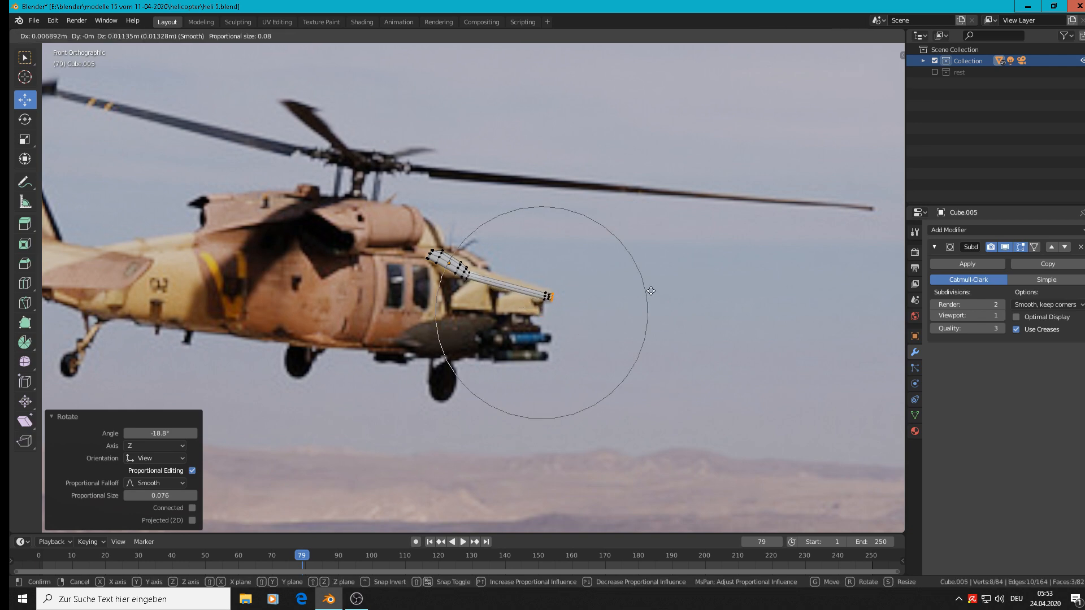
left_click(650, 290)
key("Tab")
Step: Move the bent part -0.0224 m in X, 0.00259 m in Y and 0.0234 m in Z to line it up with the pictured helicopter
middle_click_drag(588, 321, 609, 295)
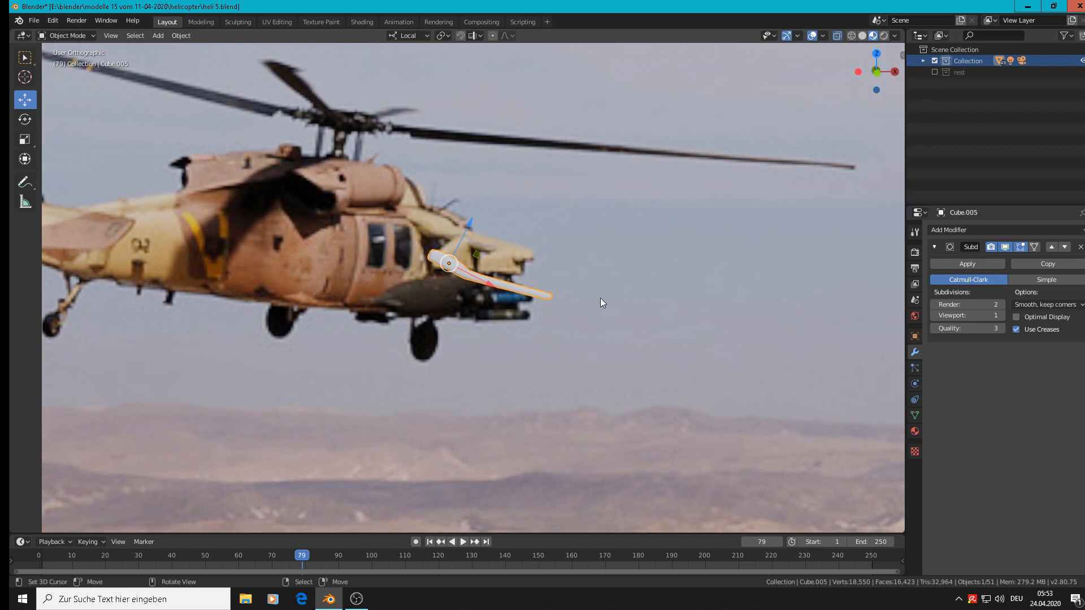
scroll(556, 304, "down", 2)
scroll(503, 306, "up", 5)
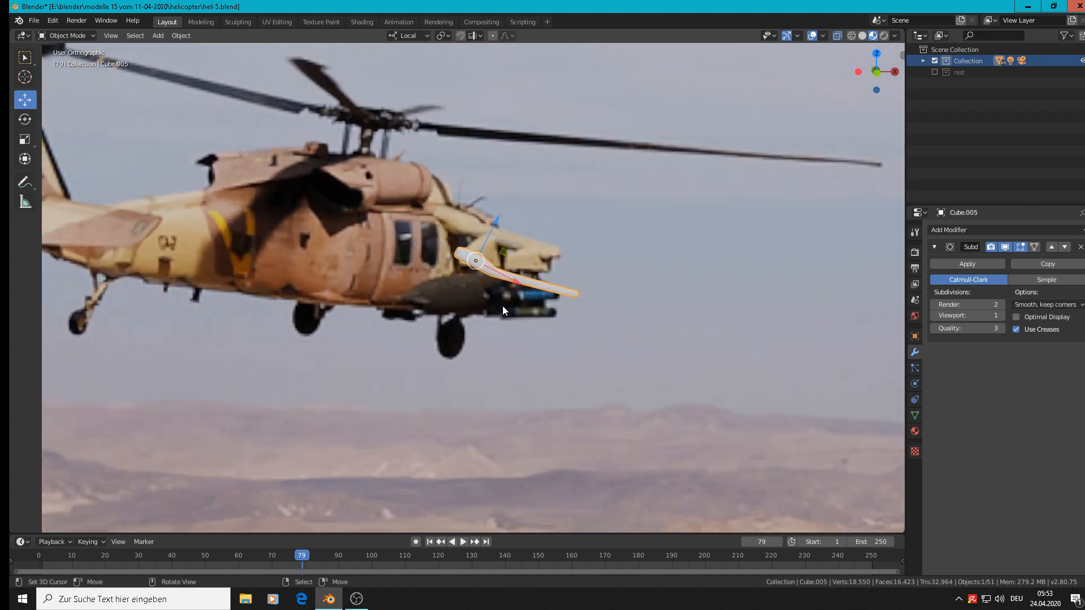
key("g")
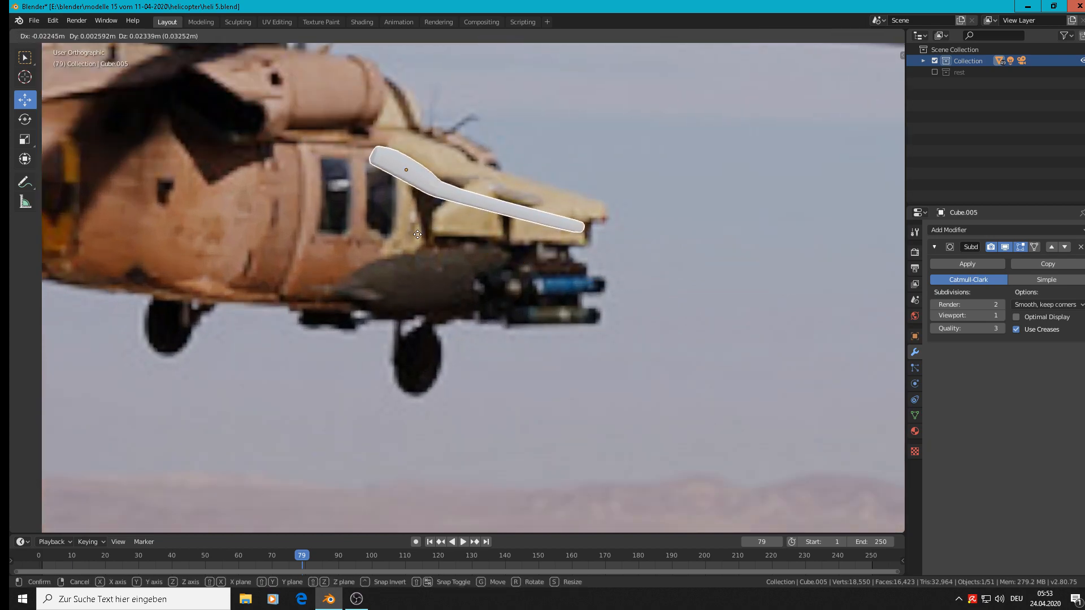
left_click(419, 233)
Step: Move the part -2.44 m in X, -0.192 m in Y and -1.15 m in Z onto the dark grey helicopter photo
middle_click_drag(419, 234, 305, 265)
scroll(305, 264, "down", 6)
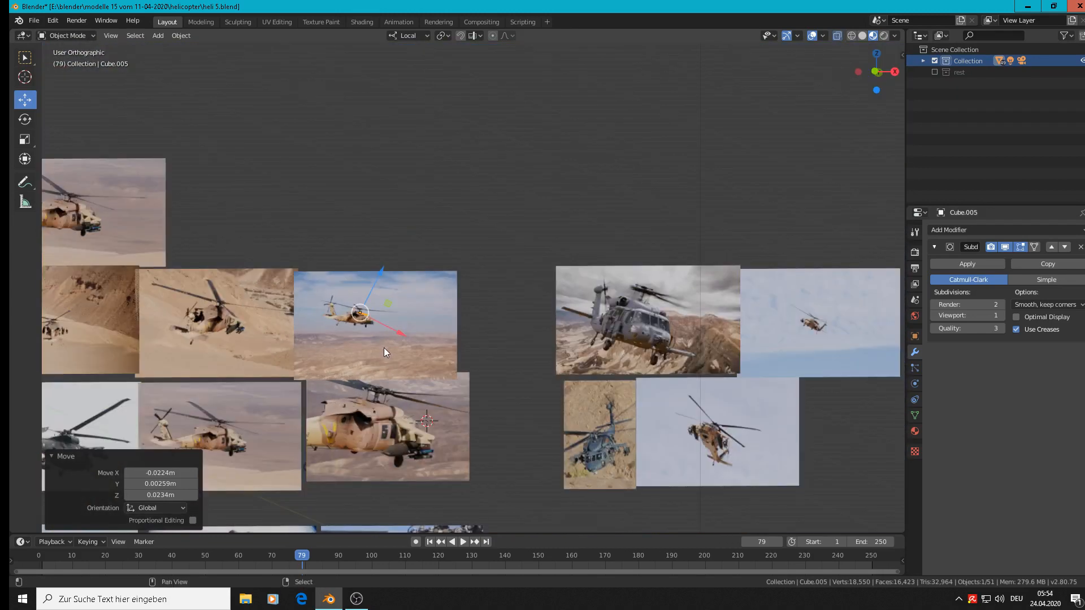
middle_click_drag(384, 348, 635, 292, "shift")
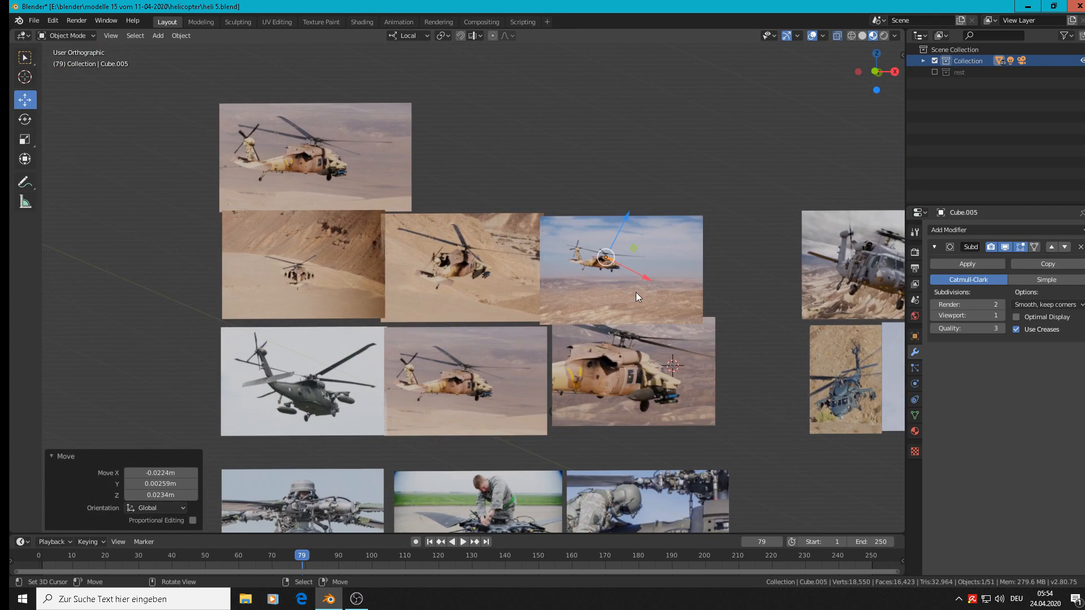
key("g")
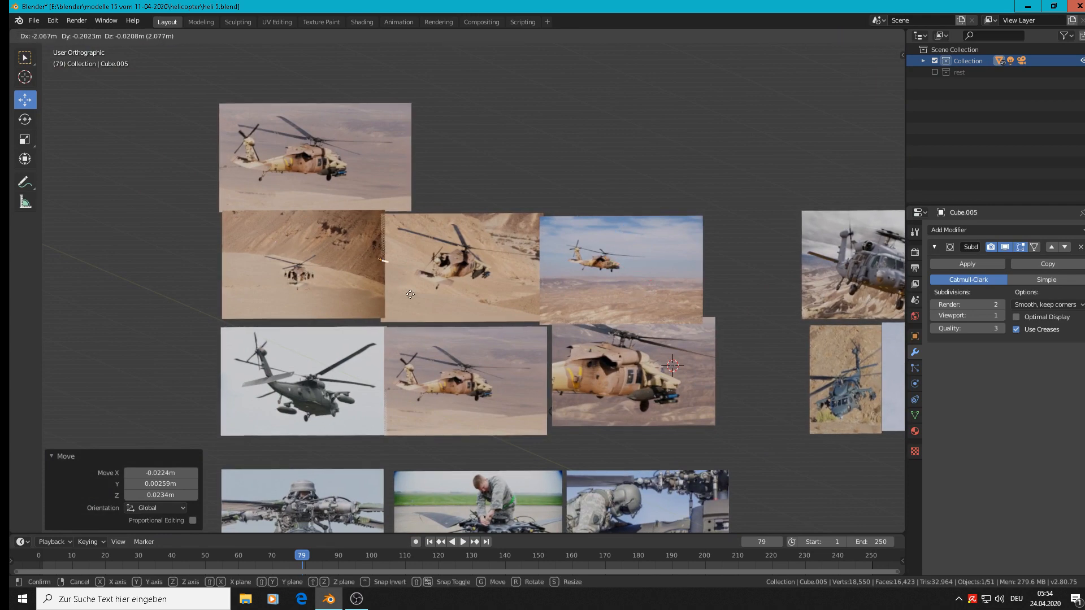
left_click(355, 251)
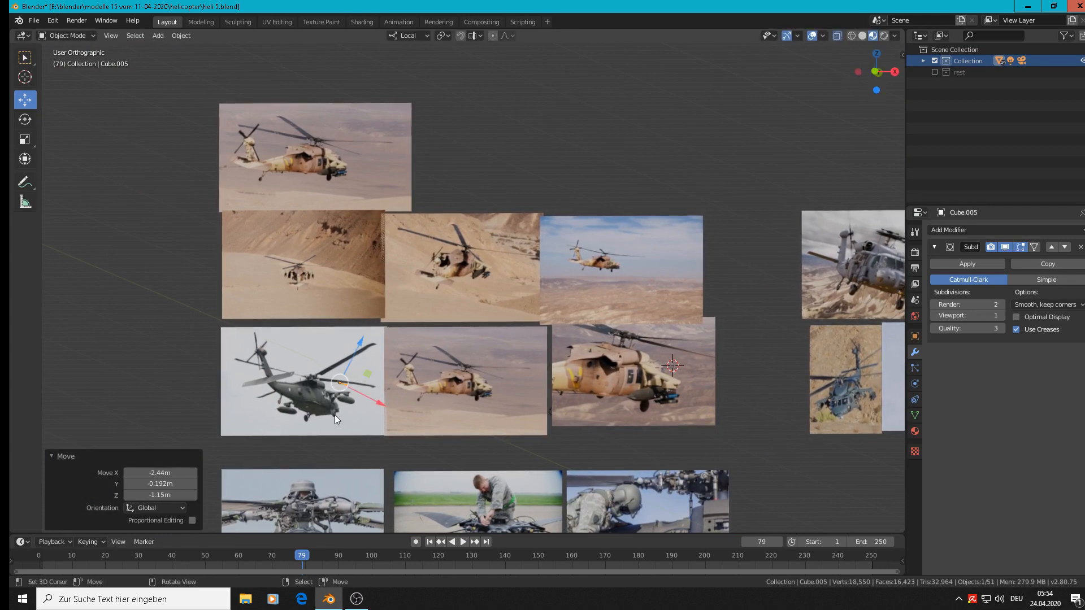
Step: Shift the part 0.0865 m in X, 0.0104 m in Y and -0.0452 m in Z to sit beside the grey helicopter's stub wing
scroll(334, 415, "up", 5)
scroll(340, 367, "up", 6)
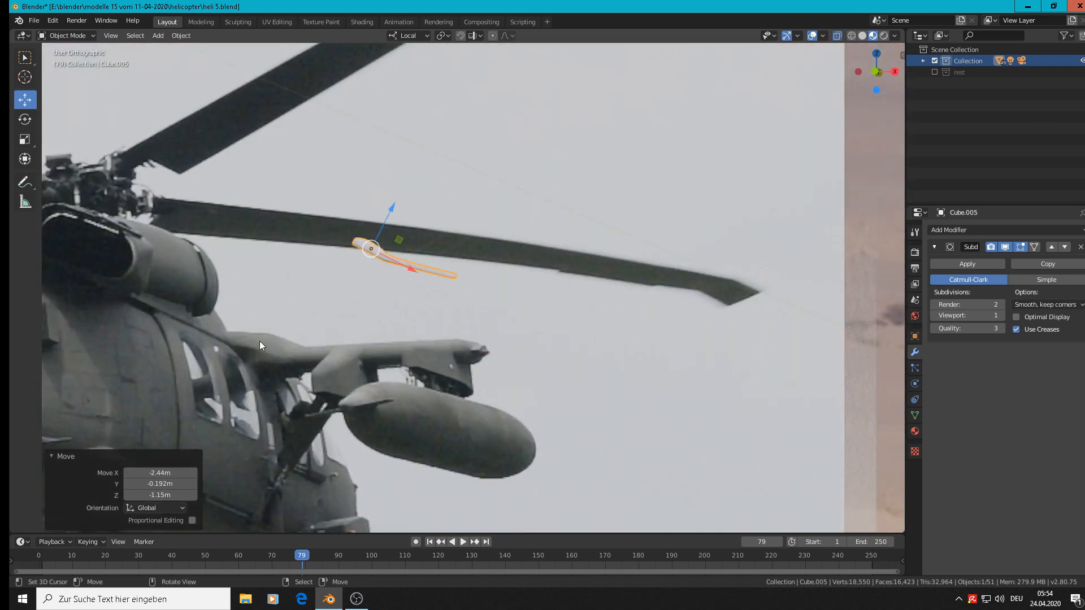
key("g")
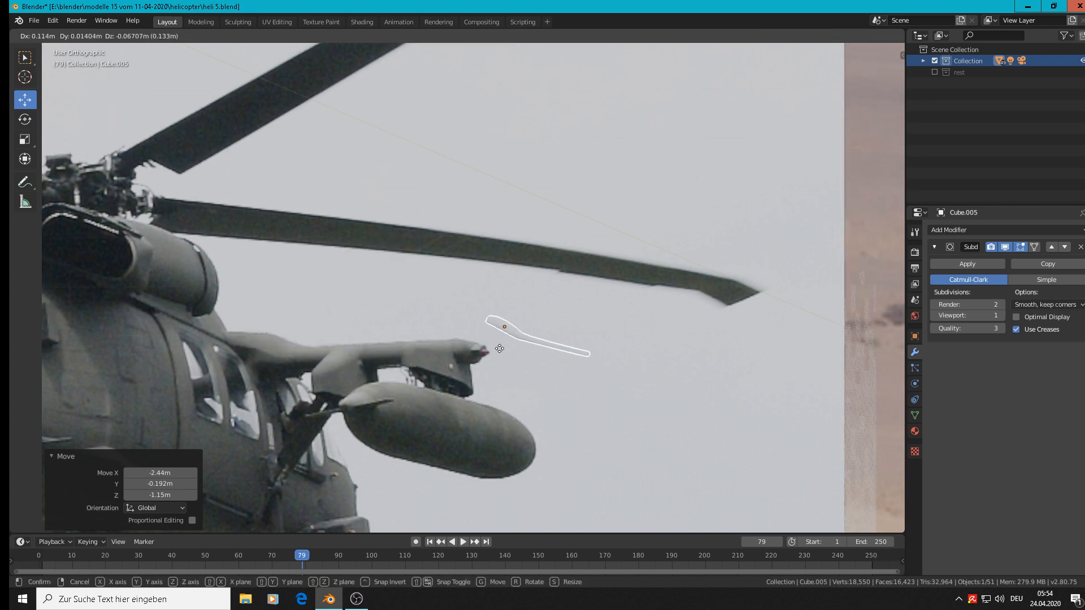
left_click(469, 328)
Step: Move the part -0.348 m in X, -0.077 m in Y and 1.01 m in Z onto the desert photo showing the helicopter from behind
scroll(607, 363, "down", 6)
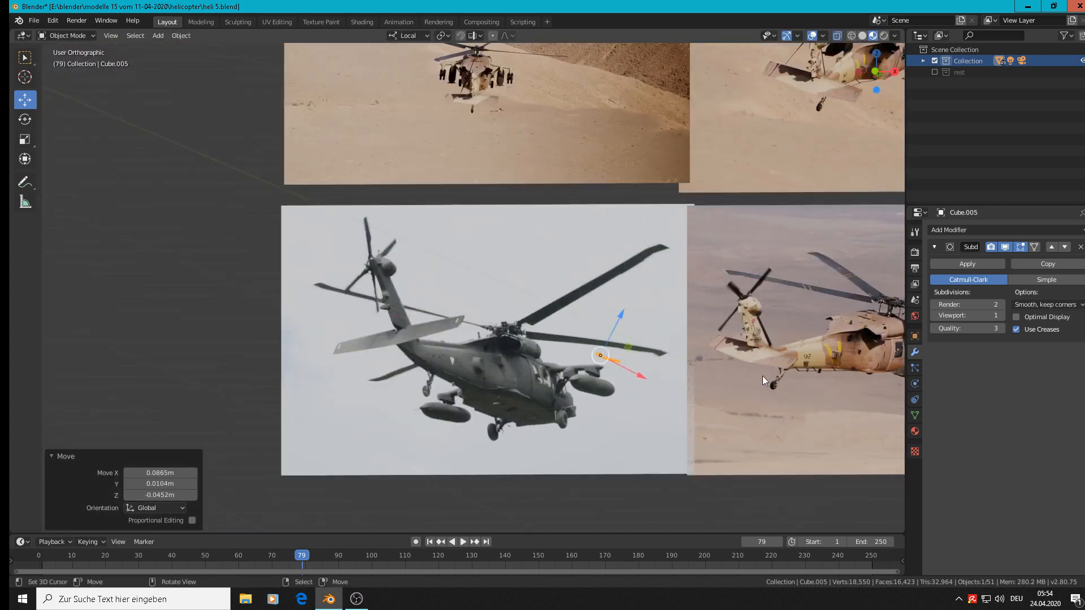
middle_click_drag(681, 338, 642, 424, "shift")
key("g")
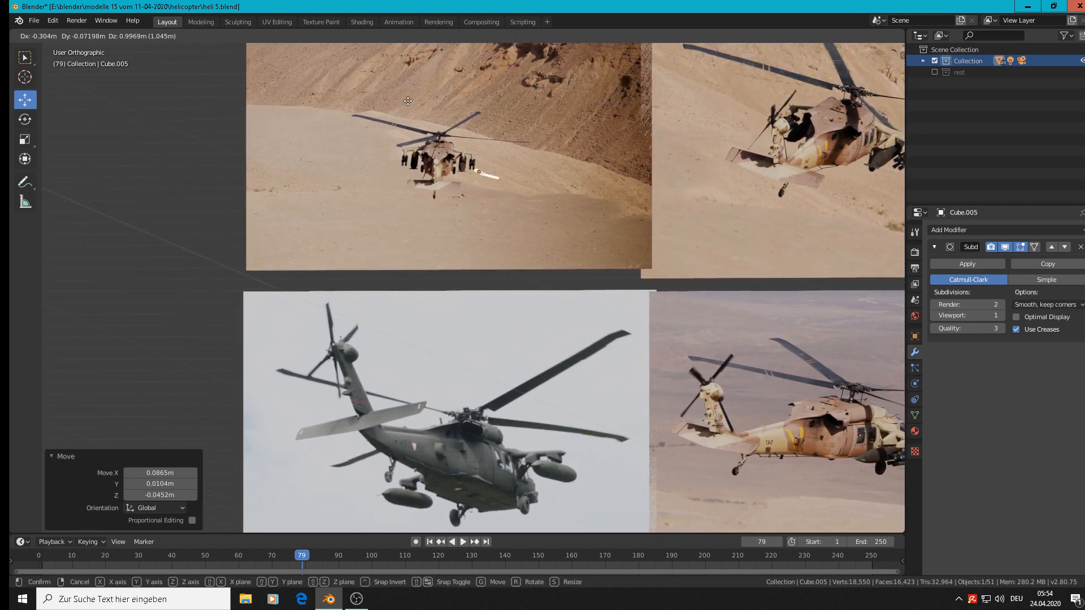
left_click(436, 145)
Step: Rotate the part -16.9° in the view and move it -0.0461 m in X, -0.0072 m in Y and 0.0632 m in Z onto the pictured stub wing
scroll(491, 137, "up", 8)
scroll(605, 243, "down", 2)
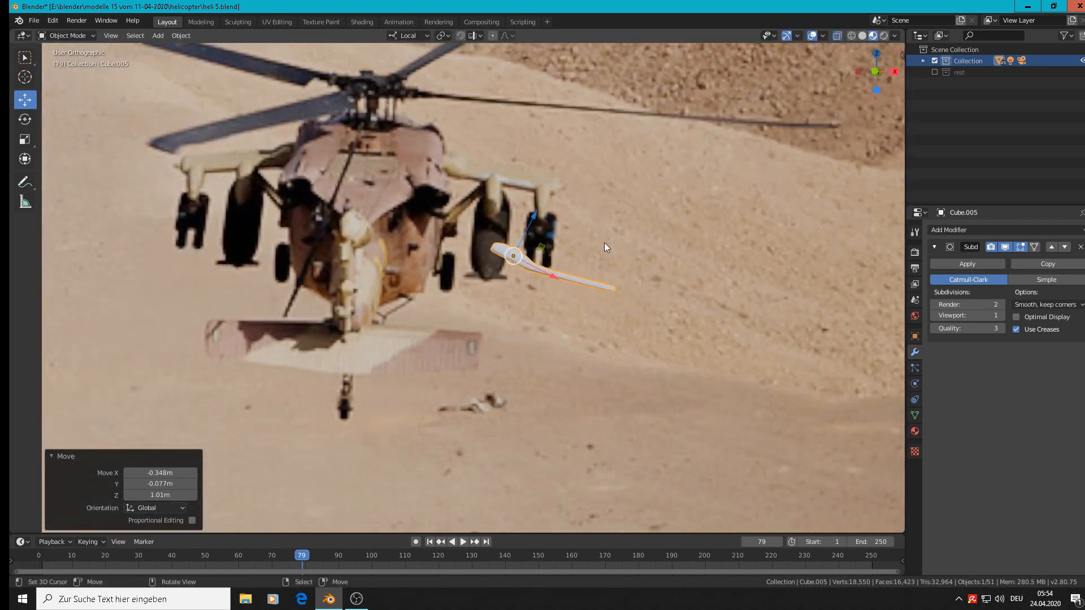
key("r")
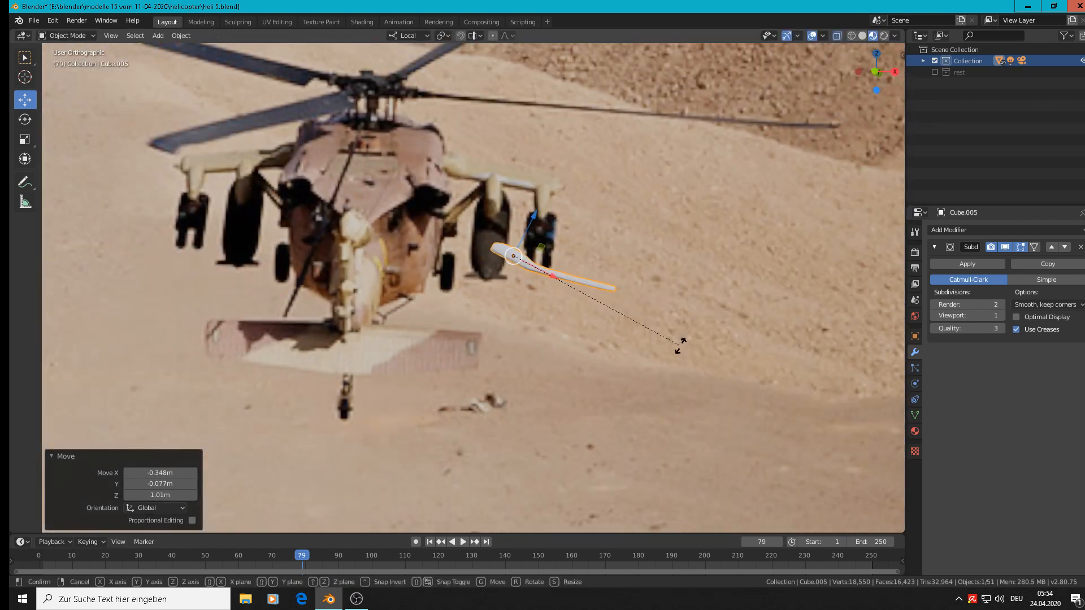
left_click(712, 296)
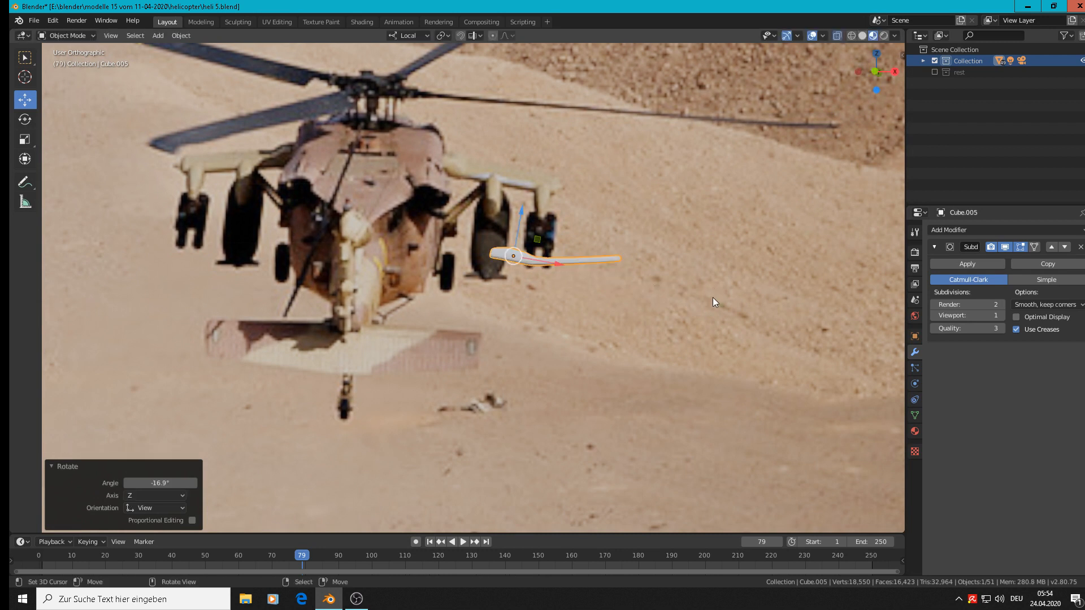
key("g")
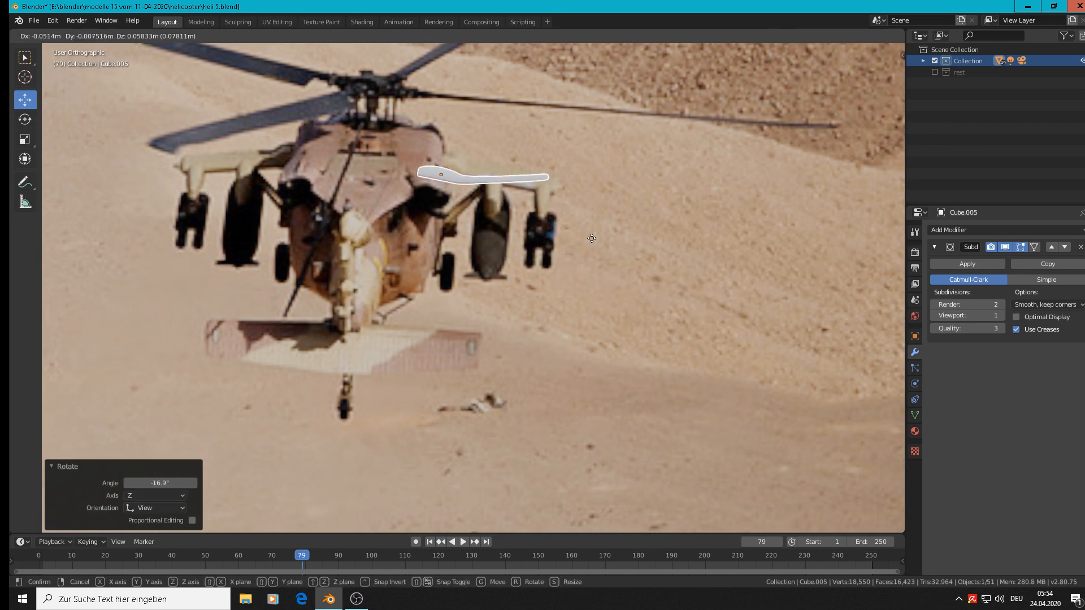
left_click(598, 233)
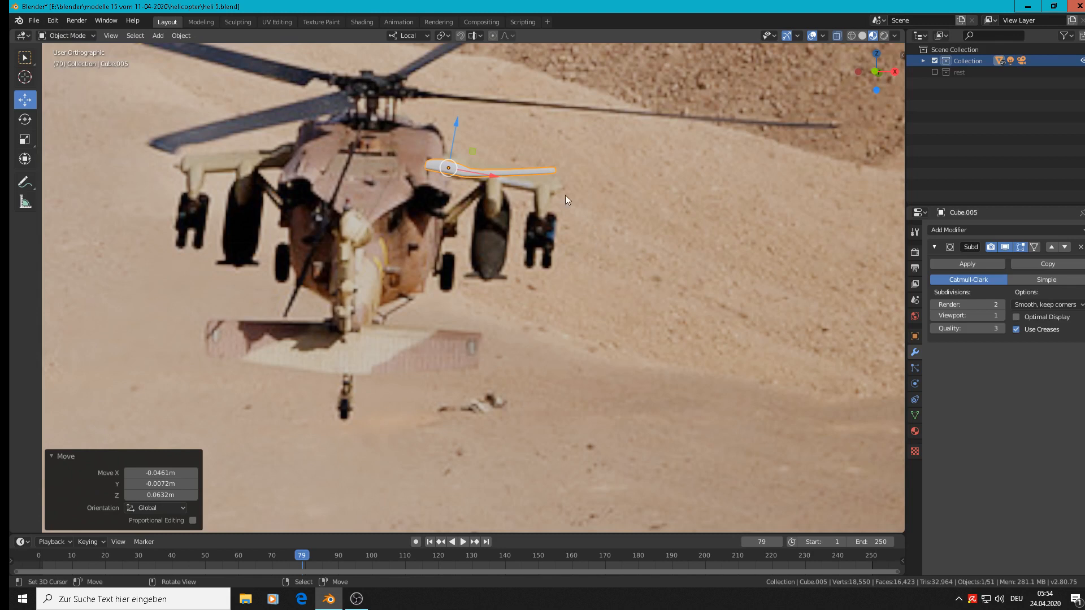
Step: Lower the part's narrow tip by about 0.01 m along local Z with smooth proportional editing to follow the pictured wing
key("Tab")
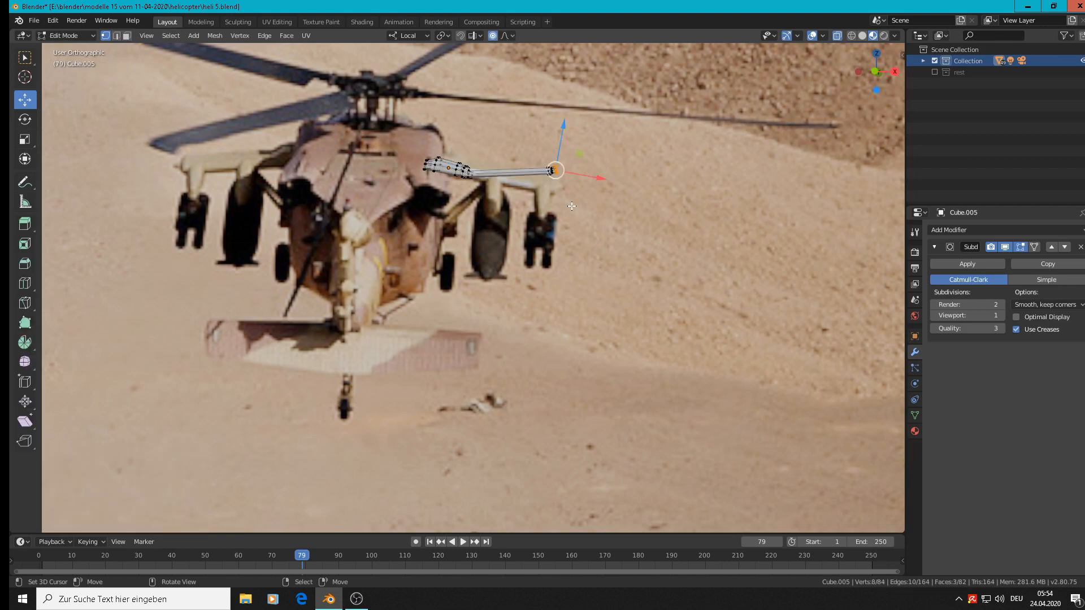
key("g")
key("z")
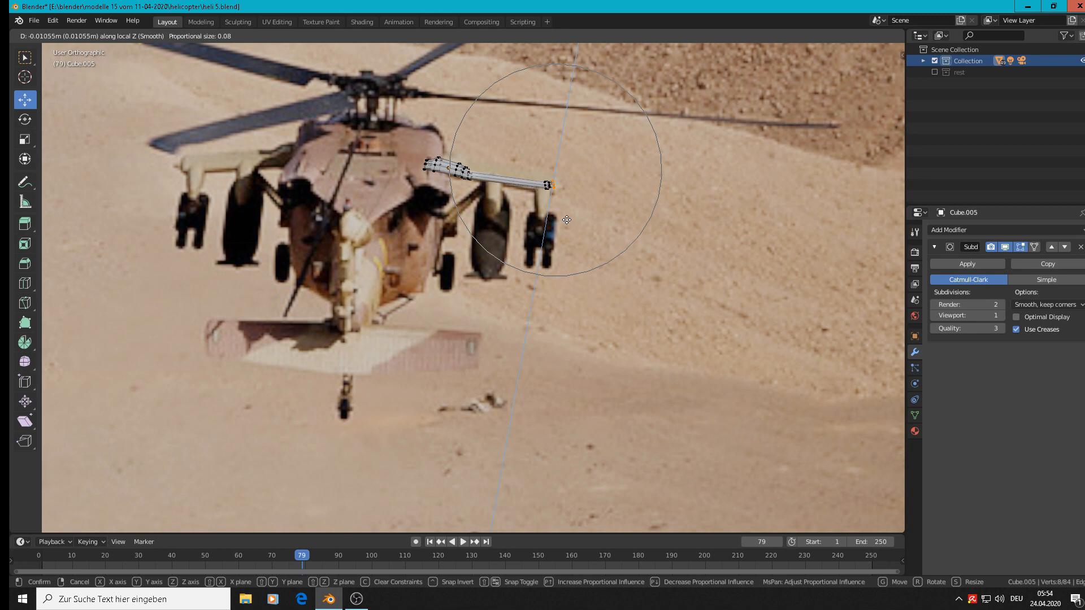
left_click(567, 221)
key("Tab")
scroll(576, 240, "down", 3)
scroll(570, 233, "up", 6)
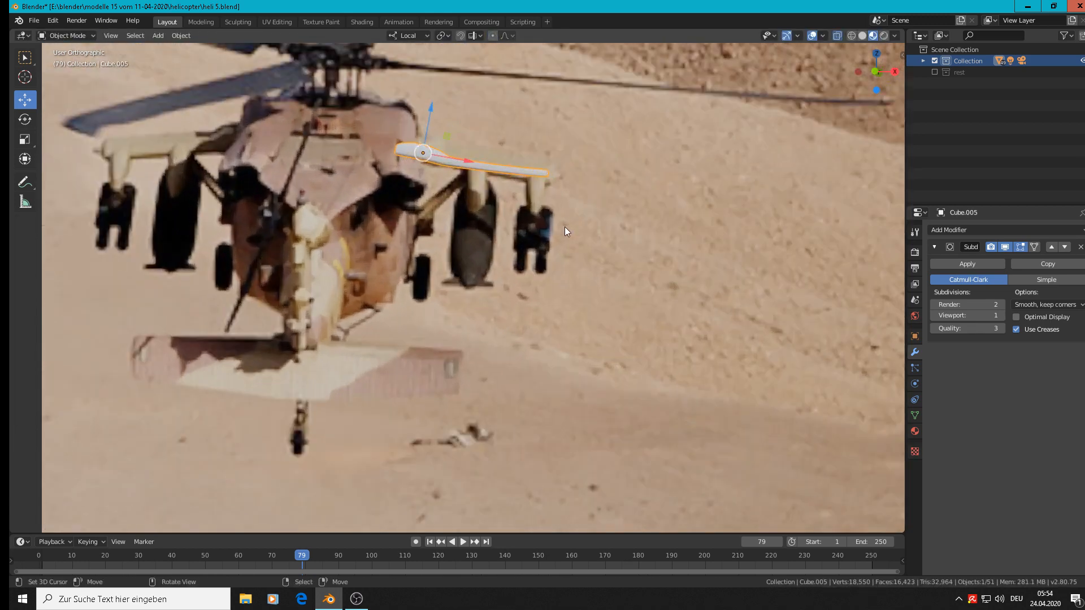
Step: Rotate the tip's end vertices by about 14.6° with smooth proportional editing to straighten the part's outer section
key("Tab")
scroll(534, 192, "up", 2)
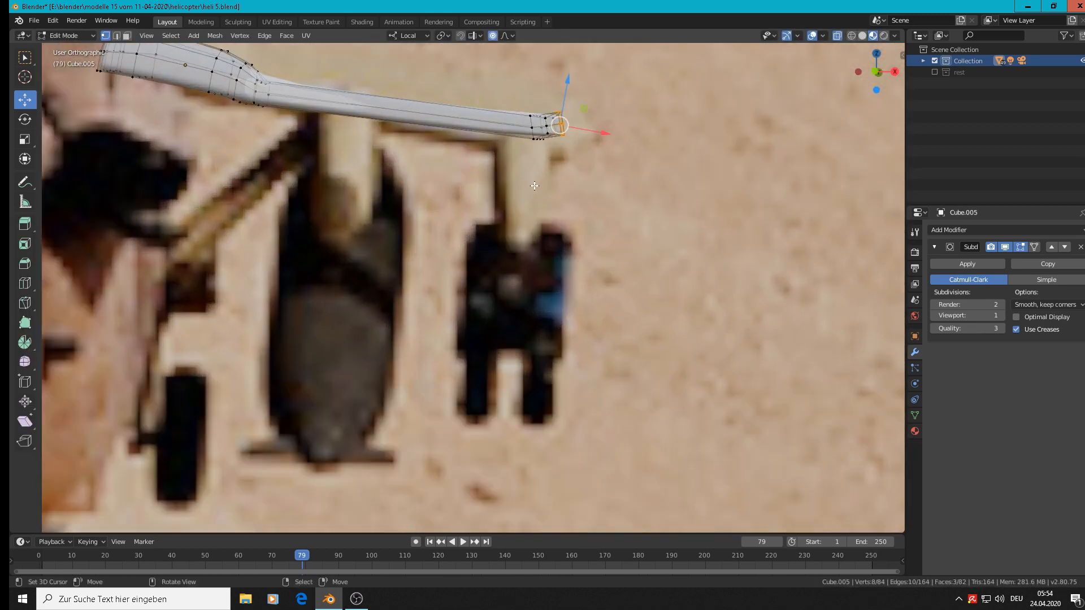
key("r")
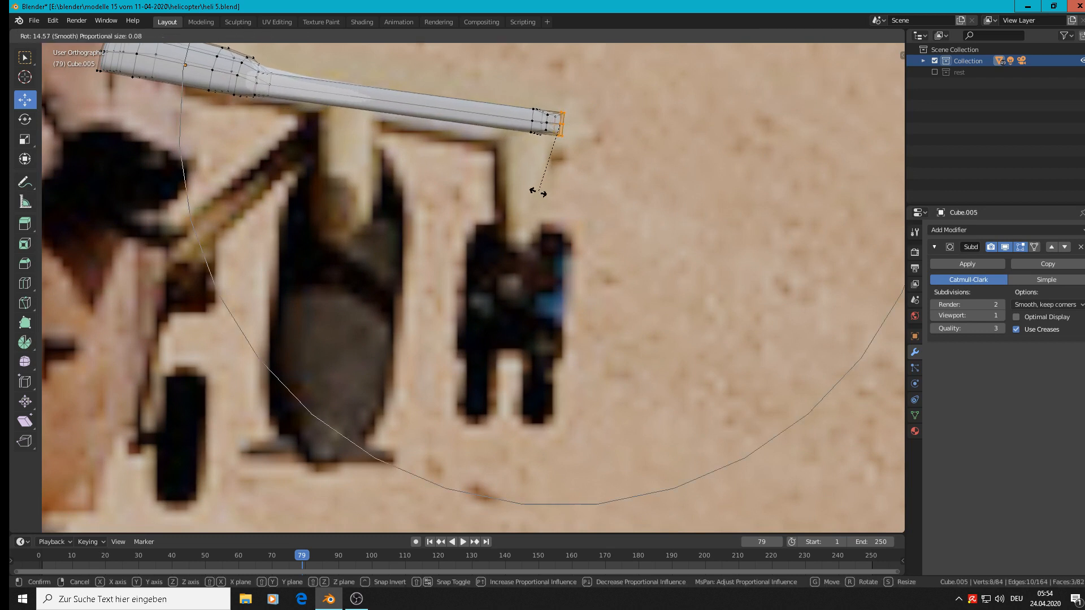
scroll(537, 192, "down", 5)
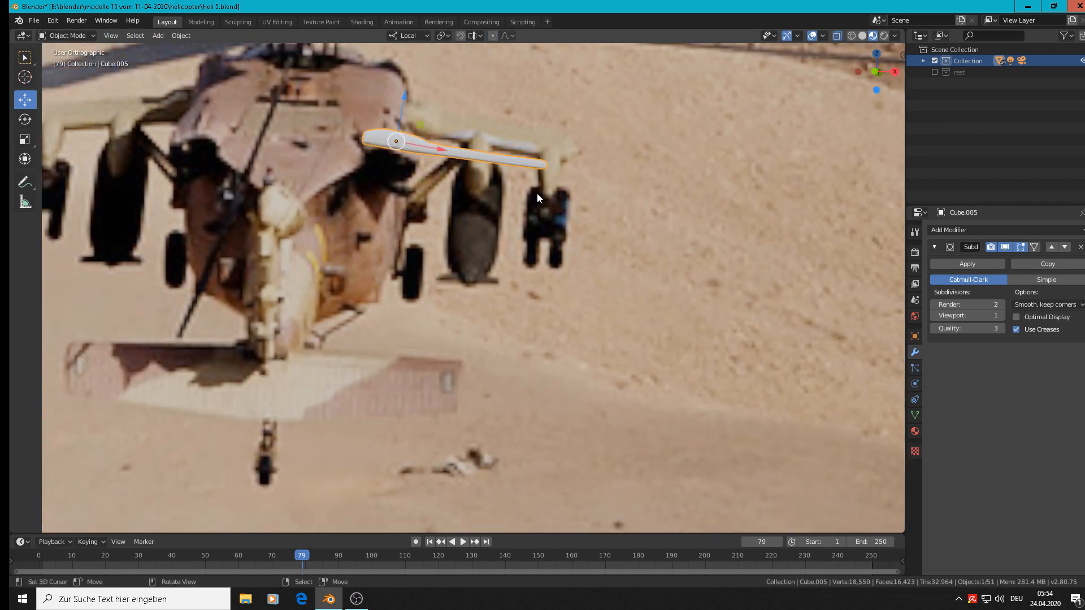
Step: Select the part's entire mesh in Edit Mode
middle_click_drag(537, 193, 639, 338, "shift")
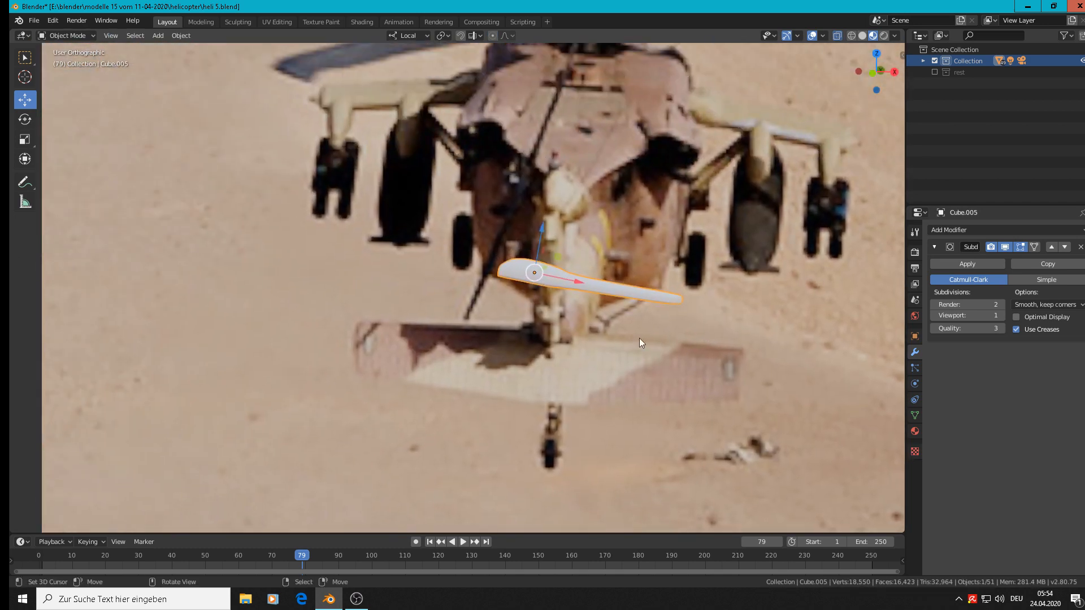
scroll(625, 308, "up", 4)
key("Tab")
mouse_move(600, 282)
middle_mouse_down()
mouse_move(627, 277)
mouse_move(600, 283)
middle_mouse_up()
key("a")
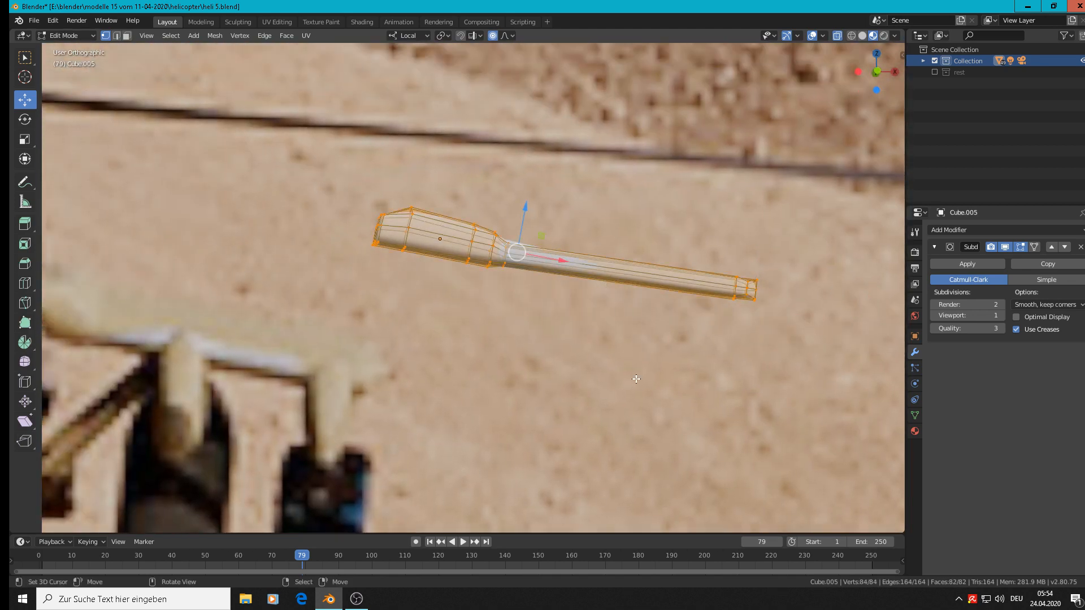
key("r")
key("z")
key("z")
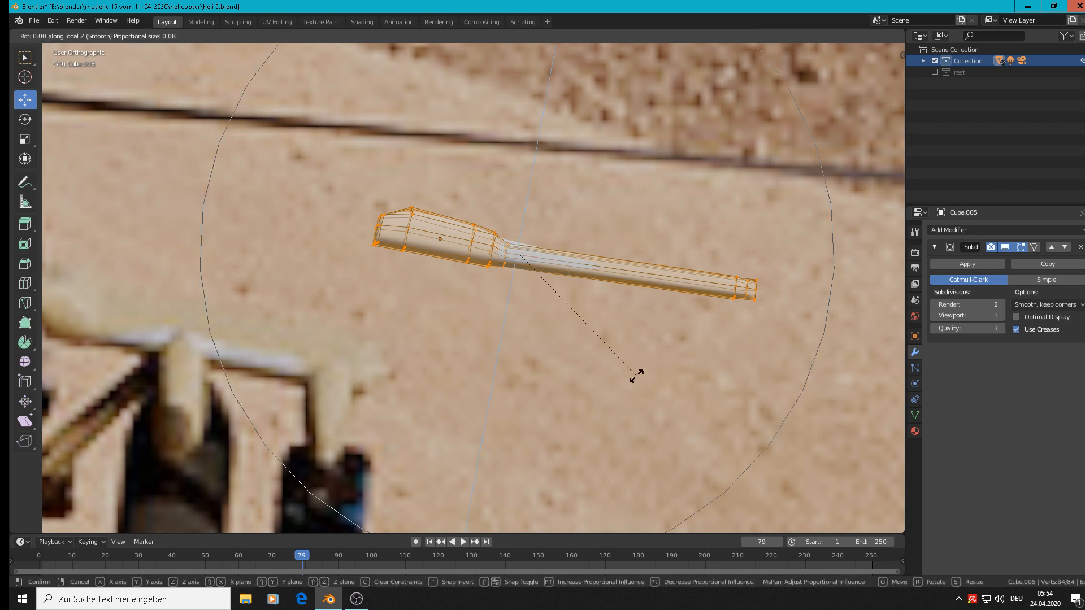
right_click(636, 375)
Step: Turn off proportional editing and thicken the whole mesh by scaling it along its local Z axis
left_click(491, 38)
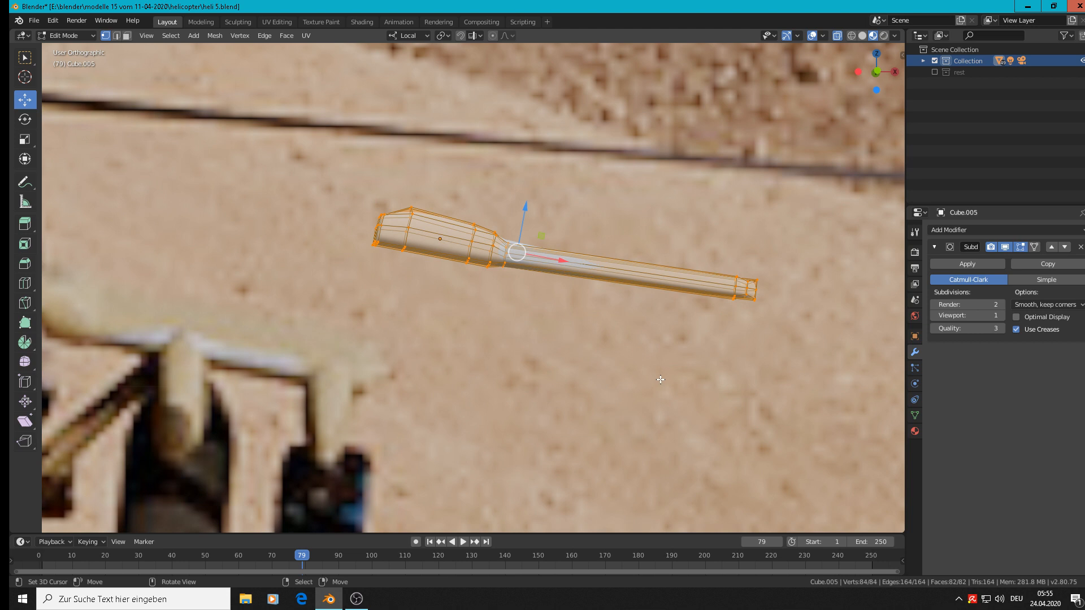
key("s")
key("z")
key("z")
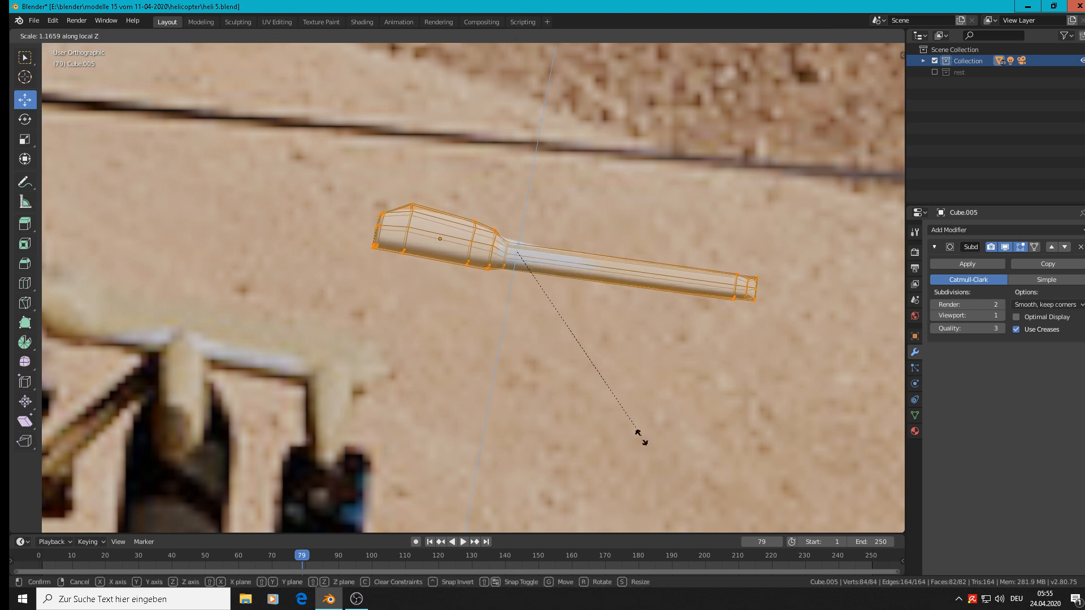
left_click(631, 472)
key("Tab")
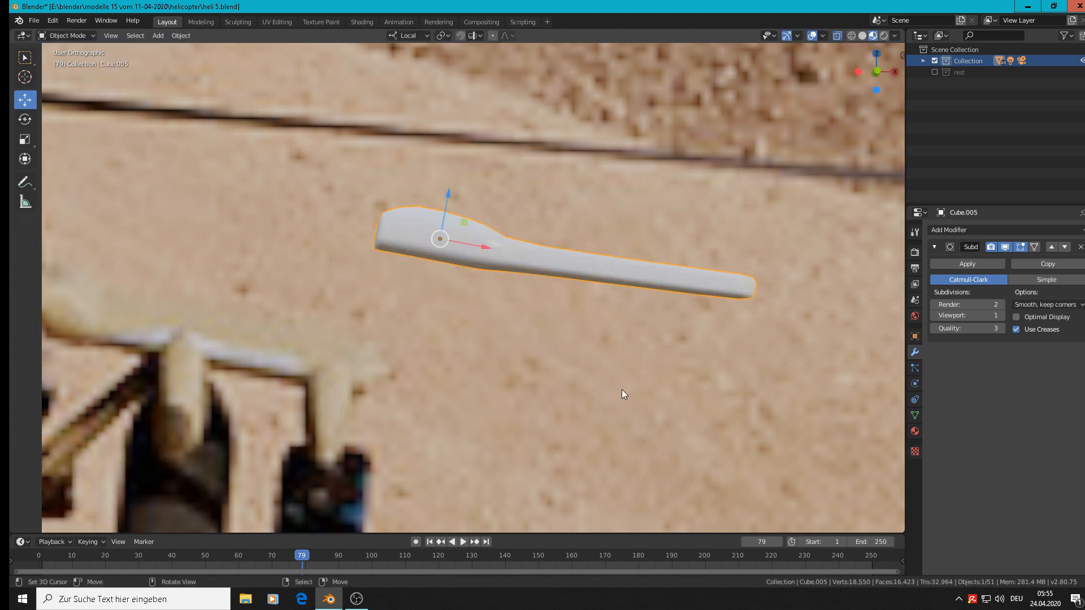
Step: Scale the part object by 1.079 along its local Z axis
scroll(622, 389, "down", 3)
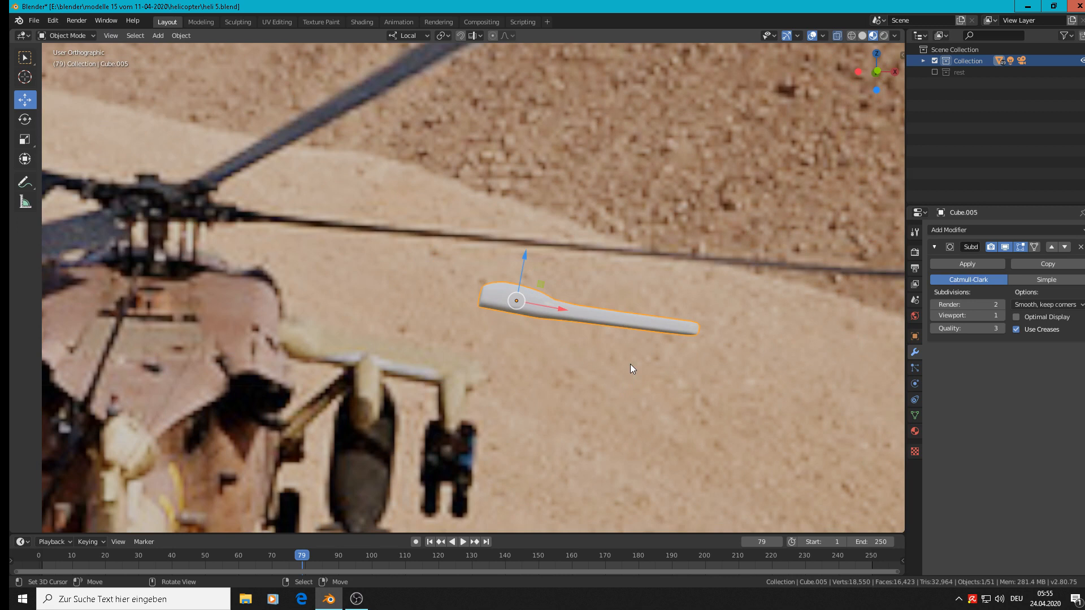
key("s")
key("z")
key("z")
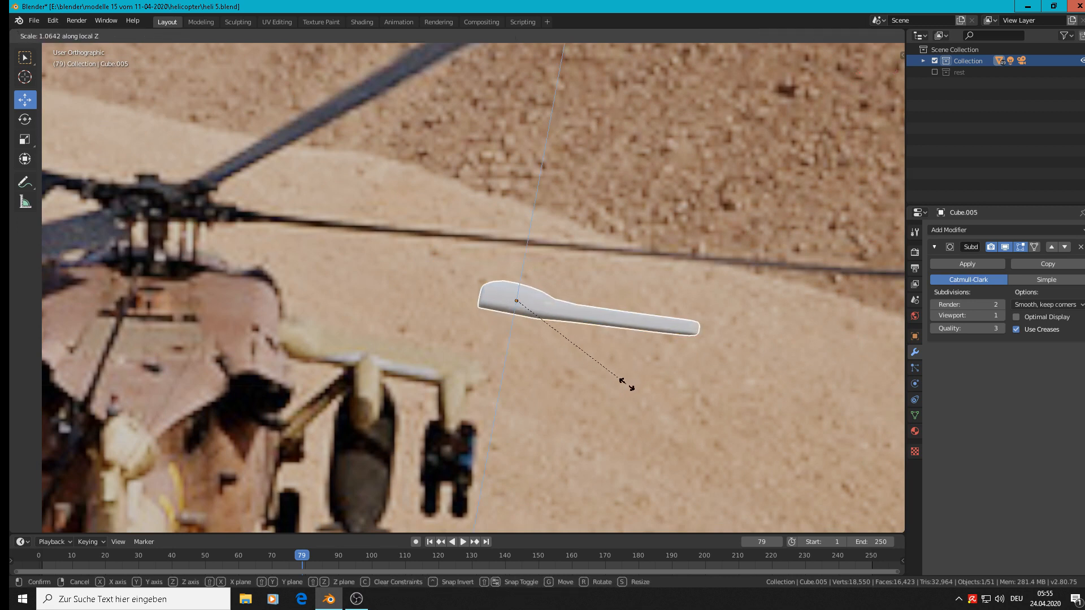
left_click(626, 389)
scroll(625, 389, "down", 4)
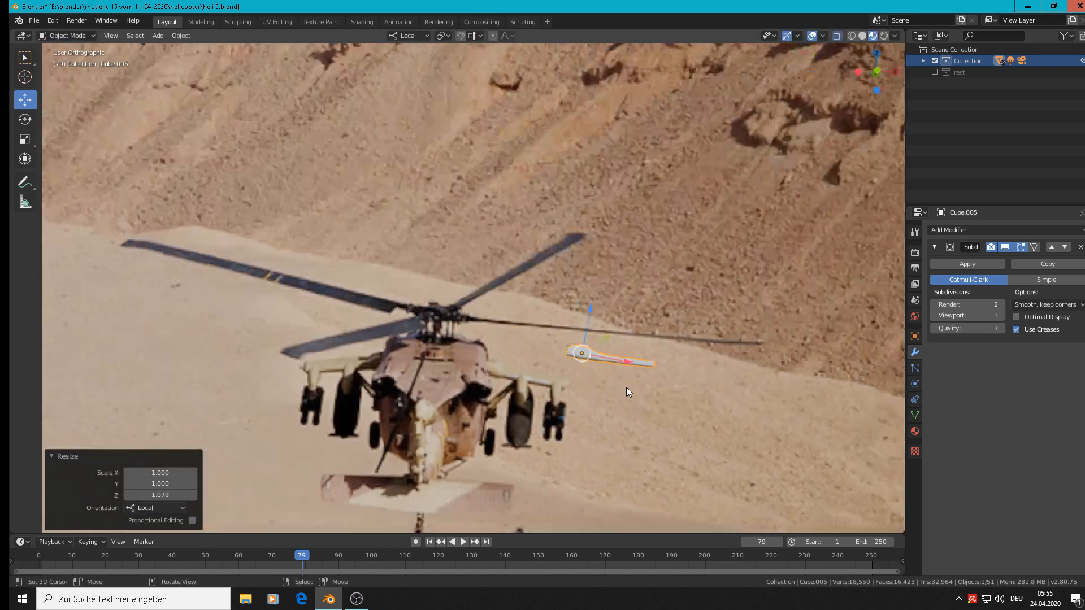
Step: Scale the part uniformly by 2.997 and move it 9.55 m in X, -0.308 m in Y and -2.28 m in Z toward the helicopter model
middle_click_drag(637, 402, 374, 300, "shift")
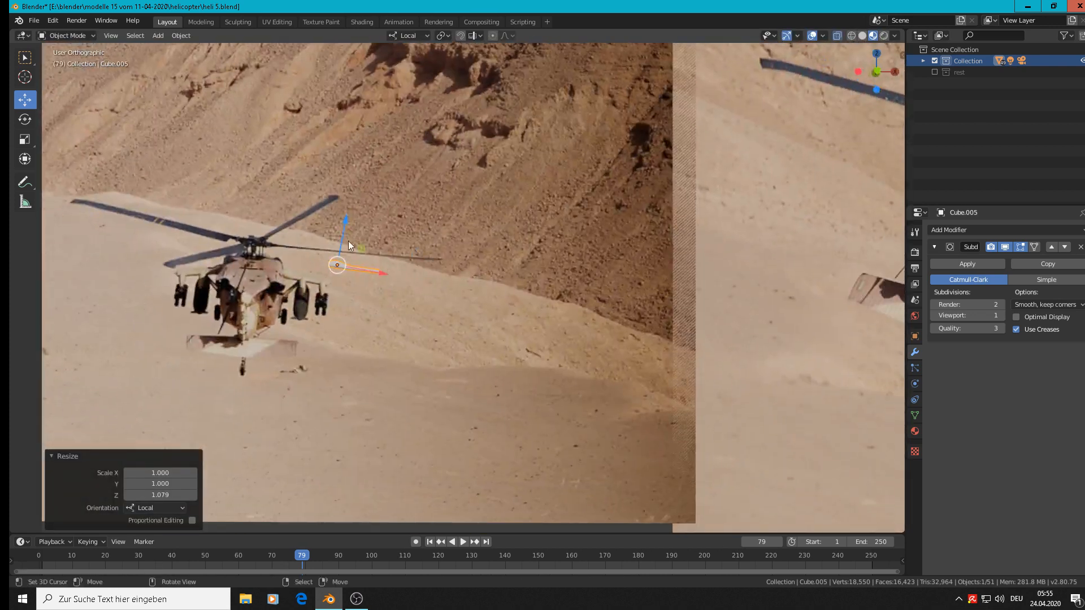
scroll(428, 256, "down", 8)
scroll(496, 276, "down", 5)
middle_click_drag(578, 296, 315, 177, "shift")
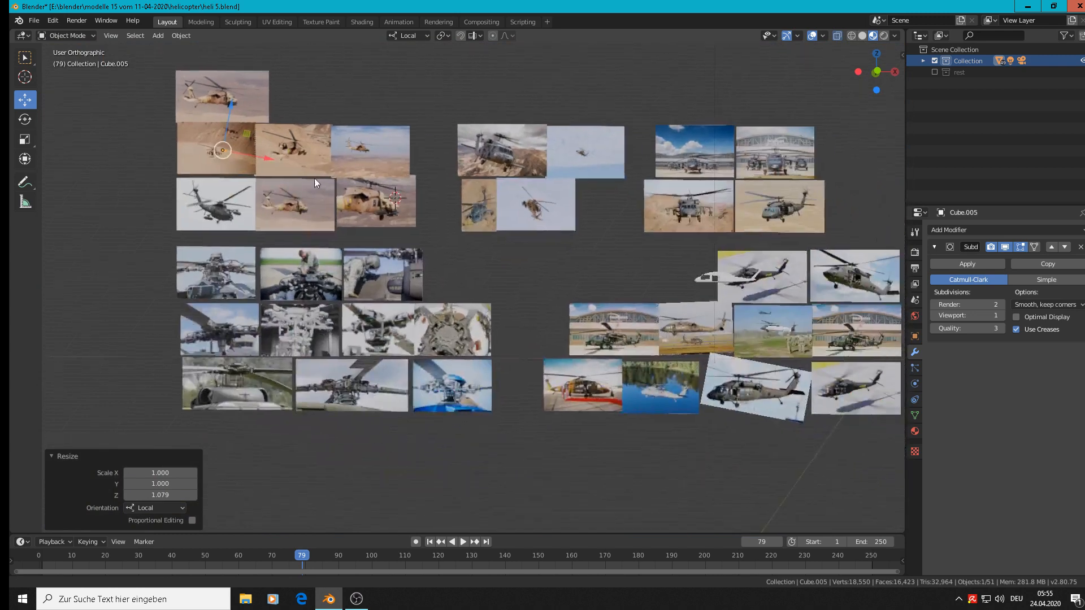
key("s")
left_click(554, 272)
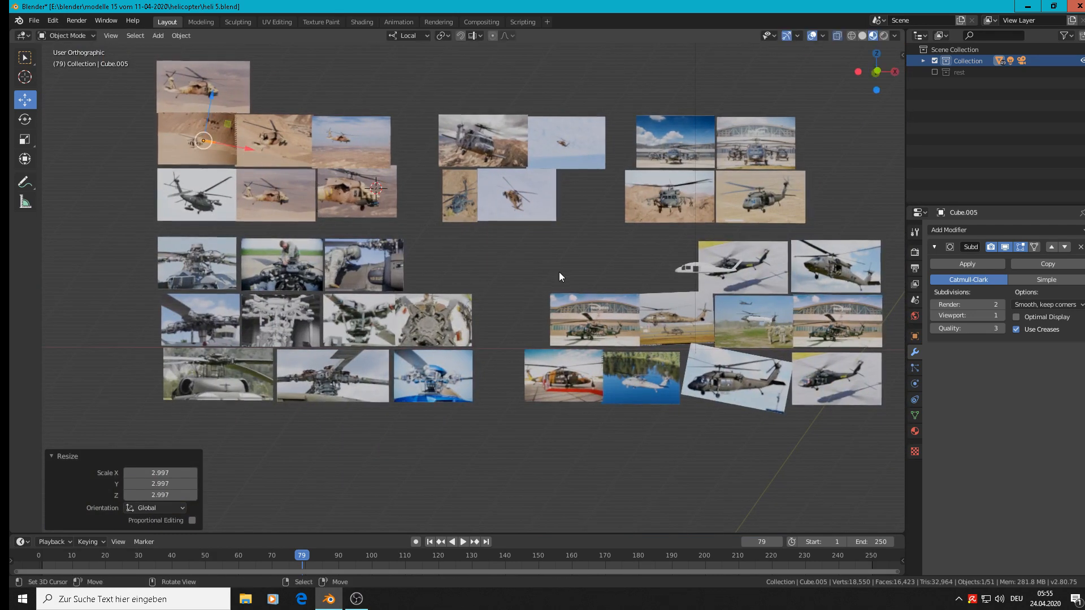
key("g")
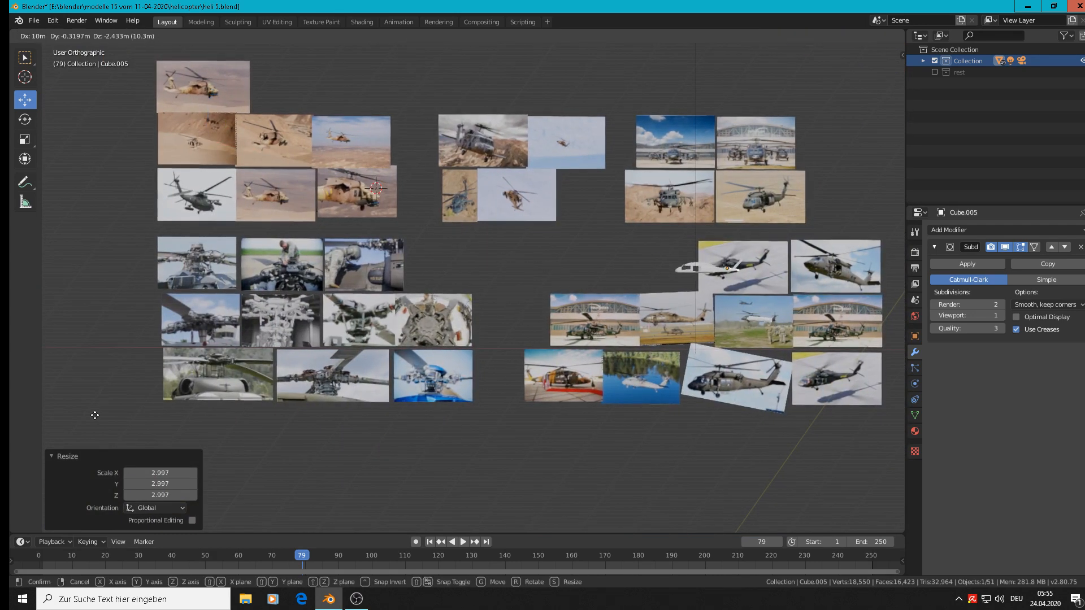
left_click(71, 412)
Step: In top view, move the part -12.7 m along its local Y axis to sit beside the helicopter model and frame it
scroll(454, 456, "up", 1)
scroll(681, 357, "up", 3)
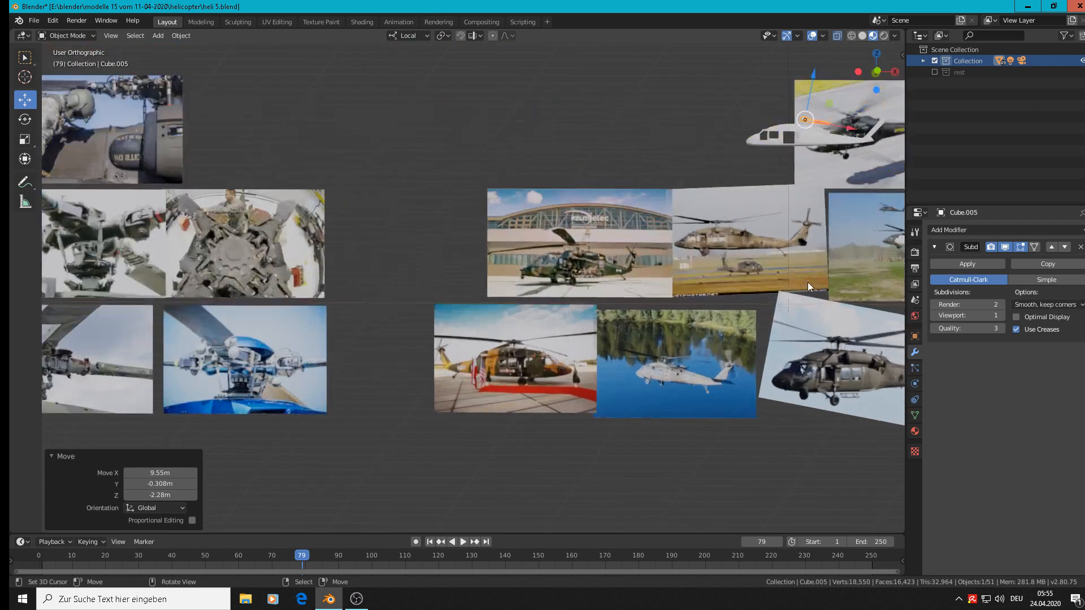
middle_click_drag(808, 283, 294, 370, "shift")
key("KP_7")
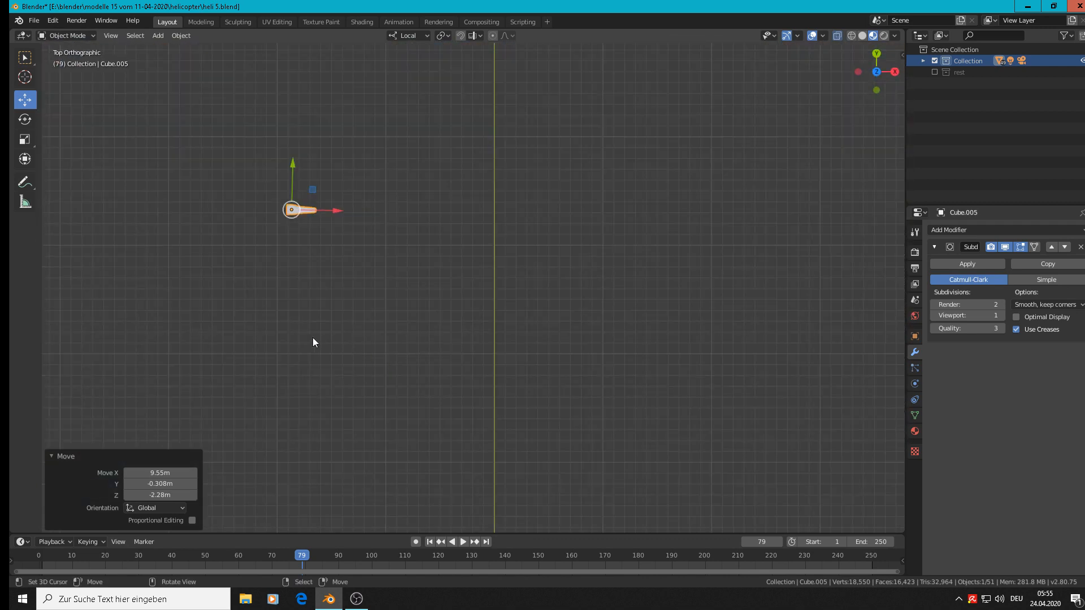
scroll(313, 339, "down", 8)
scroll(300, 313, "down", 3)
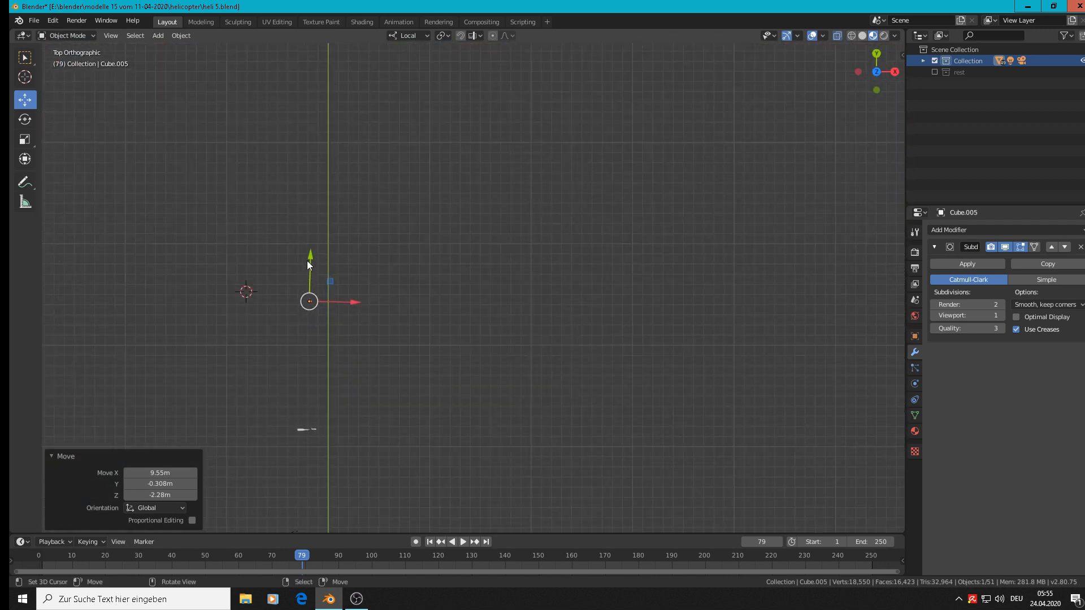
left_click_drag(305, 257, 292, 382)
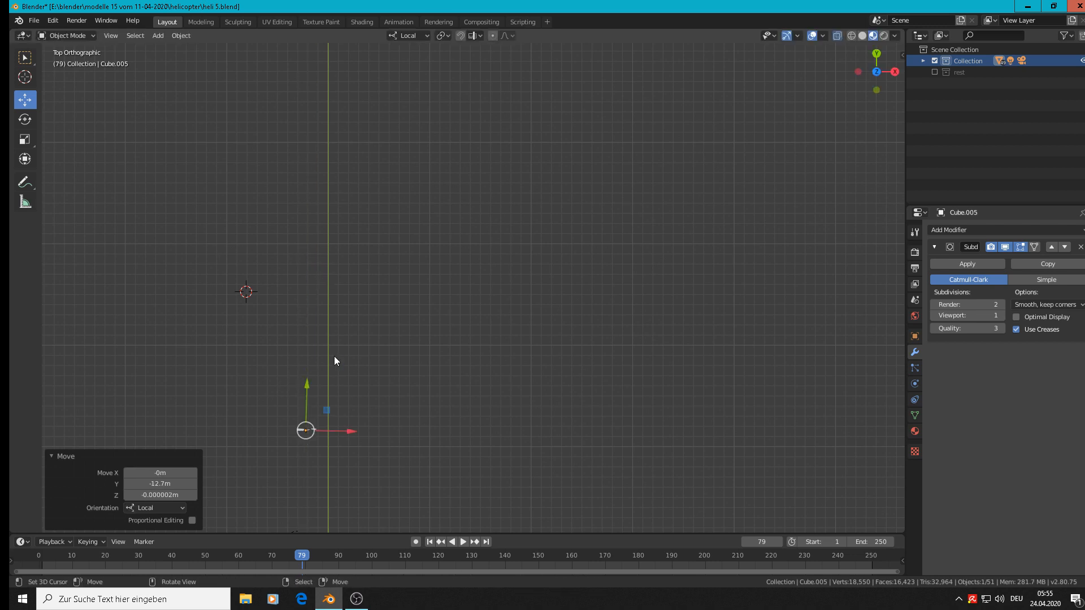
key("KP_Decimal")
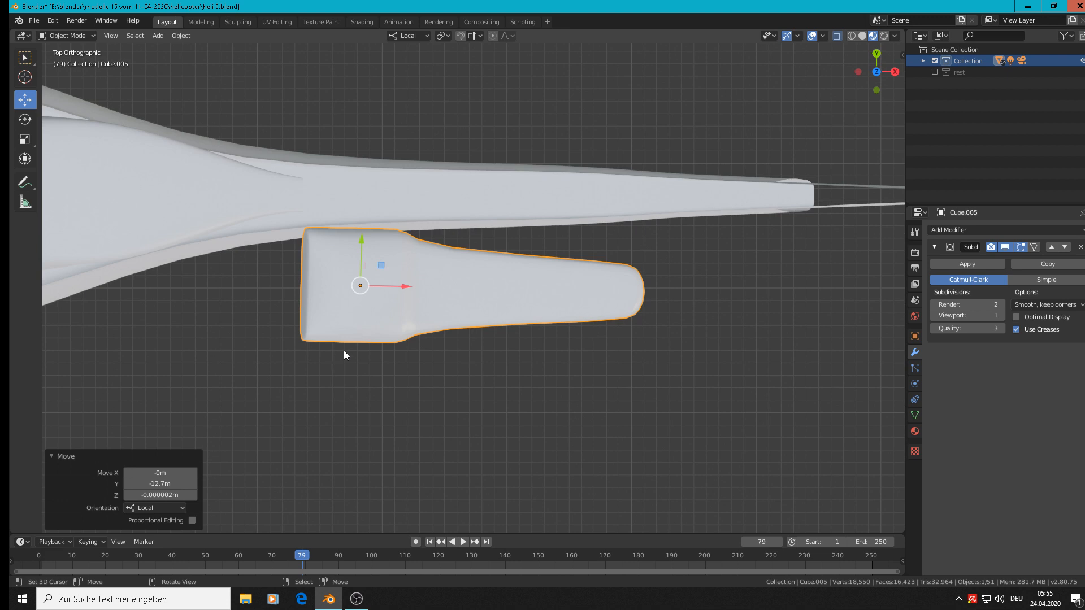
Step: Compare the part's position with the fuselage model and examine the stub wing and its weapon mounts in the close-up desert helicopter photo
scroll(344, 350, "down", 2)
mouse_move(326, 330)
middle_mouse_down()
mouse_move(310, 183)
mouse_move(331, 242)
mouse_move(342, 344)
middle_mouse_up()
middle_click_drag(351, 461, 354, 403)
scroll(354, 404, "down", 7)
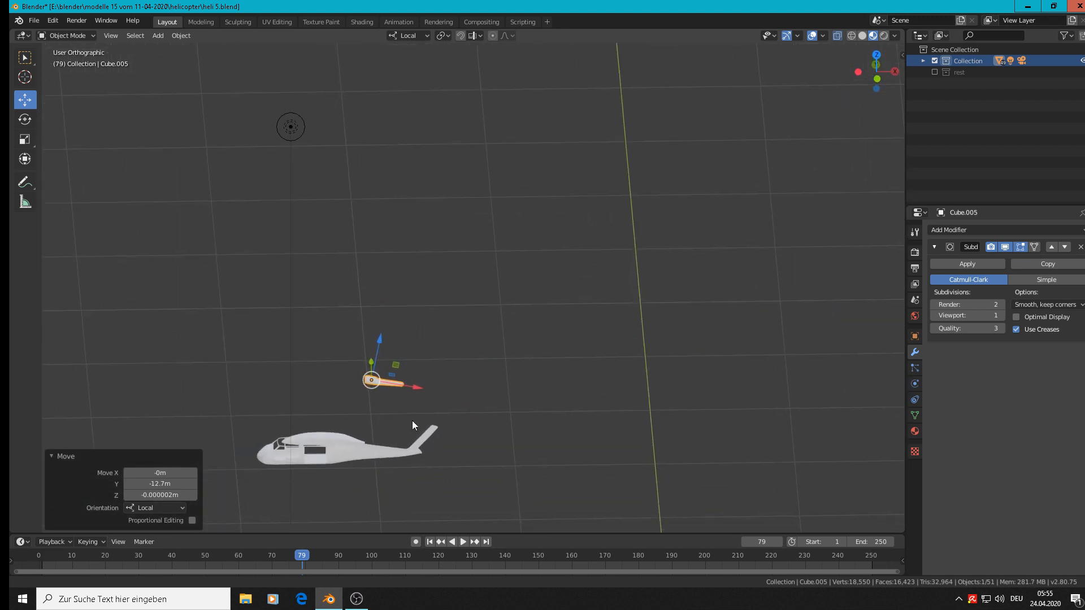
middle_click_drag(432, 413, 588, 406, "shift")
scroll(425, 251, "down", 2)
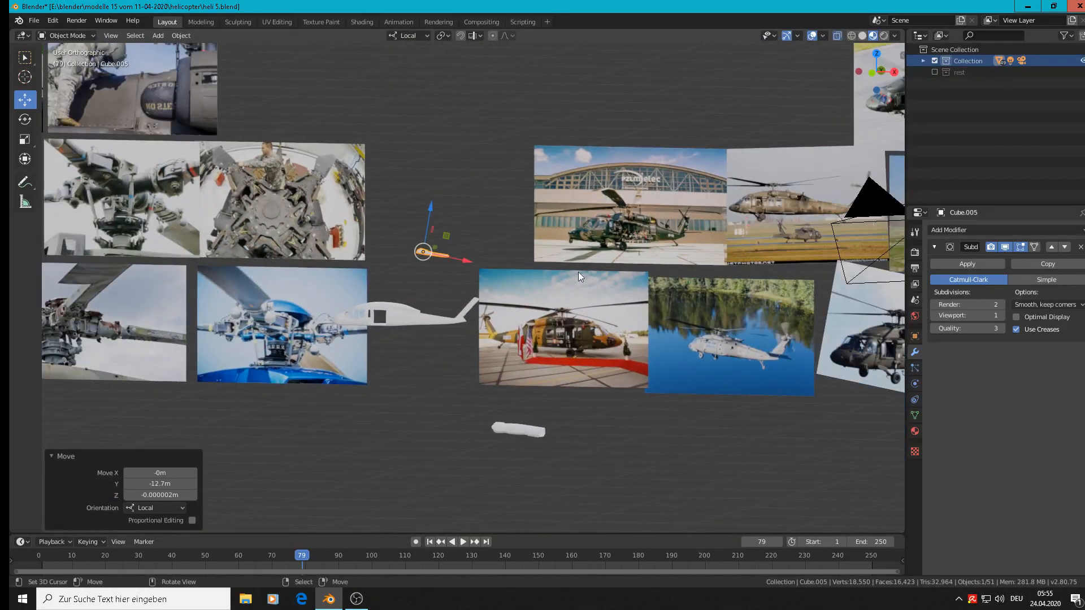
middle_click_drag(324, 309, 897, 152, "shift")
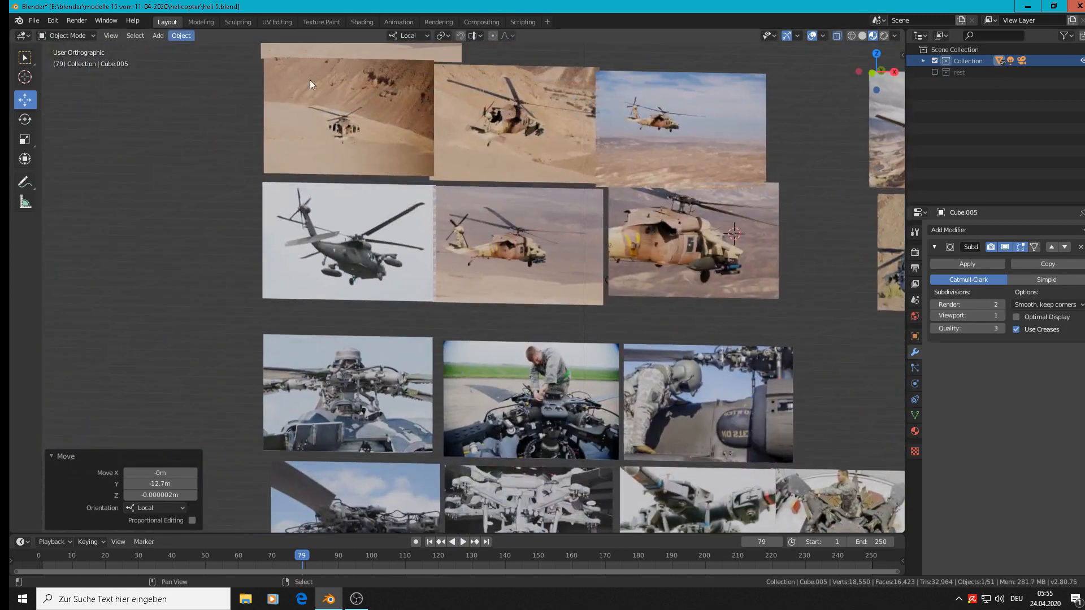
scroll(528, 179, "up", 3)
scroll(490, 218, "up", 1)
middle_click_drag(624, 273, 147, 220, "shift")
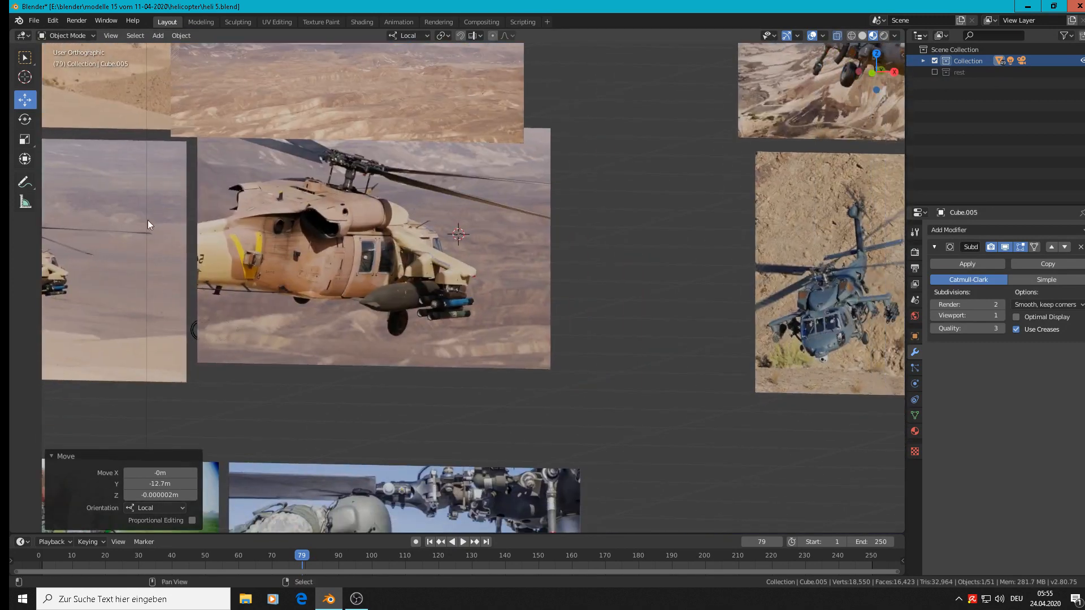
scroll(326, 259, "up", 4)
scroll(446, 265, "up", 2)
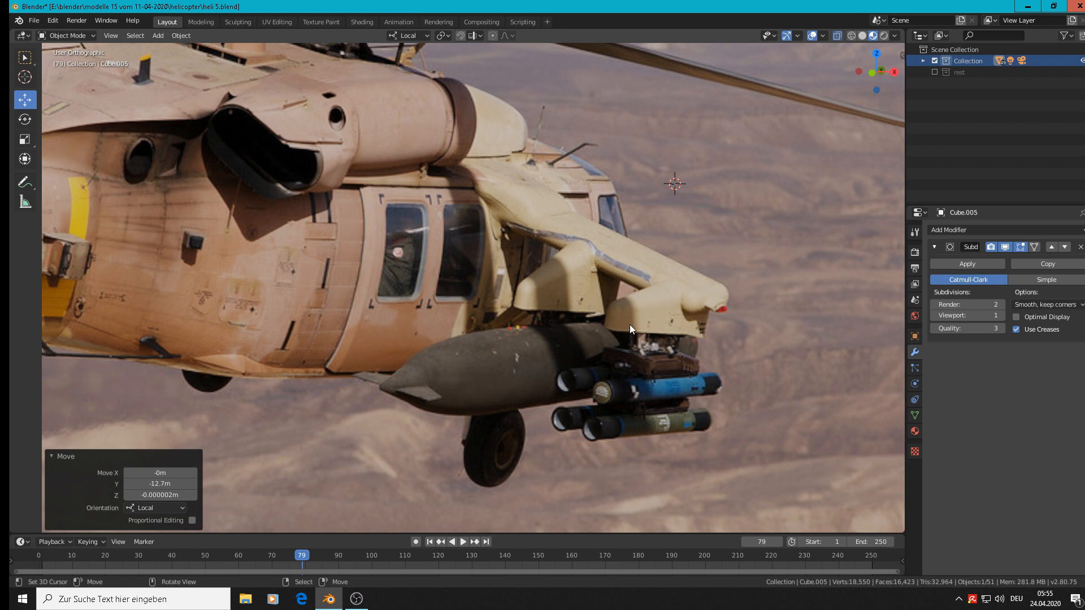
scroll(612, 320, "down", 10)
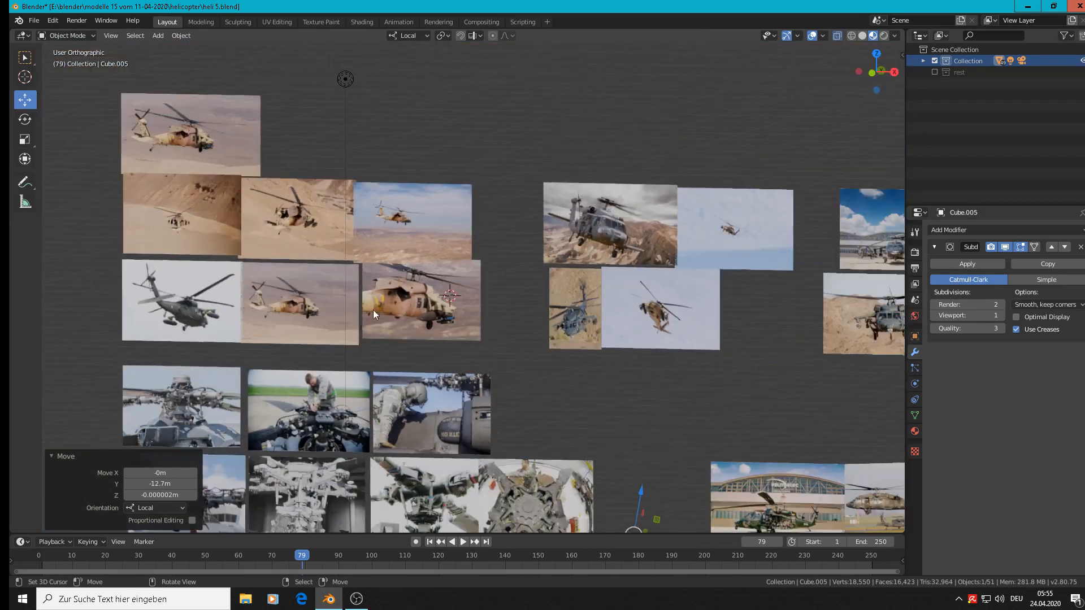
Step: Place the 3D cursor on the fuel tank in the close-up desert helicopter photo and add a scaled-down UV sphere there
scroll(699, 276, "up", 8)
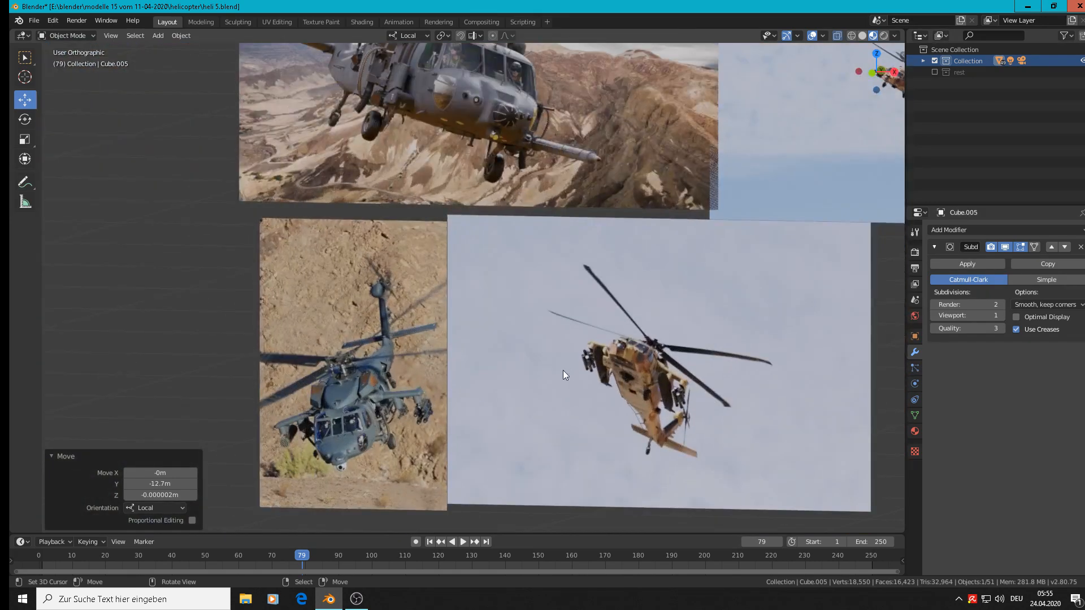
scroll(395, 412, "up", 6)
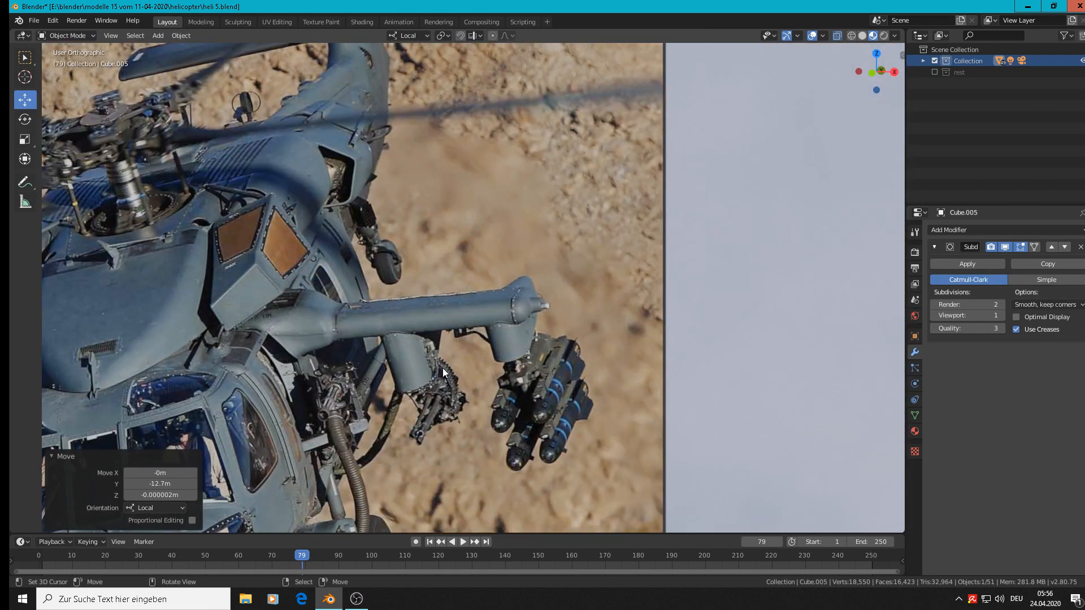
scroll(443, 367, "down", 8)
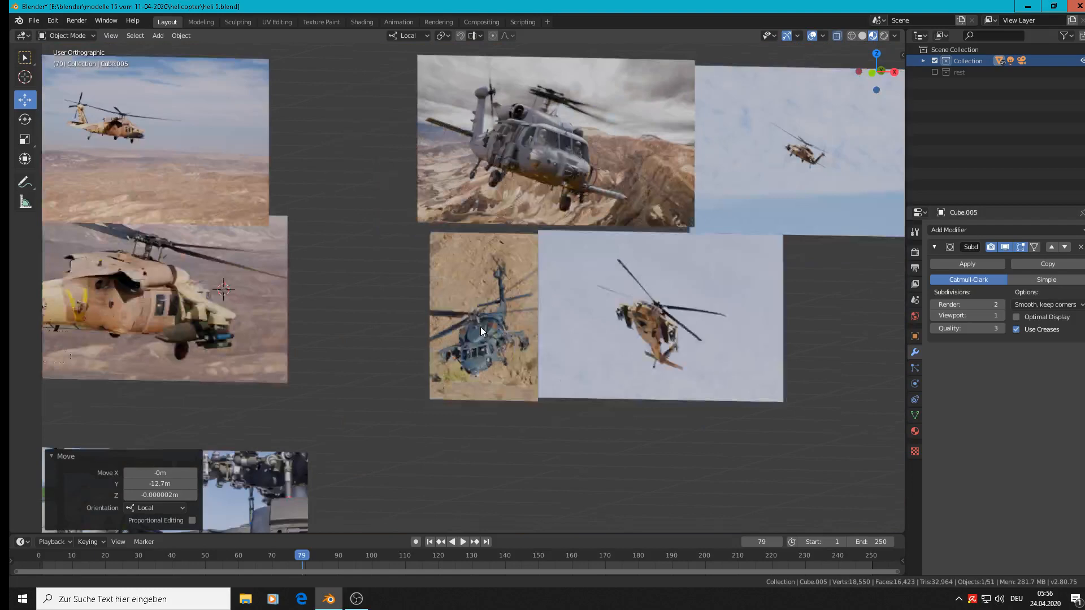
middle_click_drag(480, 326, 811, 275, "shift")
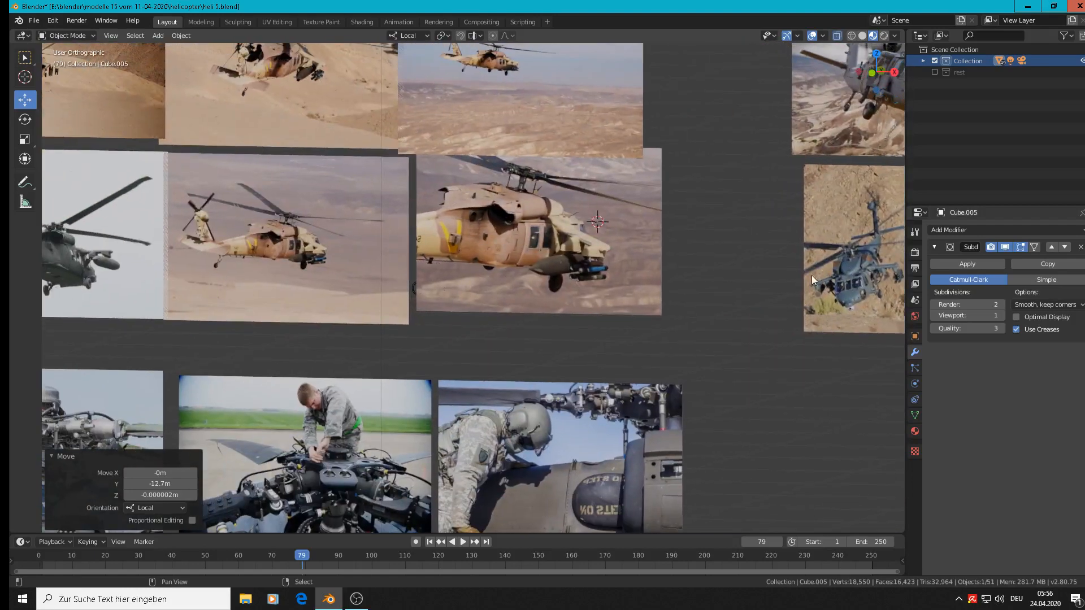
scroll(577, 244, "up", 6)
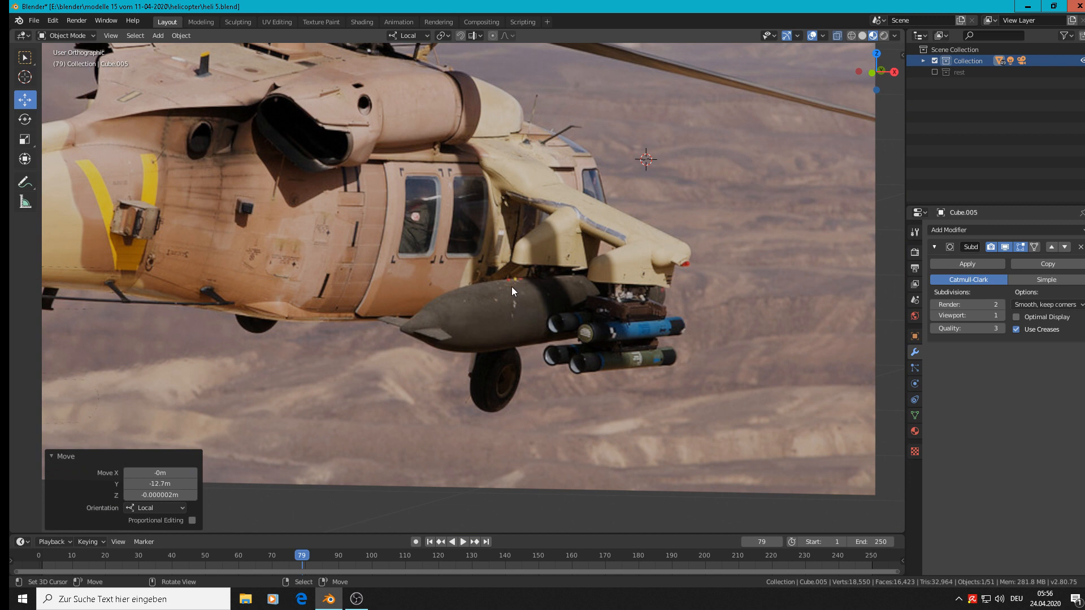
right_click(509, 306, "shift")
left_click(157, 37)
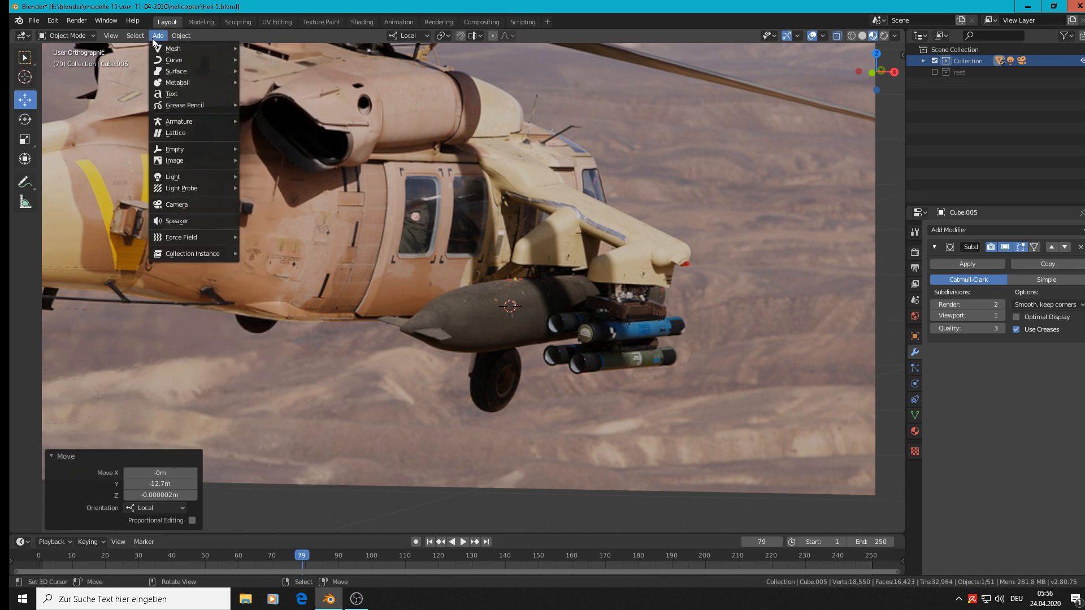
mouse_move(174, 48)
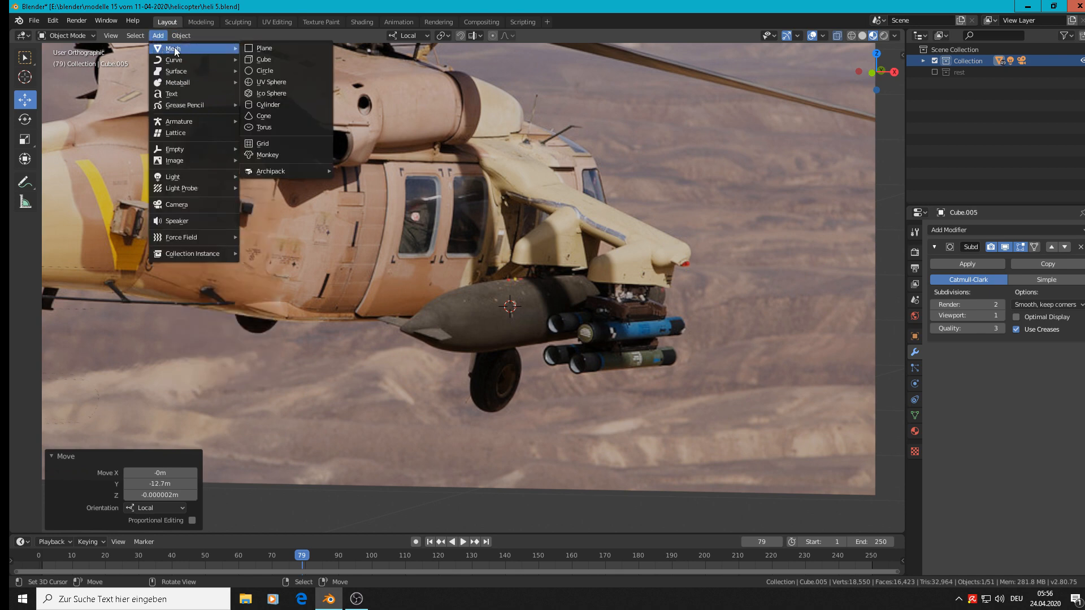
left_click(300, 83)
key("s")
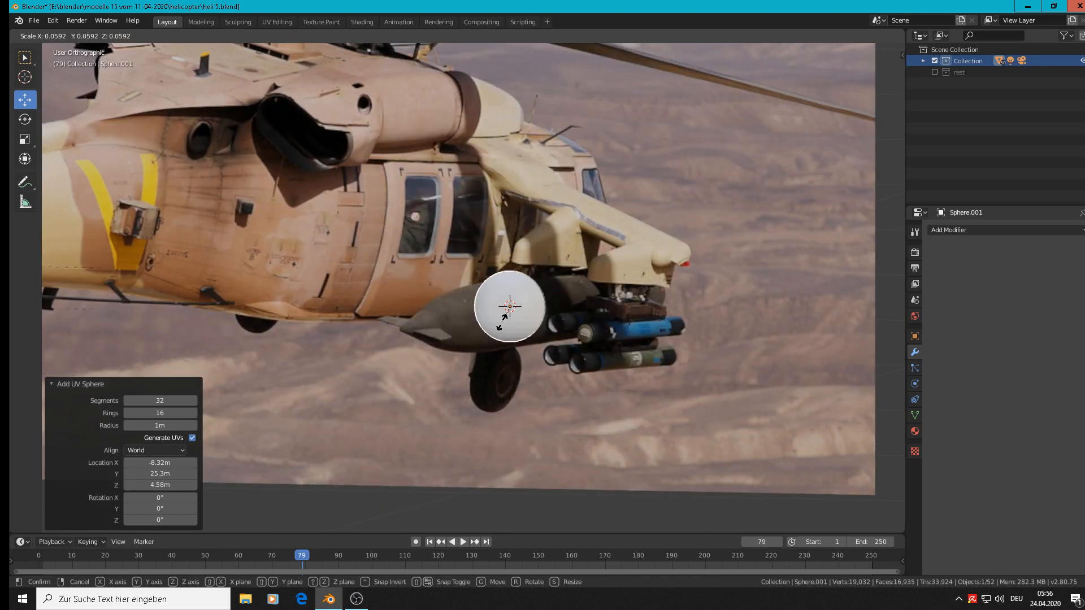
left_click(512, 321)
Step: Open the sphere's mesh for editing in front view with nothing selected
scroll(541, 351, "up", 3)
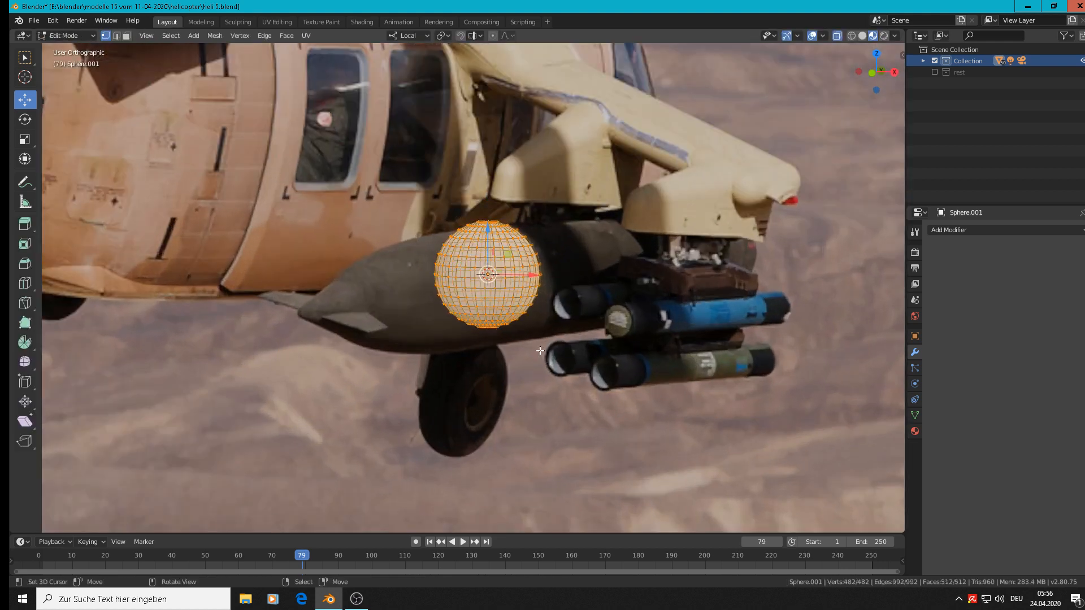
key("Tab")
key("KP_1")
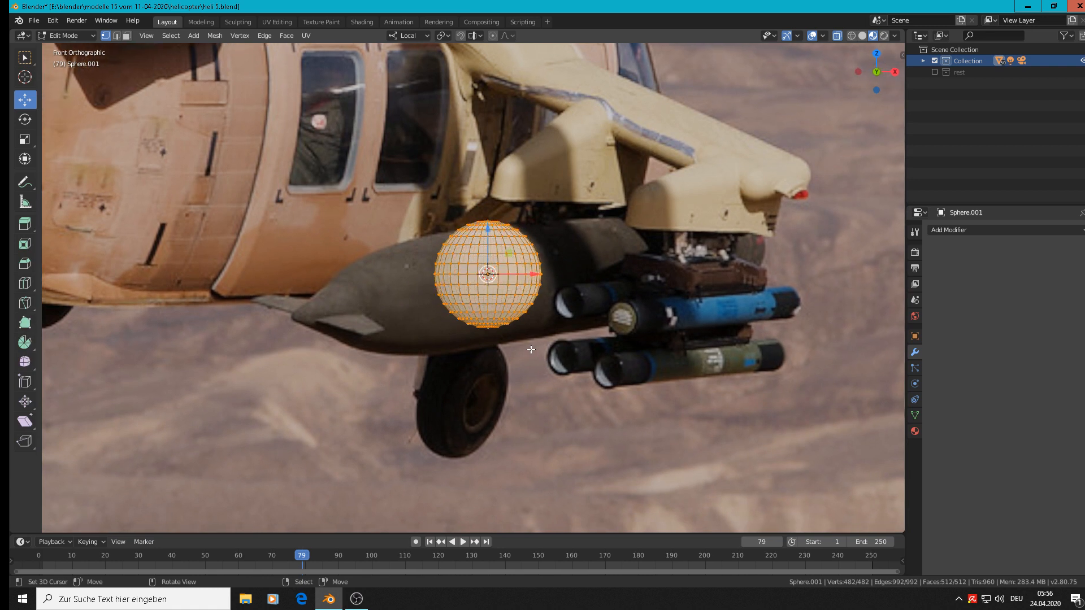
left_click(550, 369)
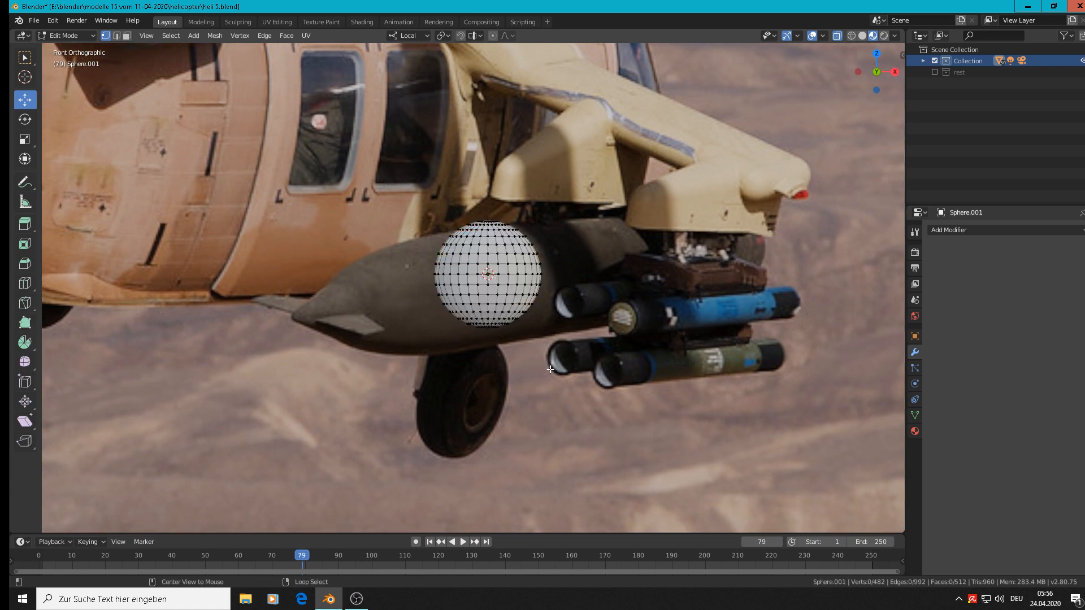
Step: Try deleting the lower half of the unrotated sphere and undo the deletion
key("b")
left_click_drag(595, 362, 388, 278)
key("x")
left_click(387, 277)
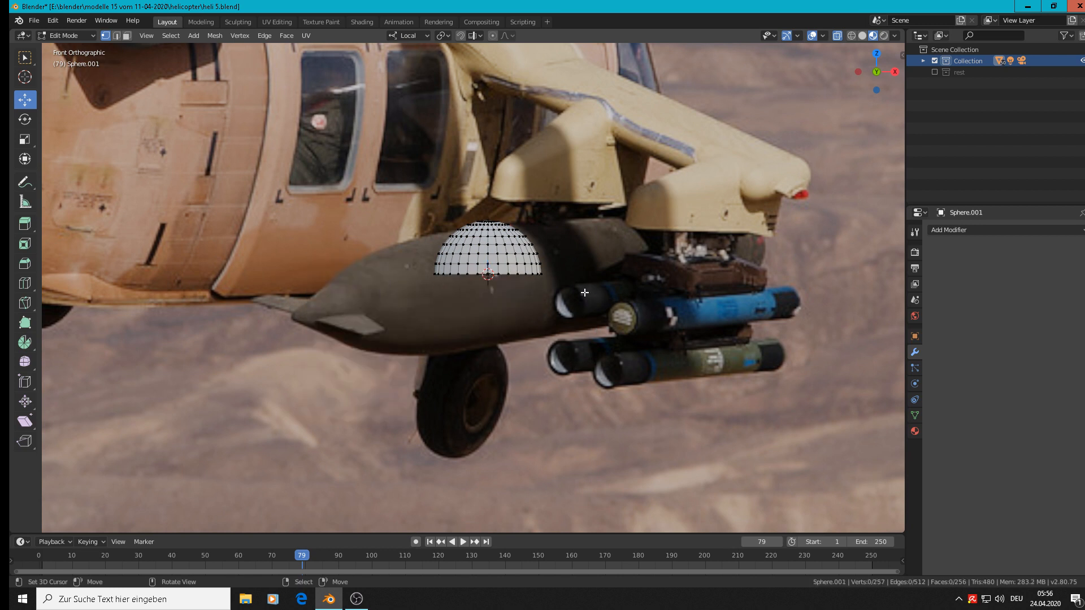
key("b")
left_click_drag(584, 292, 487, 201)
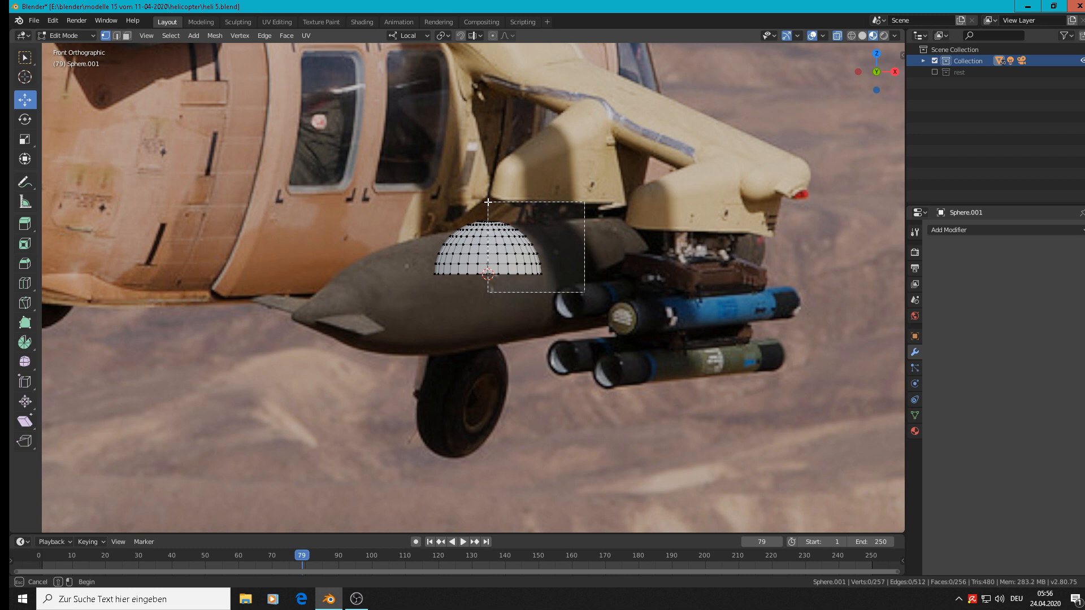
left_click_drag(487, 201, 488, 202)
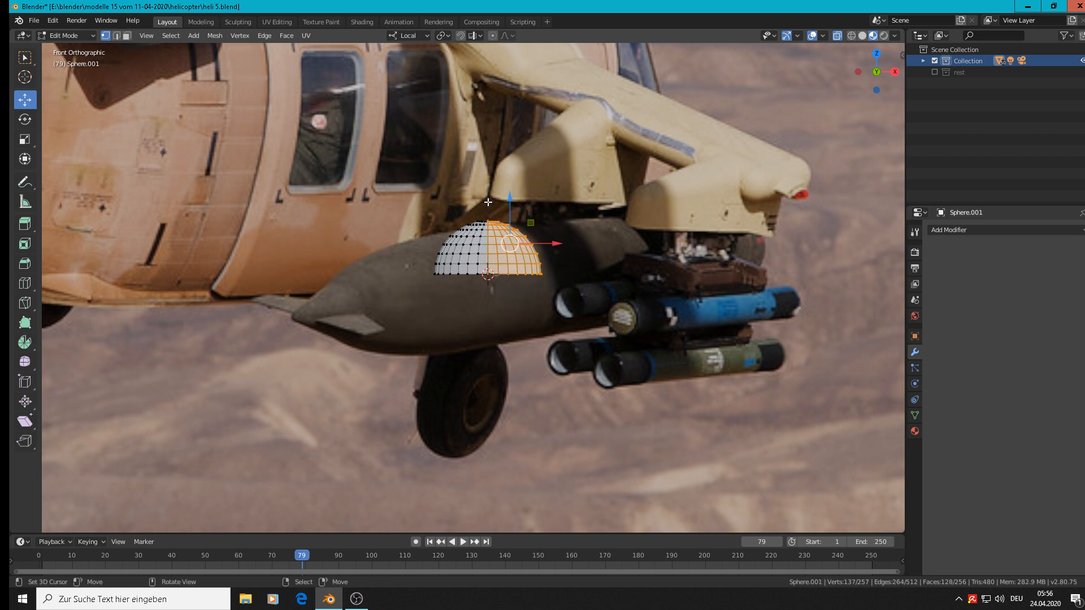
key("ctrl+z")
key("ctrl+z")
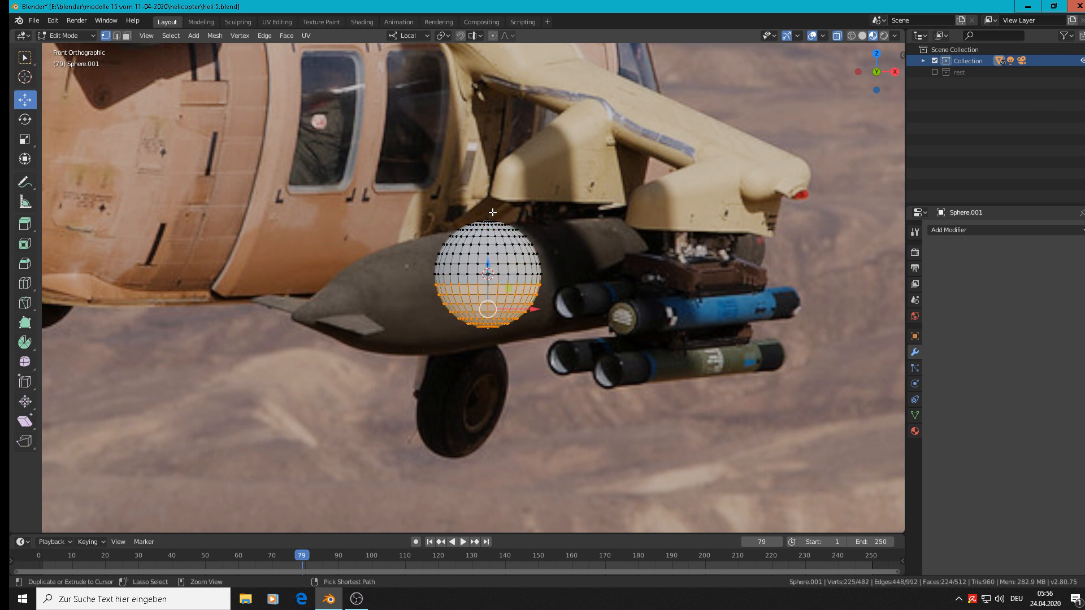
Step: Rotate the entire sphere mesh 90° around its local Y axis
key("Tab")
key("Tab")
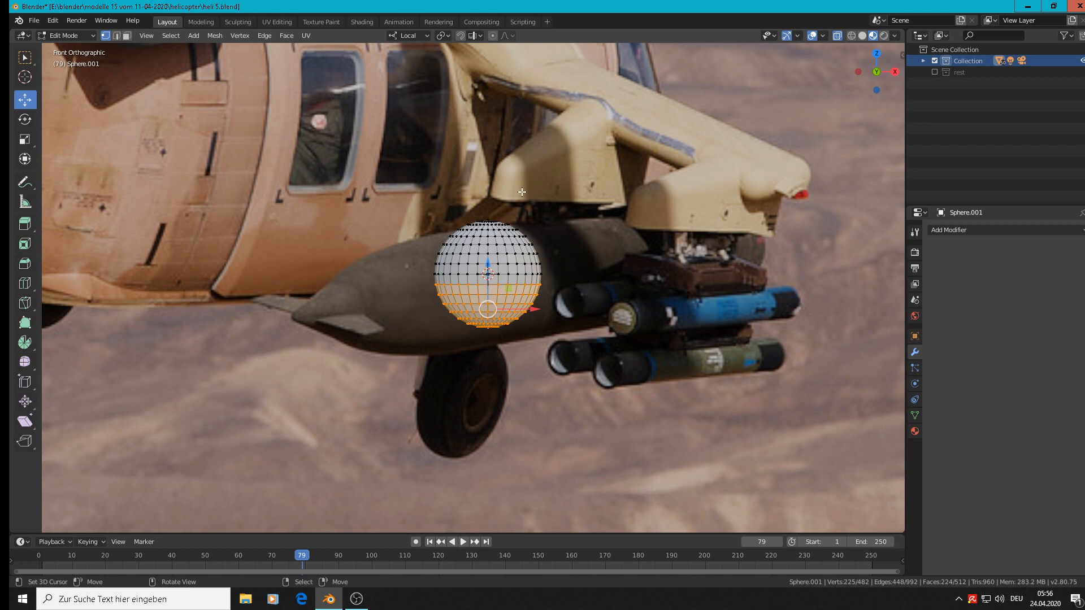
key("a")
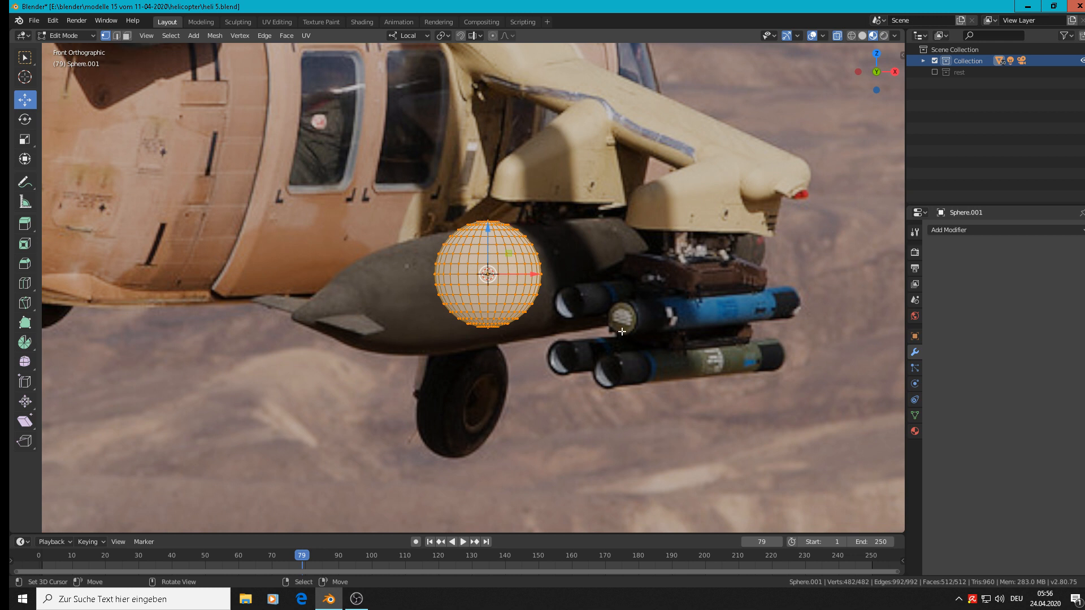
type("ry")
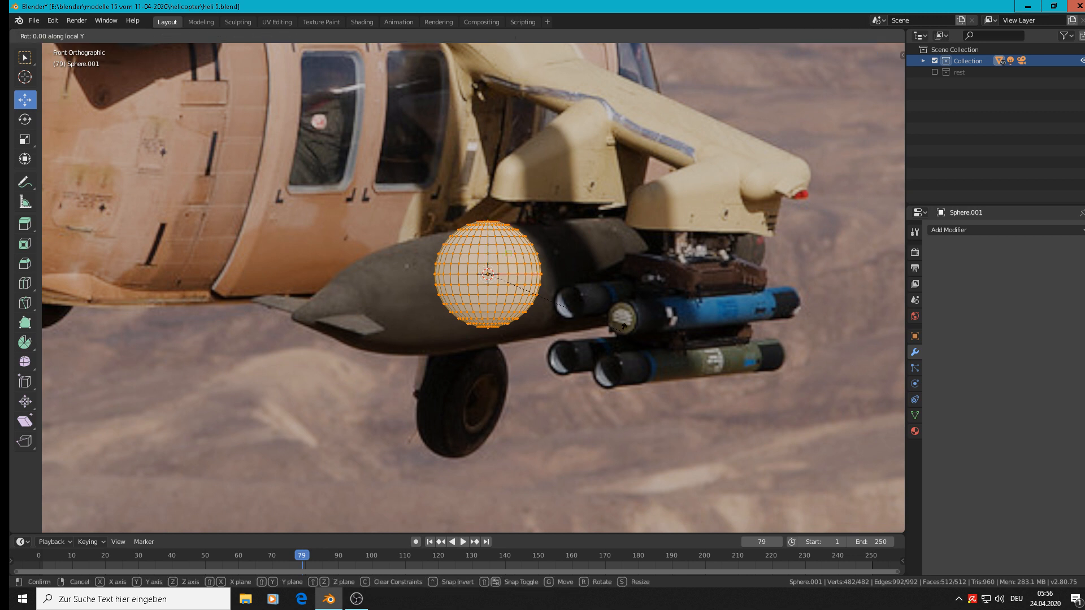
type("90")
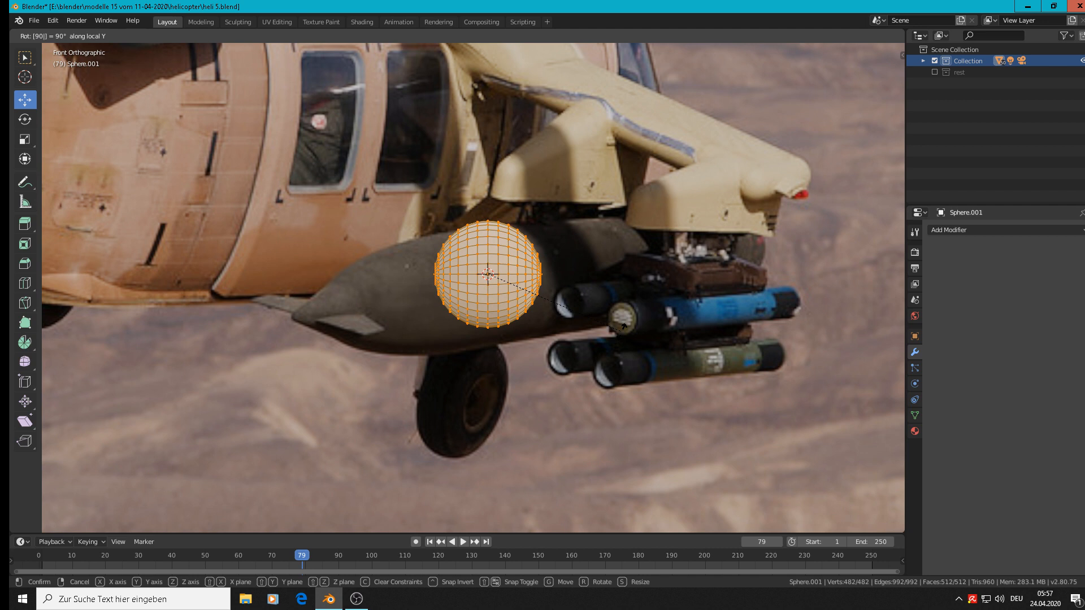
key("Return")
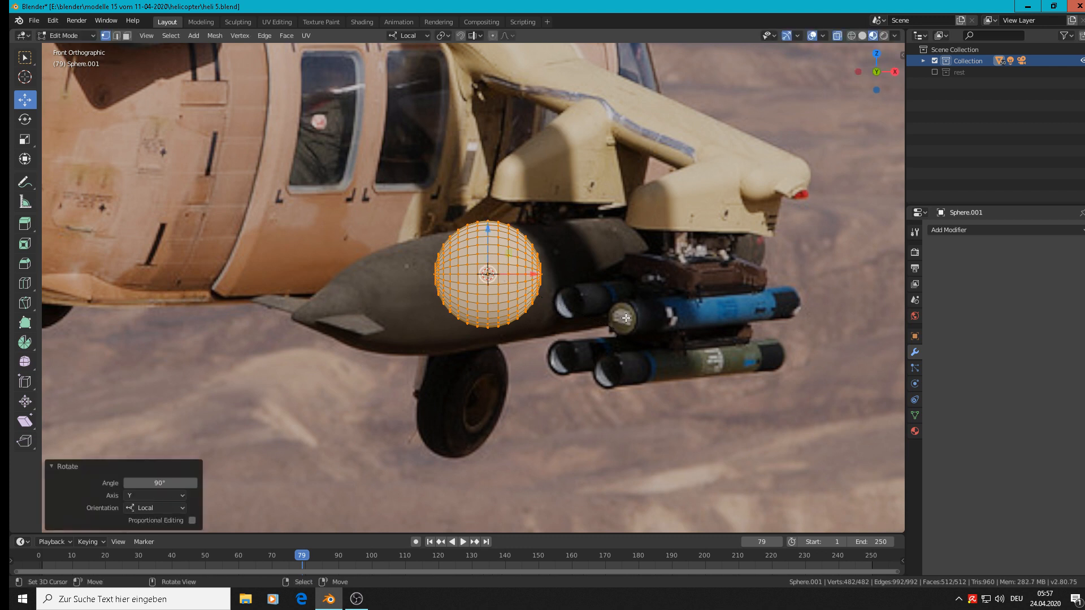
Step: Delete the vertices of the sphere's lower half and of its +X half, keeping only the upper -X quarter
key("alt+a")
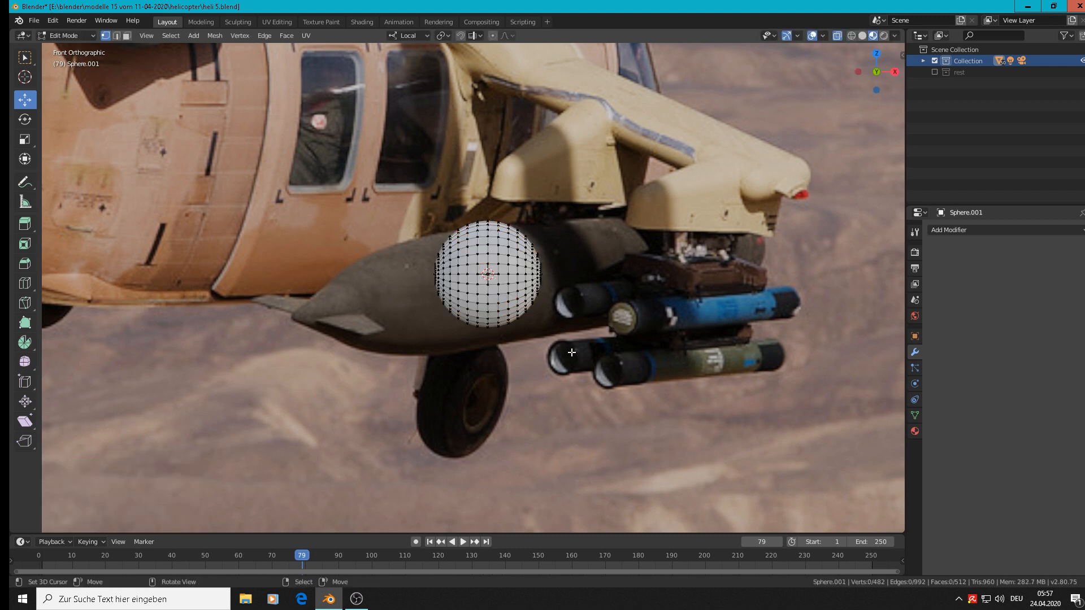
key("b")
left_click_drag(600, 368, 387, 277)
key("x")
left_click(387, 277)
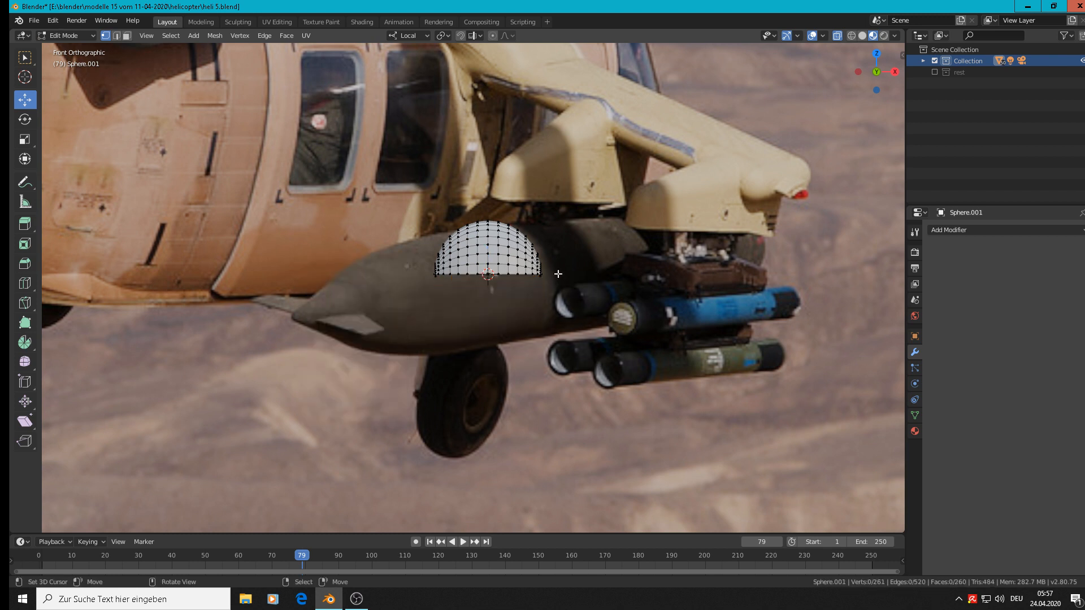
left_click_drag(583, 291, 495, 205)
key("x")
left_click(494, 205)
Step: Delete the outermost strip of vertices along the quarter sphere's straight vertical edge
scroll(499, 240, "up", 3)
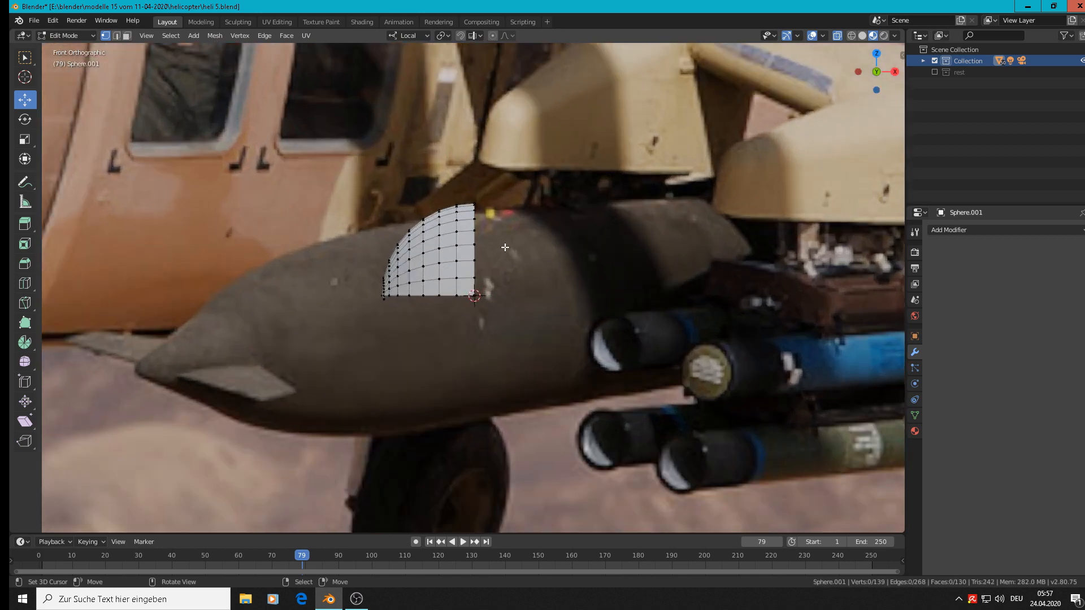
scroll(499, 240, "down", 3)
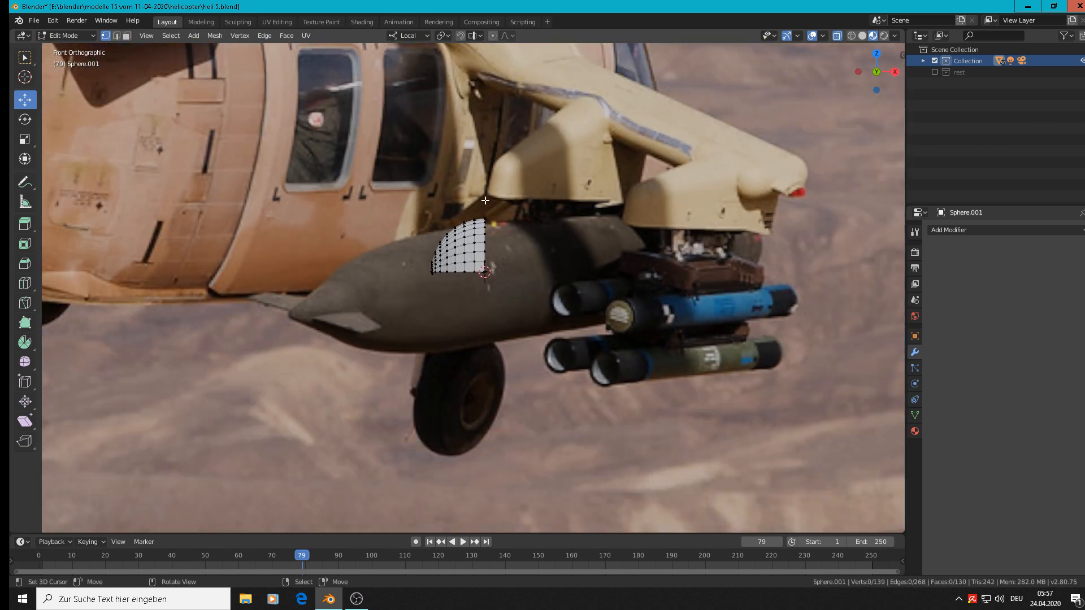
scroll(472, 249, "up", 2)
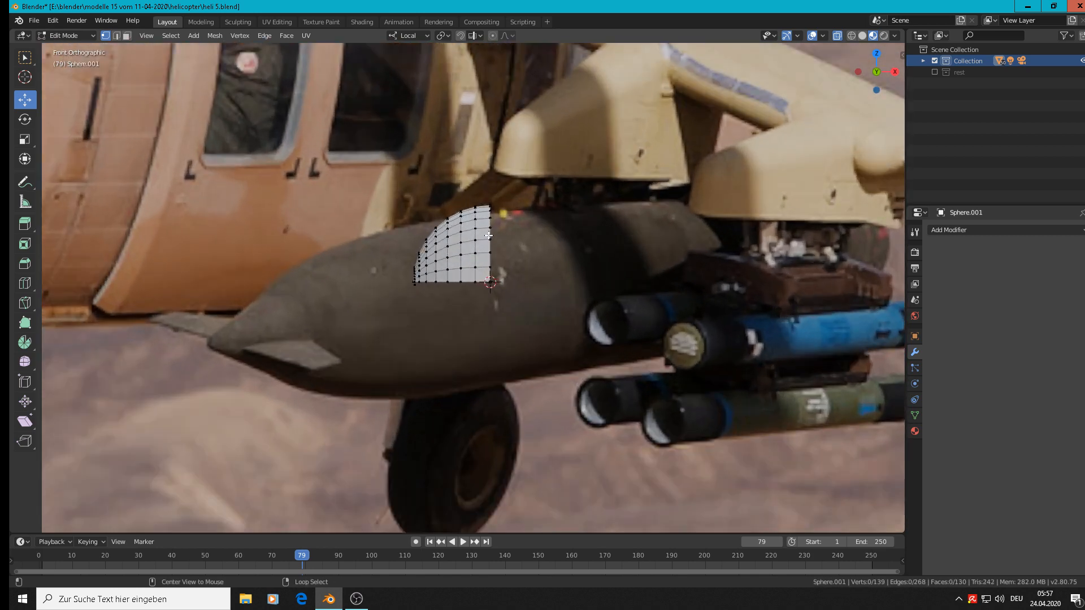
left_click(489, 235, "alt")
key("ctrl+KP_Add")
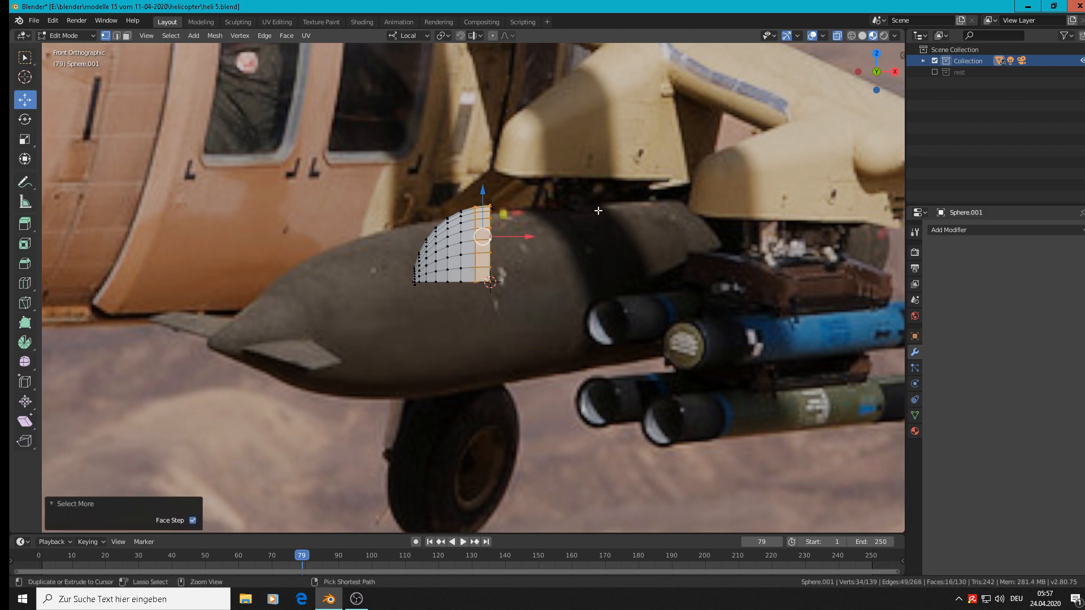
key("x")
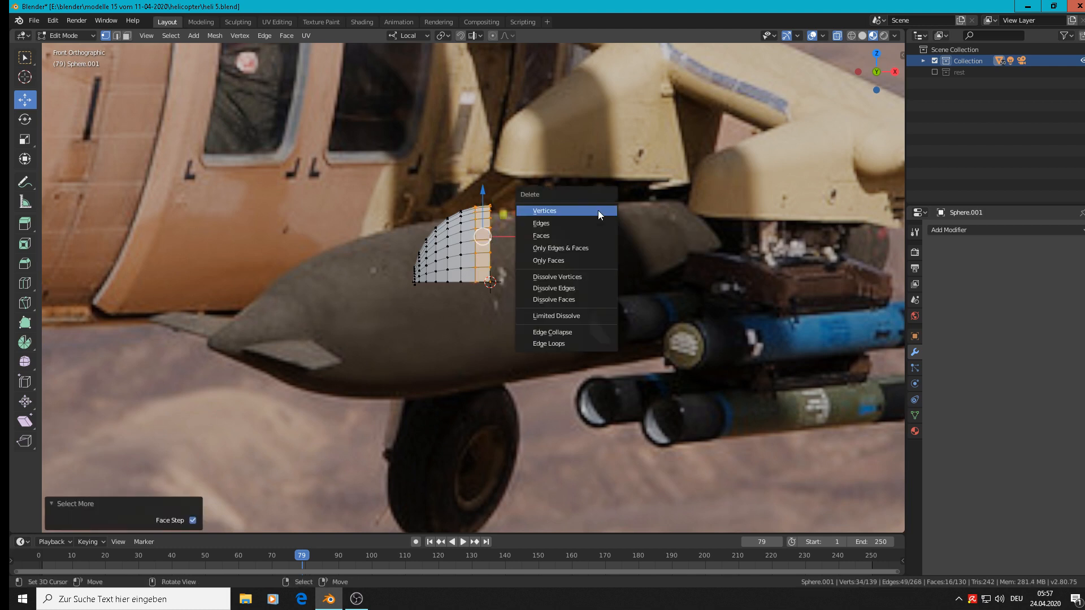
left_click(598, 210)
Step: Extrude the piece's lower boundary edges and move them -0.0479 m along local Z
scroll(580, 213, "down", 2)
middle_click_drag(548, 235, 473, 308, "shift")
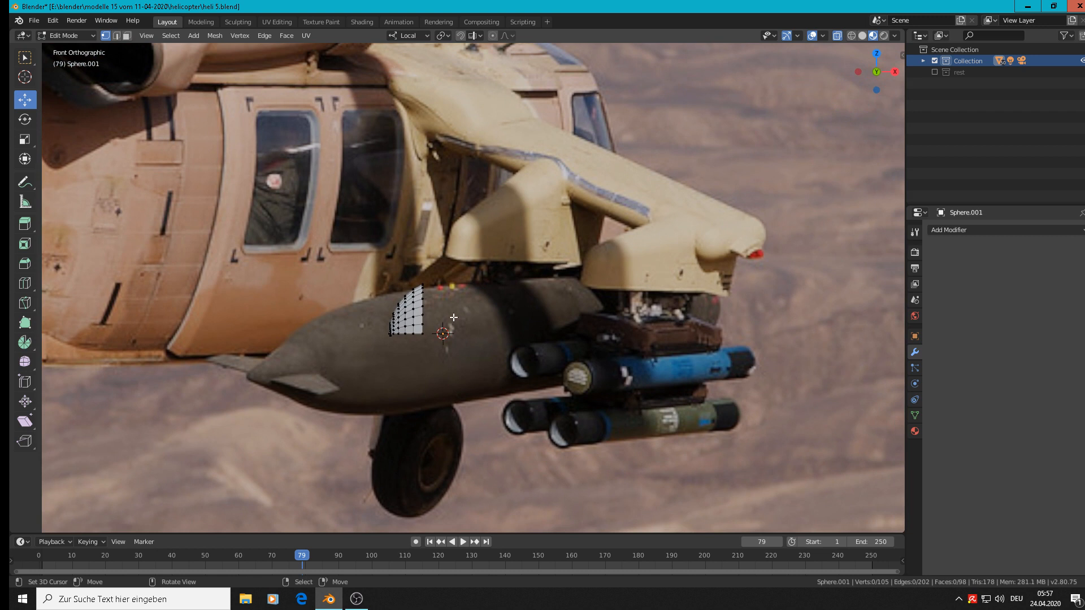
left_click(418, 338, "alt")
key("e")
key("Escape")
key("g")
key("z")
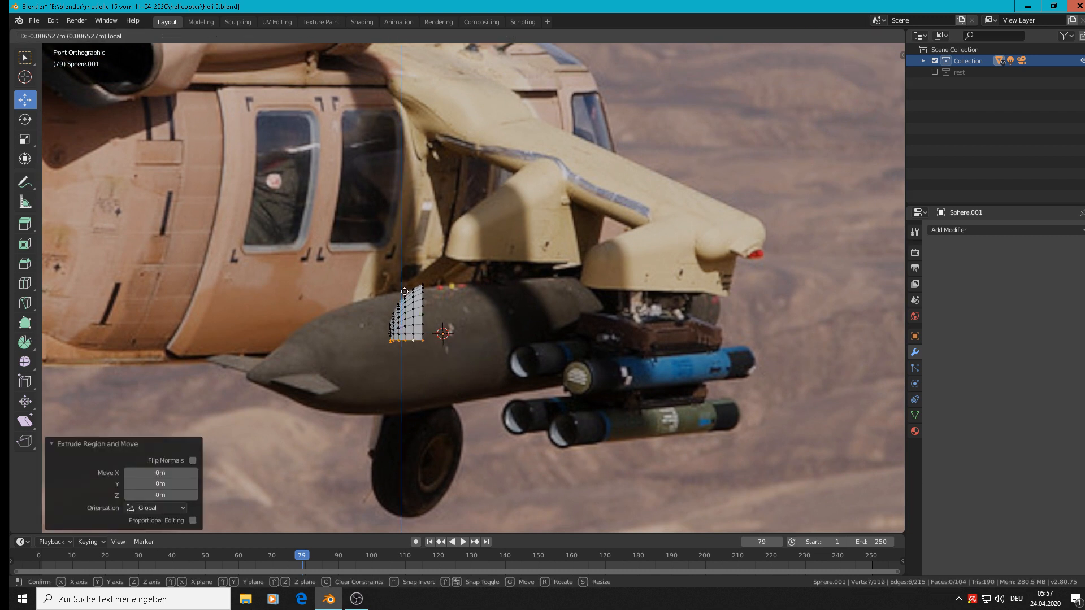
left_click_drag(398, 322, 399, 333)
Step: Move the whole piece along its local Y axis away from the tank and reopen its mesh for editing
scroll(378, 425, "up", 5)
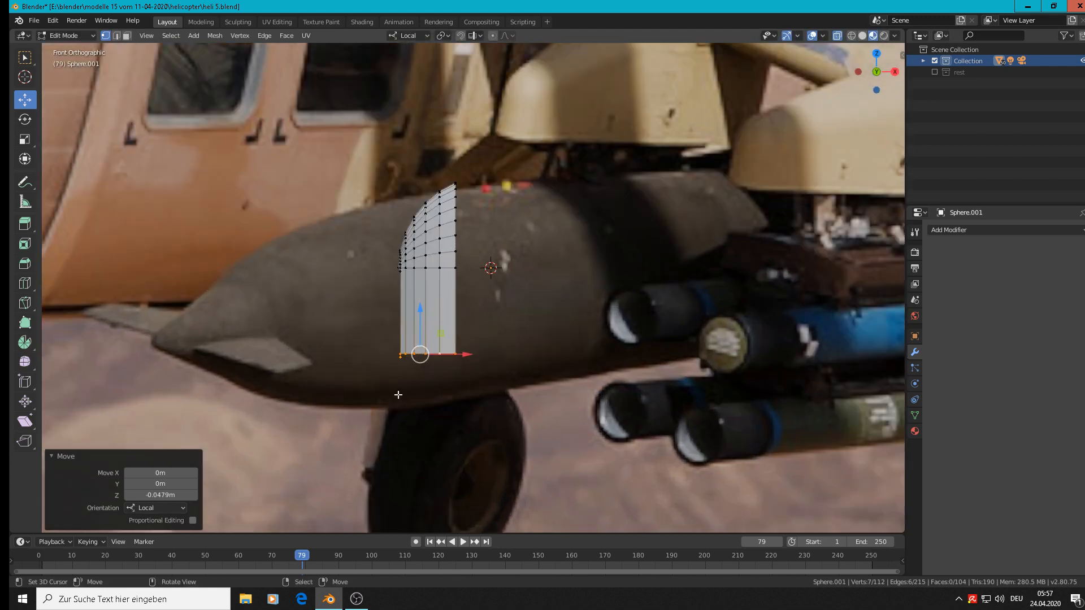
middle_click_drag(424, 365, 493, 365)
scroll(477, 370, "down", 3)
key("Tab")
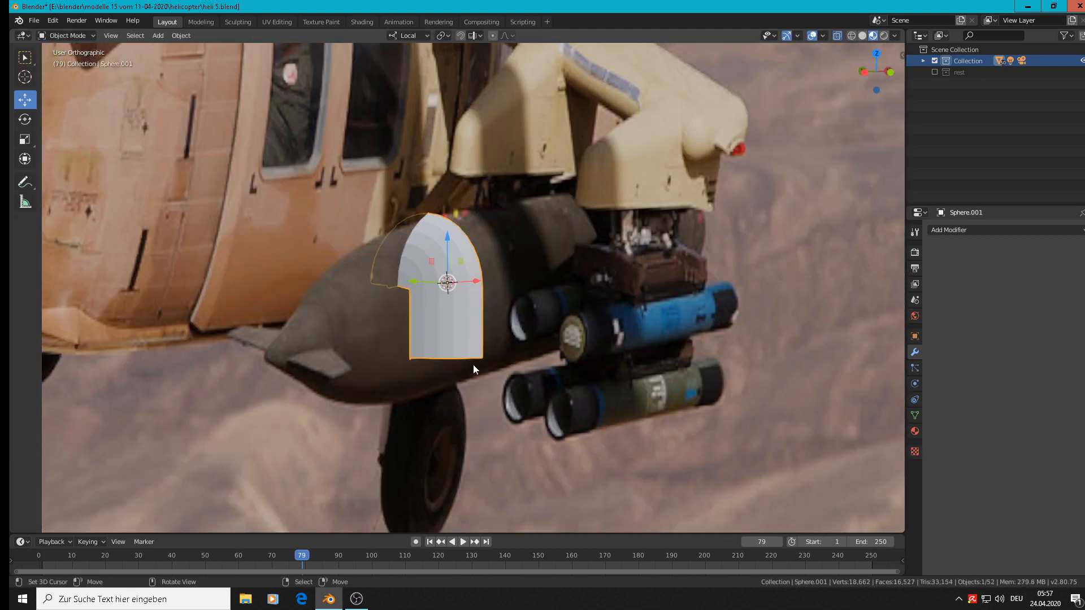
left_click_drag(413, 281, 569, 288)
key("Tab")
Step: Undo the object move and the downward extrusion, and return the sphere piece to Object Mode
scroll(657, 342, "up", 3)
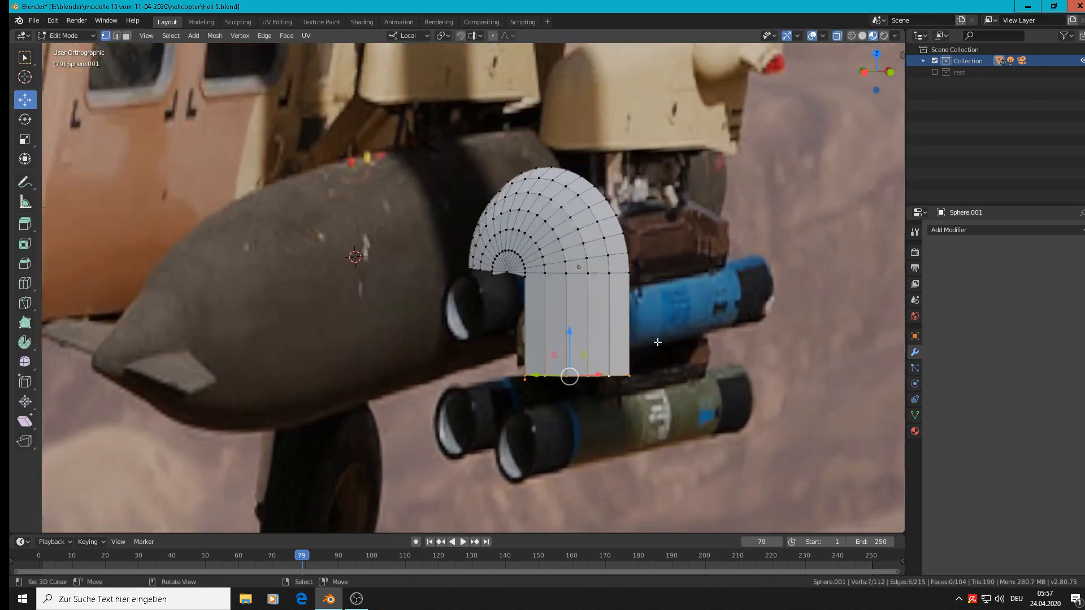
key("ctrl")
key("ctrl+z")
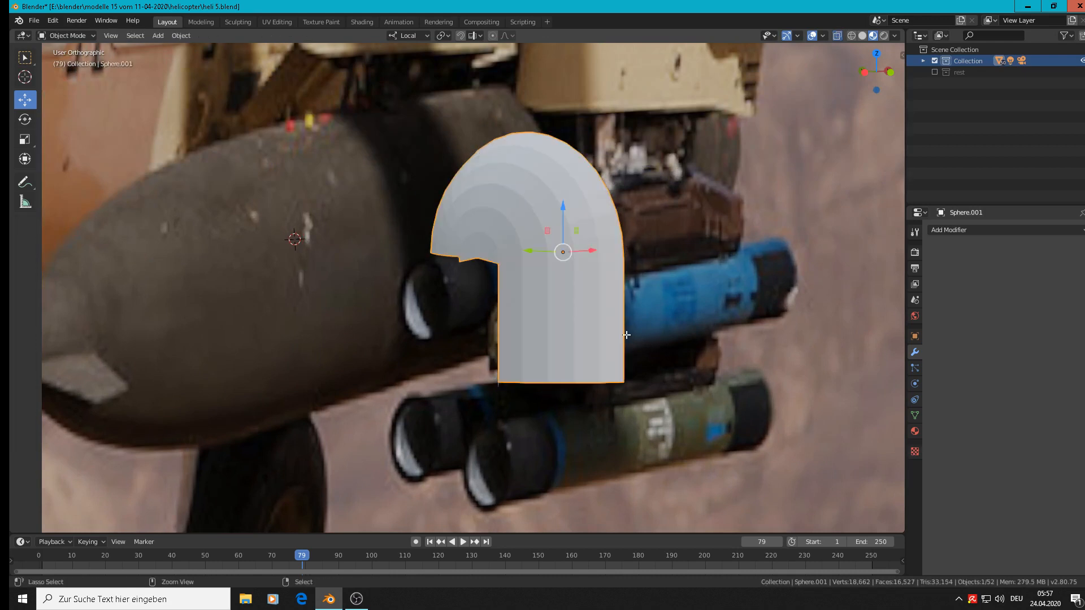
key("ctrl+z")
key("ctrl+z")
key("ctrl+z")
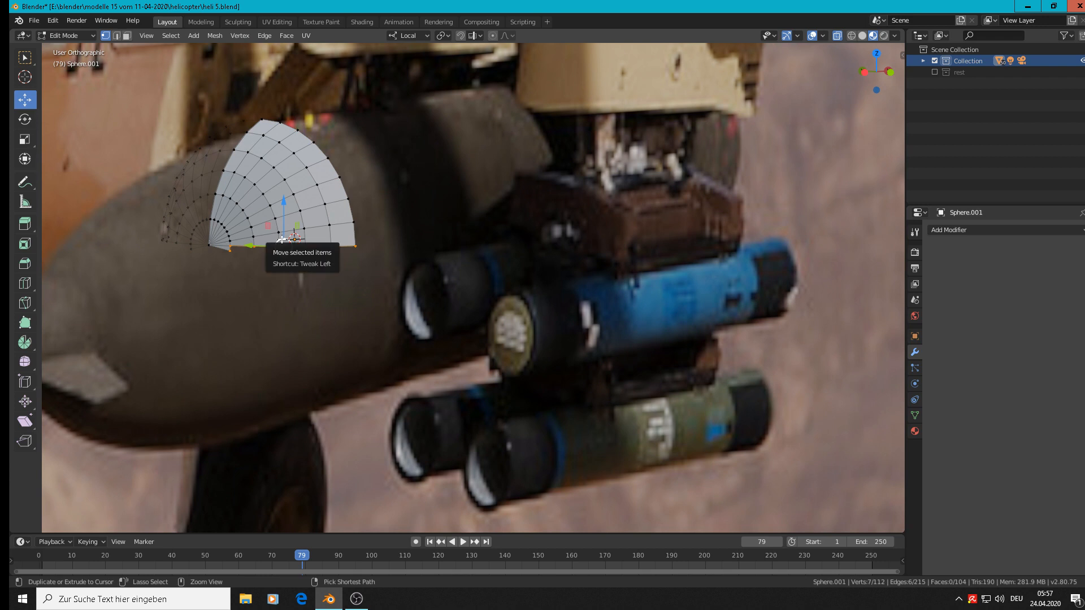
key("Tab")
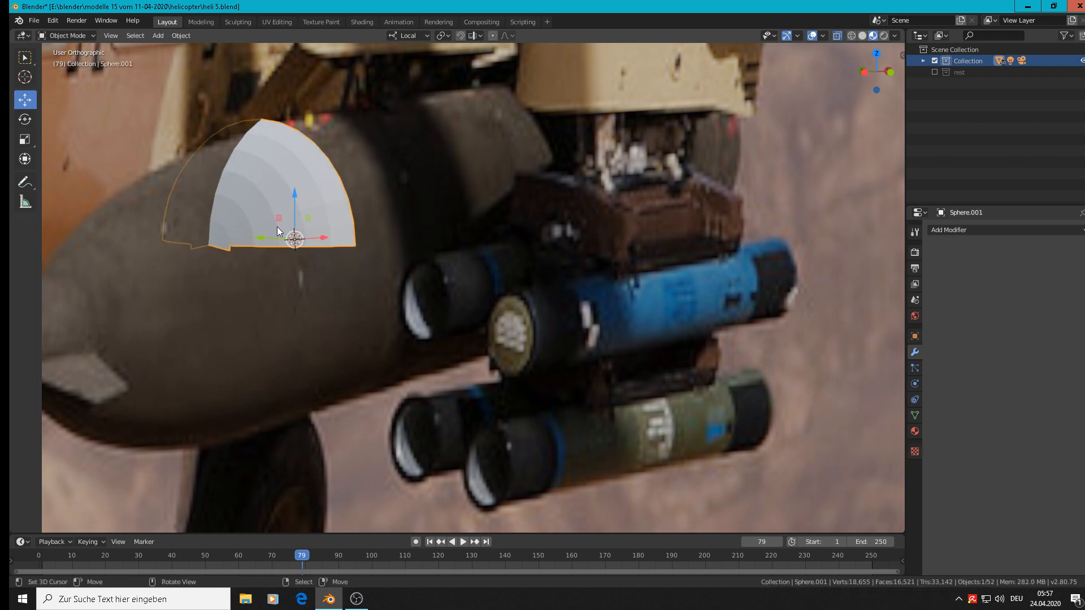
Step: Move the sphere piece -0.213 m along its local Y axis and delete the two stray vertices on its lower rim
left_click_drag(270, 240, 697, 306)
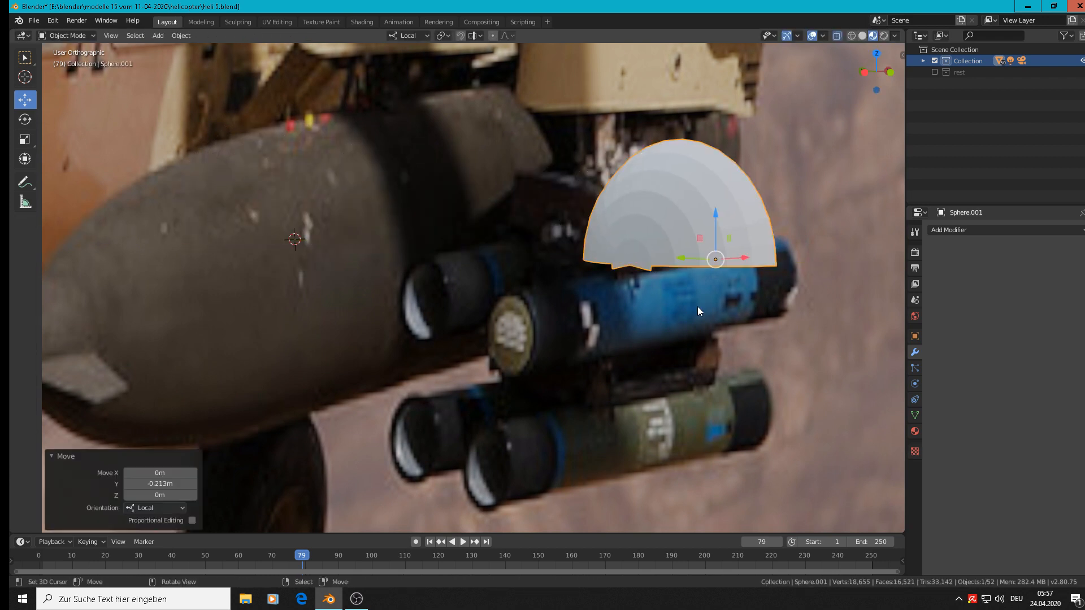
key("Tab")
scroll(699, 308, "up", 3)
left_click(546, 243, "shift")
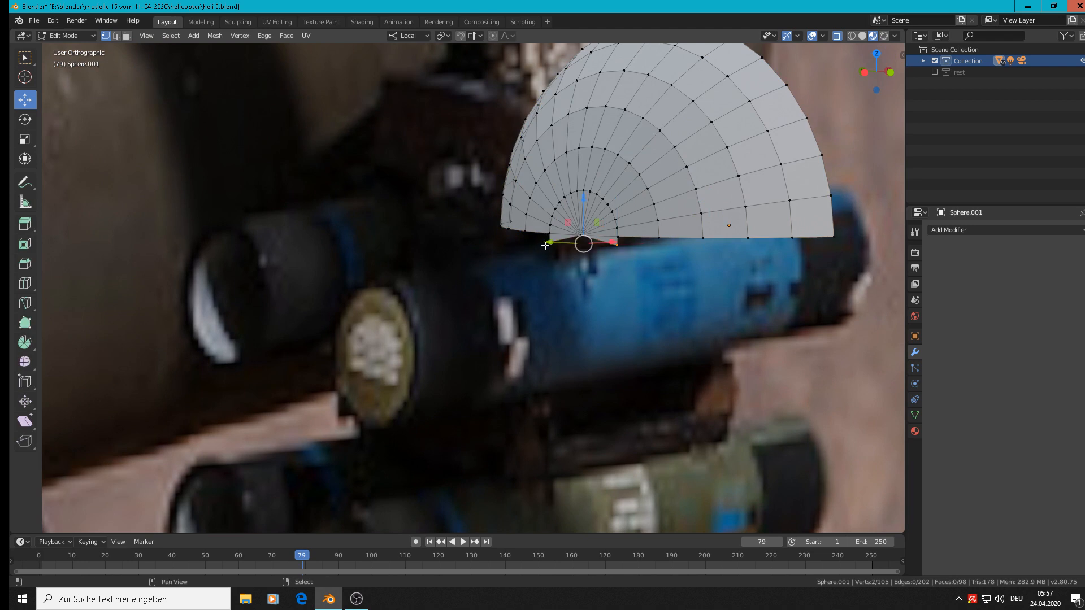
key("x")
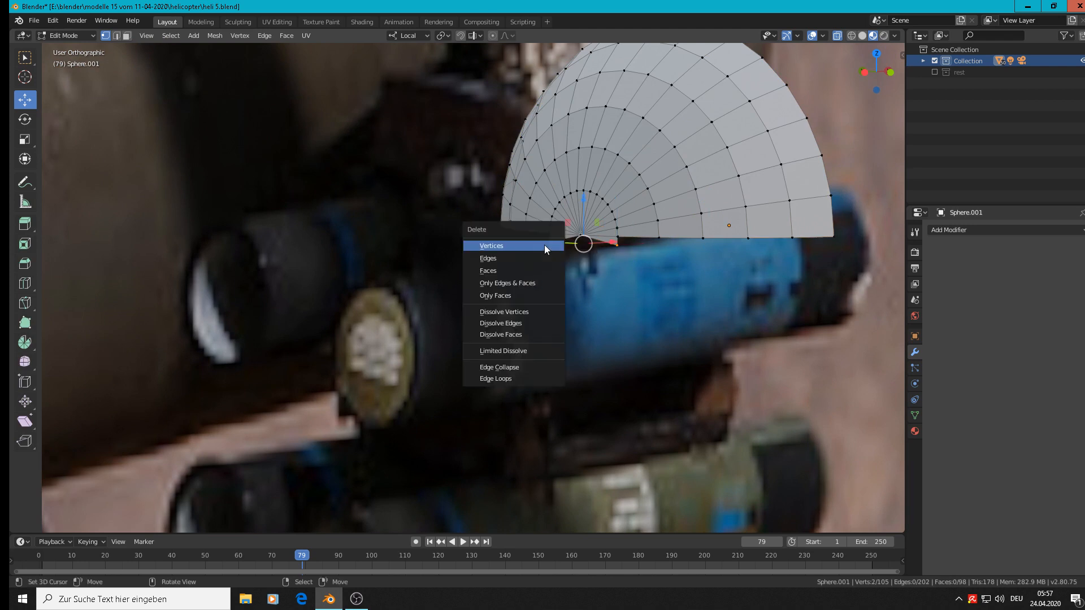
left_click(544, 245)
Step: Extrude the piece's lower boundary edges and move them -0.0573 m along local Z
left_click(672, 238, "alt")
scroll(672, 238, "down", 2)
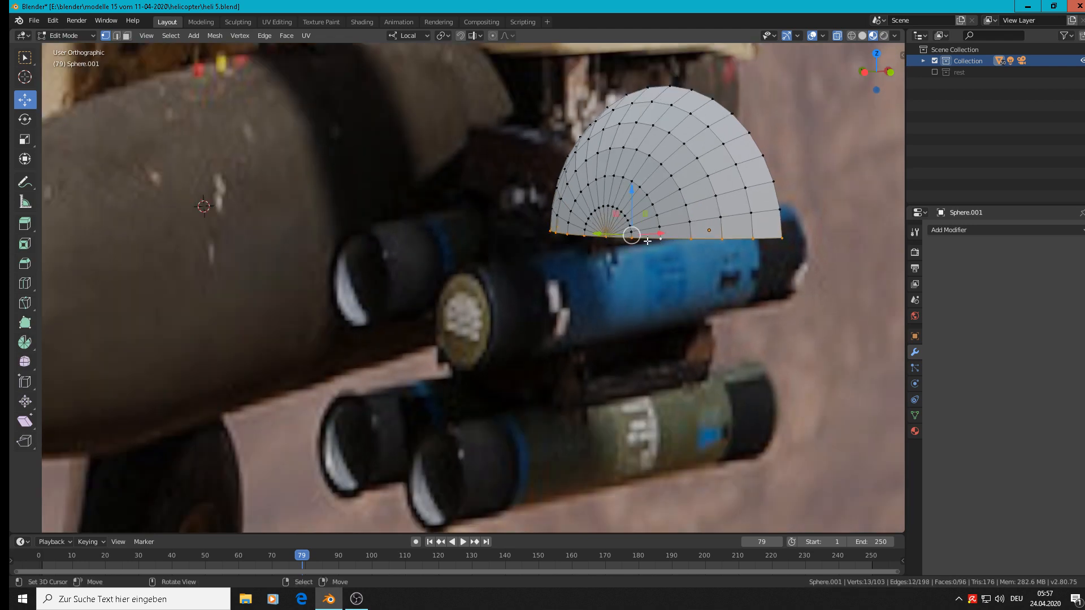
key("e")
left_click(630, 215)
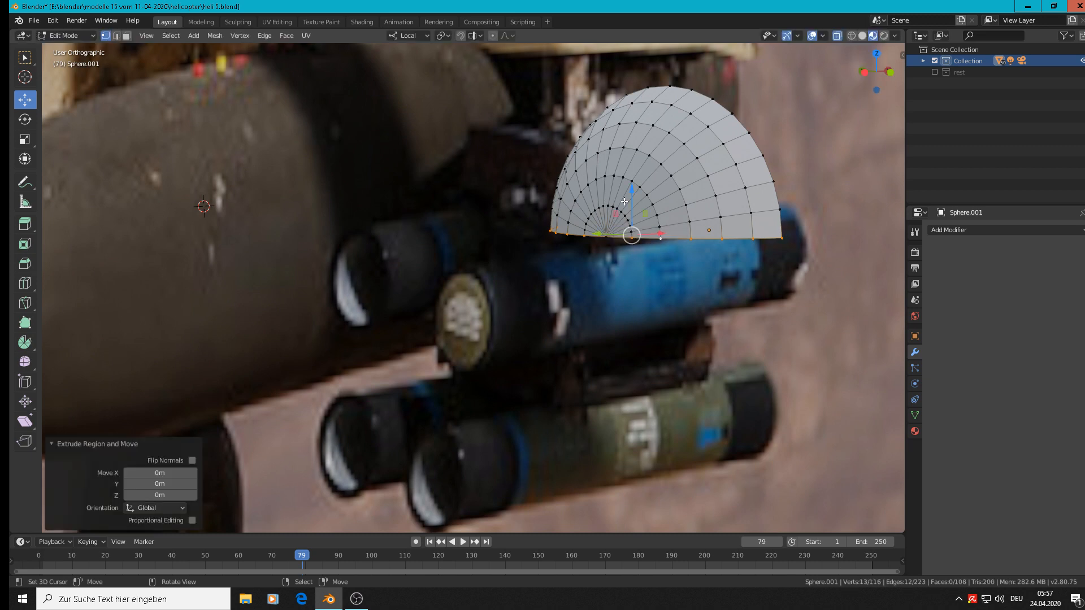
left_click_drag(629, 202, 650, 367)
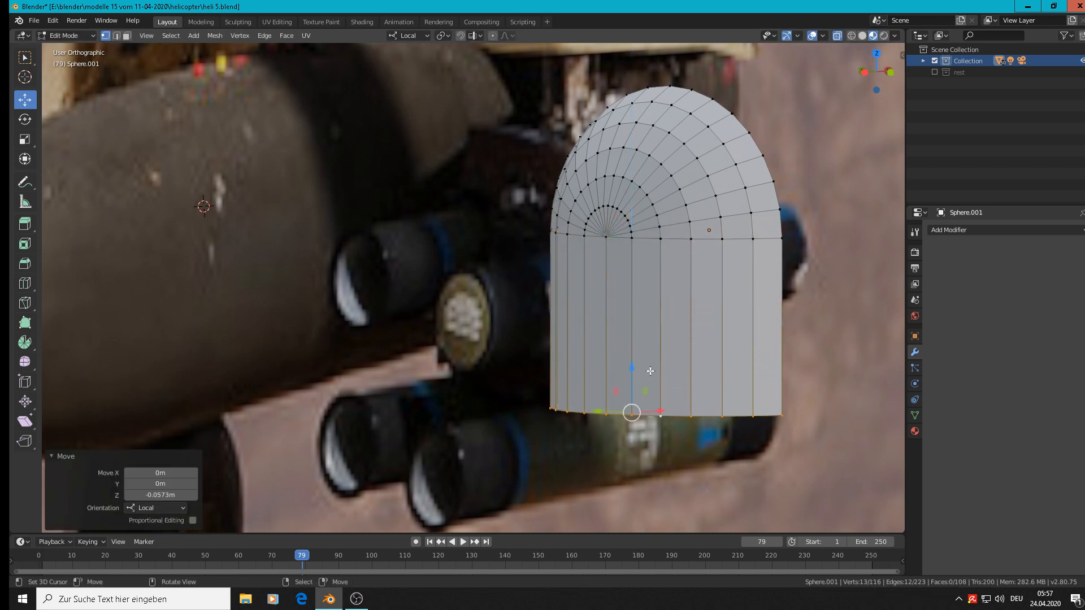
Step: Extrude the boundary edges of the piece's open flat end along X into a long body, working in the front view
scroll(721, 322, "down", 5)
middle_click_drag(734, 300, 673, 302)
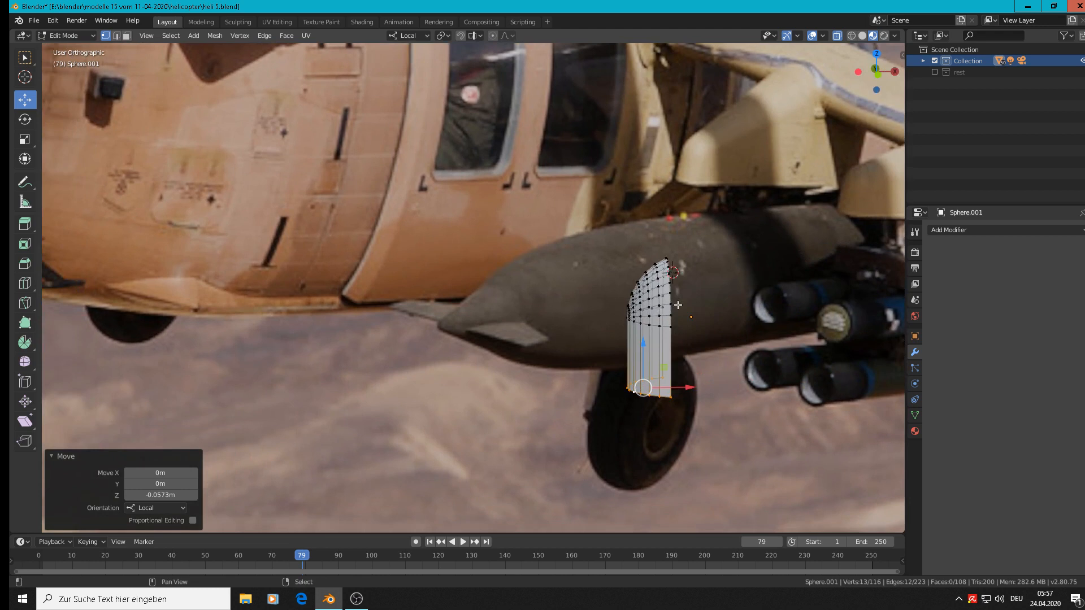
middle_click_drag(686, 238, 449, 276, "shift")
scroll(449, 277, "up", 3)
middle_click_drag(381, 263, 416, 278, "shift")
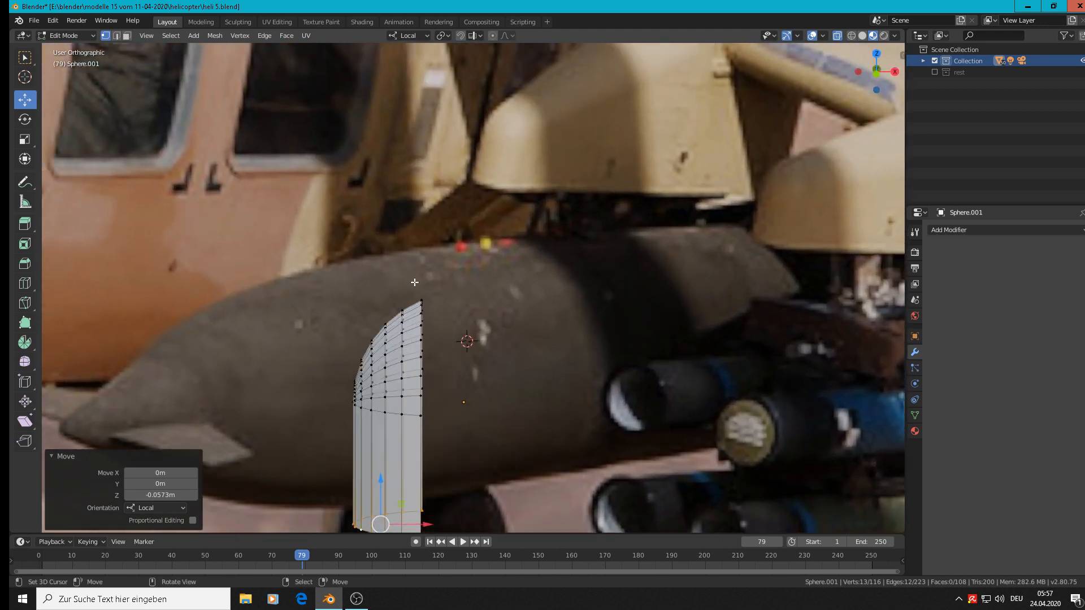
middle_click_drag(555, 275, 538, 346, "shift")
key("KP_1")
scroll(480, 371, "down", 3)
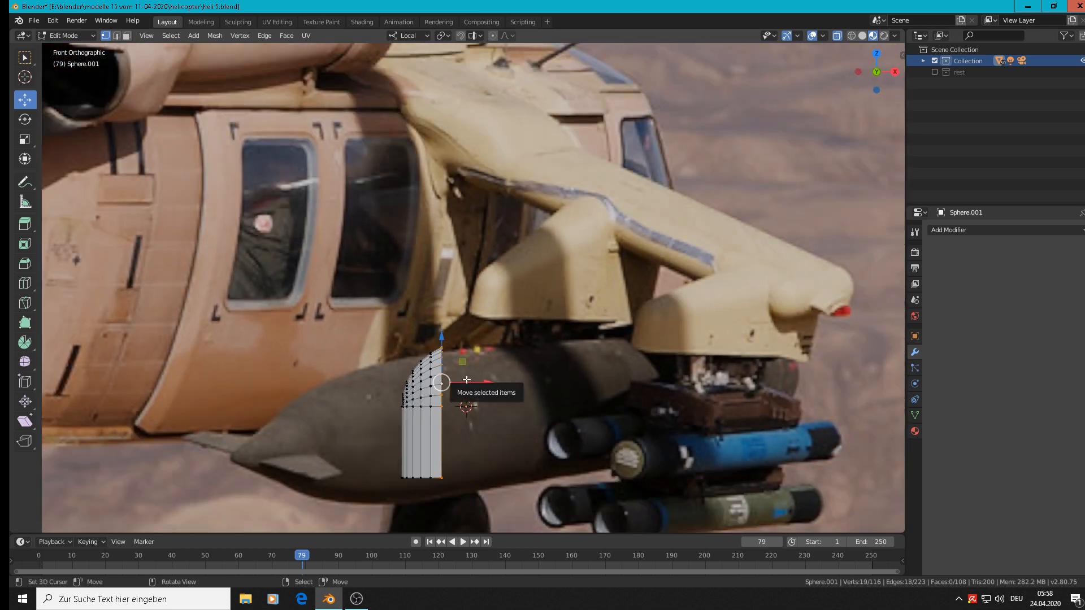
key("e")
left_click(466, 379)
left_click_drag(488, 379, 578, 395)
Step: Raise the arched upper vertices of the extruded end about 0.0403 m so the body's top slopes upward
key("alt+a")
key("c")
right_click(578, 396)
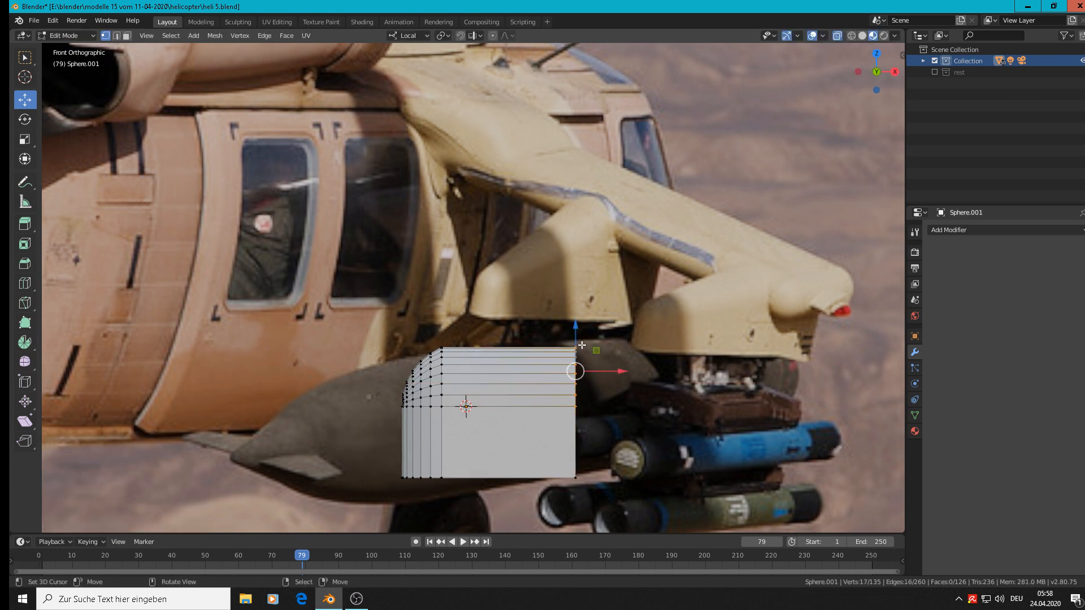
key("g")
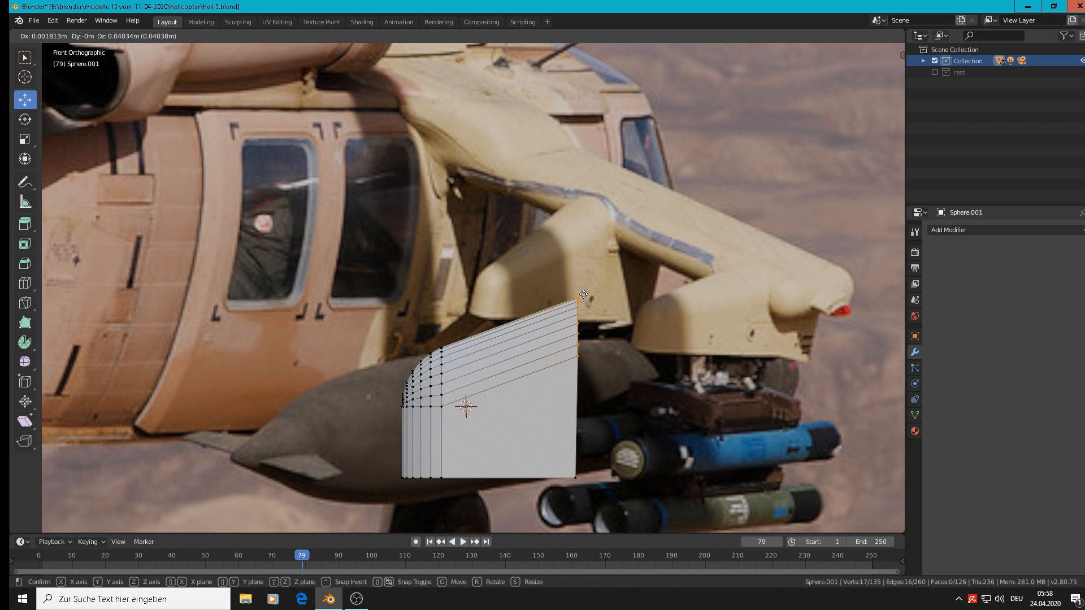
left_click(583, 294)
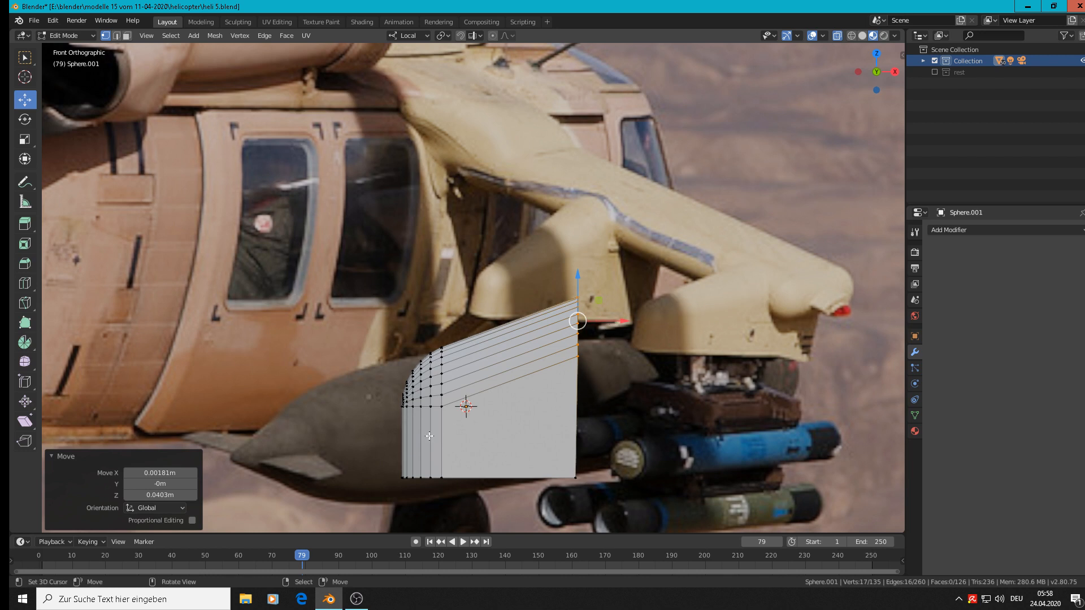
Step: Duplicate the curved lower edge of the rounded front and offset the copy 0.162 m in X and 0.139 m in Z
left_click(429, 477, "alt")
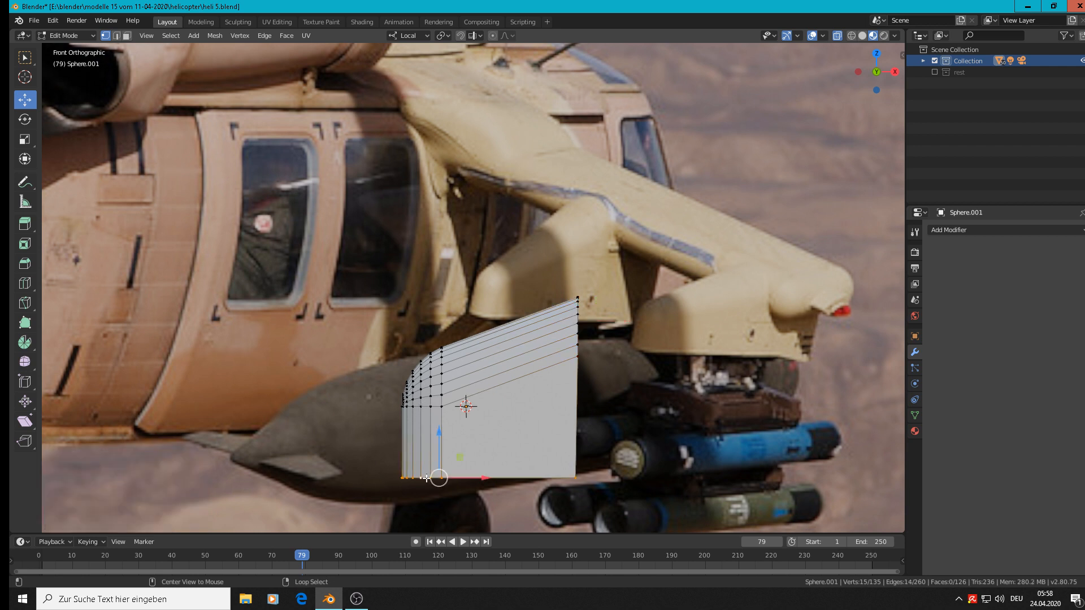
right_click(582, 480)
key("Escape")
key("c")
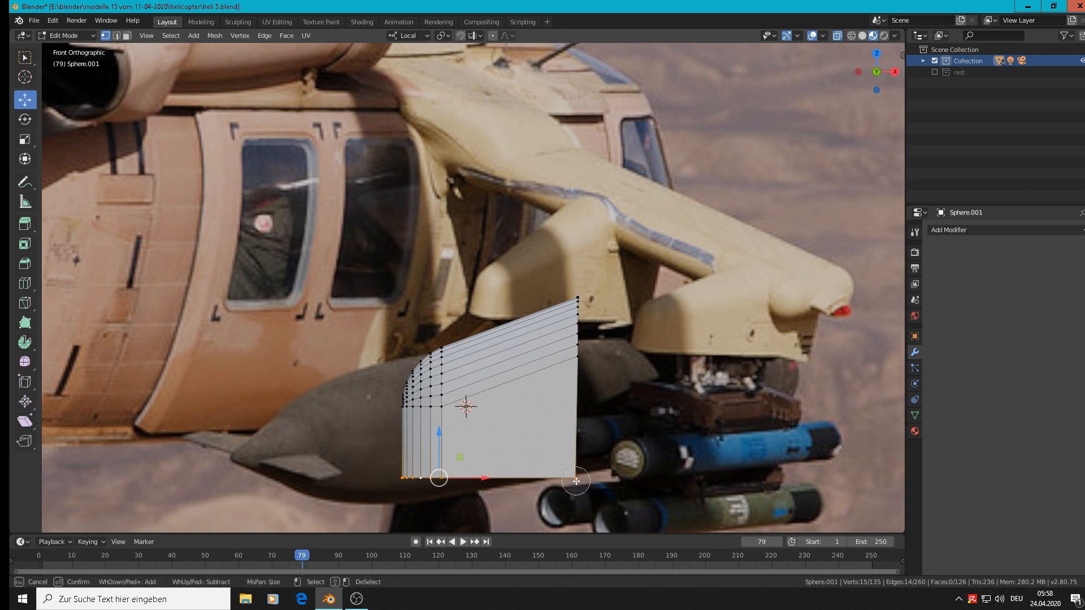
left_click(575, 480, "shift")
key("Escape")
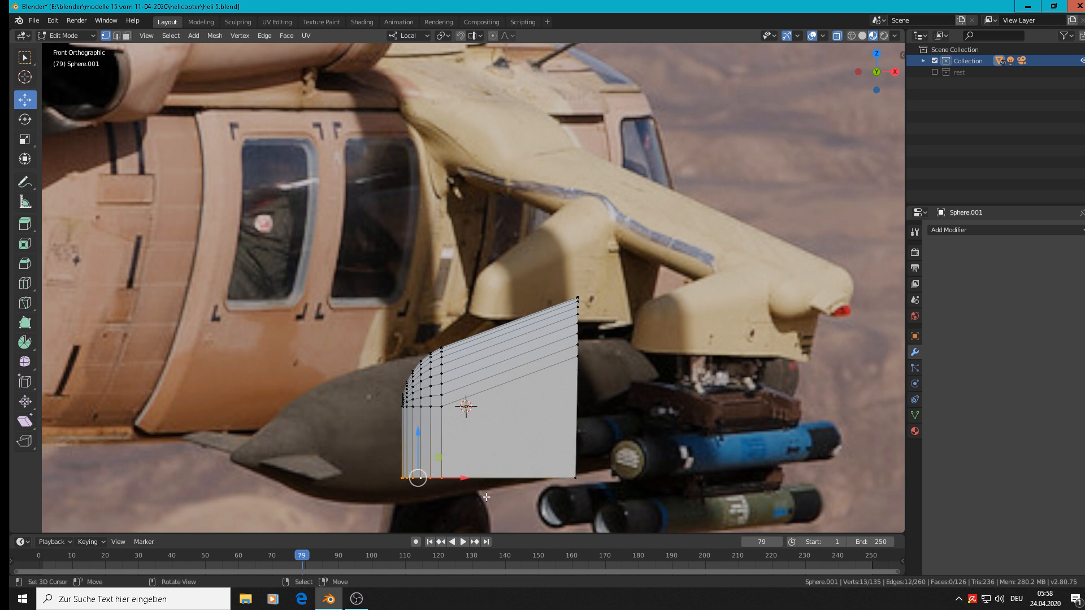
key("shift+d")
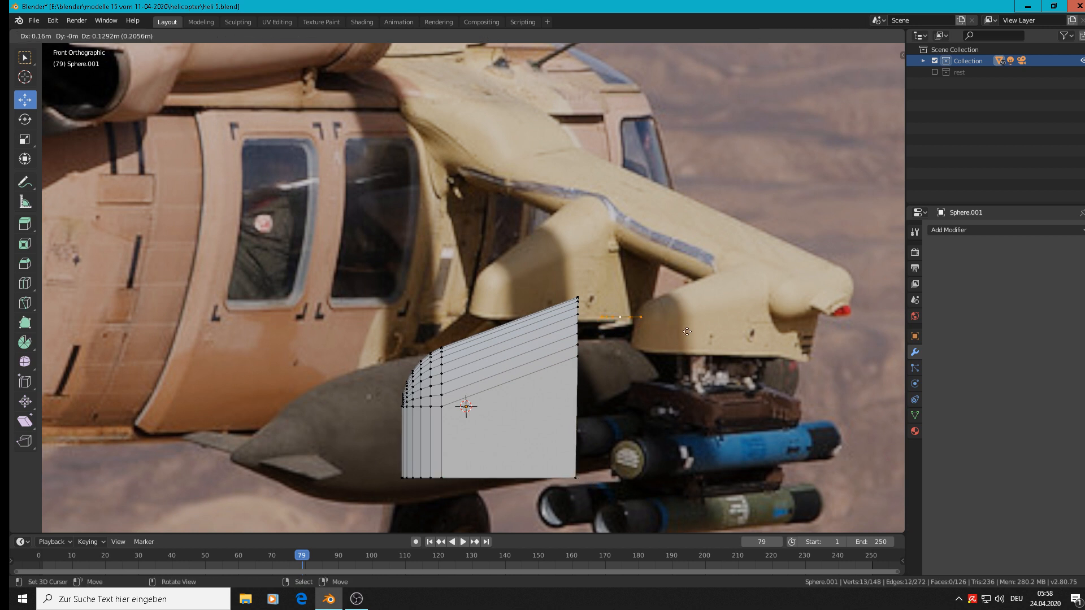
left_click(689, 322)
Step: Rotate the duplicated edge arc 180° about its local Z axis
middle_click_drag(688, 322, 708, 427)
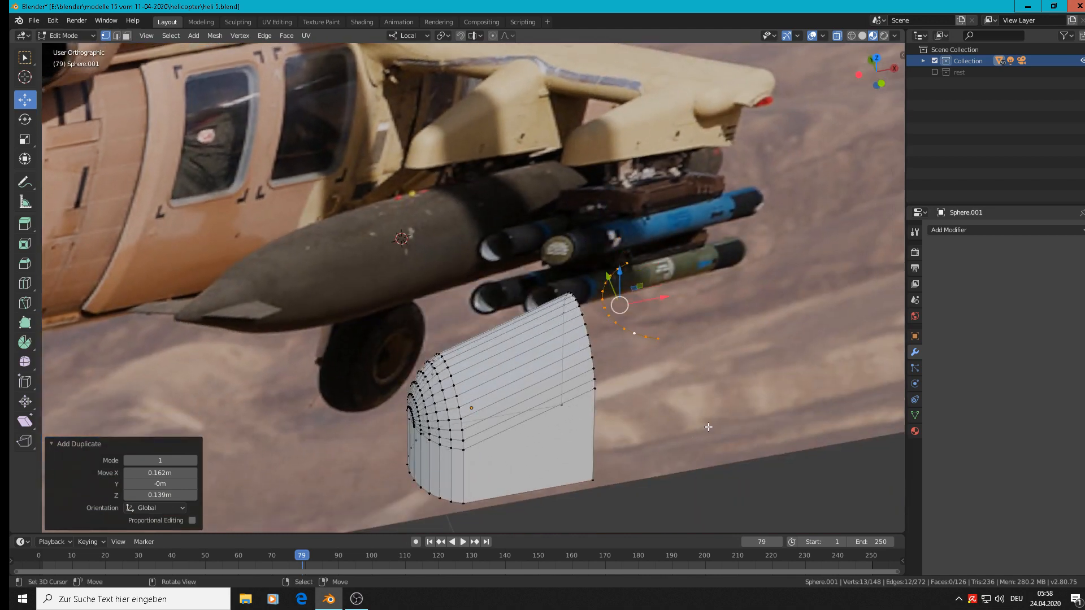
key("r")
key("z")
key("z")
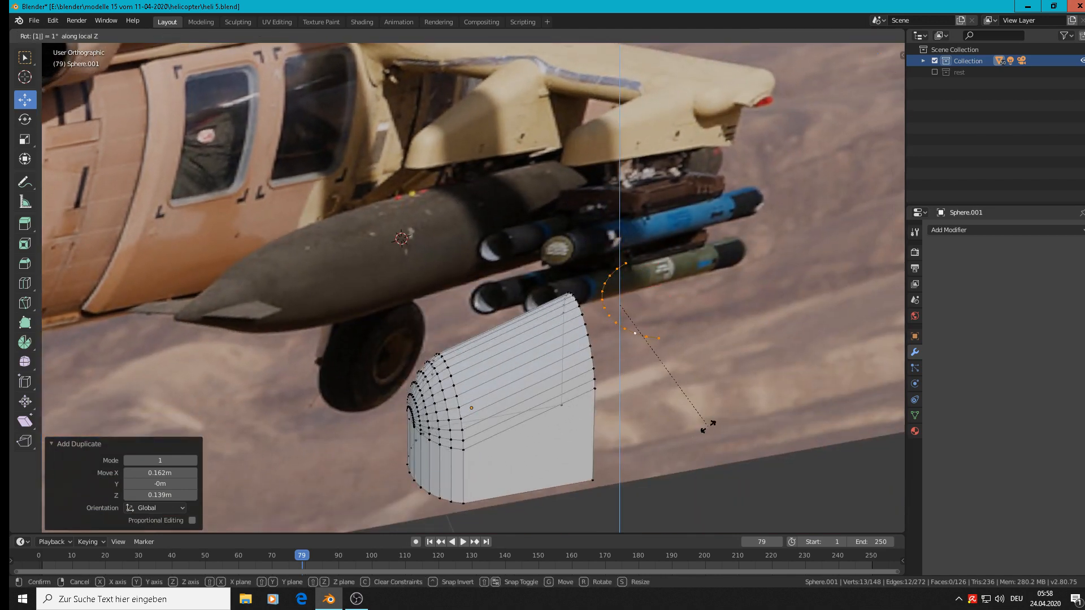
type("180")
key("Return")
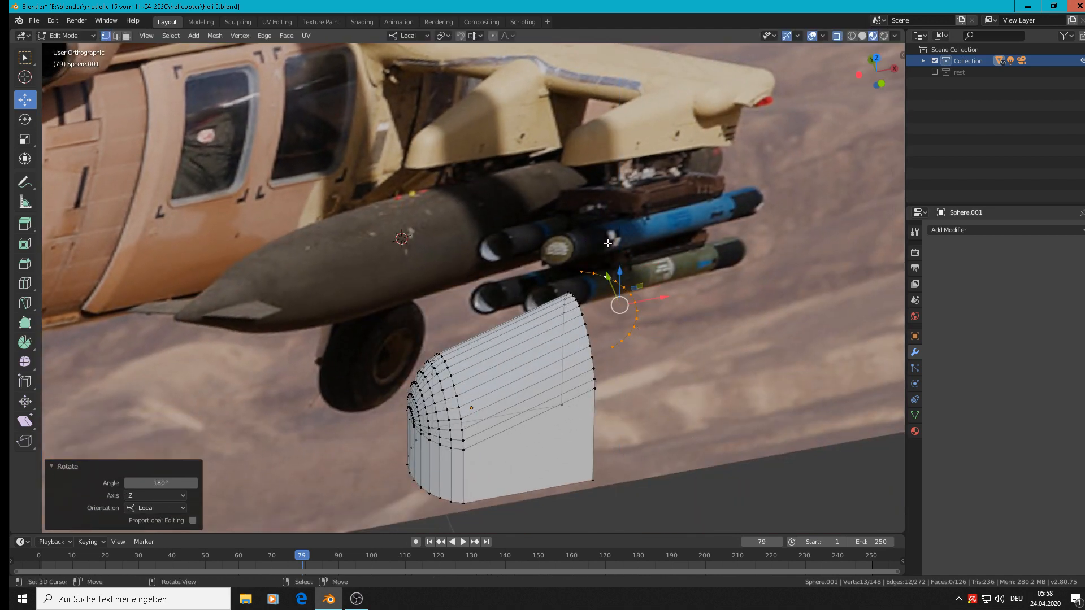
Step: Move the rotated arc 0.0136 m along local X and -0.039 m along local Z
left_click_drag(664, 298, 679, 294)
middle_click_drag(667, 308, 608, 344)
key("g")
key("z")
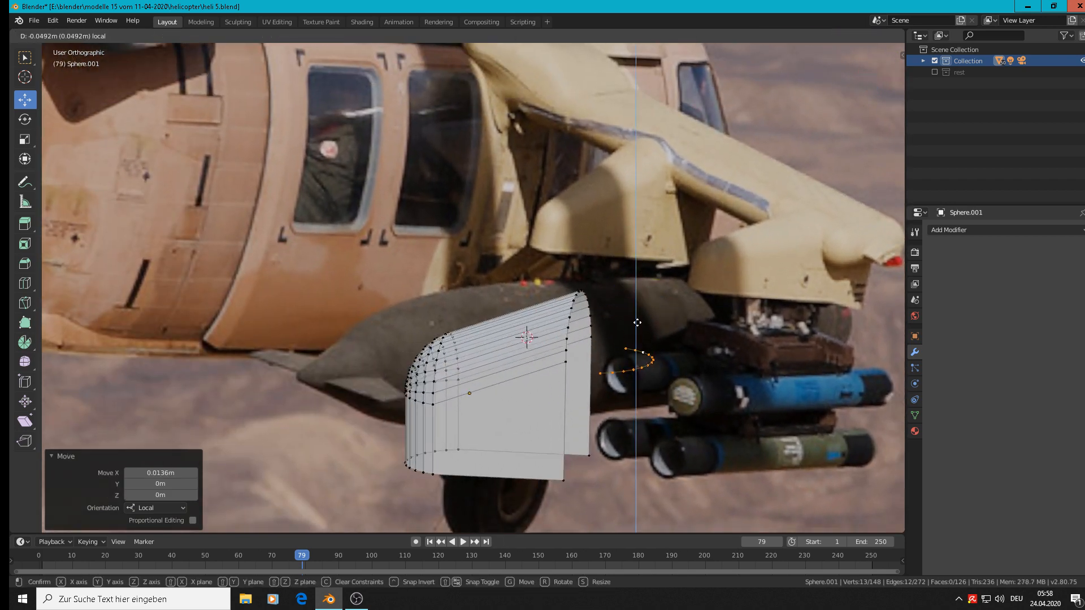
left_click(635, 319)
key("KP_1")
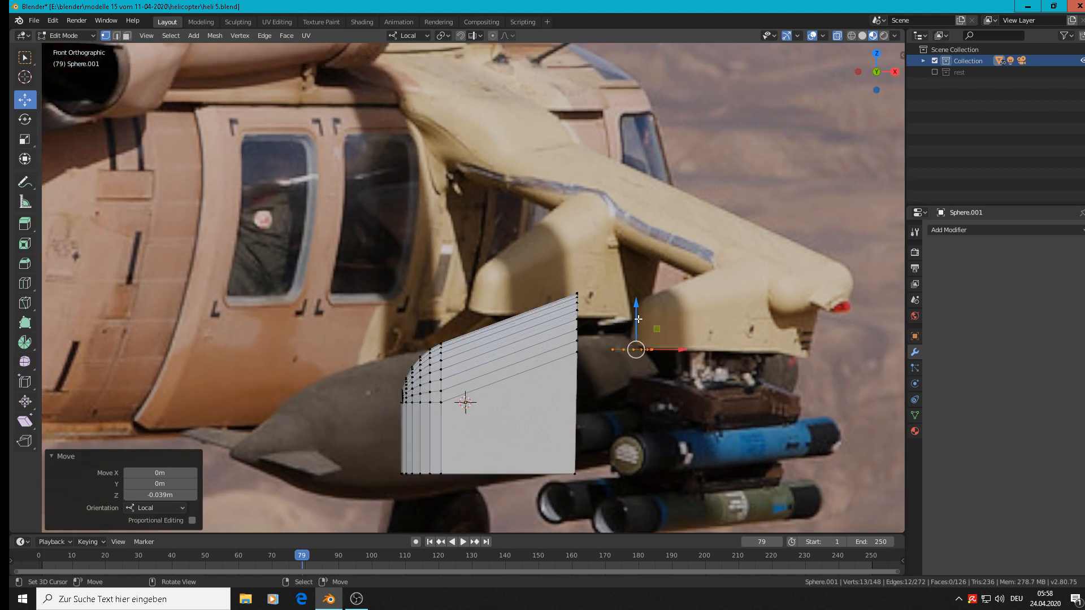
Step: Shift the arc close to the body's open end and extrude it down to the level of the body's lower edge
left_click_drag(636, 306, 635, 310)
left_click_drag(675, 353, 609, 434)
key("e")
right_click(605, 395)
Step: Select the four corner vertices of the near-side gap between the body and the curved wall to bridge it with a face
left_click(585, 473)
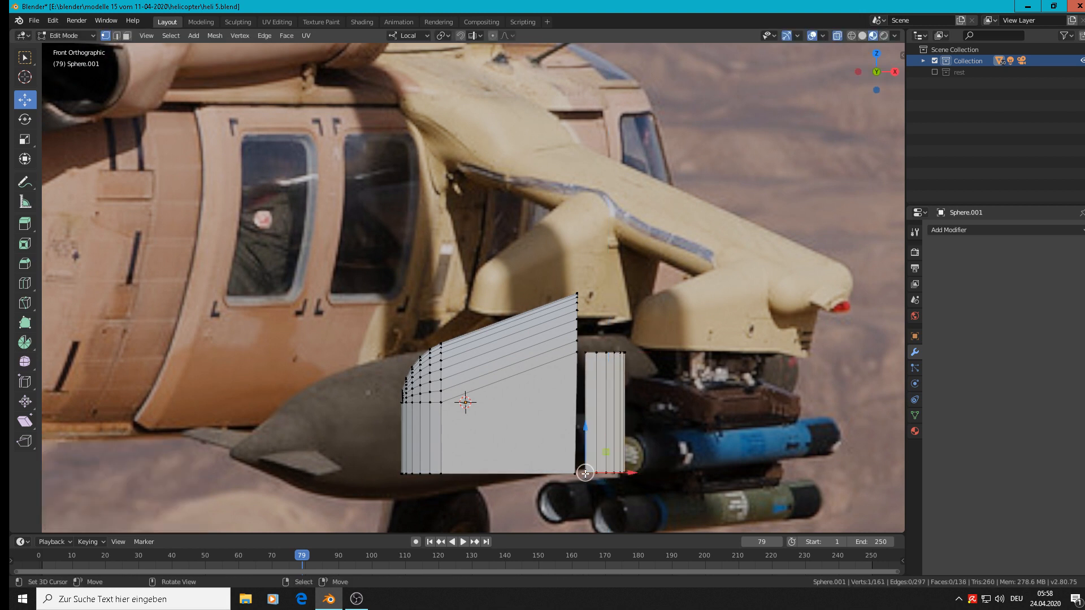
scroll(585, 473, "up", 5)
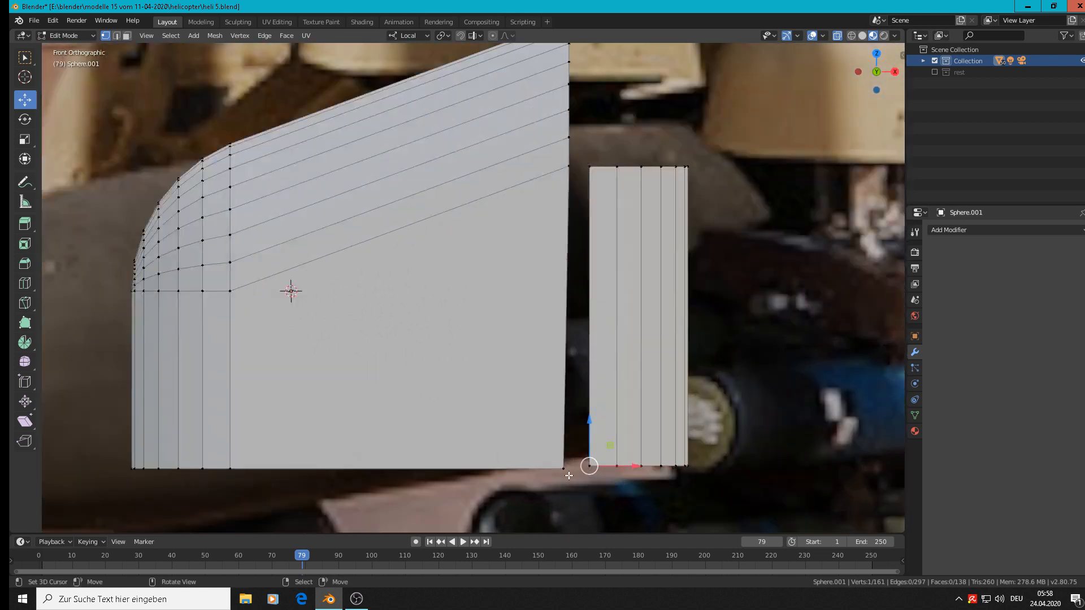
middle_click_drag(568, 475, 519, 325)
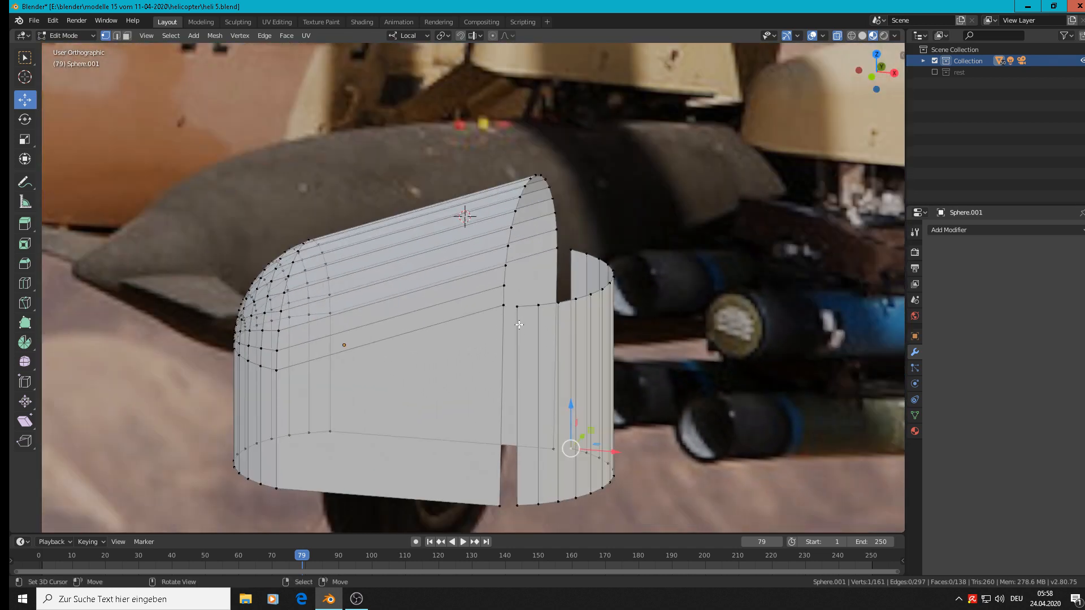
left_click(519, 308, "shift")
left_click(518, 501, "shift")
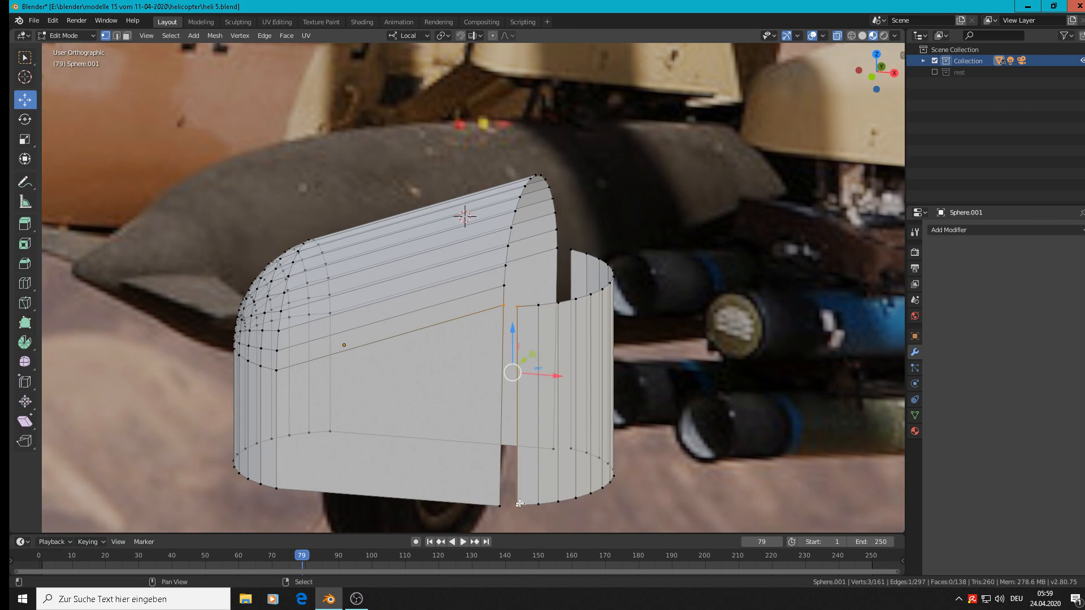
left_click(502, 502, "shift")
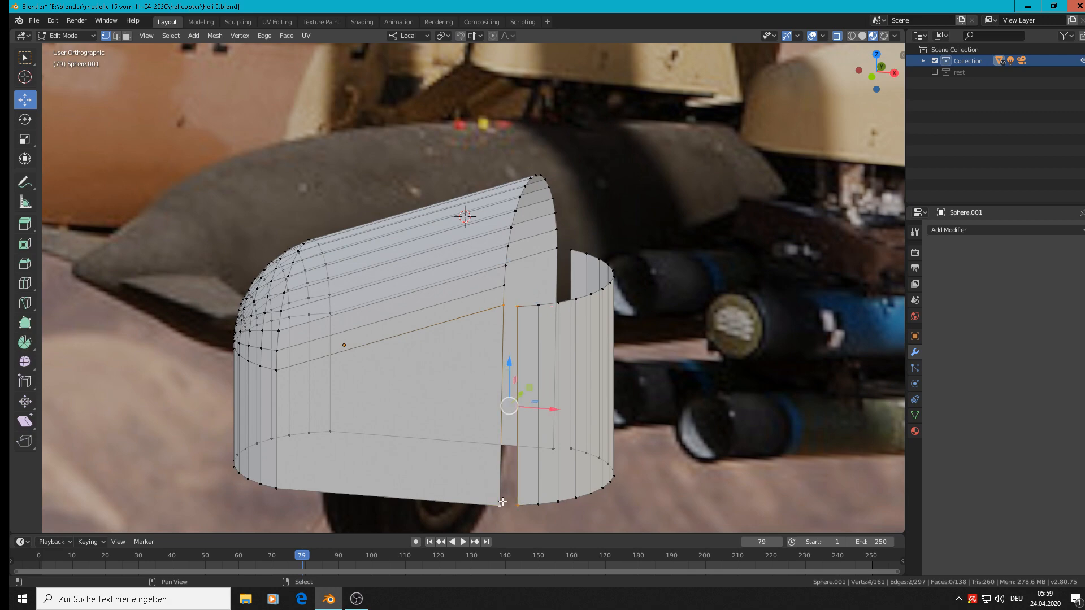
Step: Fill the far-side gap between the body and the curved wall with a face, then clear the selection
right_click(570, 253)
right_click(558, 249, "shift")
middle_click_drag(675, 390, 556, 404)
right_click(564, 426, "shift")
right_click(577, 414, "shift")
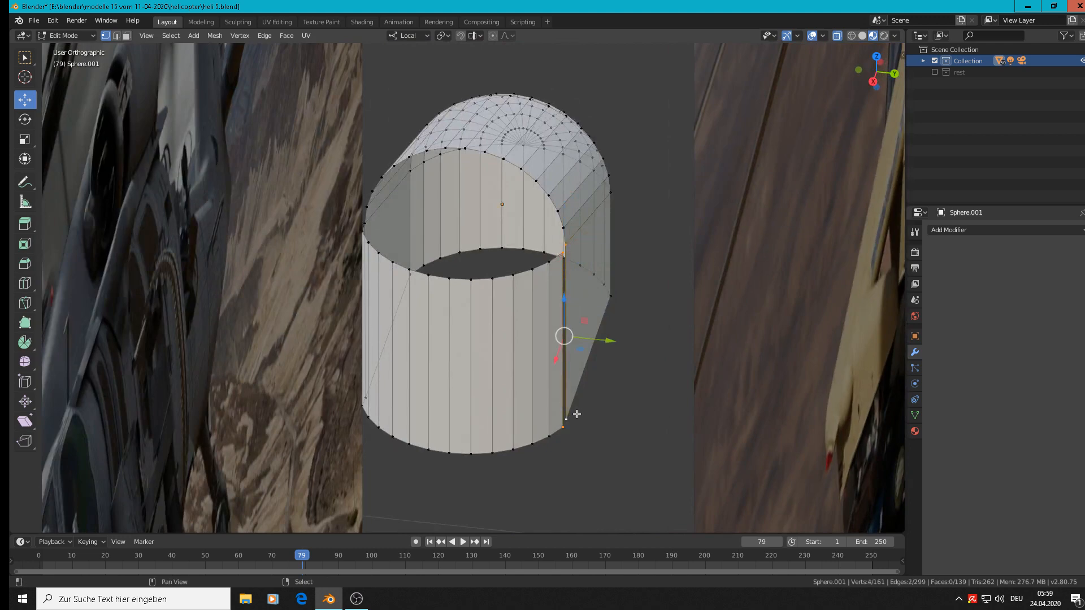
key("f")
middle_click_drag(576, 414, 691, 407)
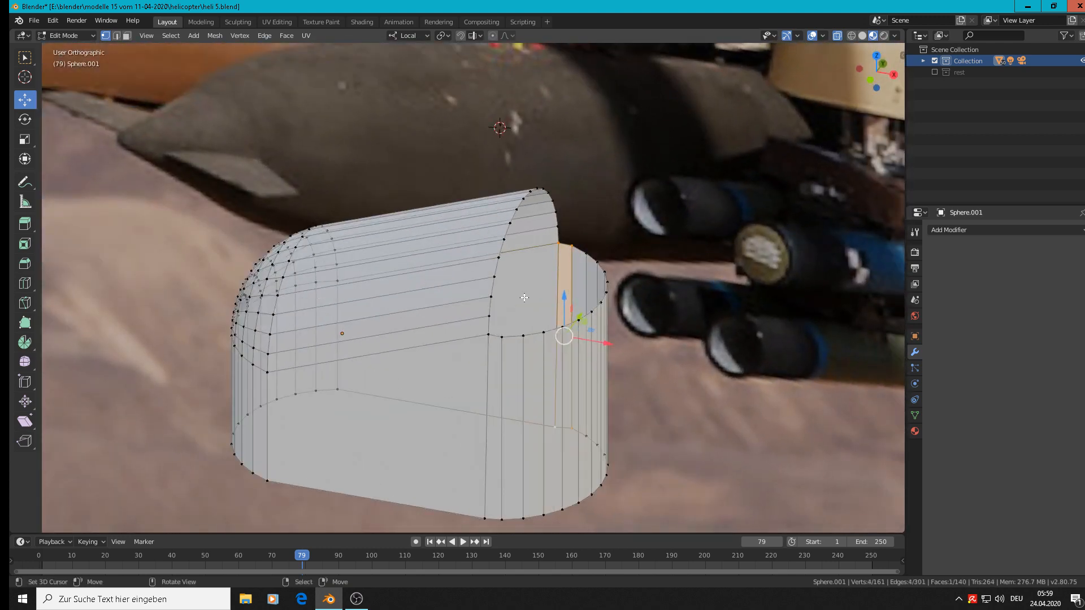
middle_click_drag(562, 386, 608, 400, "shift")
key("alt+a")
scroll(620, 393, "down", 2)
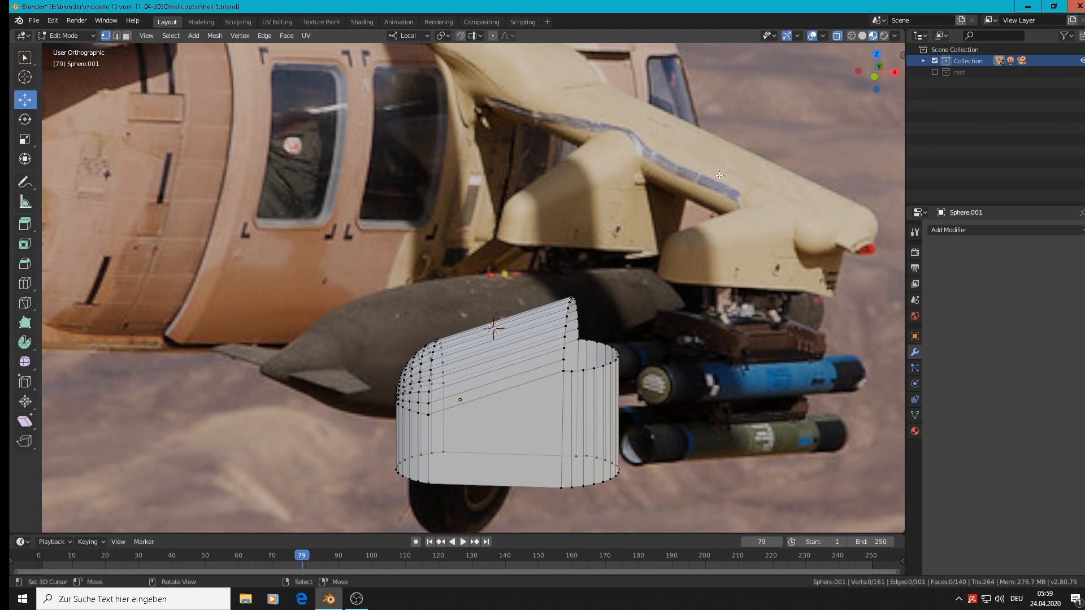
Step: Fill the open boundary loop between the body's arched end and the curved wall's upper rim with triangulated faces
scroll(585, 366, "up", 2)
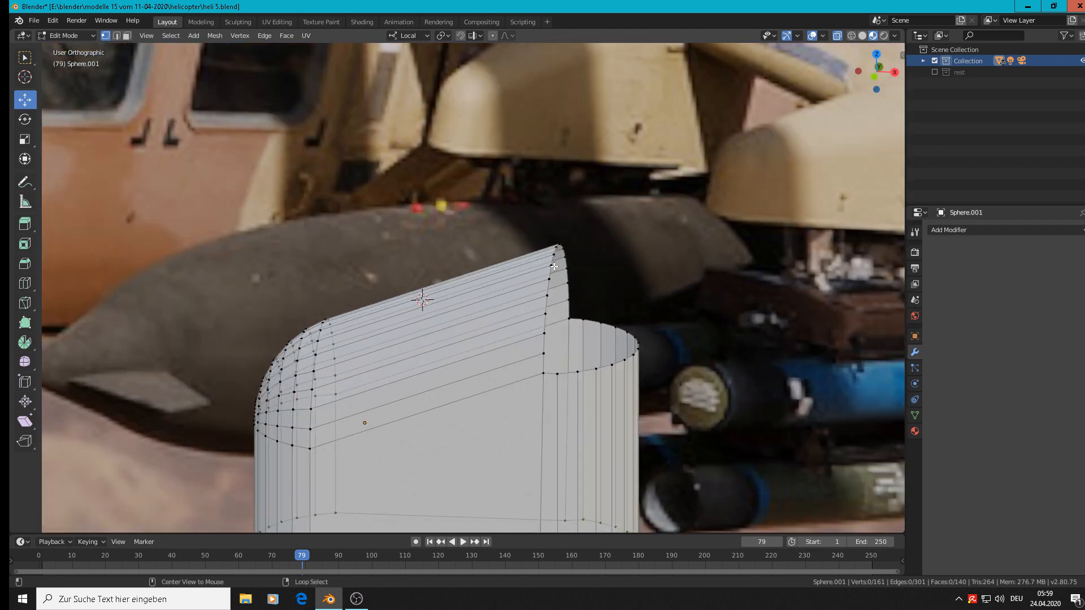
left_click(636, 350, "alt")
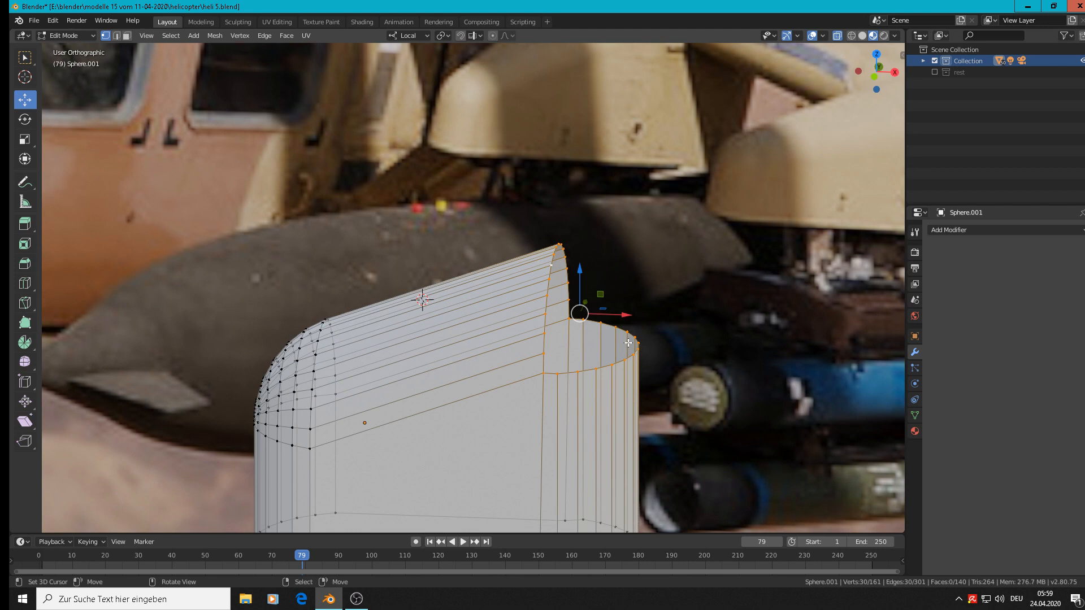
key("alt+f")
key("Tab")
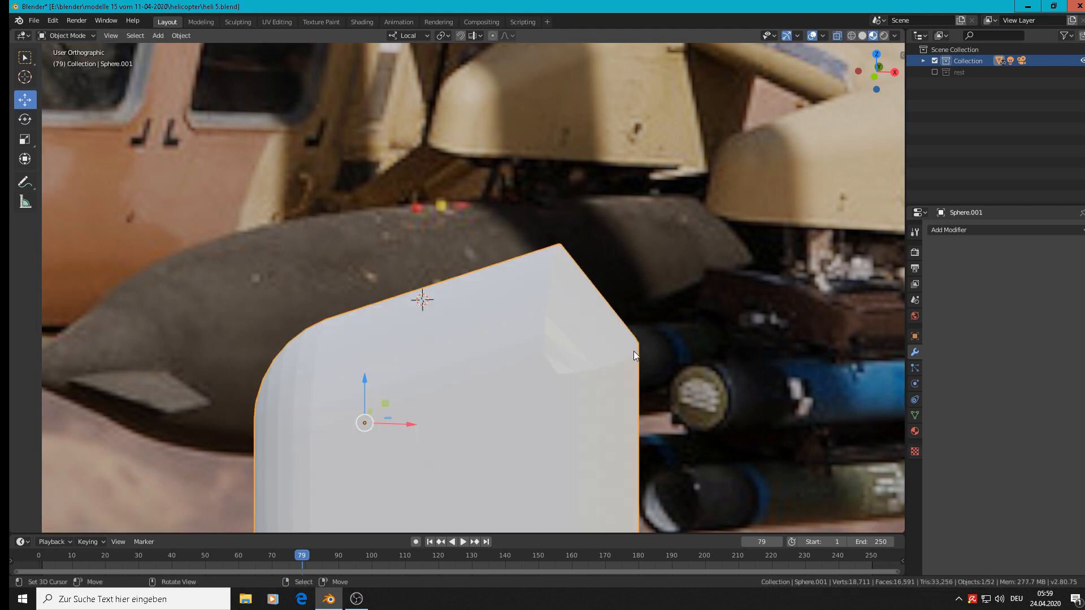
scroll(632, 351, "down", 3)
key("Tab")
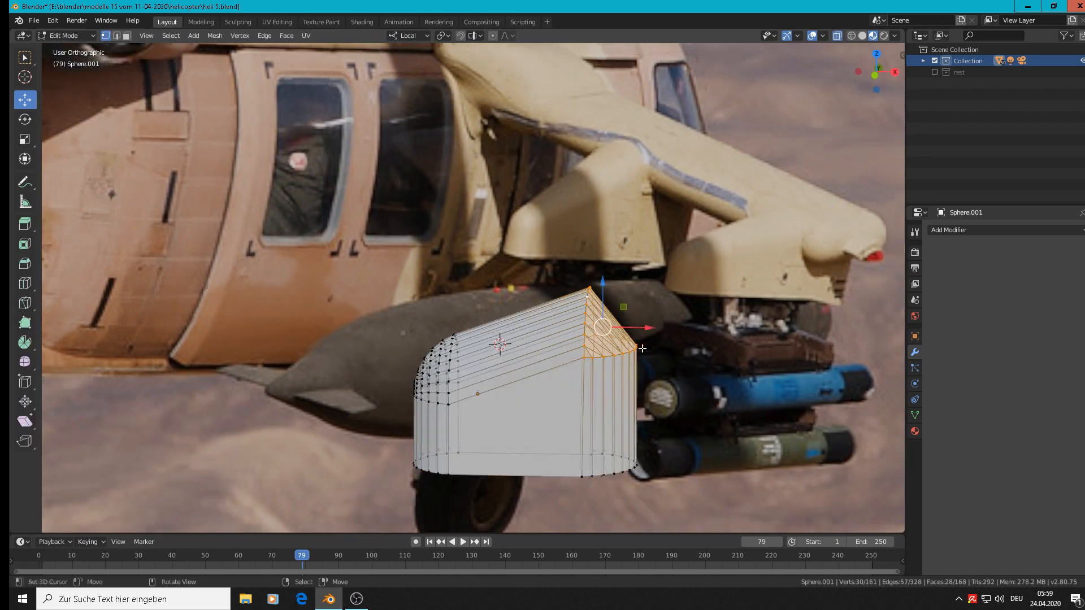
middle_click_drag(658, 324, 564, 374)
scroll(575, 337, "up", 3)
scroll(585, 346, "up", 3)
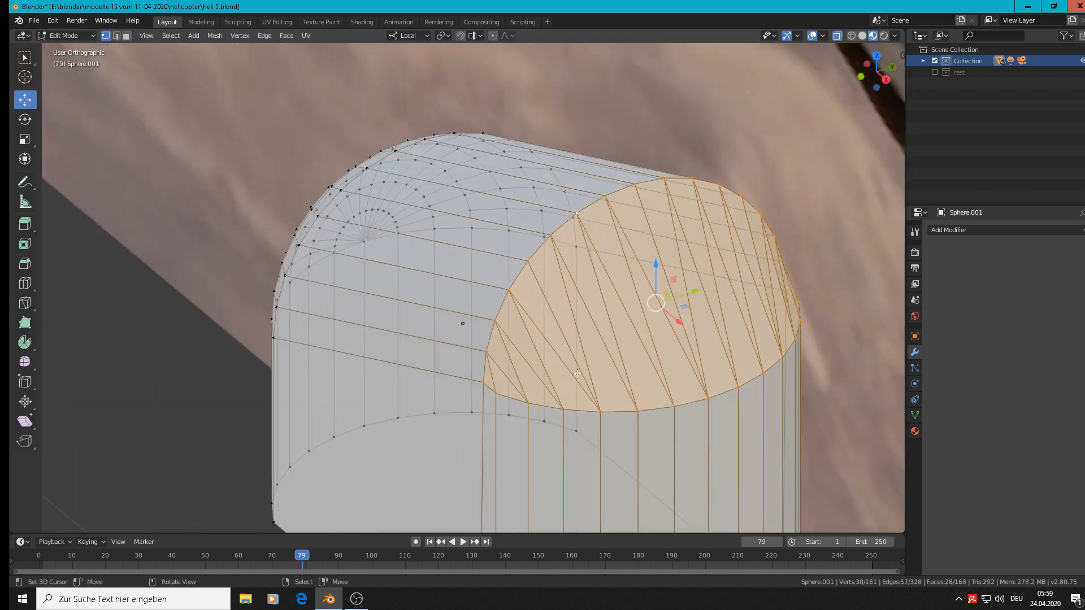
middle_click_drag(592, 302, 715, 202)
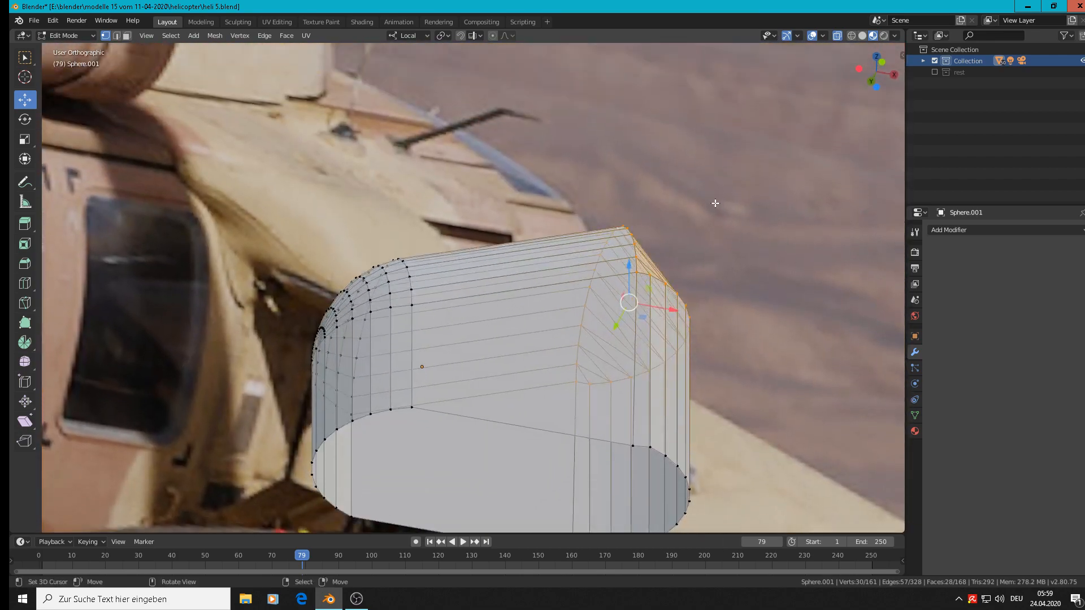
Step: Leave mesh editing and apply smooth shading to the mount body
scroll(594, 367, "down", 3)
middle_click_drag(608, 401, 634, 415)
key("Tab")
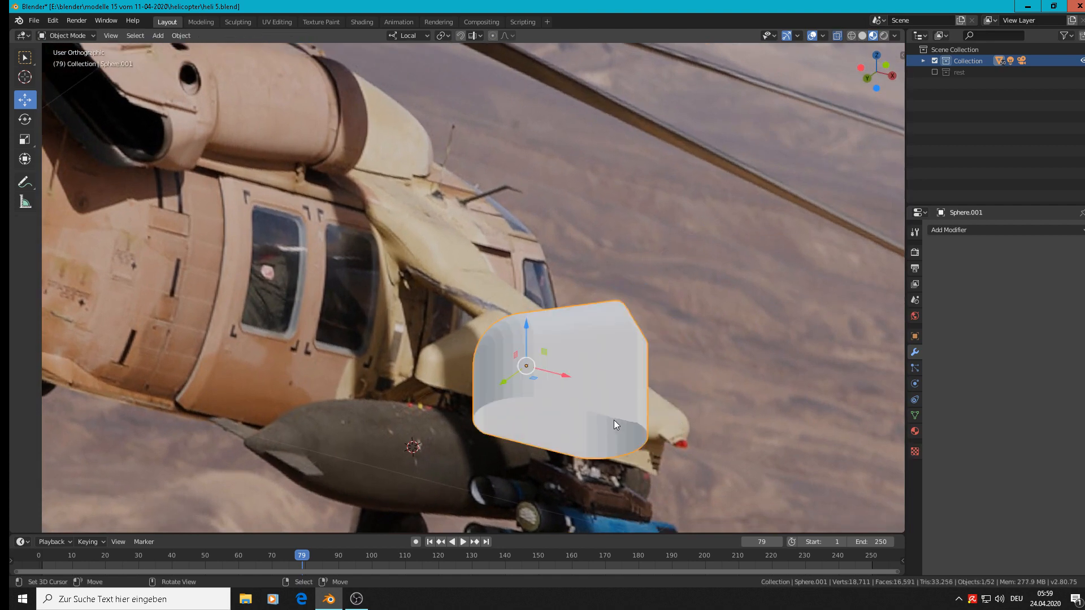
left_click(182, 36)
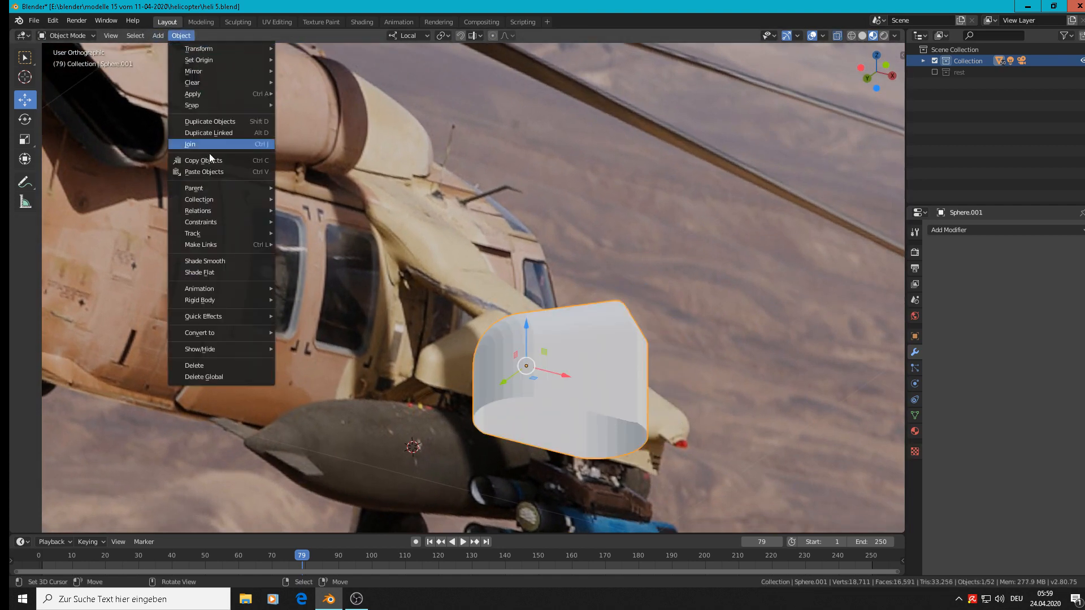
left_click(242, 262)
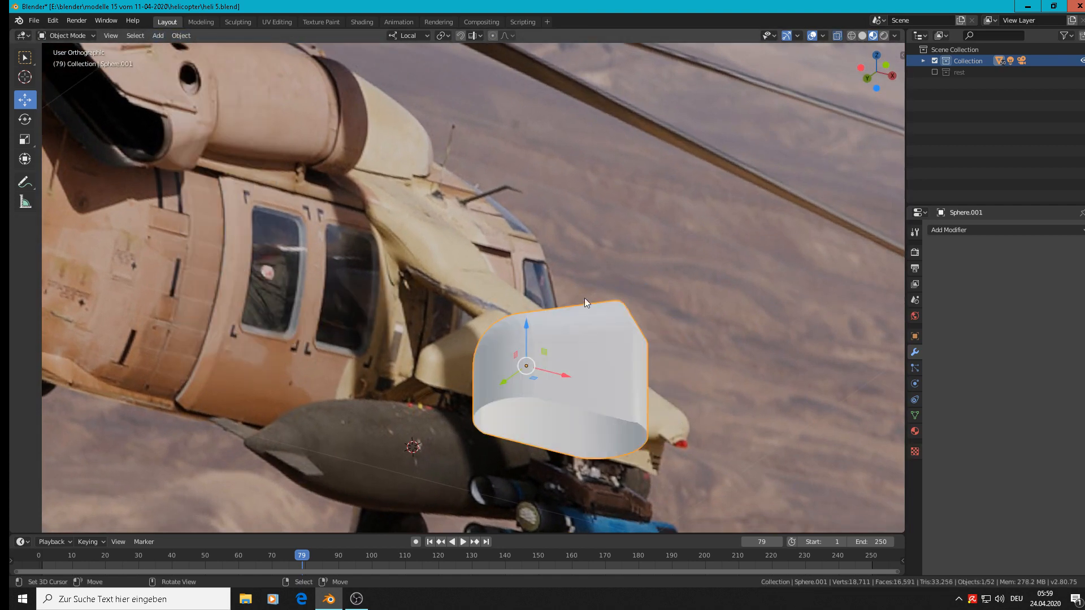
middle_click_drag(584, 297, 550, 371)
Step: Move the mount body -0.251 m along its local X axis in the front view
key("KP_1")
scroll(595, 288, "up", 3)
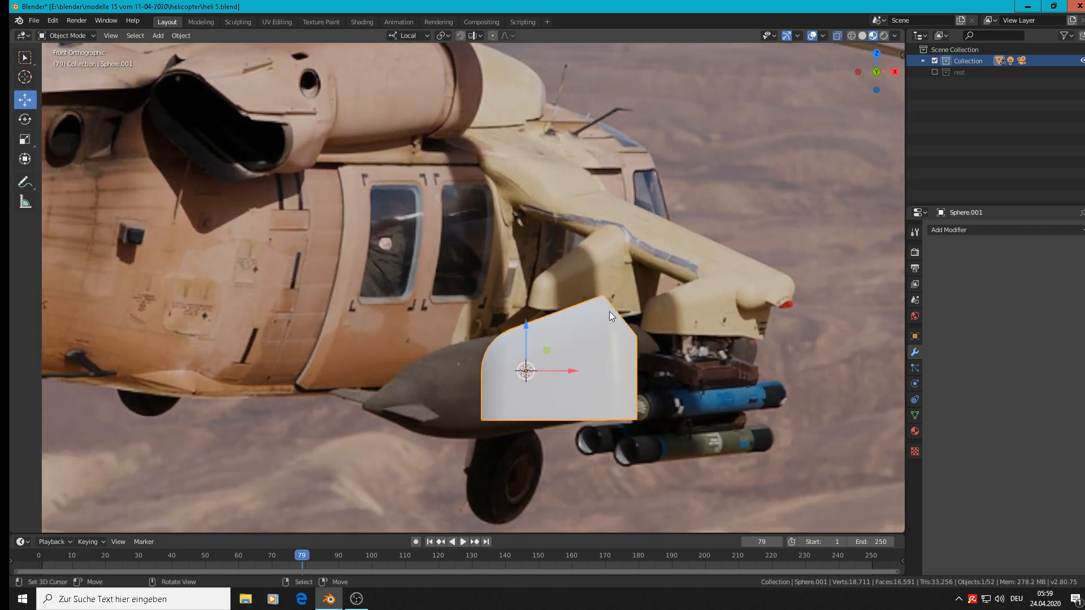
left_click_drag(569, 370, 399, 354)
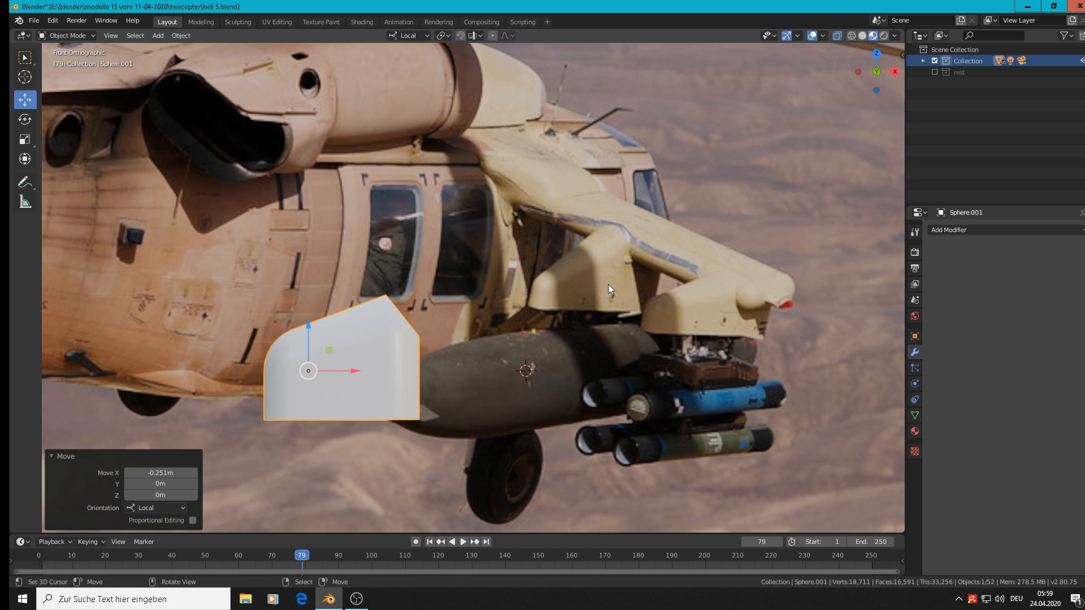
Step: Lengthen the mount body by moving all vertices of its curved-wall end 0.0568 m along local X
key("Tab")
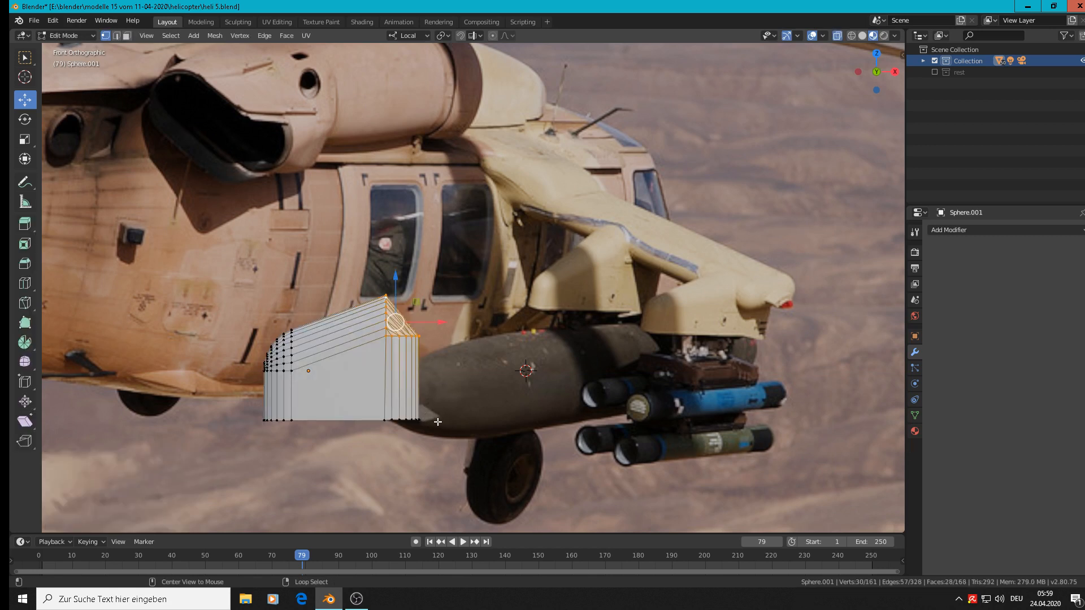
key("alt+a")
key("b")
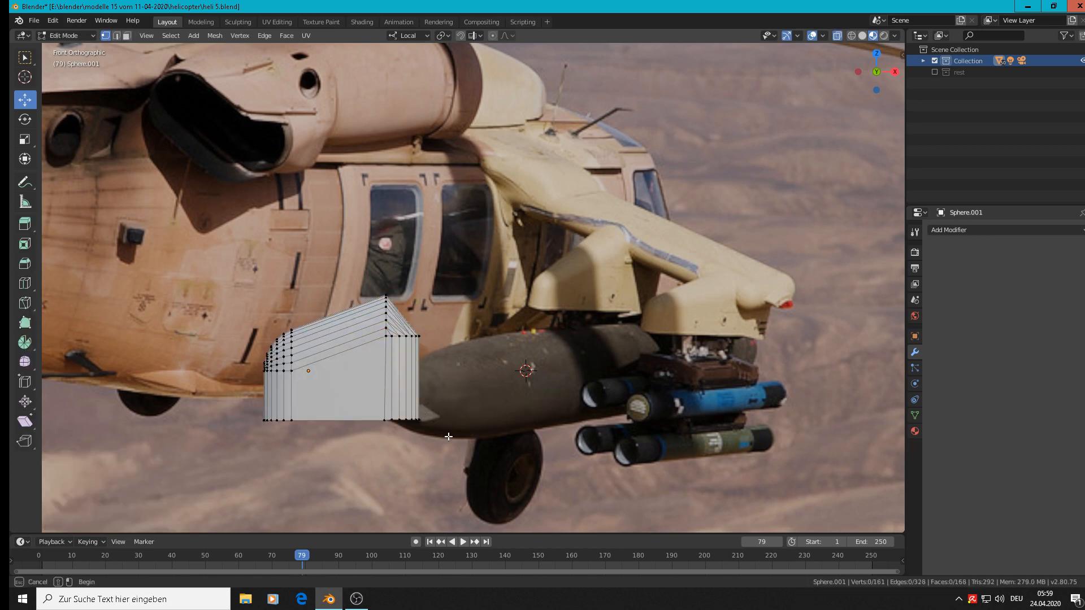
left_click_drag(448, 438, 362, 242)
left_click_drag(442, 355, 490, 360)
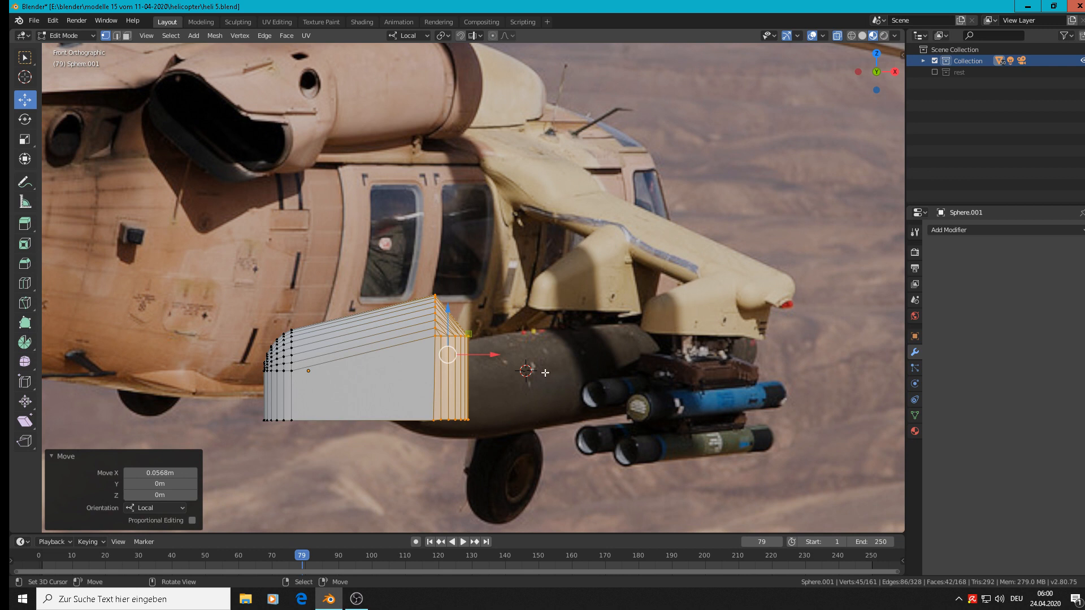
key("Tab")
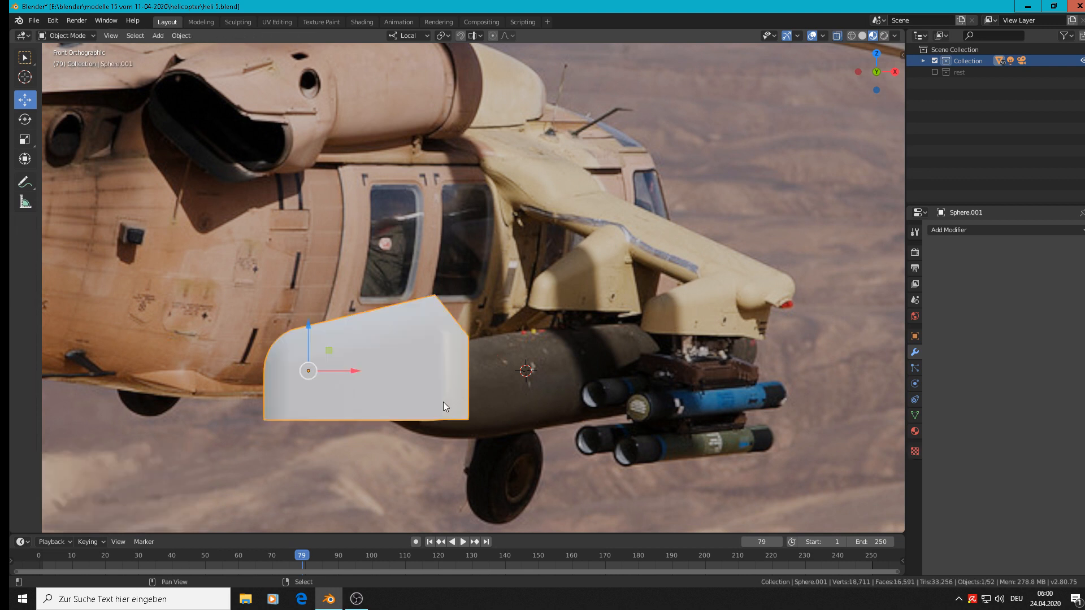
Step: Duplicate the mount body and place the copy directly below the original in the front view
middle_click_drag(443, 402, 473, 306, "shift")
key("shift+d")
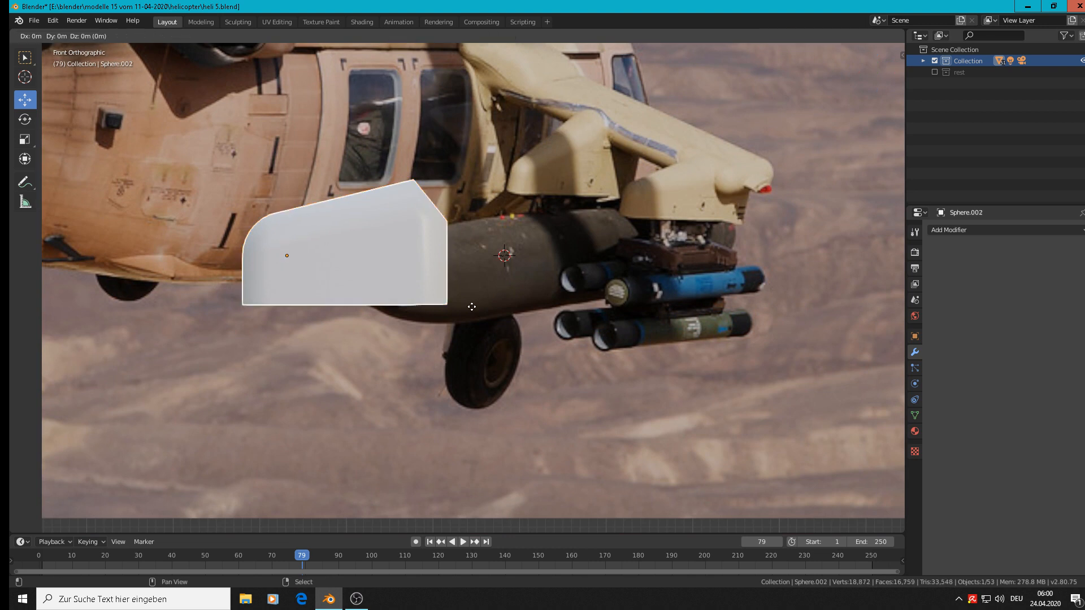
key("Escape")
key("g")
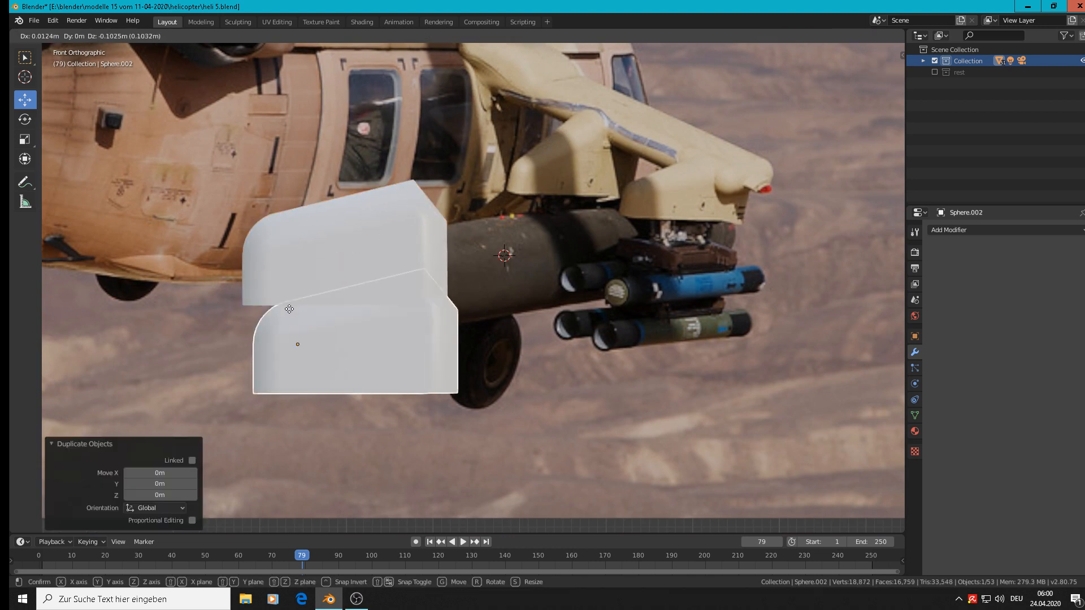
left_click(339, 361)
Step: Lower the peak and upper rim vertices at the copy's curved-wall end to flatten its sloping top
key("Tab")
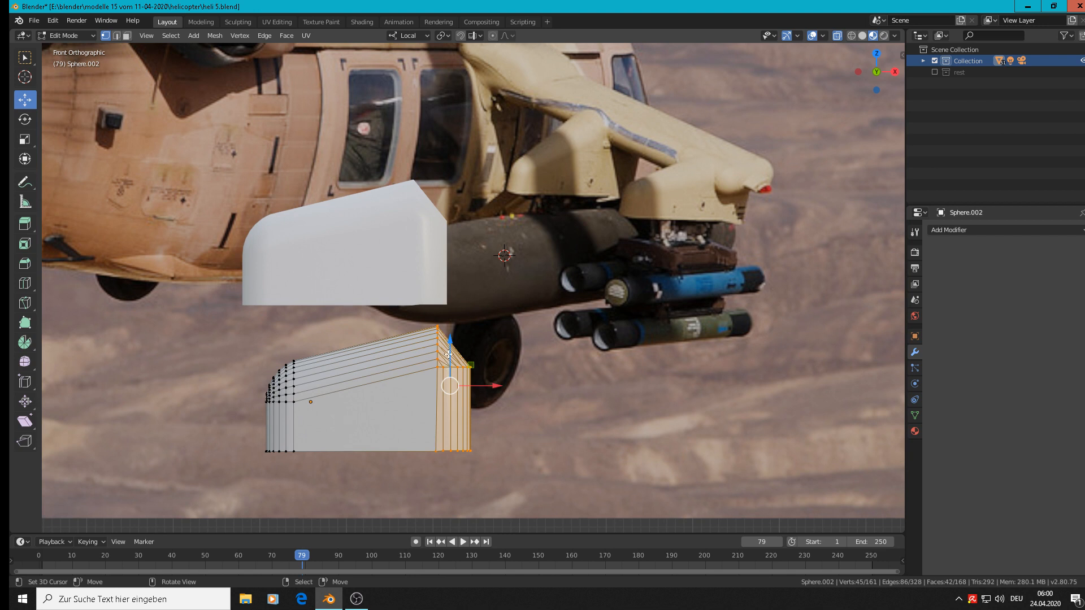
left_click(553, 369)
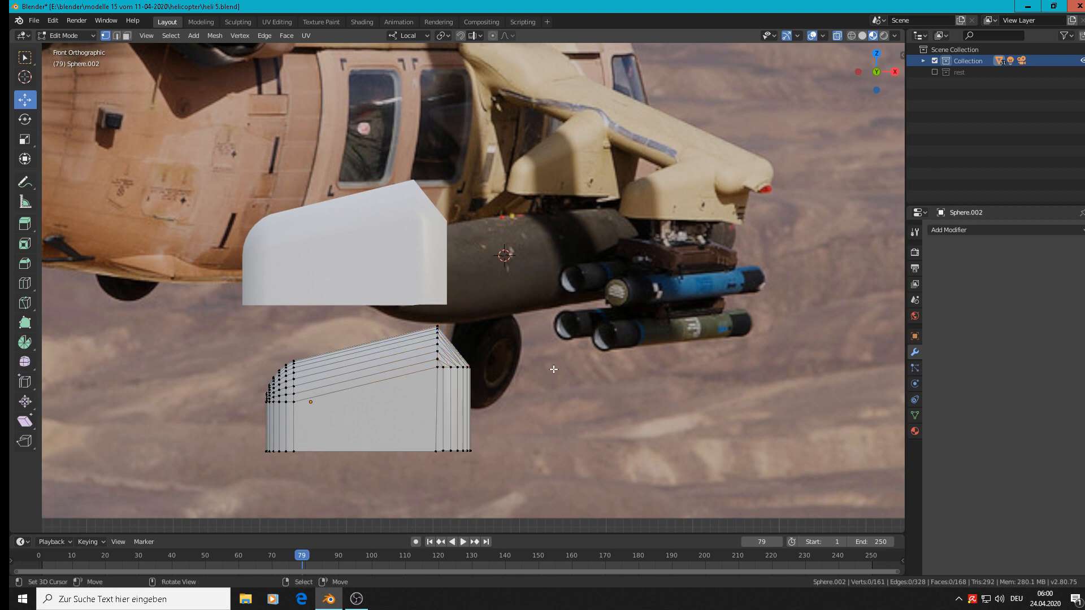
left_click_drag(431, 309, 473, 366)
left_click_drag(444, 313, 448, 327)
left_click(538, 438)
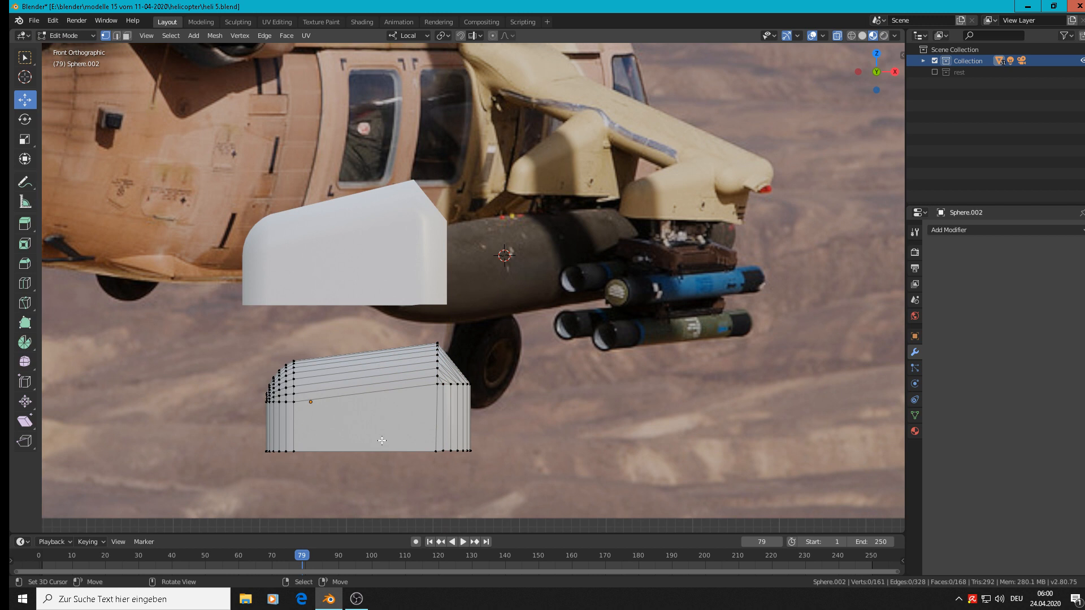
Step: Select the copy's bottom-edge vertices and raise them 0.0333 m along local Z
key("b")
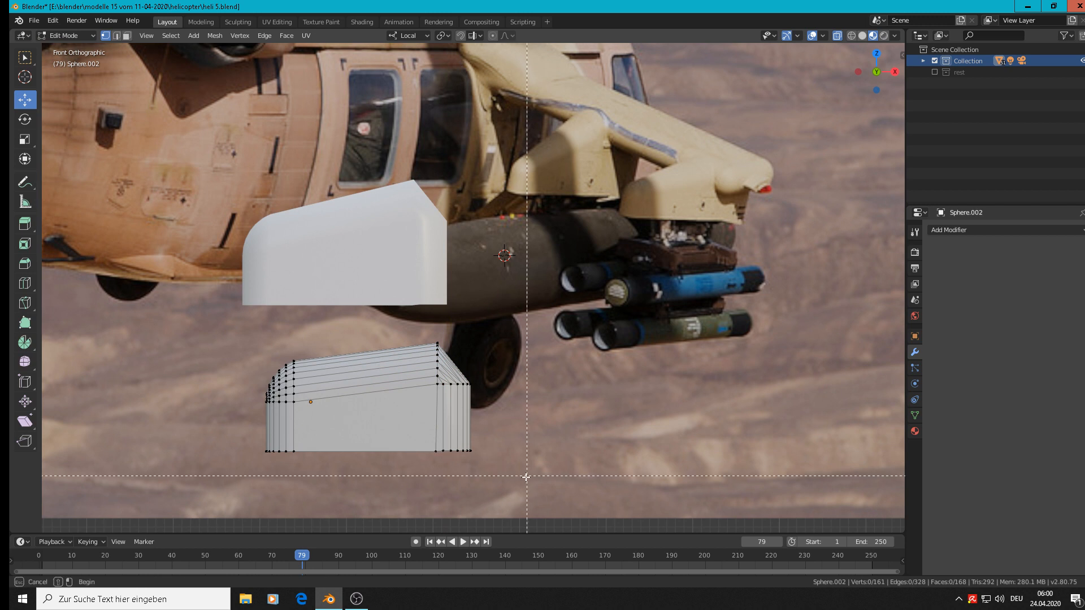
left_click_drag(525, 460, 215, 412)
left_click_drag(374, 406, 380, 376)
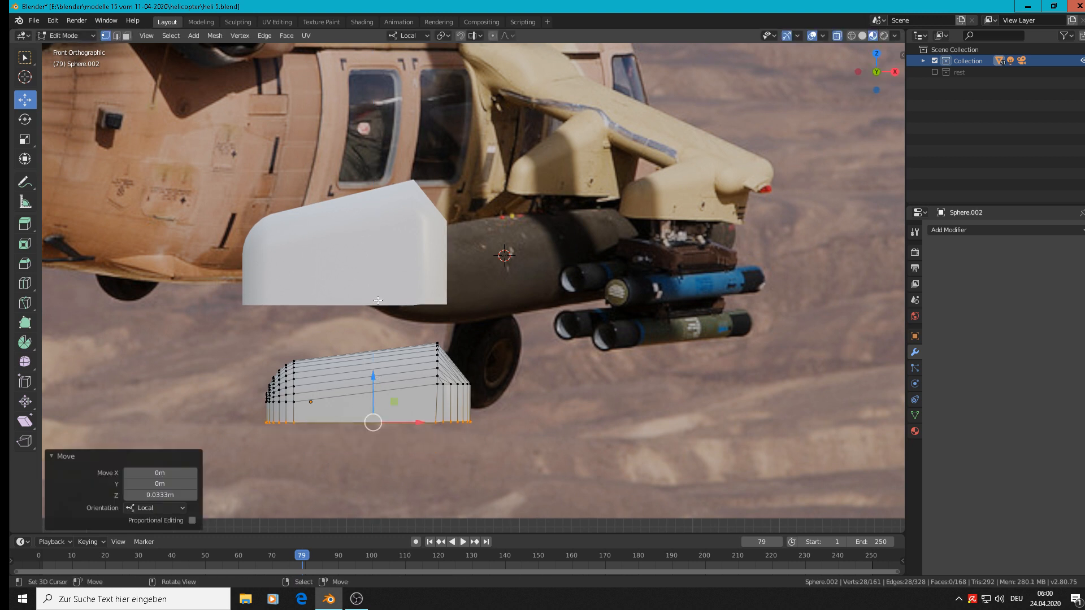
key("Tab")
Step: Select the original mount's bottom-edge vertices and raise them to reduce its height
left_click(376, 280)
key("Tab")
key("alt+a")
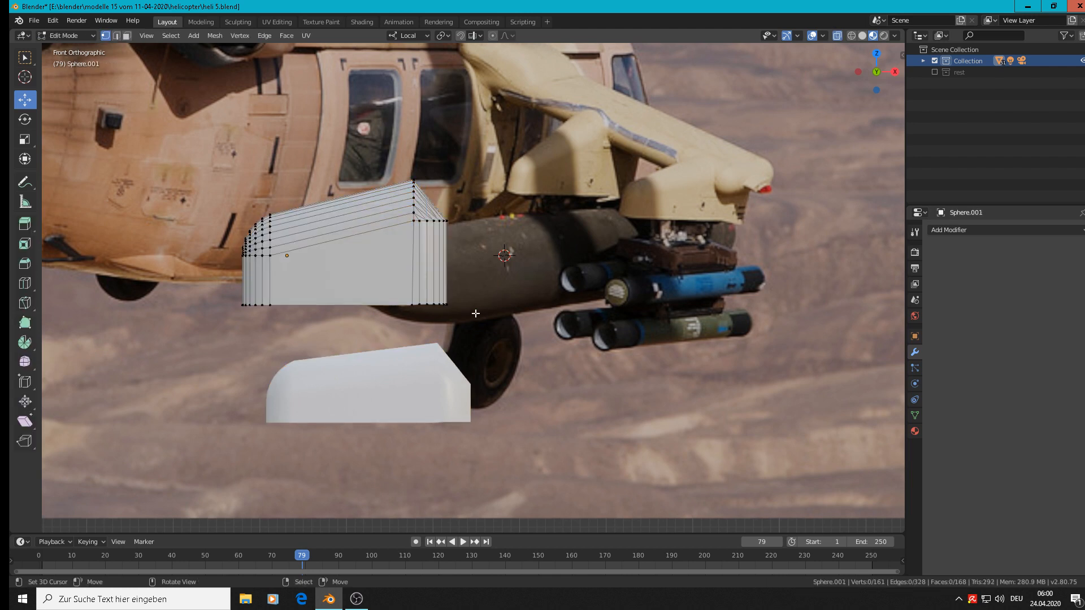
key("c")
left_click_drag(448, 305, 432, 305)
left_click_drag(241, 307, 296, 301)
key("Escape")
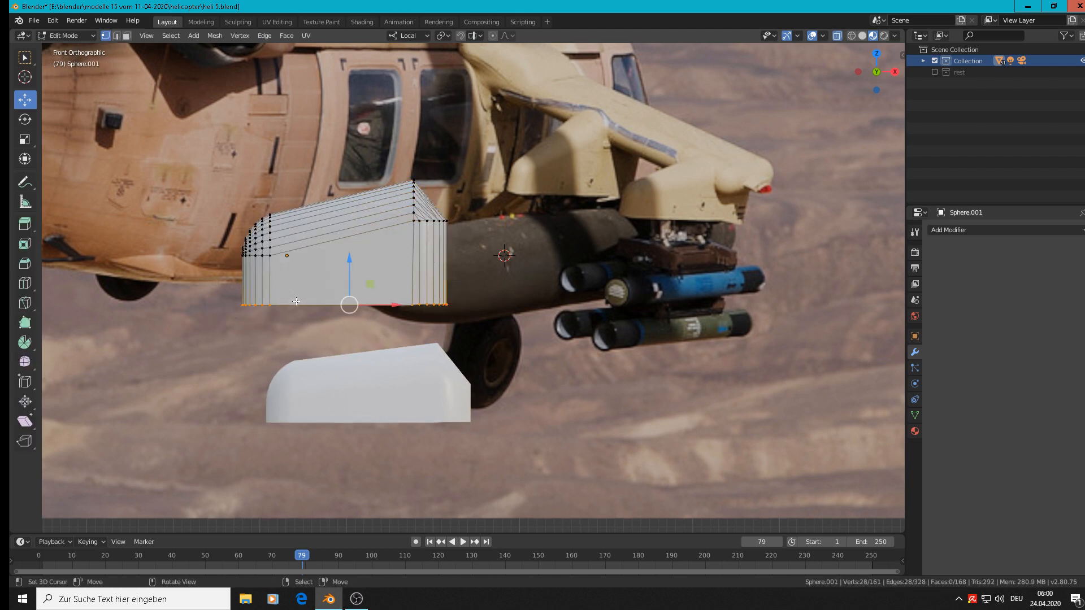
left_click_drag(349, 266, 352, 239)
key("Tab")
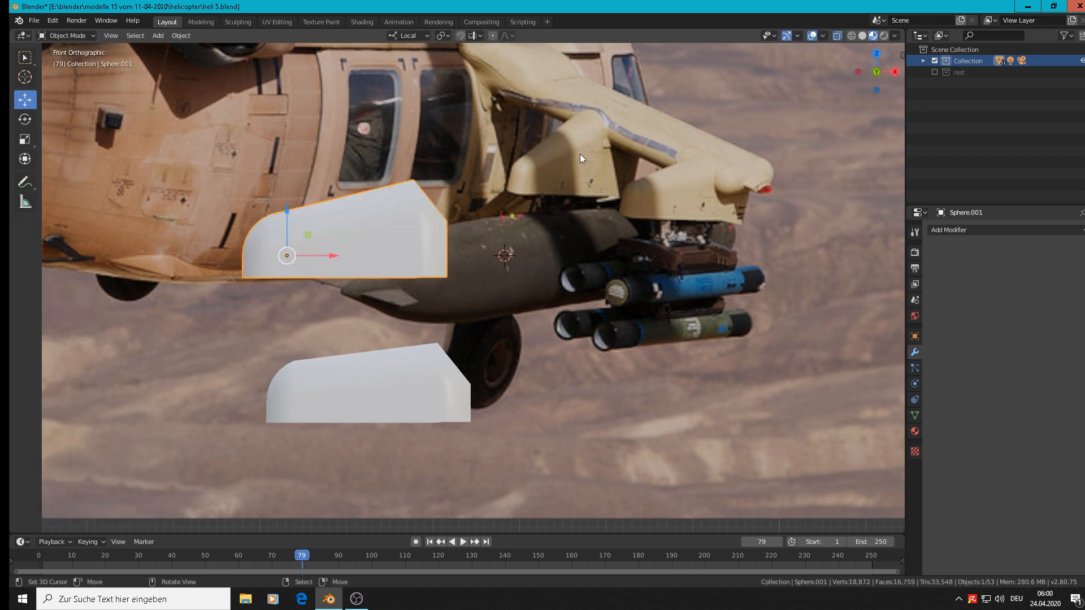
Step: Shorten the original mount by moving its whole curved-wall end -0.015 m along local X
key("Tab")
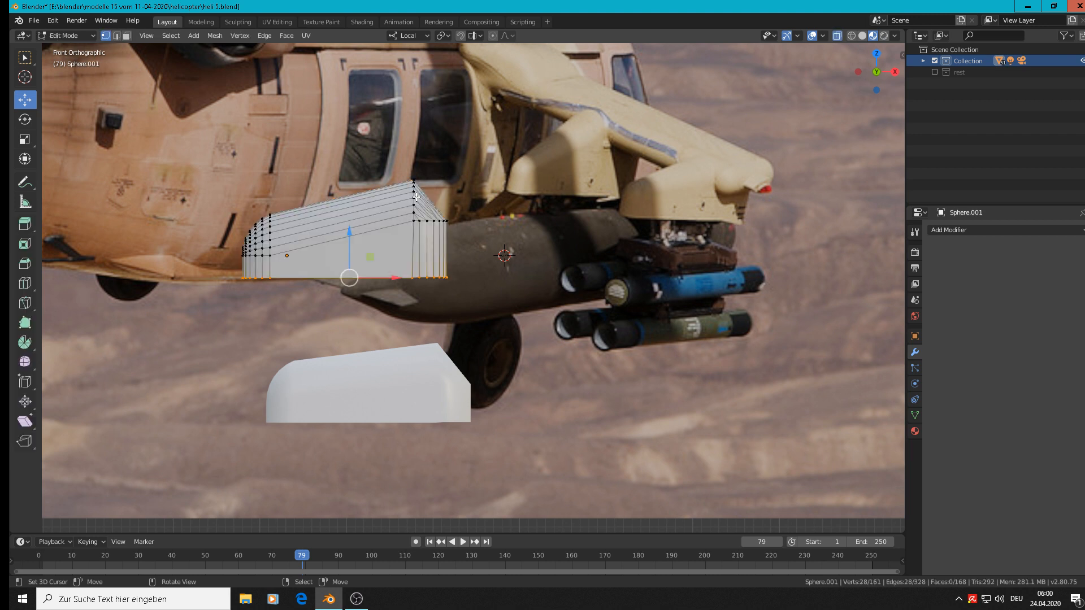
key("alt+a")
key("c")
mouse_move(415, 173)
left_mouse_down()
mouse_move(426, 278)
mouse_move(451, 225)
mouse_move(435, 244)
mouse_move(461, 231)
mouse_move(452, 233)
left_mouse_up()
right_click(434, 246)
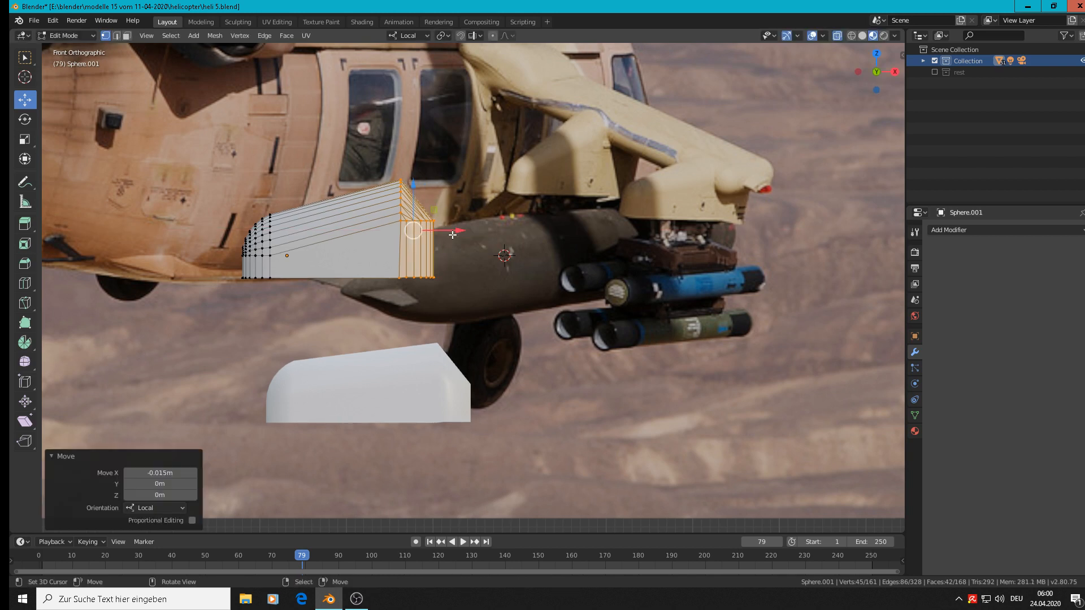
key("Tab")
Step: Raise the peak and upper rim vertices of the original mount's curved-wall end 0.0196 m along local Z
key("Tab")
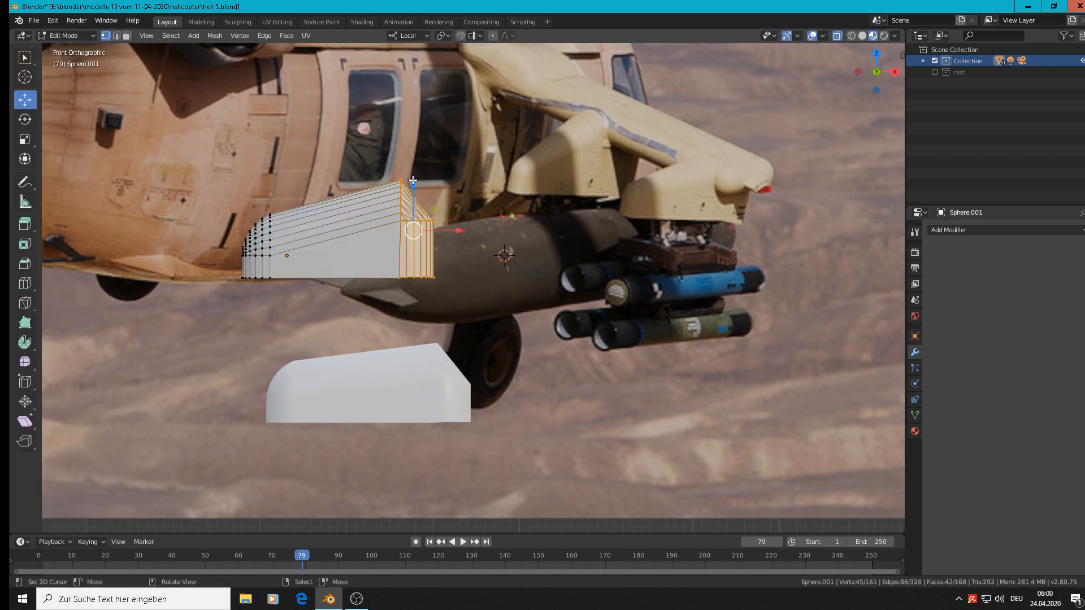
key("x")
key("Escape")
key("alt+a")
key("c")
left_click_drag(401, 190, 433, 221)
key("Escape")
left_click_drag(409, 163, 411, 149)
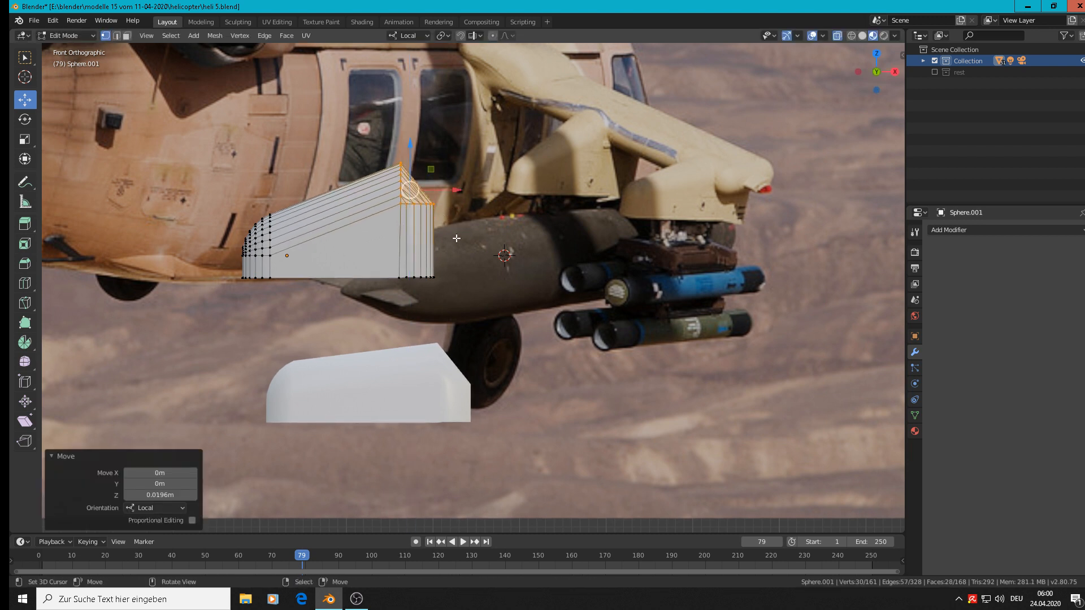
key("Tab")
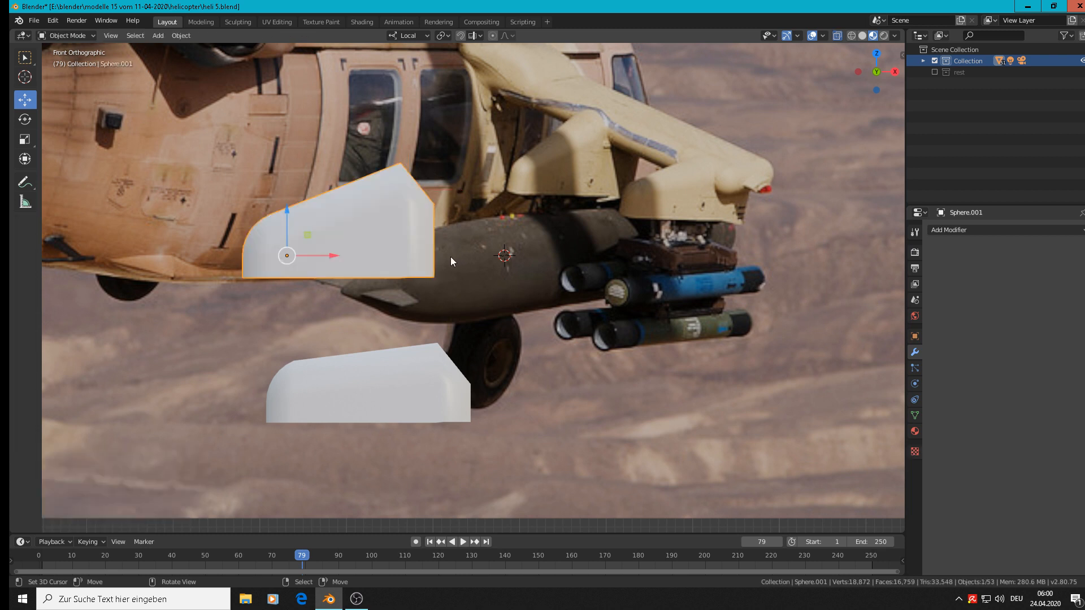
Step: Move the original mount -0.151 m in local Z and 0.0261 m in local X to overlap the lower copy
left_click_drag(287, 220, 287, 351)
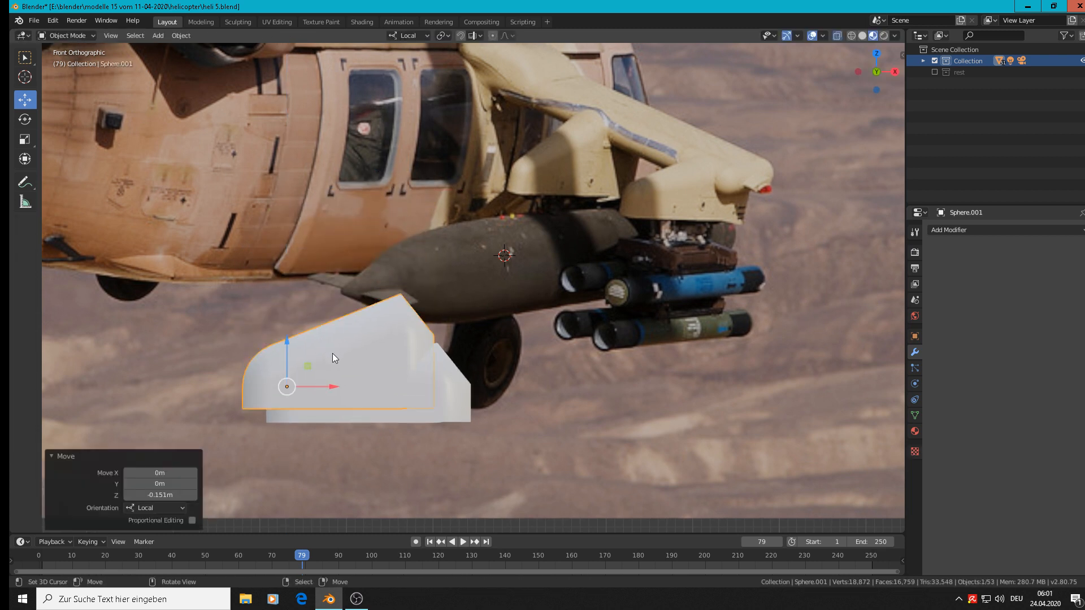
left_click_drag(335, 388, 358, 387)
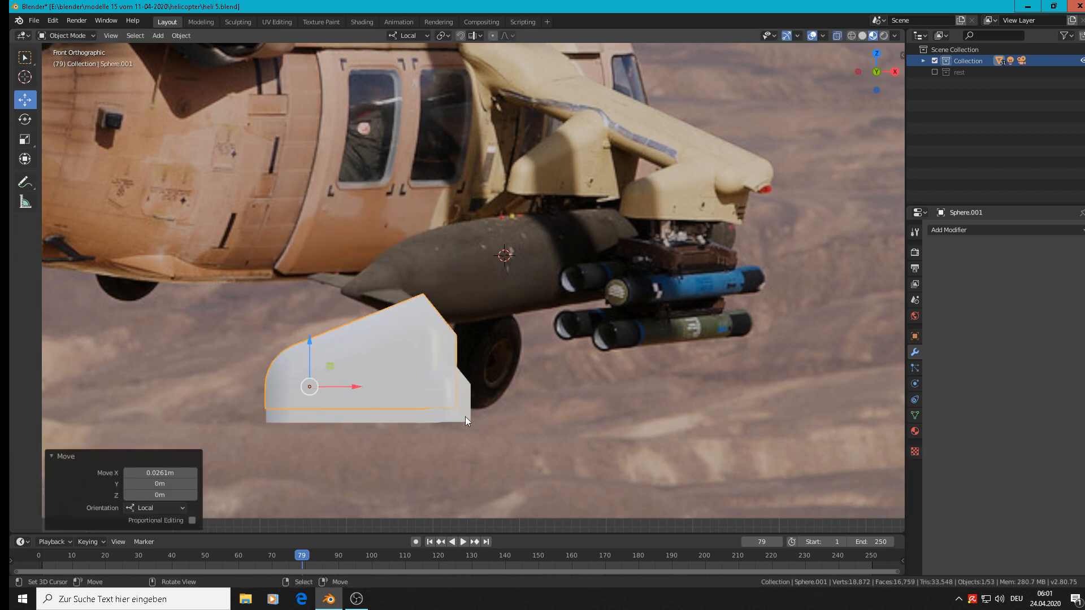
Step: Shift the lower copy's curved-wall end along local X to match the length of the taller mount
right_click(480, 418)
right_click(466, 411)
key("Tab")
key("alt+a")
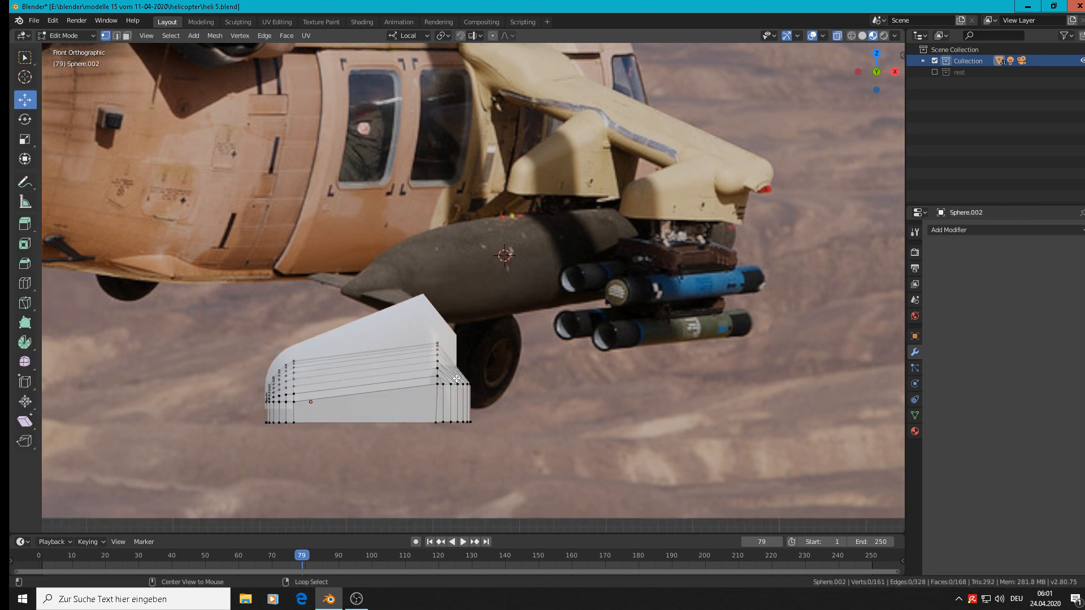
key("c")
mouse_move(443, 343)
left_mouse_down()
mouse_move(464, 417)
mouse_move(445, 415)
left_mouse_up()
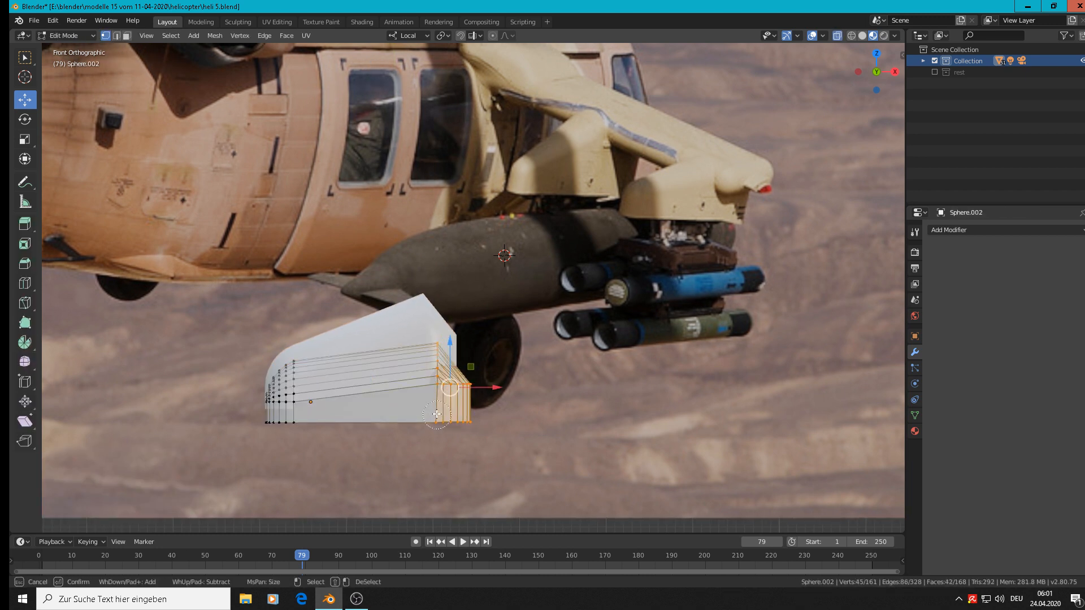
key("Escape")
left_click_drag(494, 388, 478, 390)
key("Tab")
Step: Move the lower copy sideways along local Y, clear of the taller mount, and view both mounts end-on
scroll(457, 388, "down", 4)
middle_click_drag(457, 384, 480, 382)
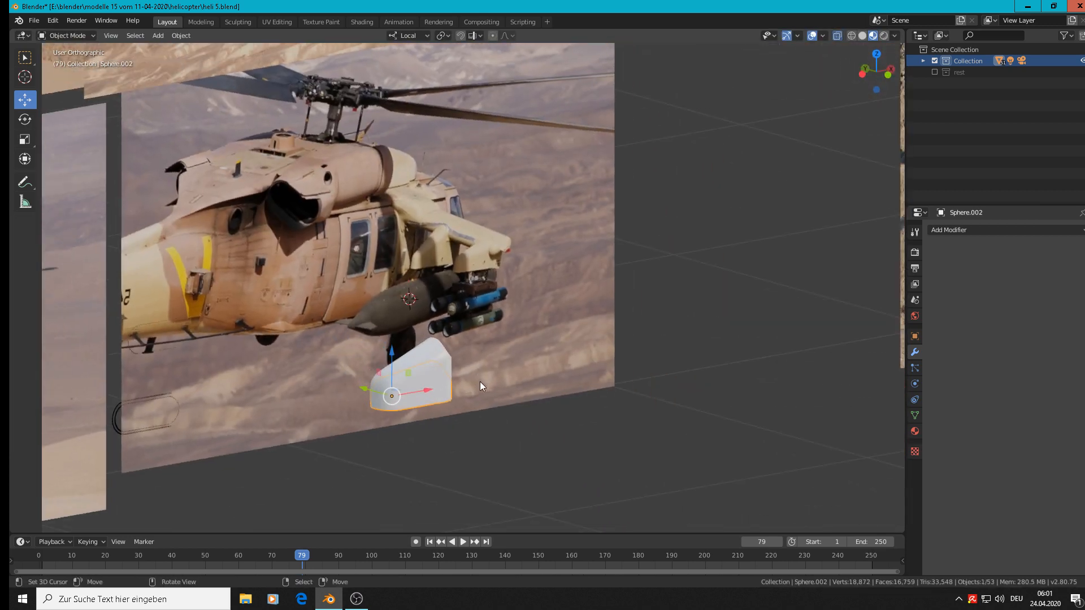
left_click_drag(372, 391, 435, 408)
right_click(415, 360, "shift")
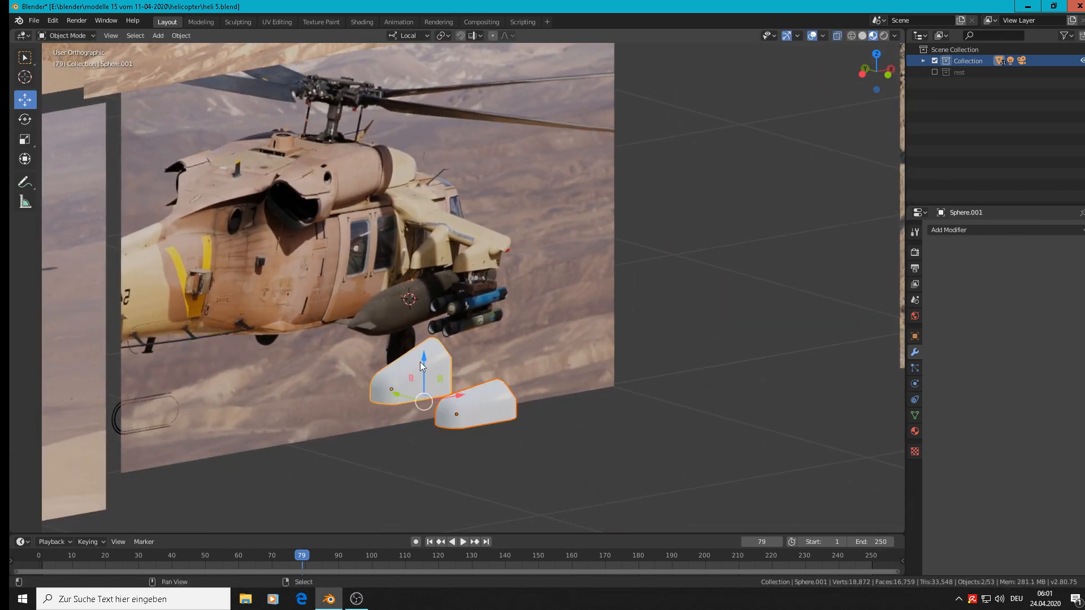
middle_click_drag(419, 361, 486, 412)
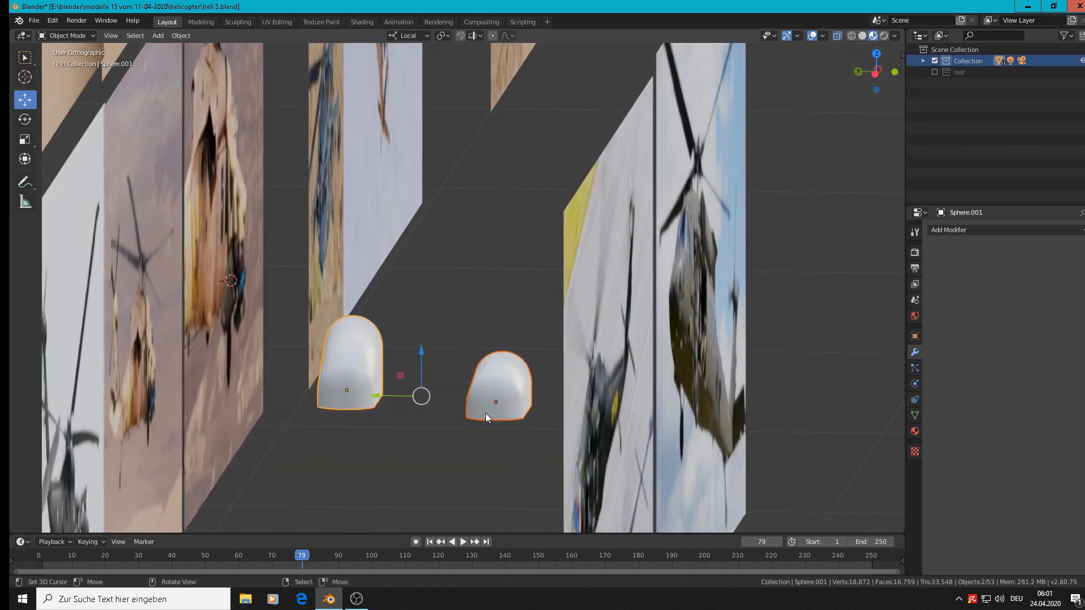
Step: Narrow the taller mount by scaling it to about 0.52 along local Y
left_click(332, 372)
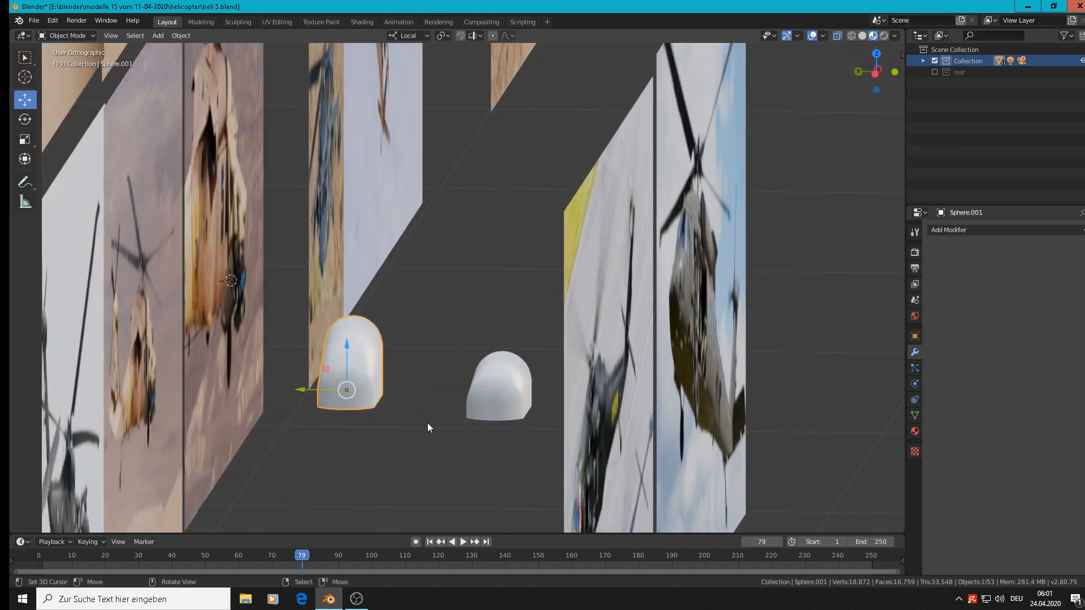
key("s")
key("y")
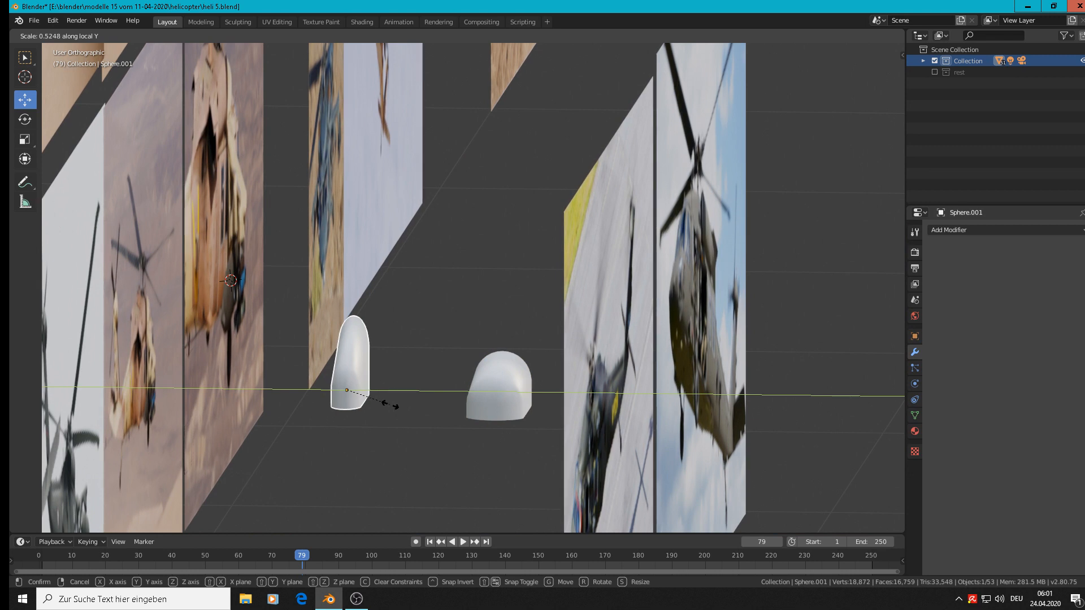
left_click(390, 406)
Step: Narrow the lower mount copy by scaling it to 0.431 along local Y
left_click(473, 391)
key("s")
key("y")
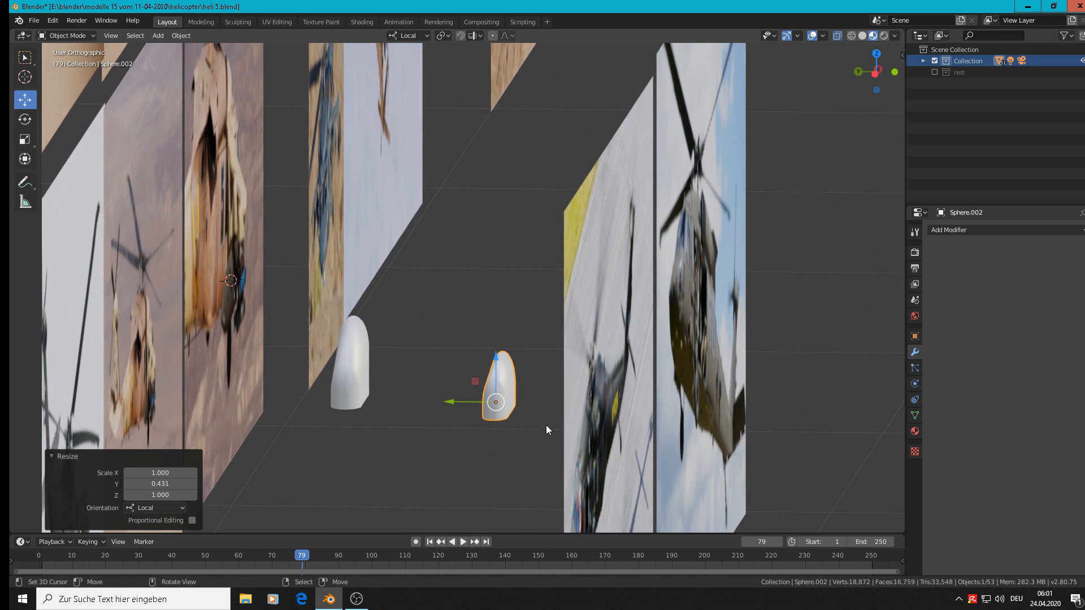
middle_click_drag(546, 425, 553, 407)
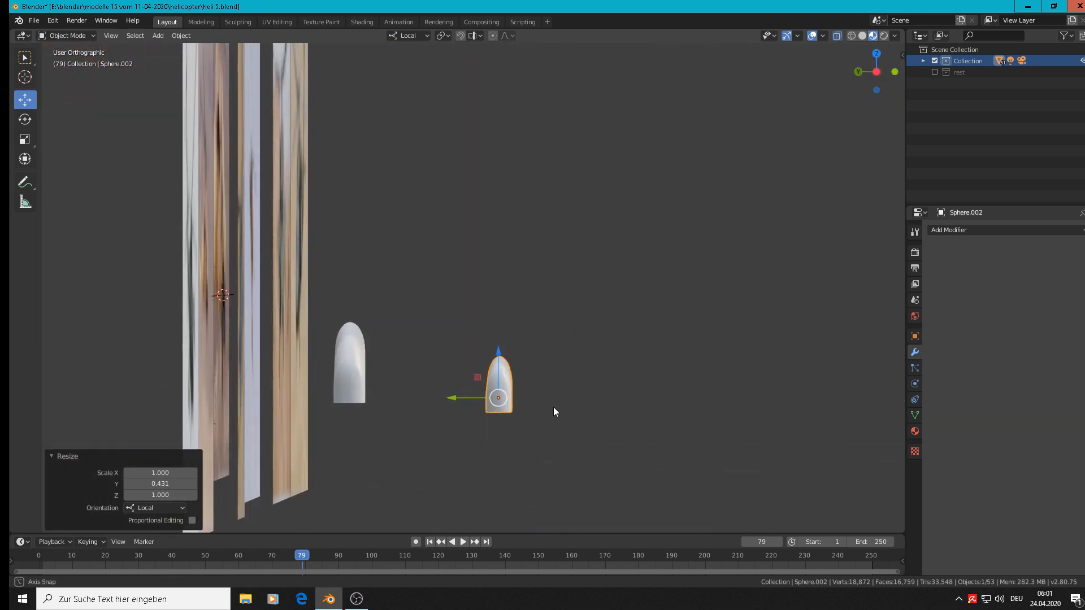
Step: Narrow the taller mount a little further by scaling it along local Y
left_click(349, 384)
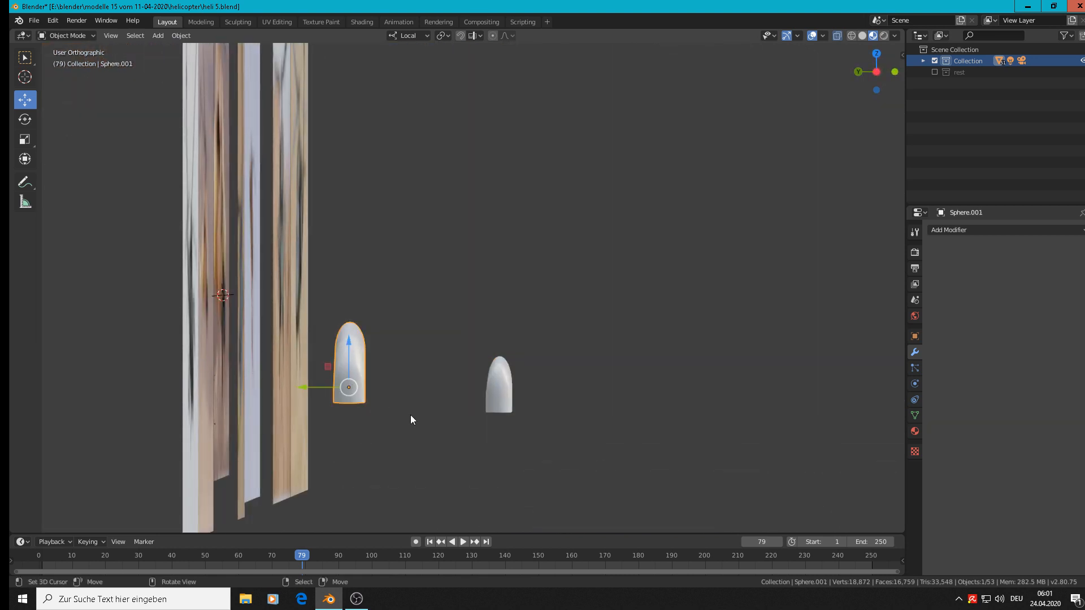
key("s")
key("y")
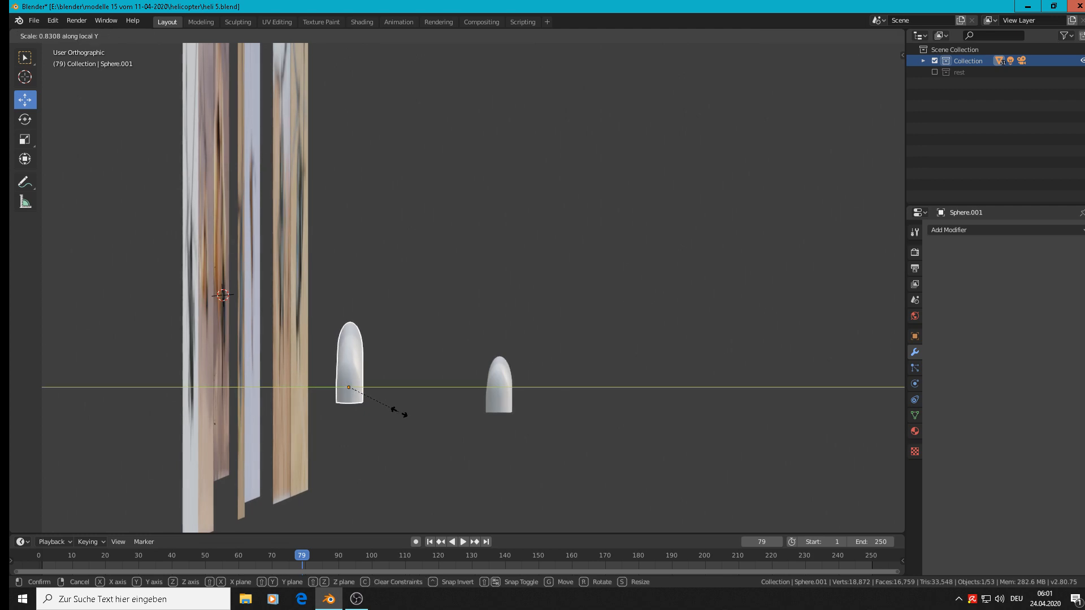
left_click(411, 415)
Step: Select both mounts and move them together onto the helicopter fuselage in front view, by 6.08 m in X and -2.11 m in Z
middle_click_drag(427, 411, 367, 419)
left_click(367, 419, "shift")
scroll(368, 419, "down", 4)
middle_click_drag(502, 436, 239, 315)
scroll(239, 328, "down", 2)
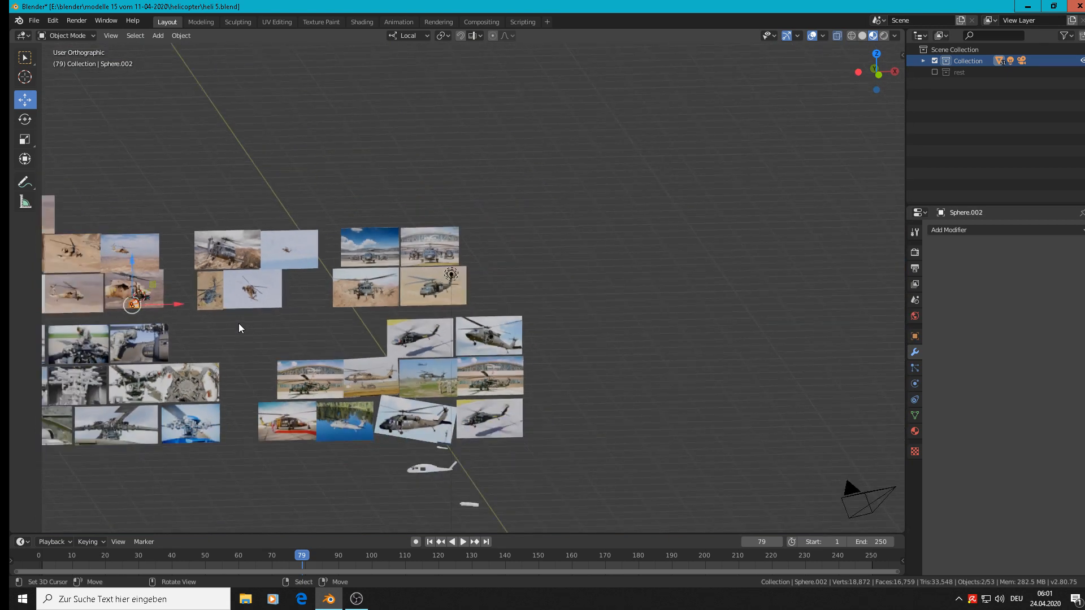
key("KP_1")
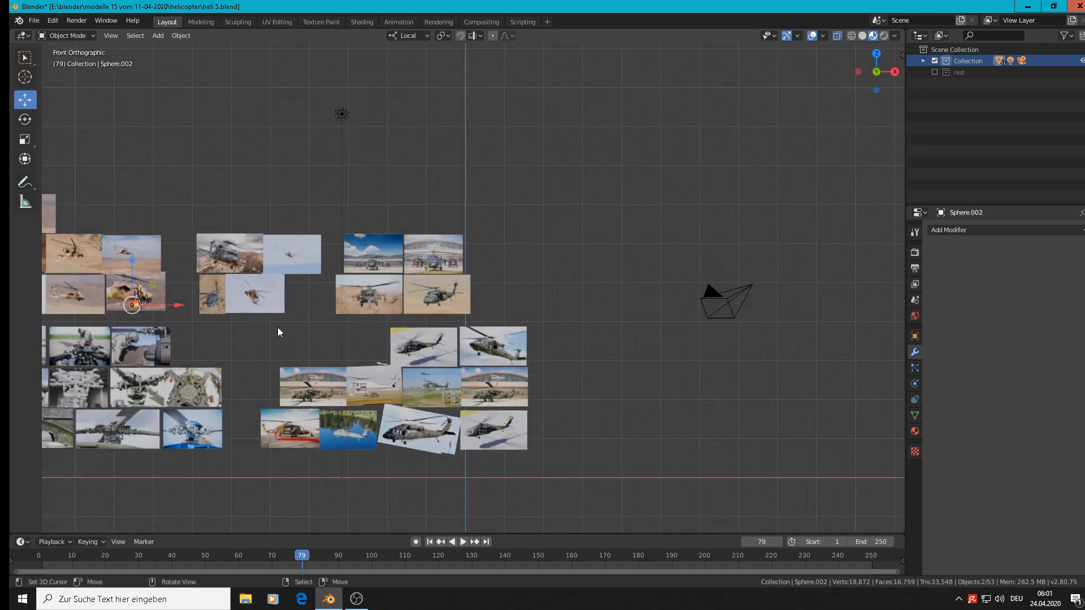
key("g")
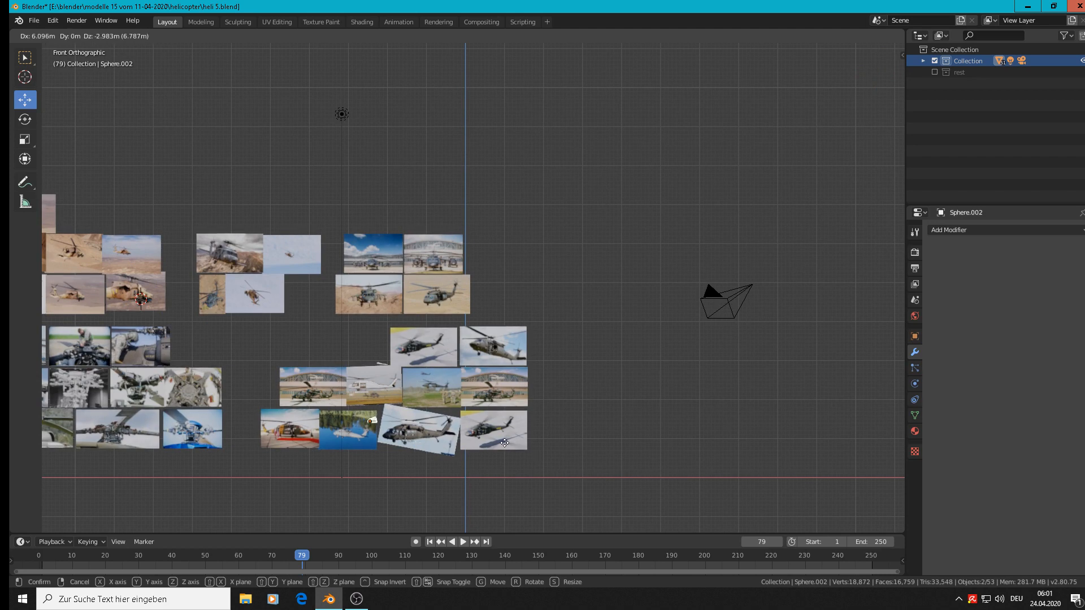
left_click(503, 408)
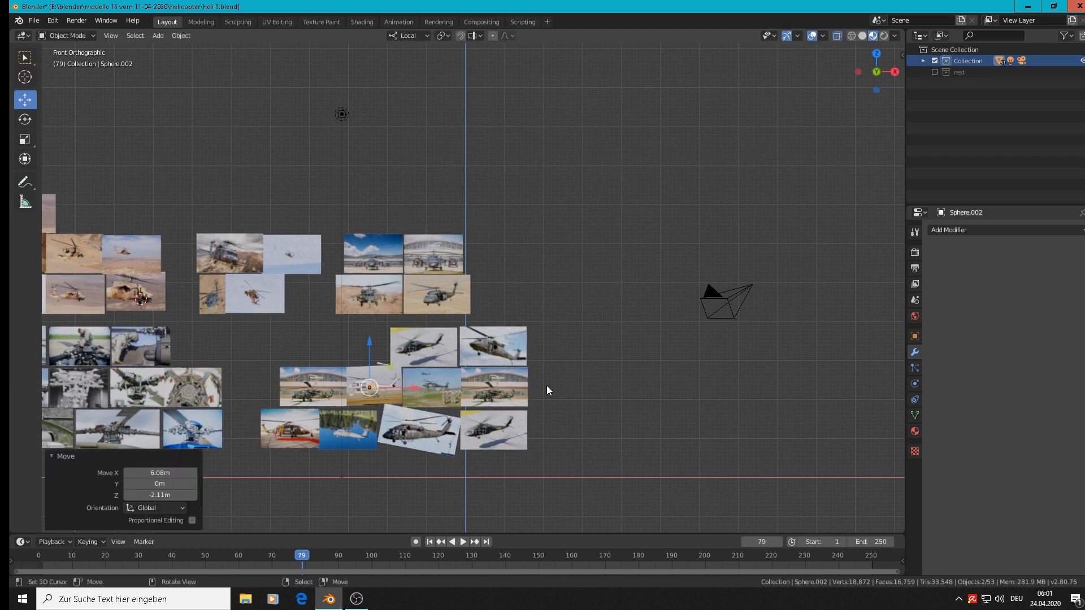
Step: In top view, move both mounts -13.2 m along their local X to bring them level with the helicopter fuselage
key("KP_7")
middle_click_drag(511, 373, 567, 141, "shift")
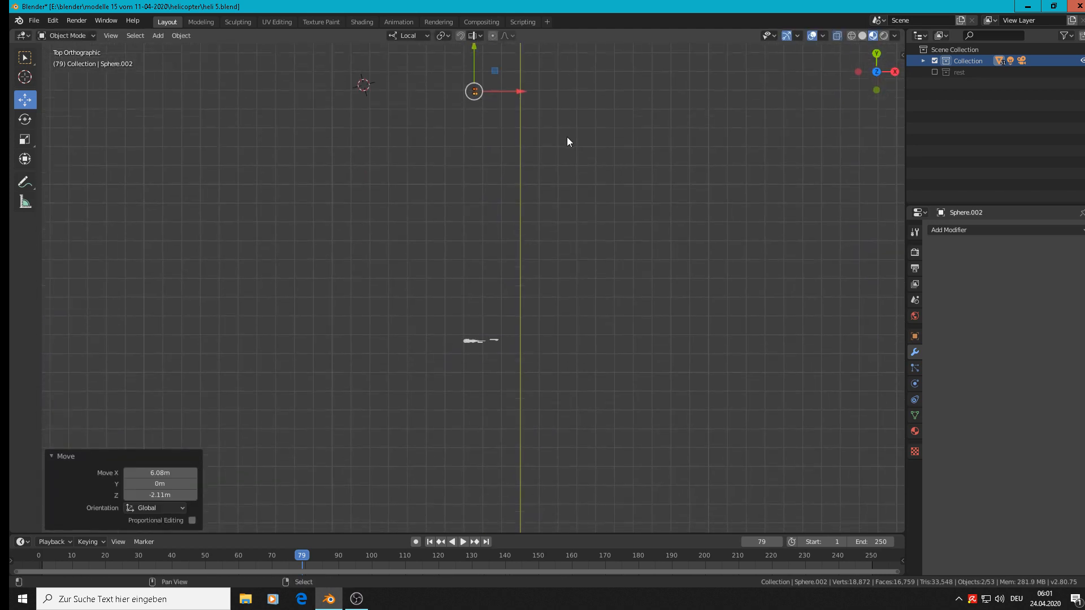
left_click_drag(476, 46, 493, 295)
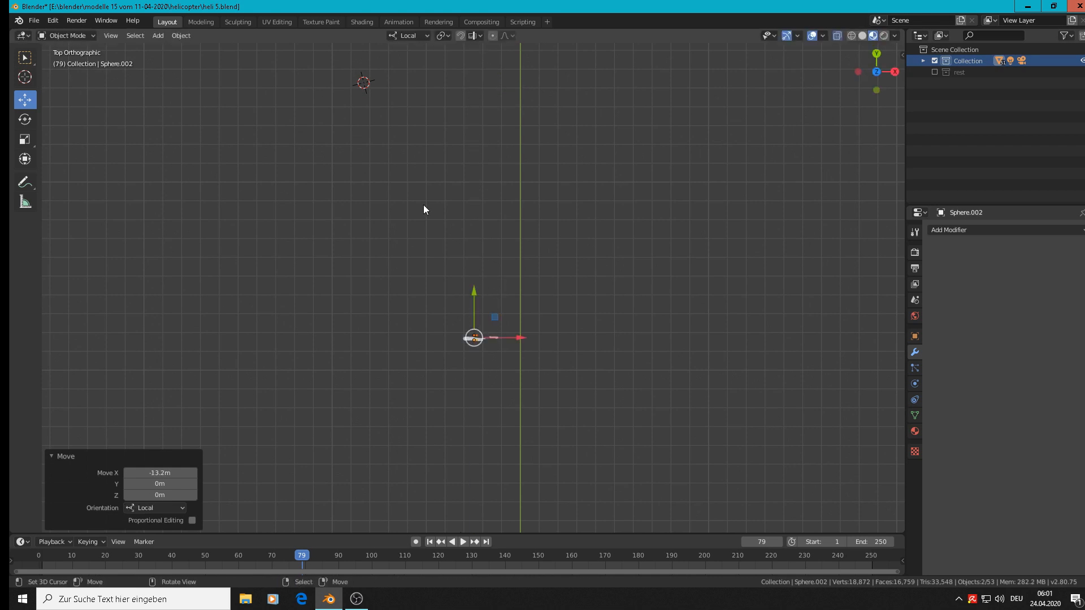
right_click(442, 339, "shift")
right_click(458, 339, "shift")
Step: In front view, move the elongated part above the helicopter to the fuselage roof, by -0.277 m in X and -0.378 m in Z
key("KP_1")
scroll(493, 328, "up", 4)
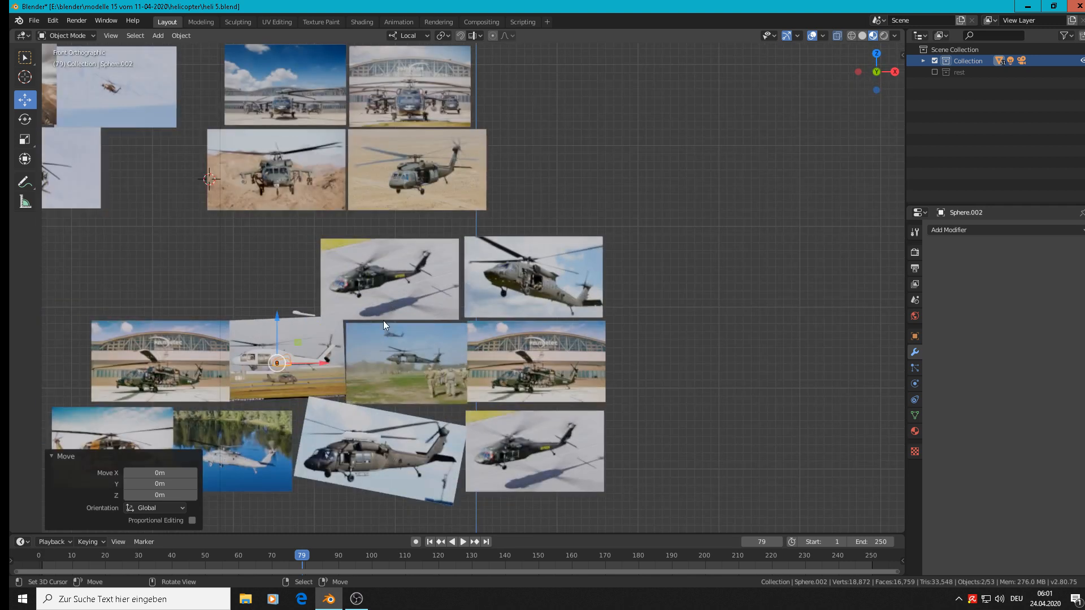
scroll(383, 320, "up", 4)
middle_click_drag(249, 436, 561, 270, "shift")
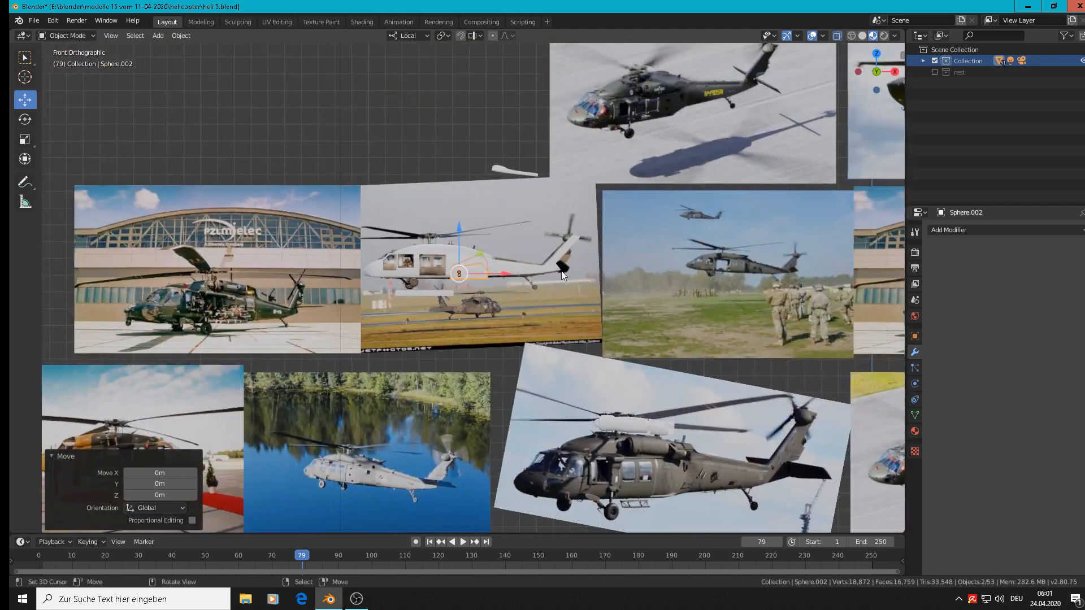
scroll(505, 284, "up", 3)
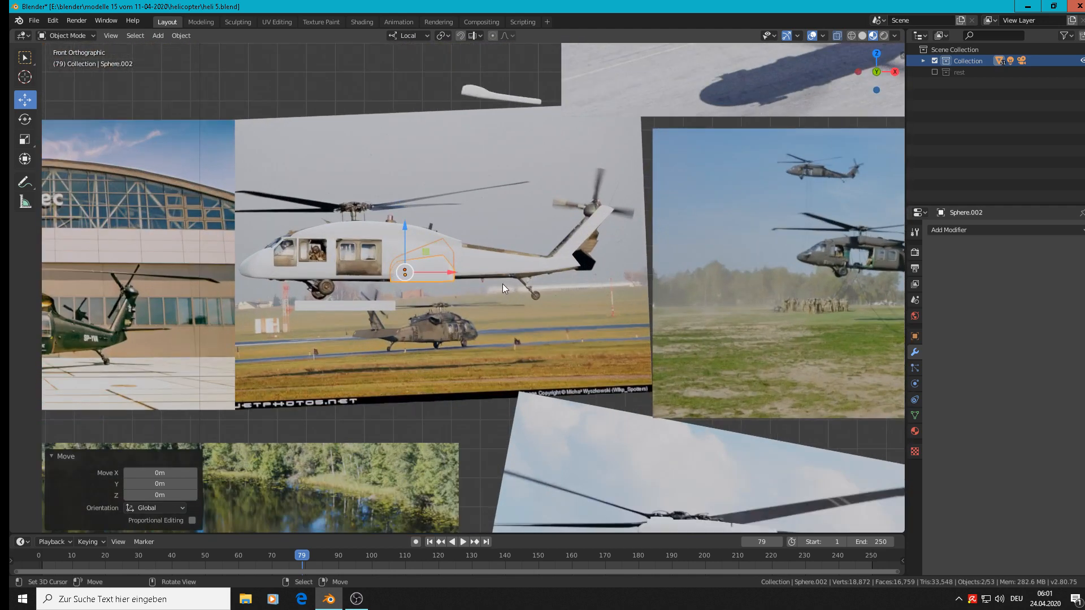
left_click(487, 89)
key("g")
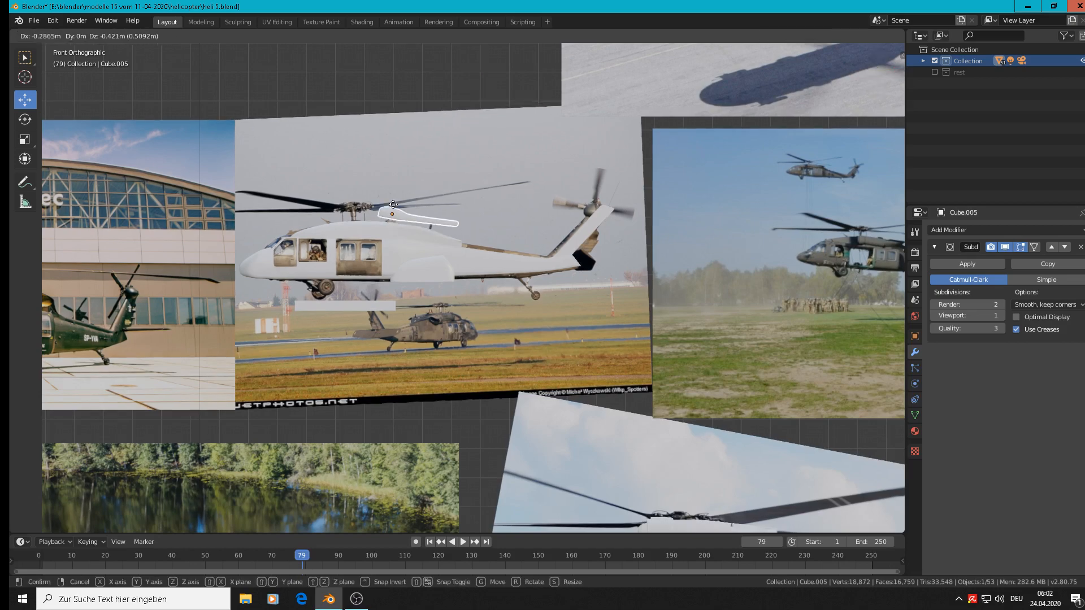
left_click(394, 201)
Step: Save the helicopter project file
scroll(441, 248, "down", 7)
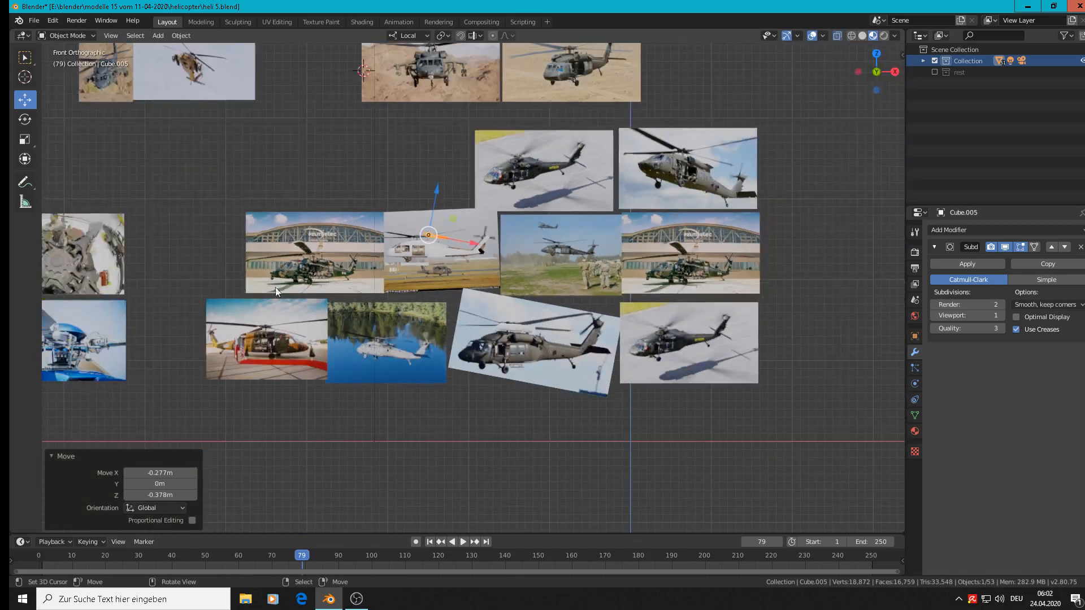
middle_click_drag(276, 287, 573, 358, "shift")
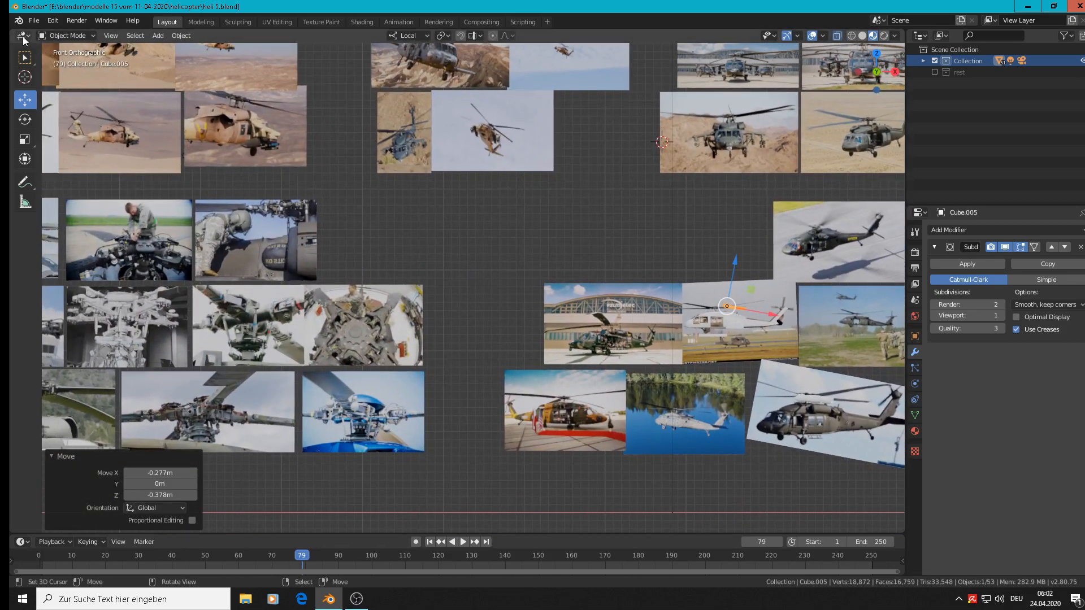
left_click(34, 20)
left_click(65, 95)
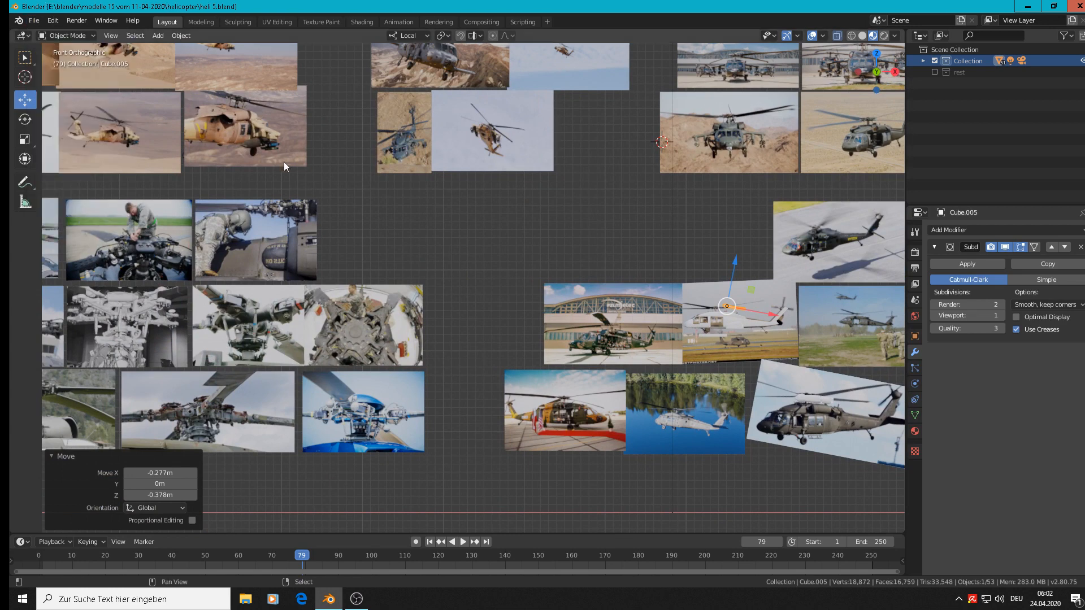
Step: Add a cube beneath the tail in the desert reference photo showing the horizontal stabilizer, and scale it uniformly to 0.052
middle_click_drag(285, 165, 649, 313, "shift")
scroll(600, 277, "up", 4)
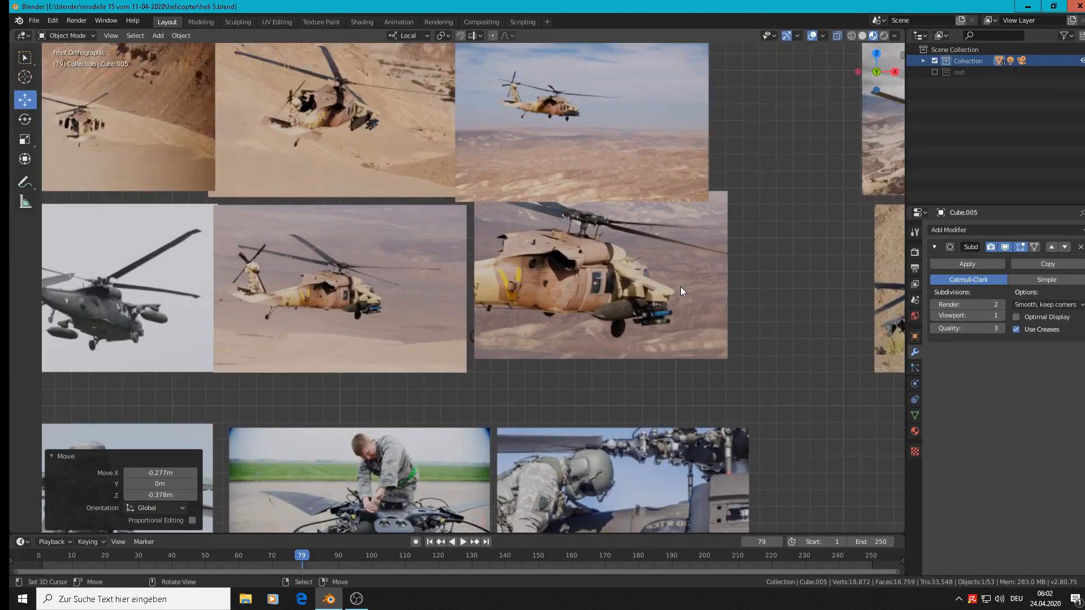
scroll(673, 287, "up", 2)
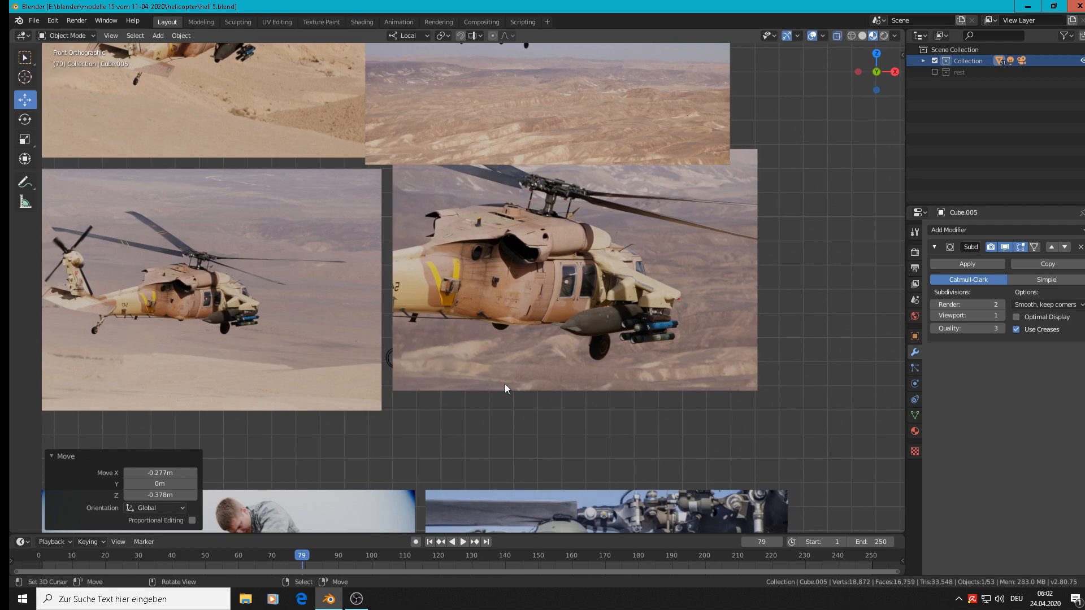
scroll(499, 381, "down", 5)
scroll(243, 288, "up", 5)
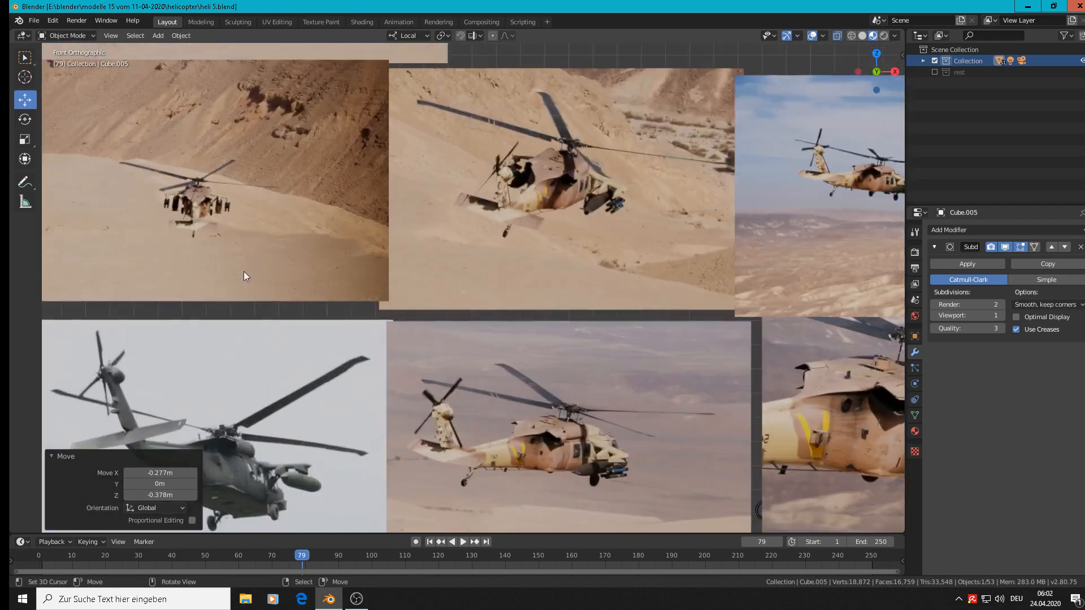
scroll(531, 212, "up", 4)
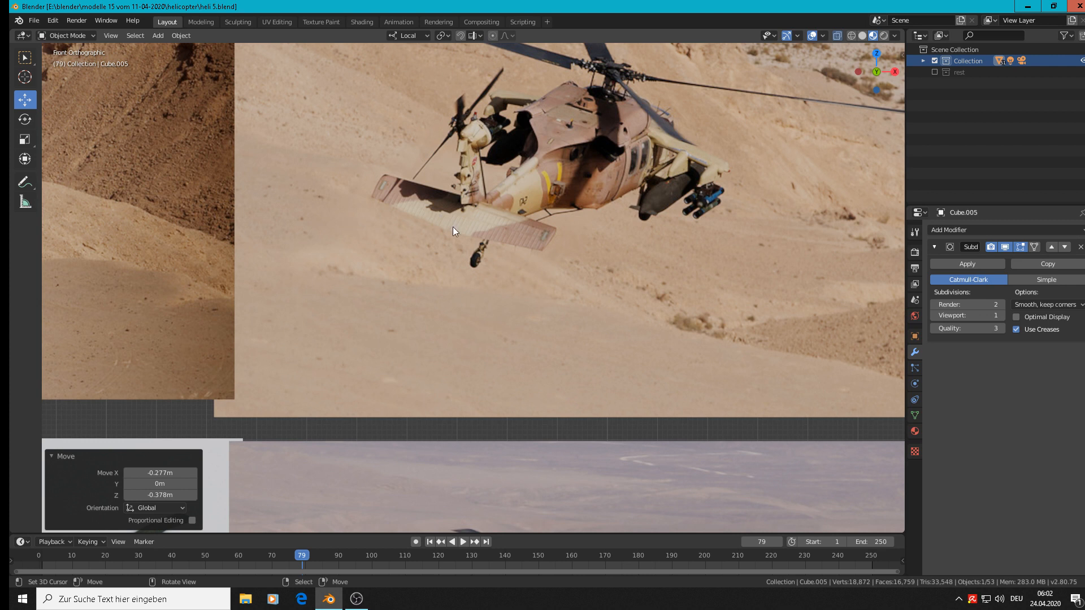
left_click(432, 296)
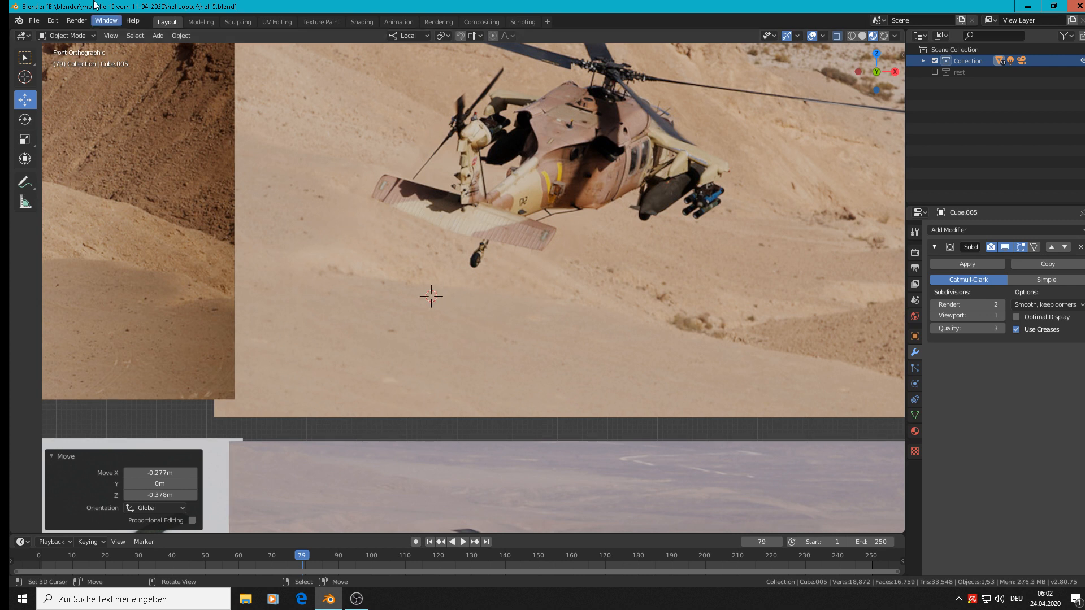
left_click(162, 35)
mouse_move(167, 51)
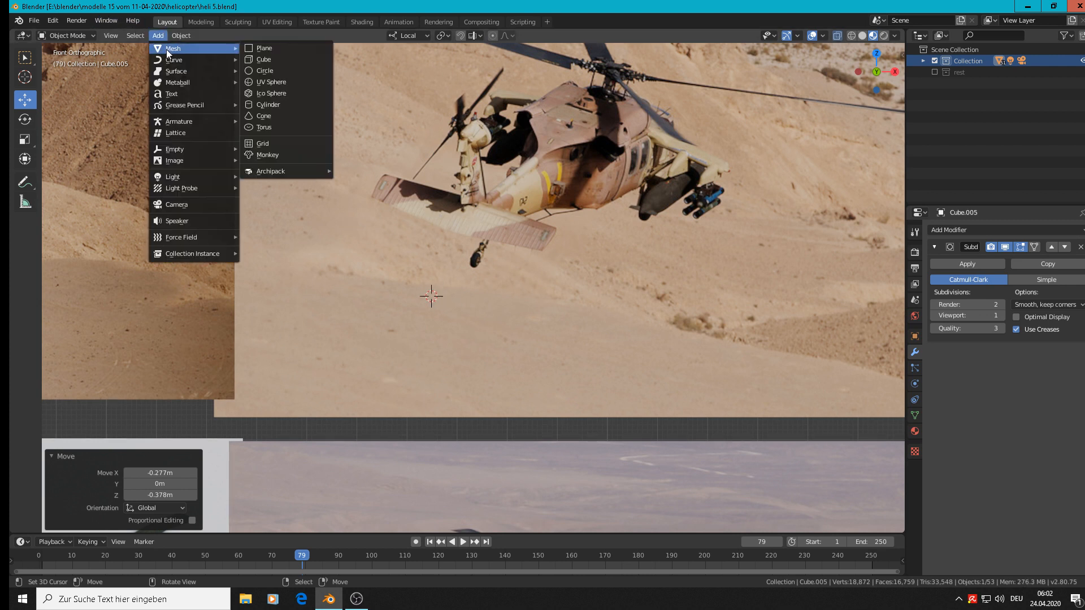
left_click(265, 59)
key("s")
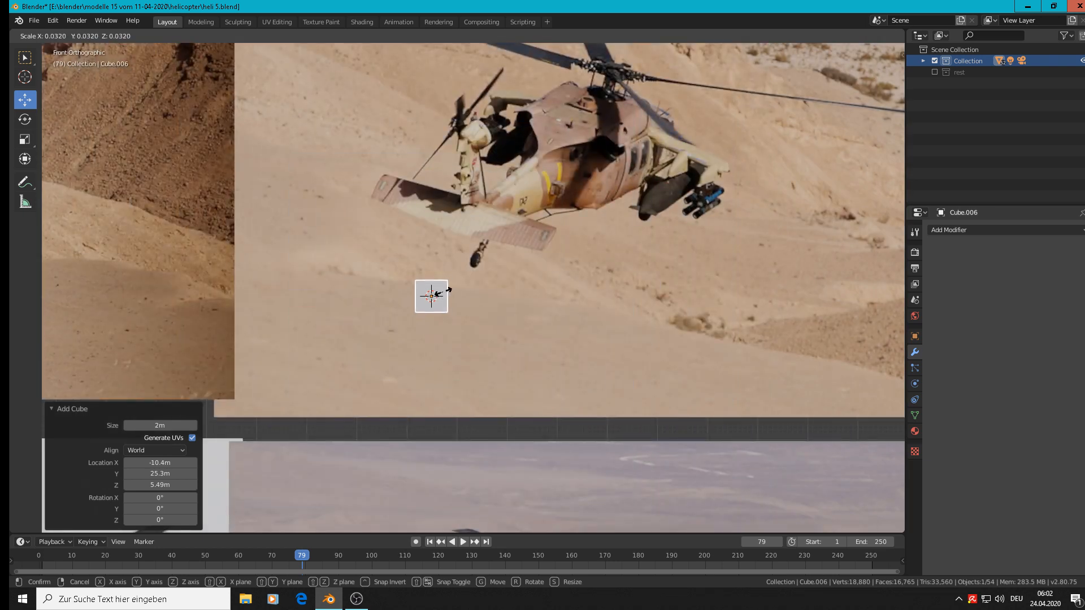
left_click(452, 294)
Step: Shape the cube into a long flat slab by scaling it to 0.111 along local Z and 3.831 along local X
key("s")
key("z")
key("z")
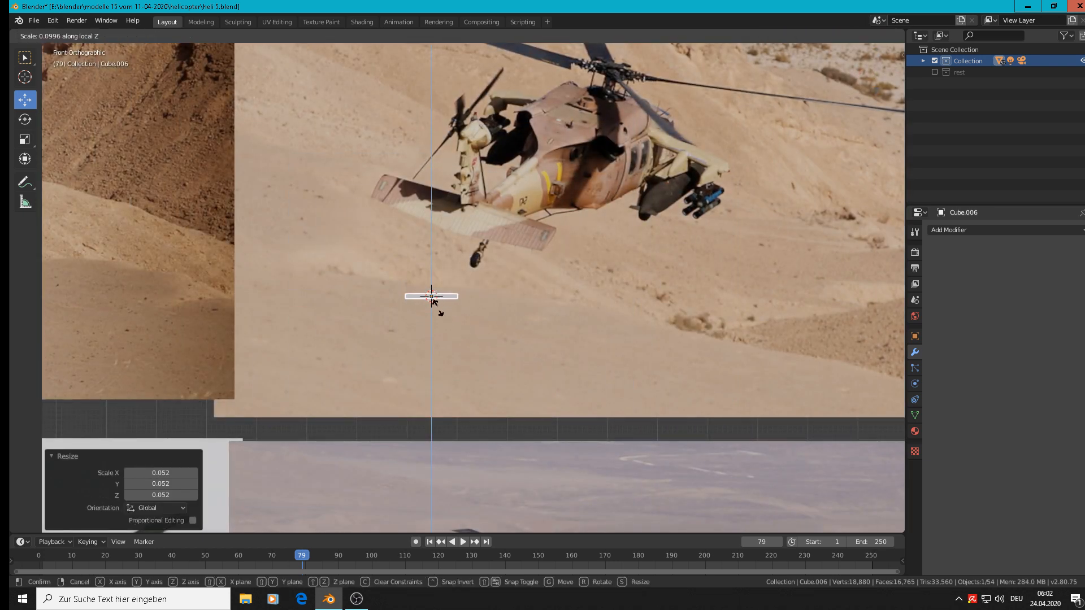
left_click(441, 314)
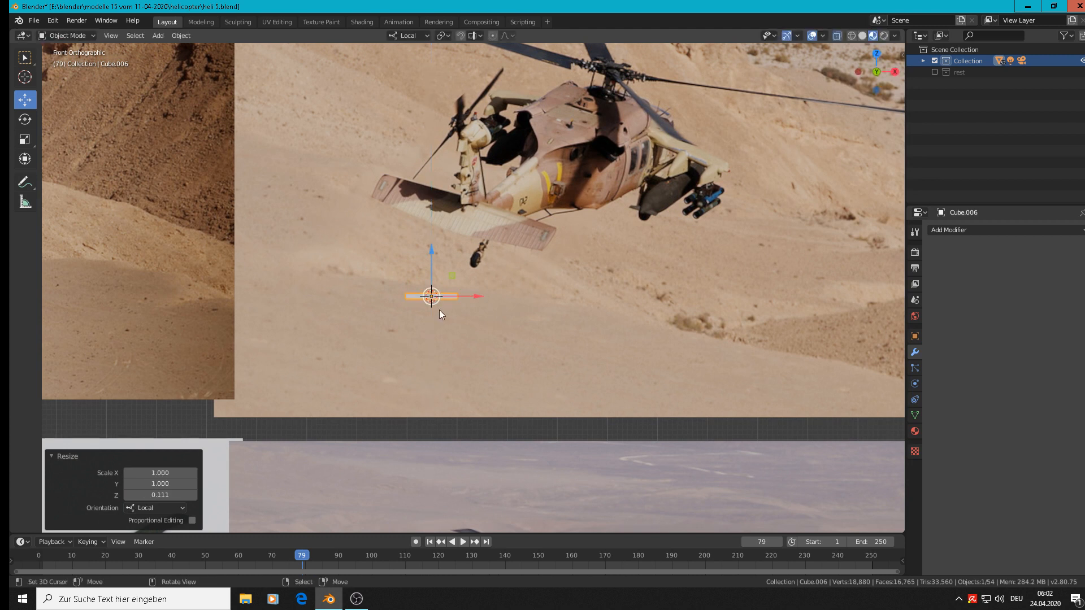
key("s")
key("x")
key("x")
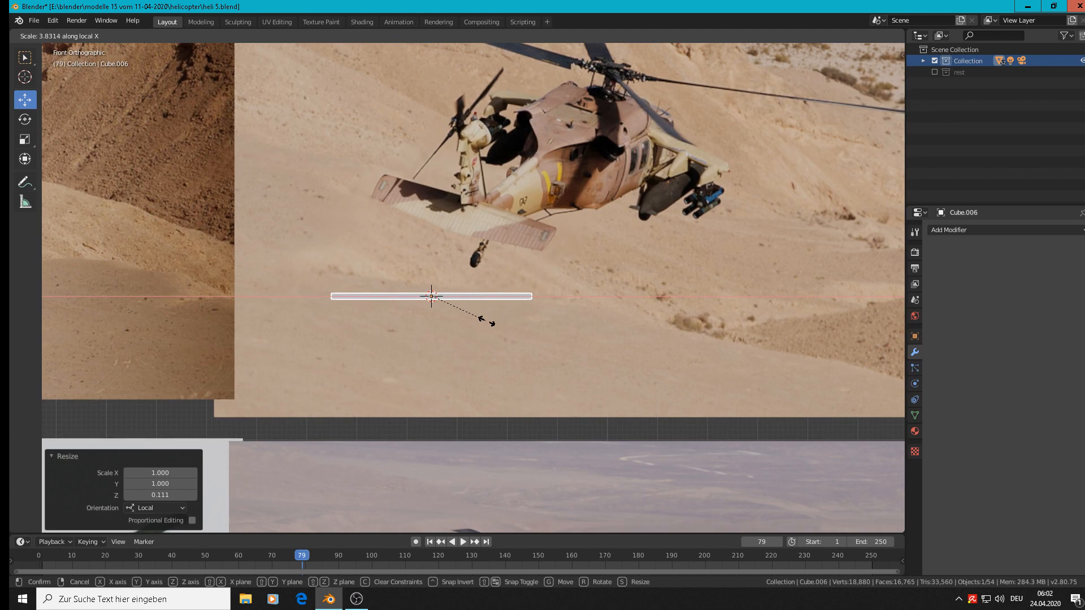
left_click(486, 315)
Step: Move the slab -0.289 m along local Y so it stands clear of the reference photo
middle_click_drag(487, 314, 441, 310)
key("g")
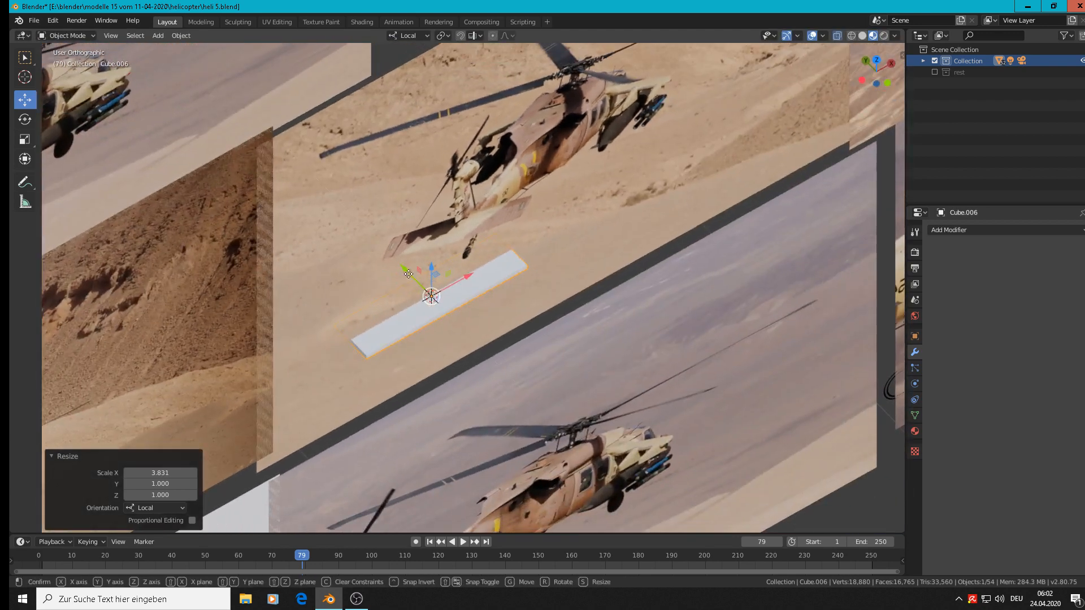
key("y")
key("y")
left_click(531, 393)
middle_click_drag(621, 415, 632, 280, "shift")
scroll(632, 281, "up", 2)
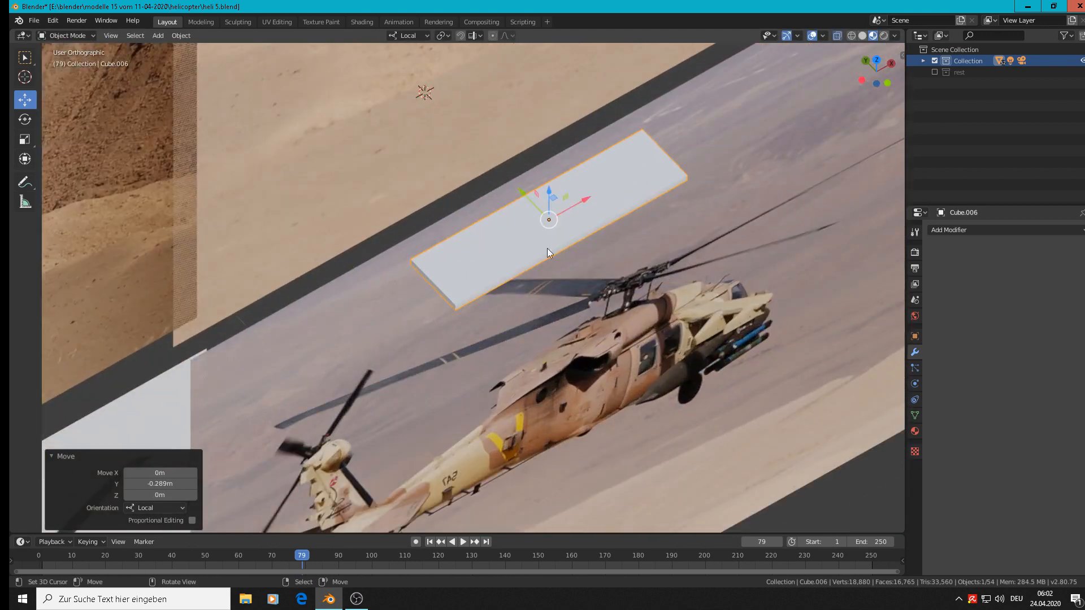
Step: Enter Edit Mode on the slab and add one loop cut across the middle of its length
key("Tab")
scroll(557, 236, "down", 3)
scroll(557, 236, "down", 1)
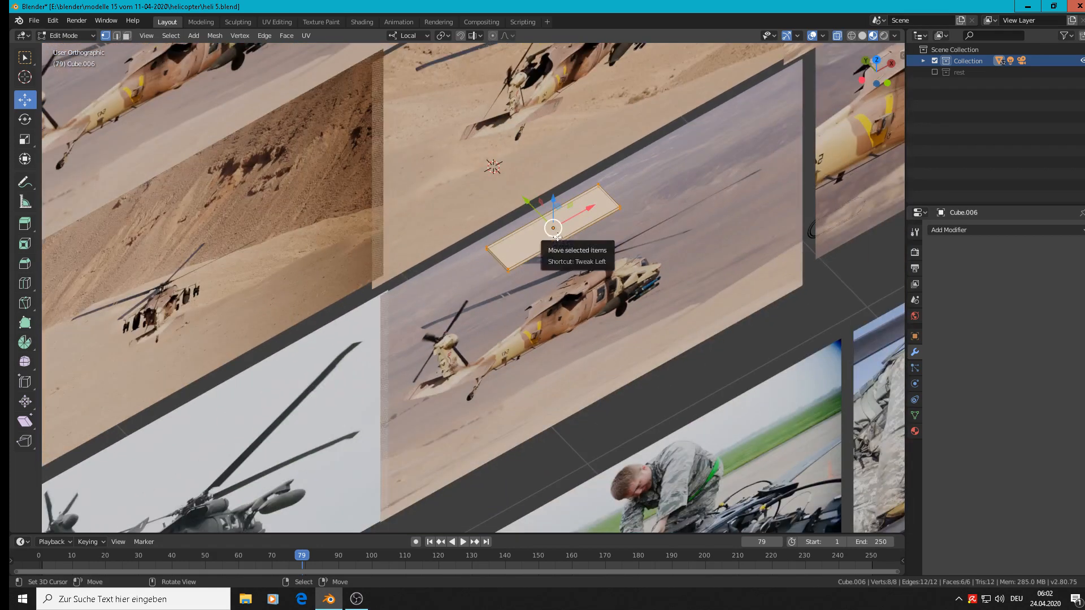
middle_click_drag(557, 236, 512, 309, "shift")
scroll(513, 306, "up", 3)
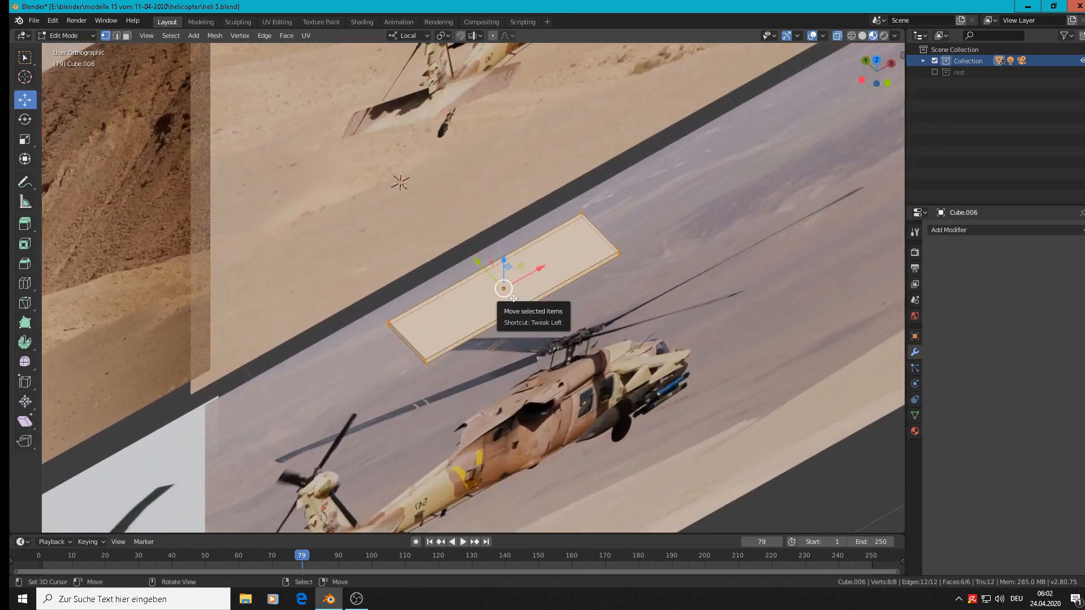
key("ctrl+r")
left_click(513, 298)
left_click(513, 298)
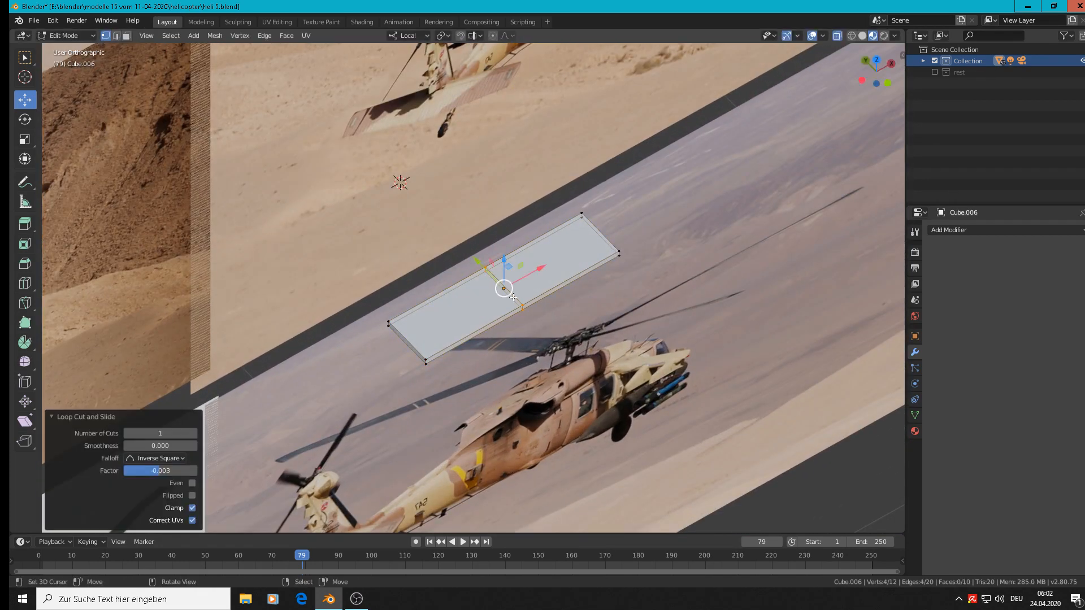
Step: Pull the loop cut's vertices on the long edge facing away from the photos outward by -0.0435 m along local Y
key("alt+a")
key("c")
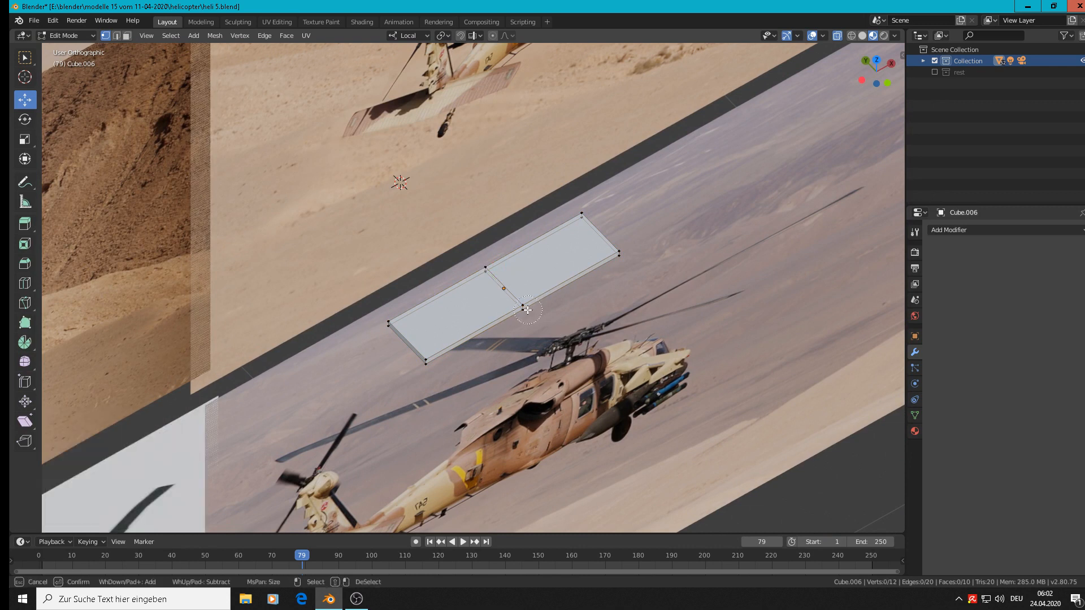
left_click(525, 308)
key("Escape")
key("g")
key("y")
key("y")
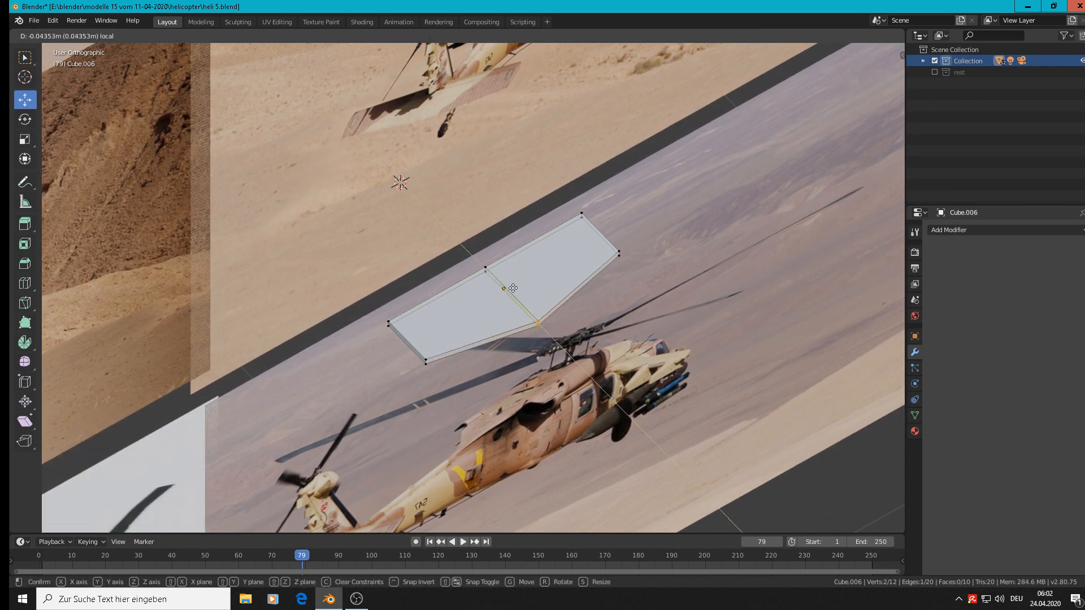
left_click(512, 288)
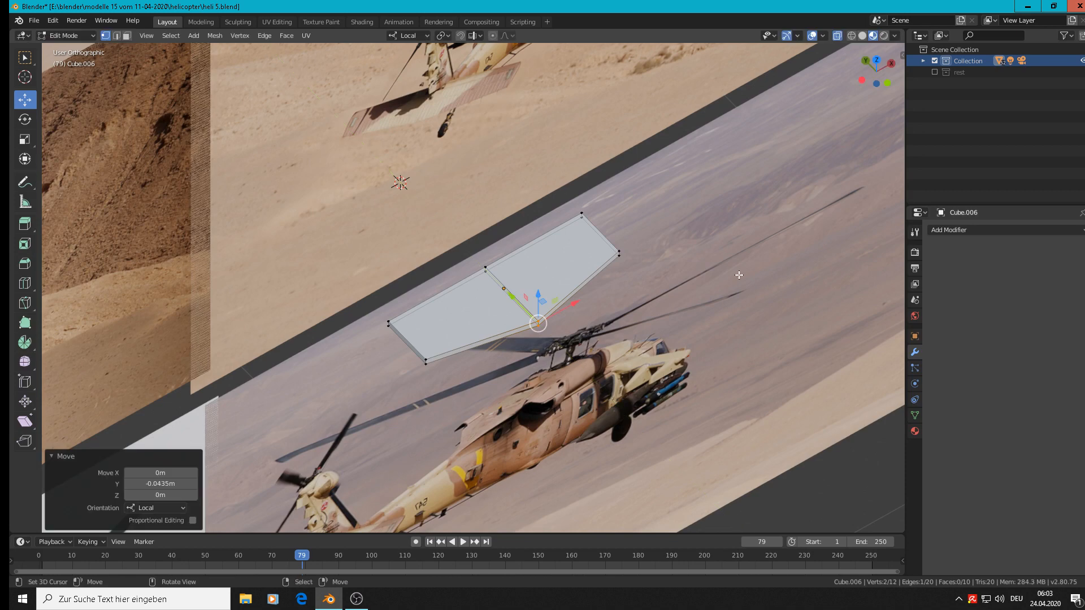
middle_click_drag(738, 274, 647, 356)
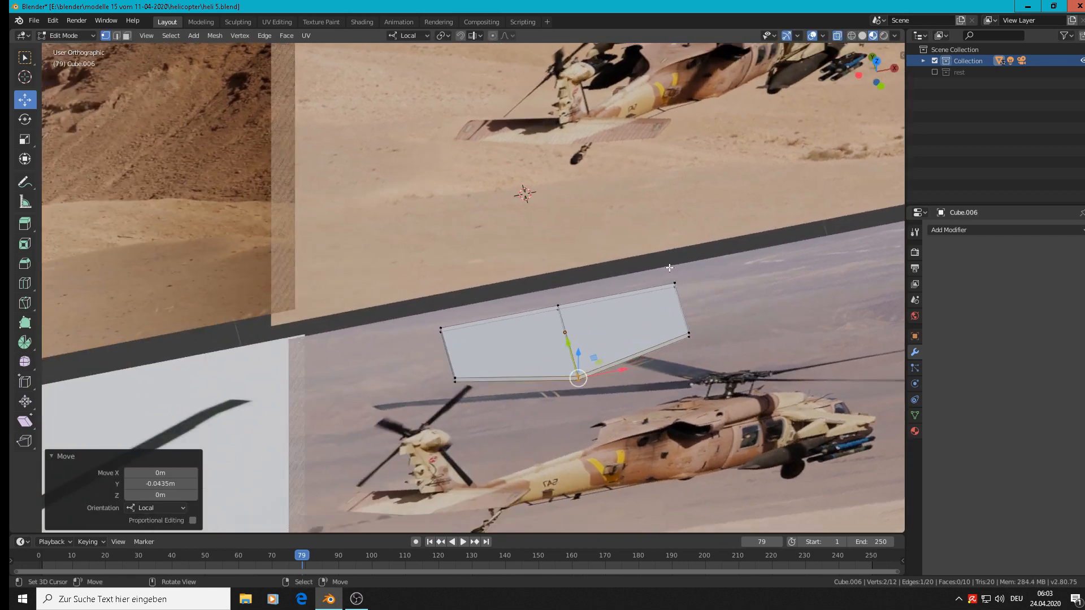
middle_click_drag(694, 312, 688, 336)
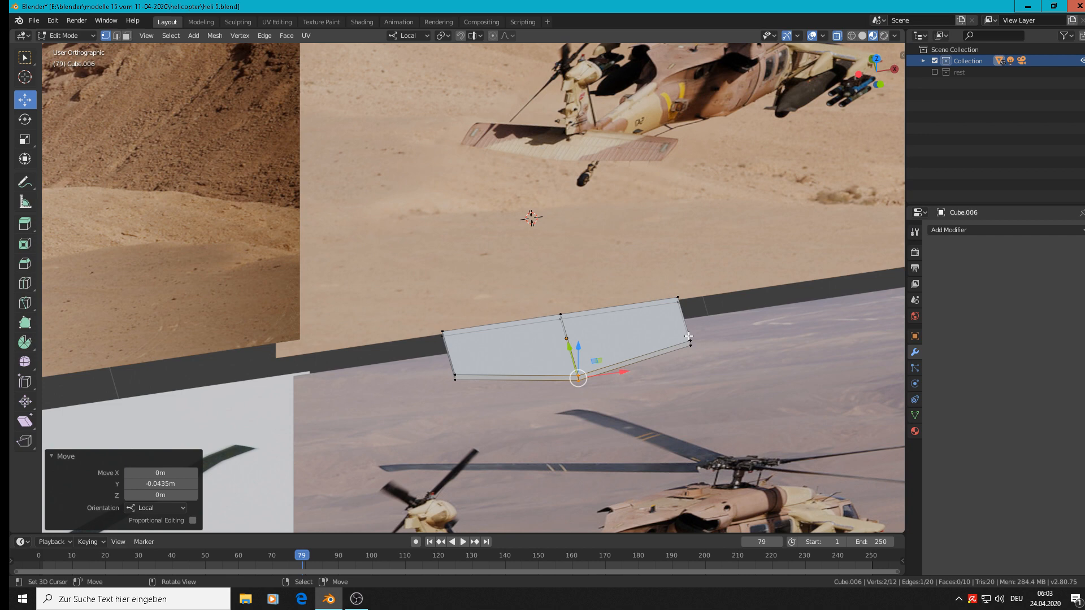
Step: Add a Subdivision Surface modifier to the flat stabilizer slab
left_click(988, 231)
left_click(879, 414)
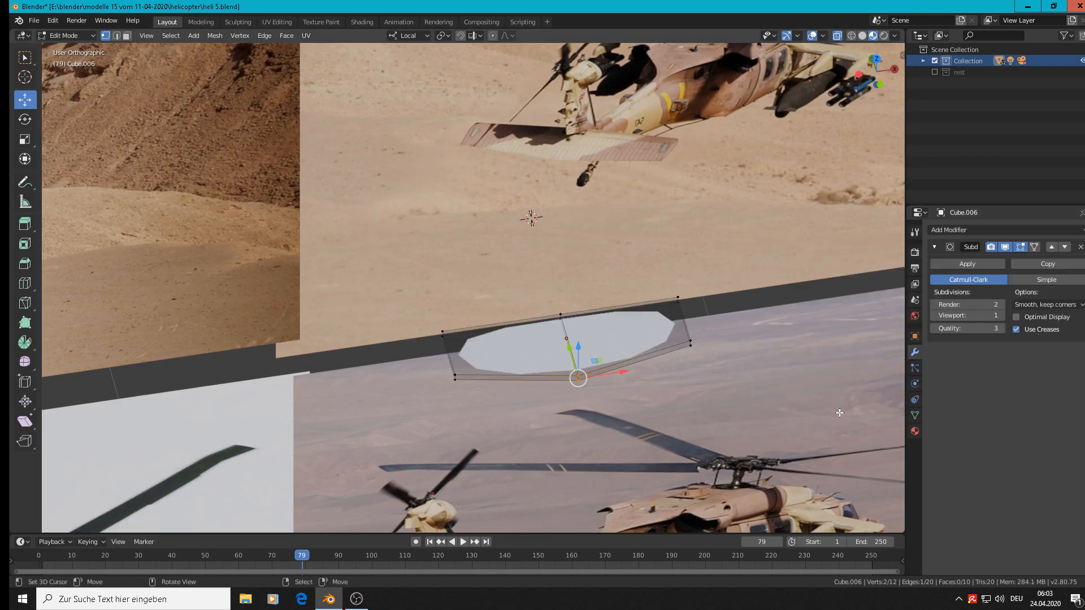
scroll(721, 408, "up", 1)
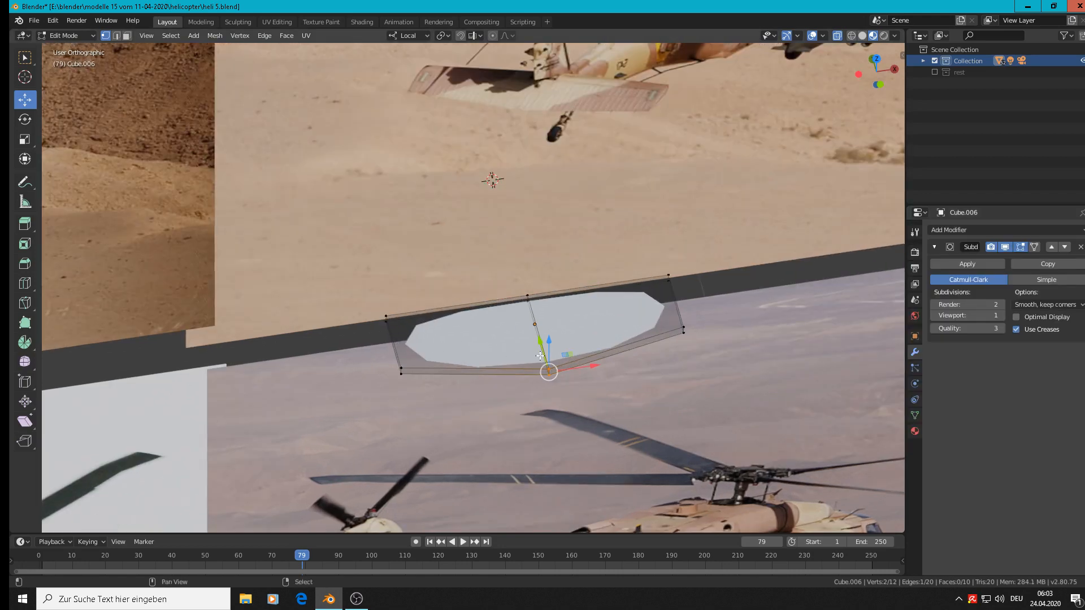
middle_click_drag(552, 374, 594, 436, "shift")
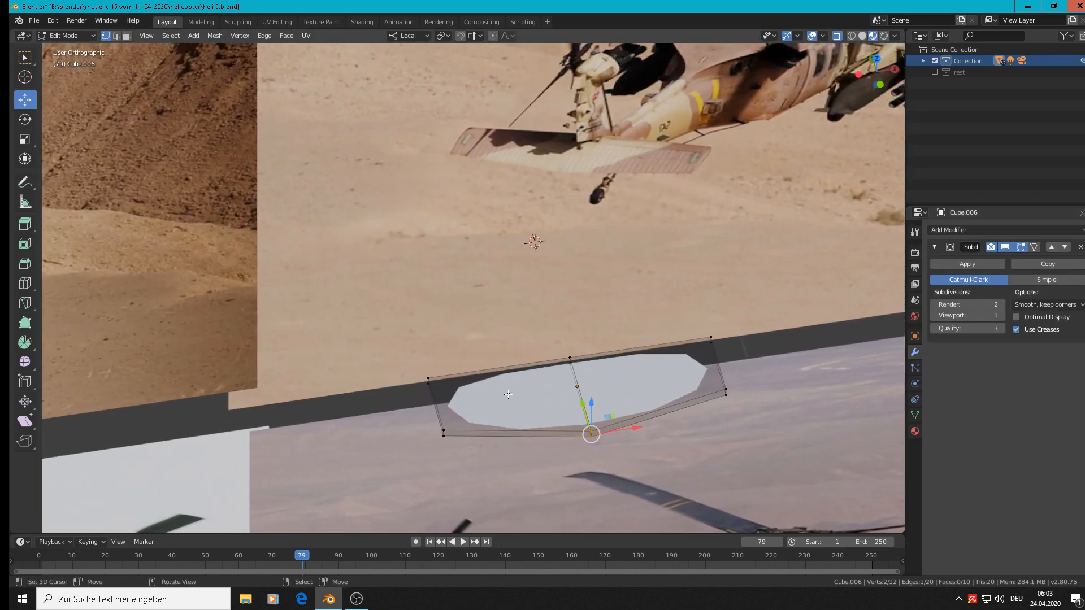
Step: Add a loop cut close to each long edge of the slab, with slide factors of -0.847 and -0.895
middle_click_drag(427, 410, 479, 290)
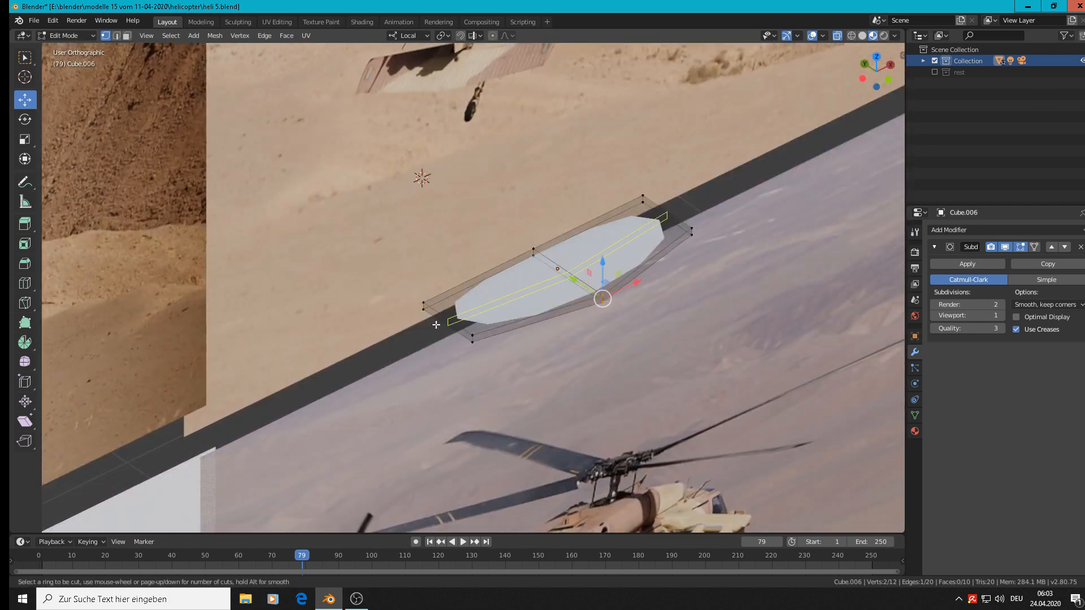
key("g")
key("g")
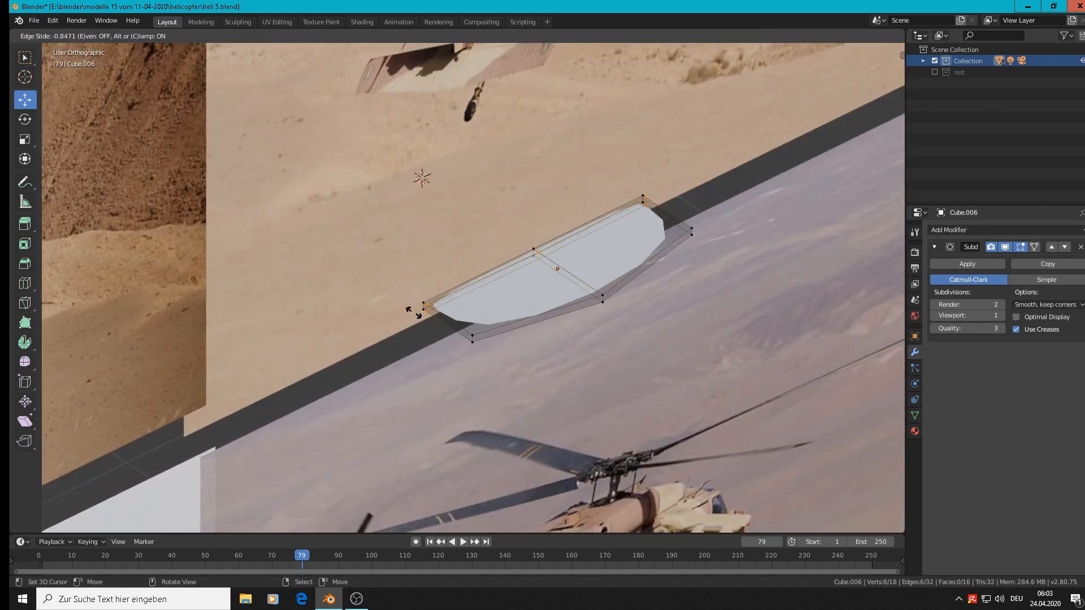
left_click(418, 311)
key("ctrl+r")
left_click(459, 334)
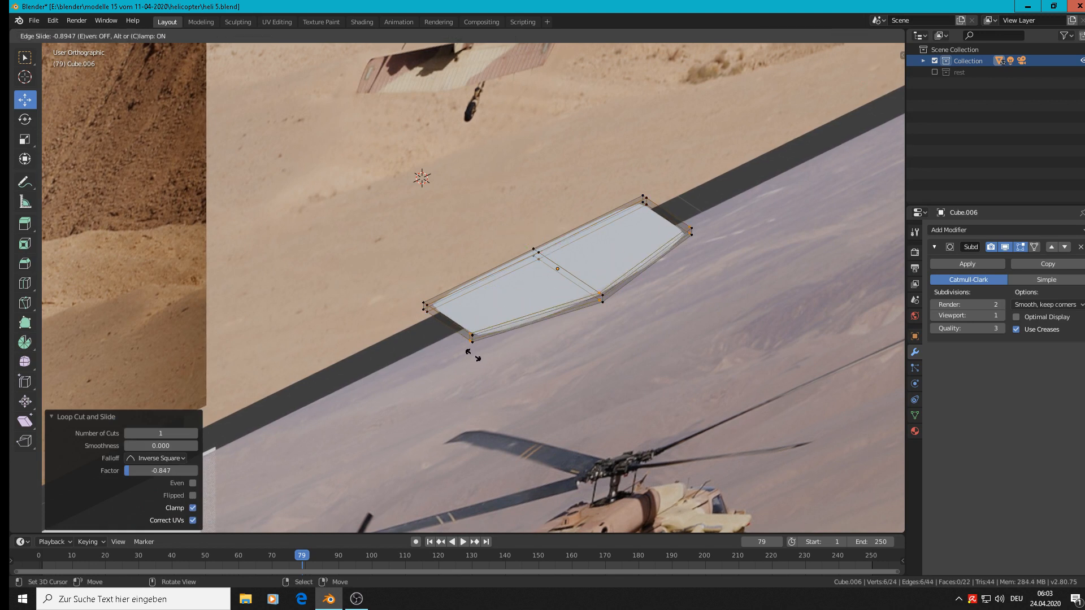
left_click(472, 354)
Step: Add a crosswise loop cut near each end of the slab, with slide factors of 0.677 and about -0.635
key("ctrl+r")
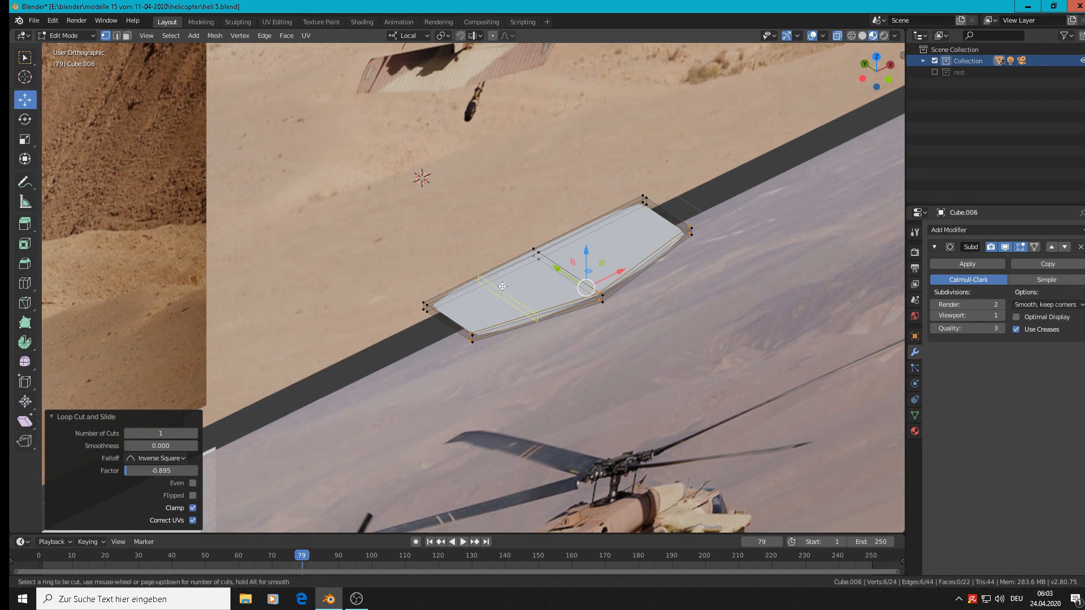
left_click(475, 308)
left_click(469, 312)
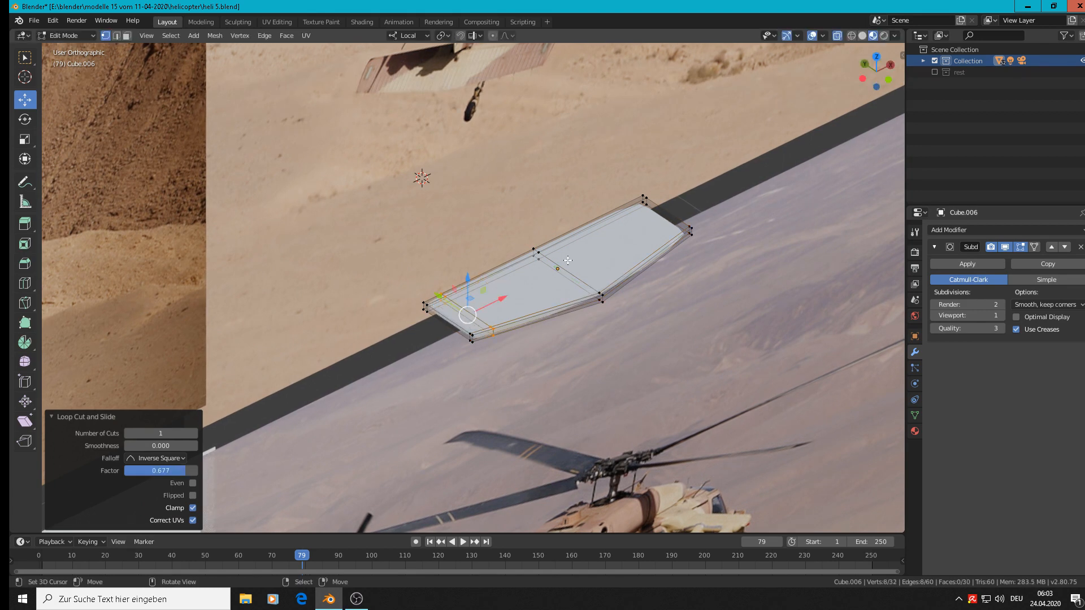
key("ctrl+r")
left_click(624, 219)
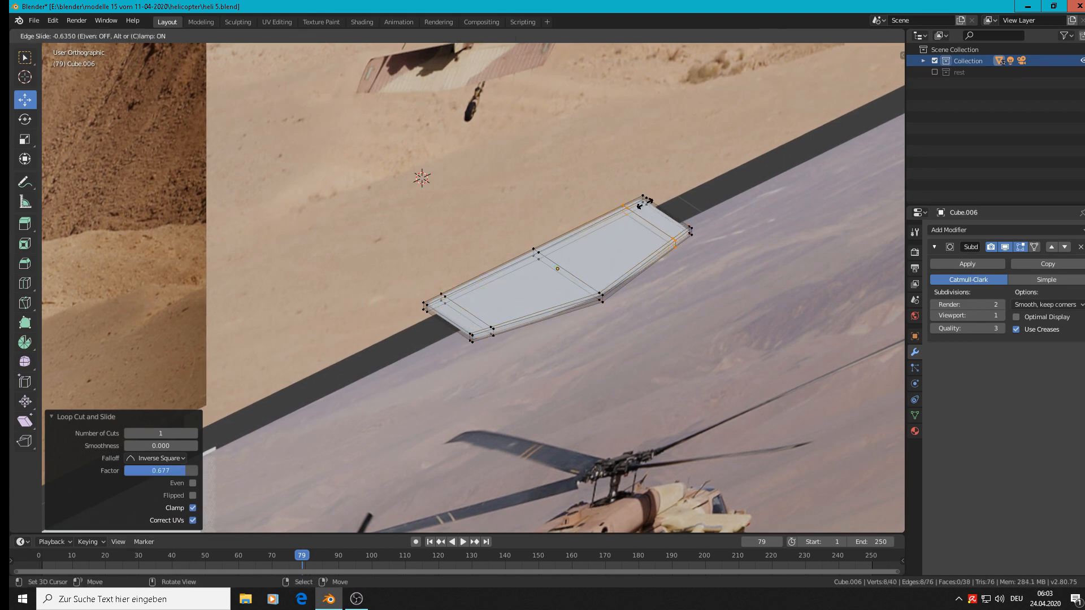
left_click(644, 203)
Step: Select all vertices along the slab's straight long edge in side view and scale them up along local Z to thicken it
key("Tab")
middle_click_drag(644, 203, 625, 296)
mouse_move(702, 276)
middle_mouse_down()
mouse_move(702, 308)
mouse_move(616, 299)
mouse_move(586, 284)
mouse_move(641, 277)
middle_mouse_up()
key("Tab")
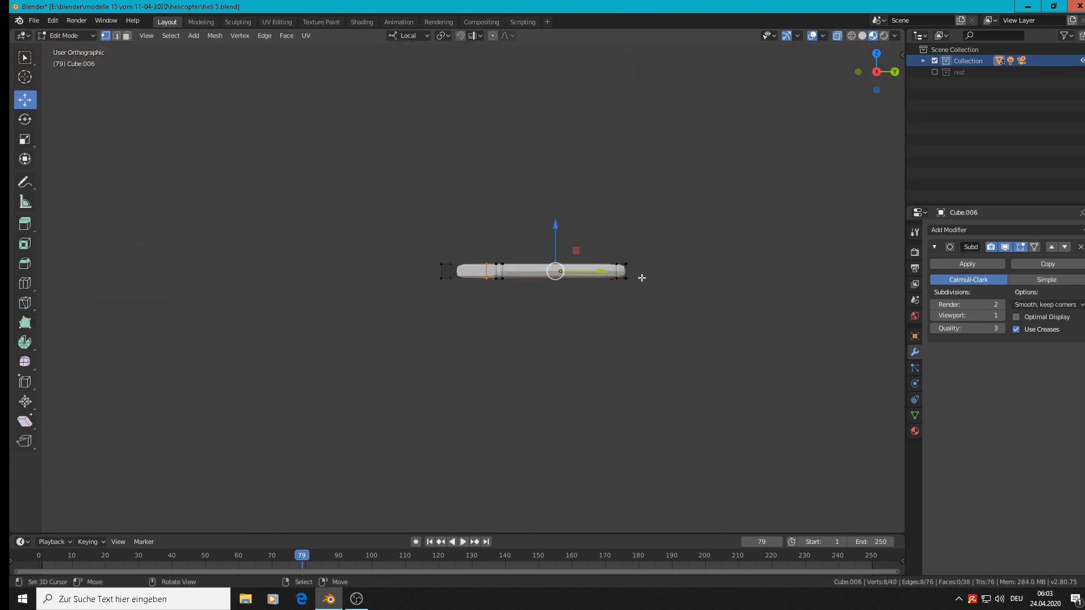
key("c")
left_click_drag(627, 260, 622, 283)
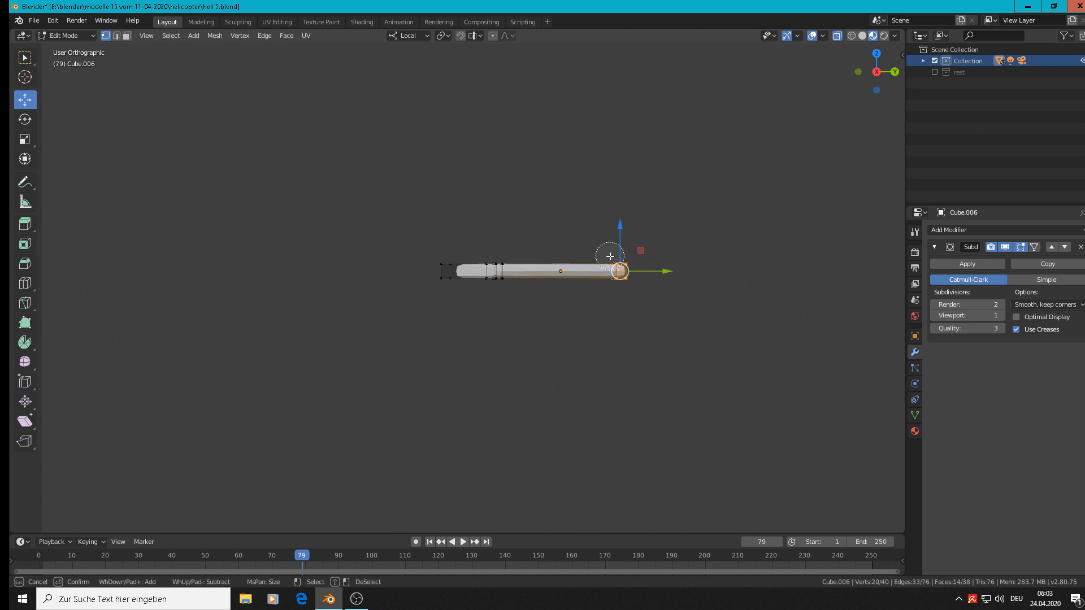
key("Escape")
key("s")
key("z")
key("z")
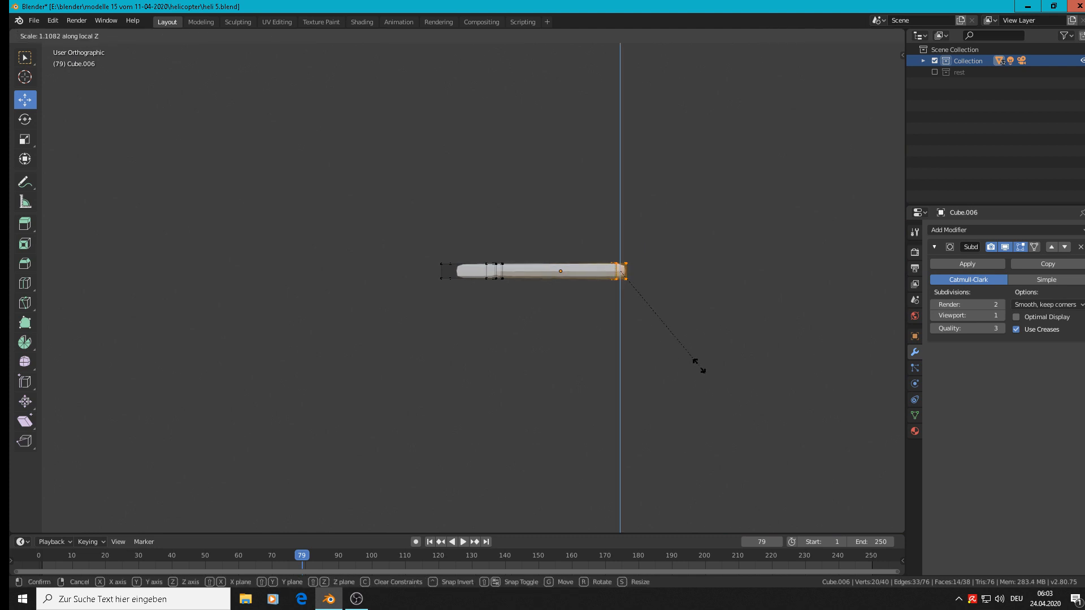
left_click(735, 375)
Step: Leave Edit Mode and shade the stabilizer smooth
key("Tab")
middle_click_drag(643, 360, 553, 401)
scroll(648, 345, "down", 1)
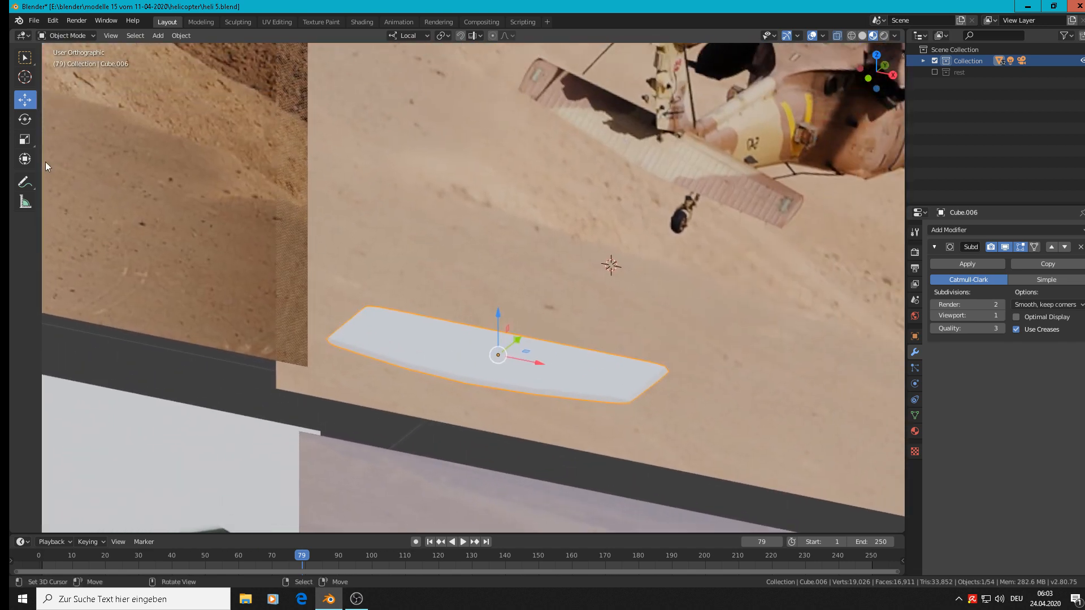
left_click(181, 35)
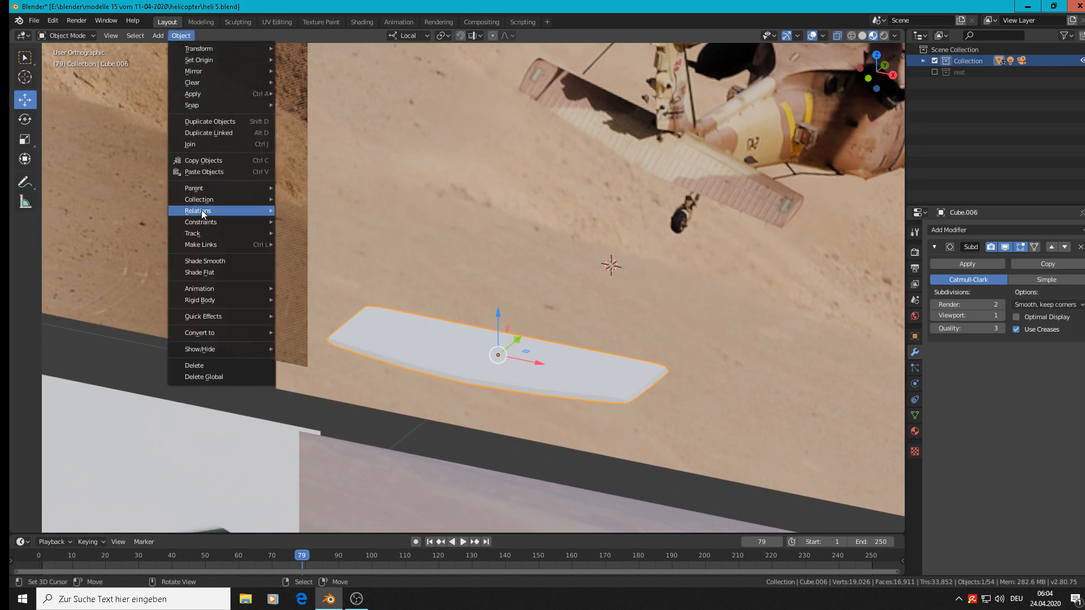
left_click(236, 258)
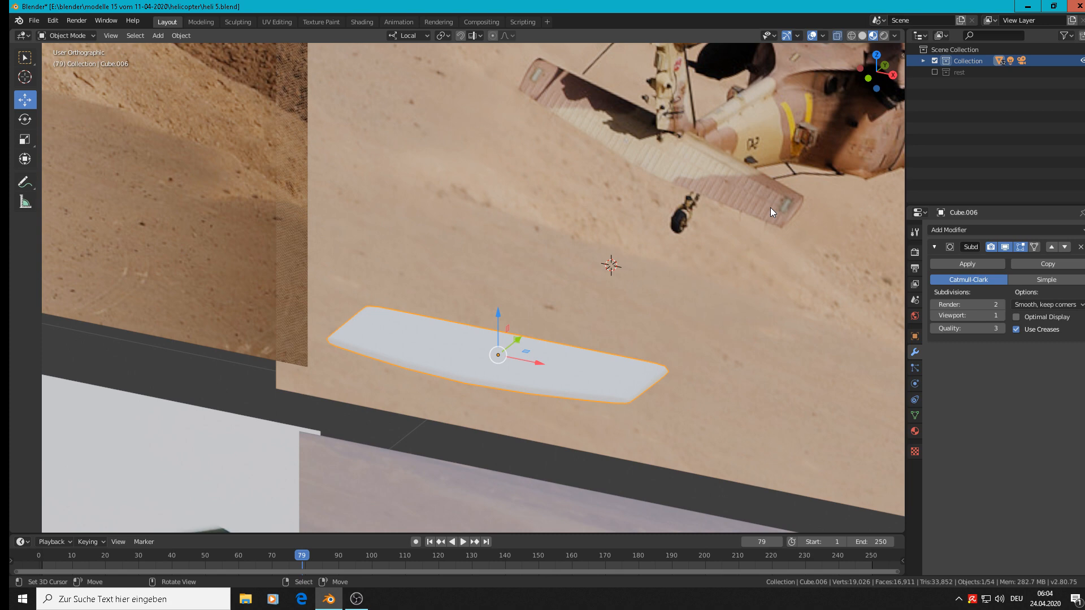
Step: Narrow the stabilizer by scaling it to 0.876 along local Y
scroll(771, 208, "down", 5)
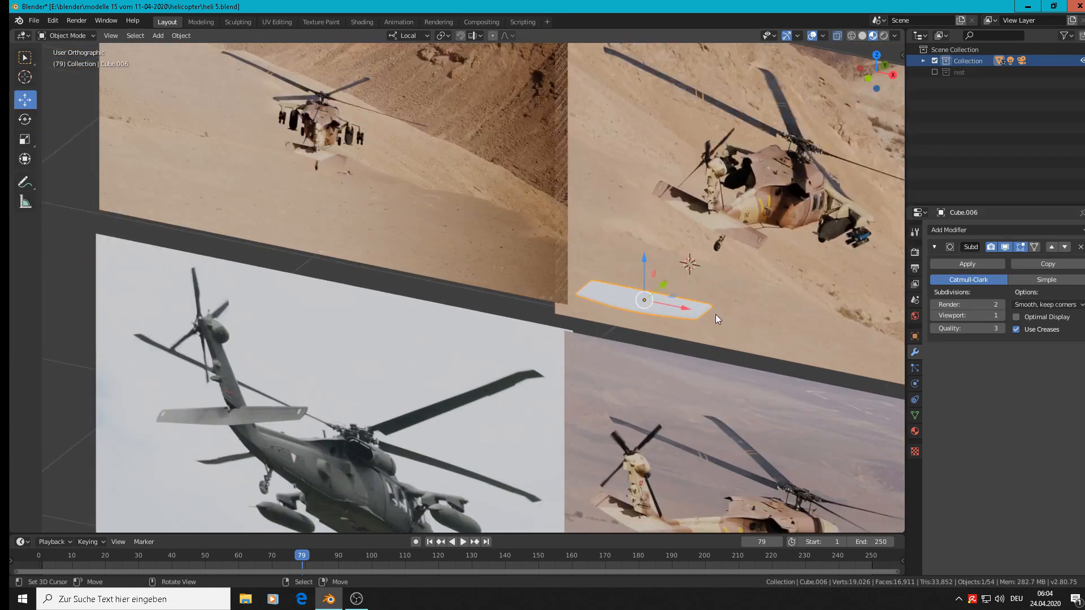
middle_click_drag(716, 314, 751, 358)
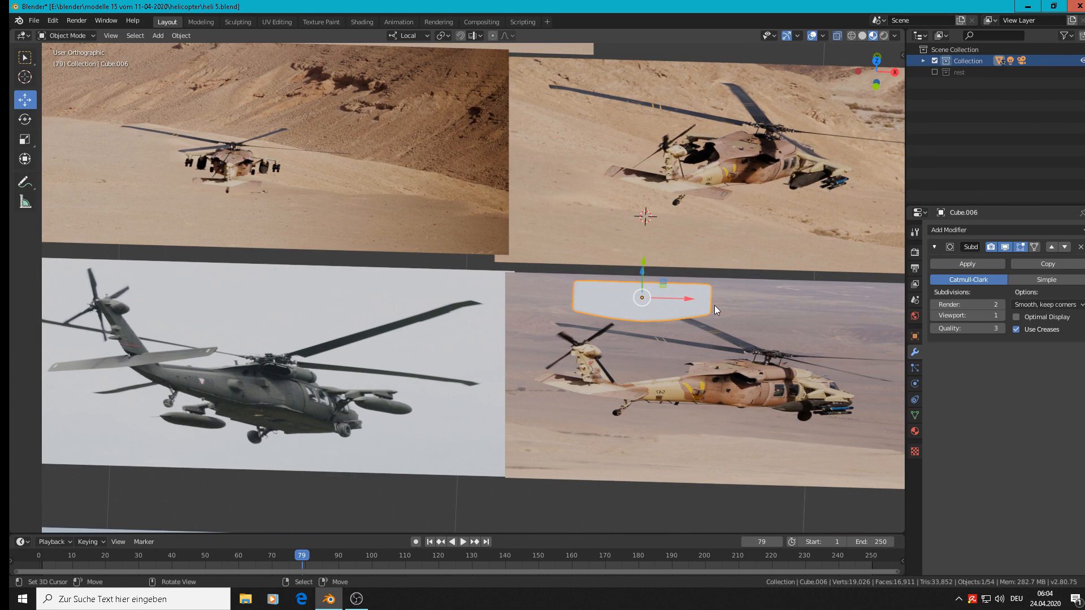
key("s")
key("y")
key("y")
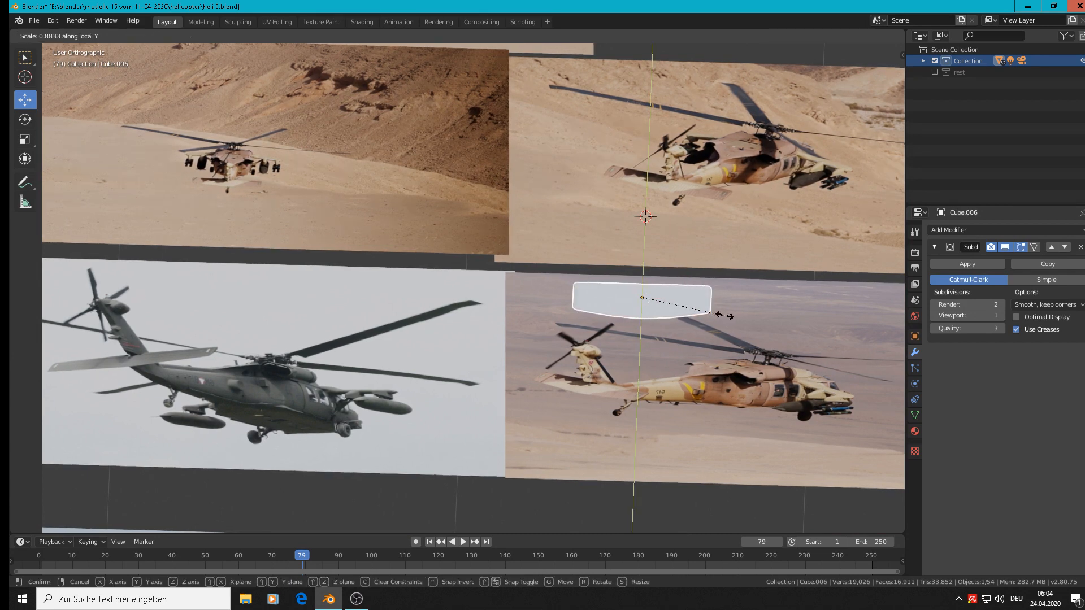
left_click(724, 316)
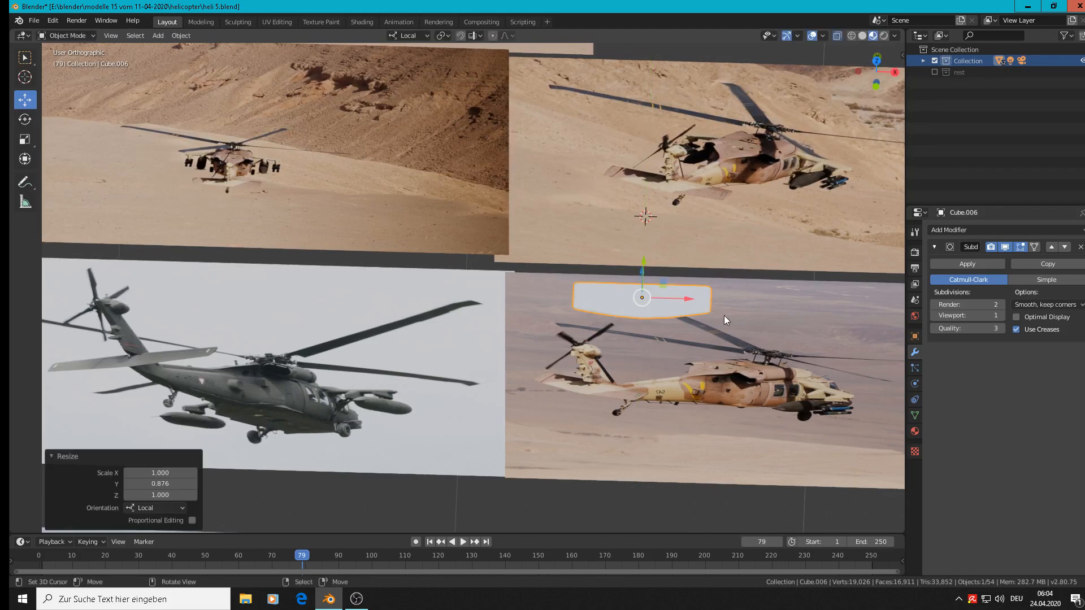
Step: Move the stabilizer 7.95 m along X and -3.16 m along Z in front view, towards the modeled helicopter parts
key("KP_1")
scroll(742, 300, "down", 4)
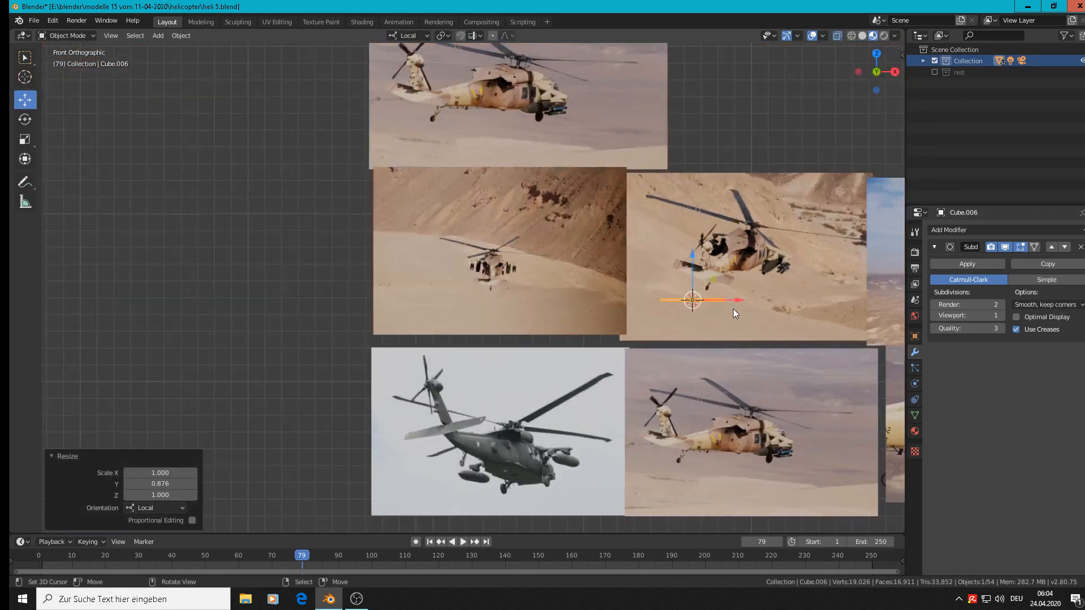
middle_click_drag(759, 352, 585, 292, "shift")
scroll(510, 247, "down", 4)
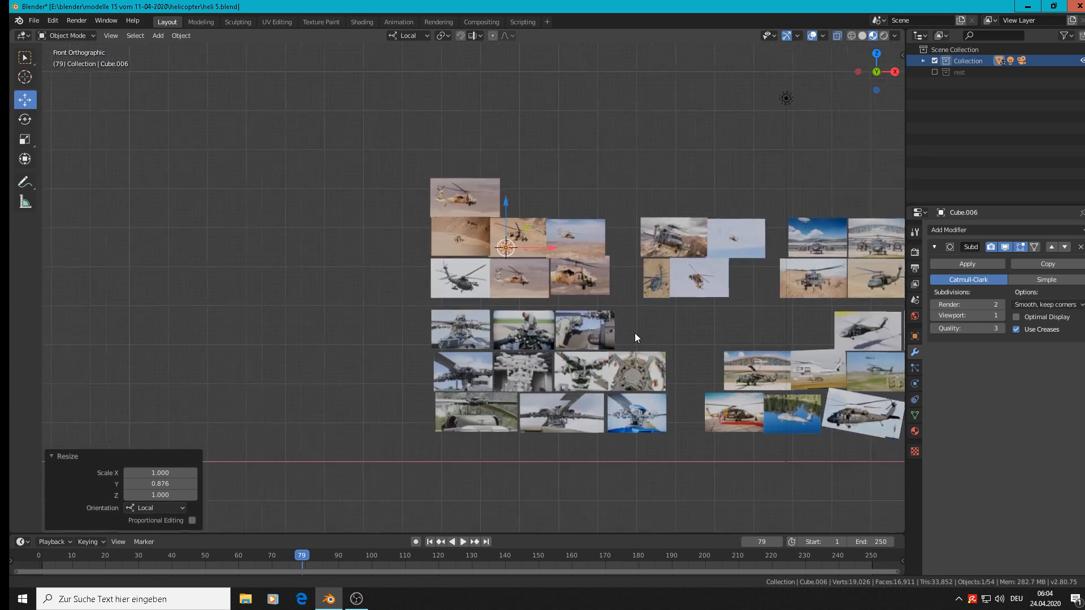
middle_click_drag(635, 333, 417, 282, "shift")
key("g")
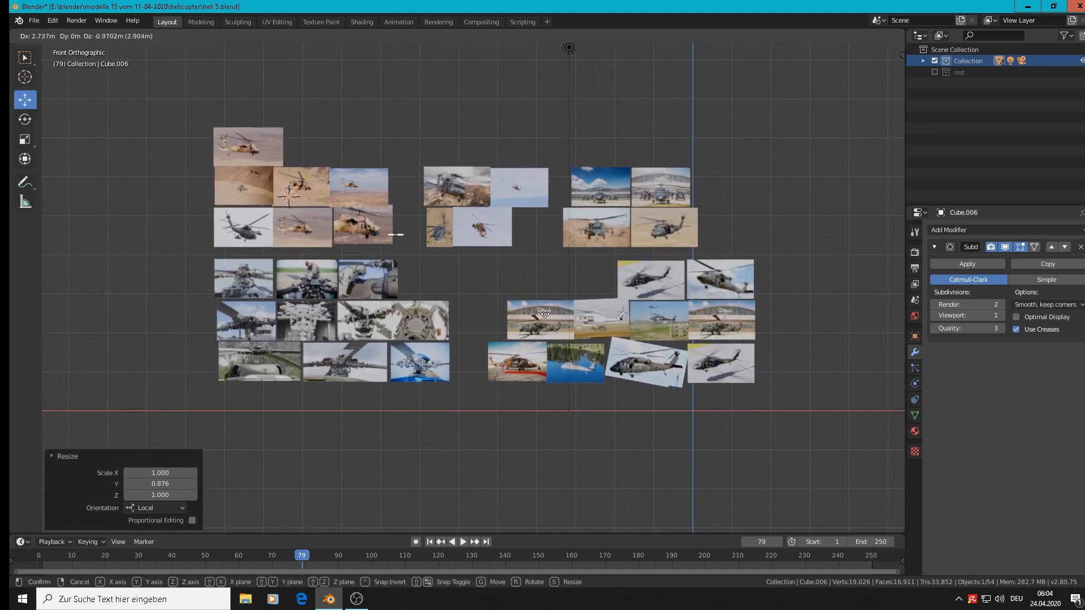
left_click(707, 402)
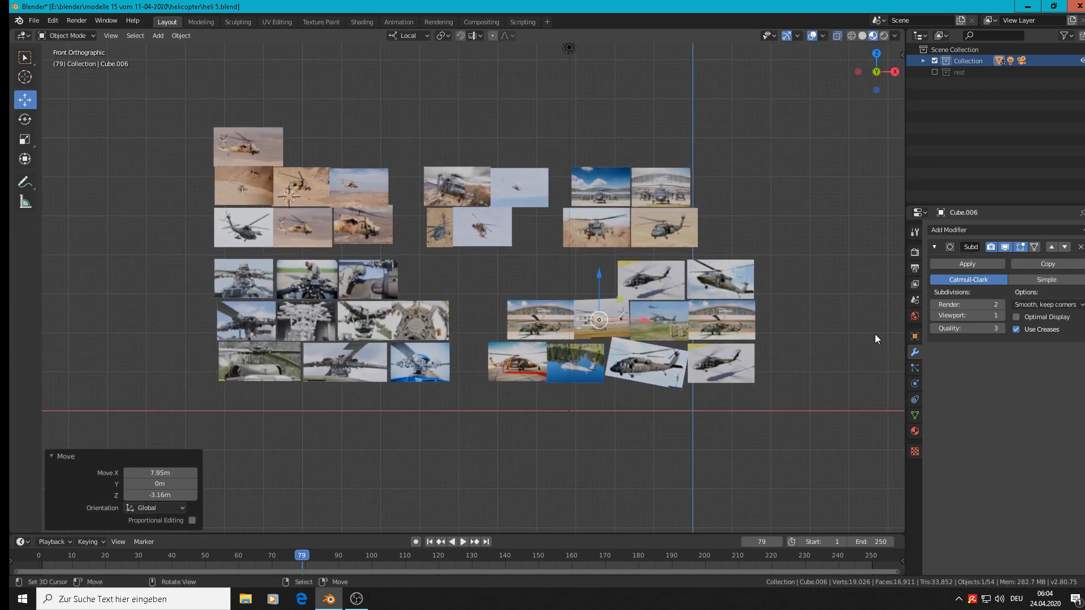
Step: Move the stabilizer -13.2 m along local Y in top view so it lines up with the helicopter parts
key("KP_7")
scroll(788, 404, "down", 7)
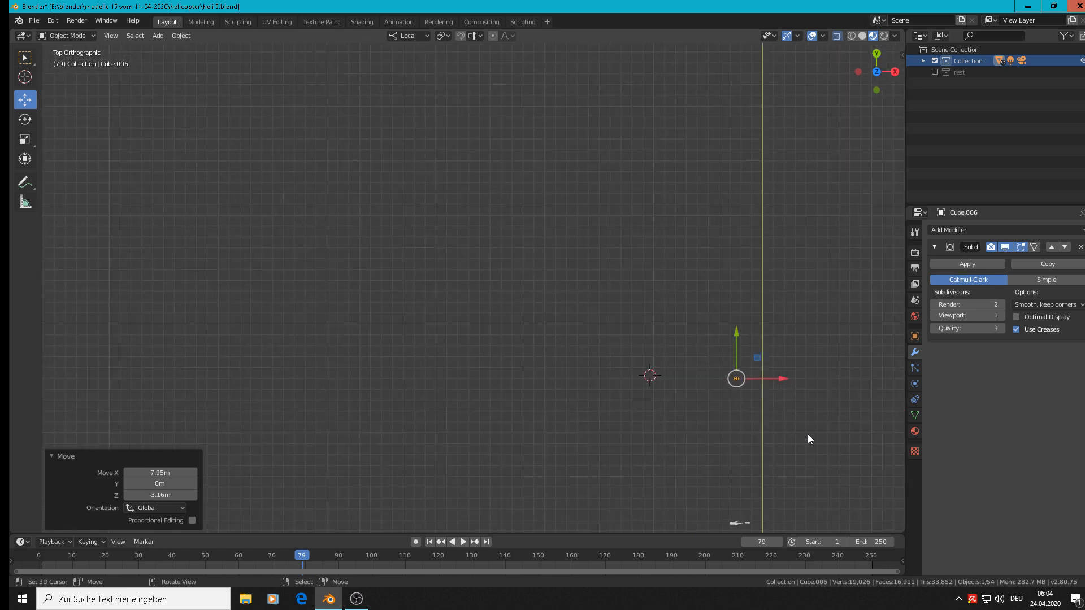
middle_click_drag(808, 434, 571, 290, "shift")
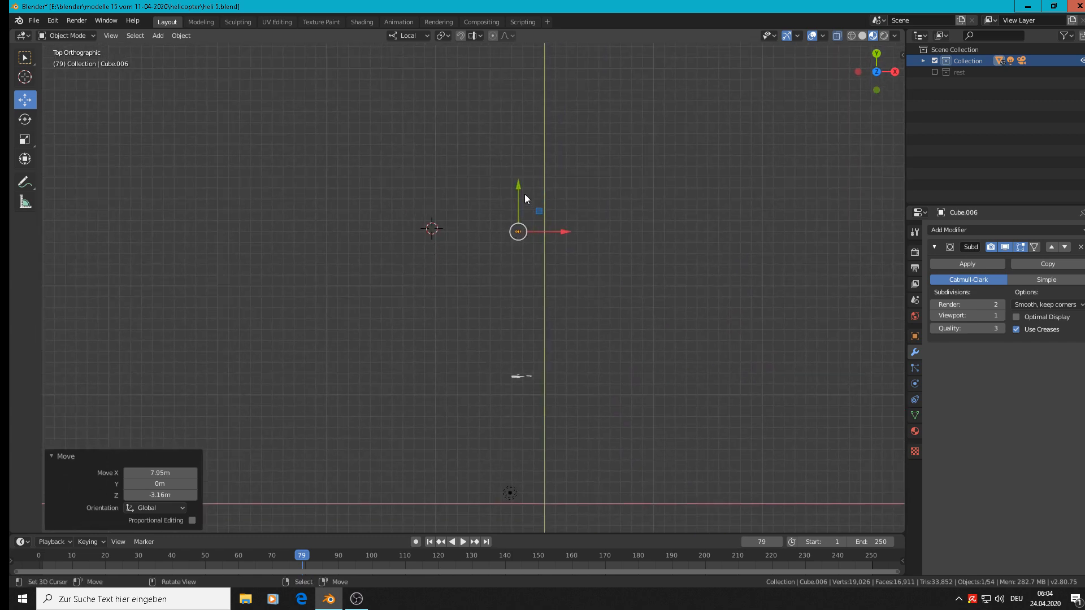
left_click_drag(517, 192, 510, 336)
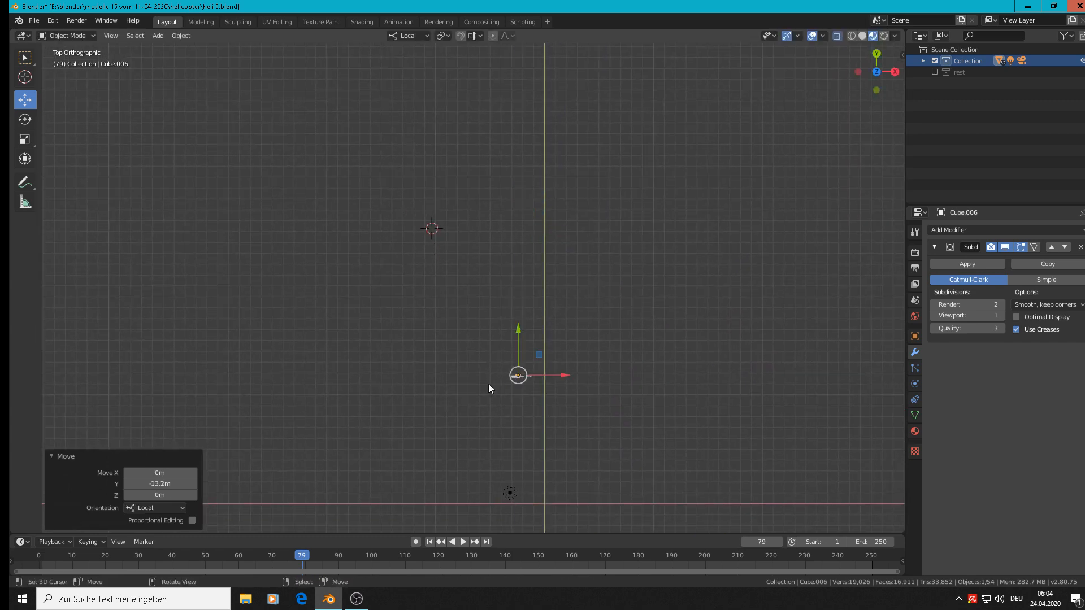
Step: Place the 3D cursor beside the relocated stabilizer in both the top and front views
right_click(460, 385, "shift")
key("KP_1")
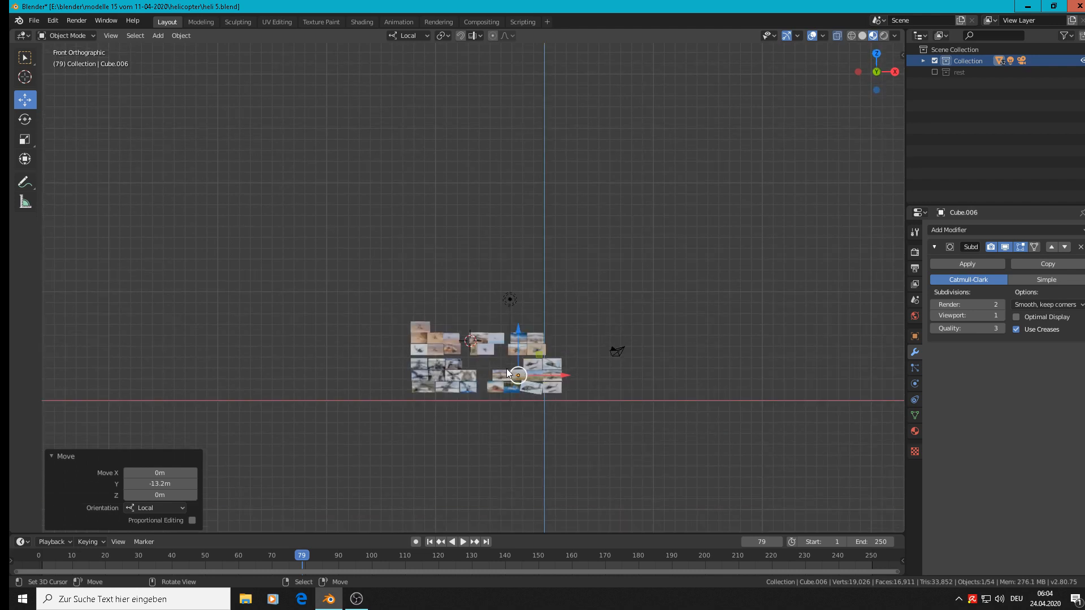
scroll(507, 369, "up", 6)
right_click(490, 392, "shift")
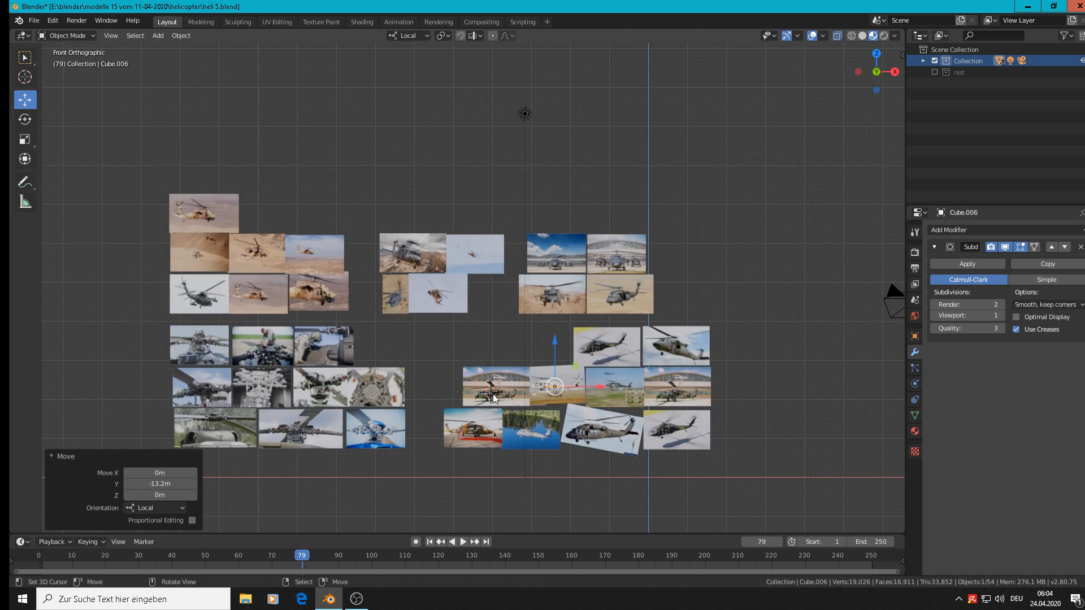
Step: Save the project under the new file name heli 6.blend in the helicopter folder
scroll(491, 392, "up", 1)
left_click(37, 21)
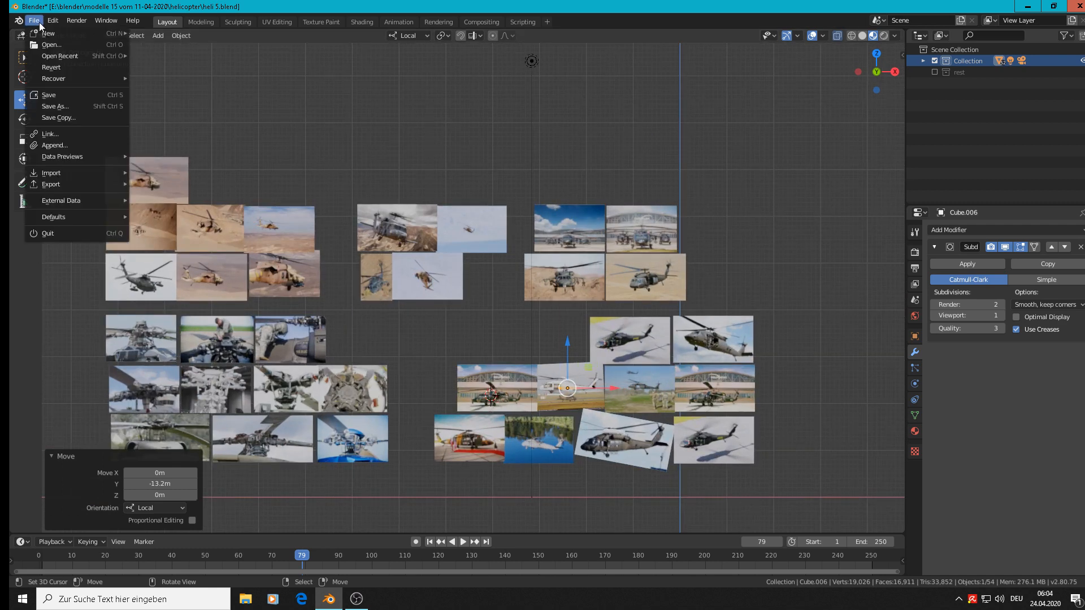
left_click(63, 107)
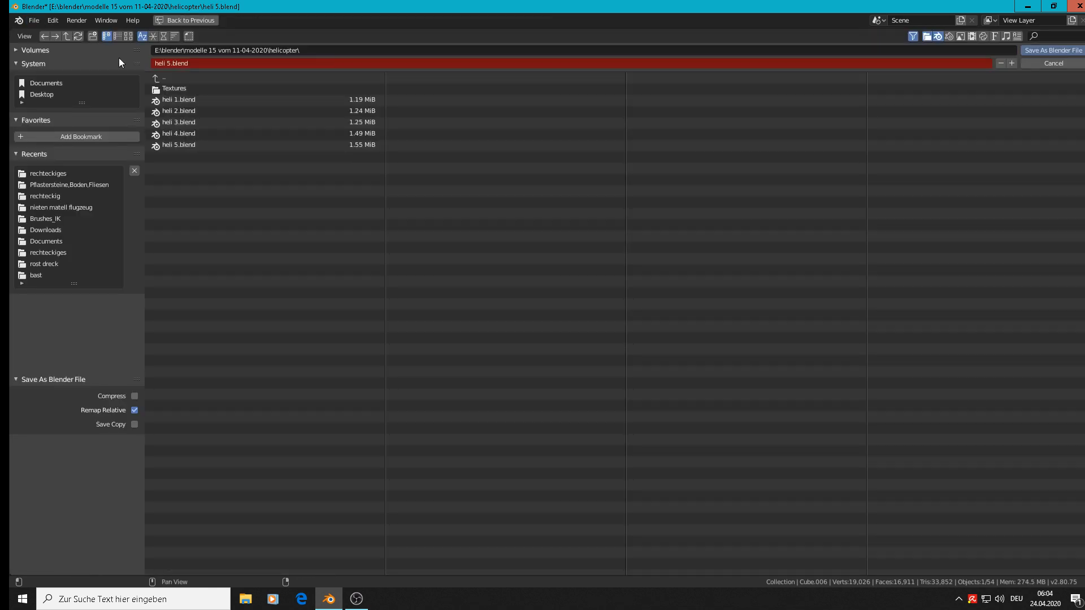
left_click(171, 65)
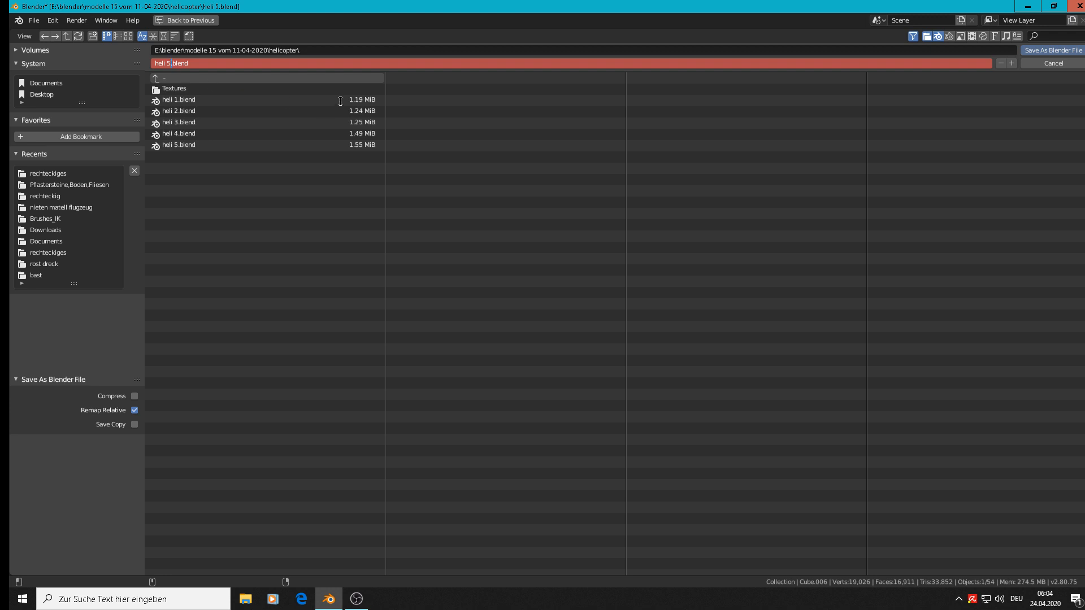
key("BackSpace")
type("6")
left_click(1053, 51)
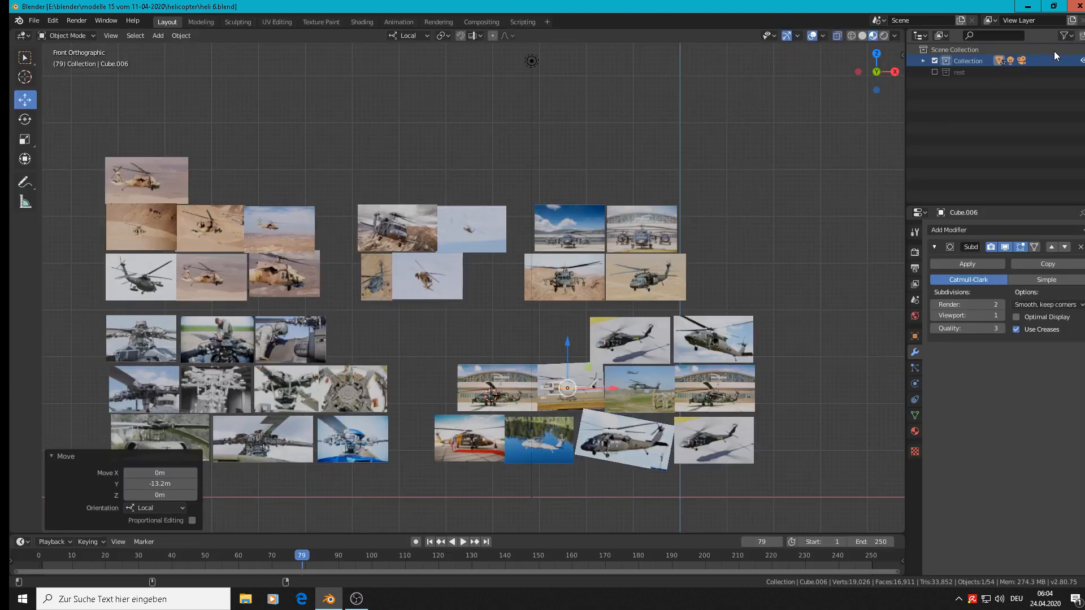
Step: Examine the helicopter reference photos for the shape of the tail fin and the rounded housing at its tip
scroll(161, 227, "up", 1)
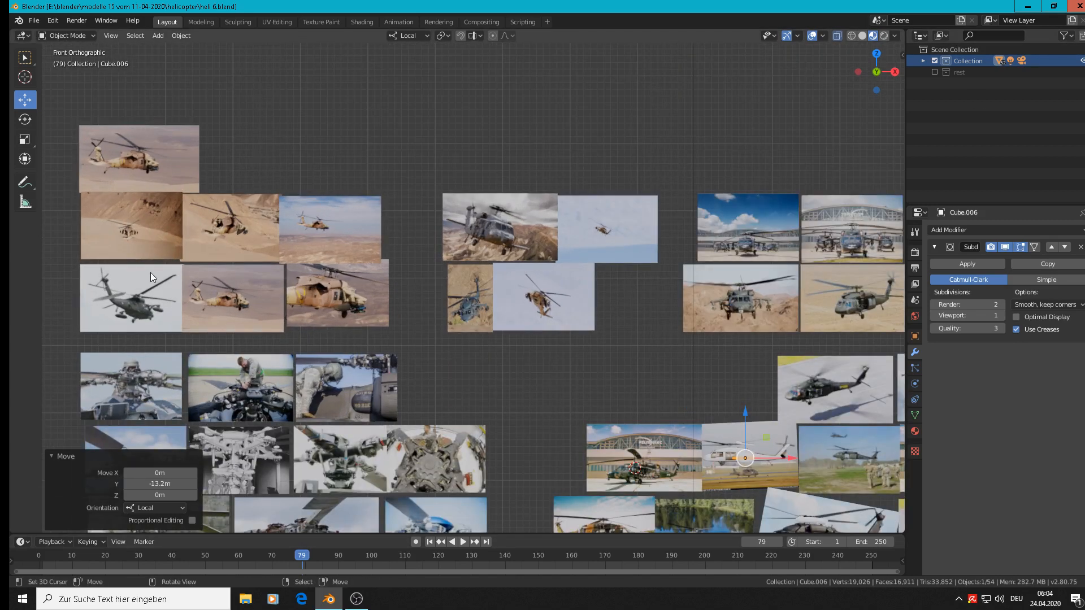
middle_click_drag(150, 273, 544, 374, "shift")
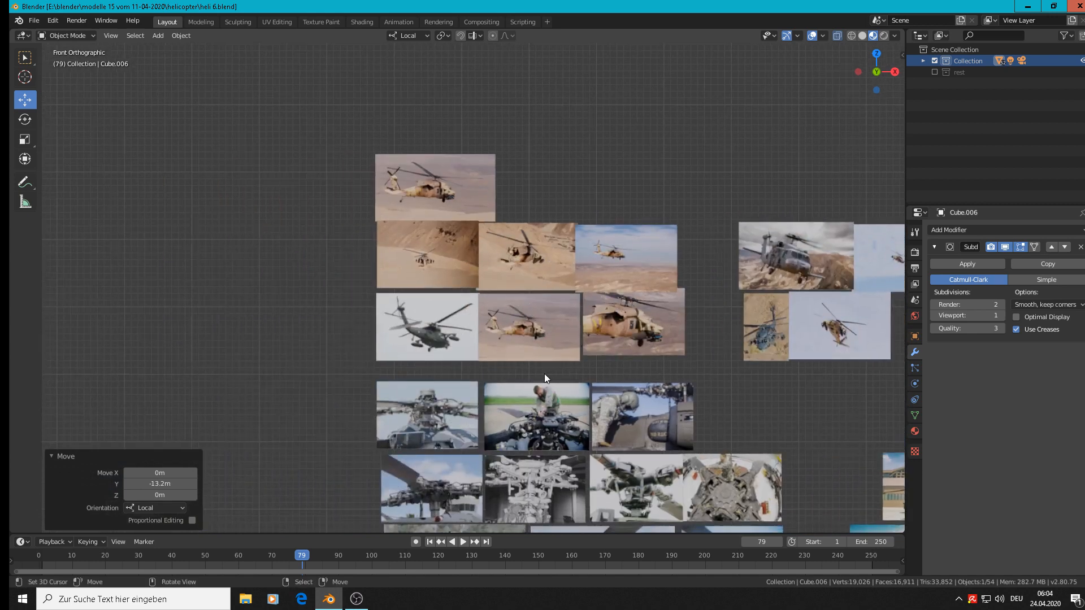
scroll(544, 374, "up", 4)
scroll(345, 252, "up", 6)
middle_click_drag(286, 260, 526, 268, "shift")
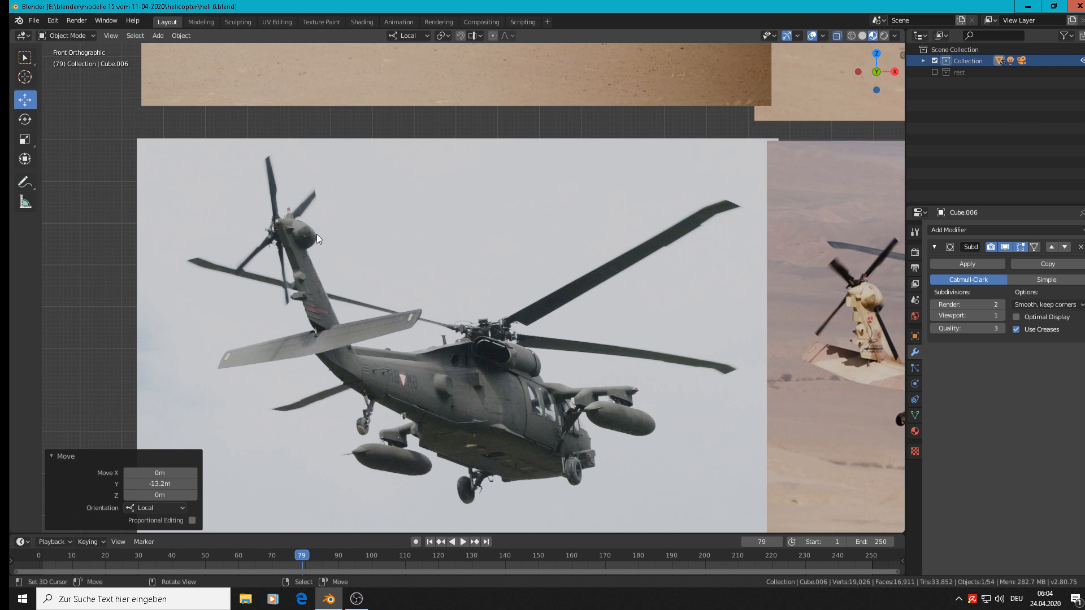
scroll(317, 234, "down", 3)
scroll(649, 275, "up", 3)
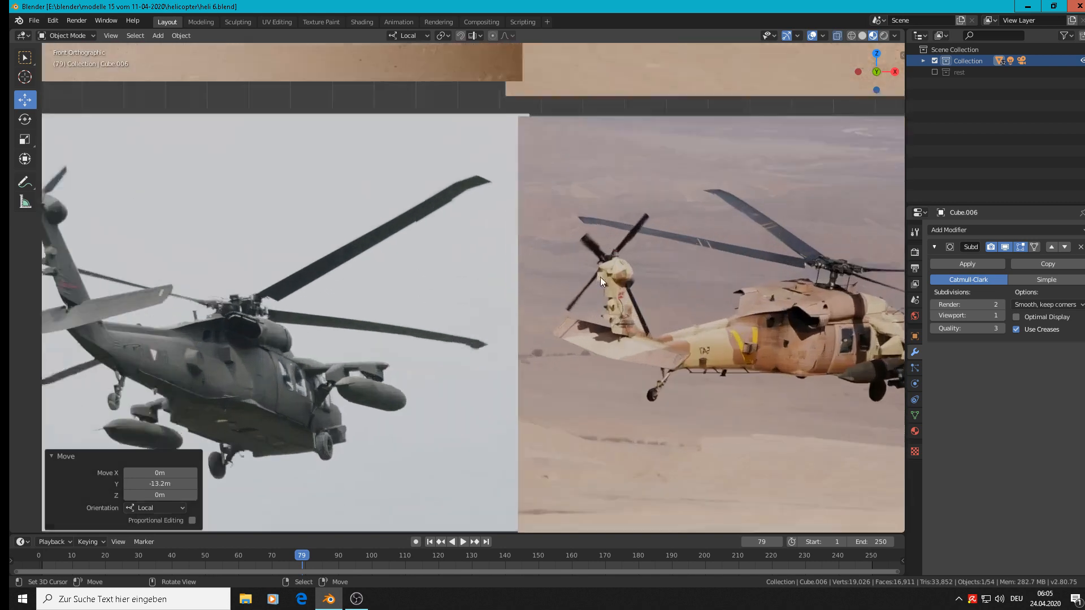
scroll(610, 275, "up", 4)
scroll(630, 301, "down", 10)
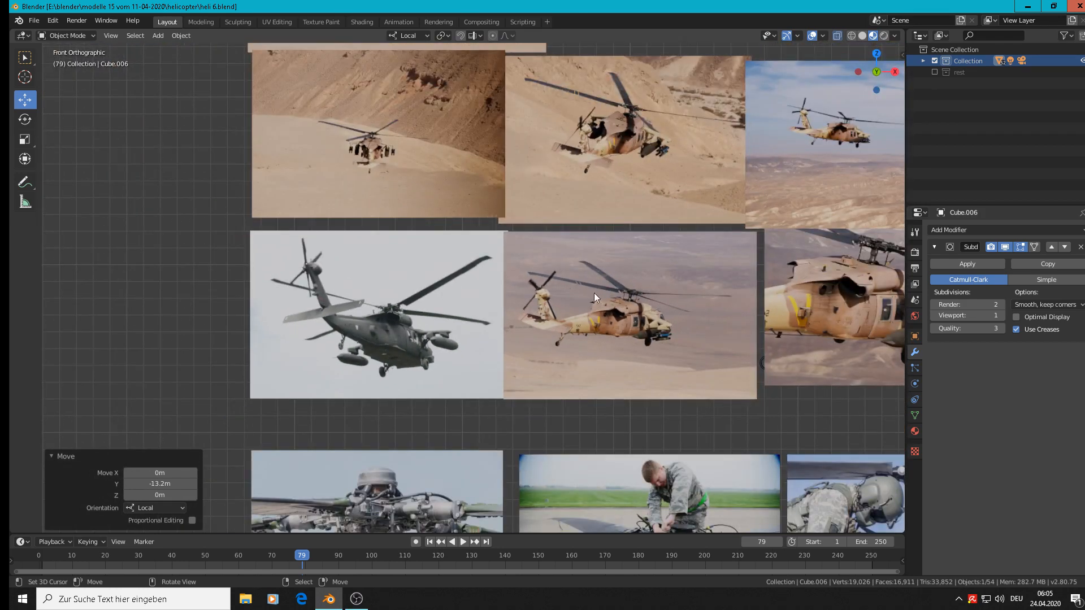
middle_click_drag(699, 313, 555, 468, "shift")
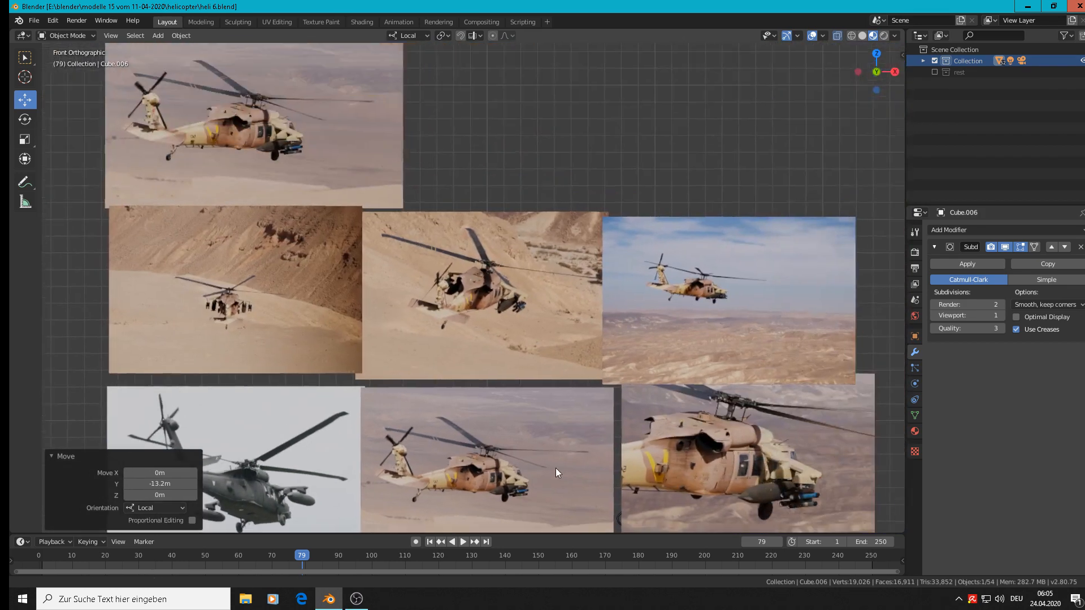
scroll(460, 289, "up", 6)
scroll(425, 275, "up", 2)
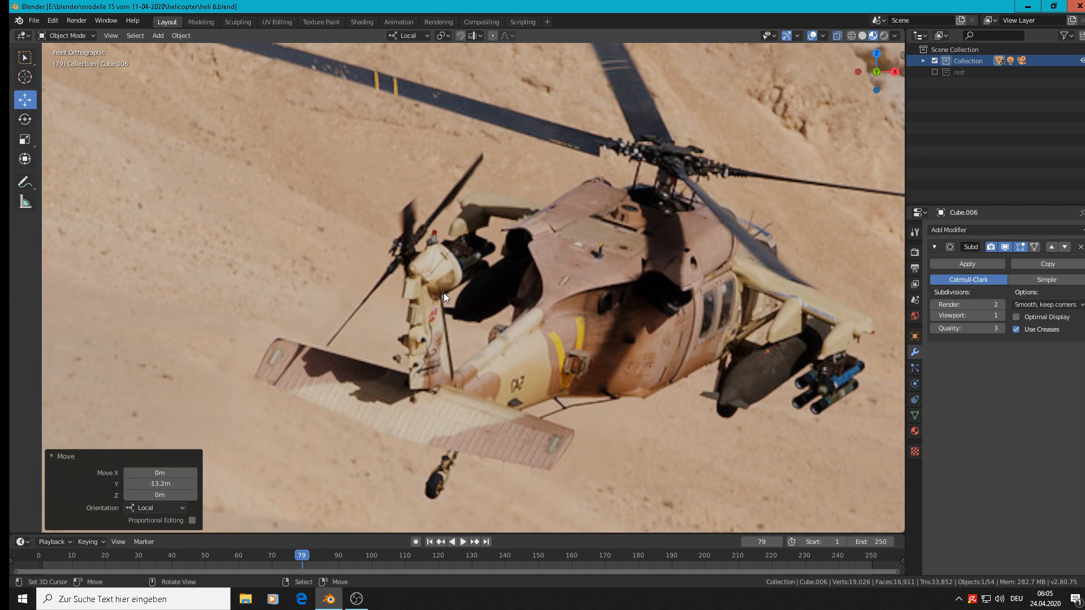
scroll(443, 292, "down", 10)
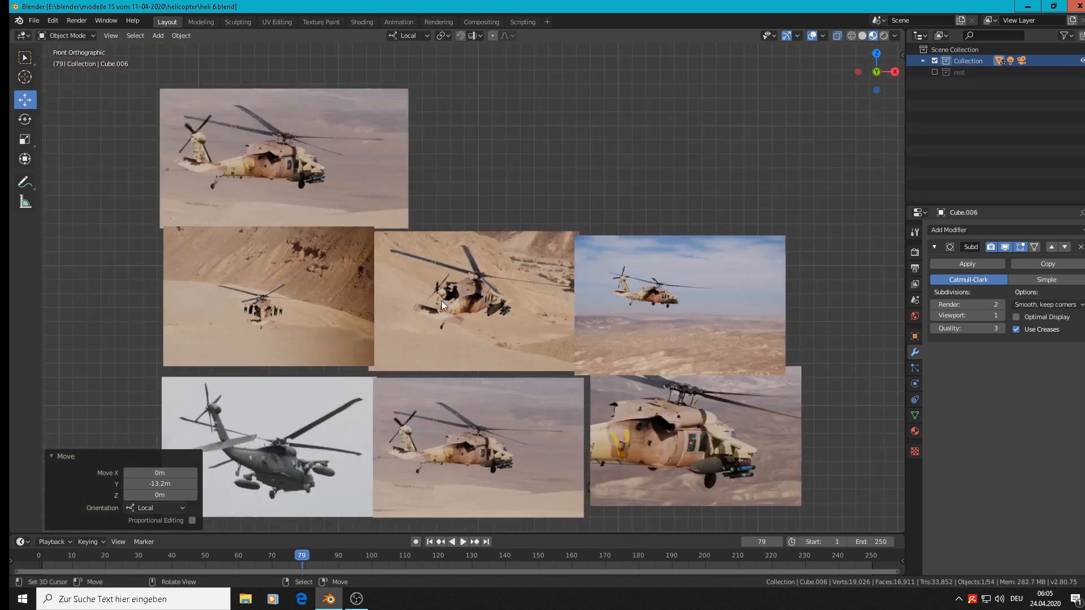
middle_click_drag(711, 470, 810, 329, "shift")
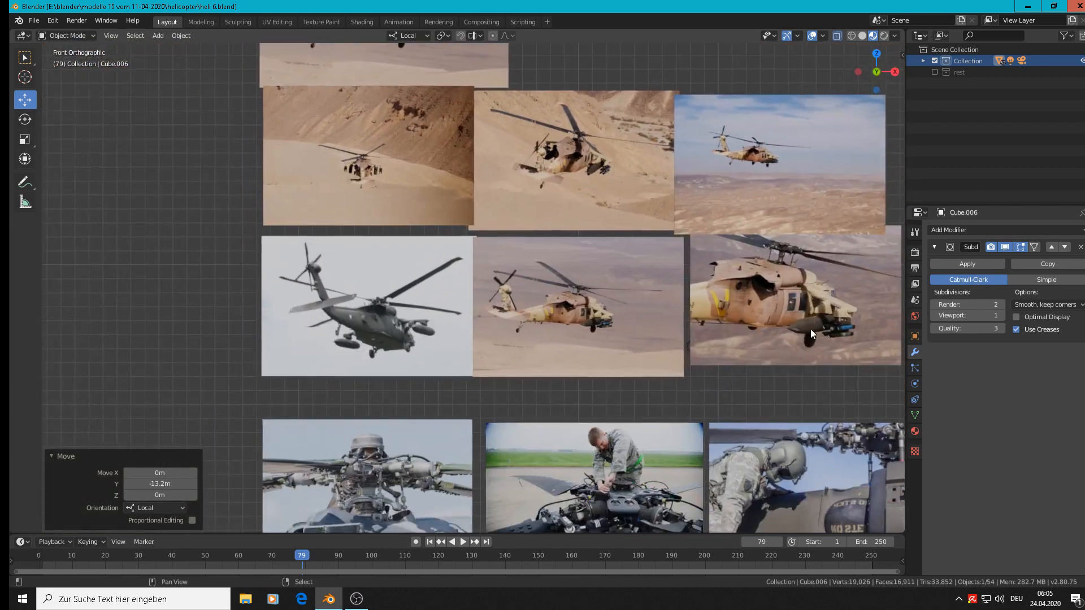
Step: Add a UV sphere beside the tail fin in the grey-sky photo and shrink it to about the size of the tail's rounded housing
scroll(317, 260, "up", 2)
scroll(440, 341, "up", 4)
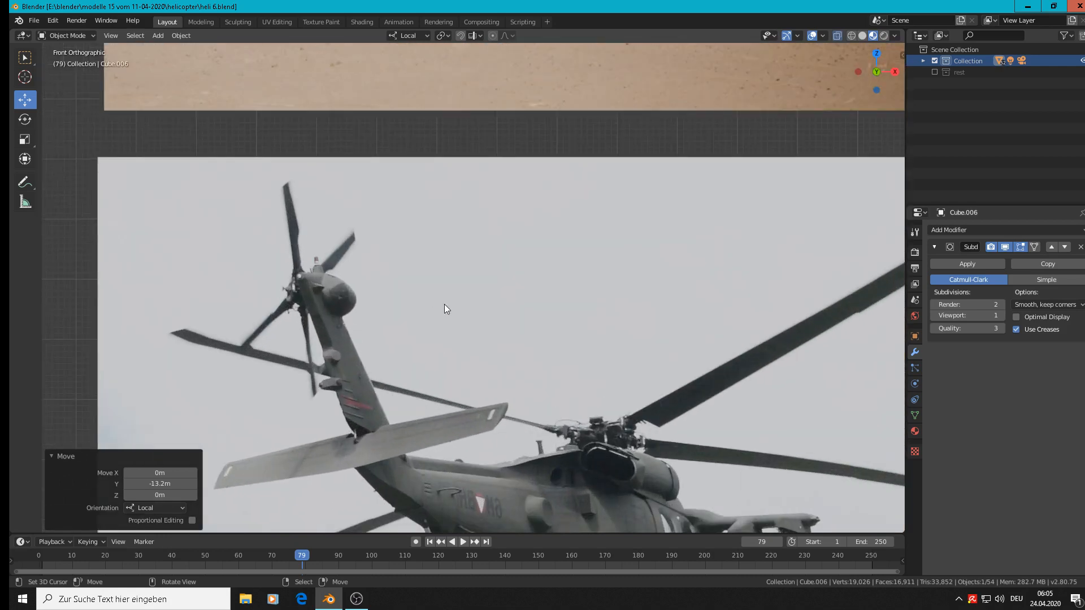
left_click(158, 35)
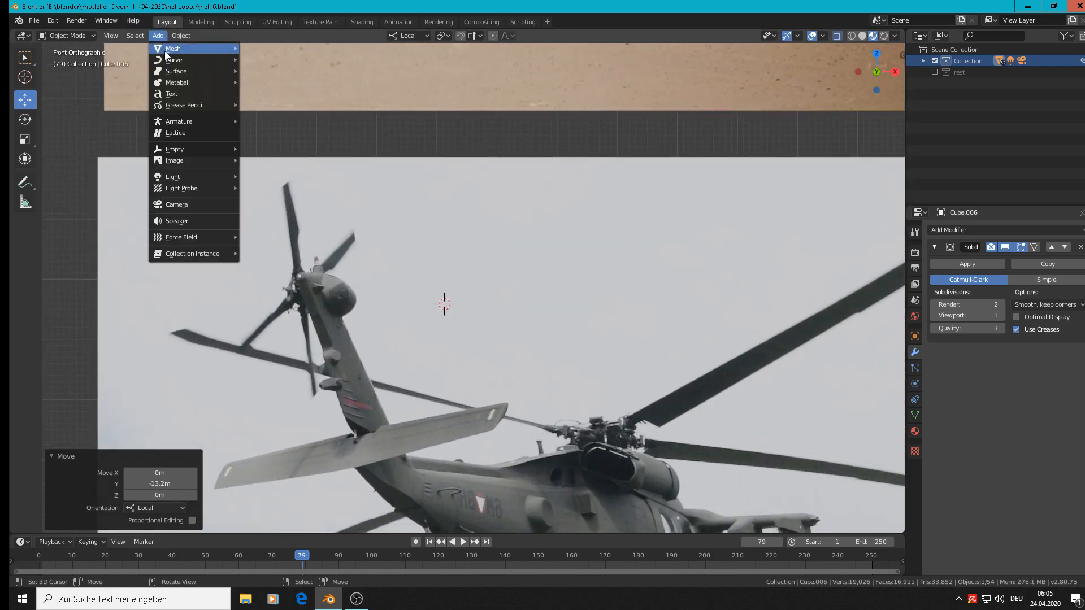
mouse_move(164, 49)
left_click(270, 83)
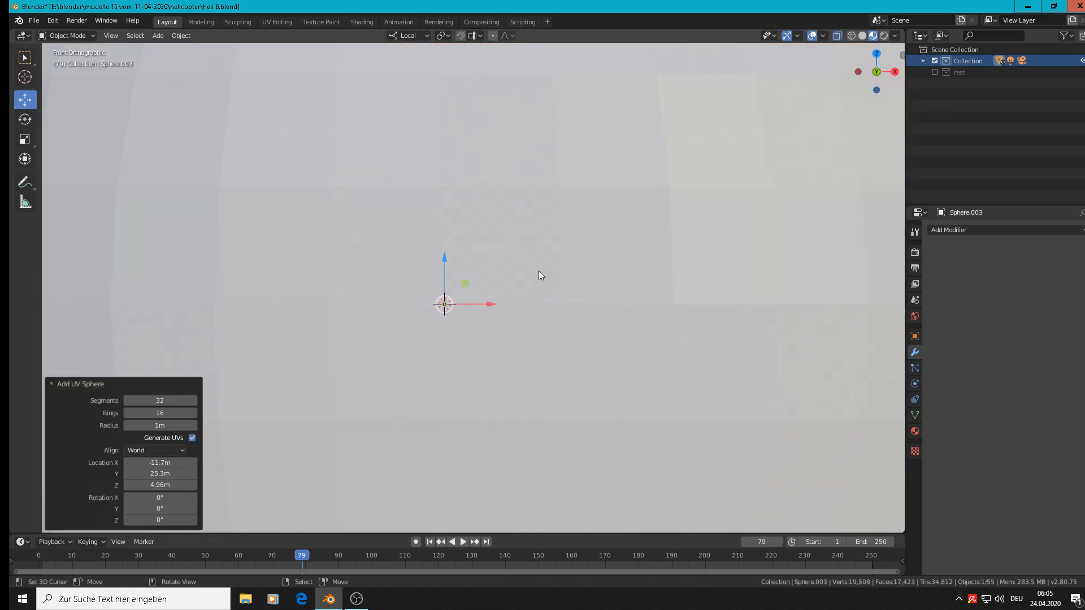
key("s")
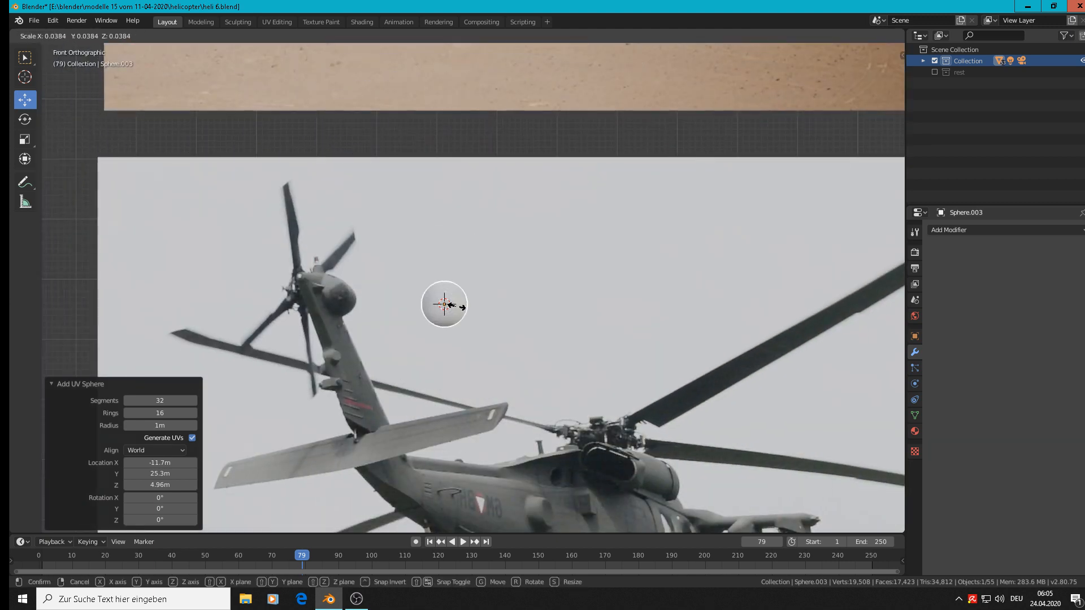
left_click(457, 307)
key("s")
left_click(489, 322)
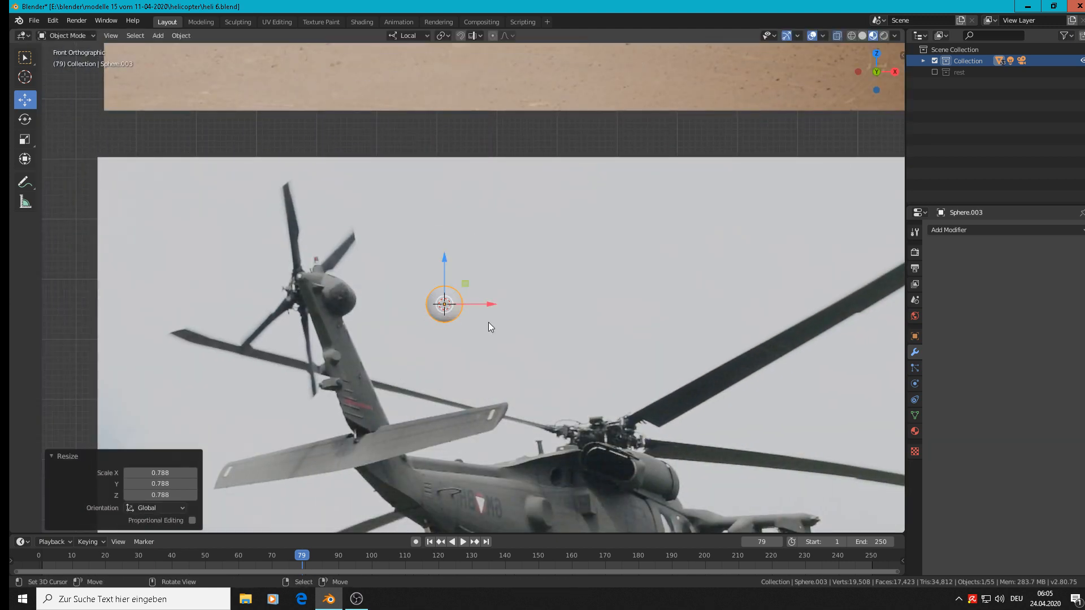
Step: Stretch the sphere by about 1.299 along X and move it about -0.104 m along local Y, in front of the photo
key("s")
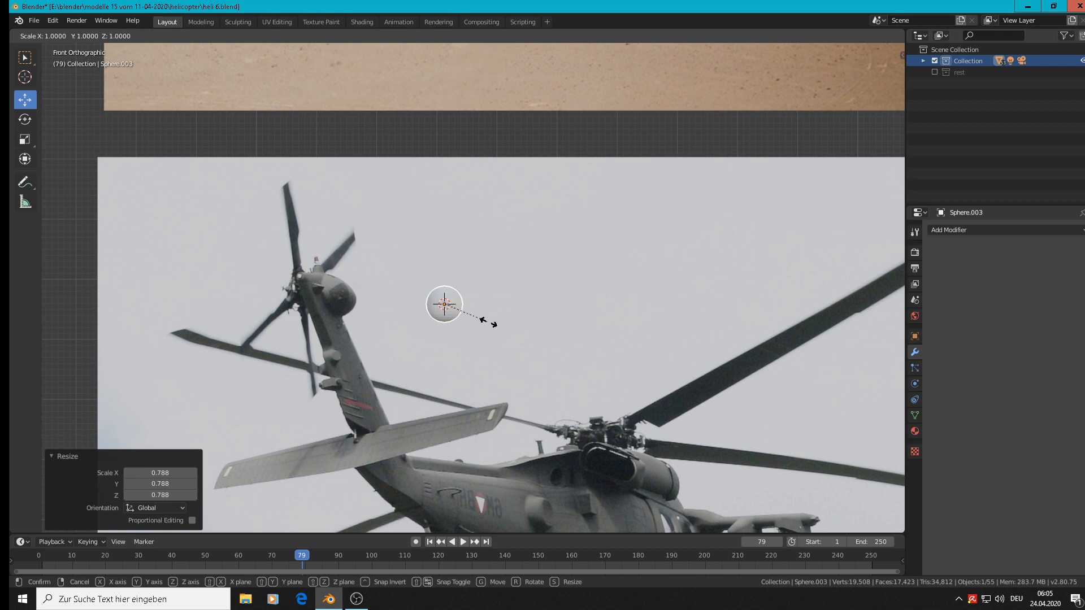
key("x")
left_click(503, 327)
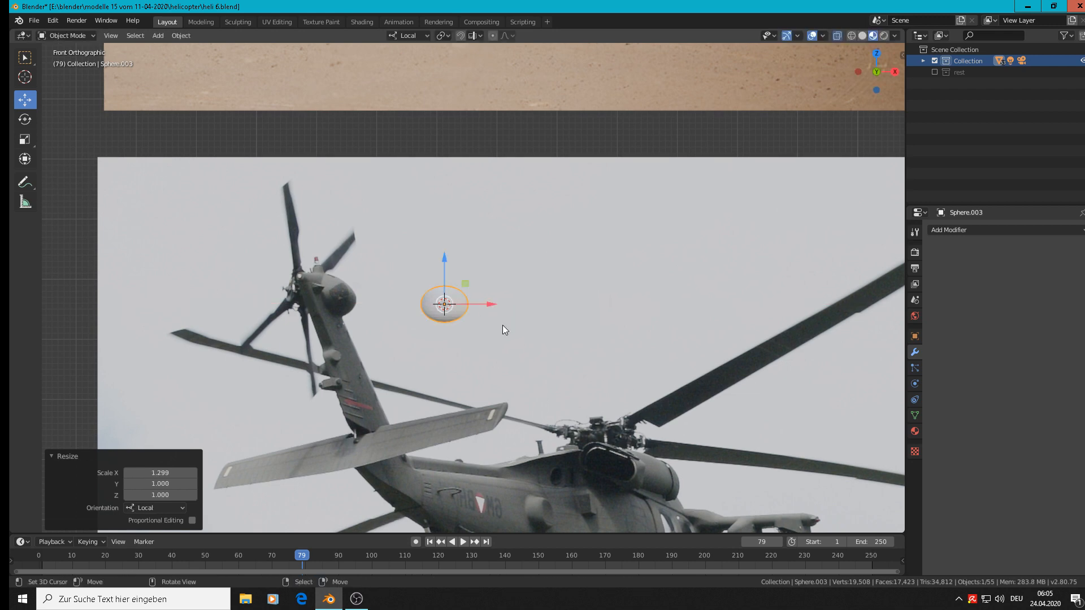
middle_click_drag(477, 304, 489, 338)
left_click_drag(415, 298, 473, 331)
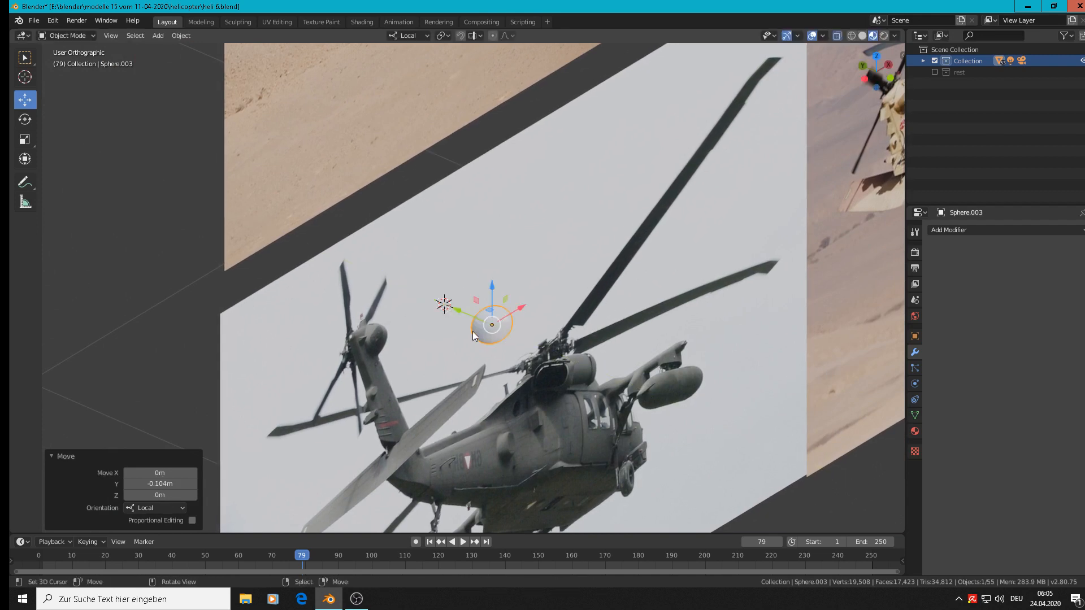
scroll(472, 331, "up", 4)
middle_click_drag(380, 306, 284, 222)
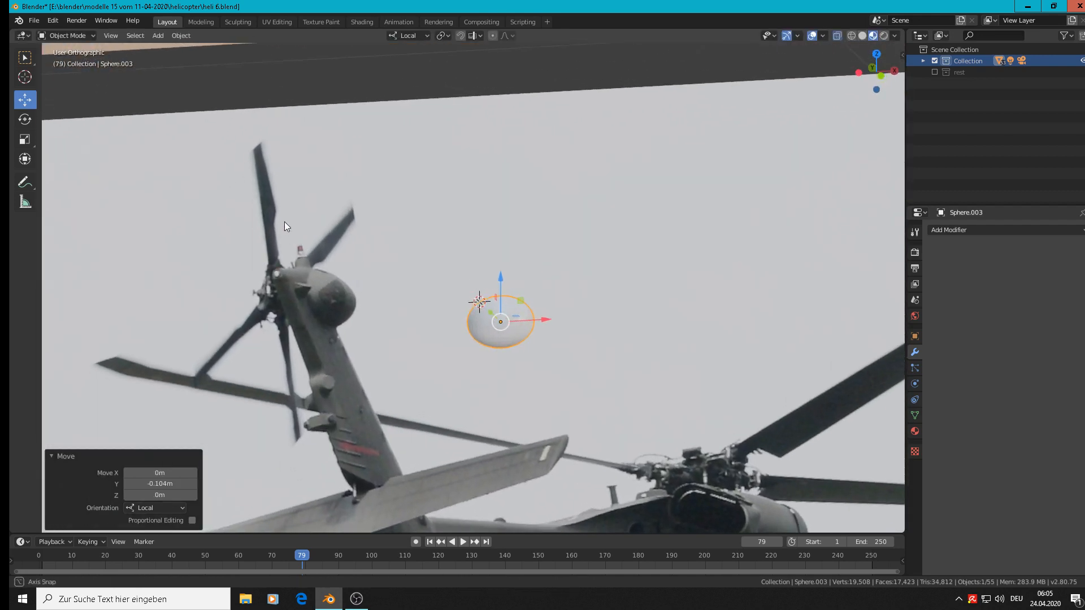
Step: Pull a vertex on the sphere's upper edge about 0.0109 m in X and 0.0106 m in Z with smooth proportional editing, size about 0.076
key("Tab")
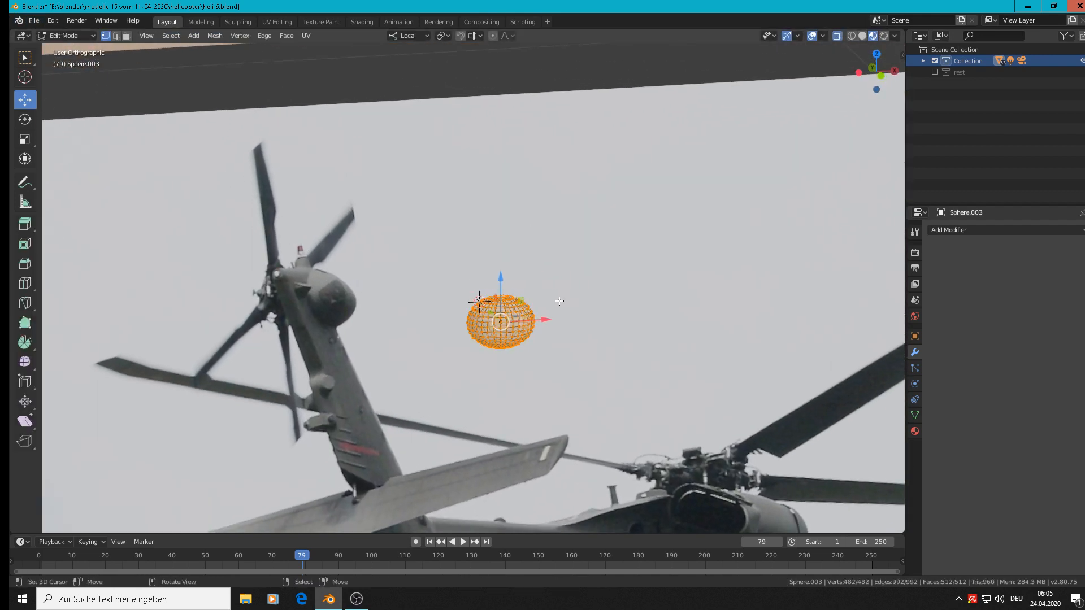
right_click(524, 301)
middle_click_drag(610, 272, 556, 330)
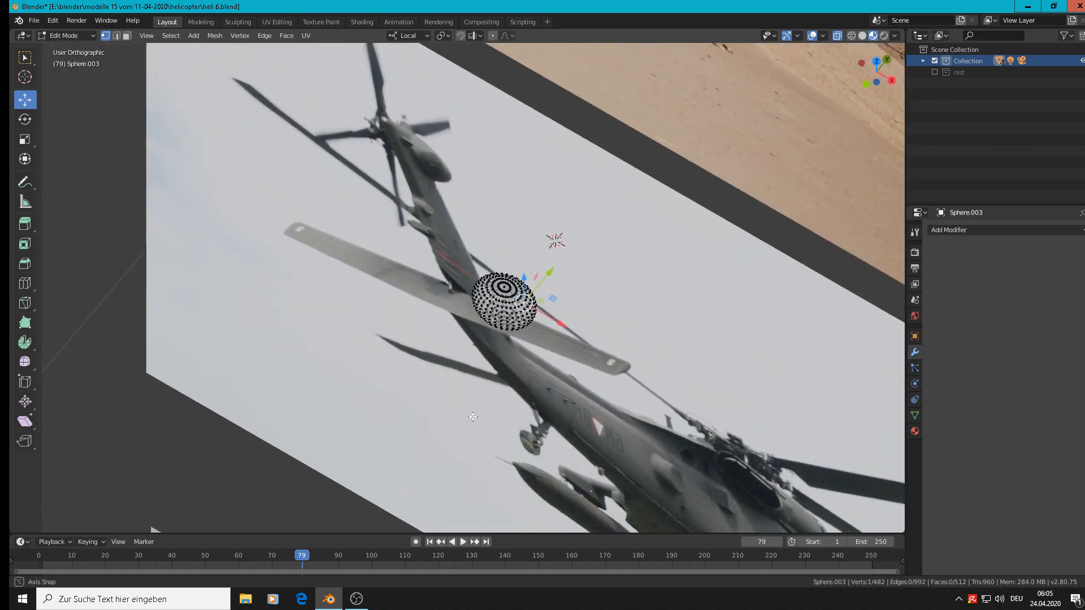
scroll(556, 328, "up", 4)
middle_click_drag(512, 291, 521, 240)
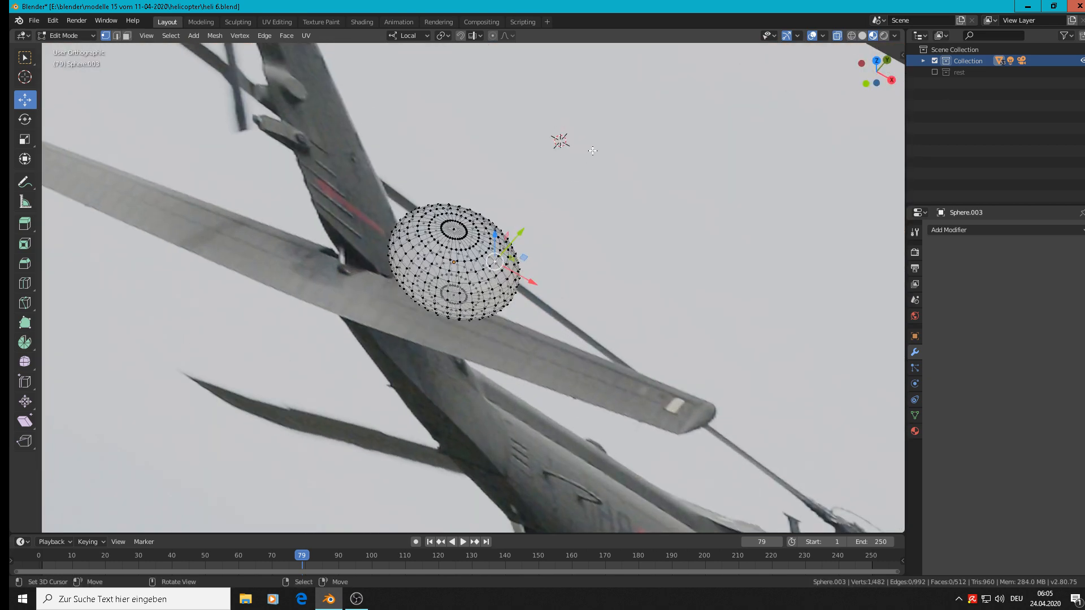
middle_click_drag(527, 298, 578, 248)
scroll(577, 249, "down", 3)
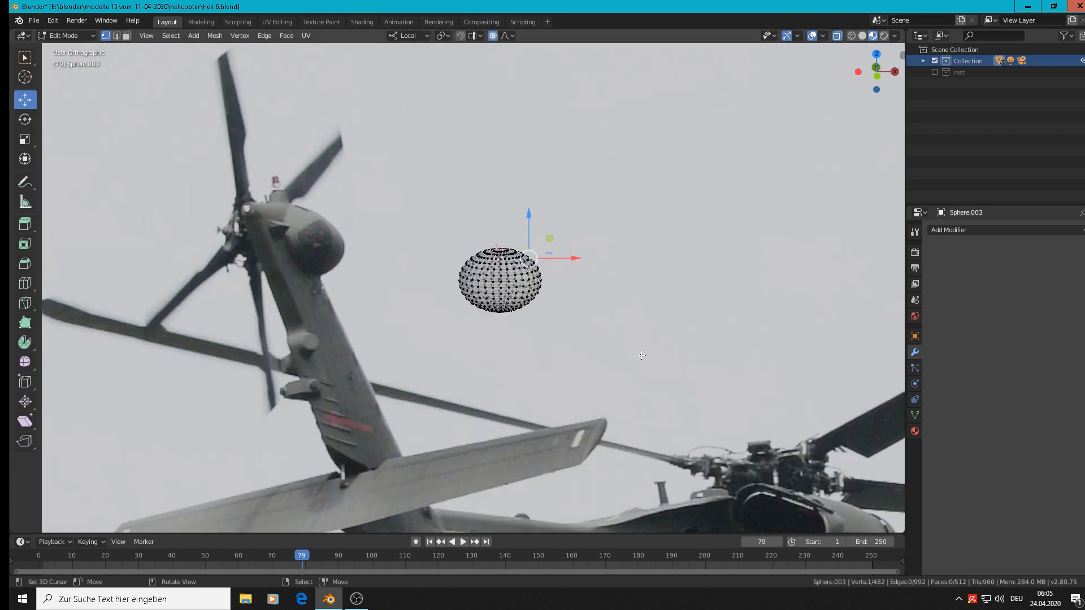
key("g")
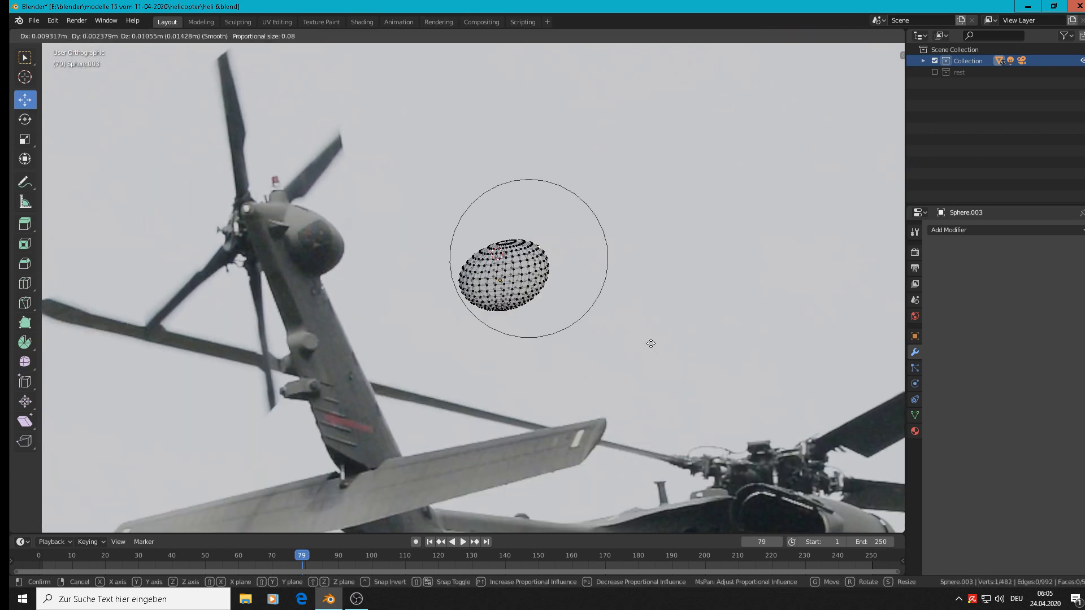
left_click(652, 344)
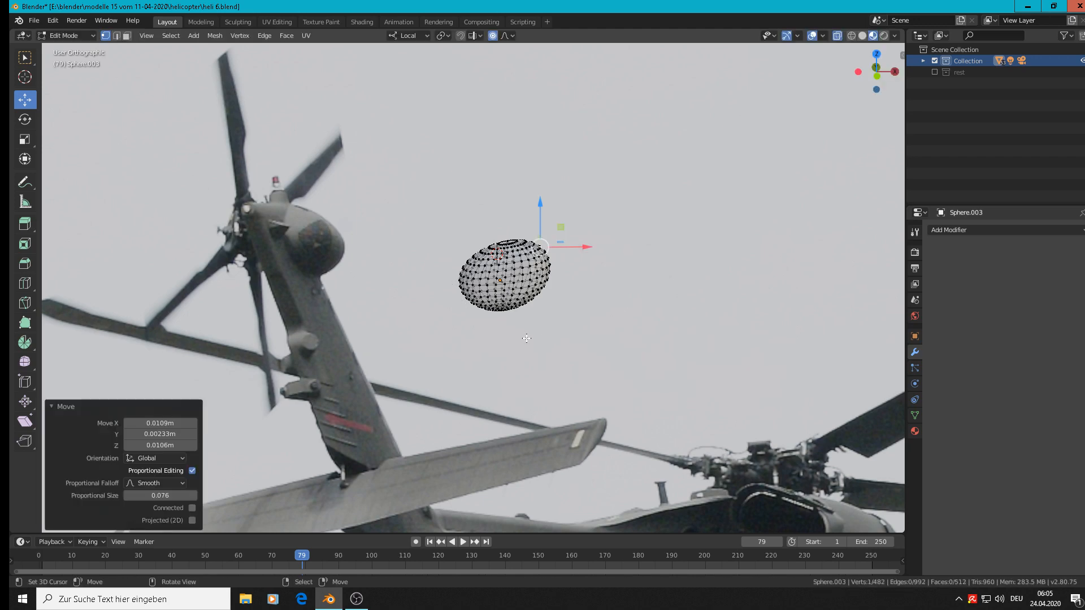
key("Tab")
Step: Move the sphere about -0.0631 m along local Y and flatten it along local Z by a factor of about 0.834
middle_click_drag(539, 334, 639, 351)
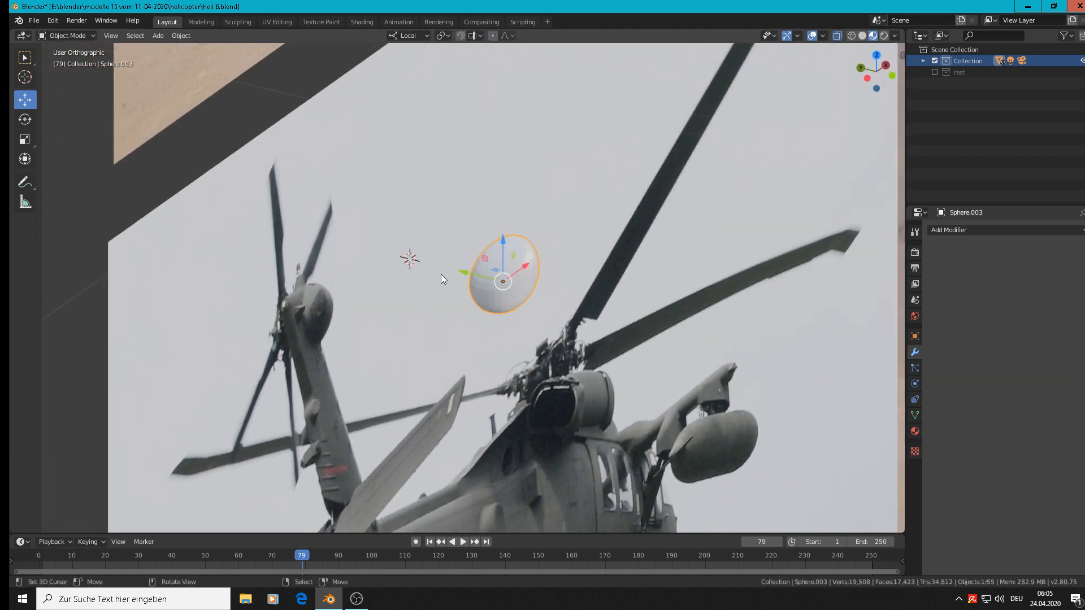
left_click_drag(464, 273, 522, 287)
middle_click_drag(572, 357, 649, 330)
key("s")
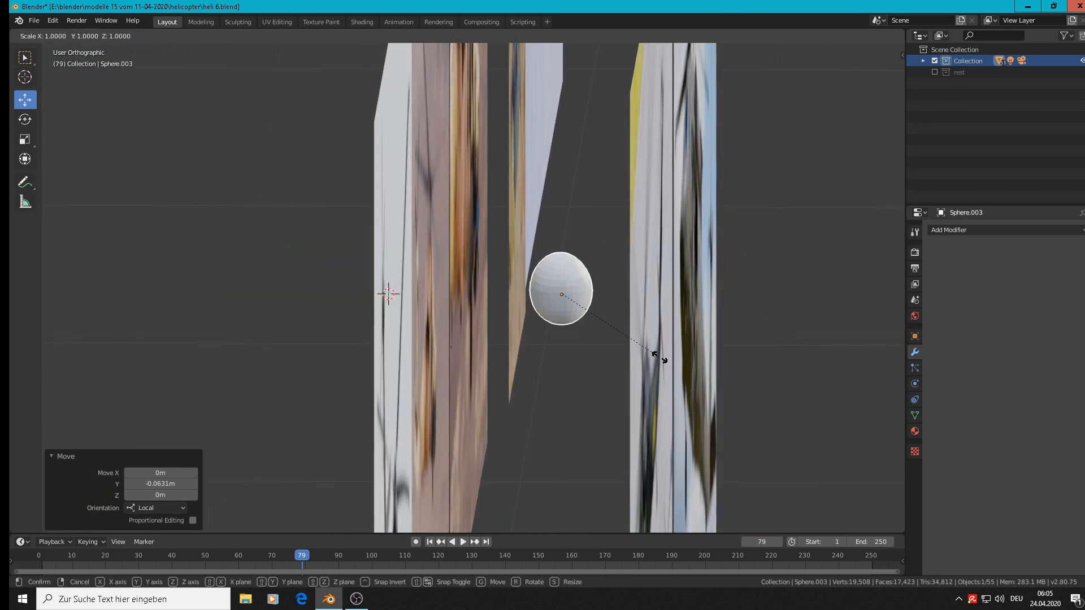
key("z")
key("z")
left_click(642, 348)
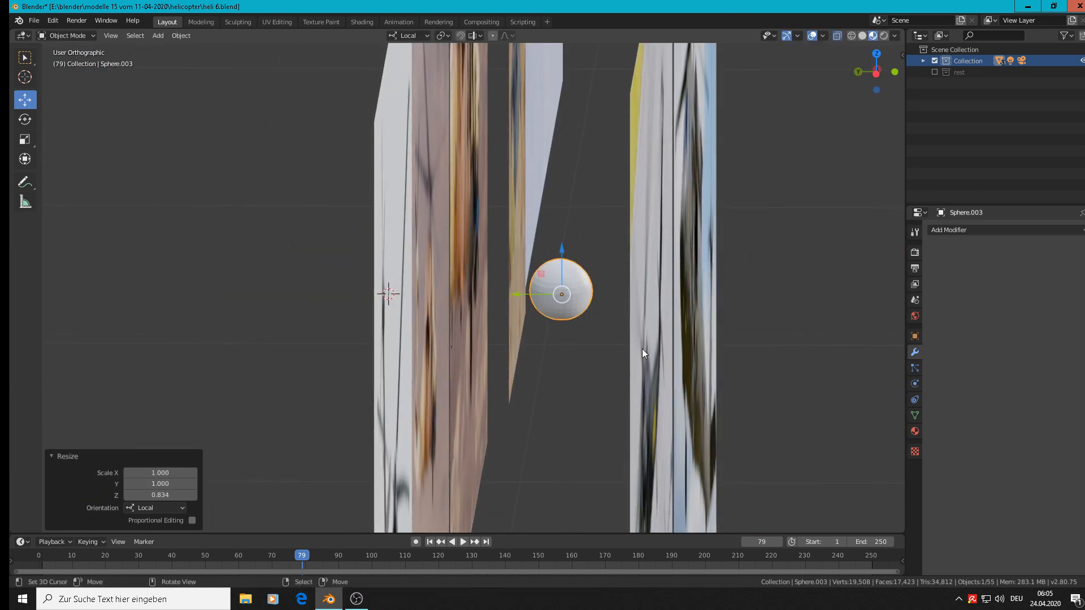
Step: Push the vertex at the sphere's narrow end about 0.00707 m inward along X with smooth proportional editing, size about 0.063
middle_click_drag(641, 348, 468, 331)
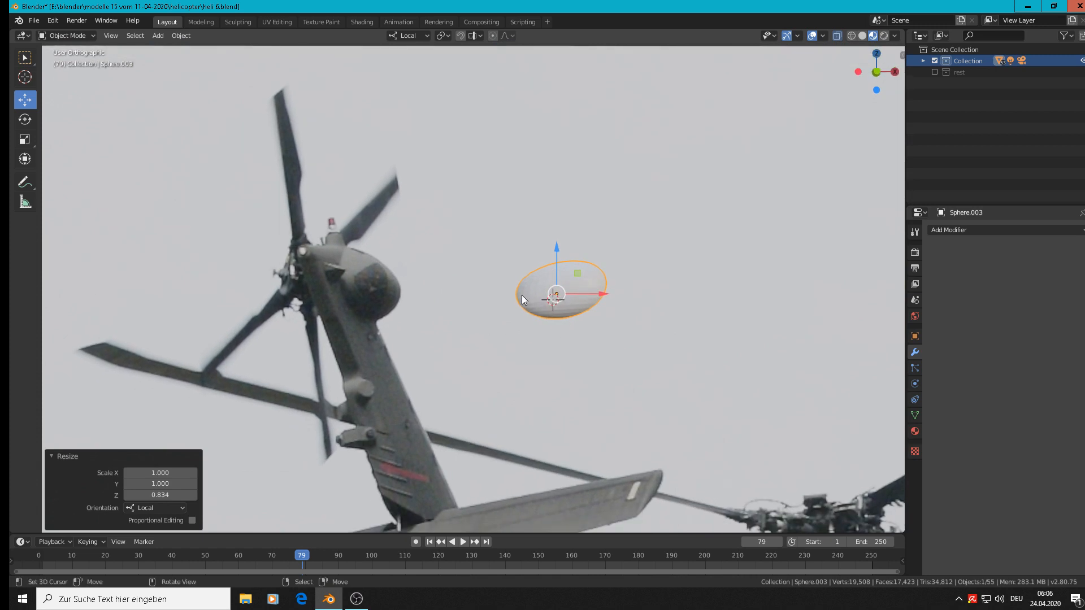
key("Tab")
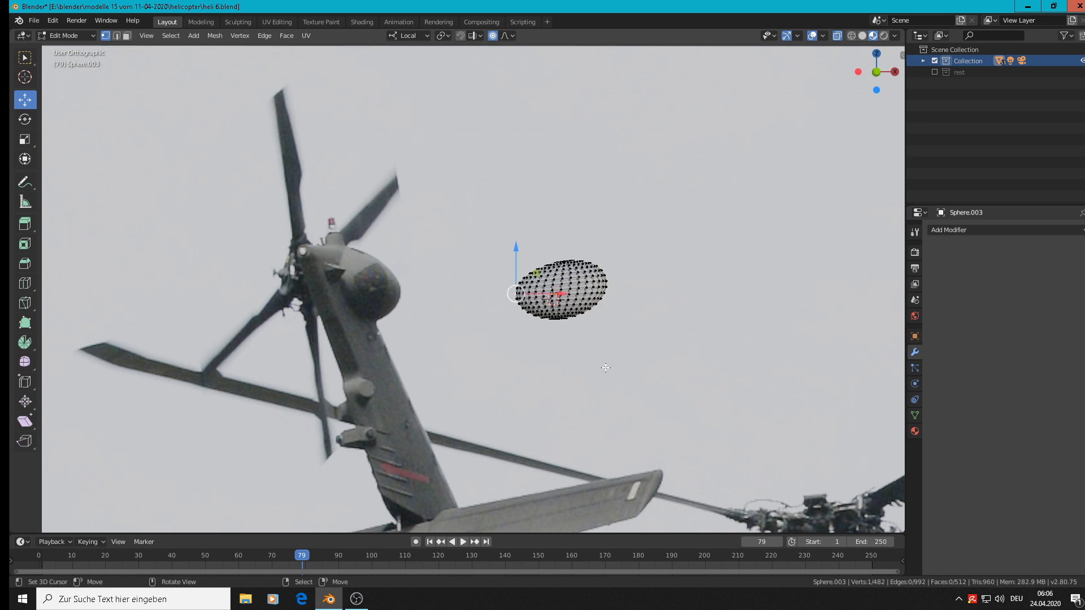
key("g")
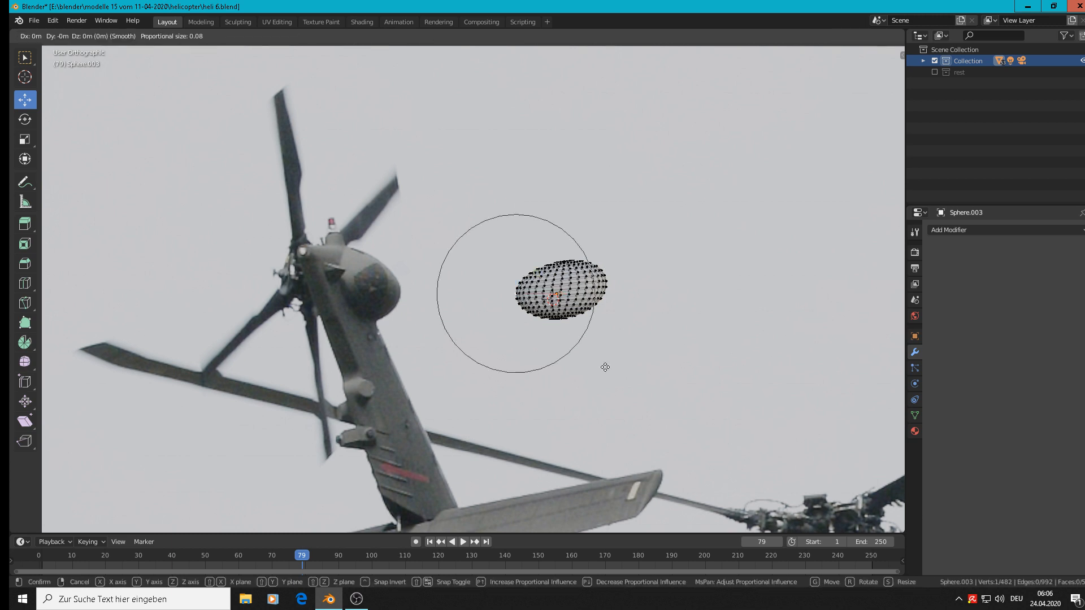
scroll(605, 367, "down", 2)
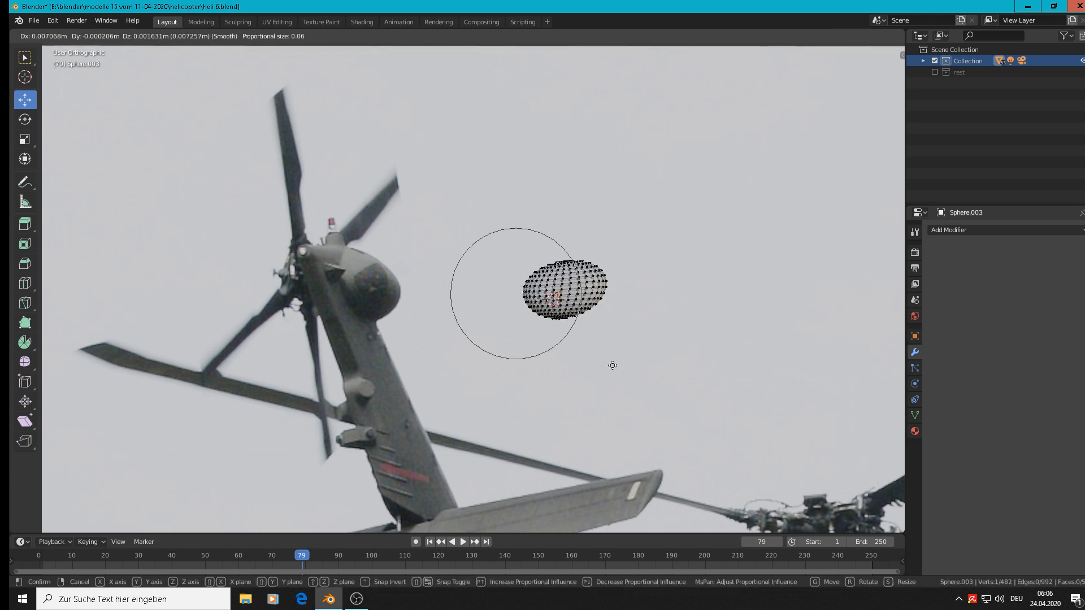
left_click(613, 366)
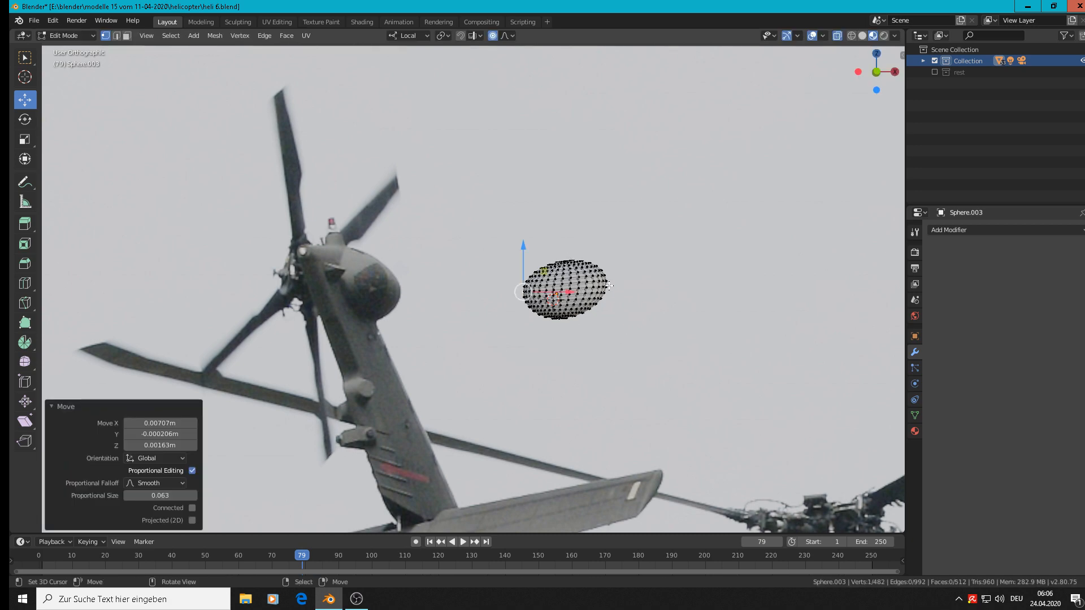
middle_click_drag(609, 286, 642, 329)
key("Tab")
Step: Apply smooth shading to the reshaped sphere
scroll(618, 333, "down", 3)
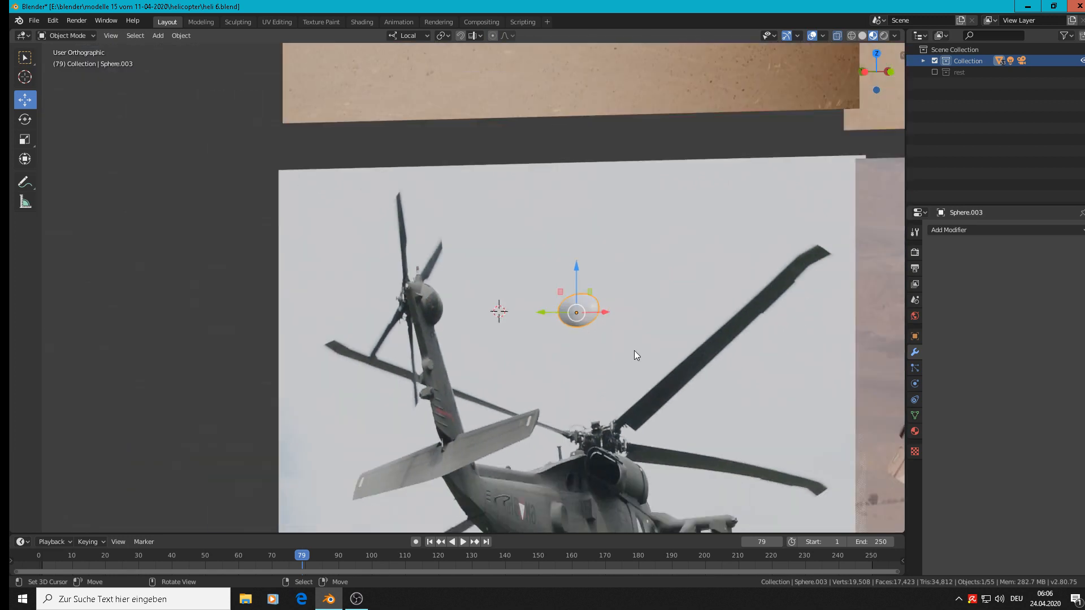
scroll(633, 351, "down", 2)
left_click(187, 36)
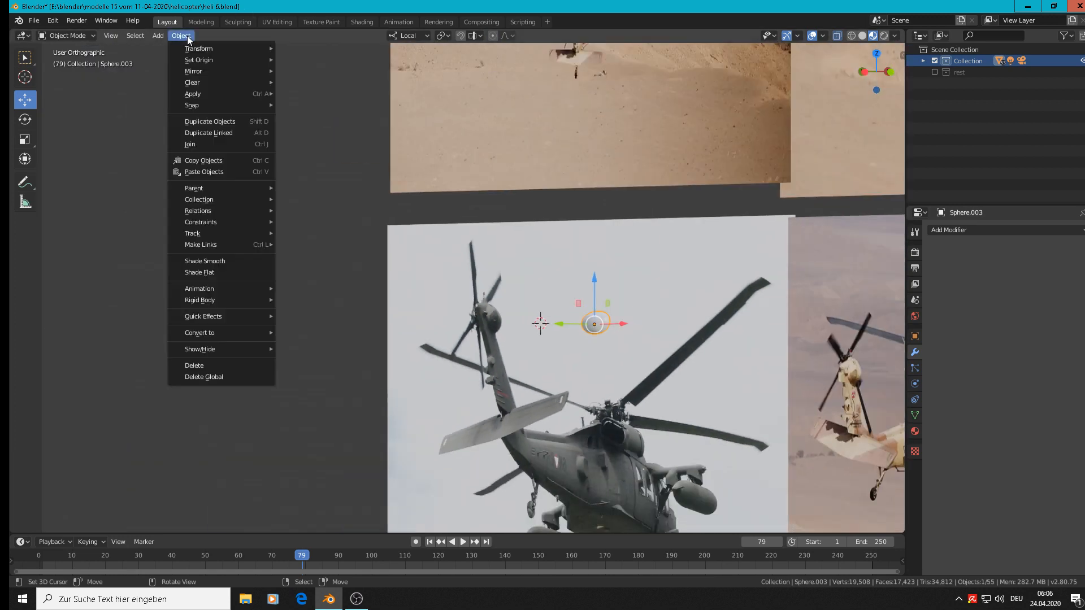
left_click(218, 261)
scroll(649, 334, "down", 4)
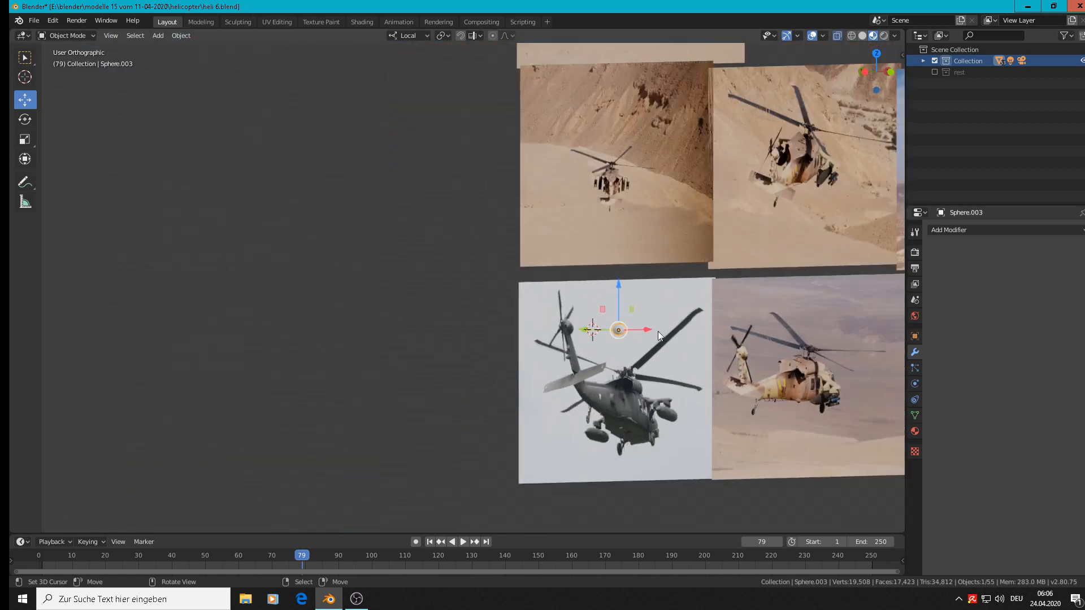
Step: Move the sphere in the front view about 9.11 m along X and -2.52 m along Z, toward the side-view helicopter photo
key("KP_1")
scroll(658, 326, "down", 5)
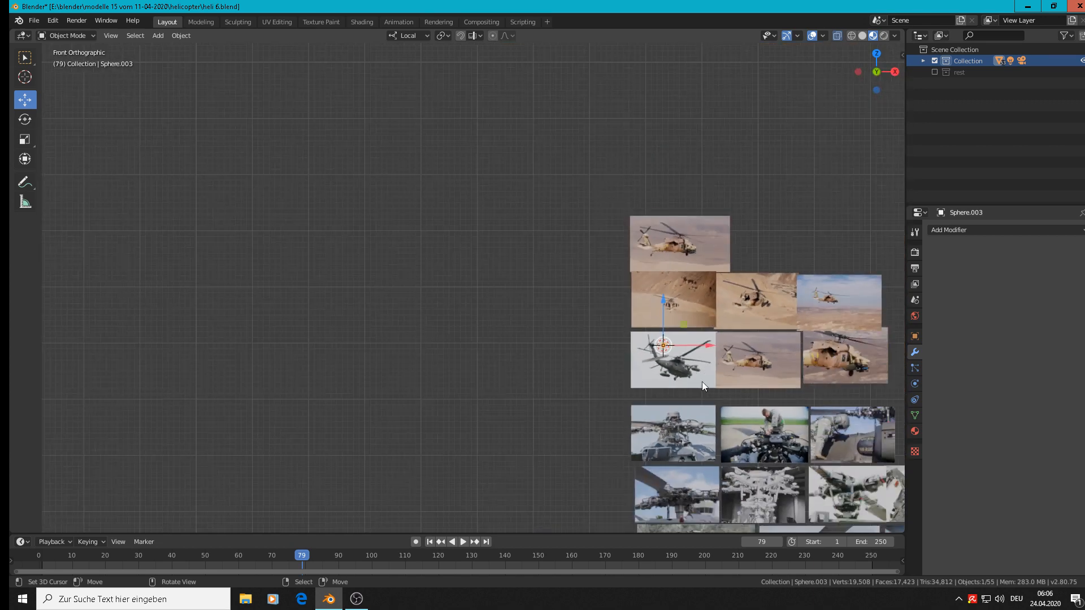
middle_click_drag(702, 382, 334, 241, "shift")
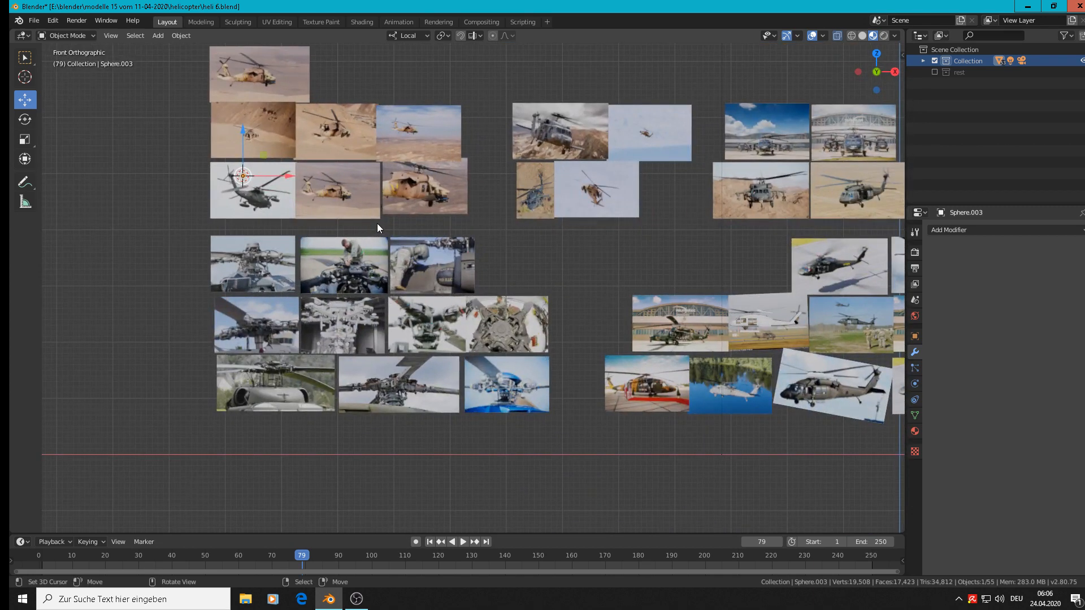
key("g")
left_click(888, 365)
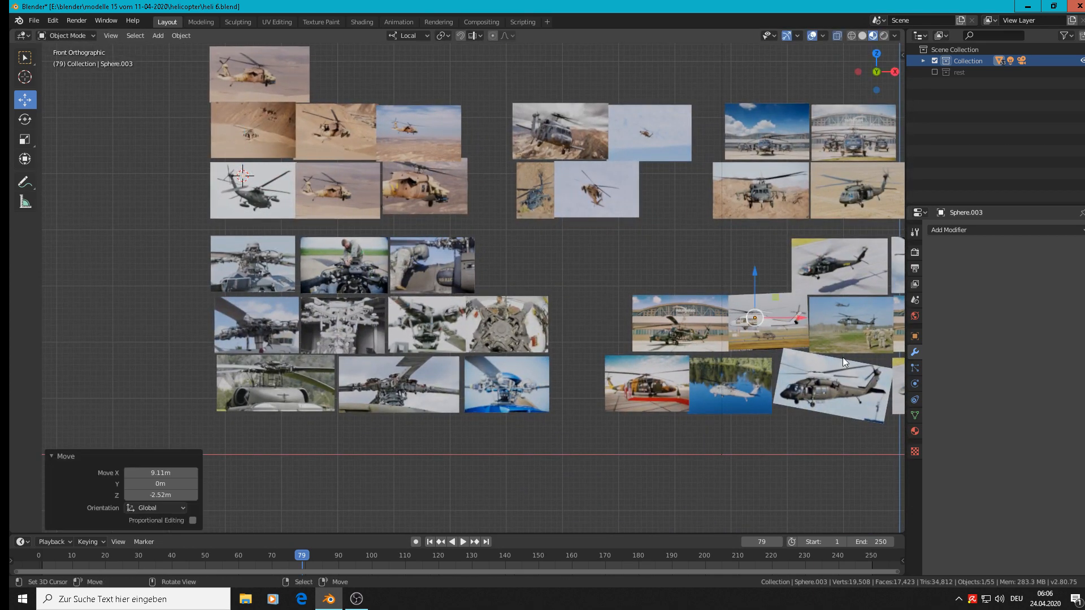
Step: Move the sphere in the top view about 0.303 m along X and -13.4 m along Y to the helicopter model
key("KP_7")
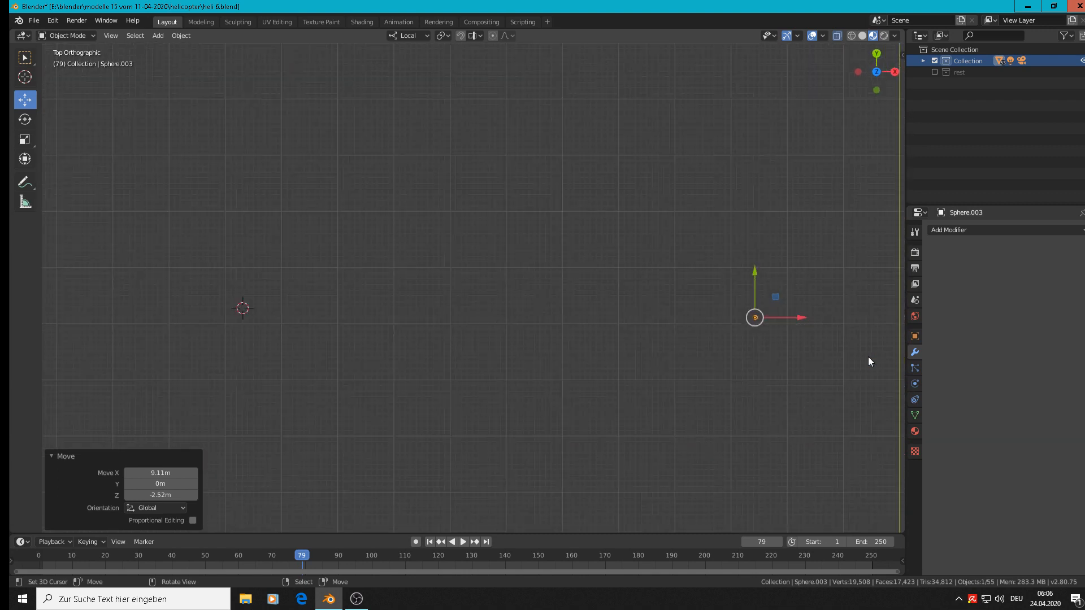
scroll(830, 380, "down", 8)
middle_click_drag(826, 419, 415, 154, "shift")
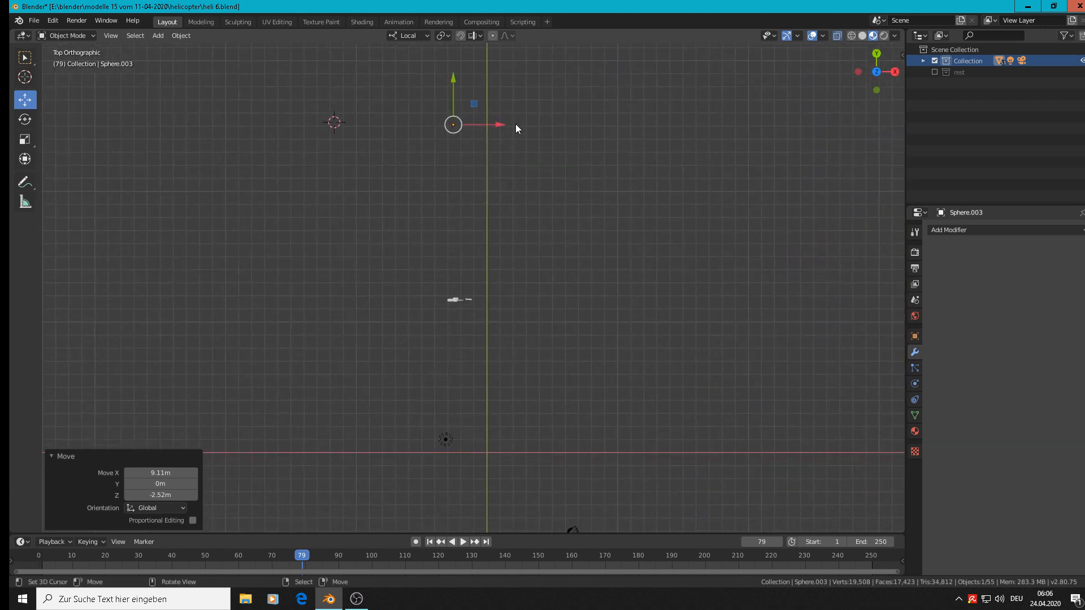
key("g")
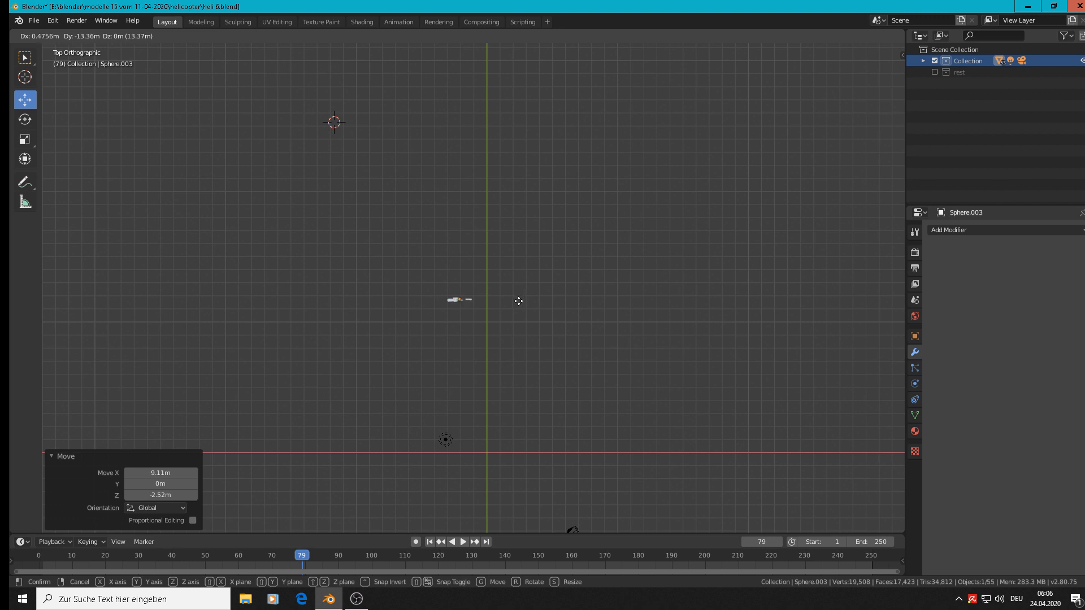
left_click(518, 302)
Step: Place the sphere on the upper tip of the tail fin, including a shift of about 0.0841 m along local Z
key("KP_1")
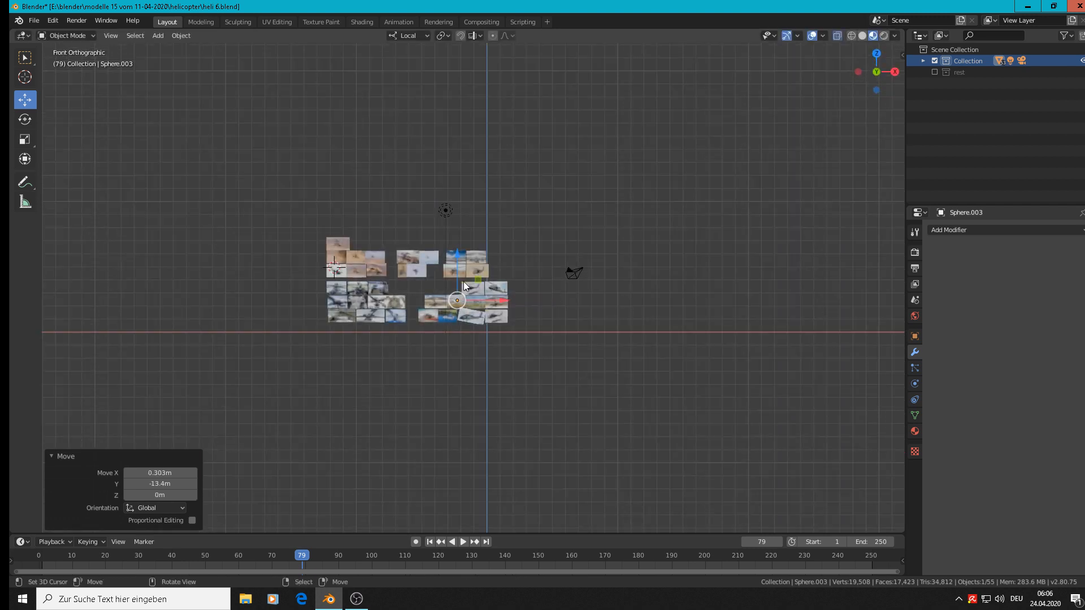
scroll(459, 287, "up", 10)
key("KP_Decimal")
scroll(465, 361, "down", 10)
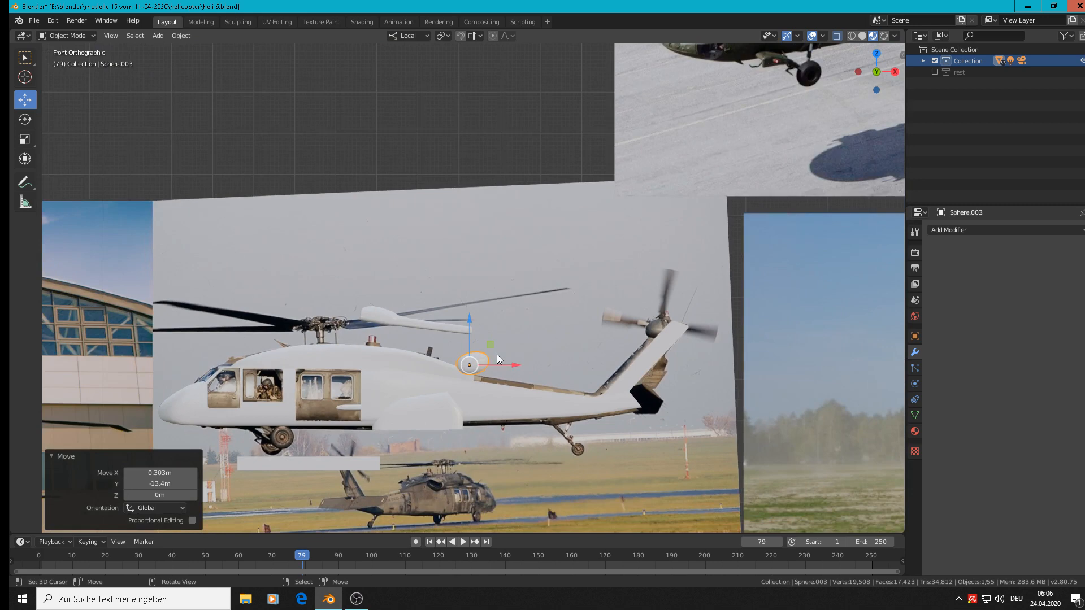
left_click_drag(497, 358, 683, 290)
scroll(686, 316, "up", 4)
mouse_move(676, 334)
middle_mouse_down()
mouse_move(690, 342)
mouse_move(677, 338)
middle_mouse_up()
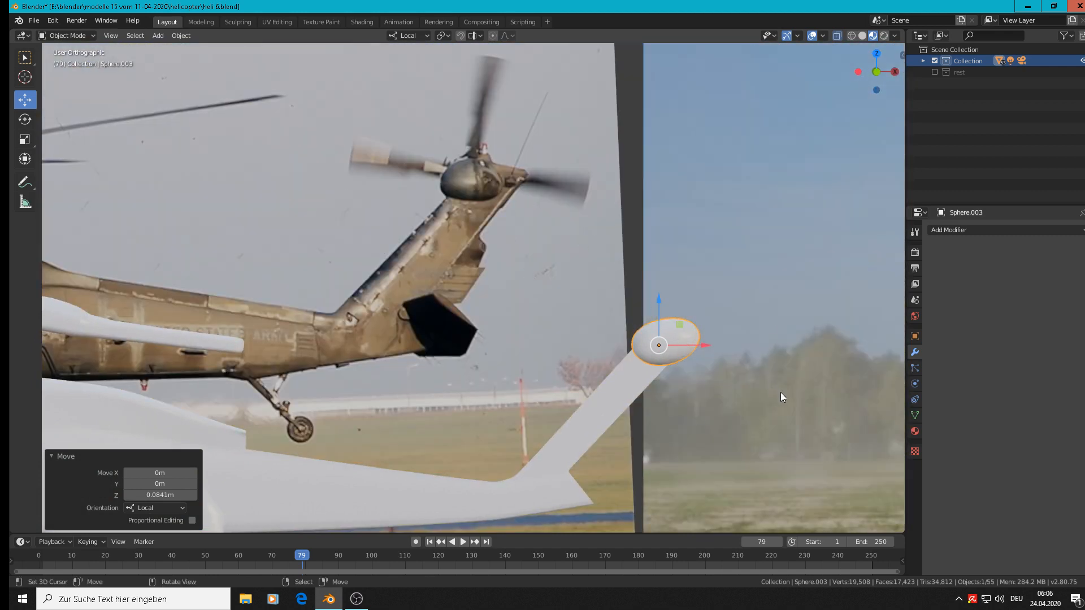
key("r")
key("x")
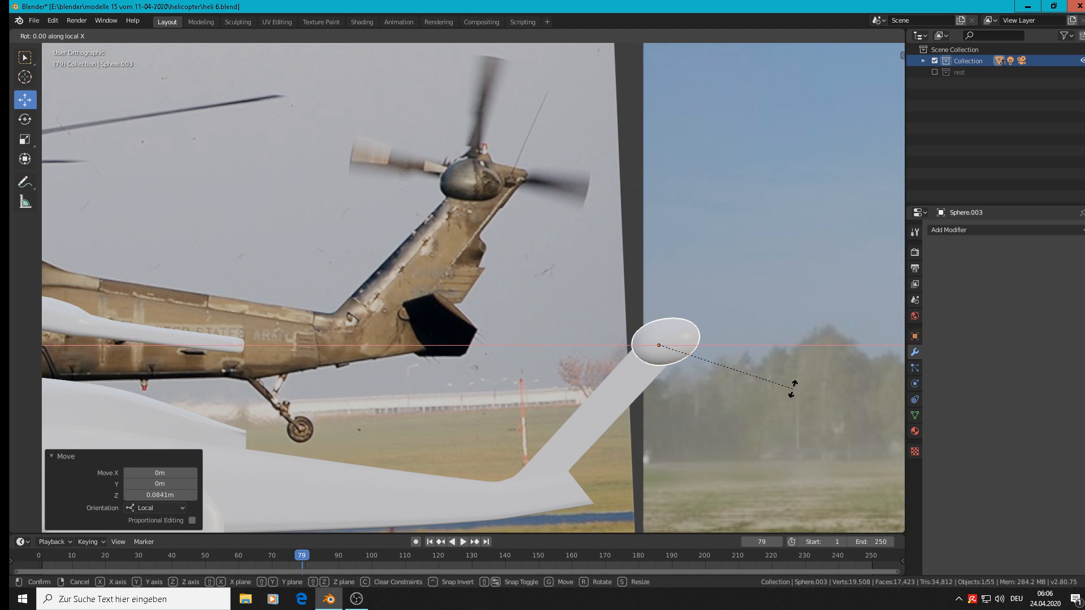
key("equal")
key("Escape")
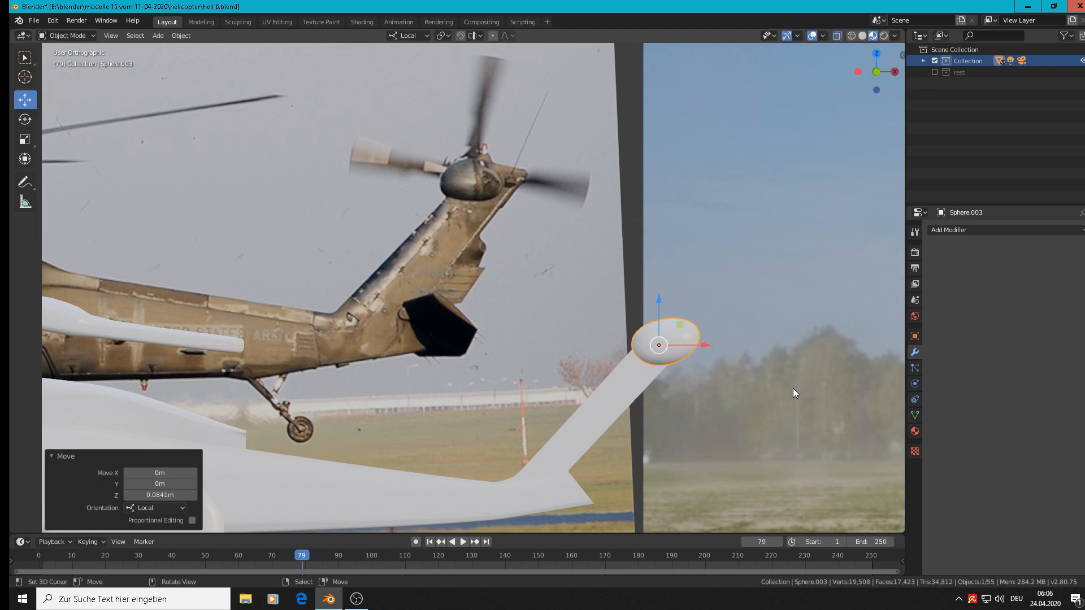
Step: Rotate the sphere 180° around its local X axis
type("r")
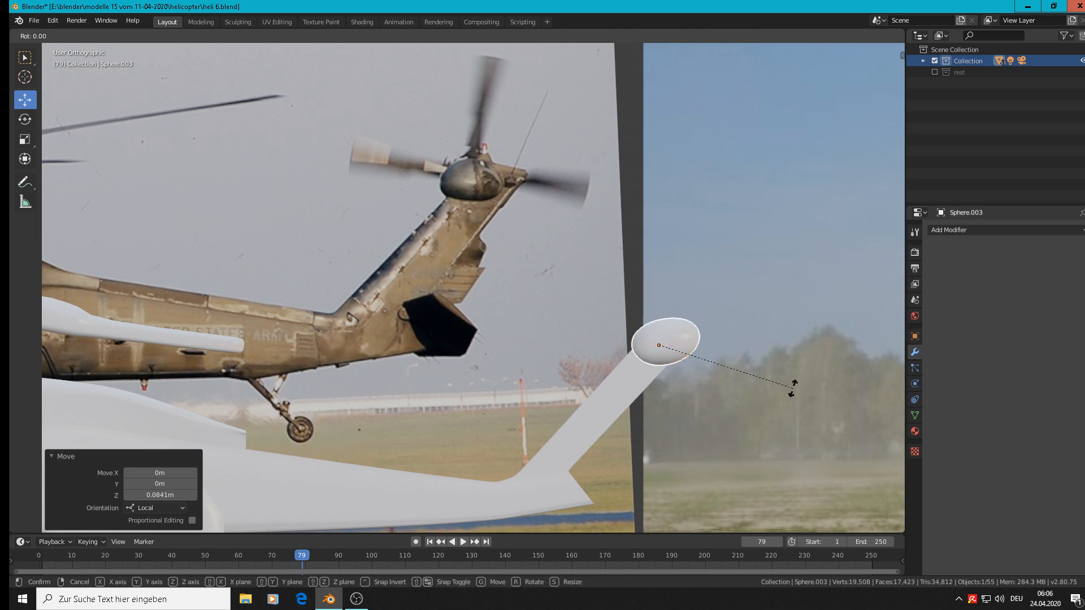
type("x180")
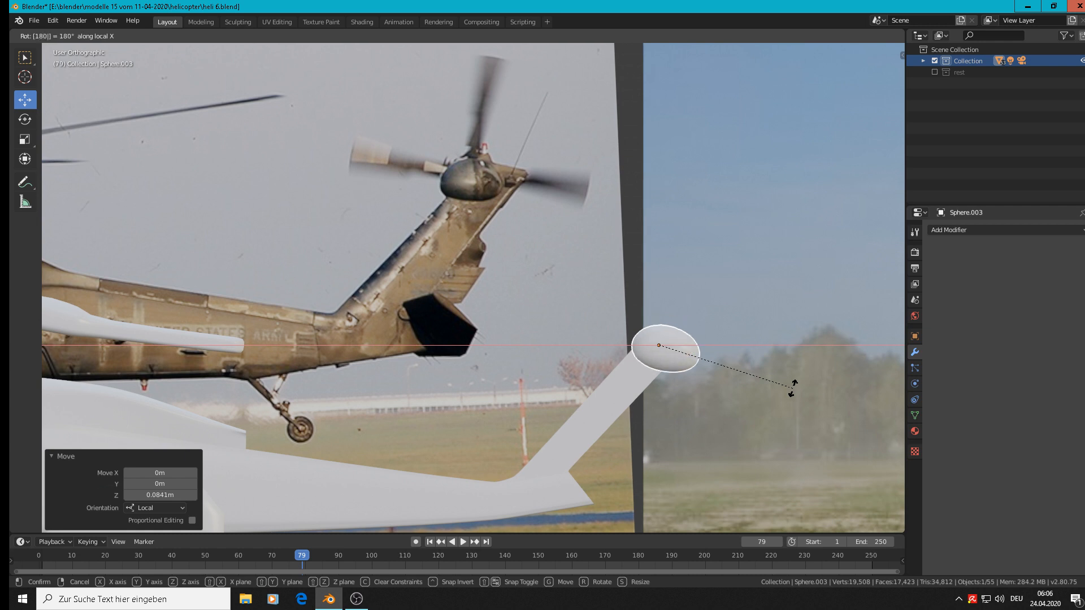
key("Return")
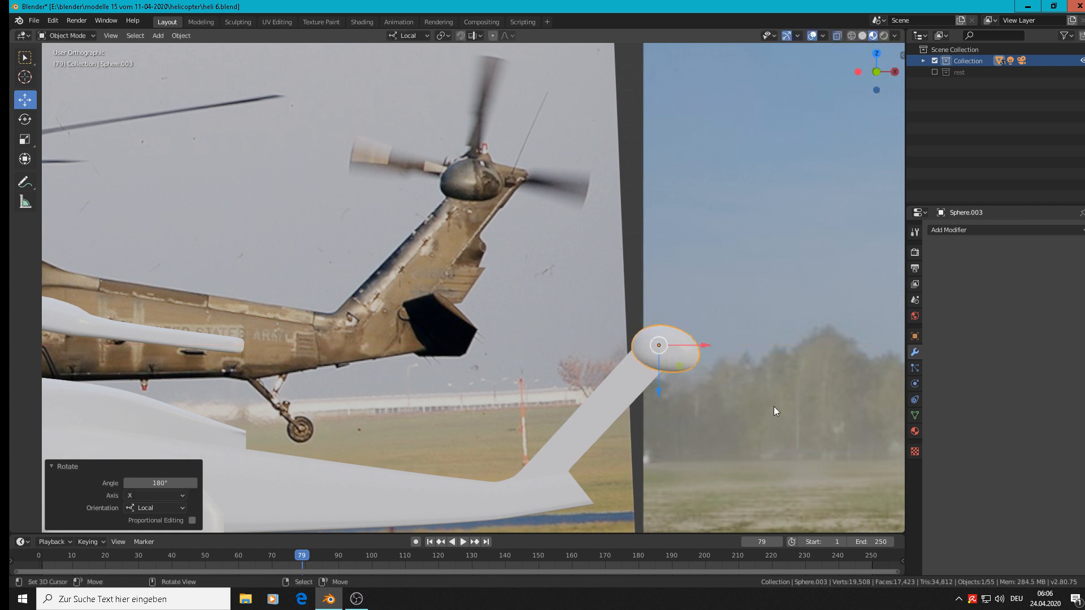
Step: Tilt the sphere at the fin's tip in the view plane by about -16.8°, correcting it with a second rotation of about 7.36°
key("r")
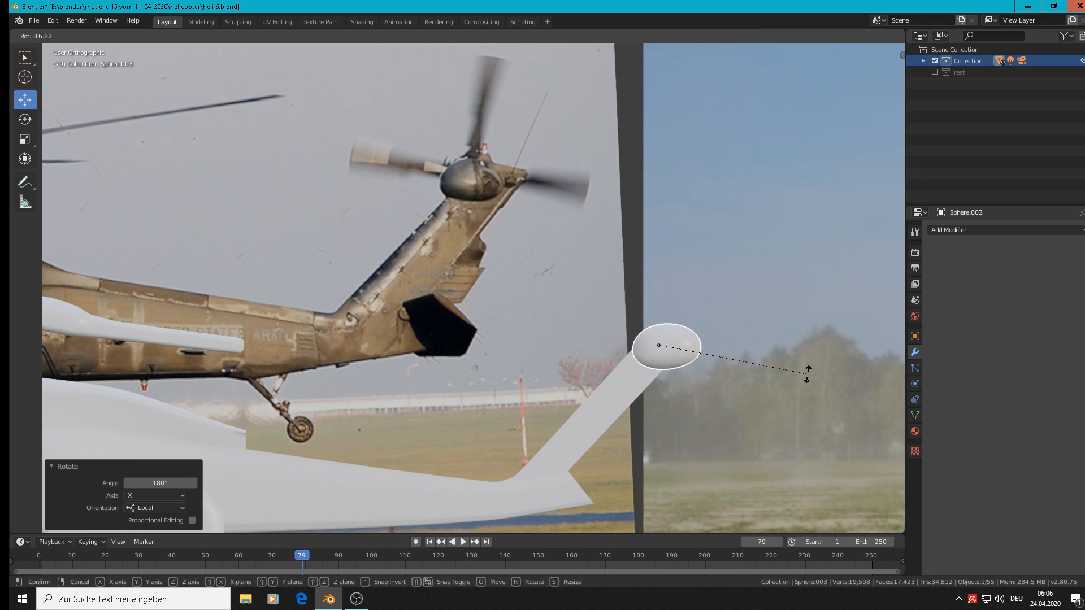
left_click(807, 374)
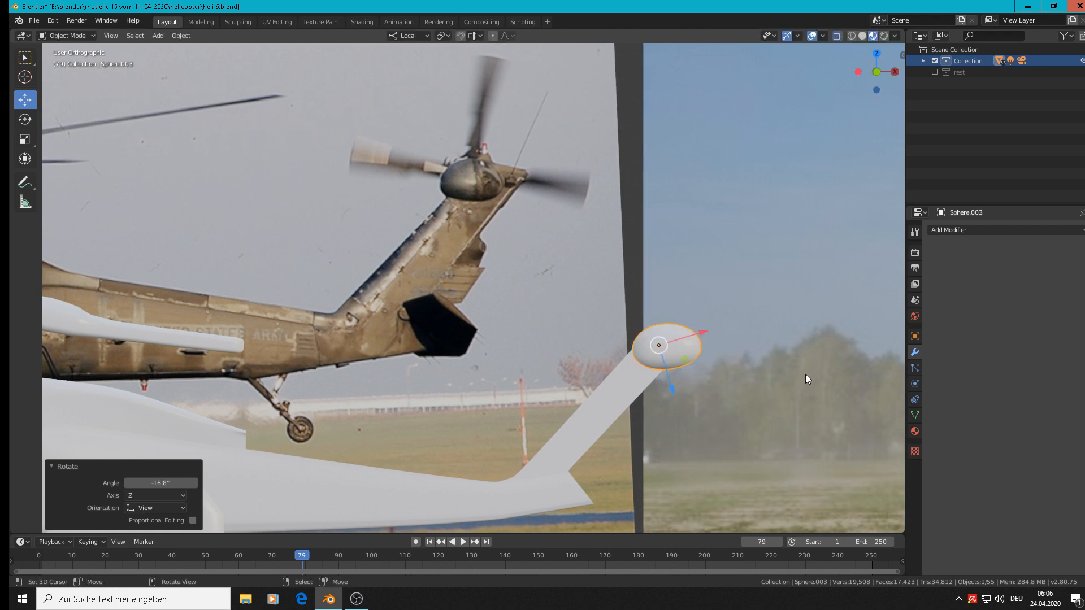
key("r")
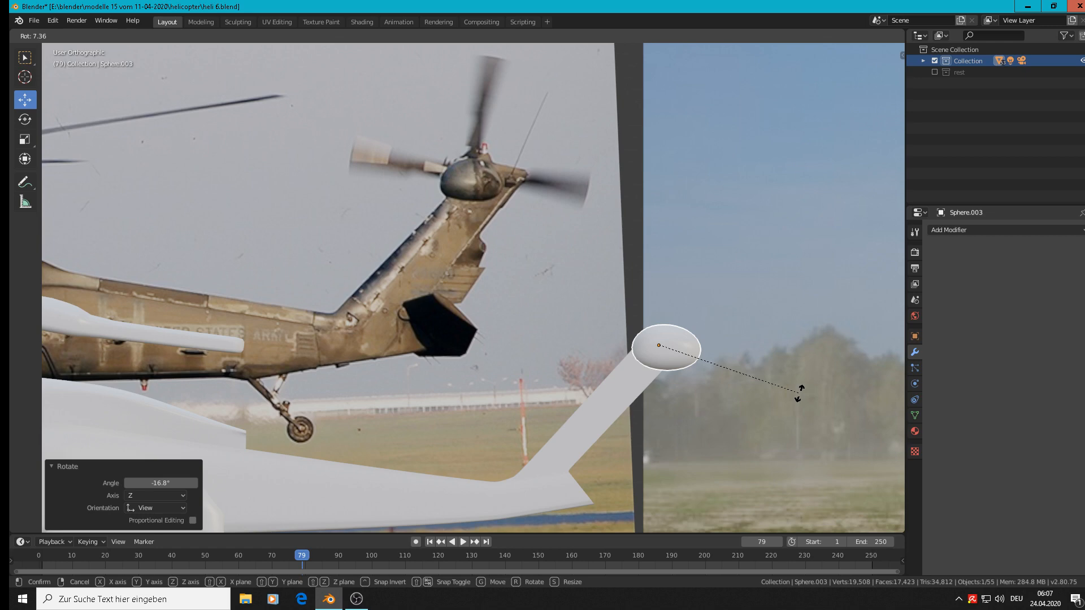
left_click(799, 392)
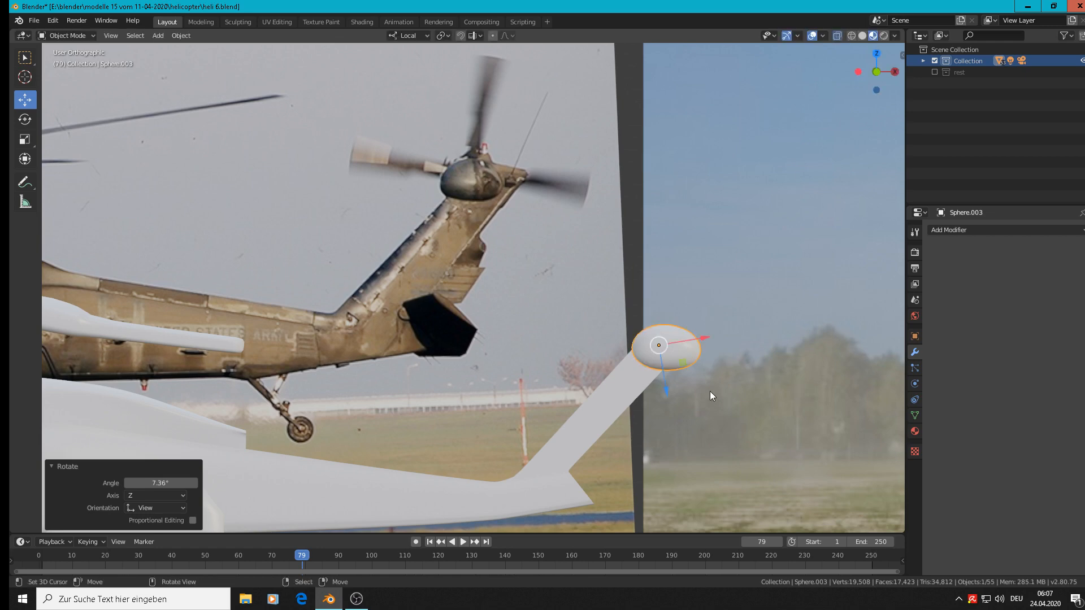
middle_click_drag(695, 378, 615, 350)
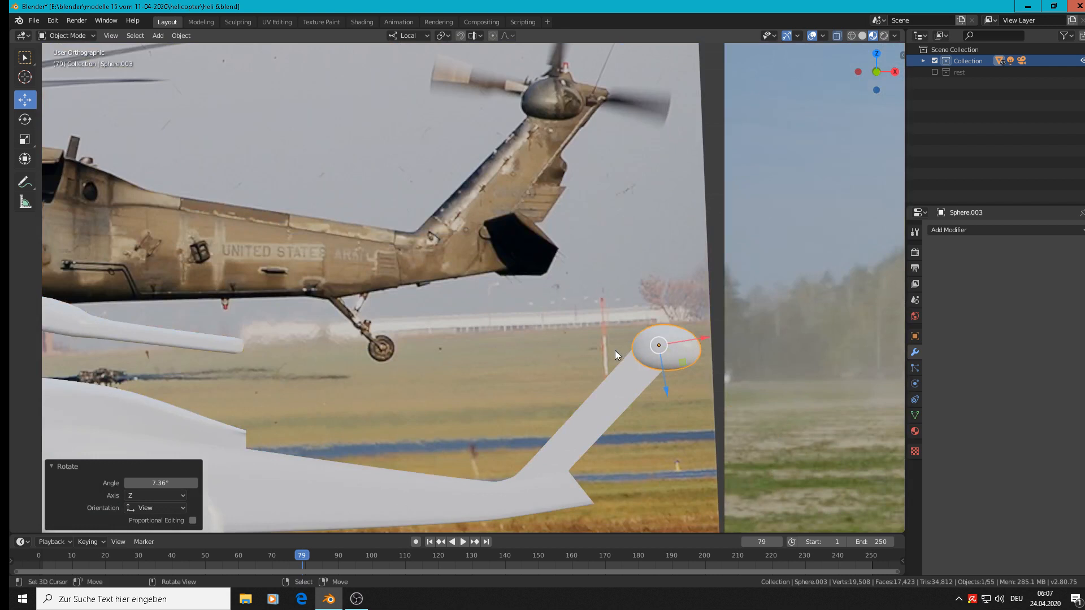
scroll(661, 342, "up", 1)
key("KP_1")
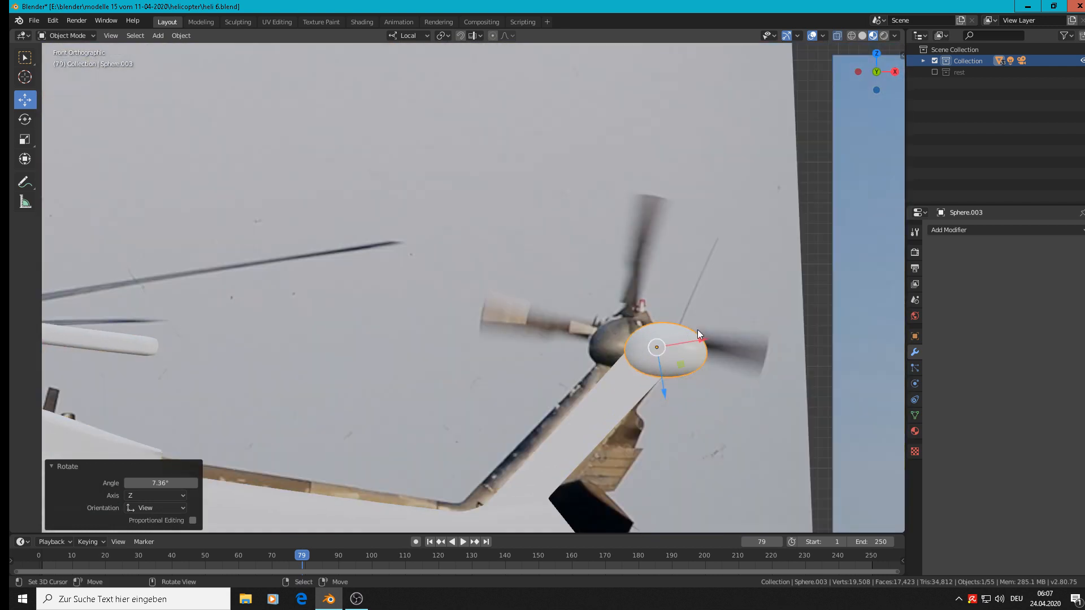
Step: Move the fuselage body about 0.07 m down and 0.01 m along X to uncover the tail in the side-view photo
left_click(632, 378)
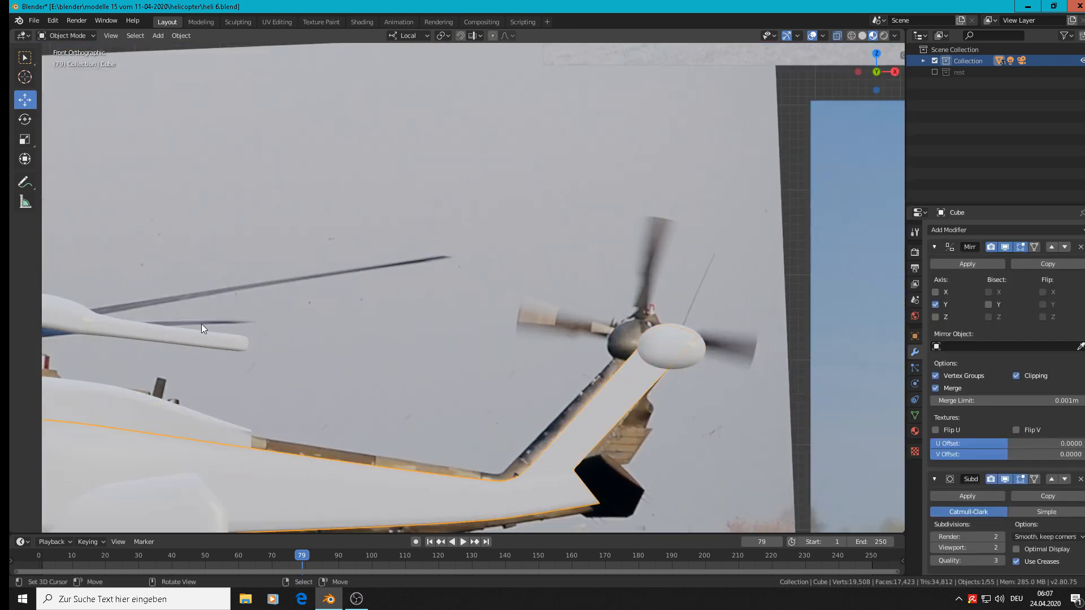
scroll(201, 324, "down", 2)
key("g")
left_click(314, 364)
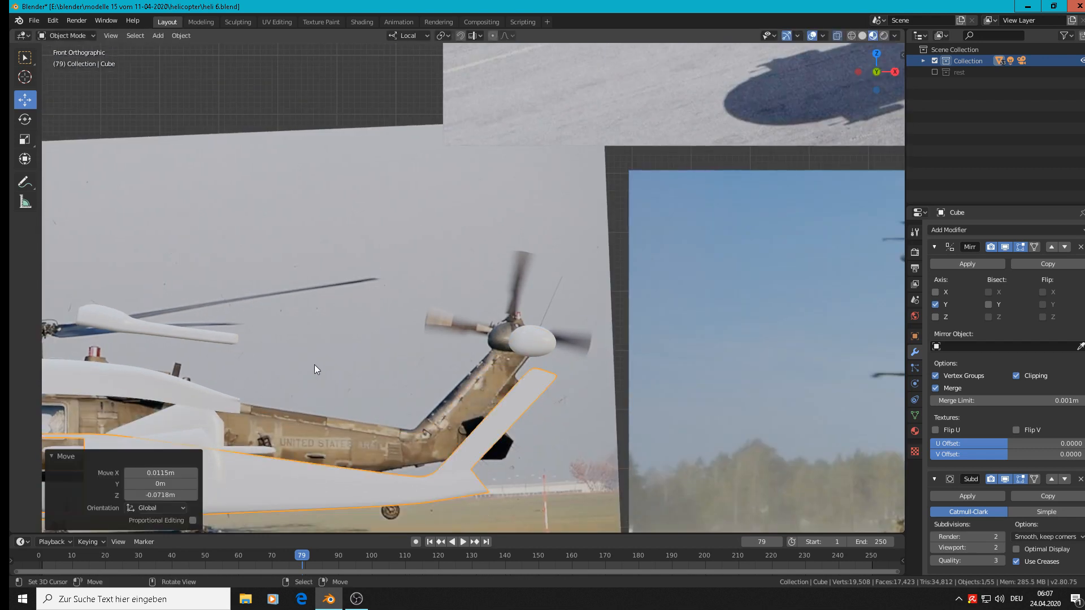
Step: Move the tail sphere about 0.04 m down and 0.04 m towards the nose, just below the photographed rotor hub, and rescale it slightly
scroll(717, 372, "up", 3)
left_click(627, 330)
key("g")
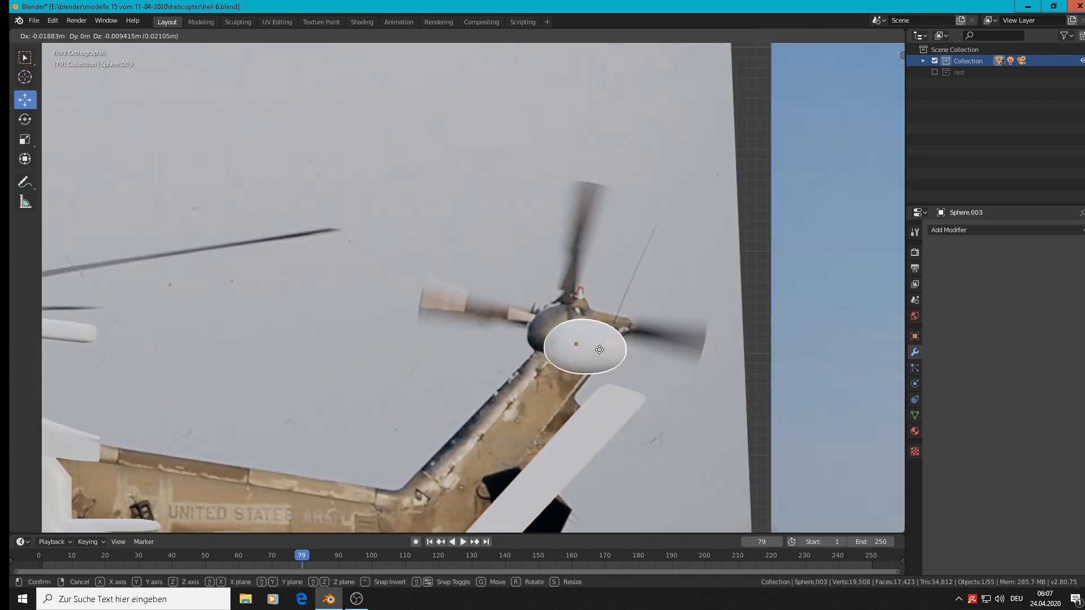
left_click(599, 396)
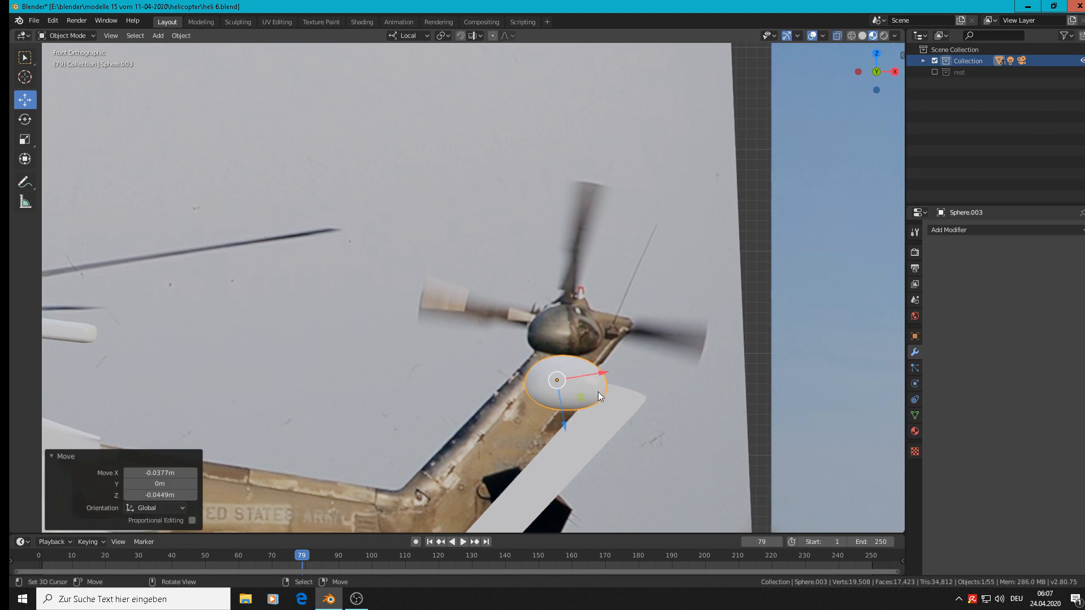
key("s")
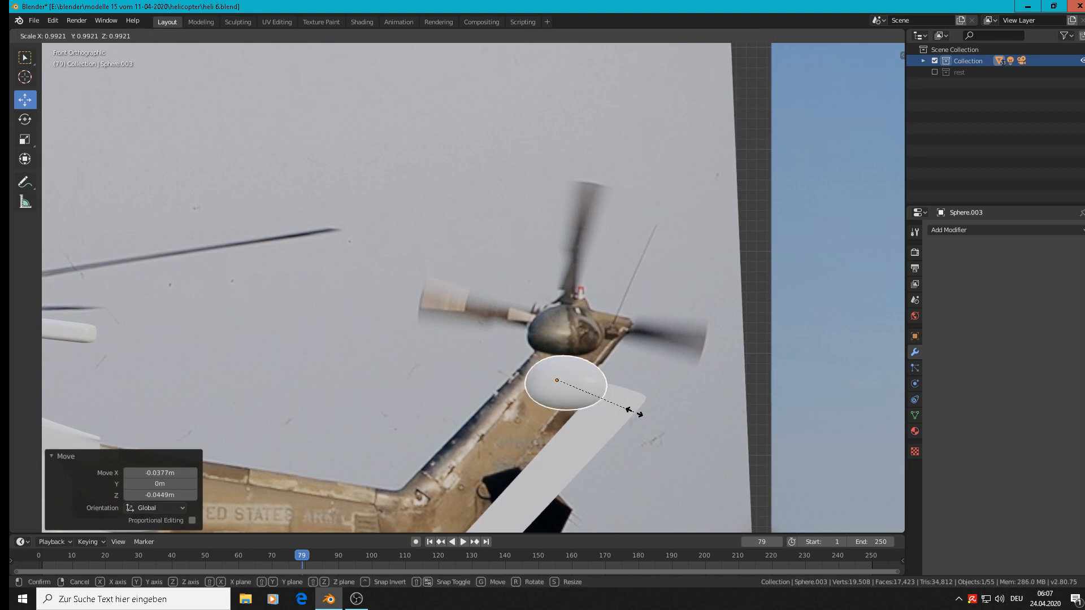
left_click(633, 411)
Step: Raise the sphere's upper-edge vertex about 0.007 m with smooth proportional editing at size 0.05 to bulge its upper side
key("Tab")
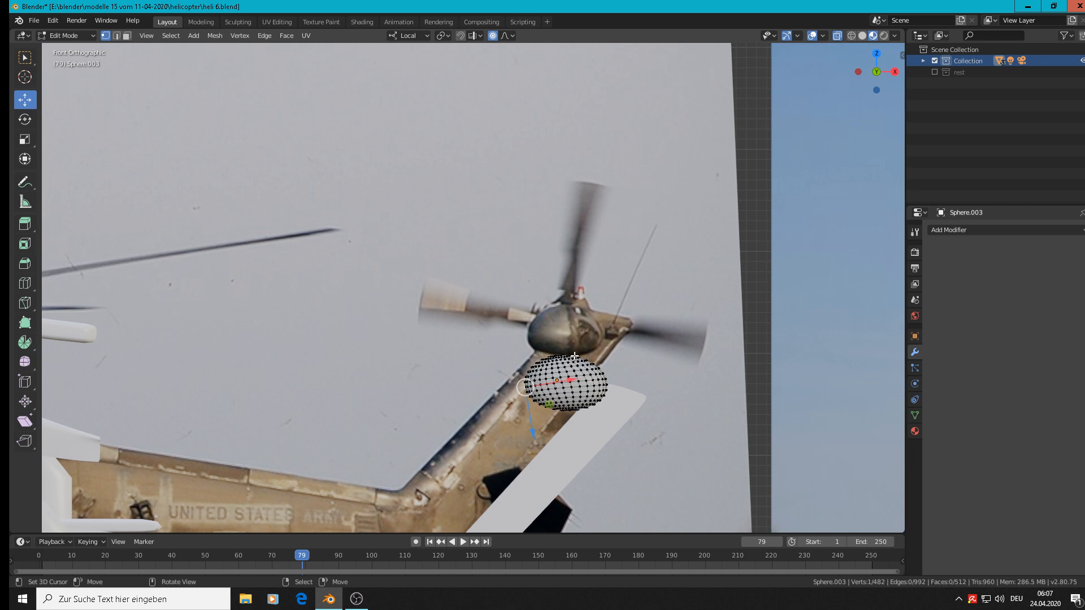
left_click(573, 355)
middle_click_drag(649, 392, 644, 416)
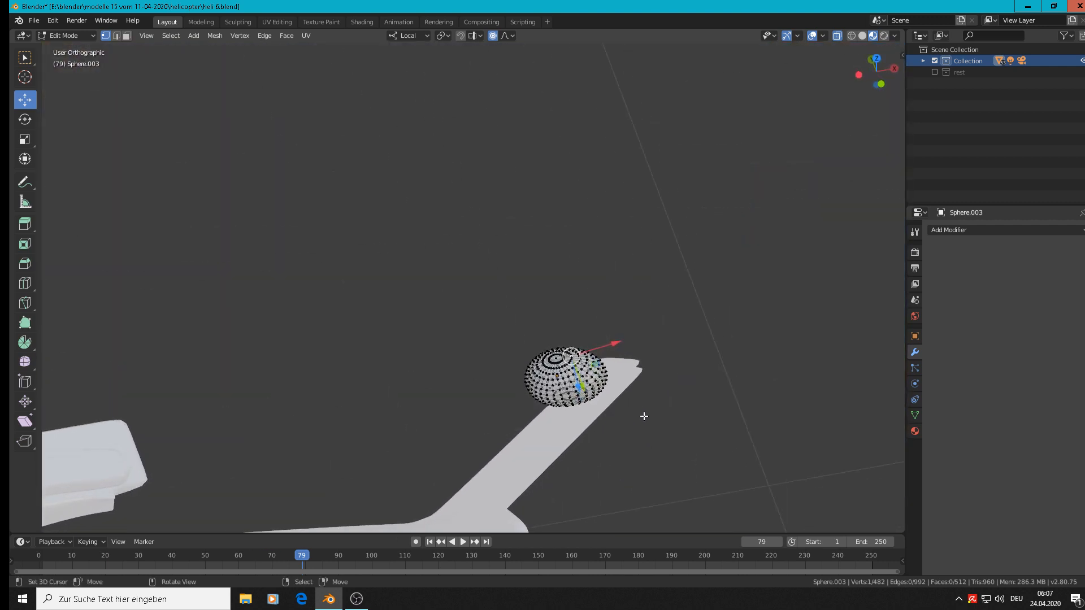
key("KP_1")
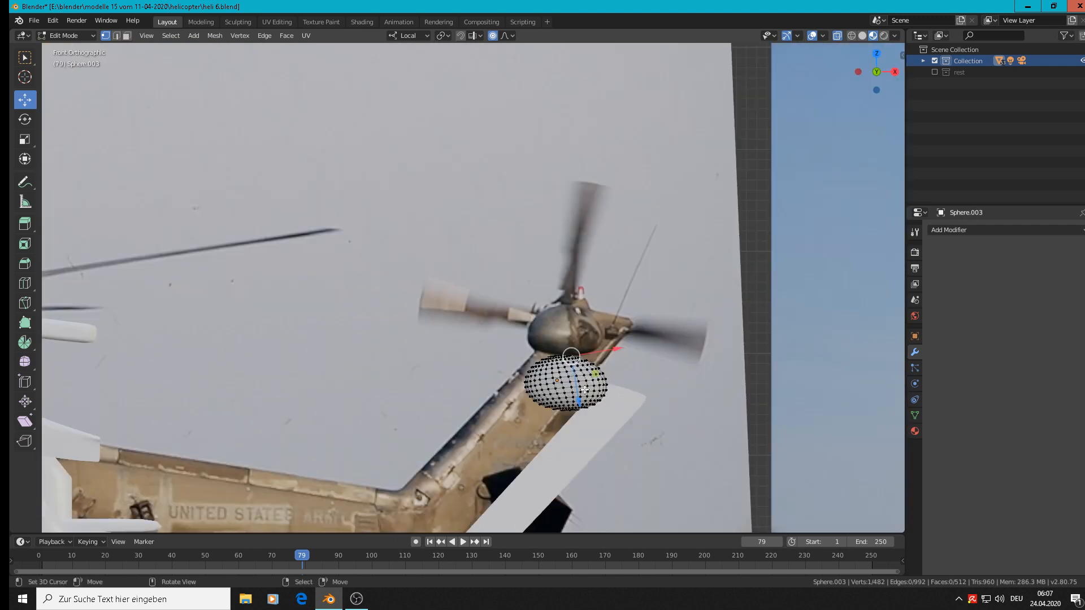
key("g")
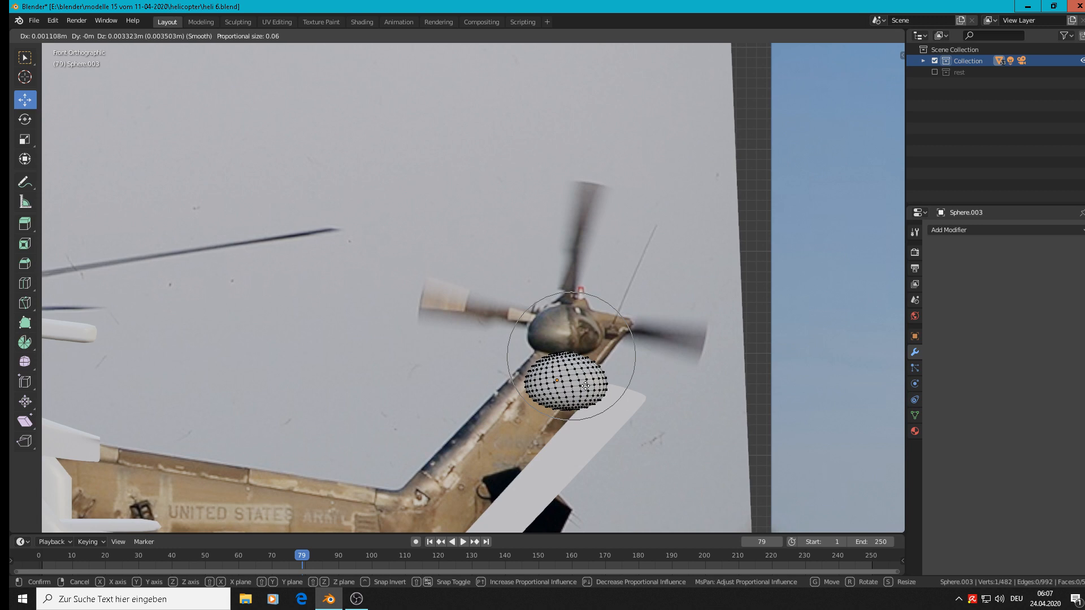
scroll(589, 387, "up", 1)
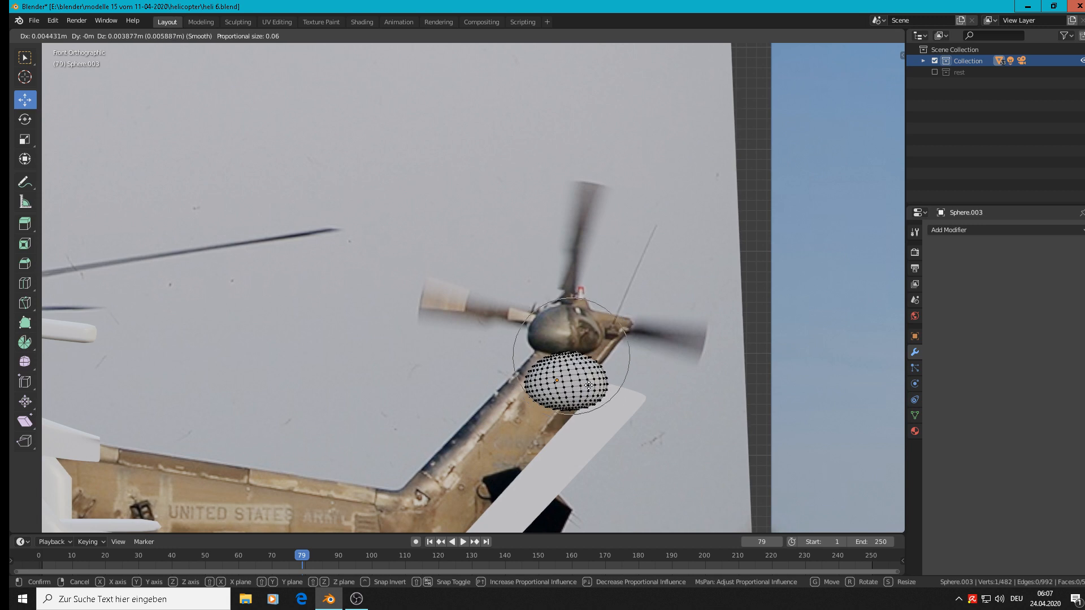
scroll(591, 387, "up", 1)
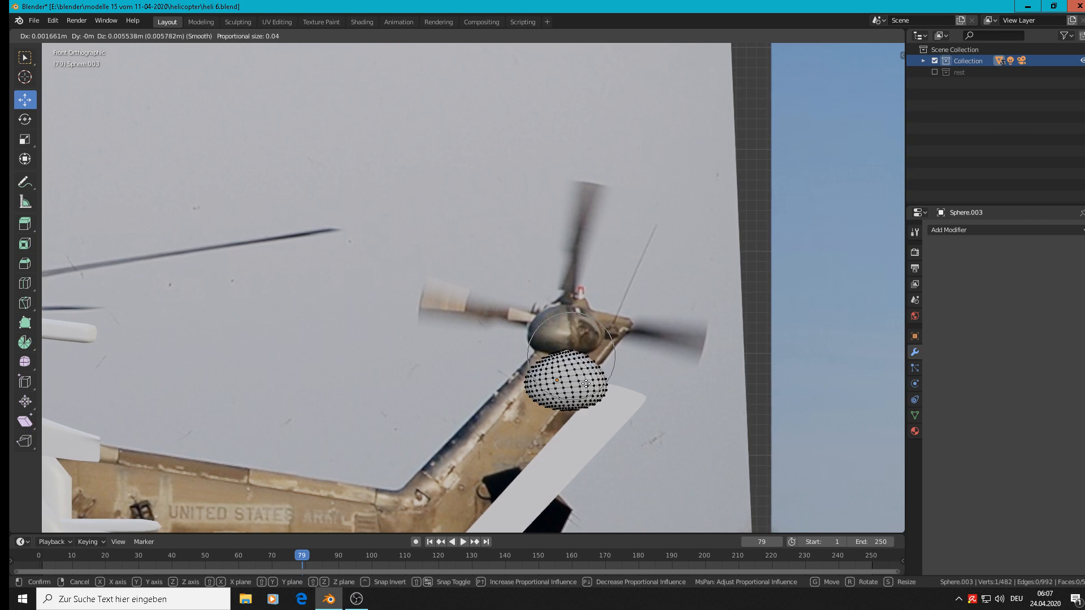
scroll(589, 383, "down", 1)
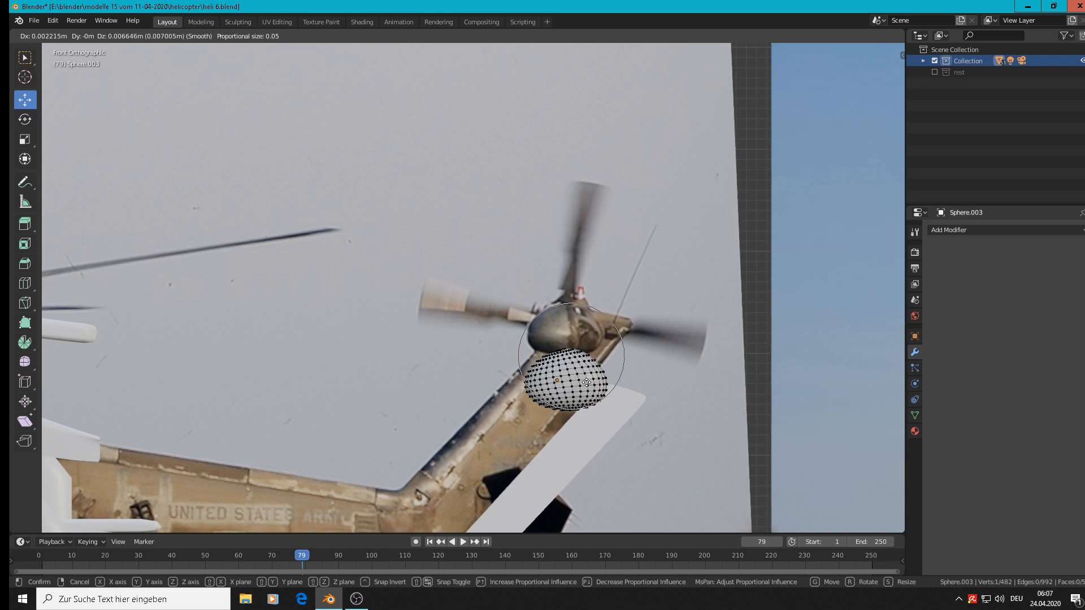
left_click(586, 383)
key("Tab")
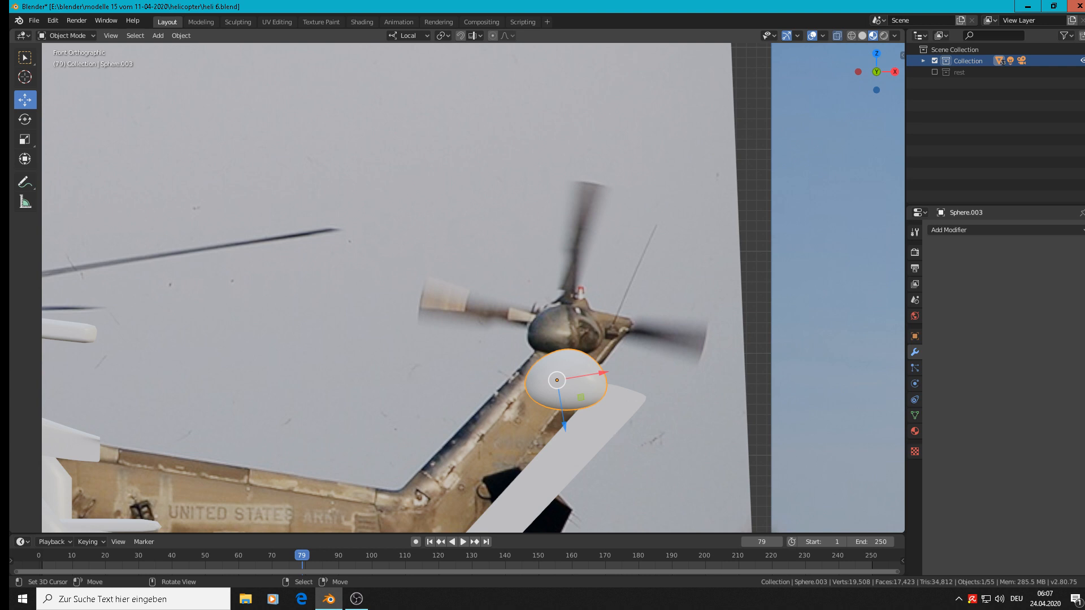
Step: Scale the tail sphere to 0.908 and move it 0.0227 m along its local Z axis onto the fin
key("s")
left_click(605, 428)
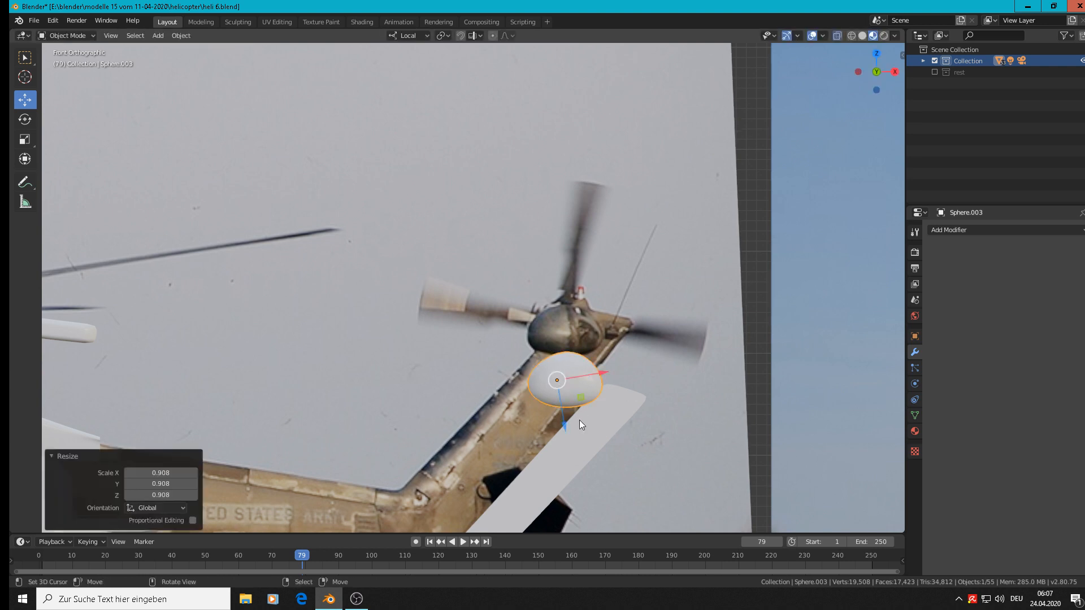
left_click_drag(563, 422, 571, 445)
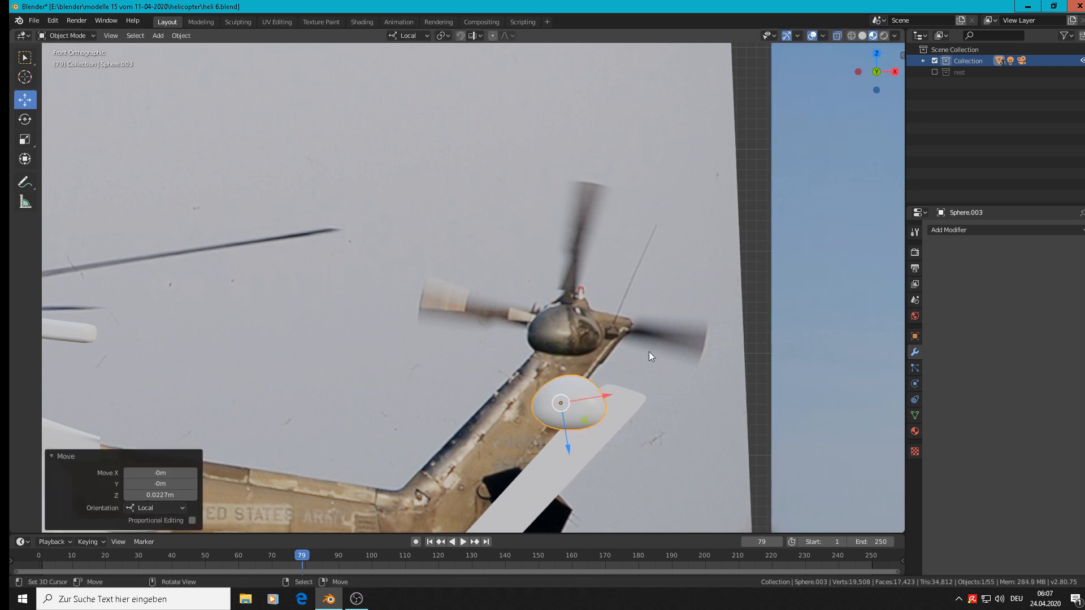
Step: Examine the tail rotor hub's shape in the surrounding helicopter reference photos
scroll(624, 442, "down", 4)
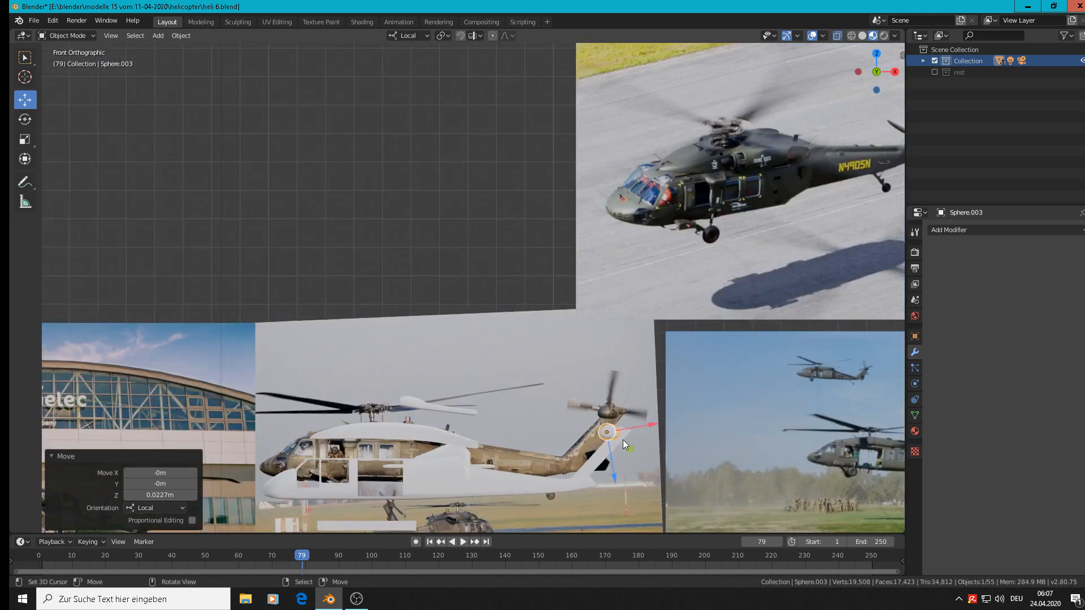
scroll(867, 165, "up", 6)
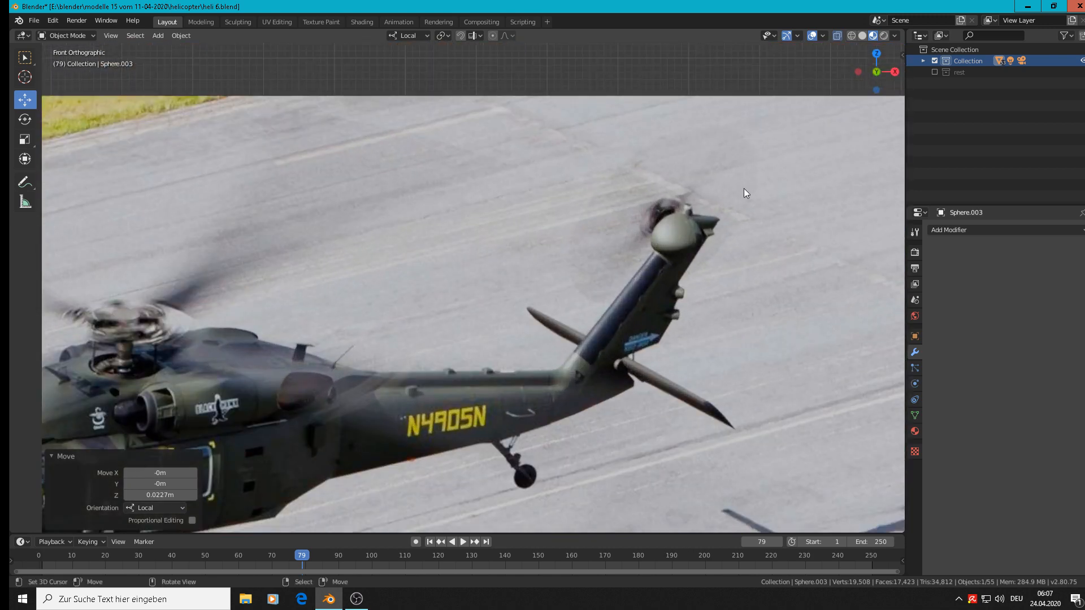
scroll(714, 310, "down", 6)
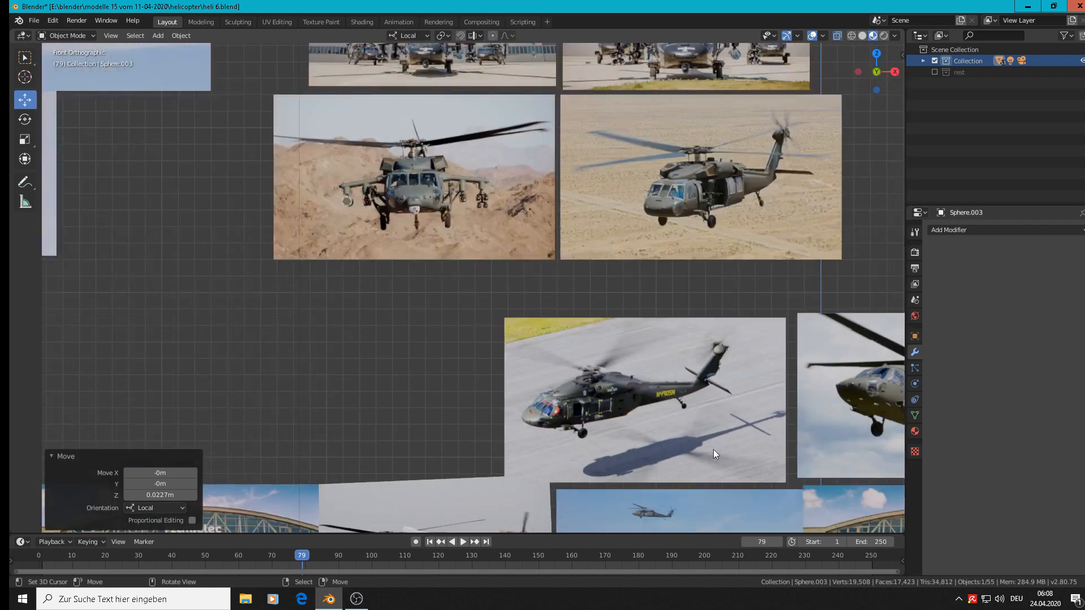
middle_click_drag(712, 450, 694, 239, "shift")
middle_click_drag(546, 426, 656, 305, "shift")
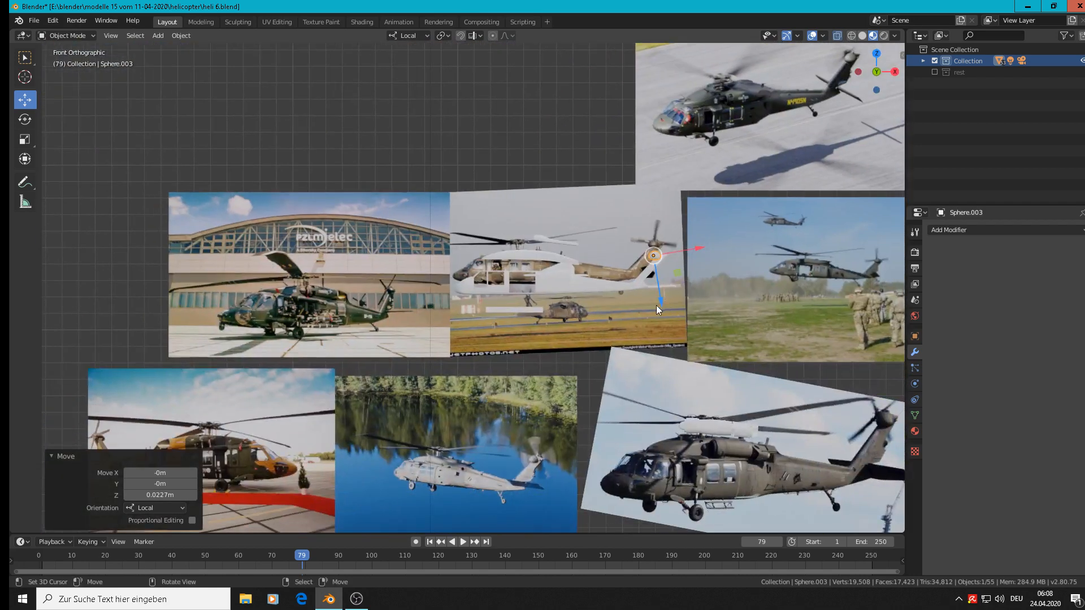
scroll(656, 305, "up", 3)
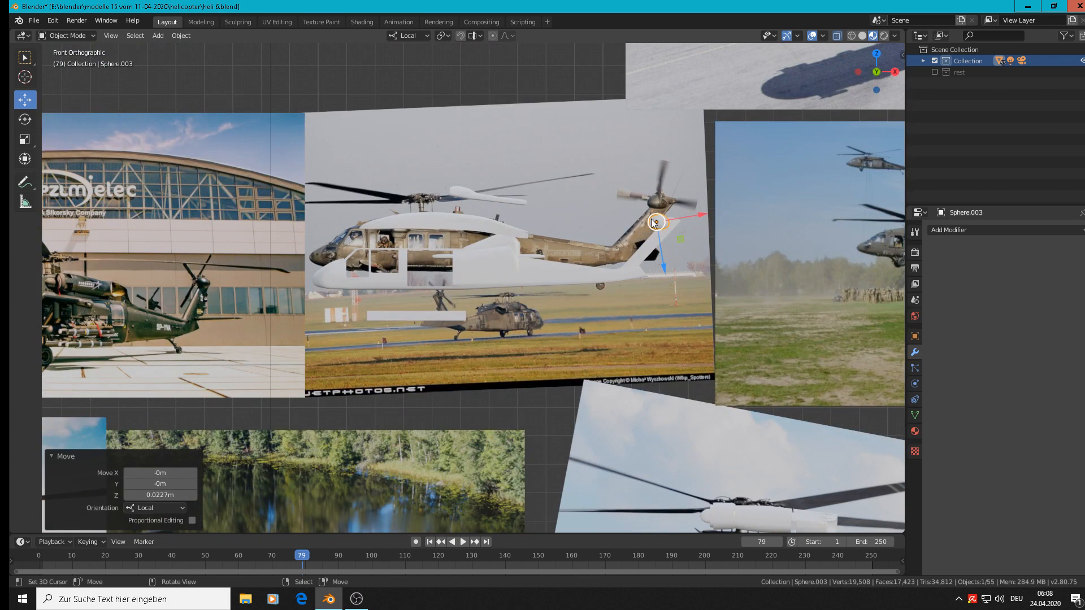
Step: Inspect the sphere's shape and position against the tail fin from several angles, including its mesh
middle_click_drag(654, 222, 735, 243)
scroll(670, 206, "up", 5)
scroll(659, 236, "up", 2)
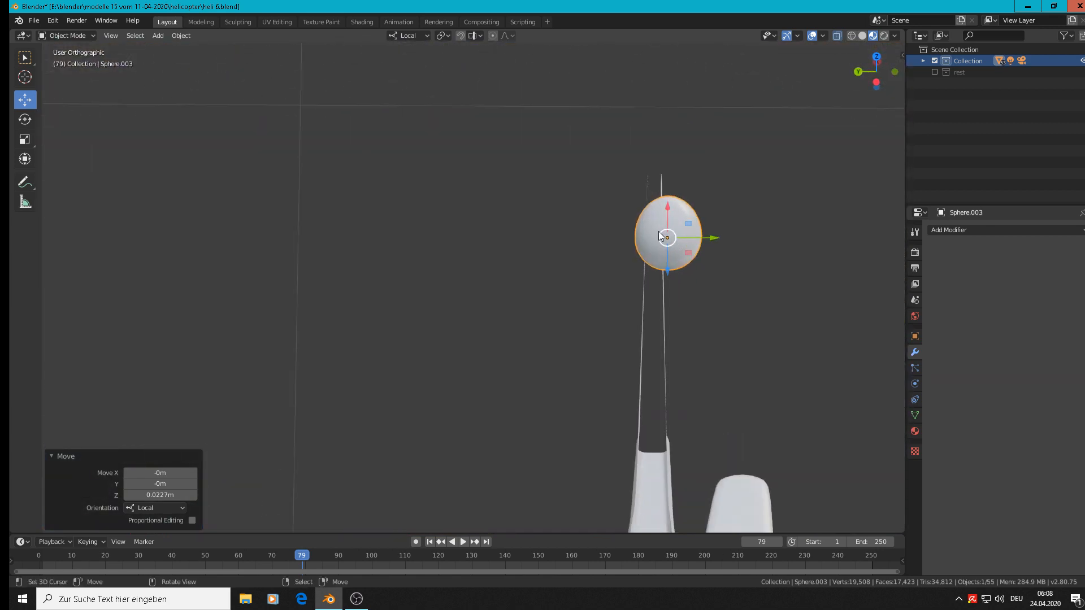
middle_click_drag(681, 167, 677, 210)
key("Tab")
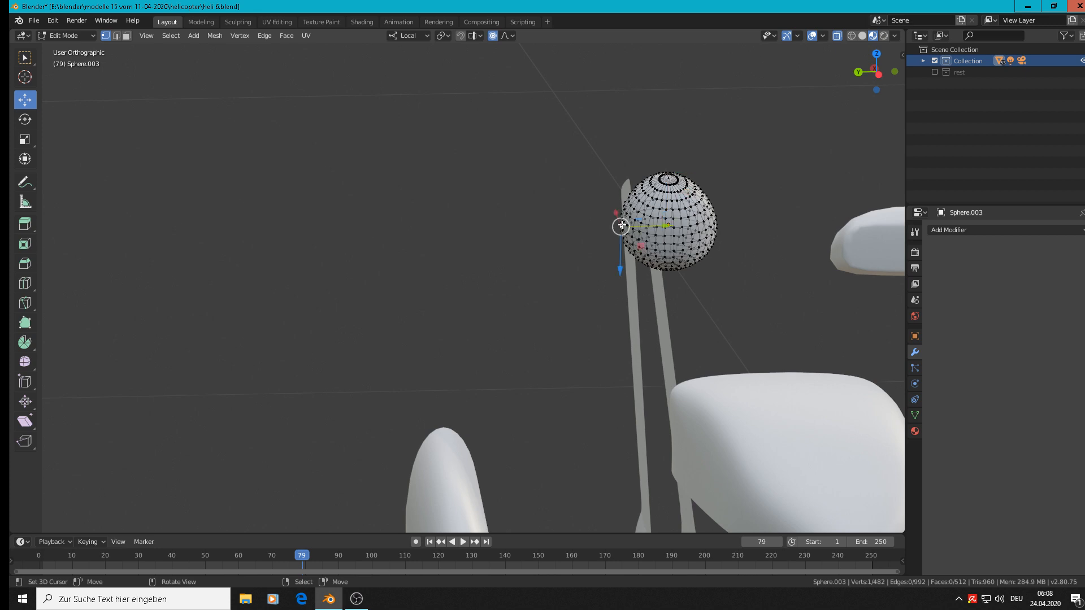
key("Tab")
scroll(697, 320, "down", 5)
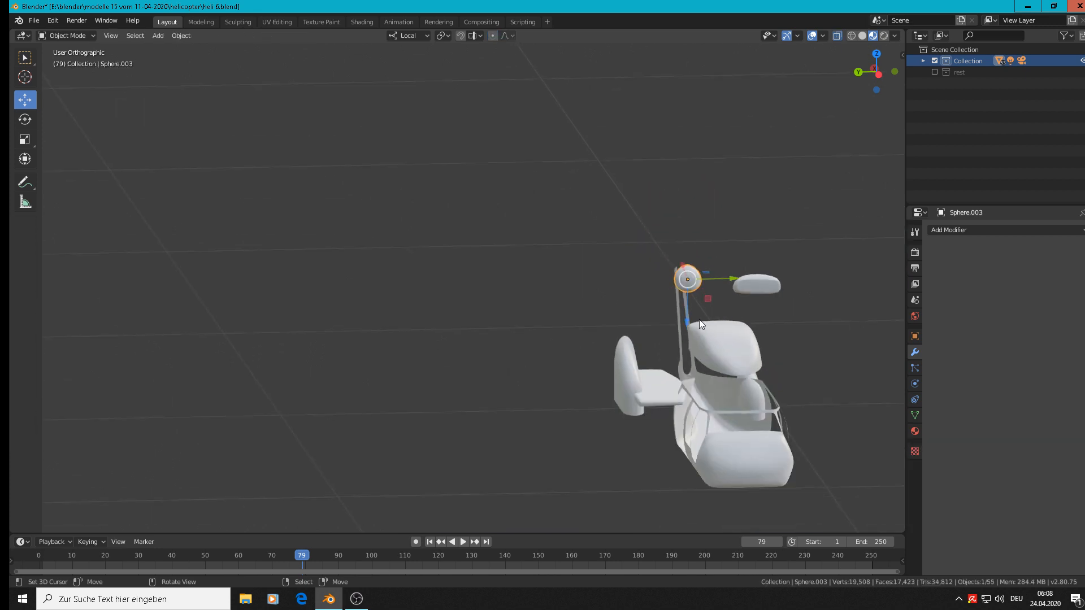
middle_click_drag(699, 320, 512, 321)
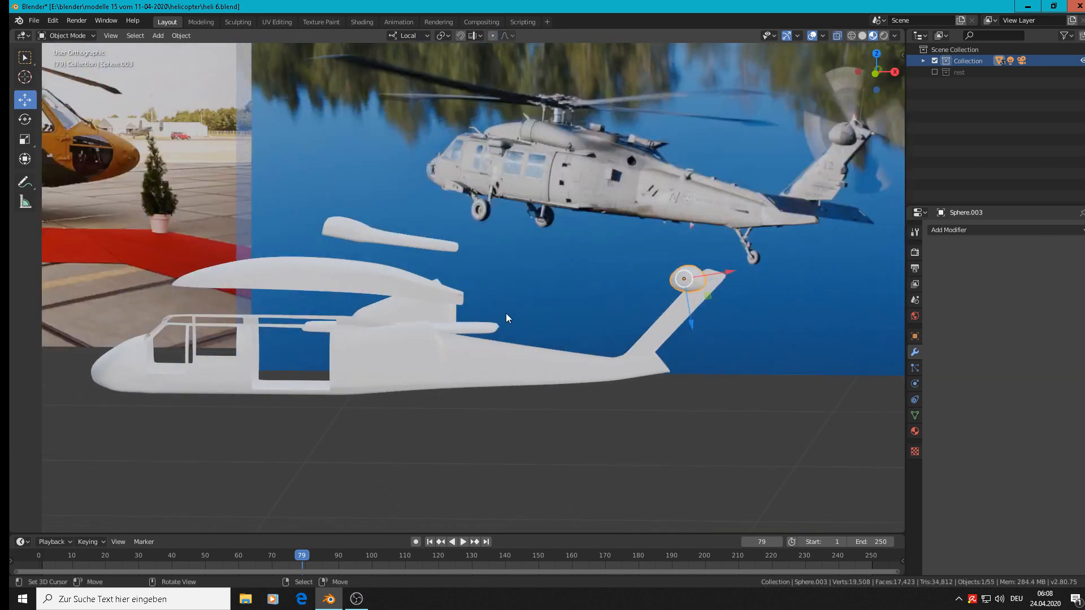
Step: Return to the front view showing all reference photos and save the file
scroll(509, 302, "down", 3)
key("KP_1")
scroll(461, 283, "down", 3)
scroll(229, 174, "down", 2)
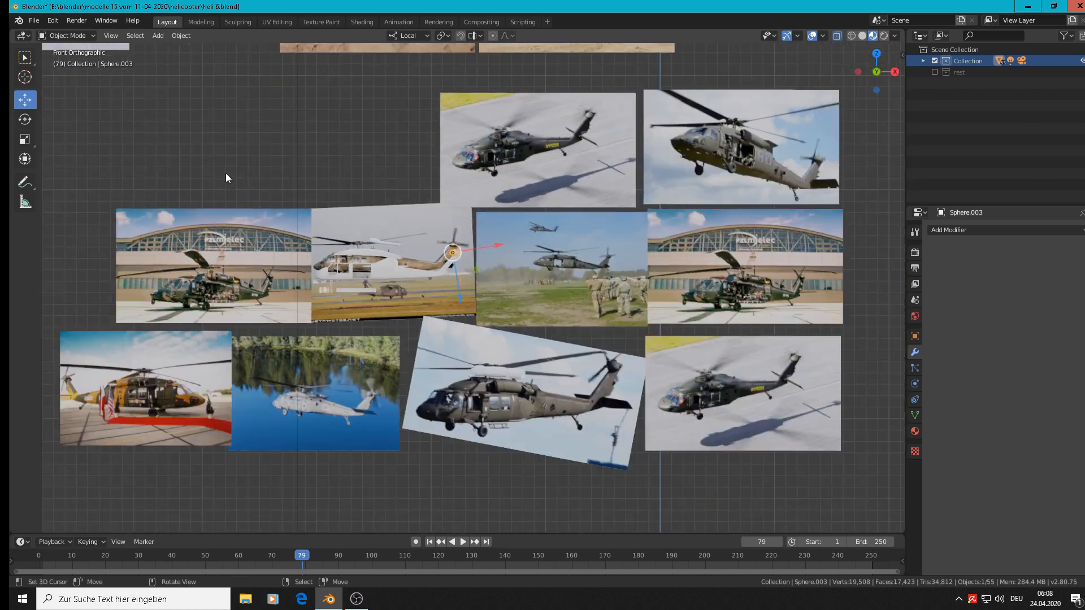
left_click(34, 20)
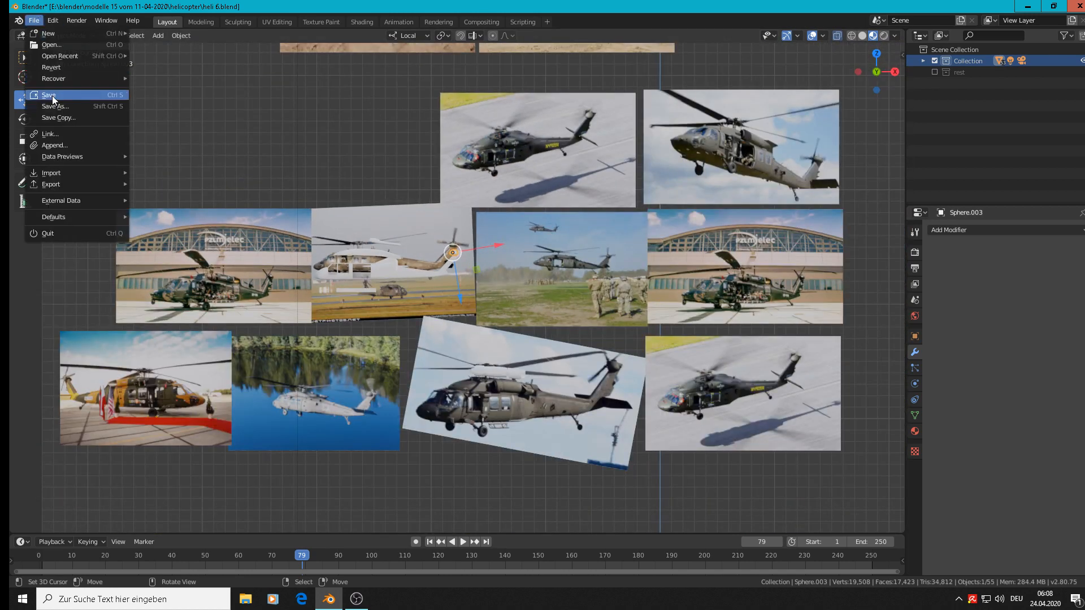
left_click(50, 95)
Step: Examine the cockpit, cabin windows and landing gear in the tilted reference photo of the dark helicopter
scroll(339, 339, "up", 1)
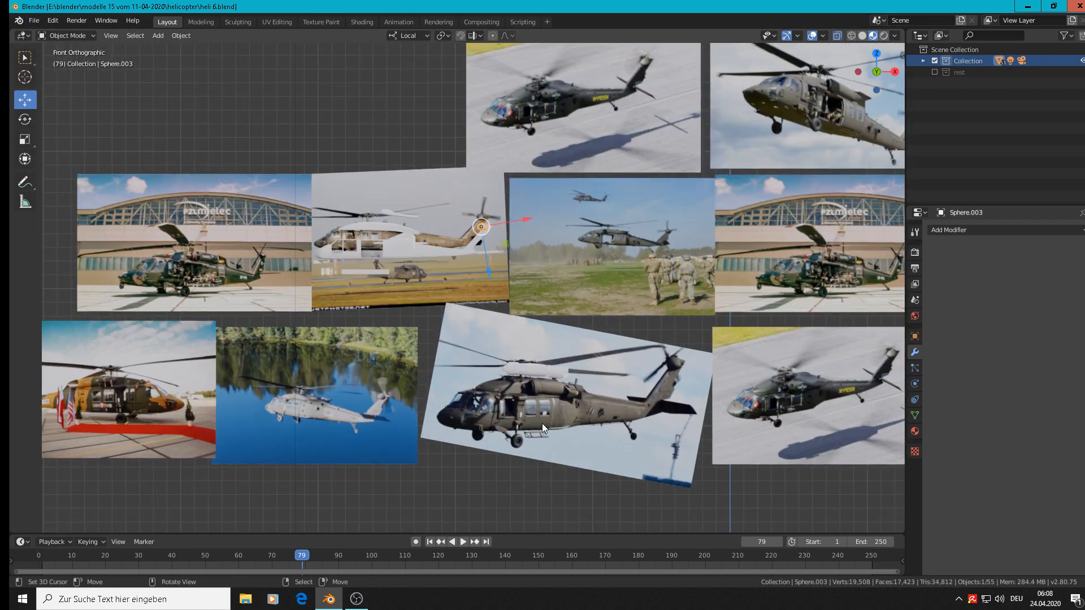
scroll(531, 440, "up", 10)
middle_click_drag(531, 438, 527, 382, "shift")
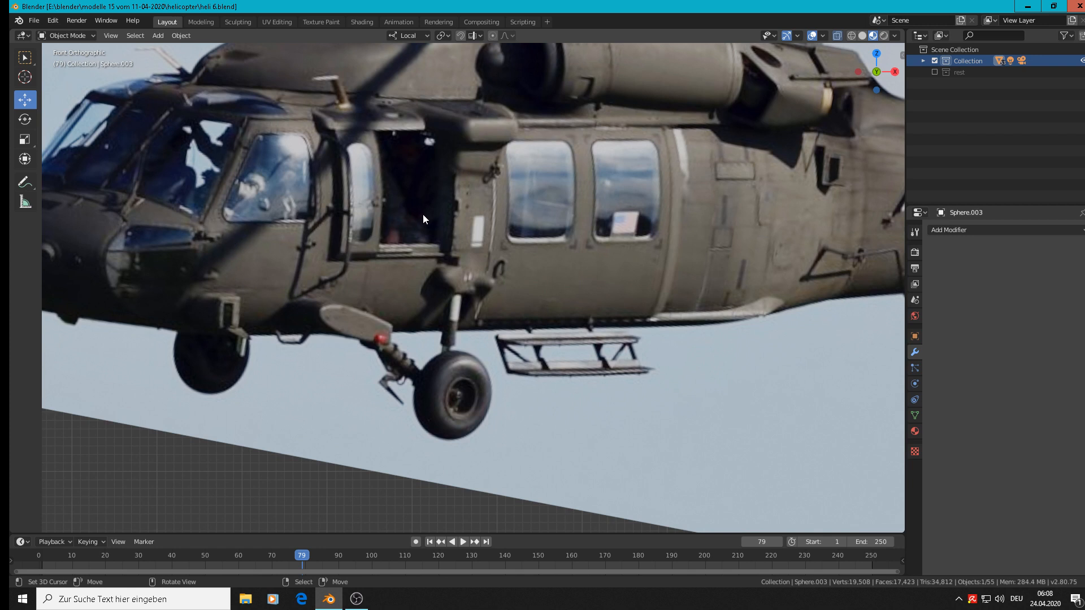
scroll(572, 281, "down", 6)
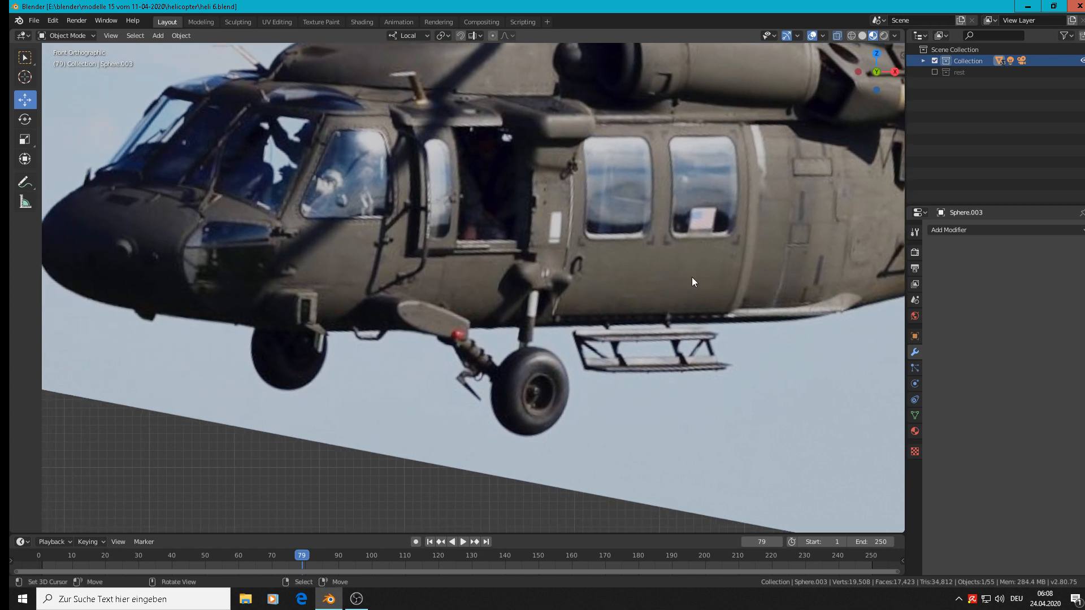
scroll(673, 319, "down", 3)
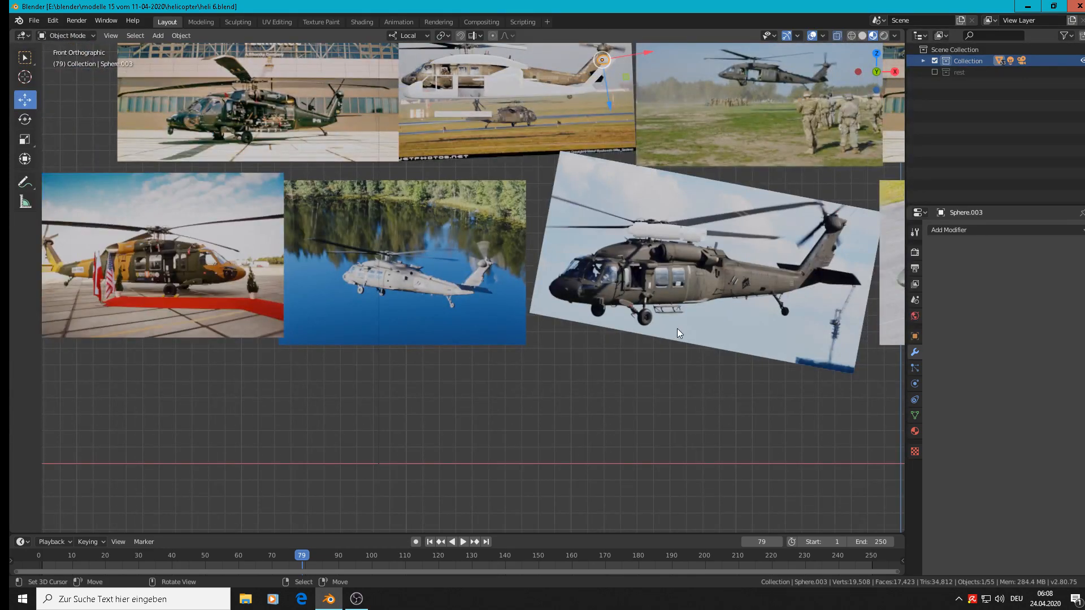
Step: Move the fuselage body about 0.25 m down and 0.017 m along X to uncover the cockpit in the side-view photo
scroll(396, 72, "up", 8)
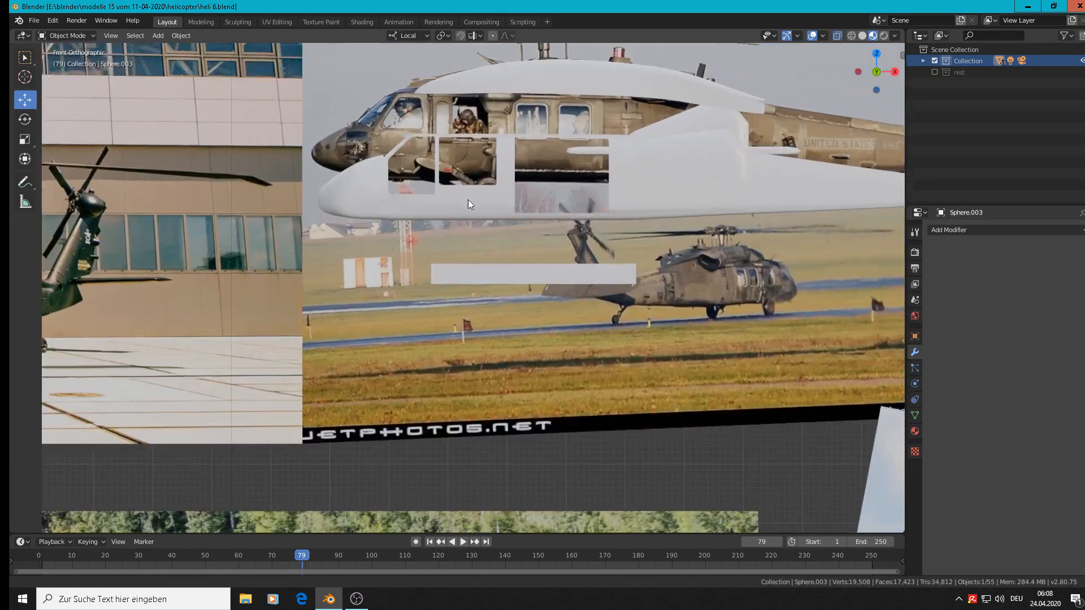
middle_click_drag(468, 200, 454, 331, "shift")
right_click(490, 298)
right_click_drag(547, 337, 531, 442)
scroll(420, 290, "up", 4)
middle_click_drag(420, 290, 564, 354, "shift")
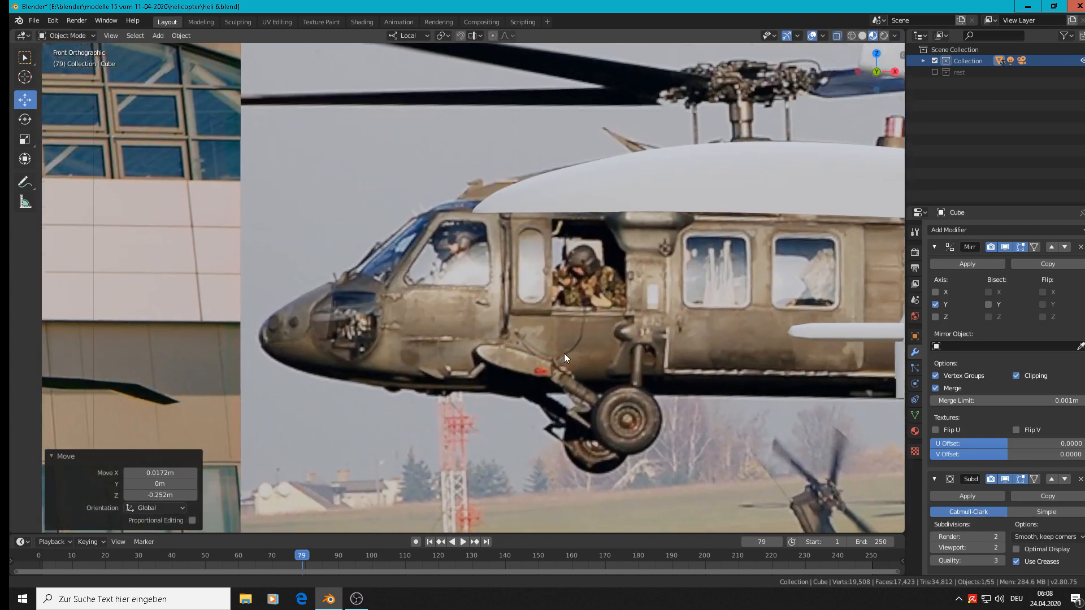
Step: Add a cube at the front lower corner of the cockpit door window and scale it to 0.016
scroll(462, 313, "up", 1)
middle_click_drag(462, 313, 453, 362, "shift")
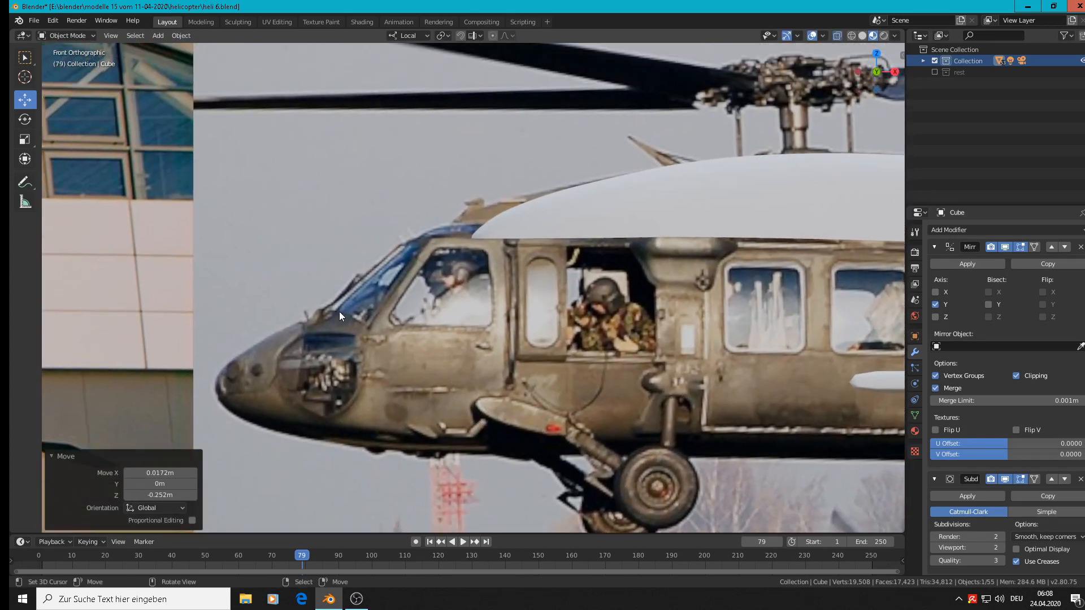
left_click(368, 329)
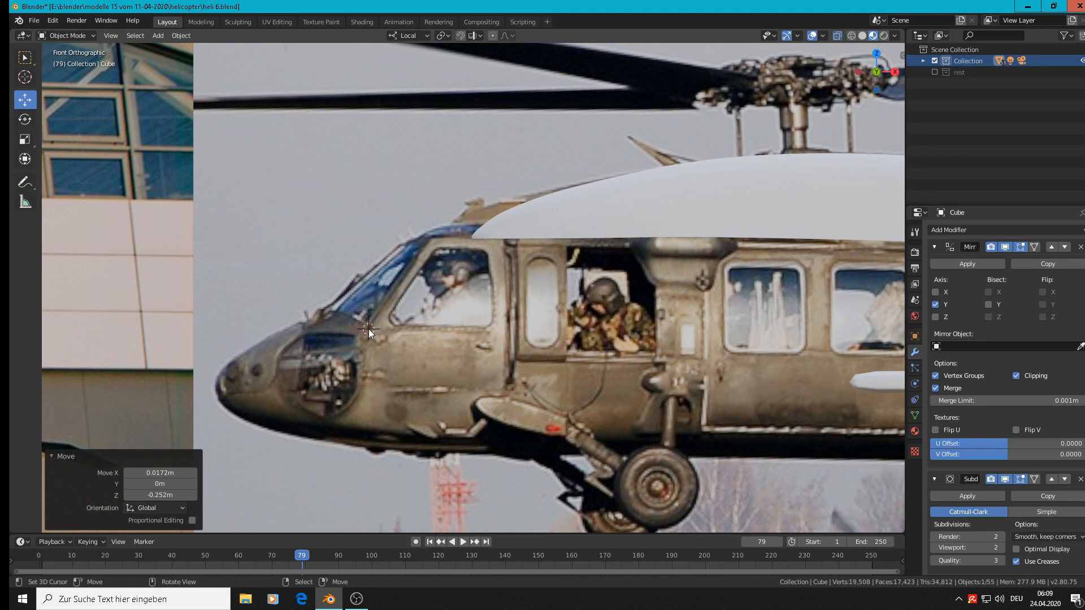
left_click(156, 35)
mouse_move(164, 47)
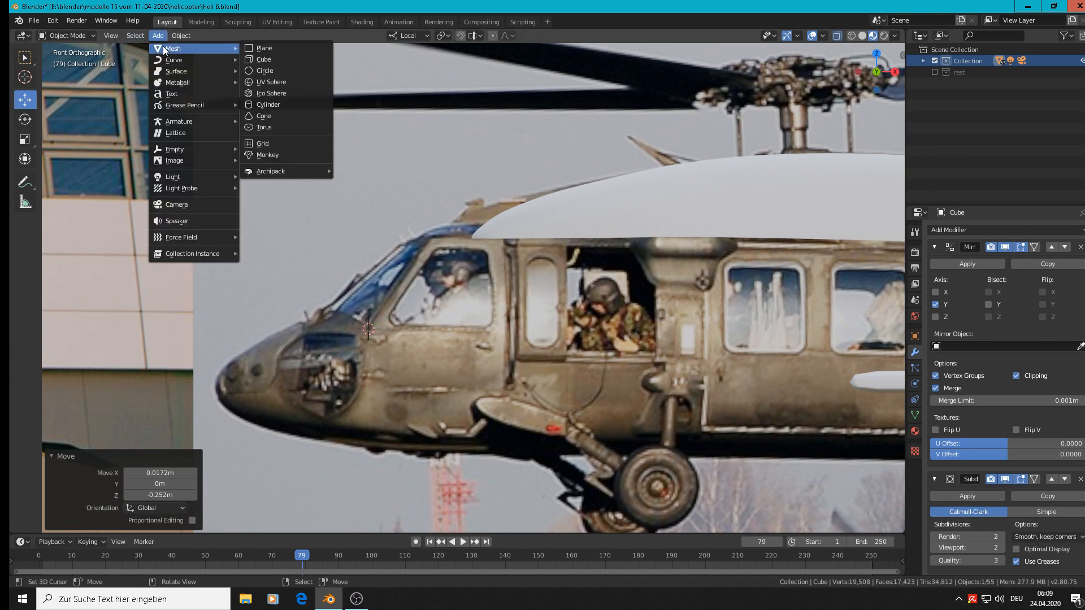
left_click(259, 59)
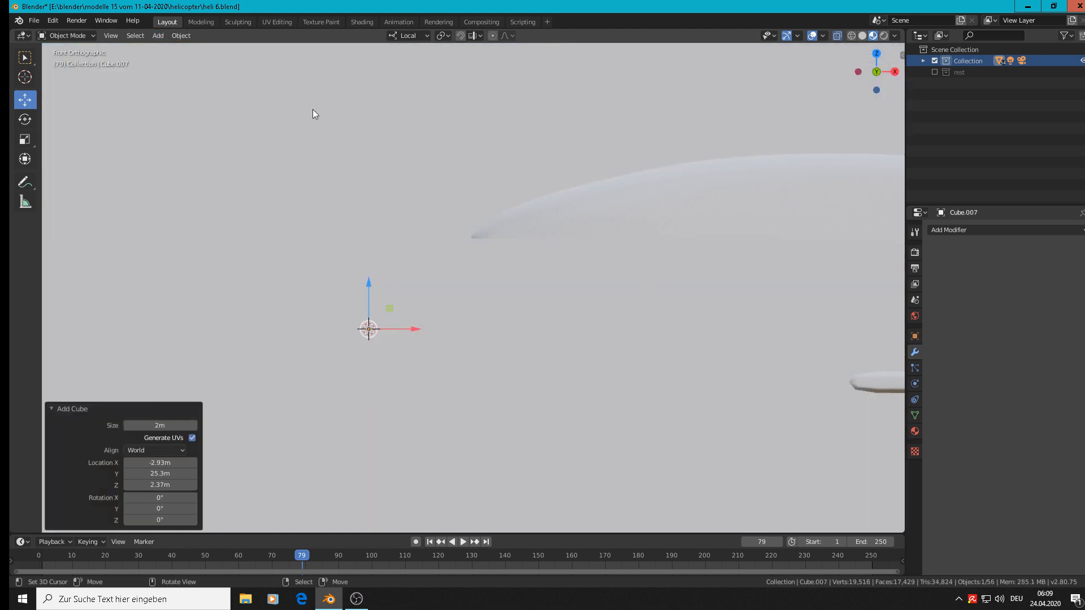
key("s")
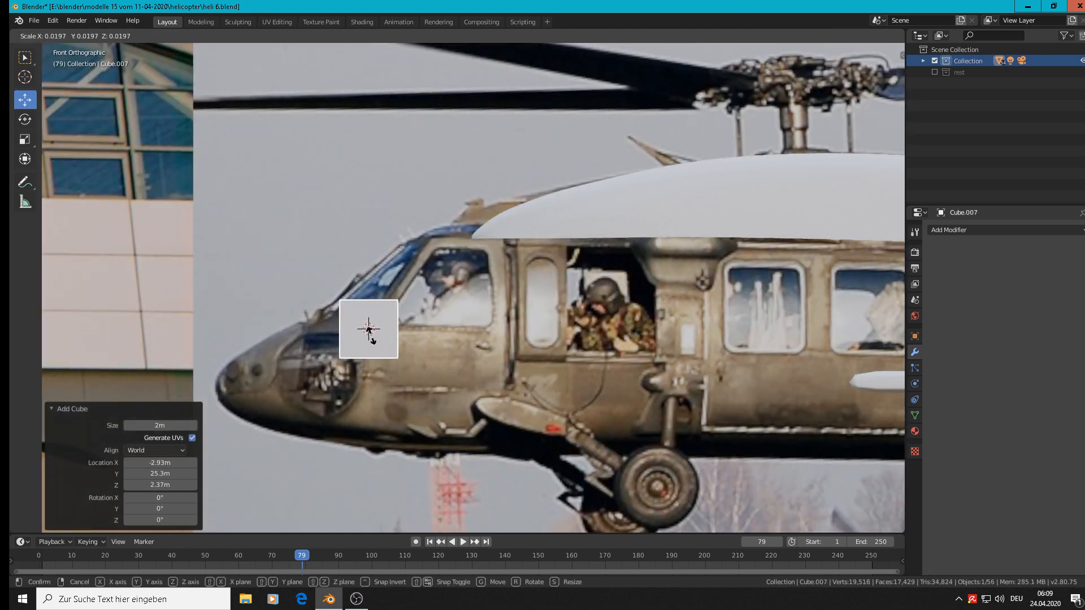
left_click(373, 339)
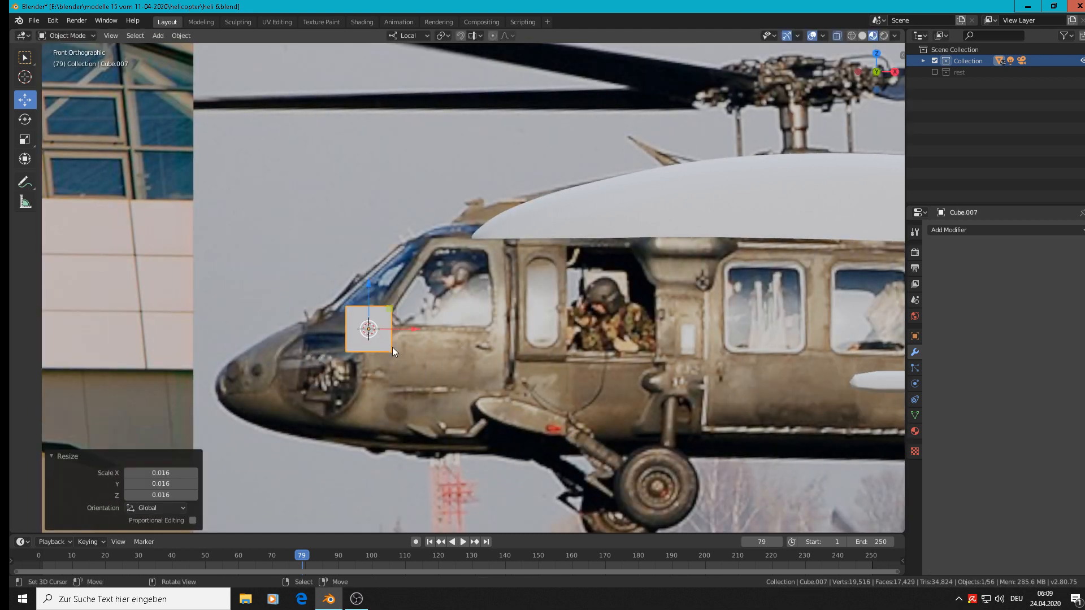
Step: Move the cube 0.0123 m along X and 0.0185 m down onto the cockpit door, and enlarge it by 1.154
key("g")
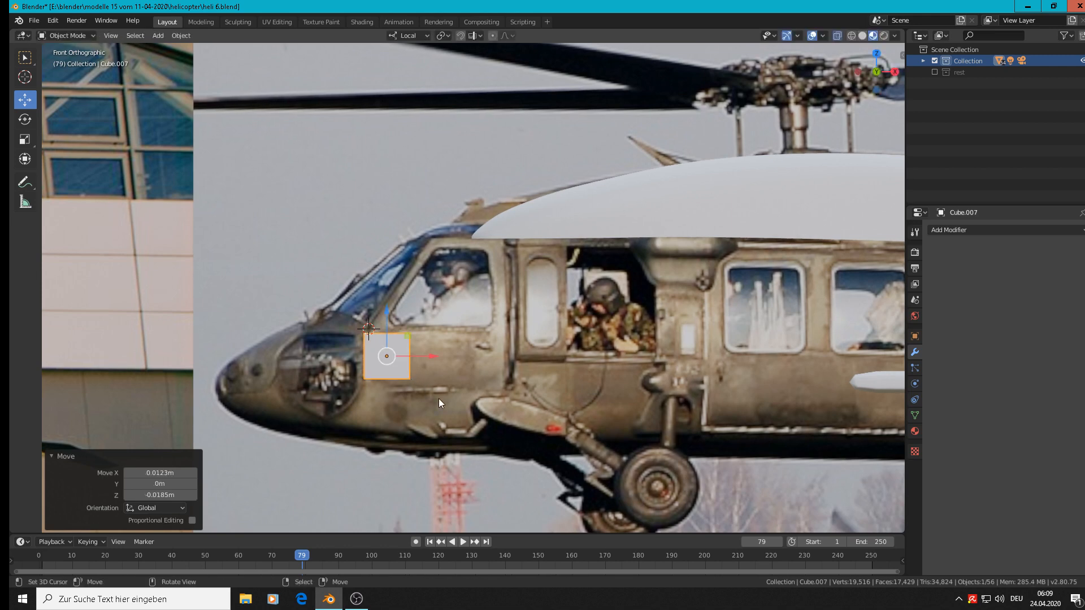
left_click(439, 399)
key("s")
left_click(476, 409)
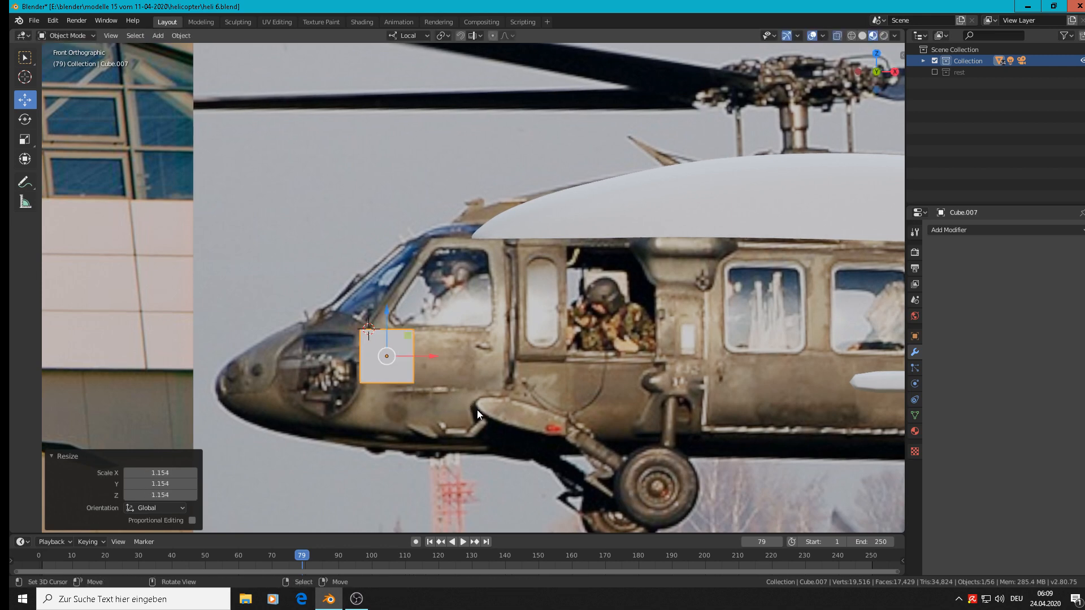
Step: Move the cube -0.088 m along its local Y, away from the photo, and flatten it to 0.108 along Y
middle_click_drag(344, 367, 437, 412)
left_click_drag(381, 358, 524, 401)
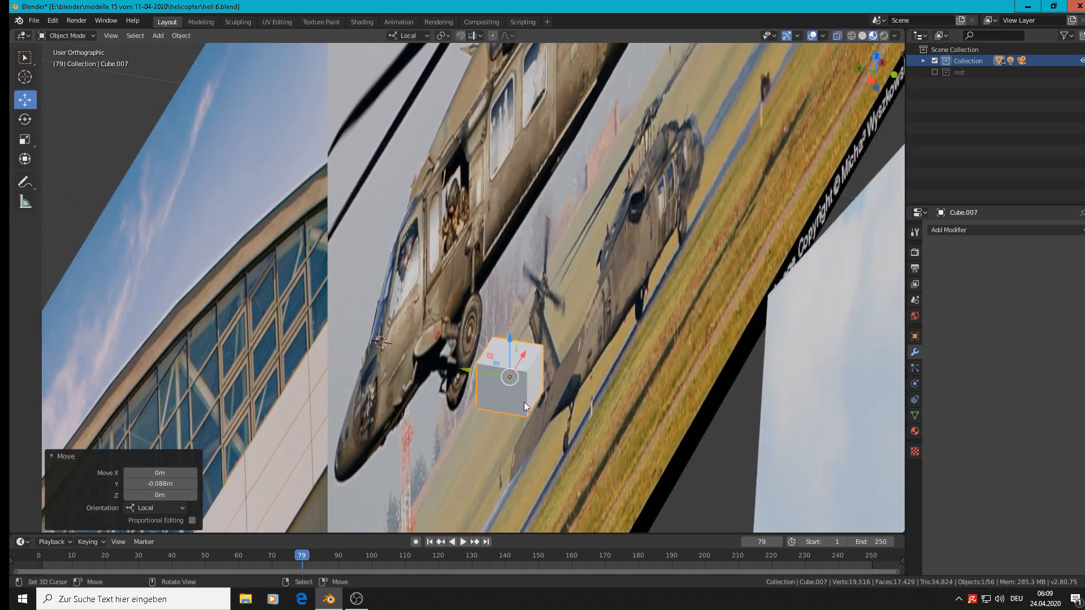
key("s")
key("y")
key("y")
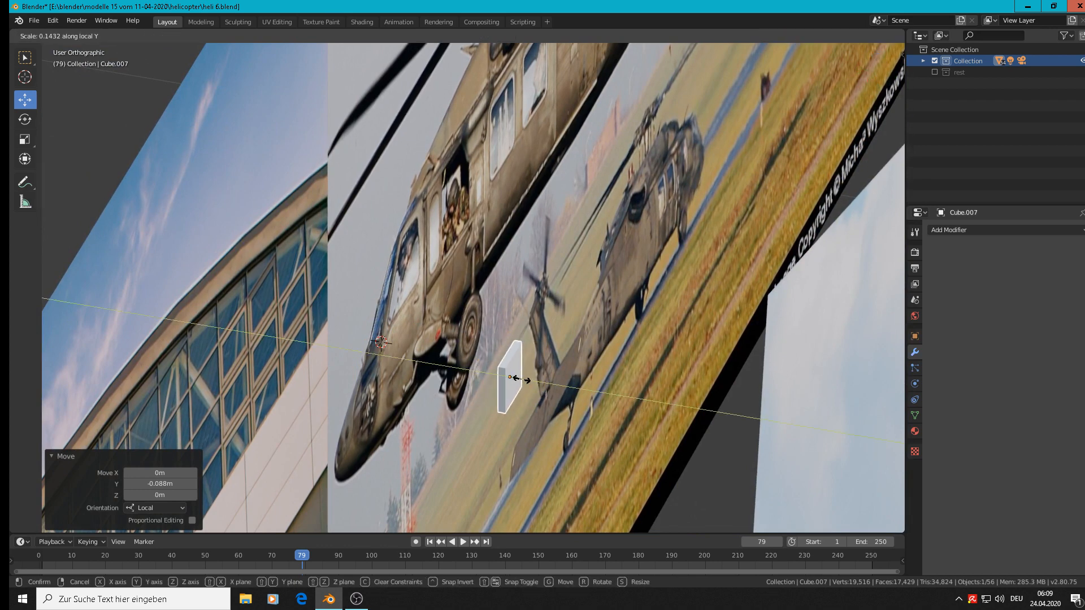
left_click(518, 378)
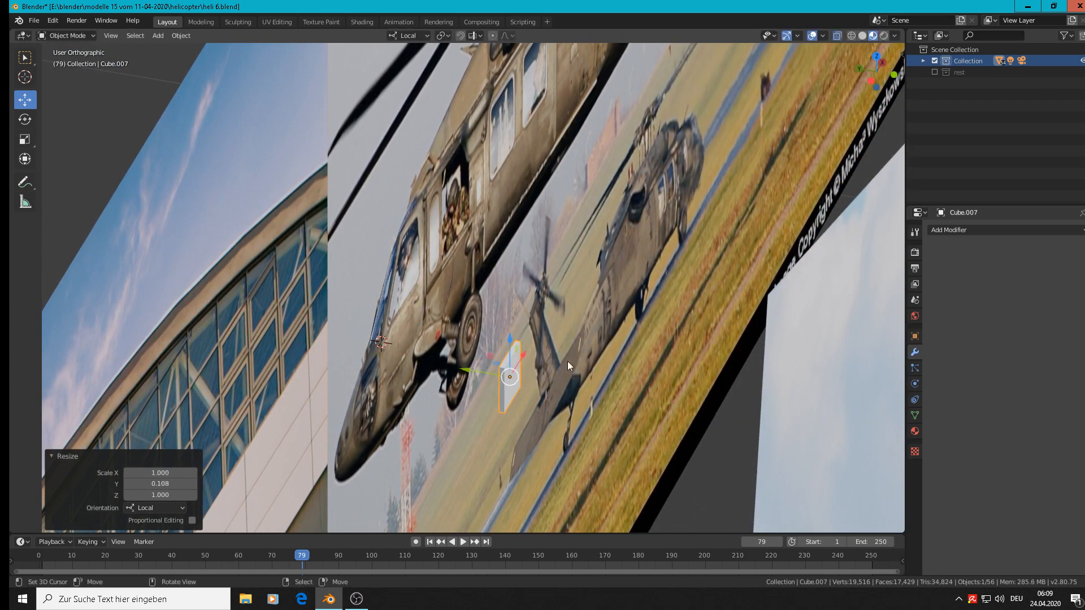
Step: In the front view, stretch the slab to the door's rear edge by moving its rear vertices 0.0643 m along X
key("KP_1")
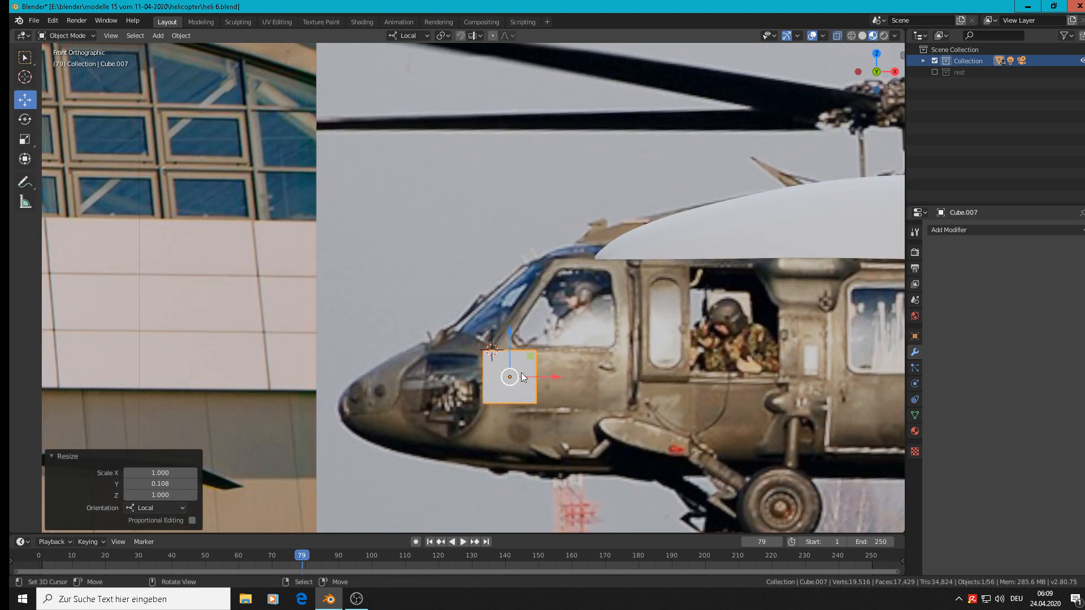
scroll(523, 378, "up", 3)
key("Tab")
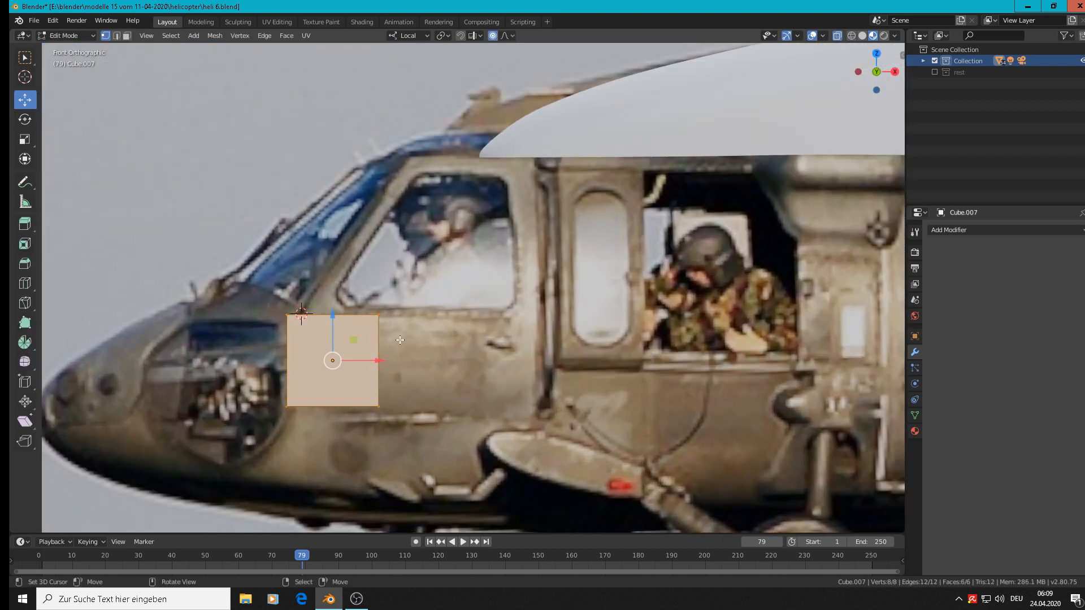
key("alt+a")
key("c")
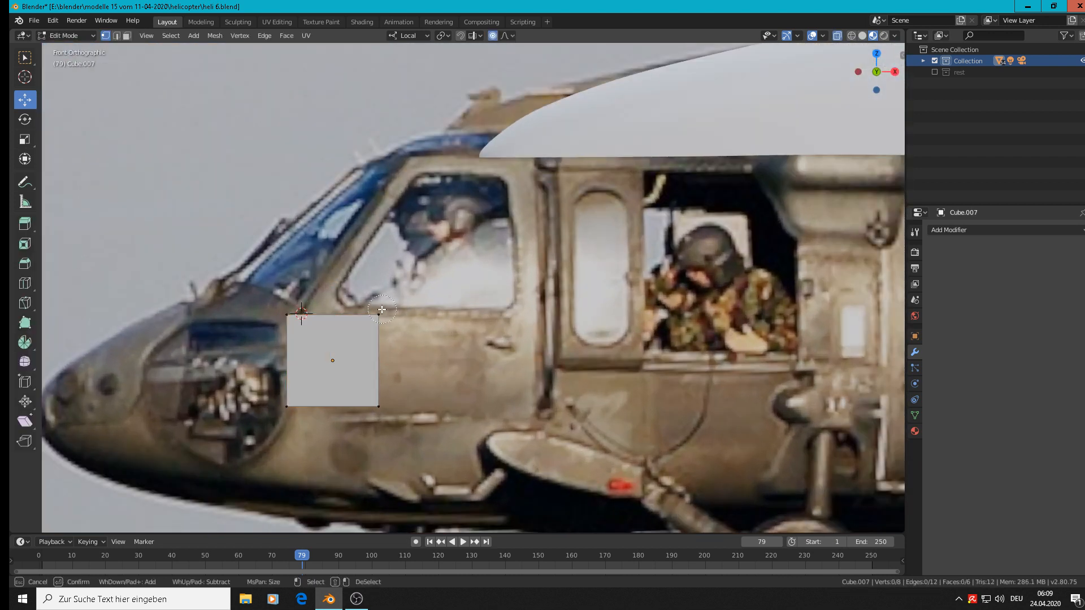
left_click_drag(383, 310, 373, 411)
right_click(399, 384)
left_click_drag(409, 364, 556, 366)
key("ctrl+z")
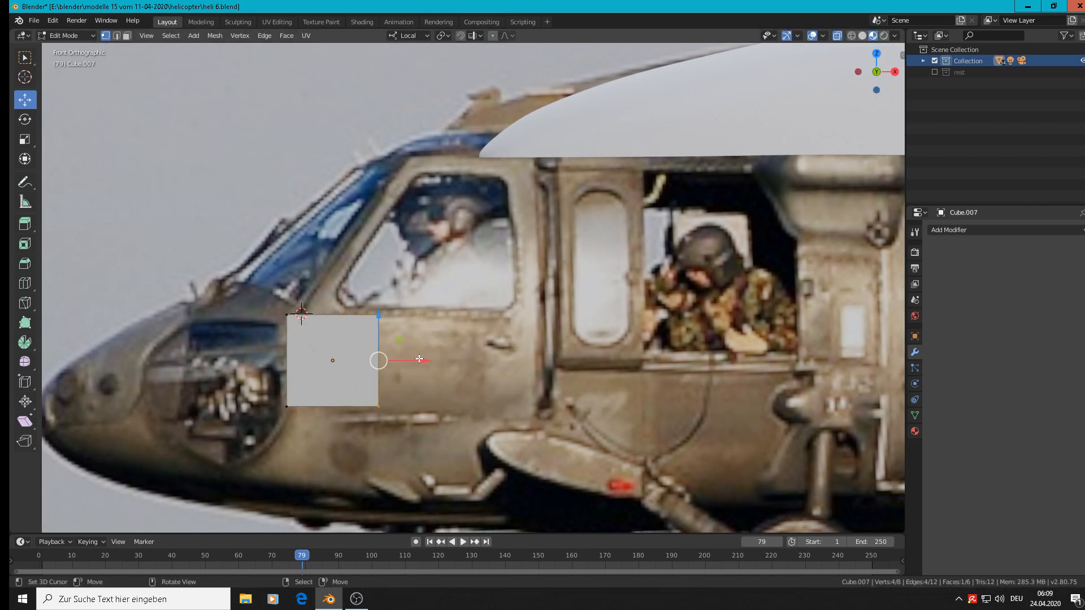
left_click_drag(419, 359, 582, 368)
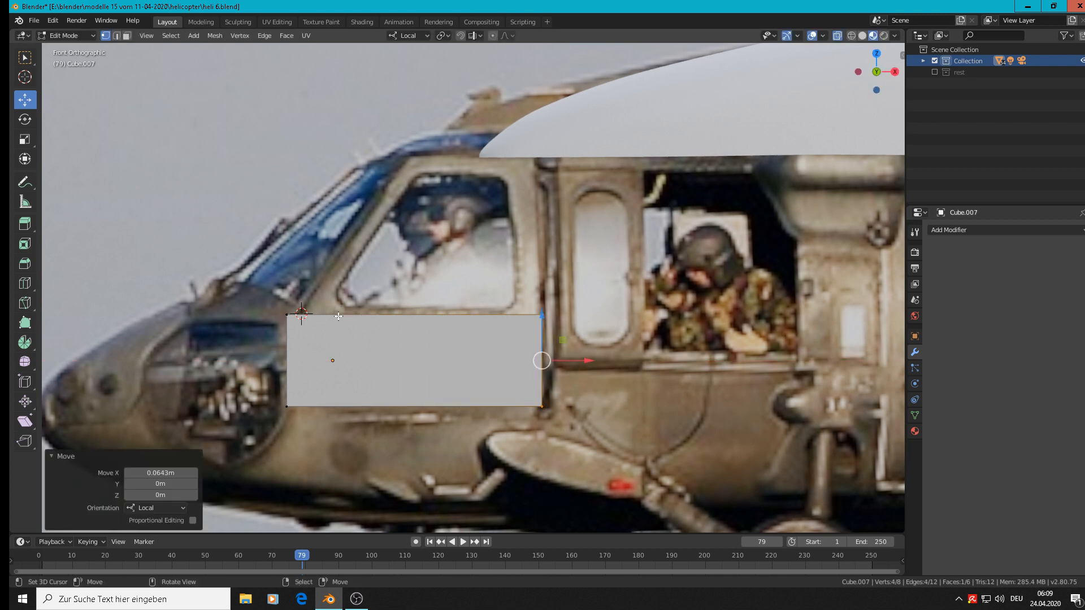
Step: Cut two vertical edge loops at the window's rear and front corners, shifting the front one 0.00445 m along X
key("ctrl+r")
left_click(516, 315)
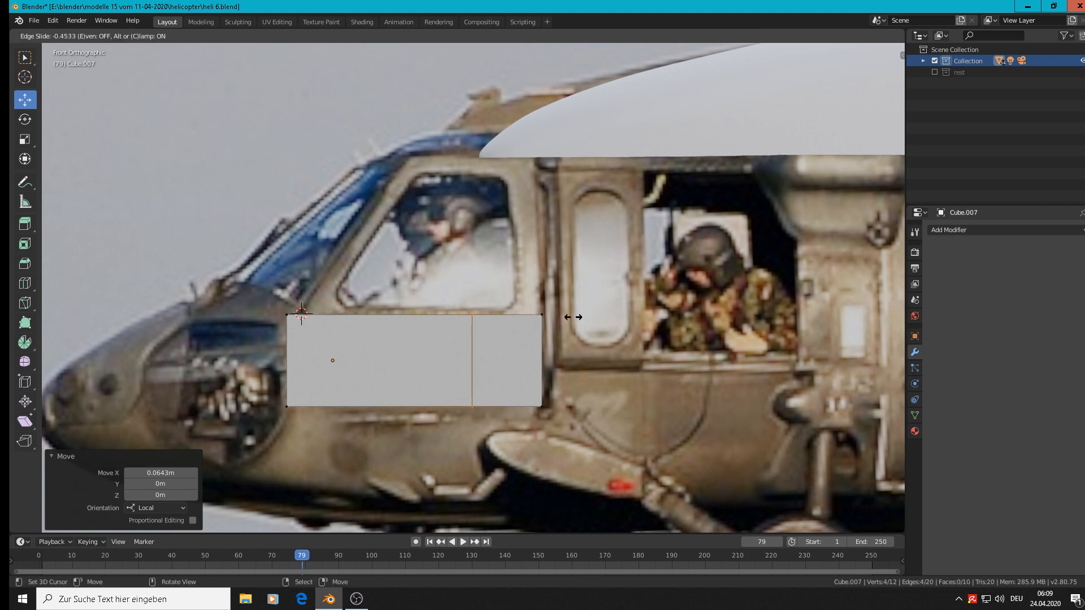
left_click(614, 318)
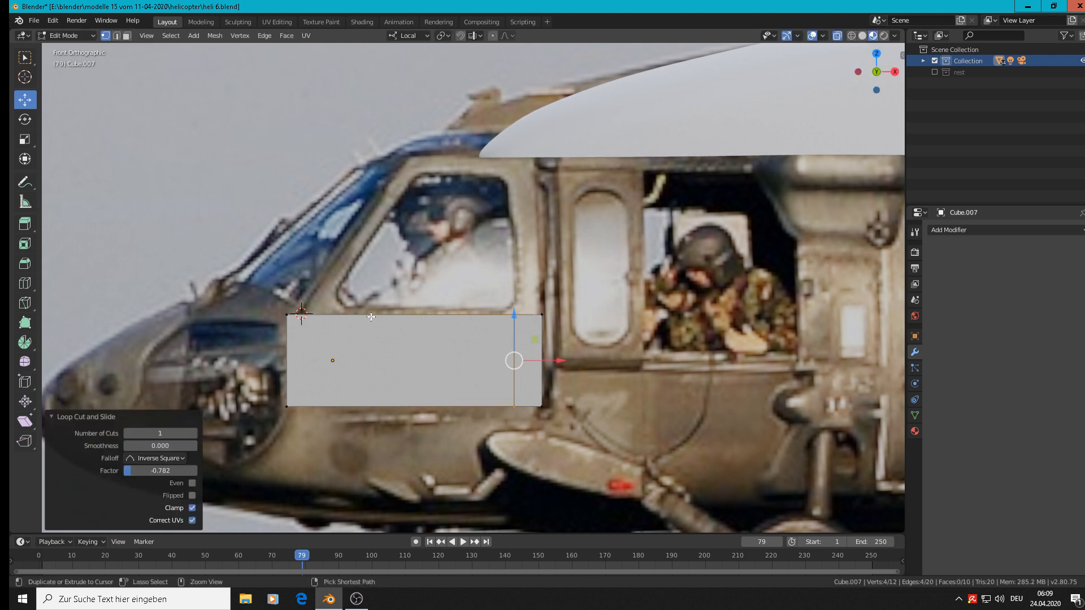
key("ctrl+r")
left_click(317, 315)
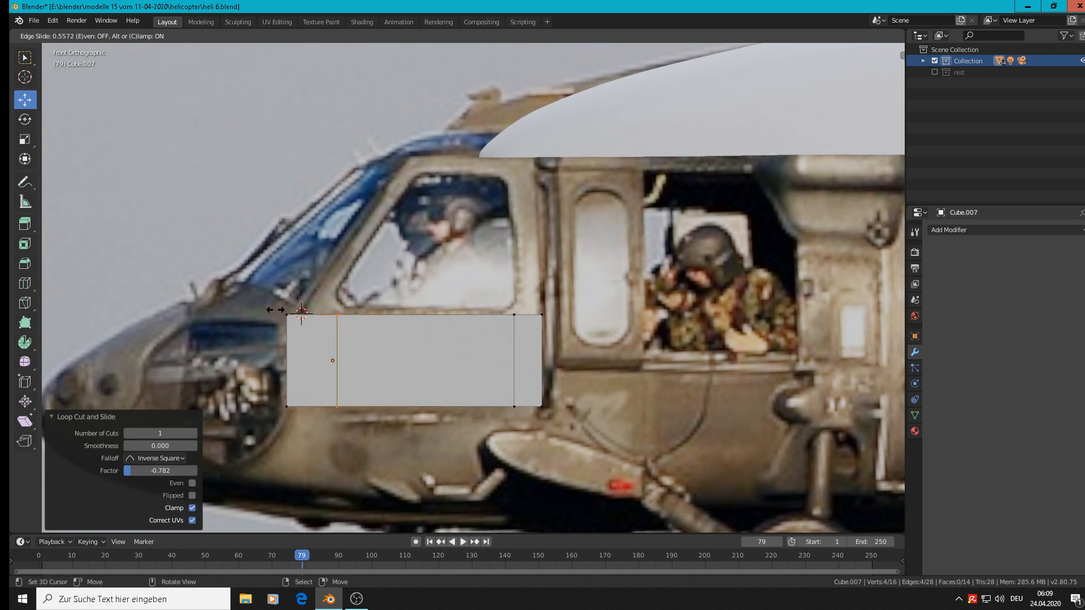
left_click(292, 308)
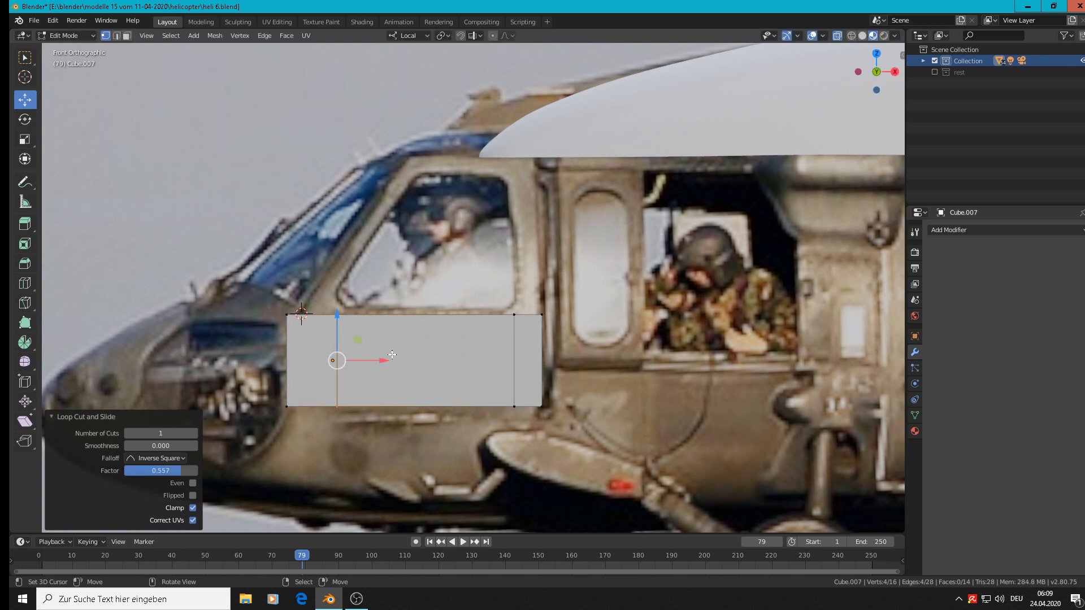
mouse_move(392, 354)
left_mouse_down()
mouse_move(376, 359)
mouse_move(390, 361)
left_mouse_up()
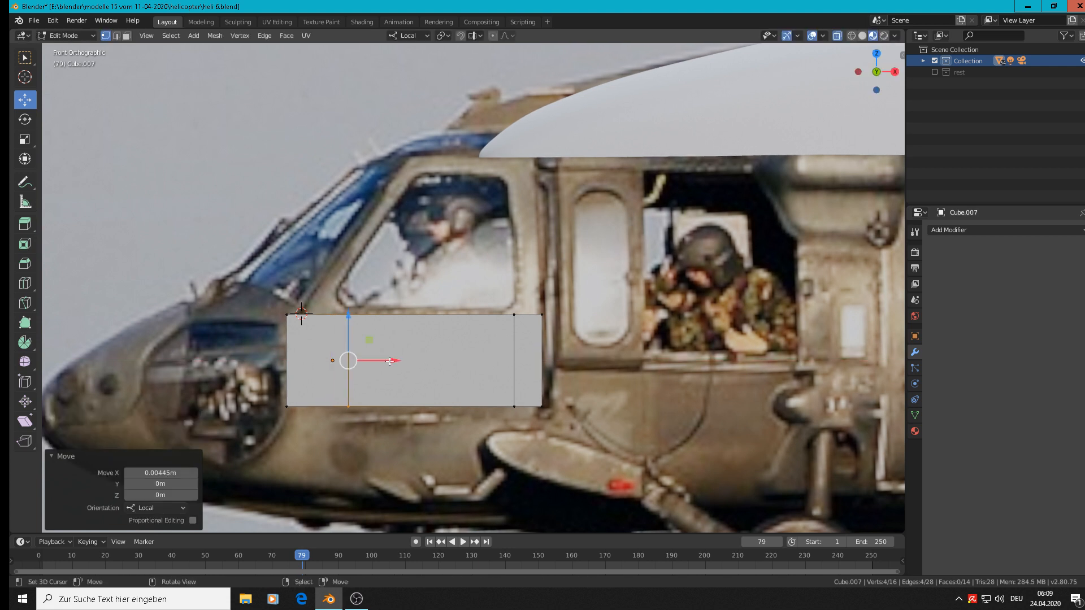
Step: Extrude the front section's upper face into a slanted pillar along the windshield edge, and narrow its end to 0.445 along X
left_click(288, 311)
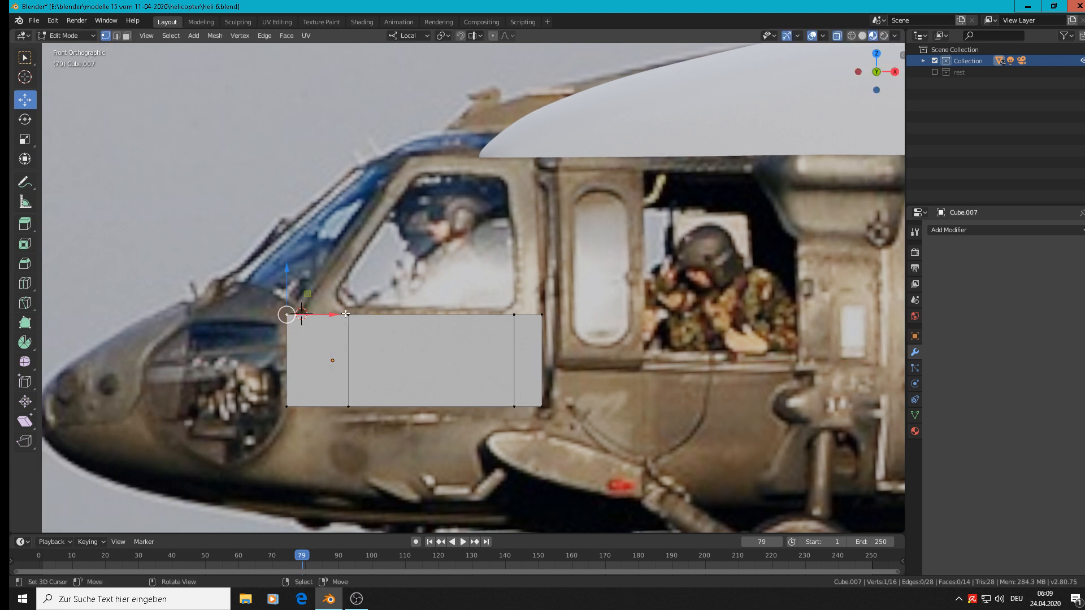
key("alt+a")
left_click(289, 311)
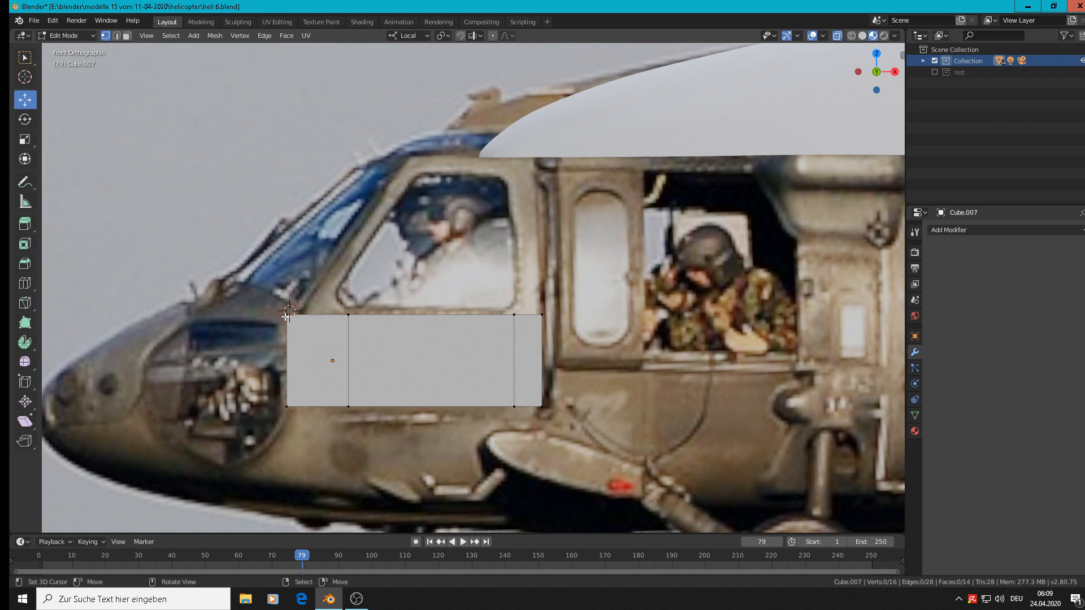
left_click(317, 315, "alt")
key("e")
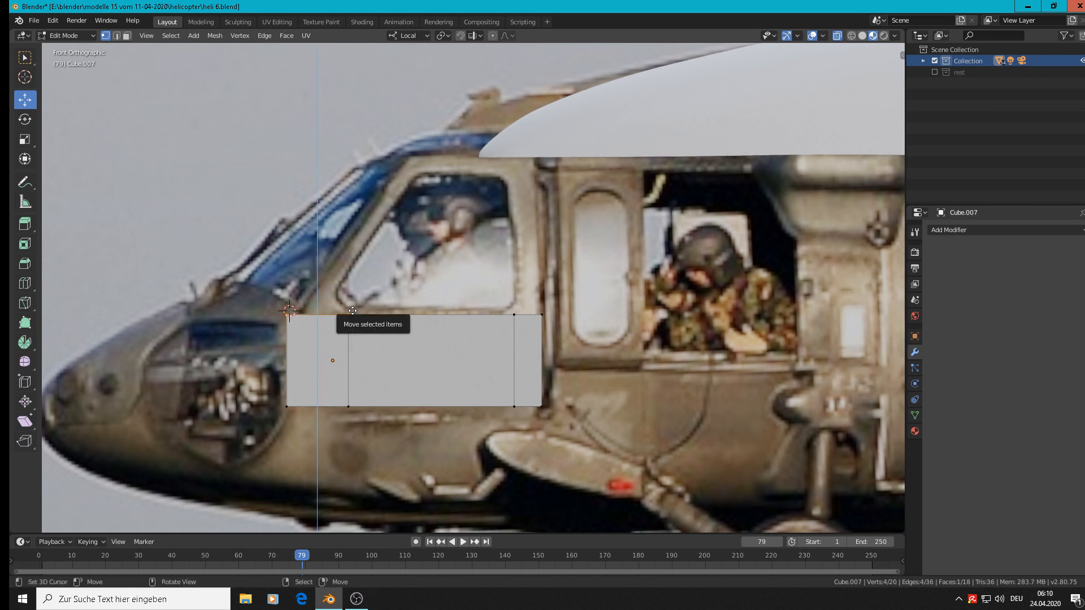
left_click_drag(315, 276, 479, 134)
key("s")
key("y")
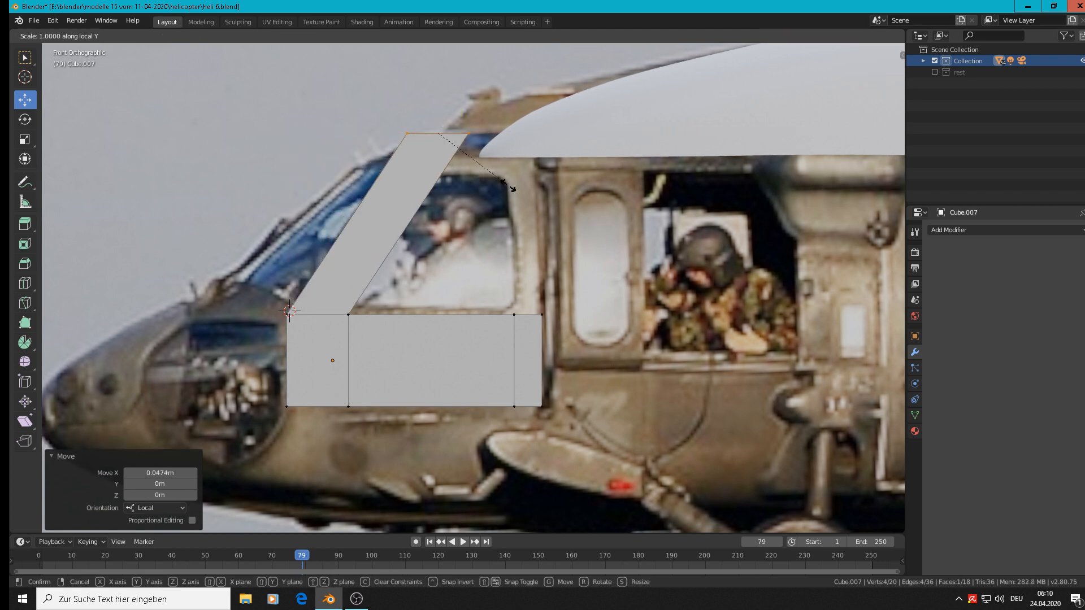
left_click(439, 94)
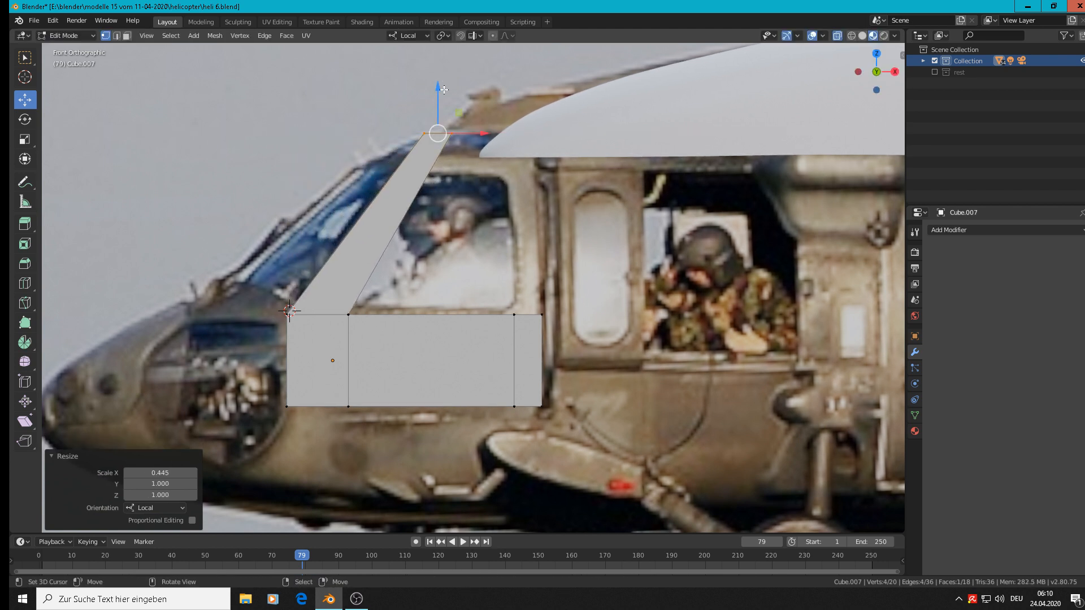
Step: Lower the pillar's upper end and shift it forward to meet the front upper corner of the door window
left_click_drag(438, 89, 438, 125)
left_click_drag(474, 173, 446, 175)
left_click_drag(404, 136, 411, 122)
Step: Extrude a short section from the pillar's end, shift it 0.0049 m along X, and rotate the end face 58.8°
key("e")
left_click(450, 202)
left_click_drag(432, 160, 444, 162)
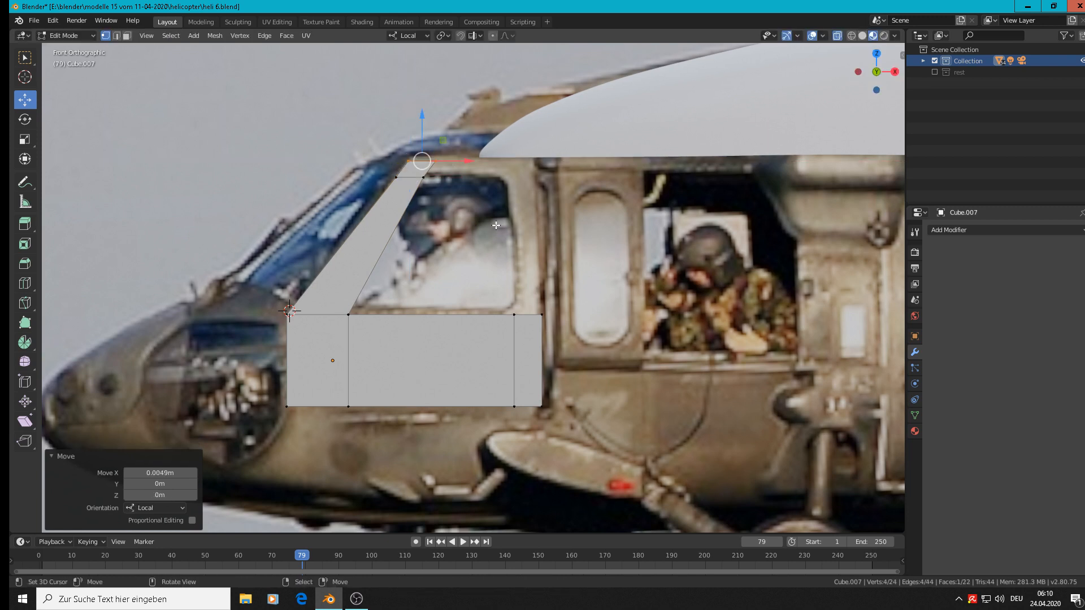
key("r")
left_click(454, 264)
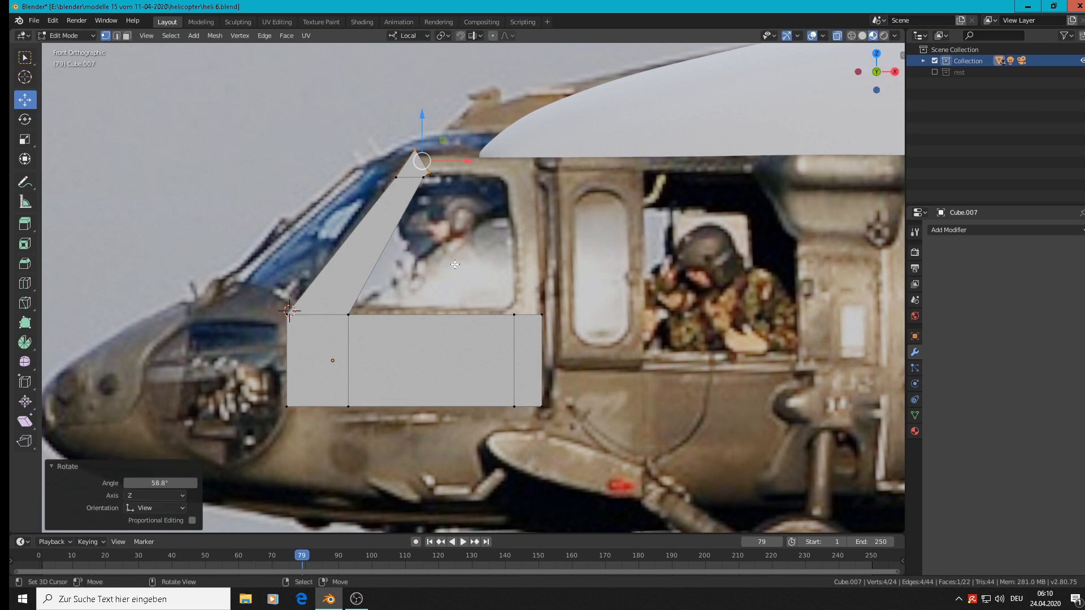
Step: Shift the pillar's upper edge loop -0.00289 m along X, and its end face -0.00334 m in X and -0.00156 m in Z
left_click(401, 172, "alt")
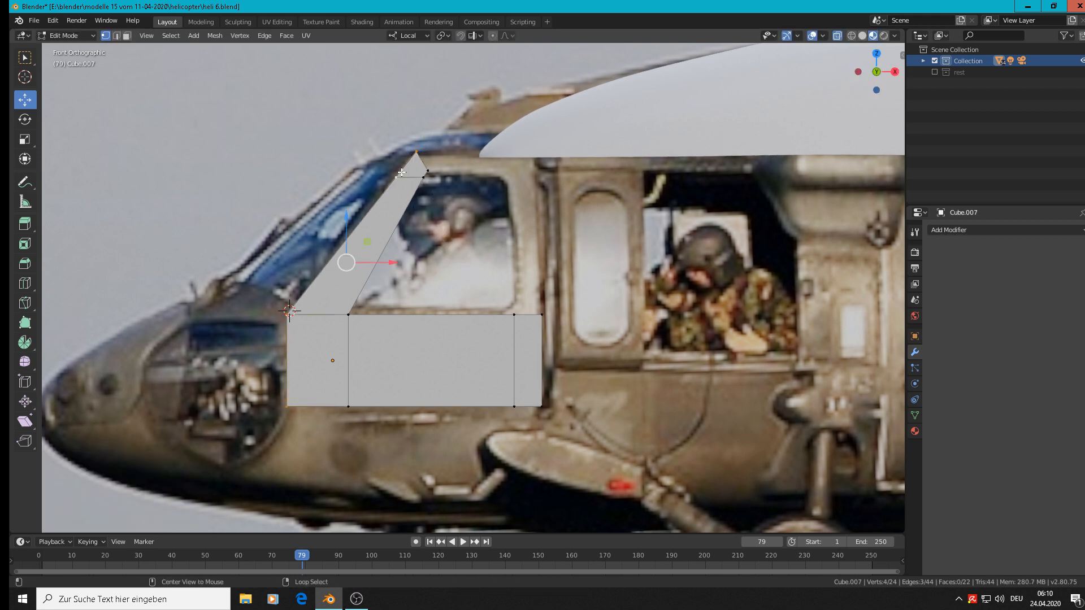
left_click(403, 173, "alt")
left_click_drag(439, 177, 437, 178)
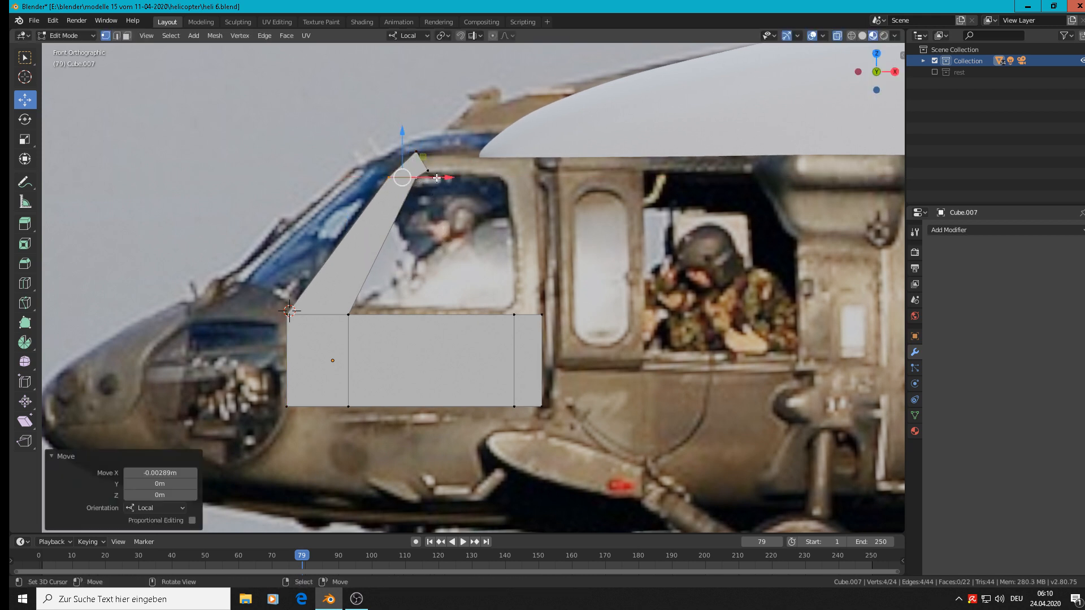
left_click(422, 166, "alt")
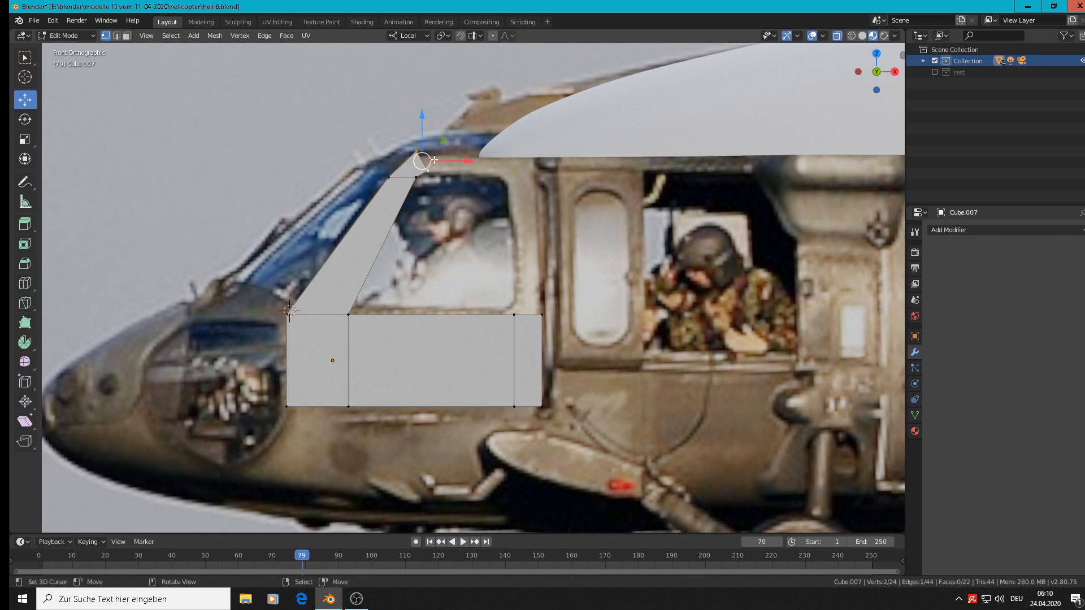
left_click(426, 139)
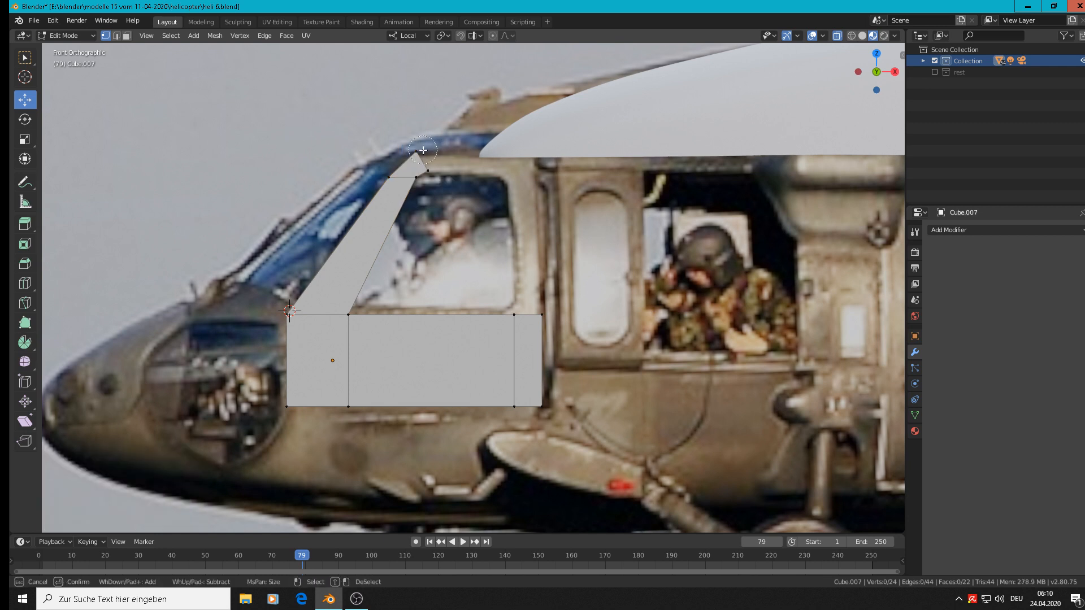
left_click(433, 176, "alt")
key("g")
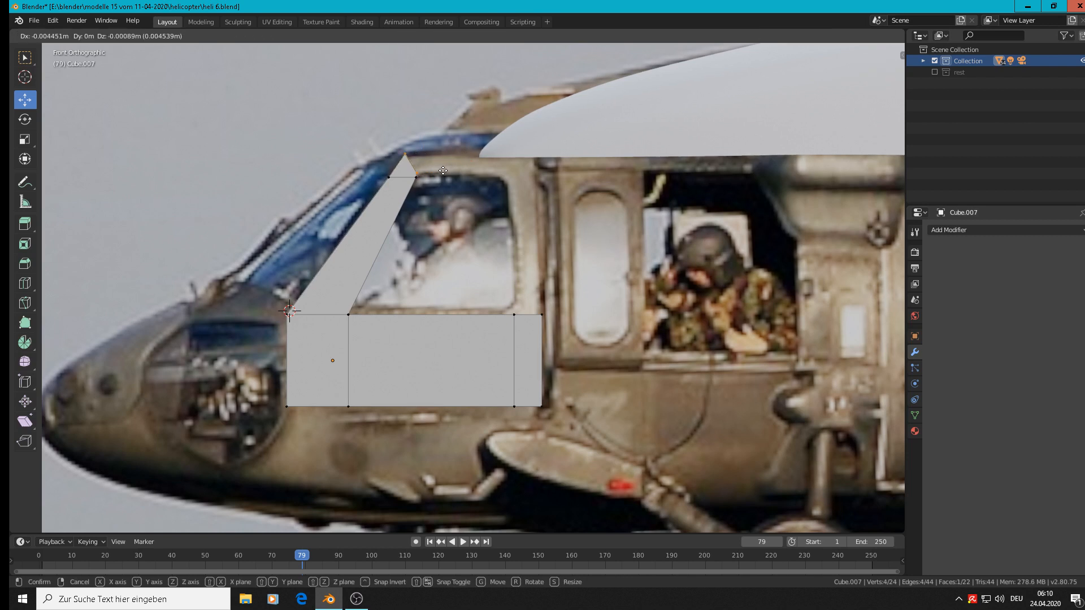
left_click(446, 172)
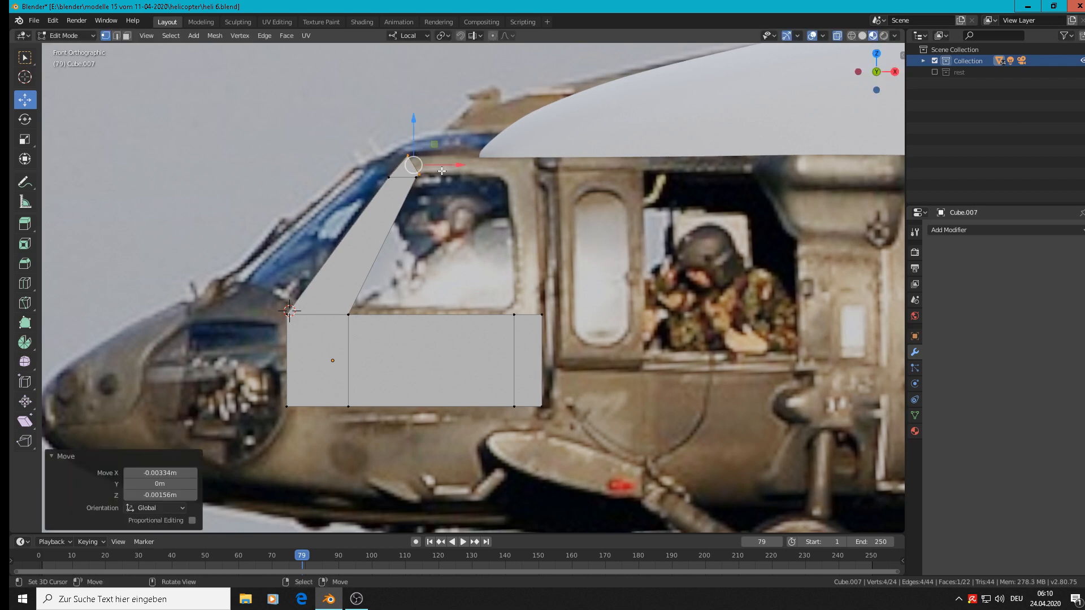
Step: Extrude the pillar's end face 0.0329 m along X to form the frame above the door window
key("e")
right_click(441, 170)
left_click_drag(445, 167, 531, 182)
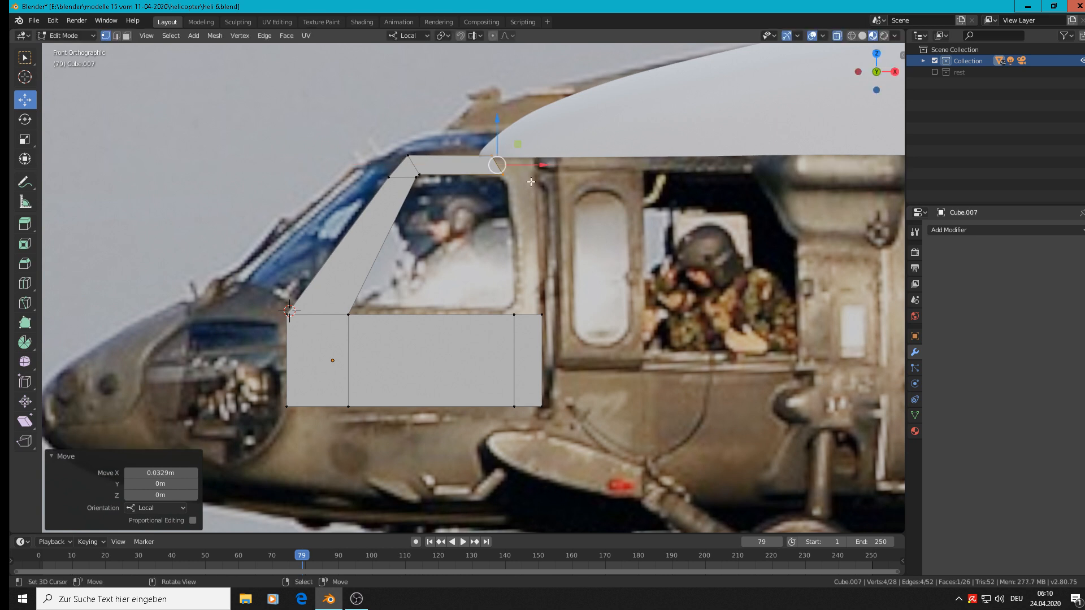
Step: Rotate the end face of the frame above the door window 31.7° in the view plane and scale it slightly
key("r")
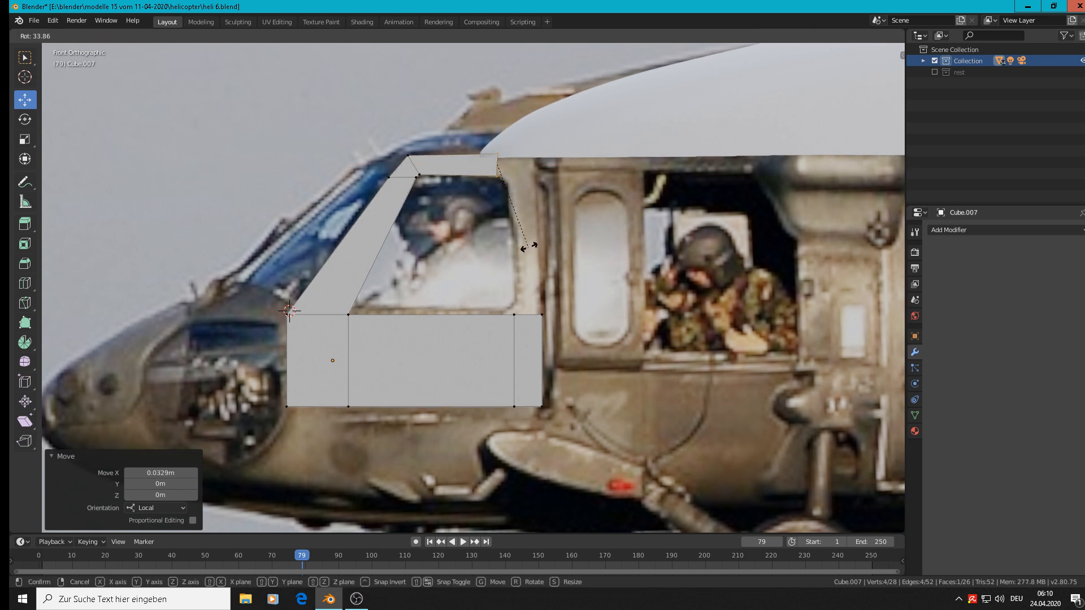
left_click(531, 245)
key("s")
left_click(527, 241)
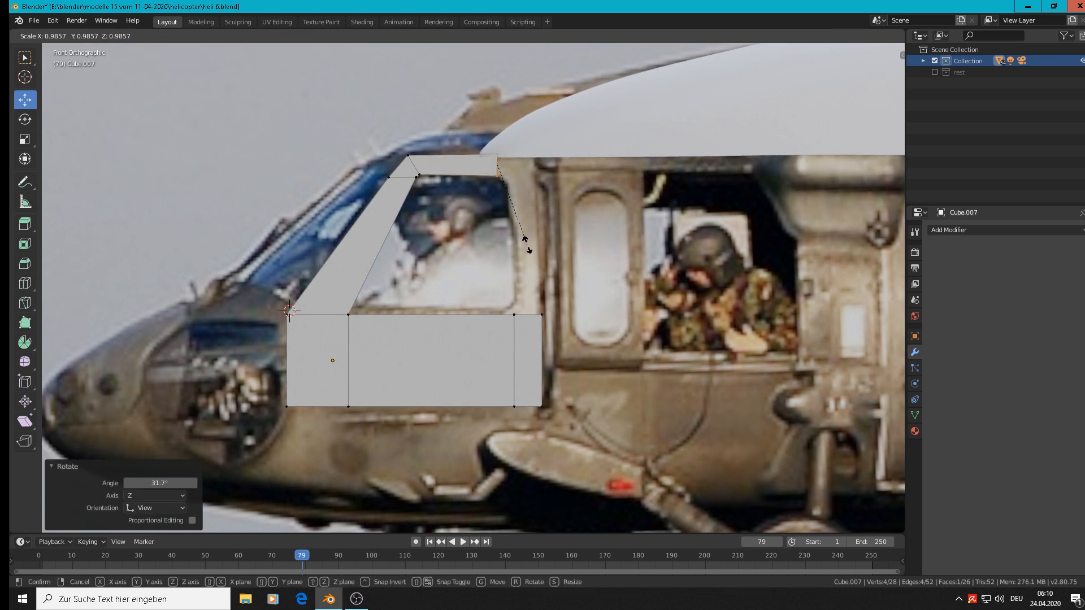
Step: Extrude the top frame's end face and move the new face 0.00868 m in X and -0.000445 m in Z
key("e")
left_click(526, 219)
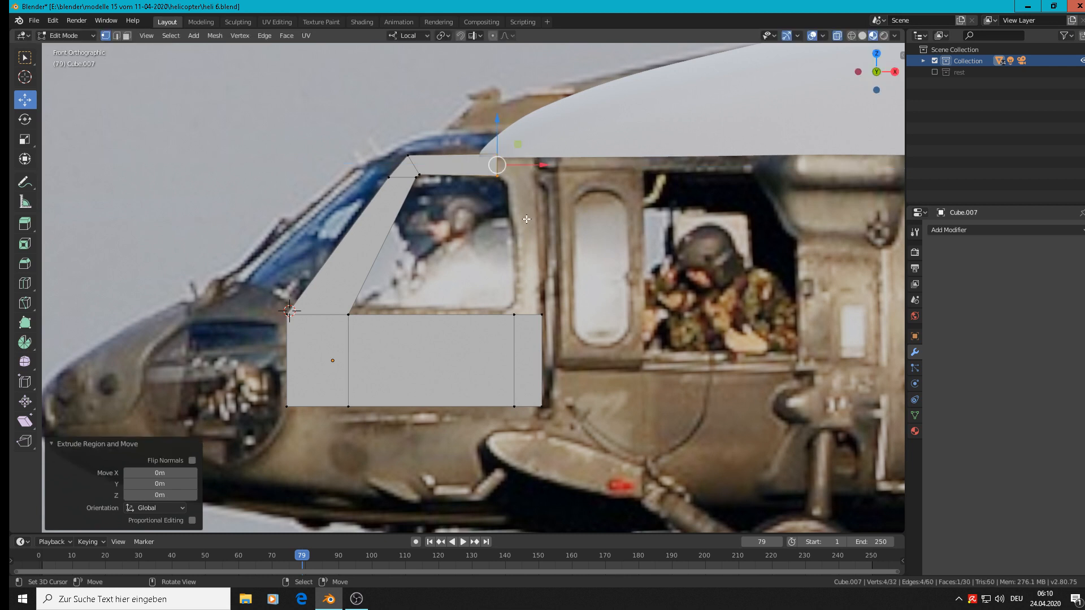
key("g")
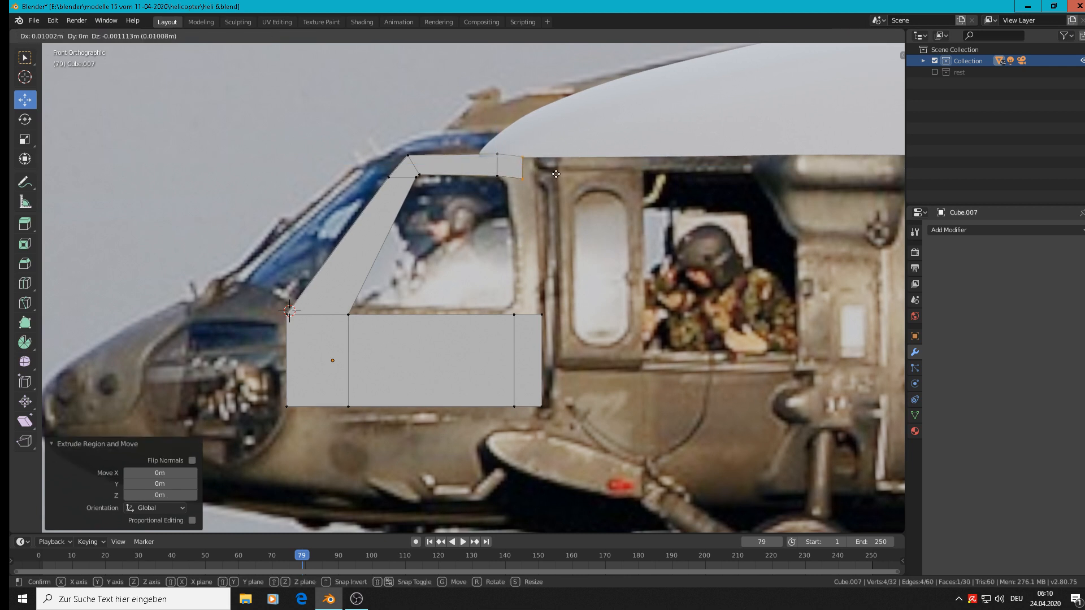
left_click(554, 173)
Step: Rotate the new end face about 49°, scale it to 1.555, and move it 0.000223 m in X and -0.00156 m in Z
key("r")
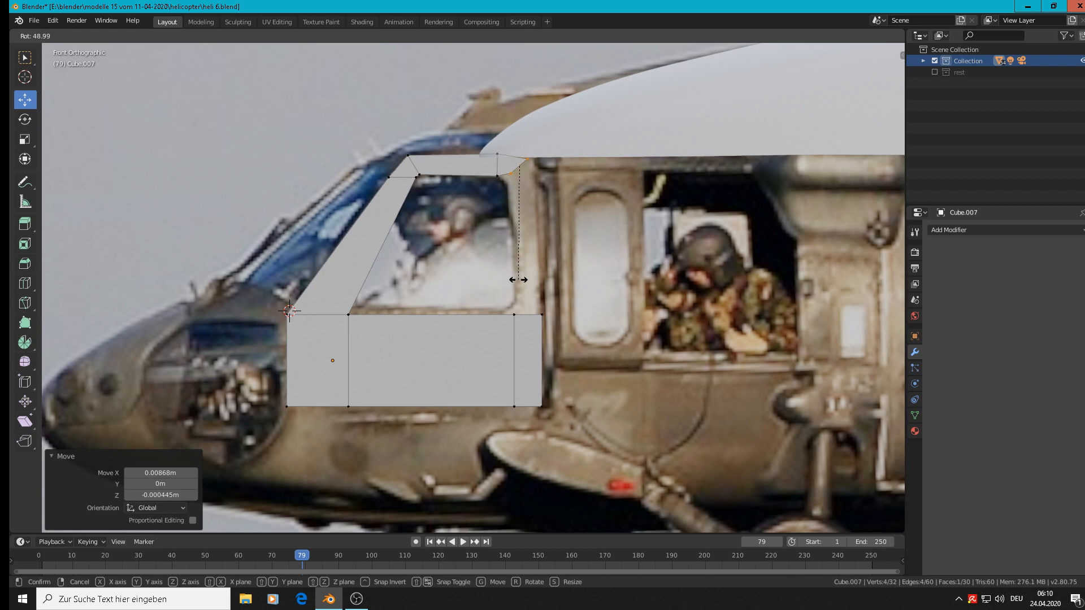
left_click(520, 280)
key("s")
left_click(593, 319)
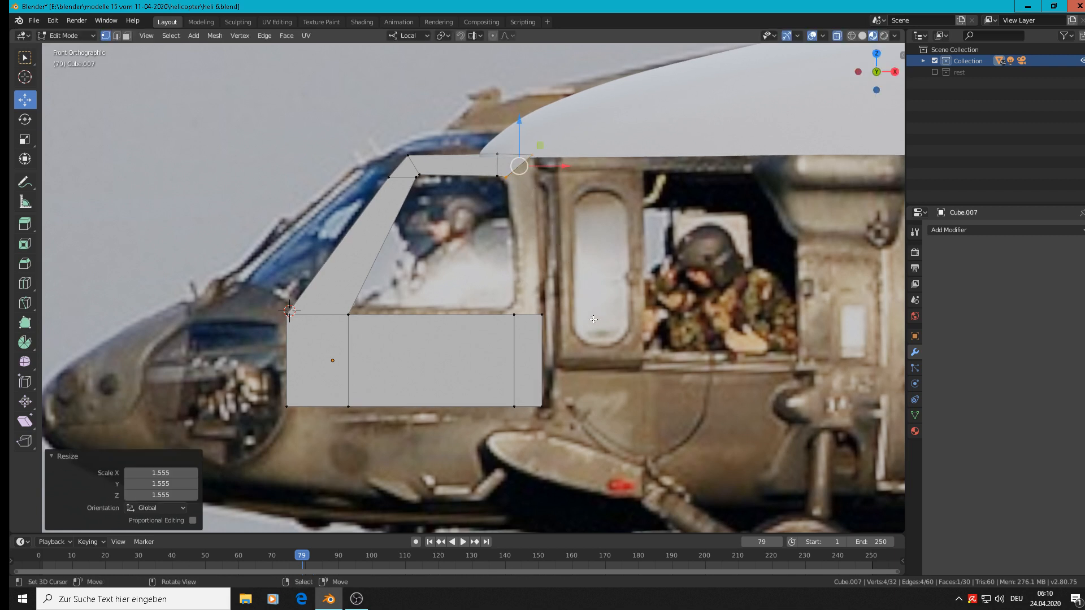
key("g")
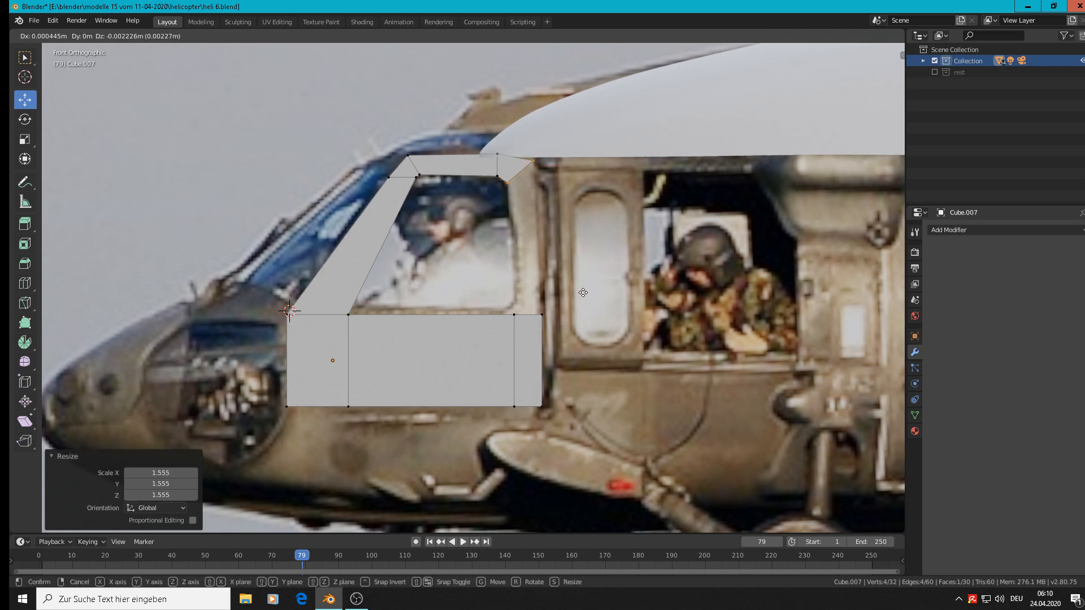
left_click(583, 290)
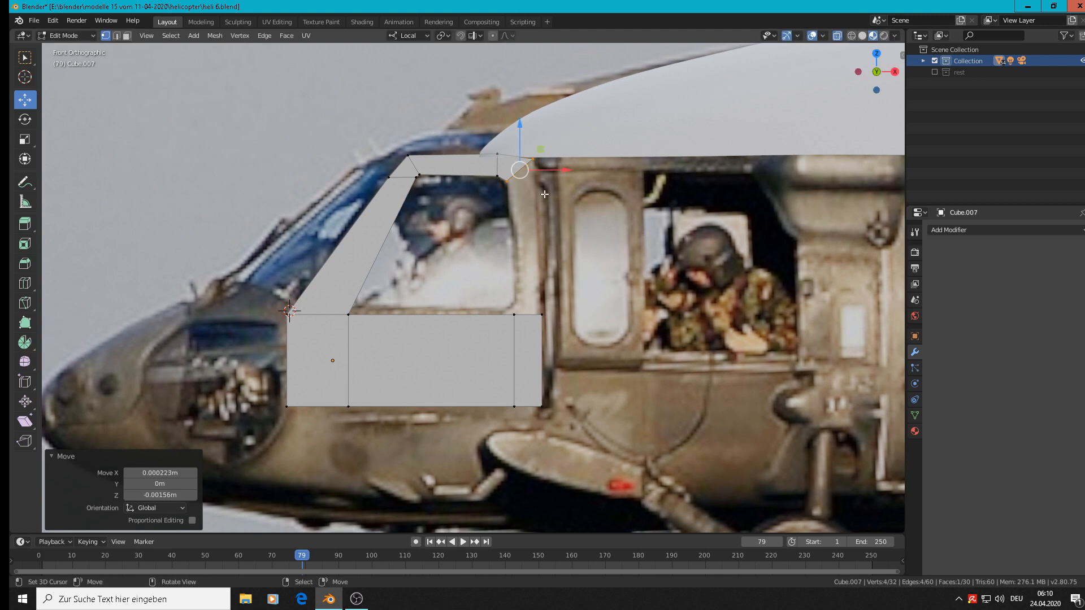
Step: Select all vertices along the upper edge of the frame above the door window
key("alt+a")
key("c")
left_click(535, 154)
right_click(534, 155)
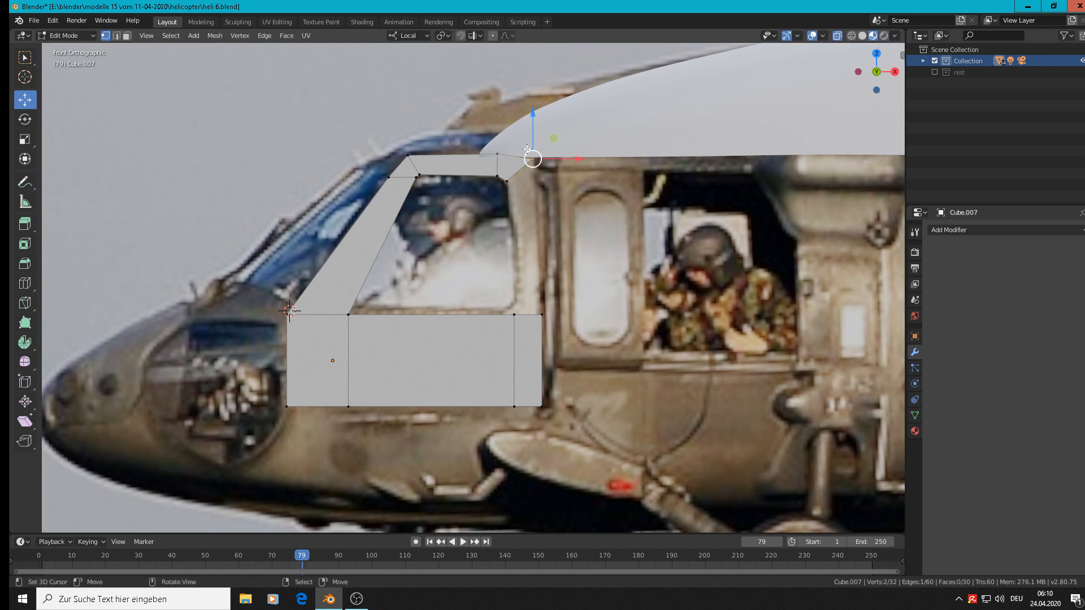
key("c")
left_click_drag(533, 157, 403, 149)
right_click(403, 149)
key("a")
key("s")
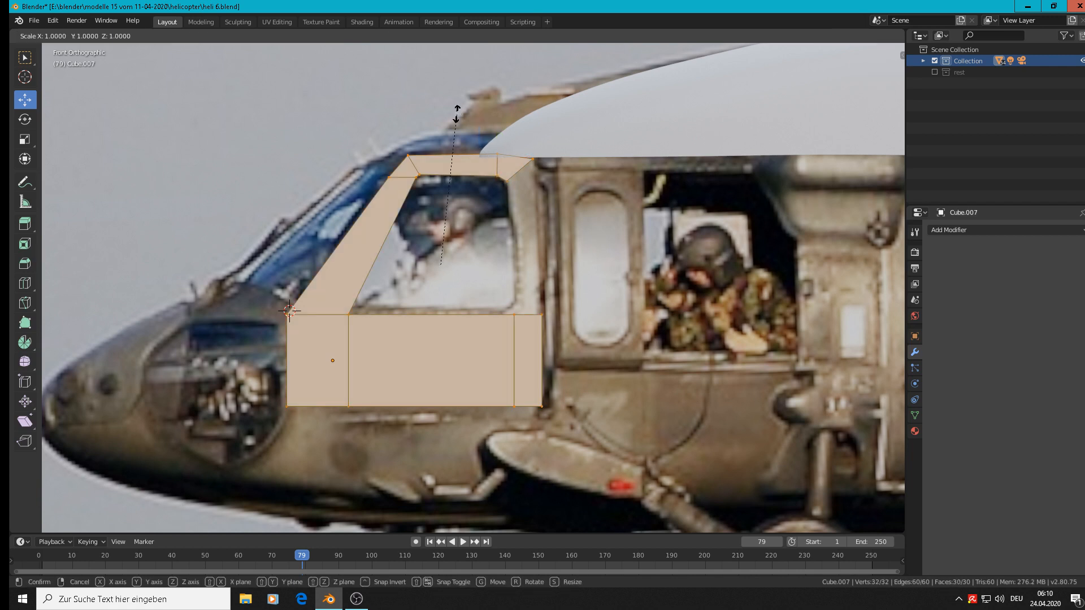
key("z")
key("z")
type("0")
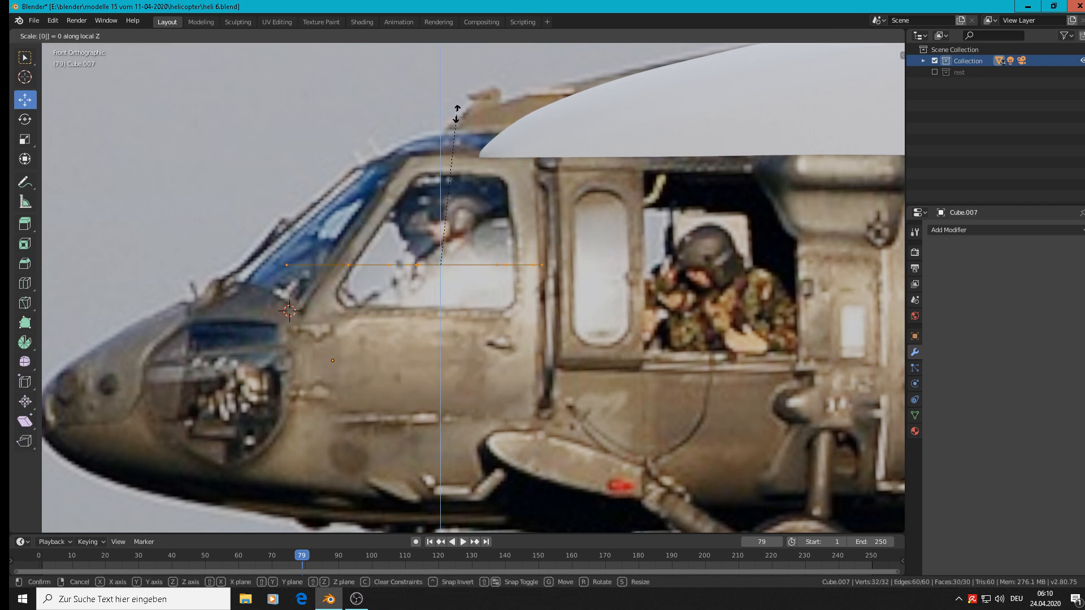
key("Escape")
key("ctrl+z")
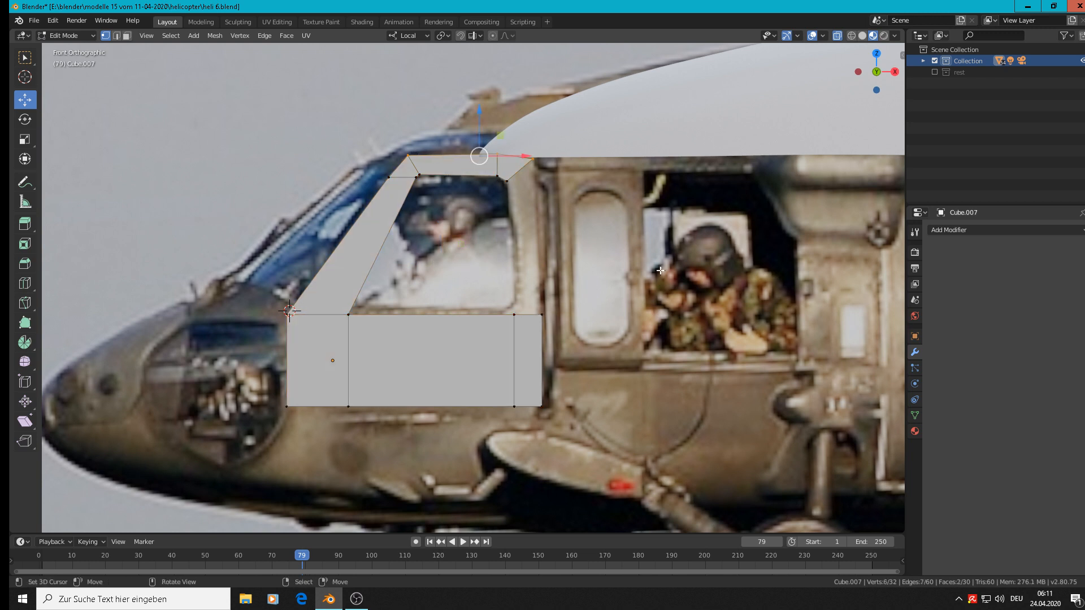
Step: Flatten the top frame's upper edge by scaling its selected vertices to 0 along local Z
key("s")
key("z")
key("z")
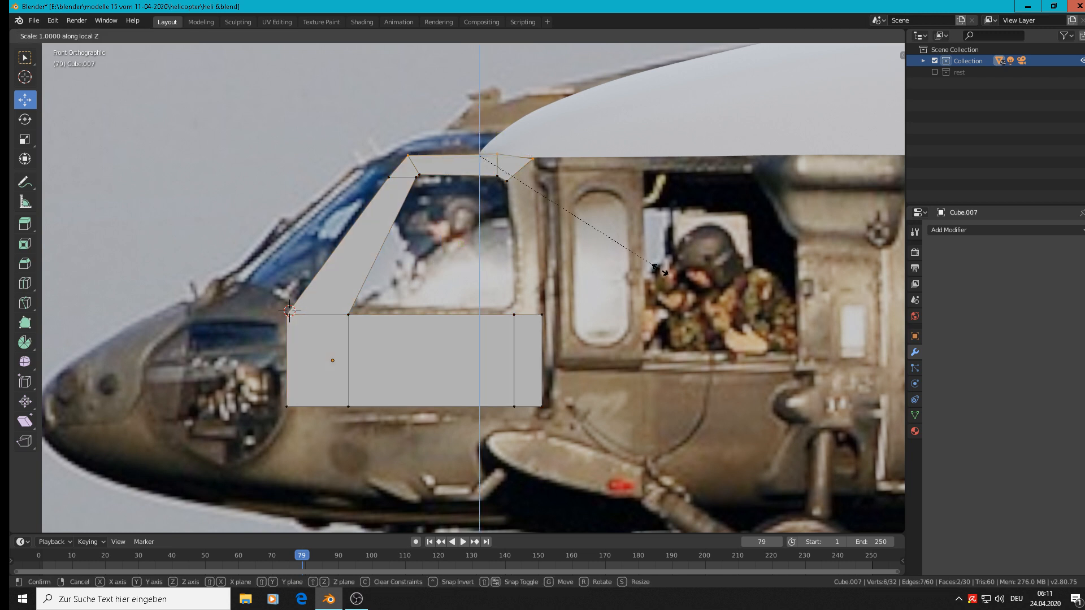
type("0")
key("Return")
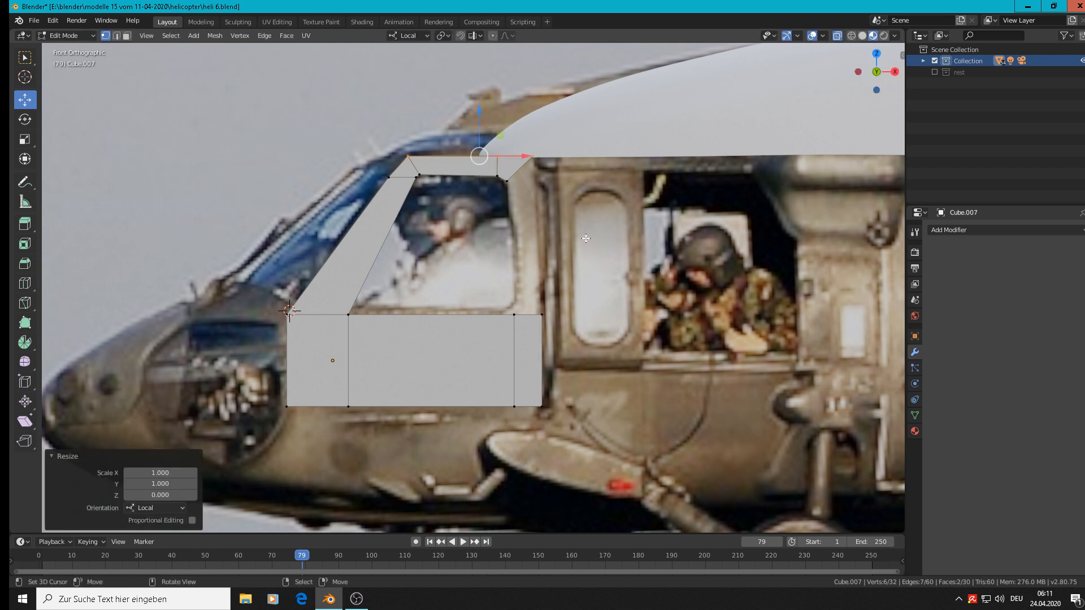
Step: Try to fill the rear pillar's far side face between the door panel's rear upper edge and the top frame
left_click(503, 185)
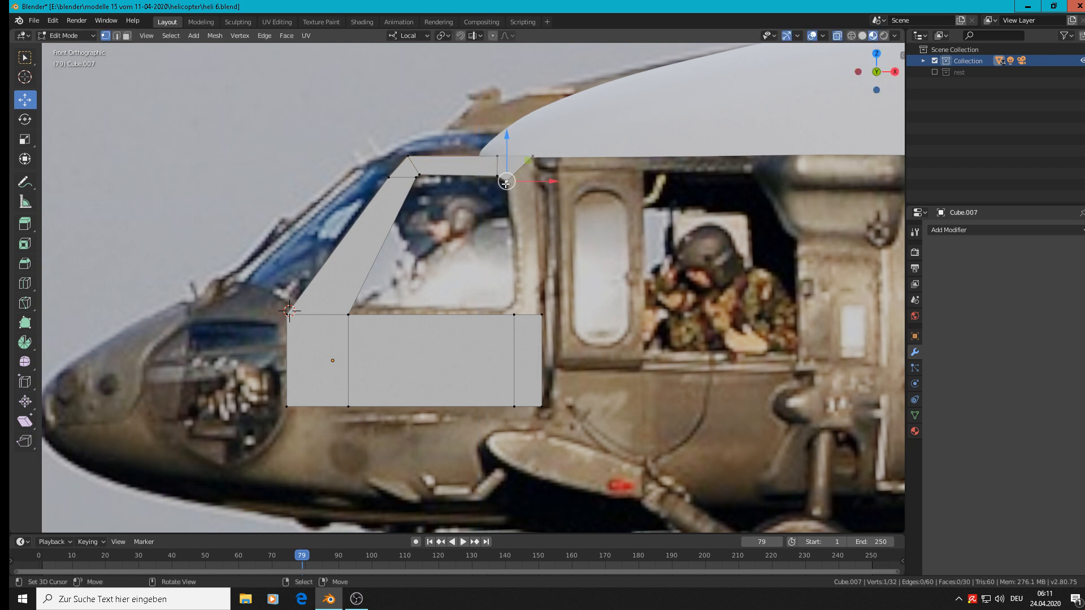
right_click(518, 316, "shift")
right_click(546, 317, "shift")
right_click(519, 316, "shift")
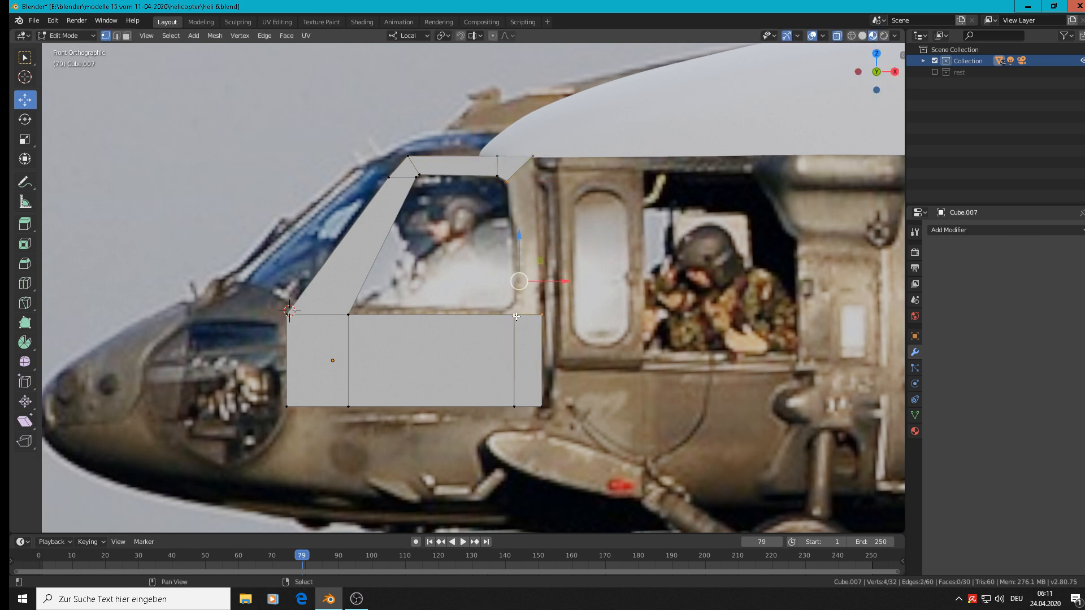
middle_click_drag(526, 249, 579, 277)
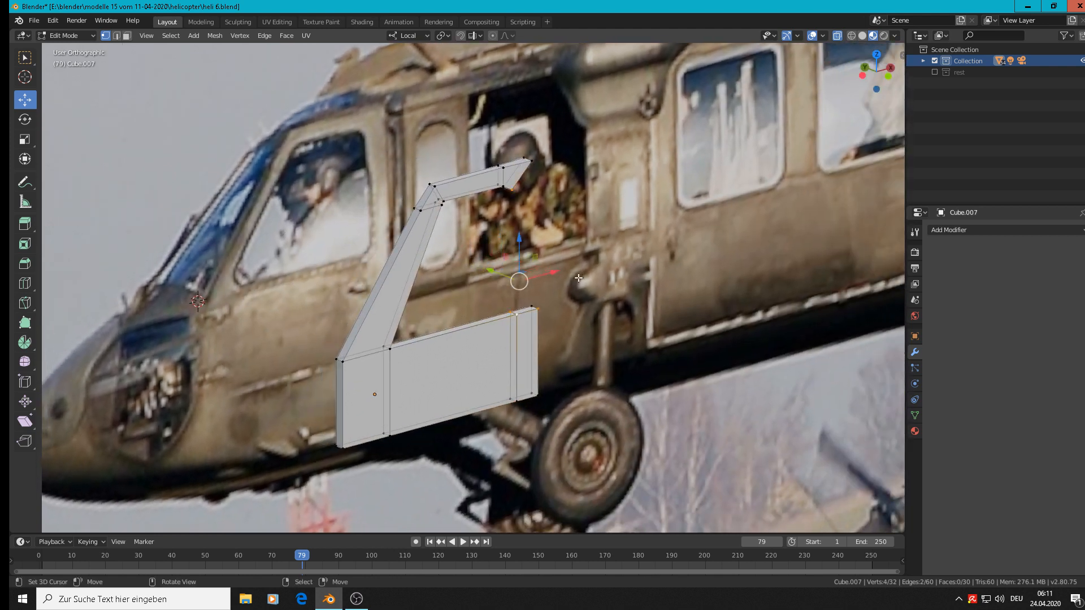
scroll(551, 229, "up", 3)
right_click(498, 364)
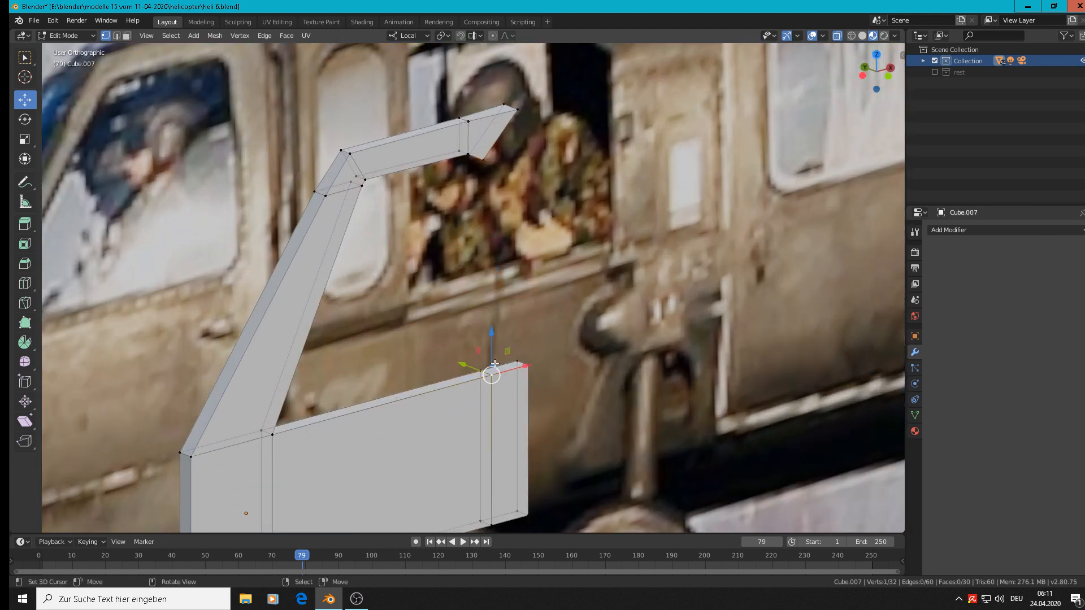
right_click(480, 365)
right_click(514, 348, "shift")
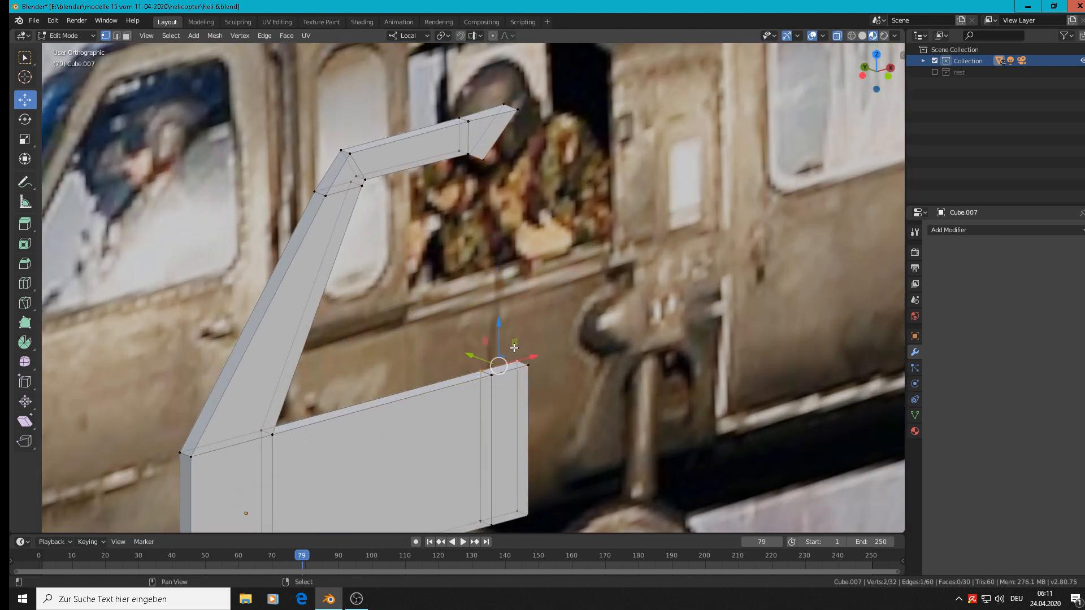
right_click(468, 147, "shift")
right_click(515, 94, "shift")
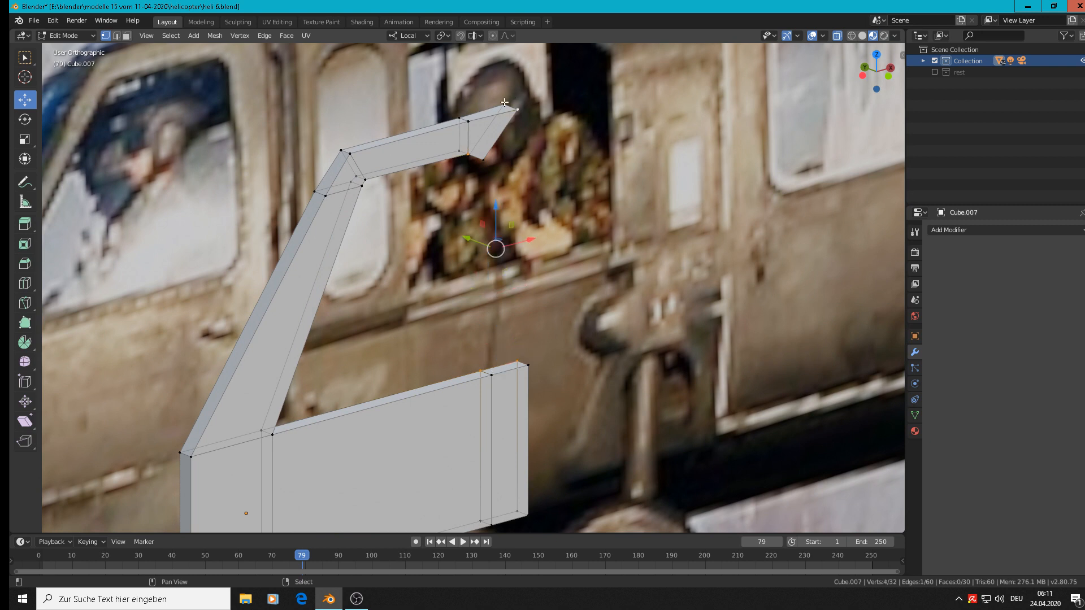
key("f")
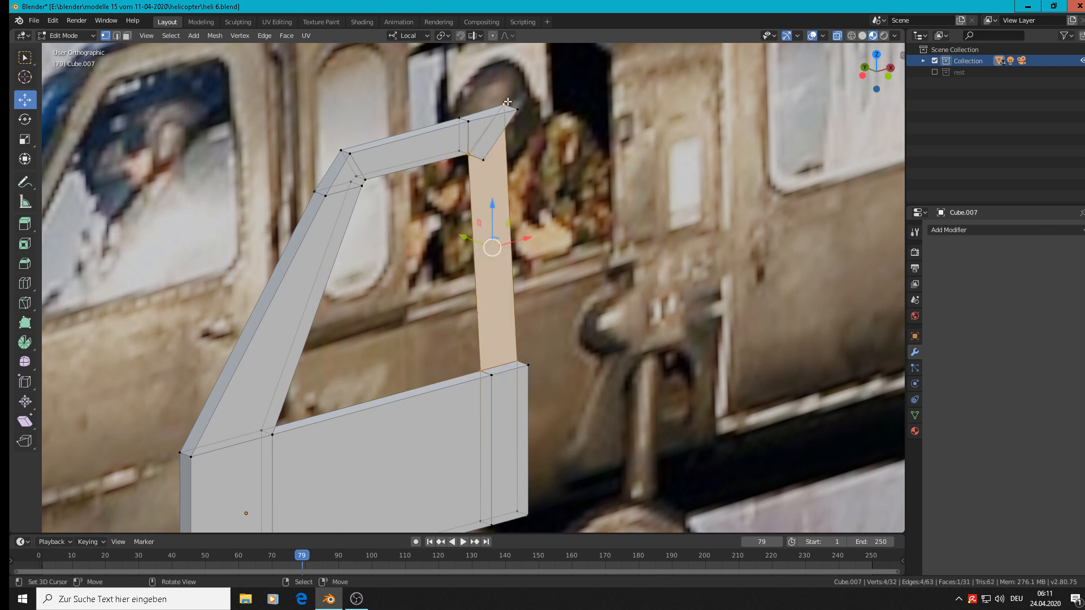
Step: Try to fill the rear pillar's near side face between the top frame's end and the door panel
right_click(483, 159)
right_click(515, 109, "shift")
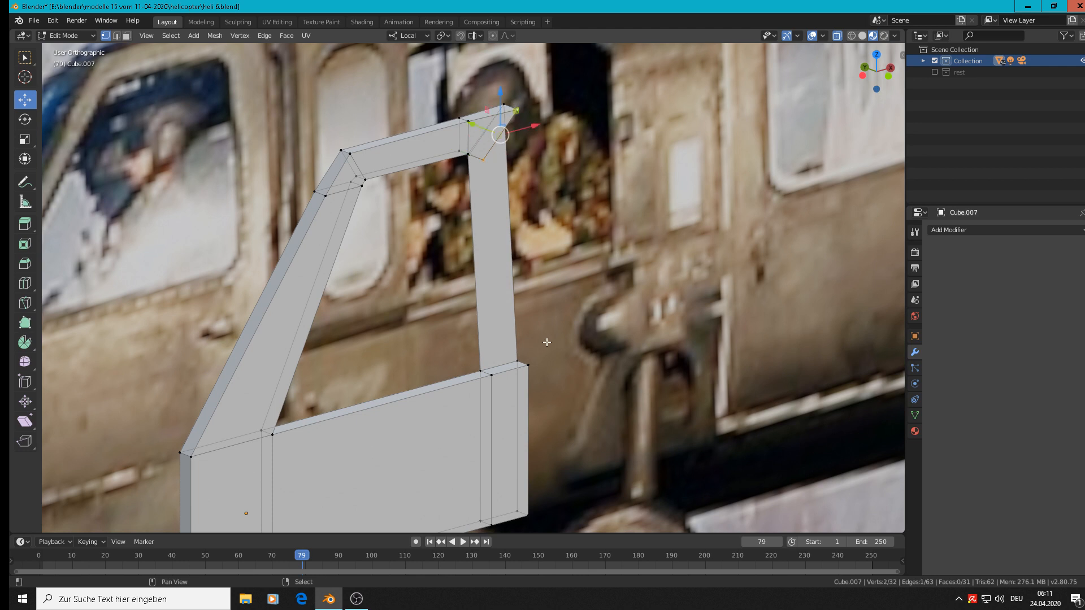
right_click(528, 365, "shift")
left_click(492, 377, "shift")
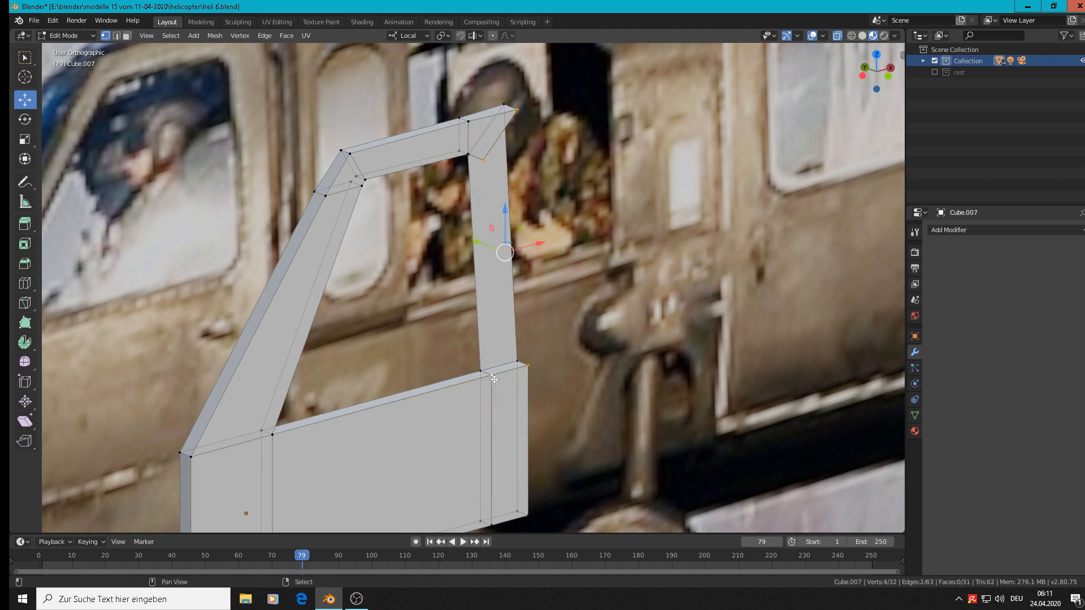
key("f")
Step: Try to fill the window-side face of the rear pillar between the two side faces
left_click(483, 160)
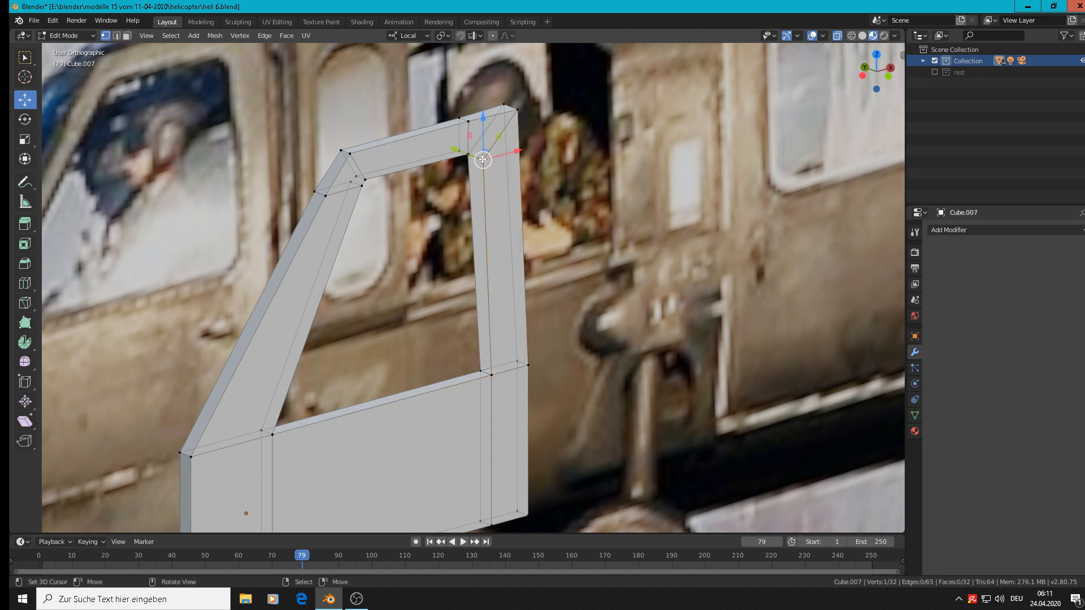
left_click(469, 168, "shift")
left_click(480, 371, "shift")
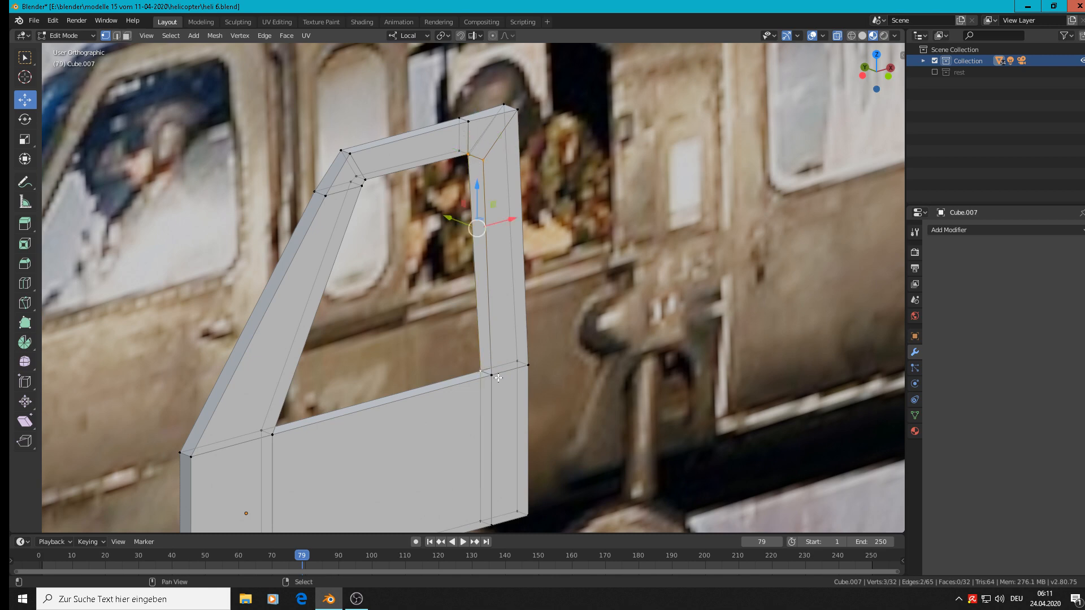
left_click(491, 375, "shift")
key("f")
middle_click_drag(563, 370, 468, 209)
Step: Undo all the filled rear pillar faces, back to the open gap between top frame and door panel
key("ctrl+z")
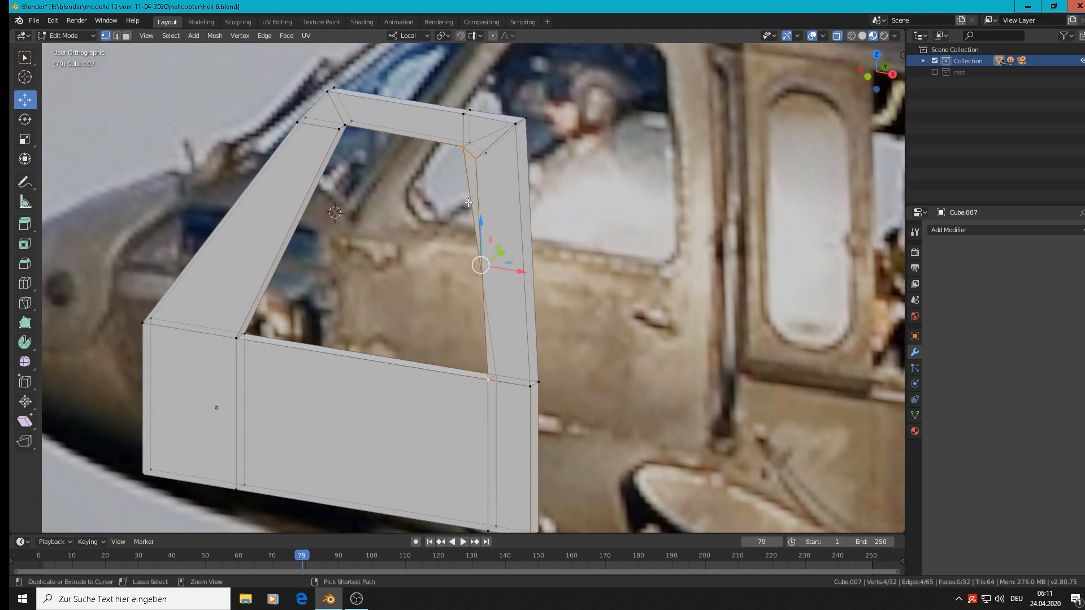
left_click(467, 199)
key("ctrl+z")
key("ctrl+z")
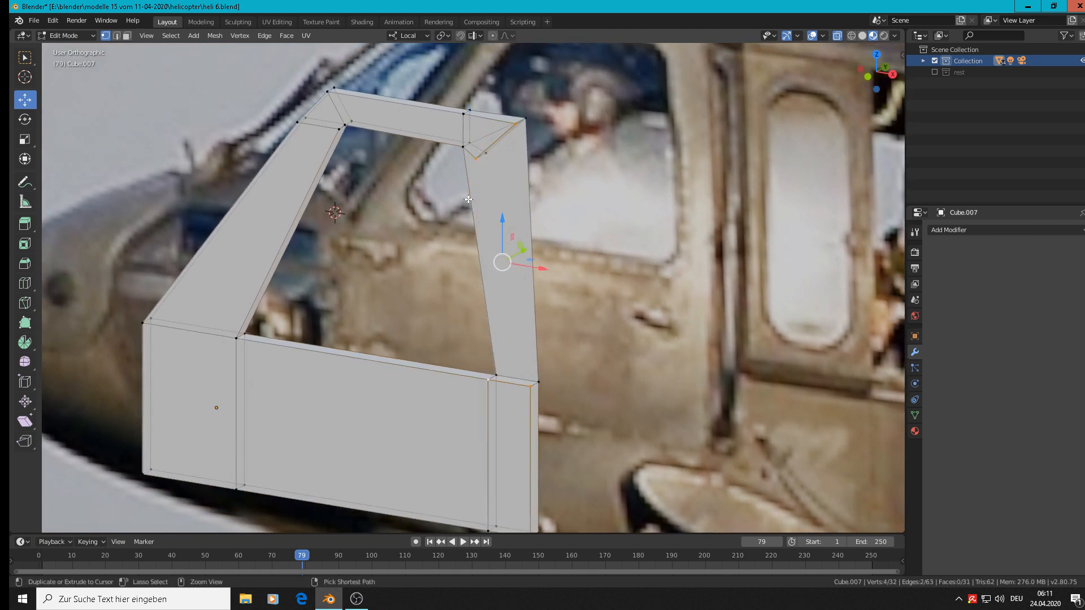
middle_click_drag(477, 198, 504, 213)
key("ctrl+z")
key("ctrl+z")
key("ctrl+z")
key("ctrl+z")
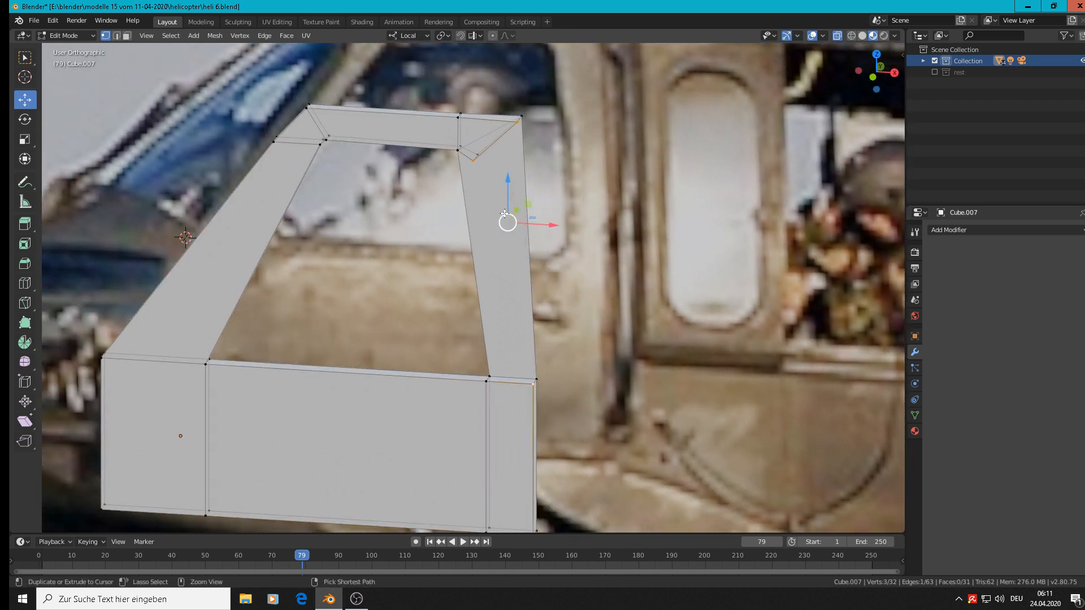
key("ctrl+z")
key("ctrl+z")
key("ctrl+z")
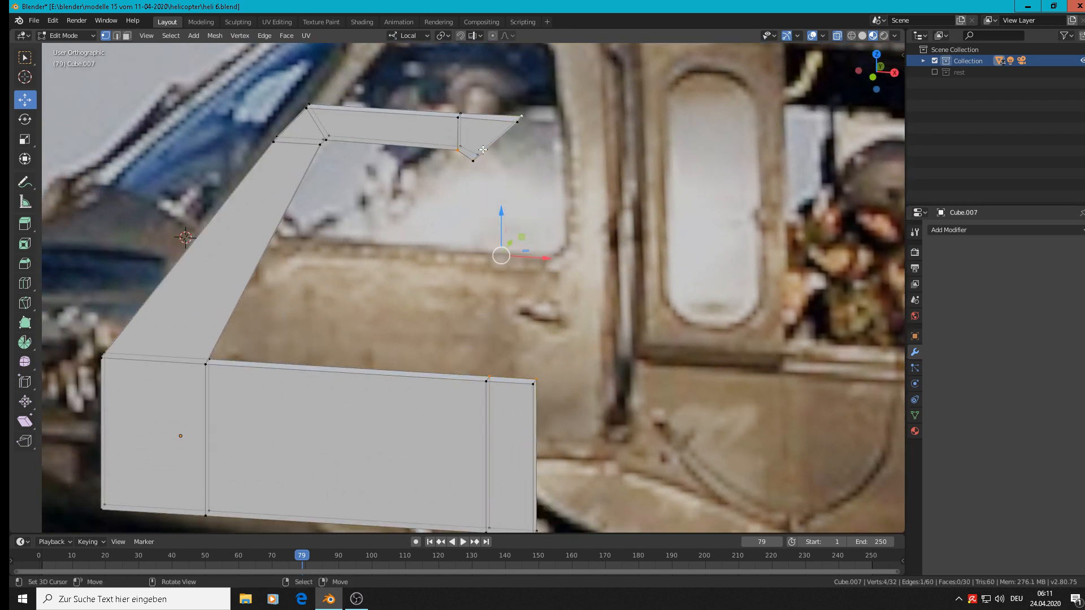
Step: Fill the rear pillar's far side face from the top frame's end edge to the door panel's rear upper edge
left_click(527, 111, "shift")
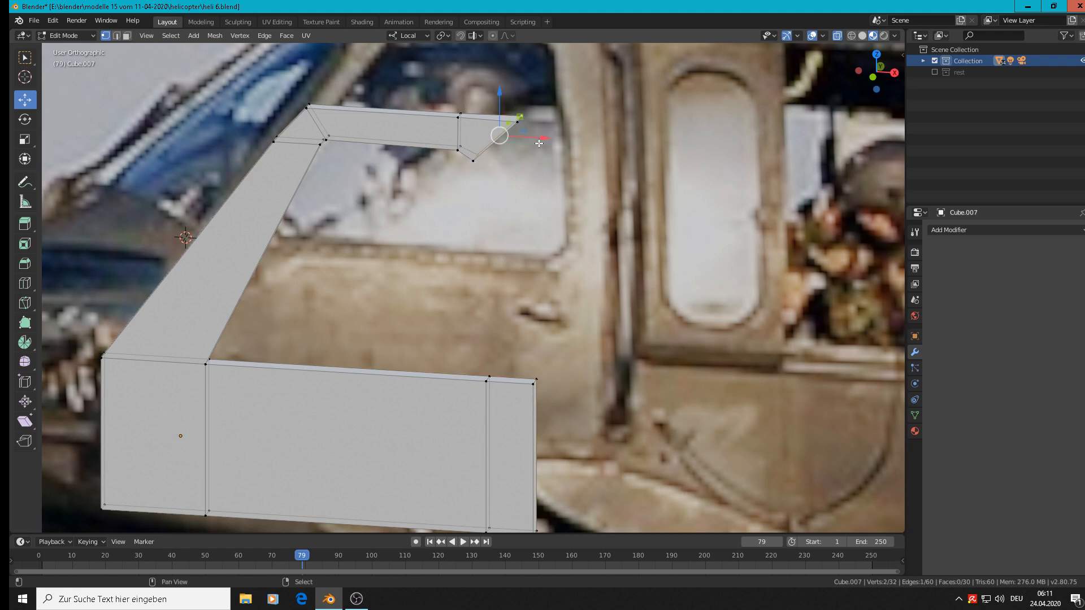
left_click(535, 382, "shift")
left_click(489, 376, "shift")
key("f")
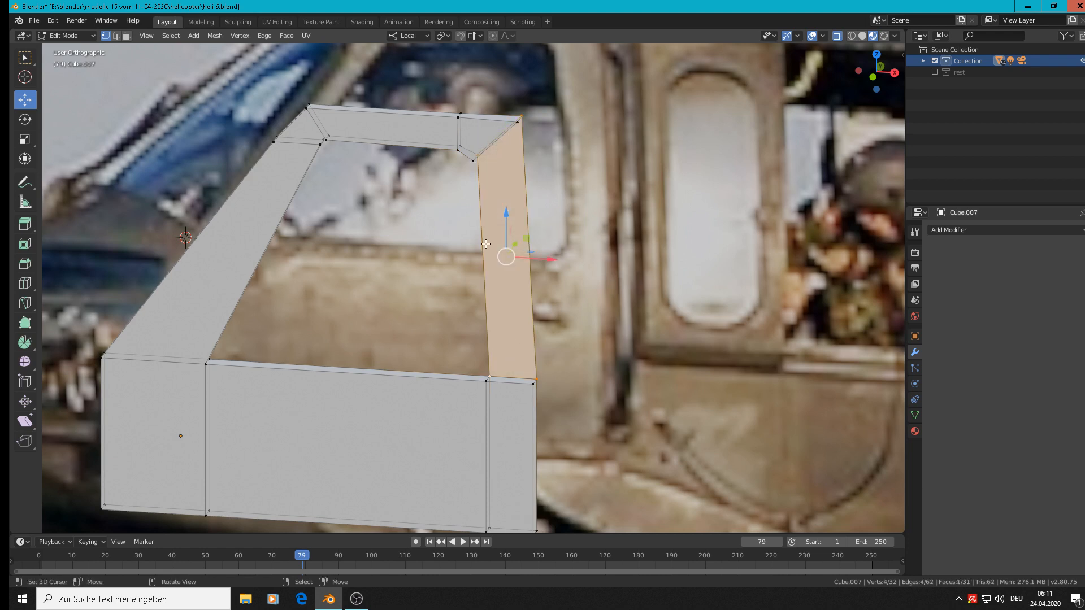
Step: Fill the rear pillar's near side face between the top frame's end edge and the door panel's rear upper edge
left_click(473, 160)
left_click(517, 121, "shift")
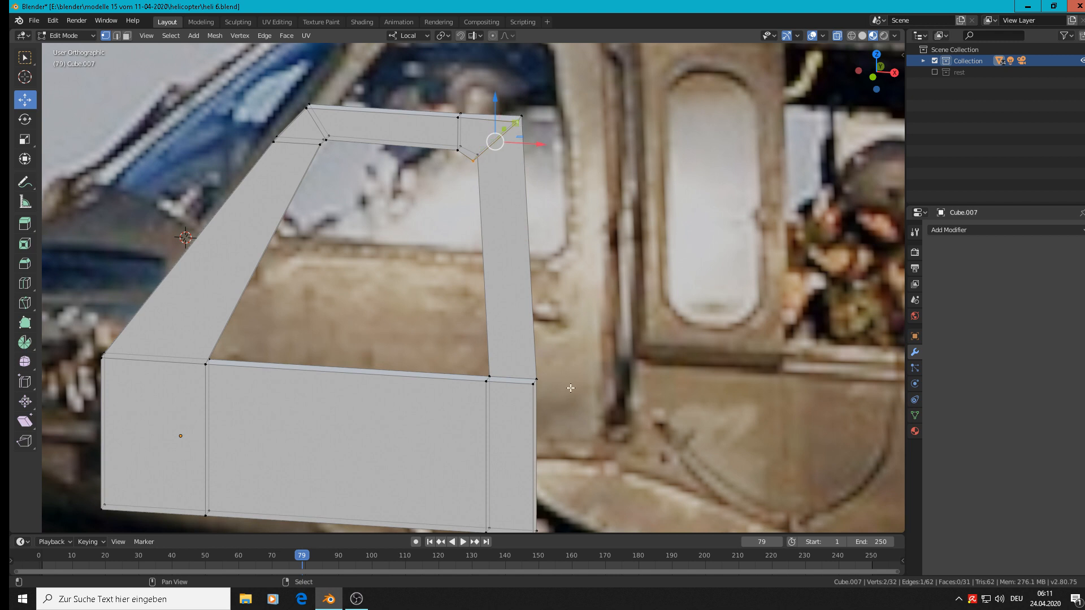
left_click(534, 384, "shift")
left_click(488, 378, "shift")
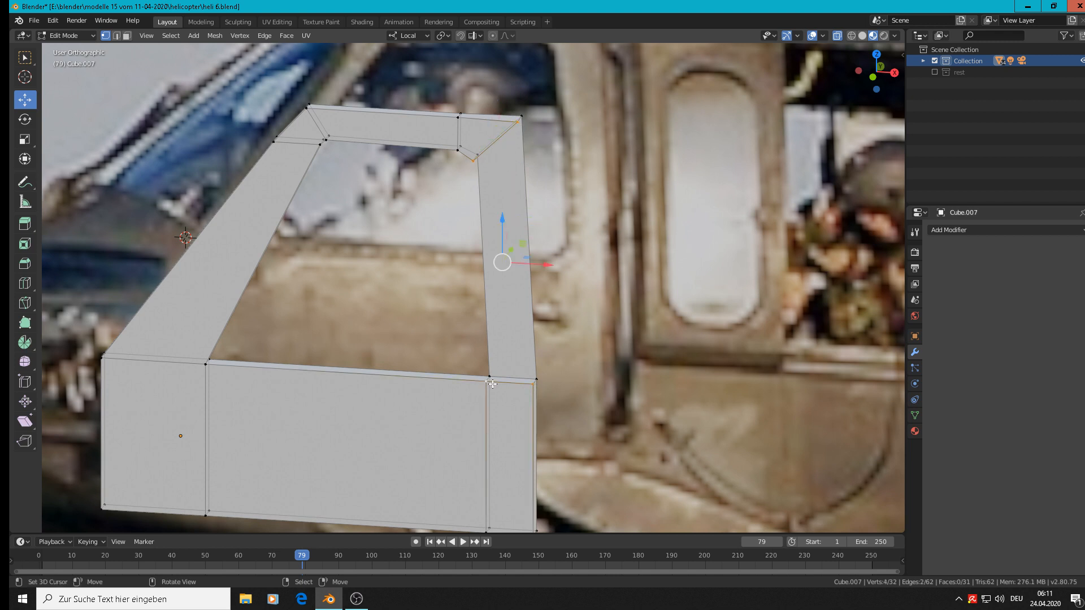
key("f")
Step: Fill the rear pillar's window-side face between its two side faces, from the top frame down to the door panel
right_click(478, 154)
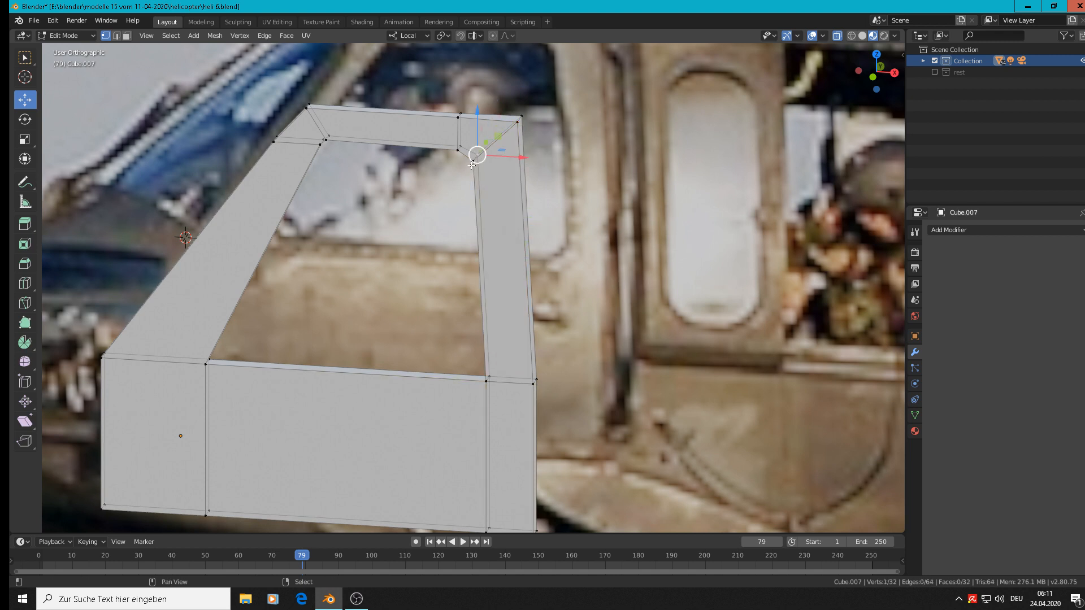
right_click(472, 162, "shift")
right_click(489, 377, "shift")
right_click(487, 381, "shift")
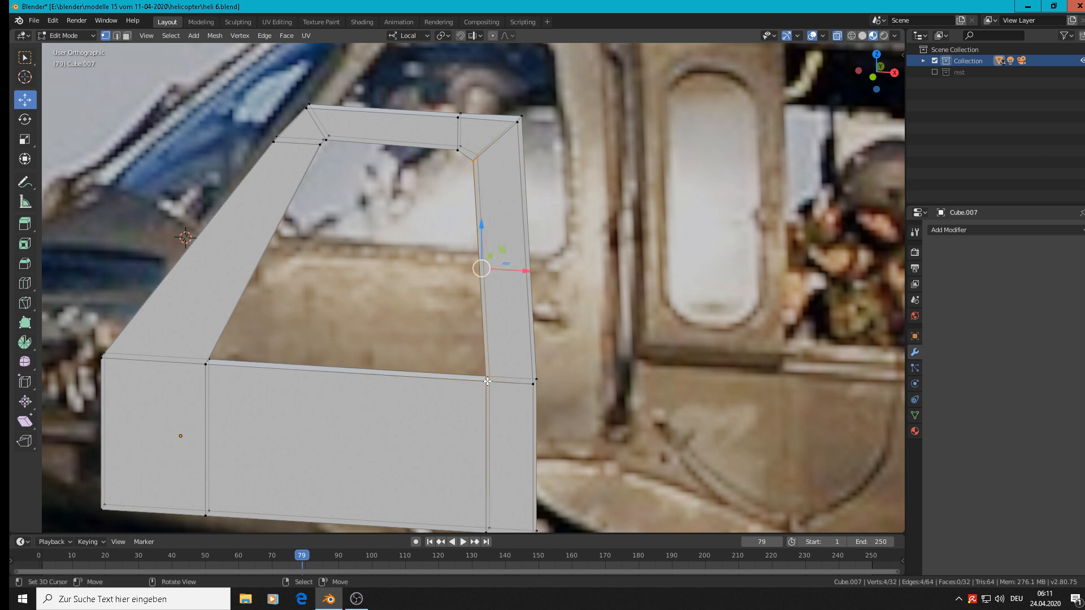
key("f")
Step: Fill the rear pillar's outer rear face between the top frame's rear corner and the door panel's rear upper corner
right_click(530, 383)
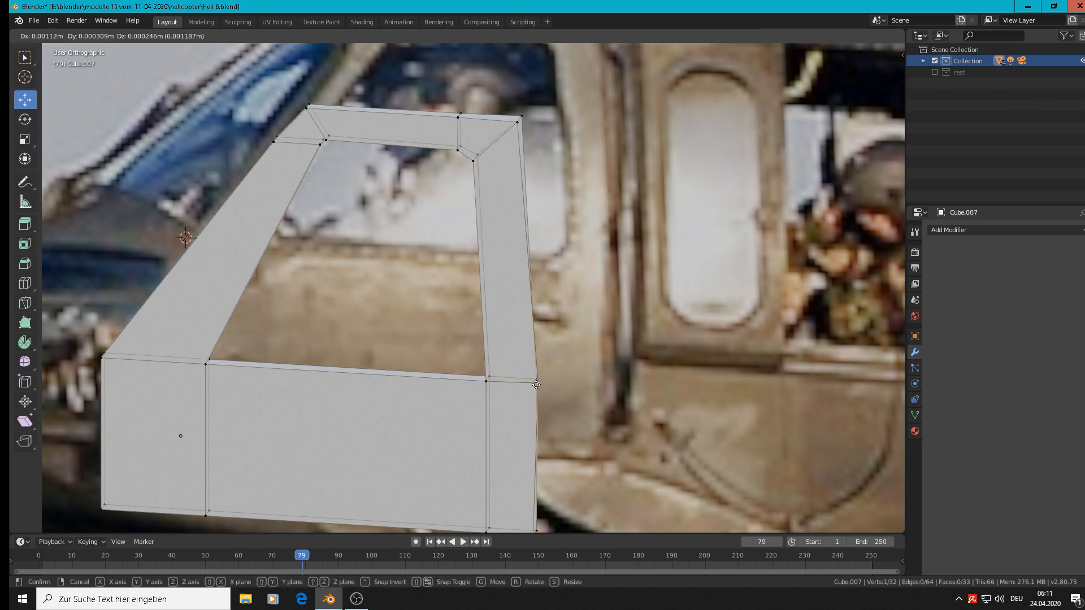
right_click(532, 381, "shift")
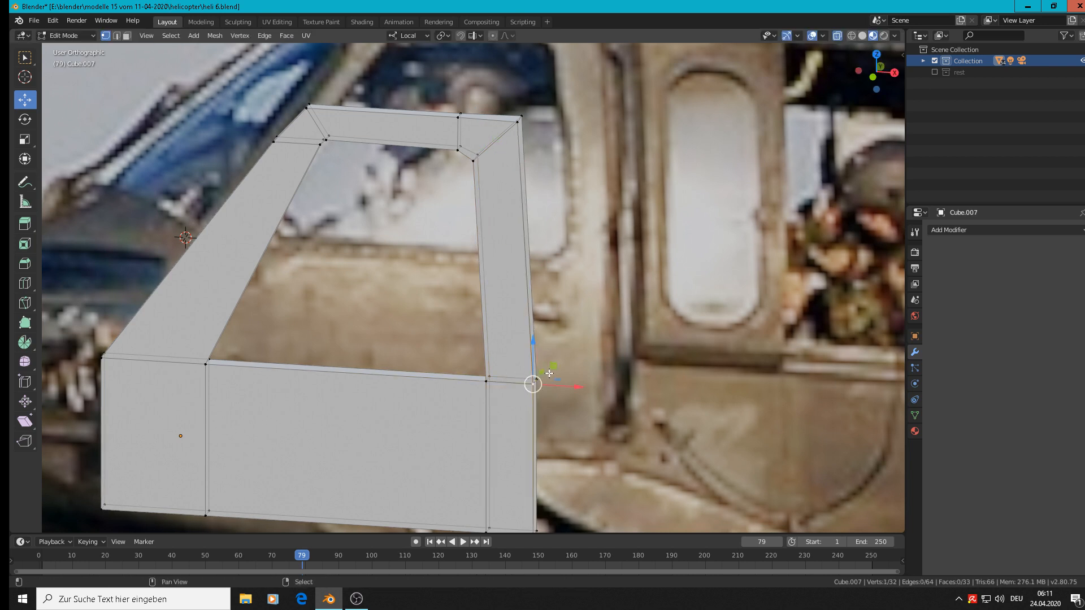
right_click(522, 114, "shift")
right_click(519, 126, "shift")
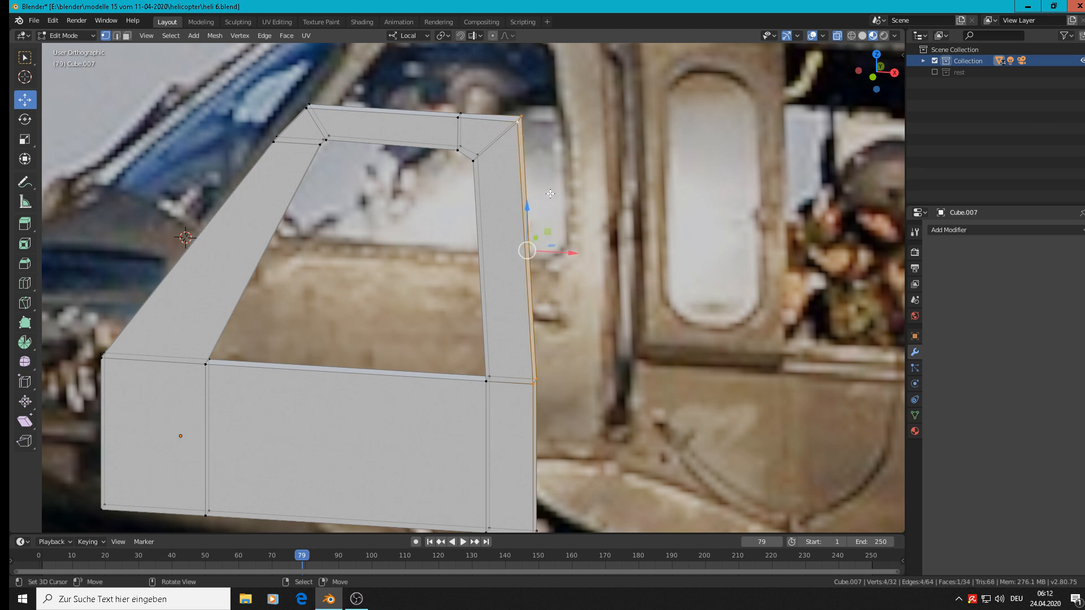
Step: In front view, add a Subdivision Surface modifier to the door with 2 viewport subdivisions
key("a")
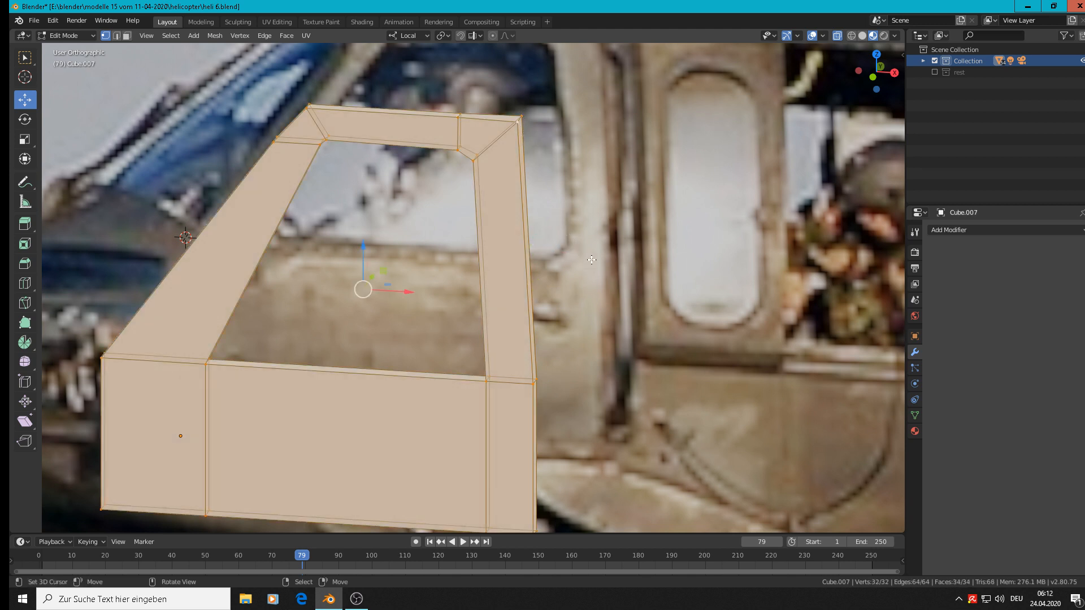
key("KP_1")
scroll(599, 282, "down", 2)
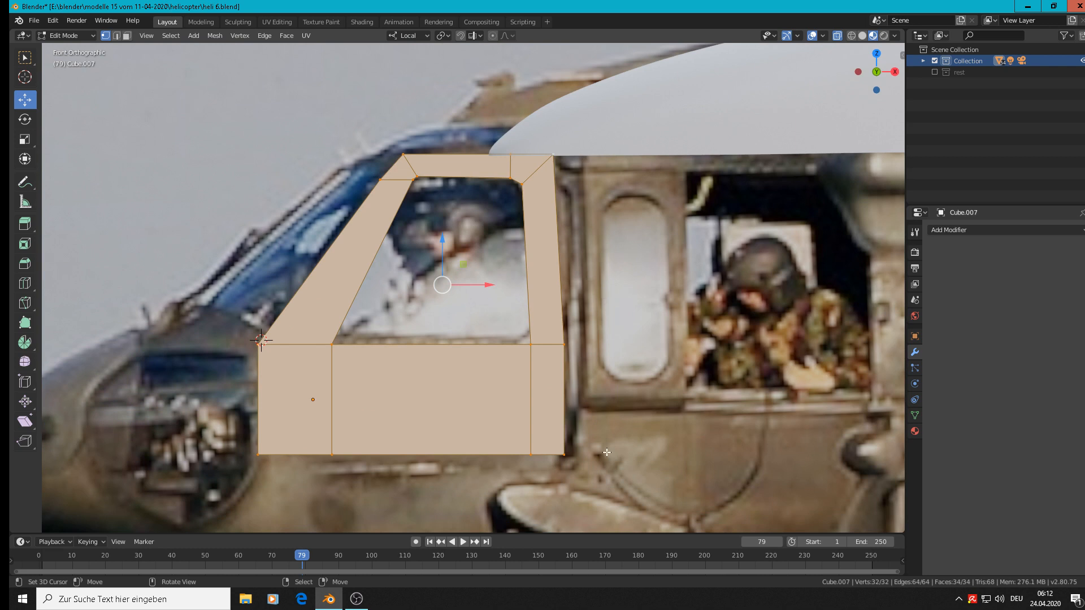
key("Tab")
left_click(1005, 230)
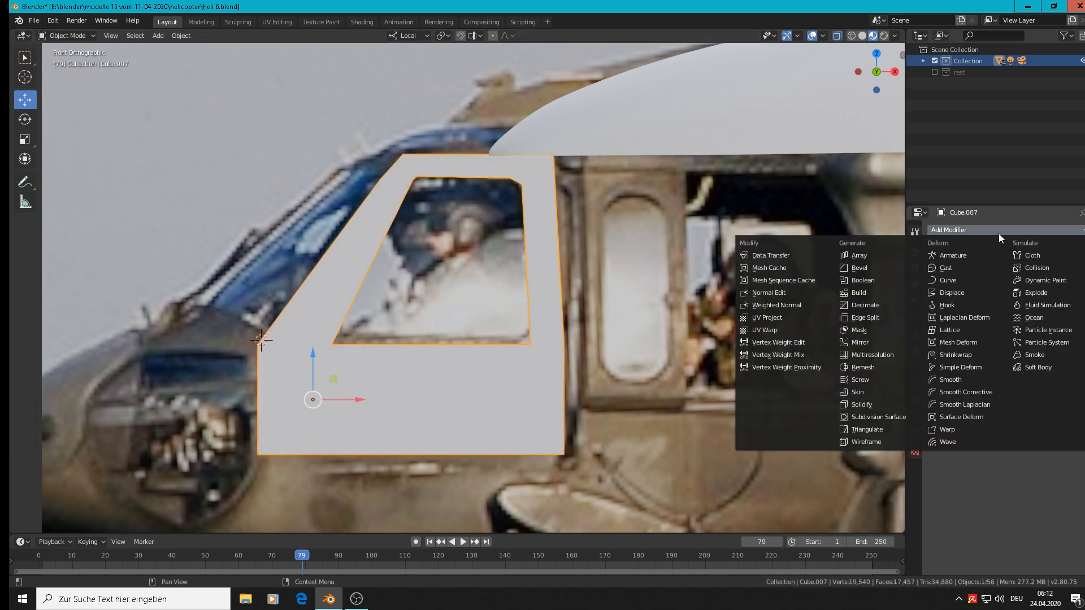
left_click(892, 417)
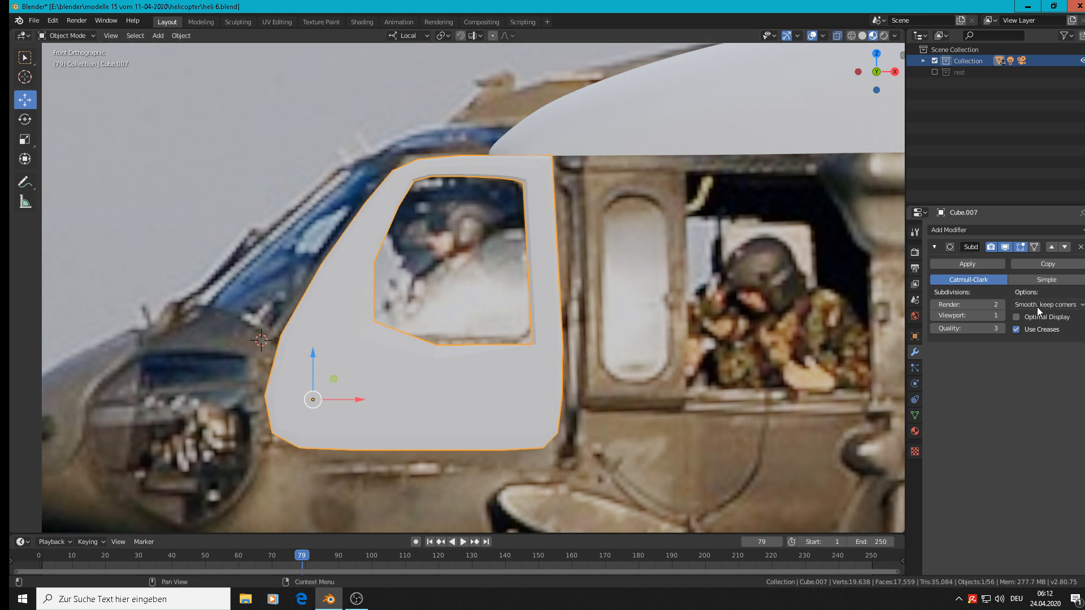
left_click(1000, 316)
Step: Add two horizontal loop cuts to the door panel, one near its lower edge and one just below its upper edge
key("Tab")
scroll(519, 378, "down", 4)
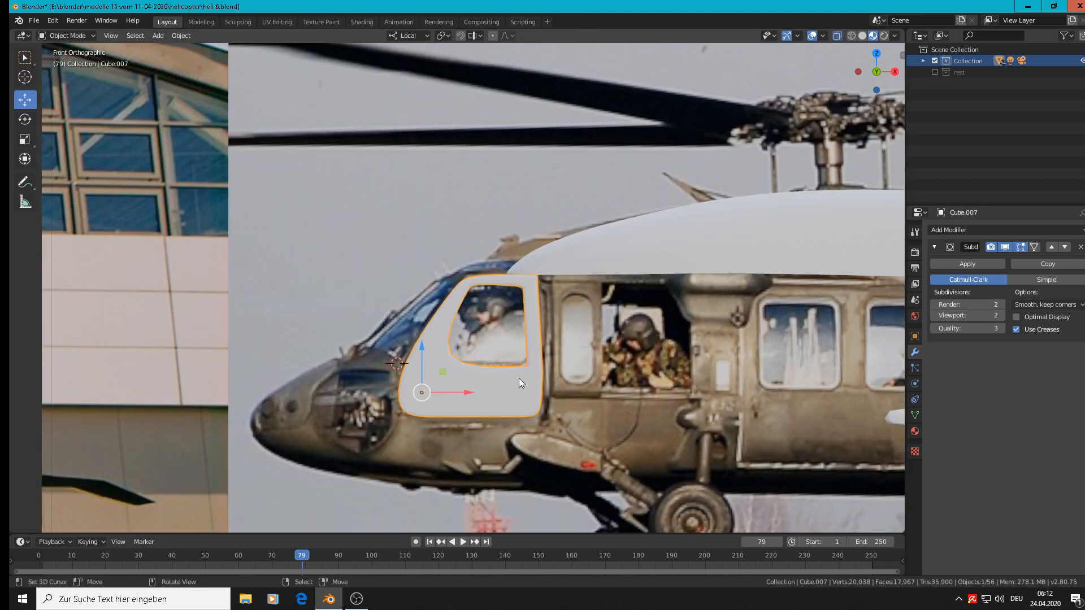
scroll(483, 277, "up", 3)
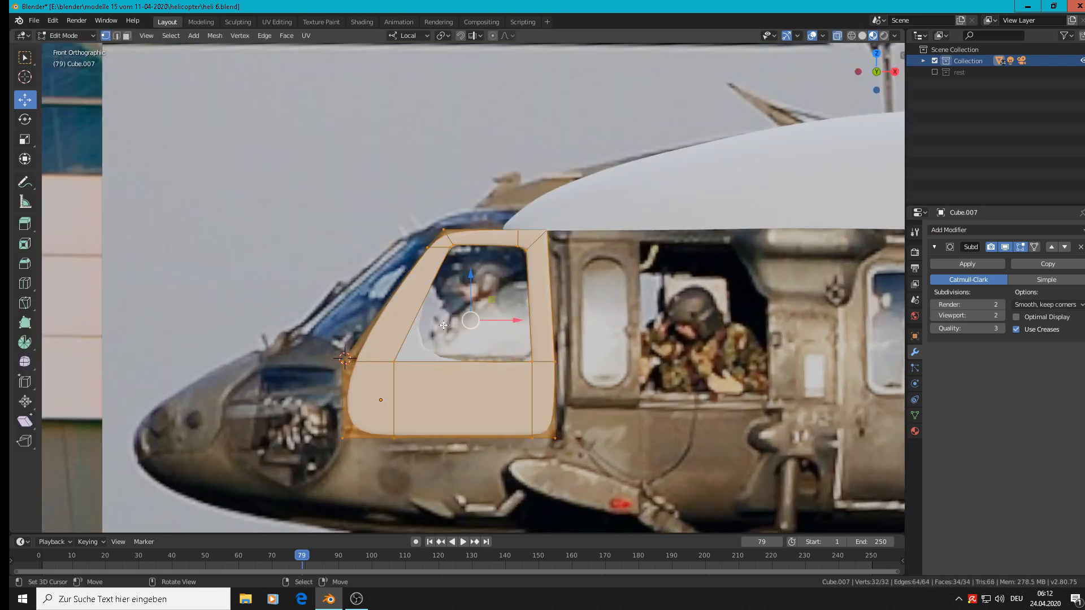
key("ctrl+r")
left_click(386, 385)
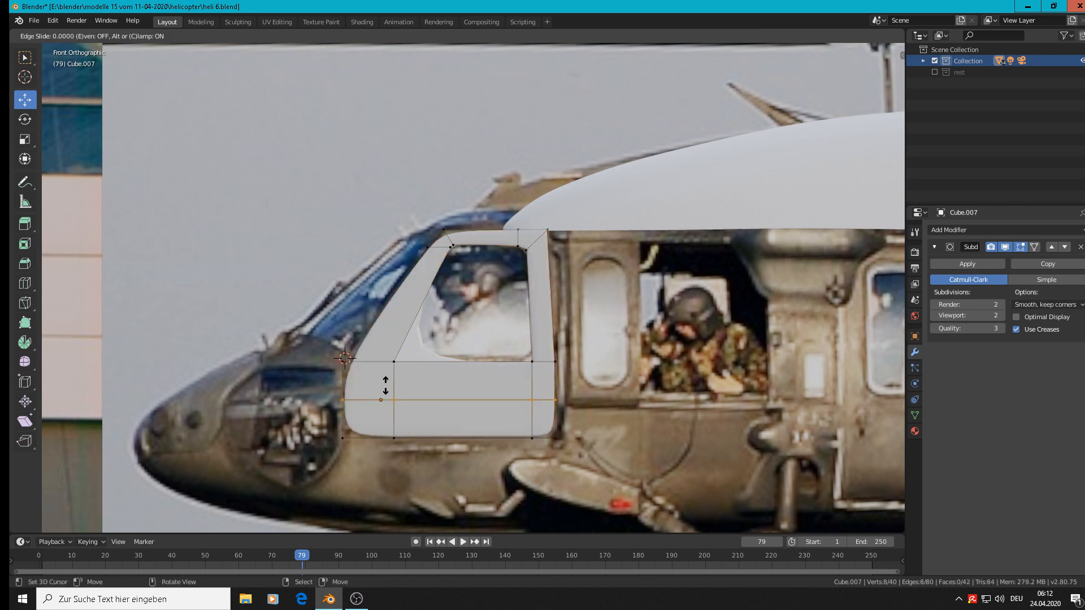
left_click(387, 419)
key("g")
key("g")
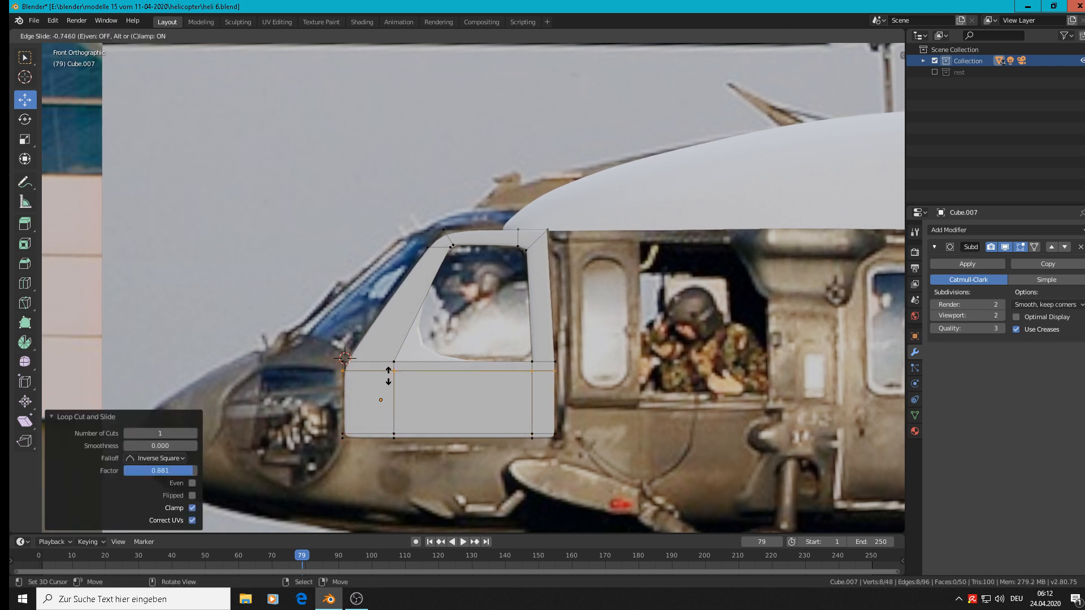
left_click(388, 372)
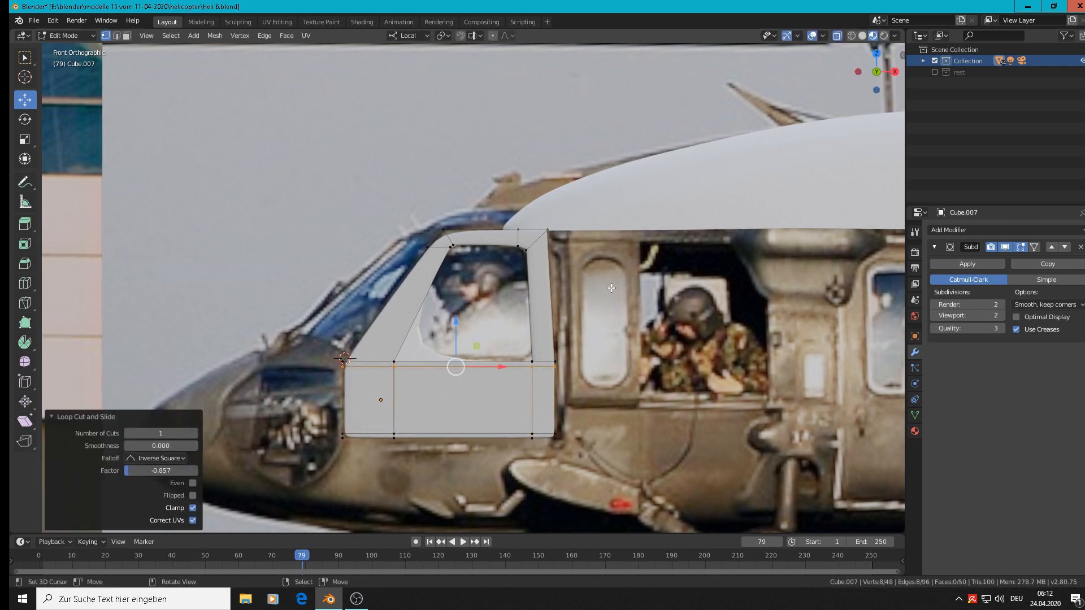
key("alt+a")
key("c")
left_click_drag(555, 230, 560, 437)
right_click(562, 443)
right_click(574, 439)
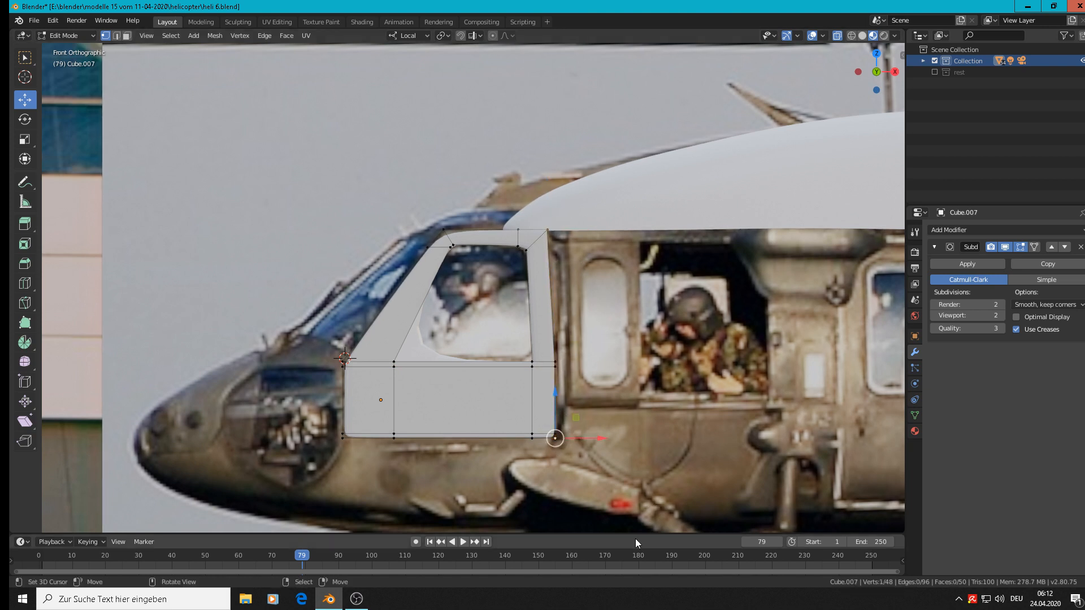
Step: Align all vertices along the door's rear edge by scaling them to 0 on the local X axis
key("b")
left_click_drag(594, 464, 543, 196)
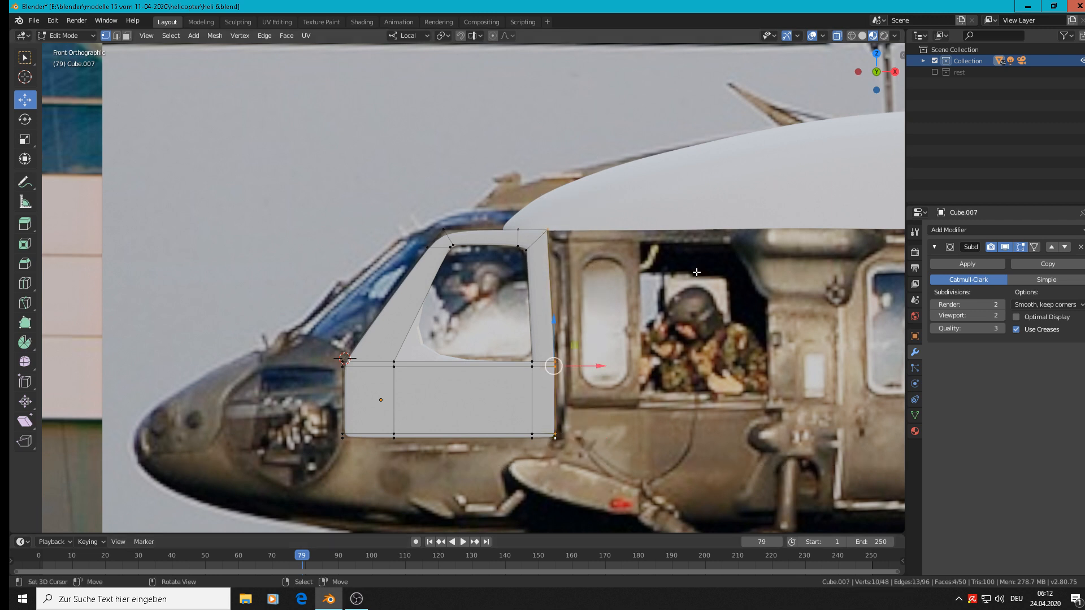
key("s")
key("x")
key("x")
key("0")
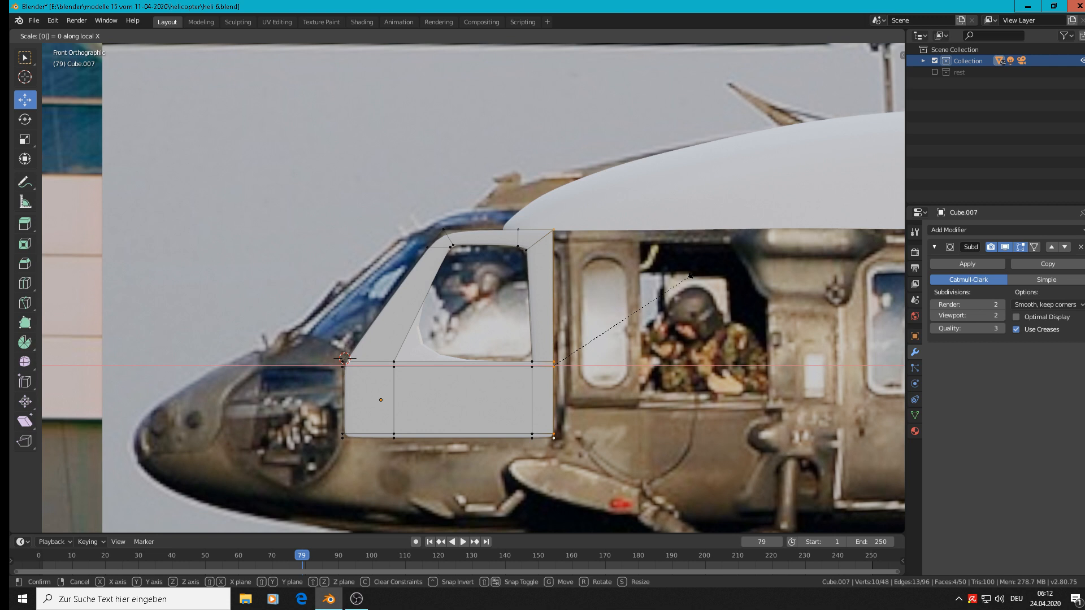
key("Return")
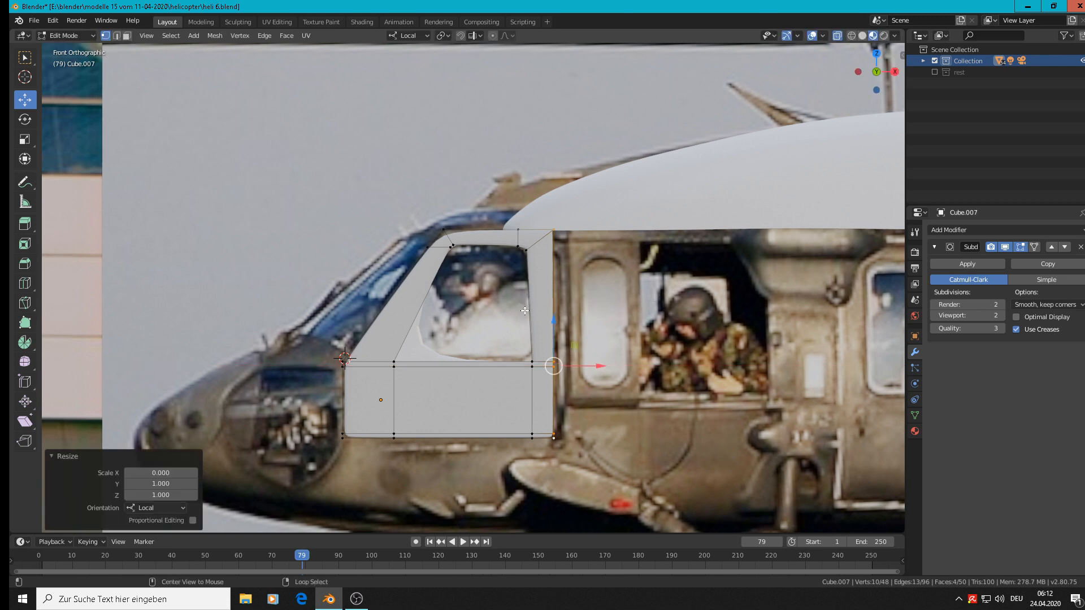
Step: Straighten the rear pillar's window-side vertices down through the door panel by scaling them to 0 on X
key("alt+a")
key("c")
left_click_drag(531, 257, 533, 440)
key("Escape")
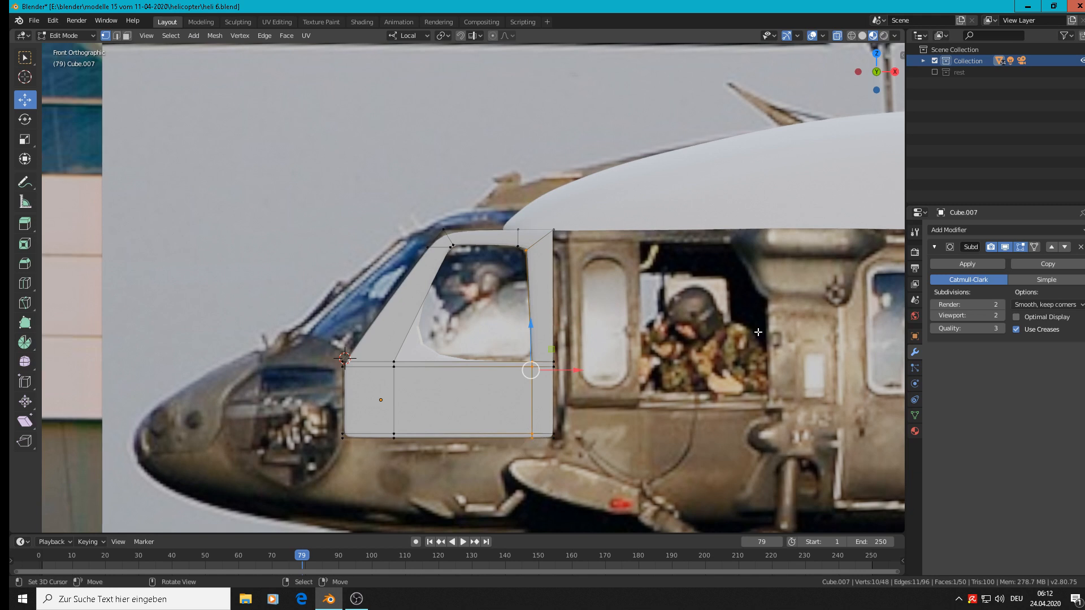
key("s")
key("x")
key("0")
key("Return")
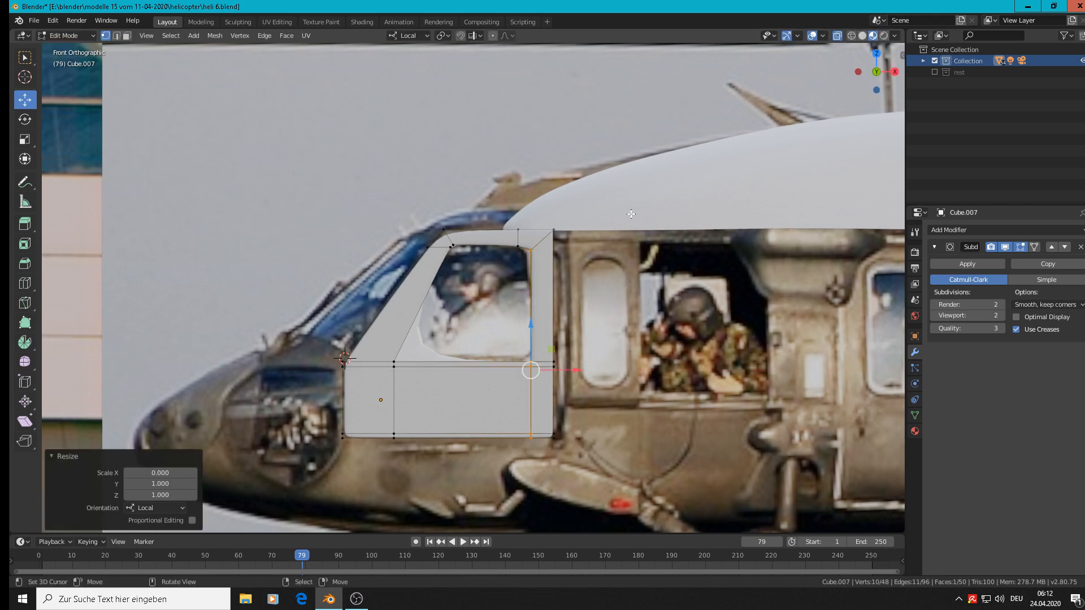
Step: Add a vertical loop cut in the door panel just behind the window's front lower corner, at a slide factor of about 0.76
key("alt+a")
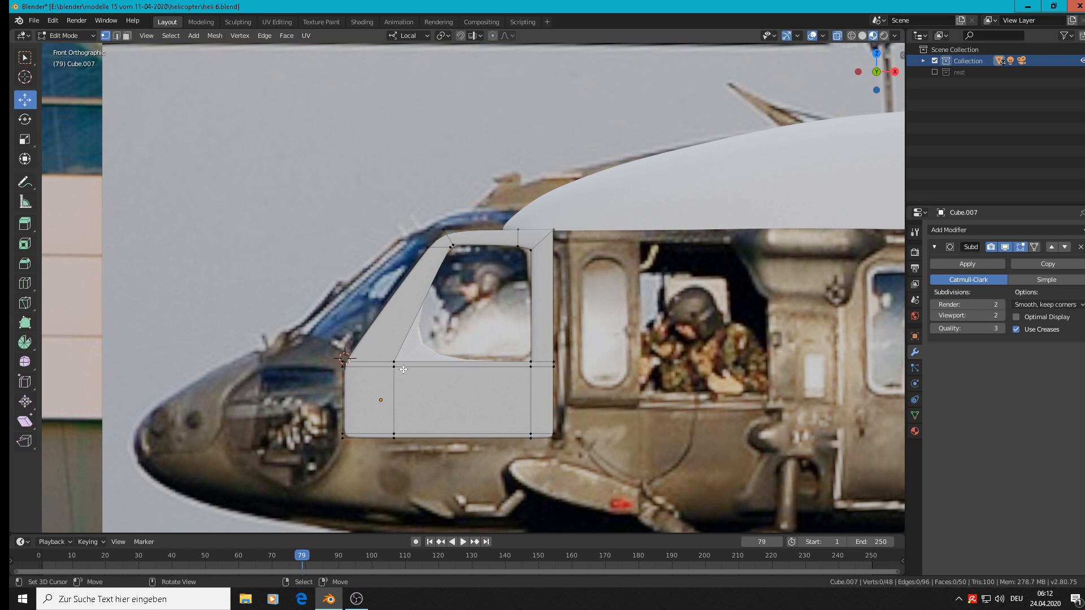
scroll(390, 415, "up", 2)
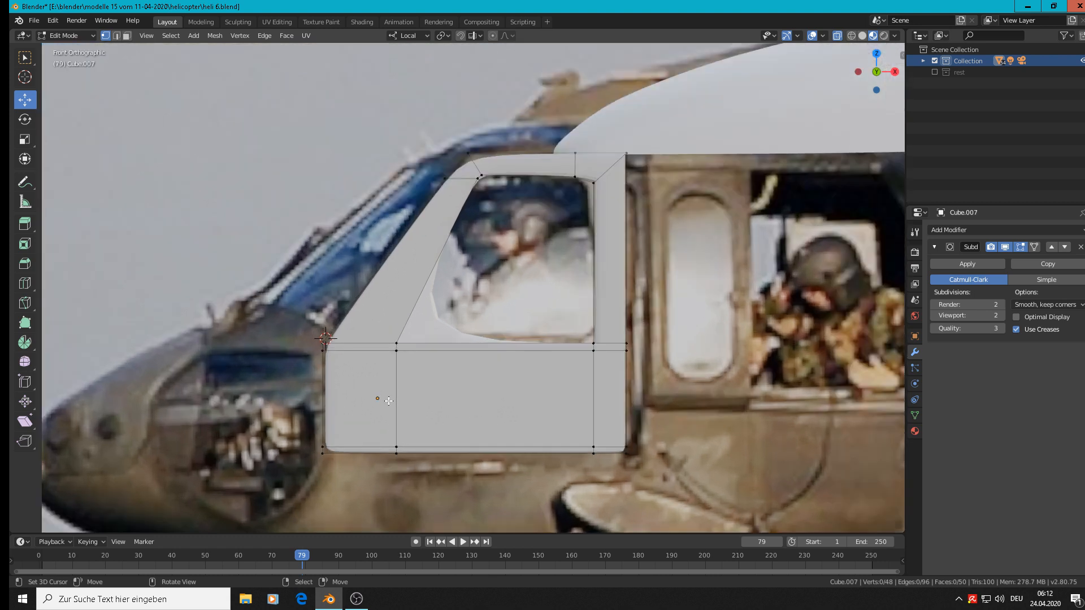
key("ctrl+r")
left_click(423, 348)
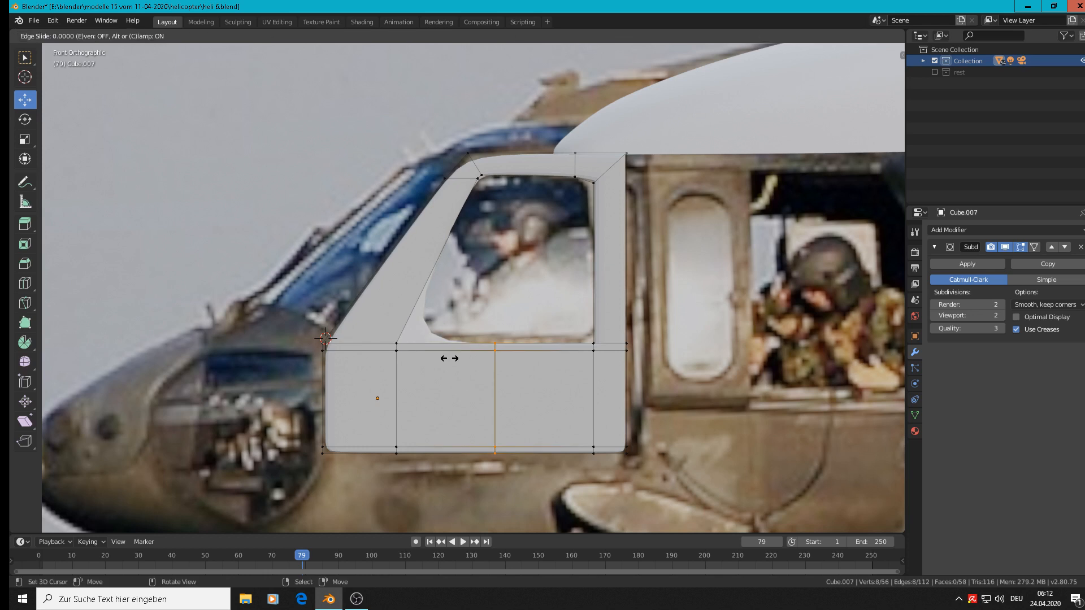
left_click(373, 352)
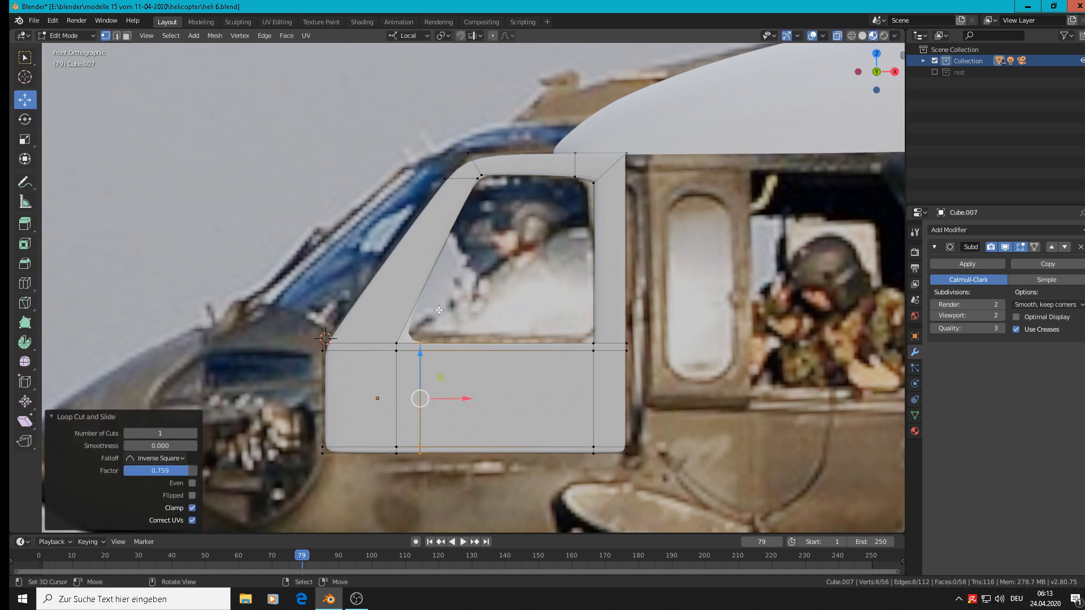
Step: Add a loop cut across the front pillar near its lower end, at a slide factor of about 0.90
key("ctrl+r")
left_click(408, 310)
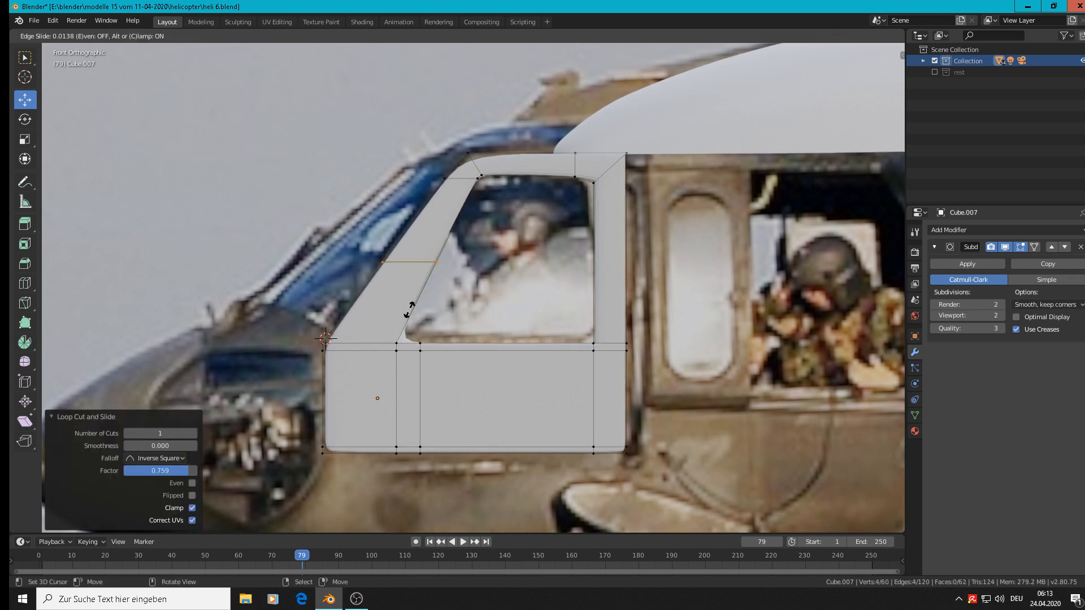
left_click(366, 377)
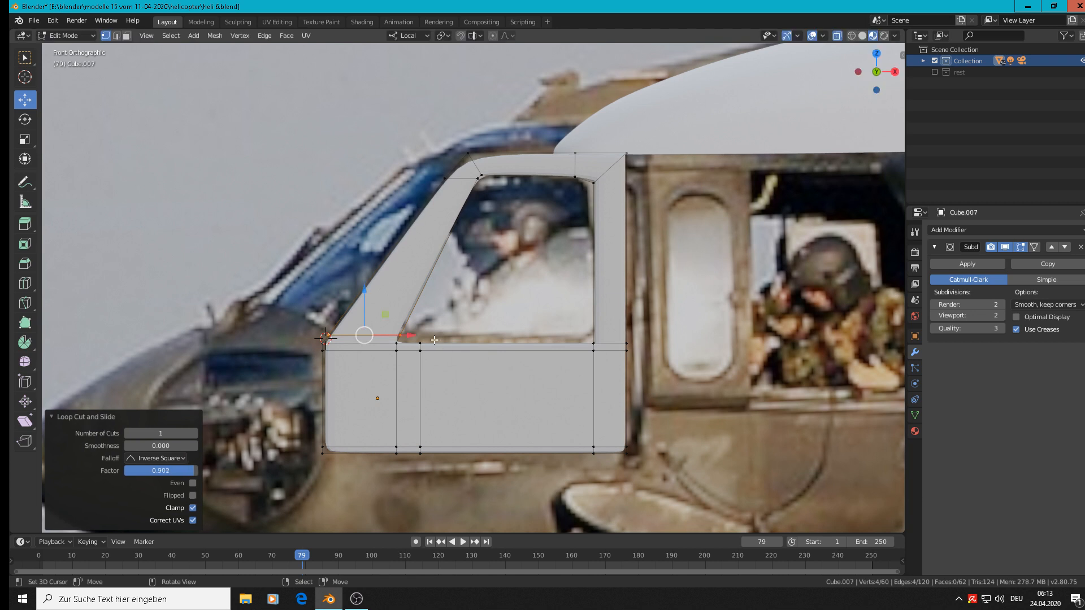
Step: Move the inner vertices of the front pillar's lower loop forward by about 0.0104 m along X
left_click(401, 333, "alt")
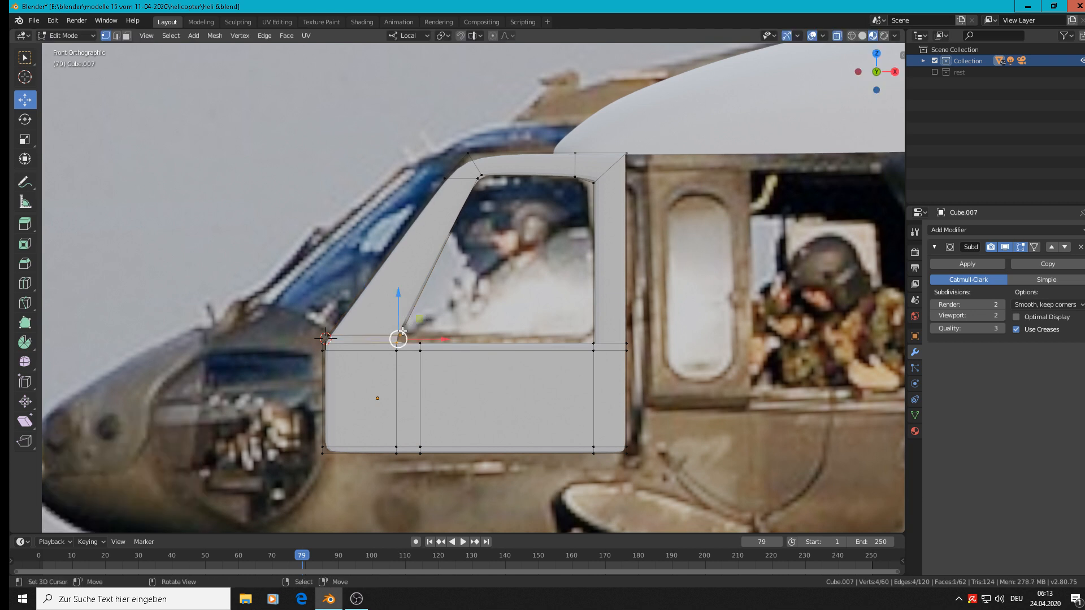
left_click(402, 334)
left_click_drag(424, 334, 393, 336)
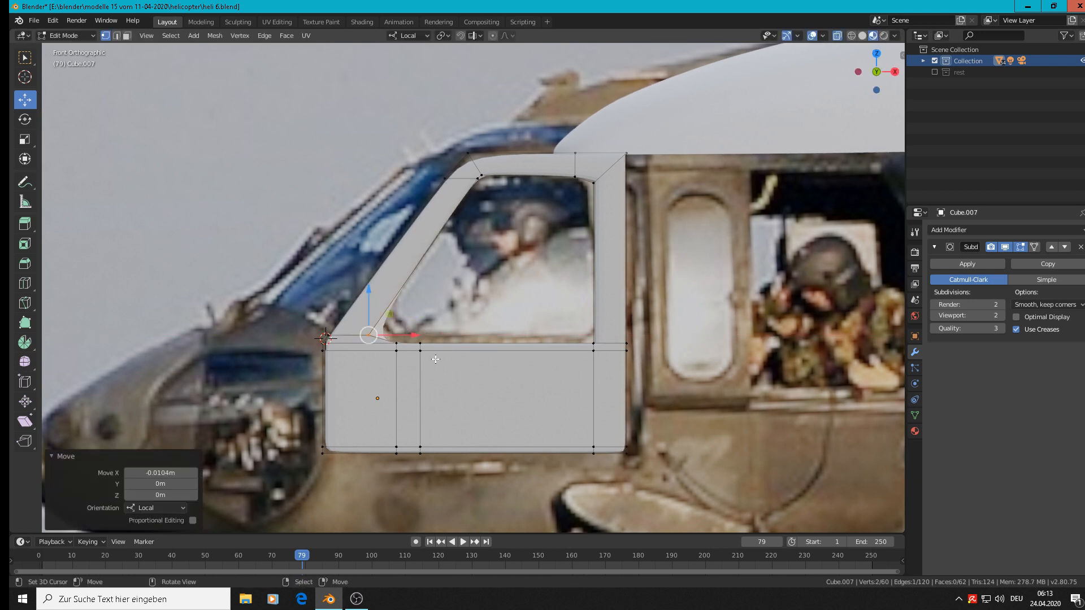
left_click(394, 348, "shift")
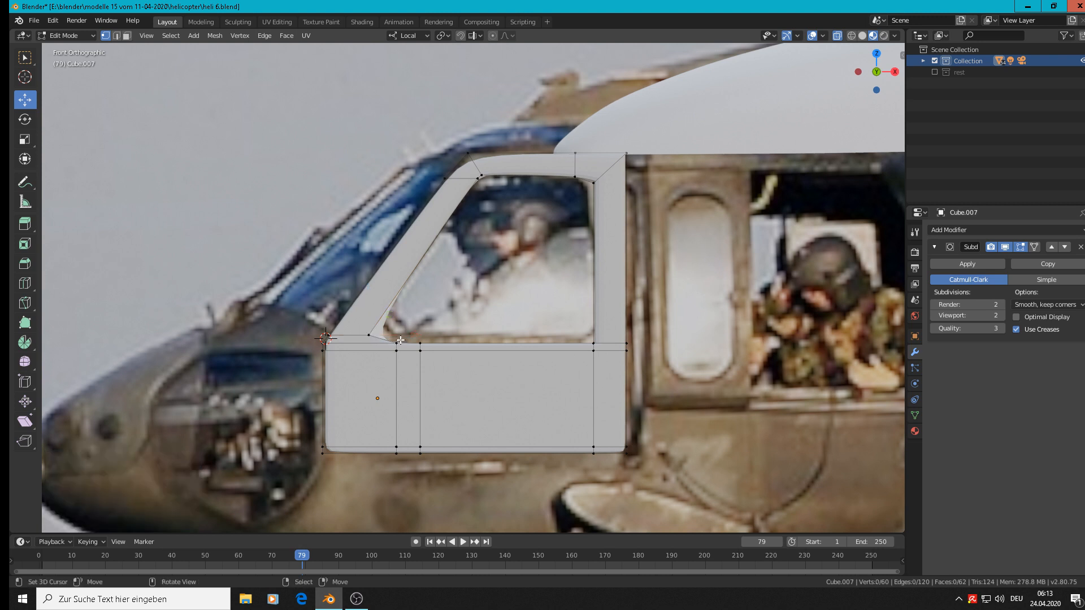
Step: Shift the door panel's two front vertical edge loops forward to line up with the front pillar's inner lower vertices
key("c")
left_click_drag(396, 348, 429, 348)
left_click_drag(396, 454, 417, 451)
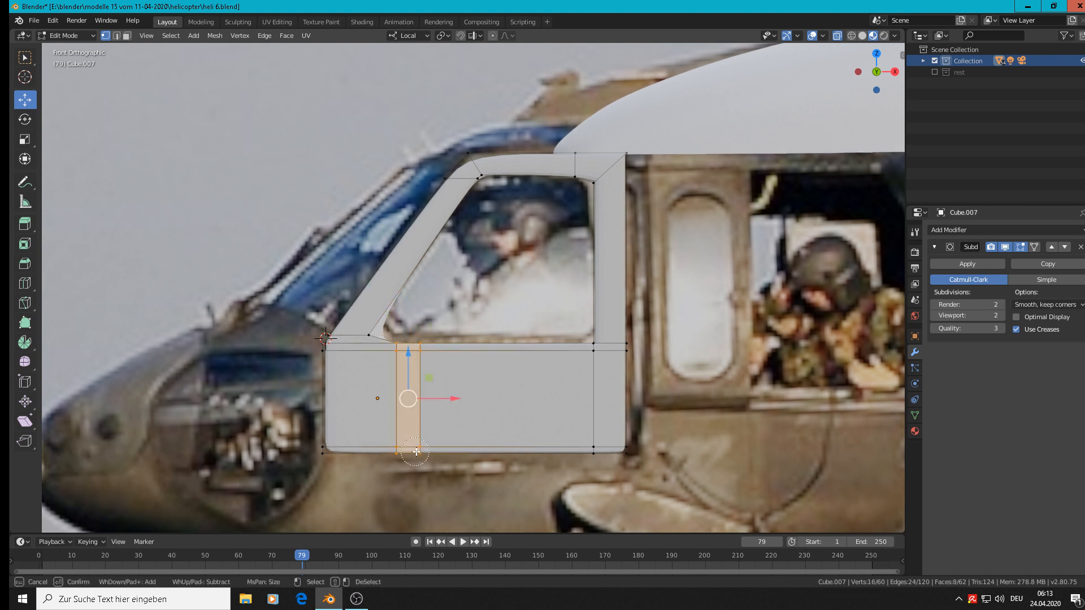
key("Escape")
left_click_drag(453, 402, 425, 407)
key("alt+a")
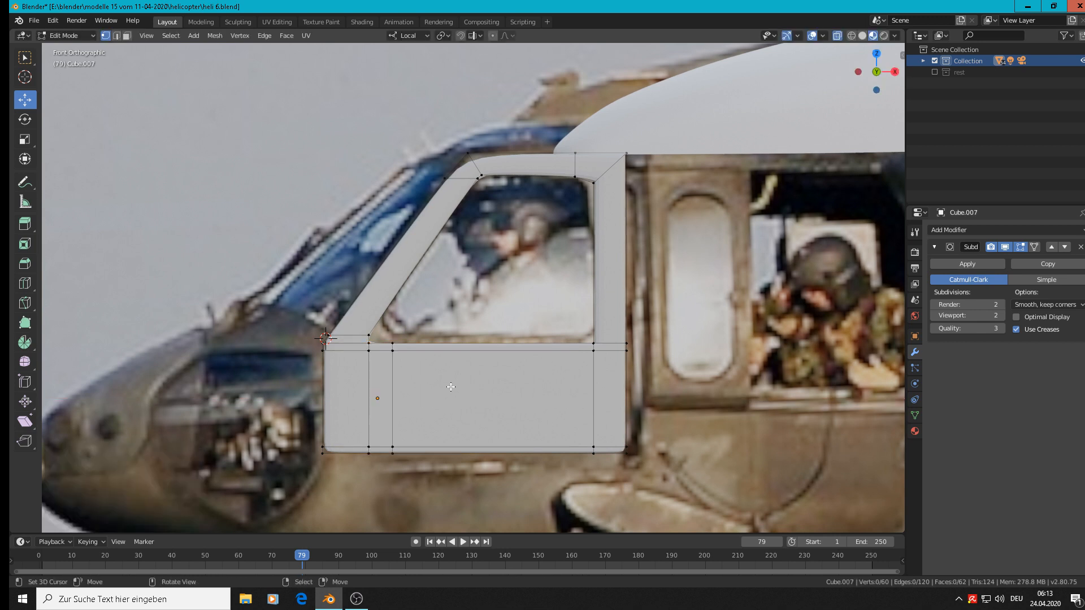
Step: Raise the horizontal edge loops along the window's lower edge by about 0.0029 m in Z, and return to Object Mode
scroll(478, 386, "down", 2)
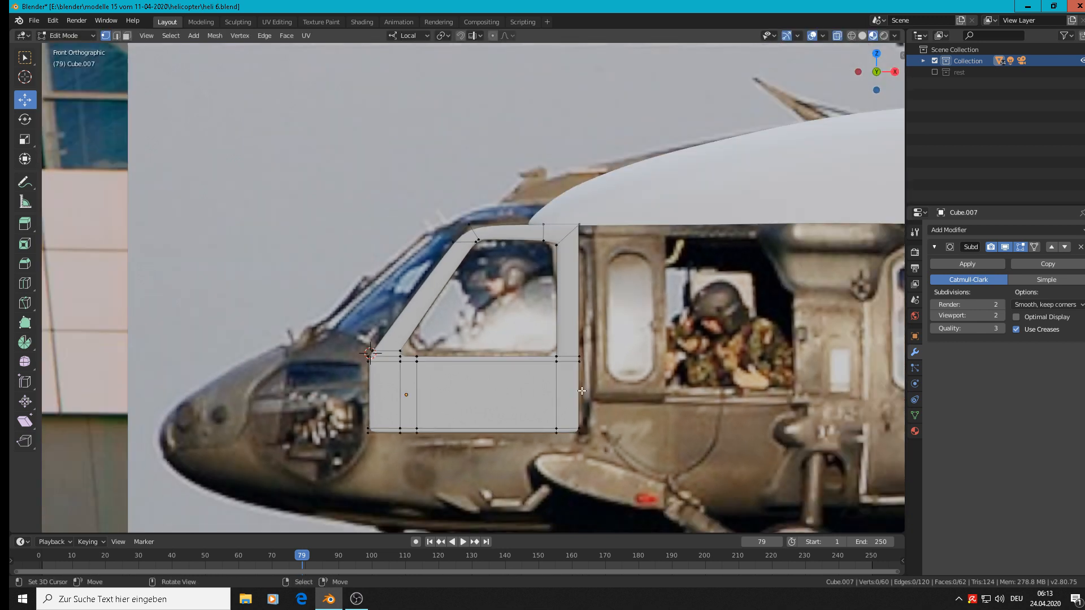
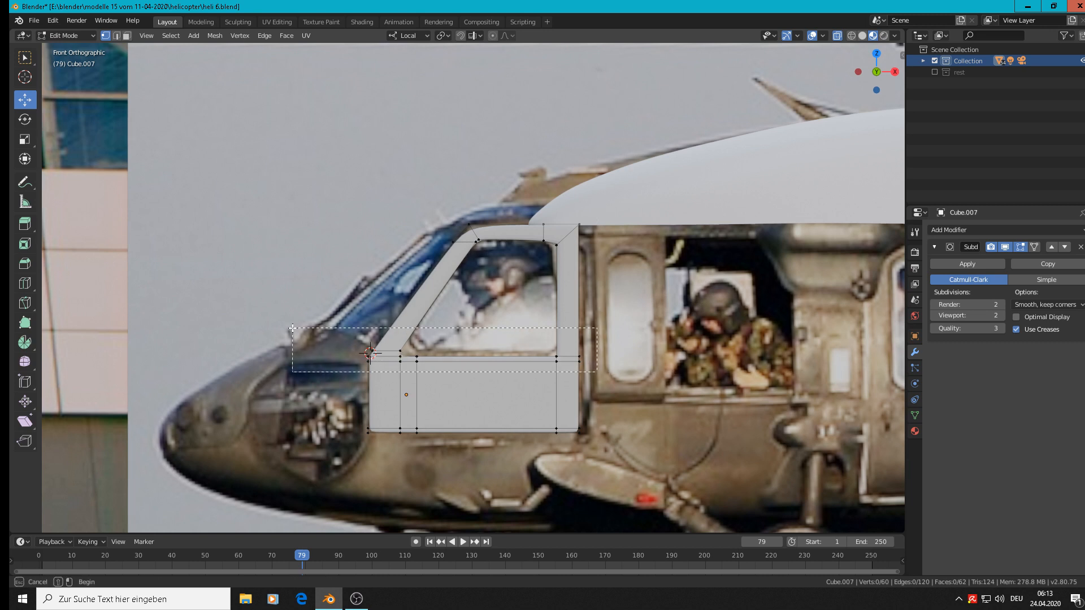
left_click(441, 357, "alt")
left_click_drag(454, 339, 451, 326)
scroll(418, 352, "up", 5)
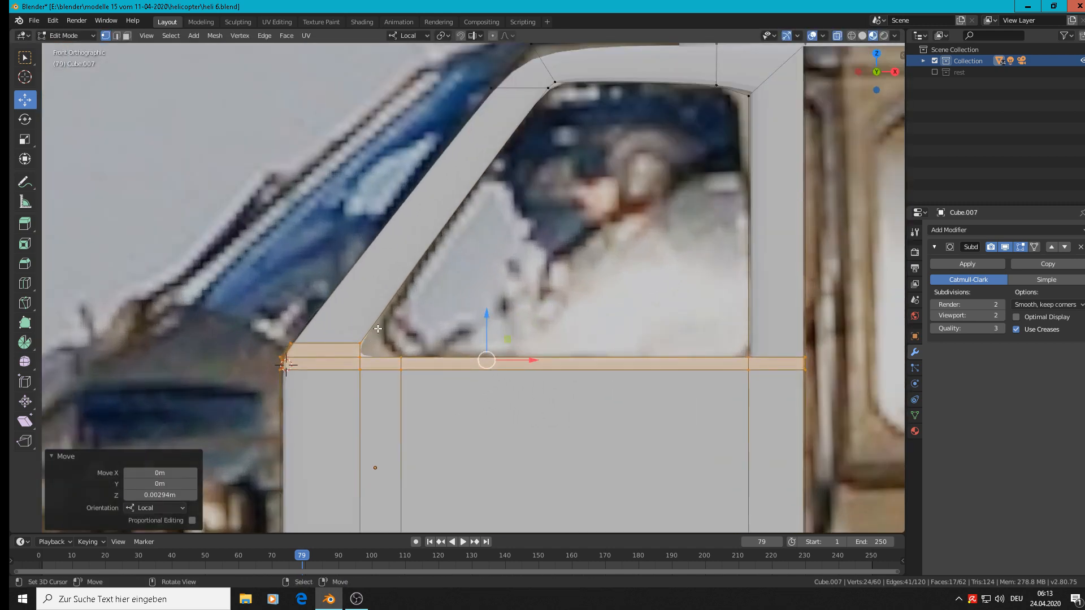
scroll(408, 369, "down", 3)
key("Tab")
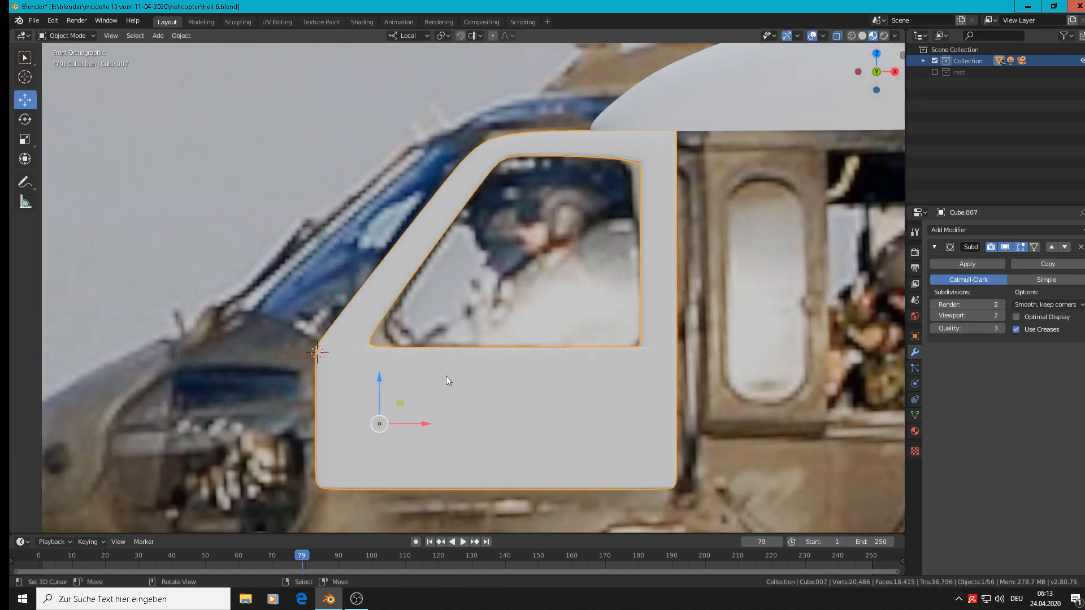
Step: Nudge the door by about -0.0005 m in X, and move its lower front vertices by about 0.0062 m in X
mouse_move(426, 420)
left_mouse_down()
mouse_move(484, 418)
mouse_move(422, 413)
left_mouse_up()
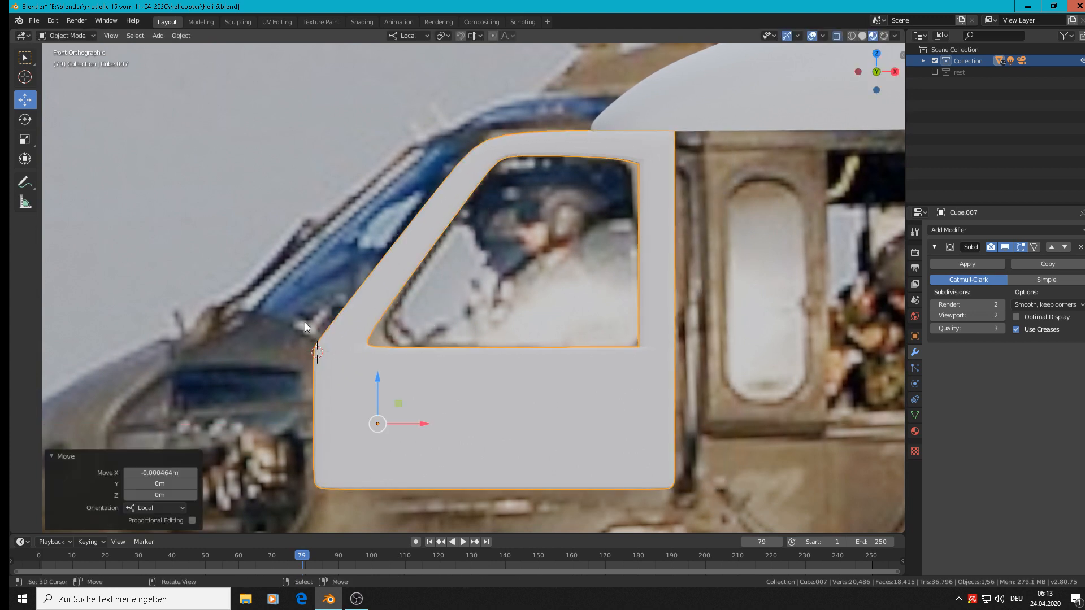
key("Tab")
key("a")
key("alt+a")
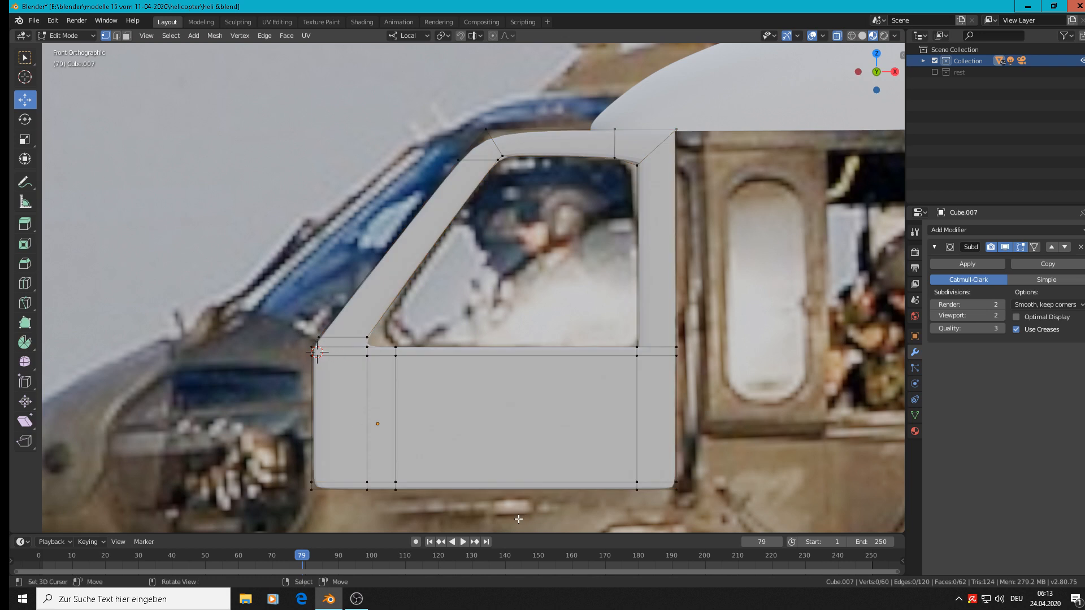
key("b")
left_click_drag(418, 516, 240, 320)
key("g")
key("x")
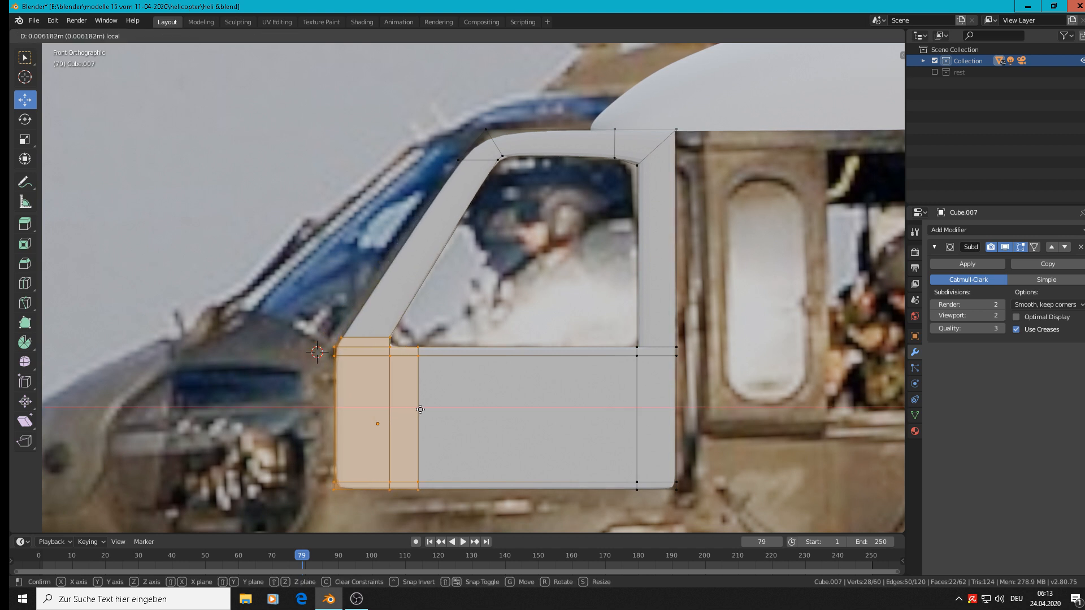
left_click(420, 410)
Step: Flatten the window's upper inner edge by scaling its vertices to 0 along global Z, and return to Object Mode
scroll(408, 342, "down", 3)
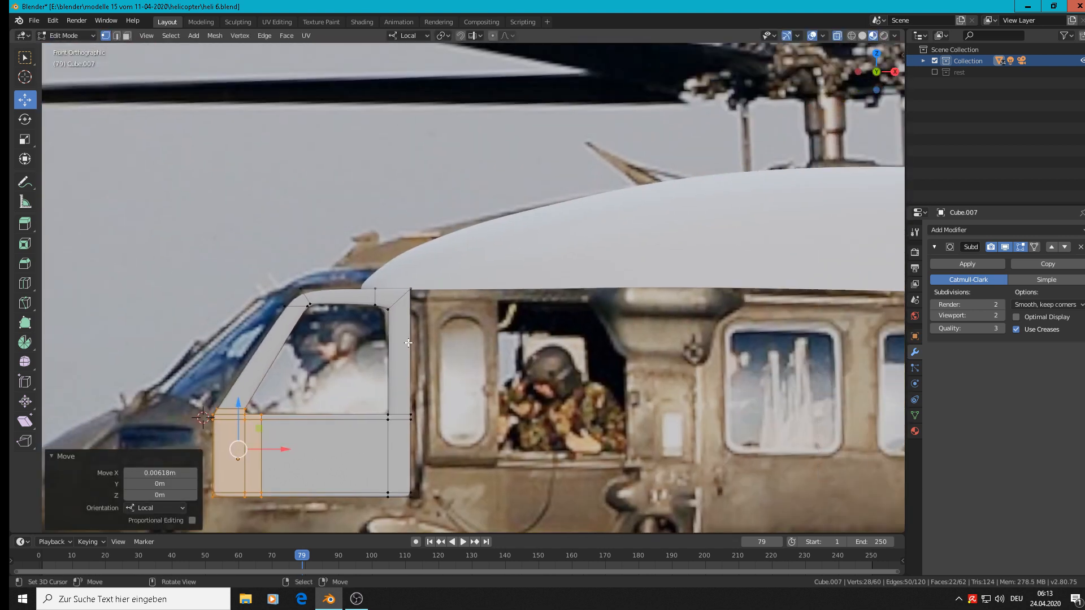
scroll(395, 324, "up", 2)
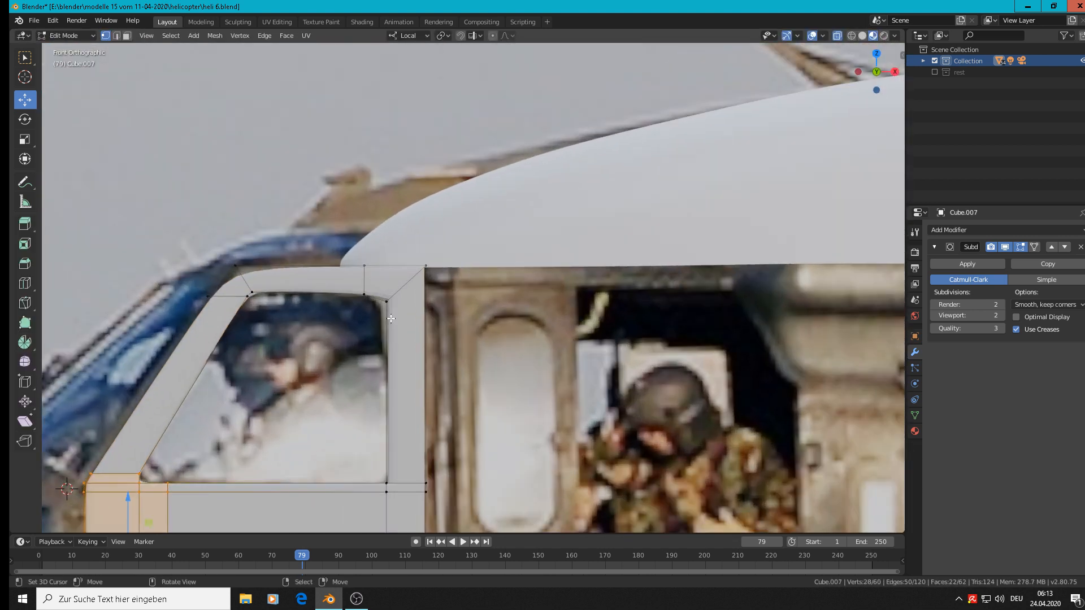
scroll(392, 319, "up", 1)
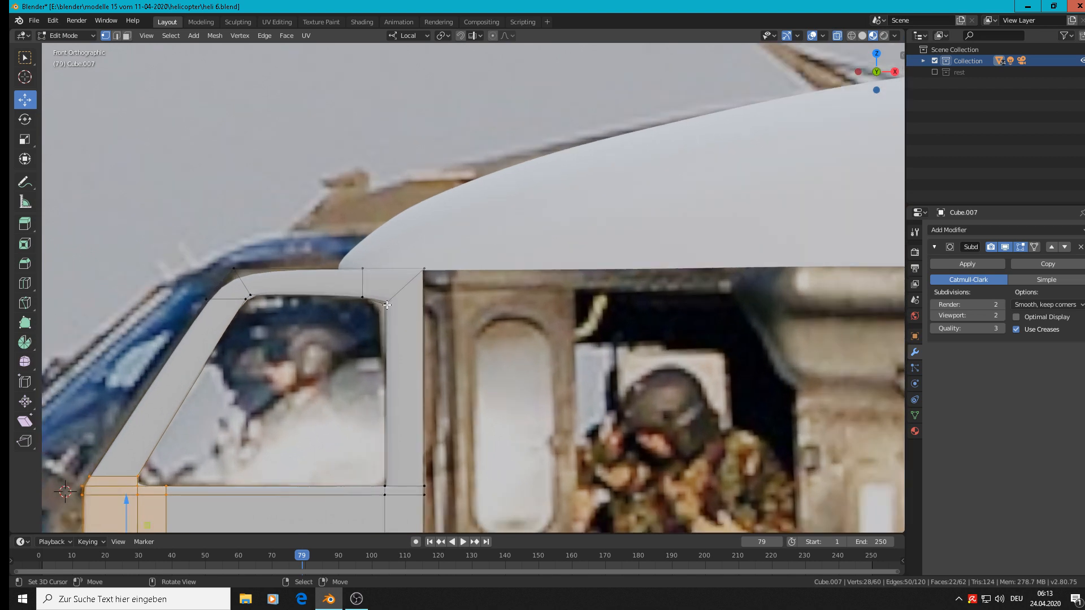
left_click(385, 304)
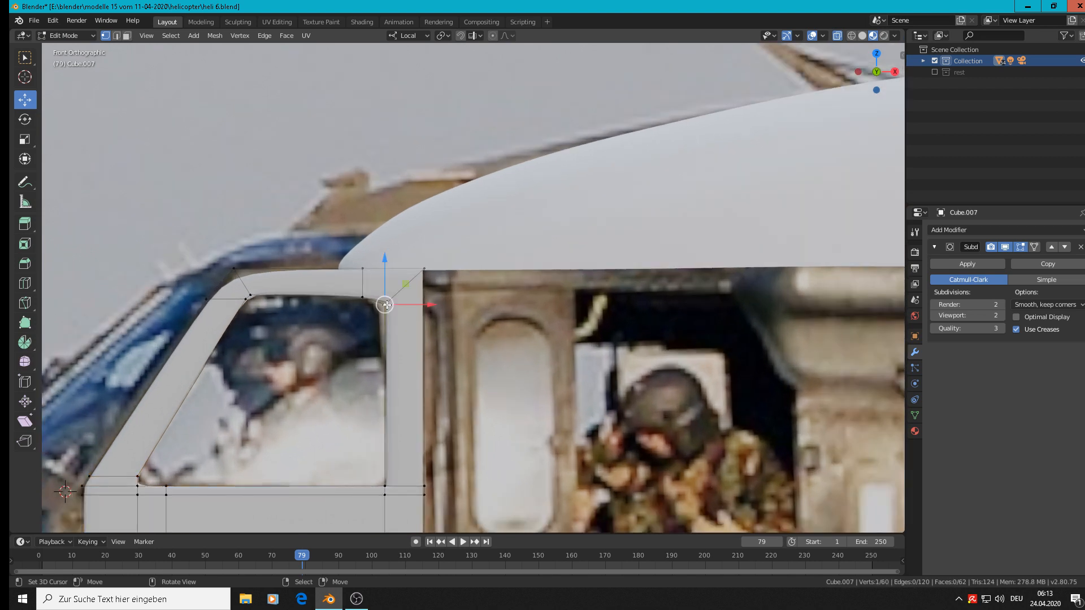
left_click(305, 323)
key("c")
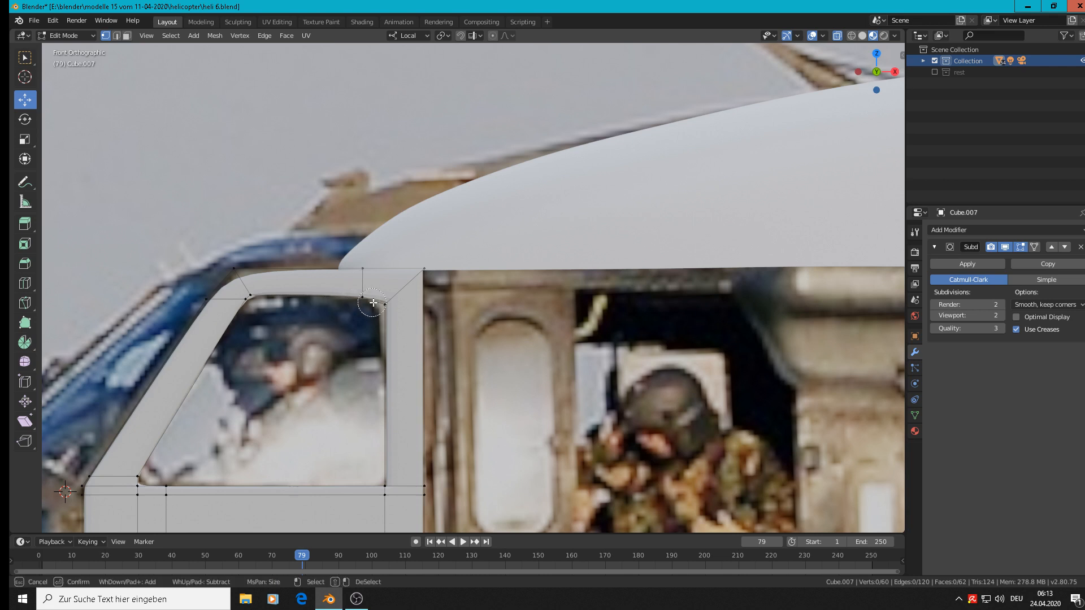
left_click(373, 300)
left_click(266, 296)
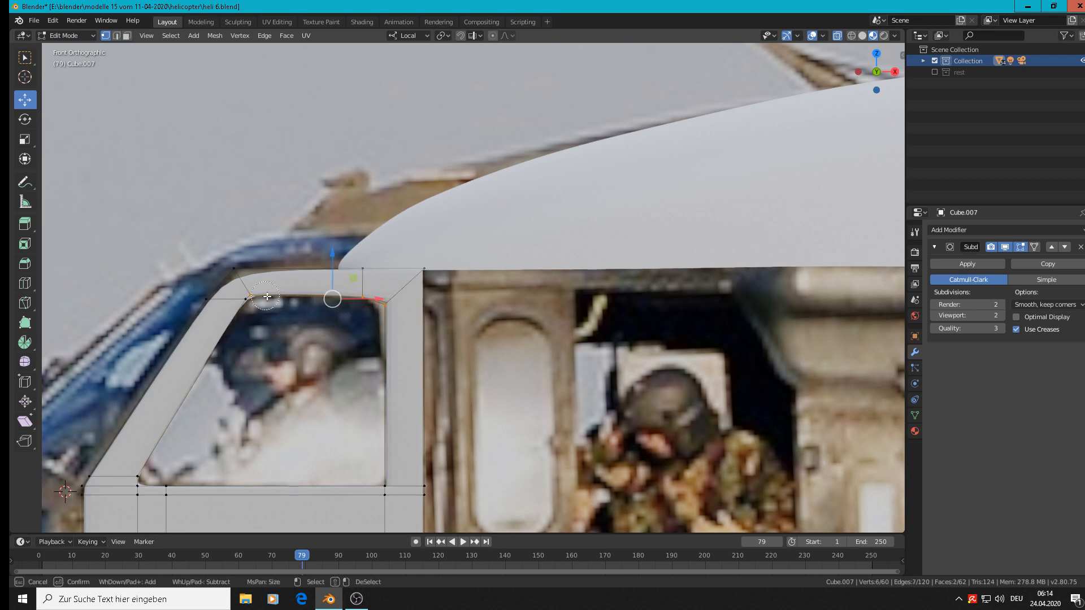
key("Escape")
key("s")
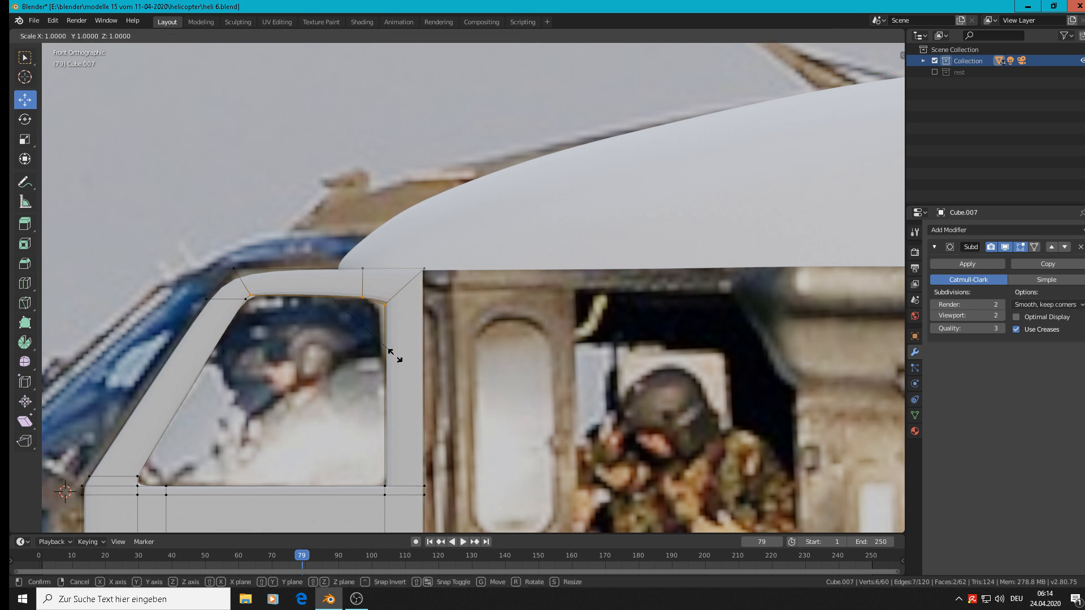
key("z")
key("z")
type("0")
key("Return")
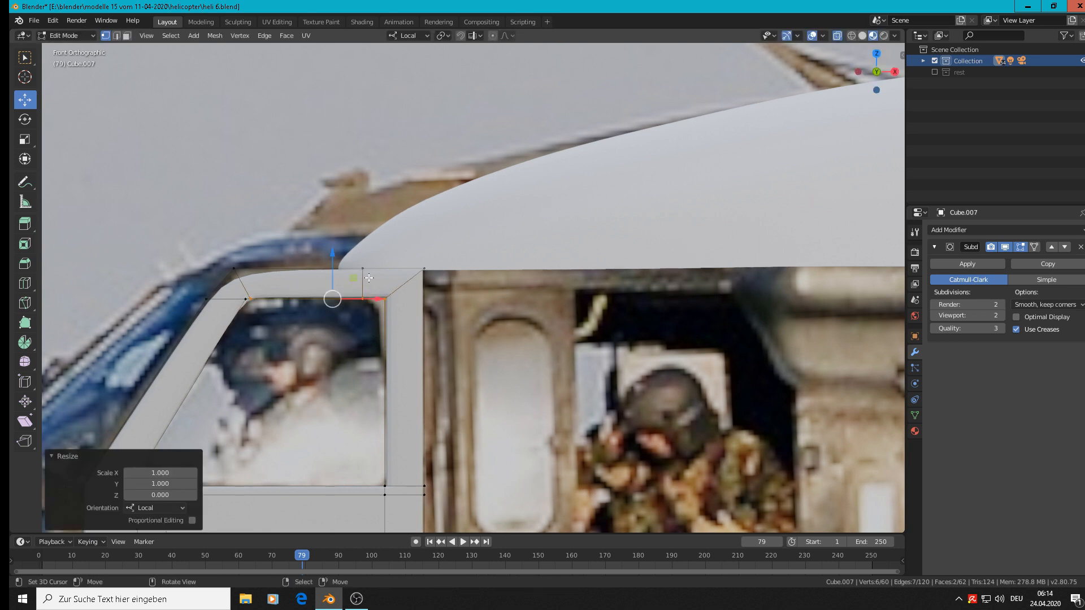
key("Tab")
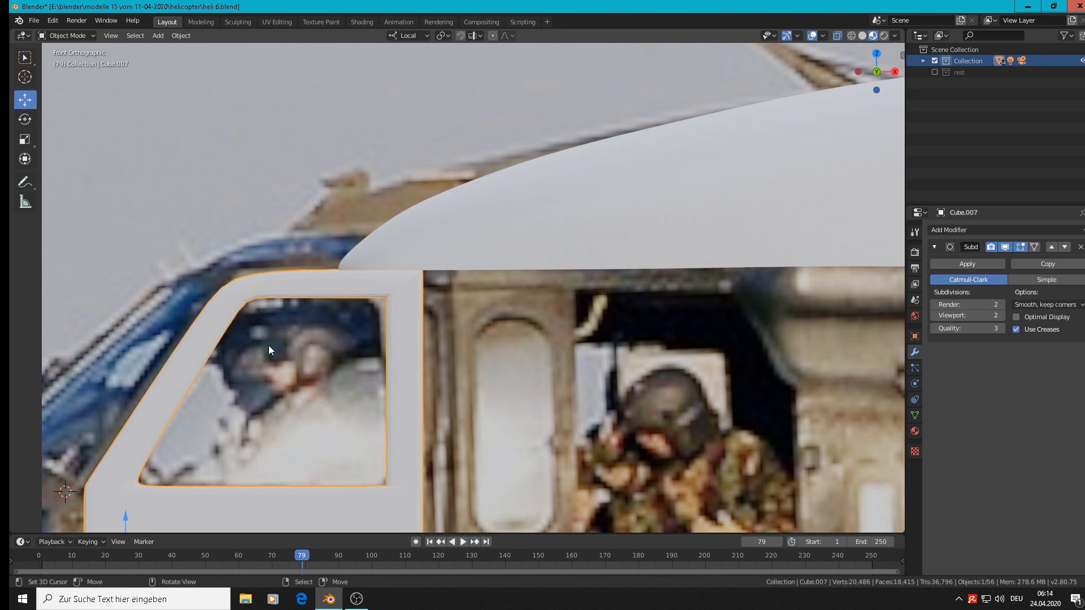
Step: Move the door about 0.133 m along X, away from the cockpit in the photo, and turn on snapping
scroll(269, 344, "down", 5)
left_click_drag(263, 440, 457, 450)
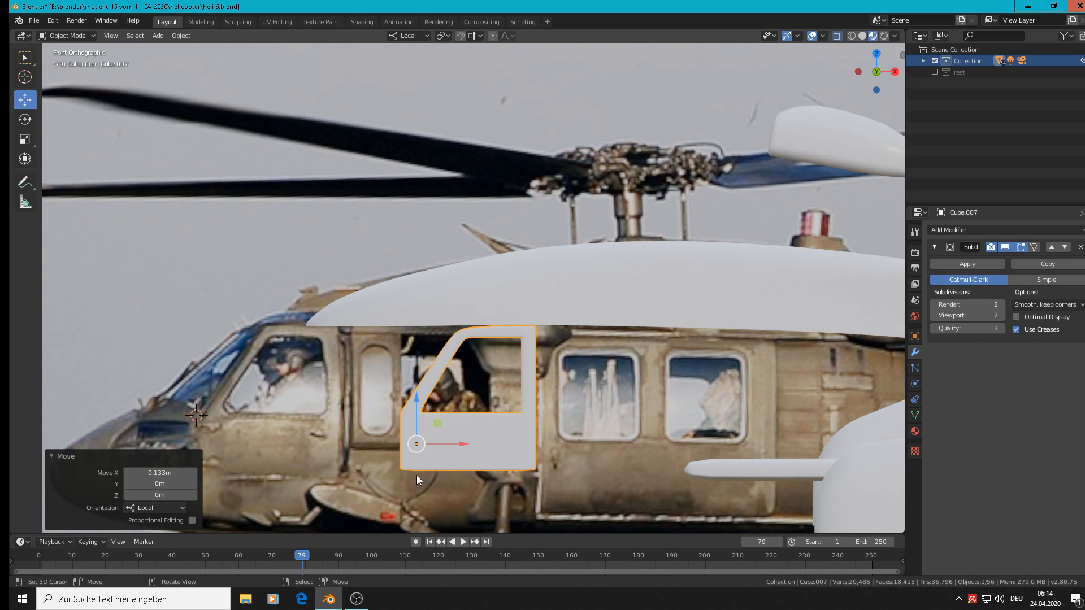
scroll(445, 418, "up", 4)
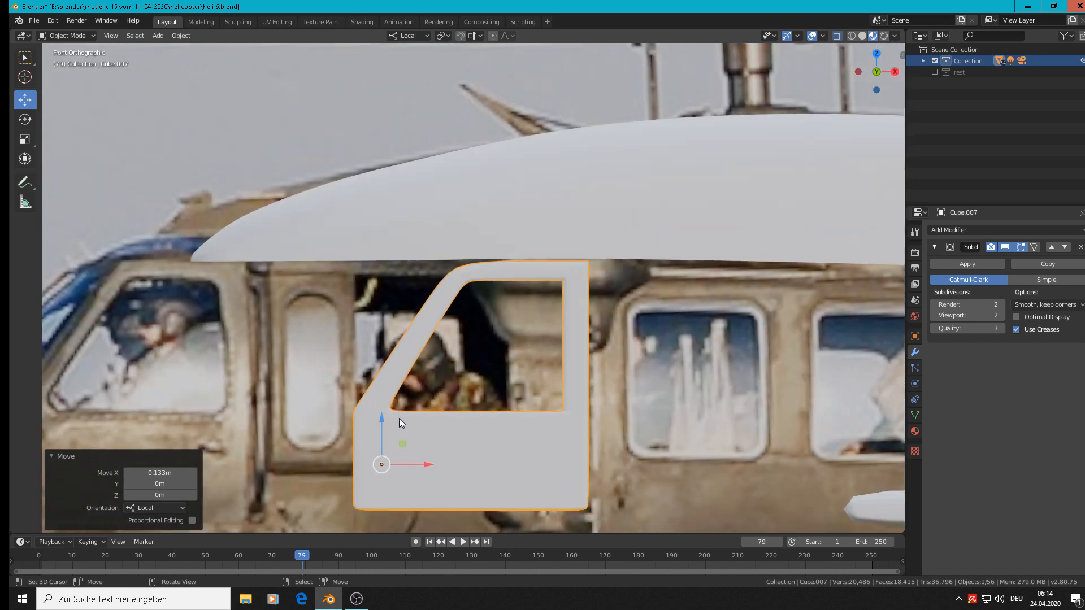
key("shift+Tab")
key("alt+Tab")
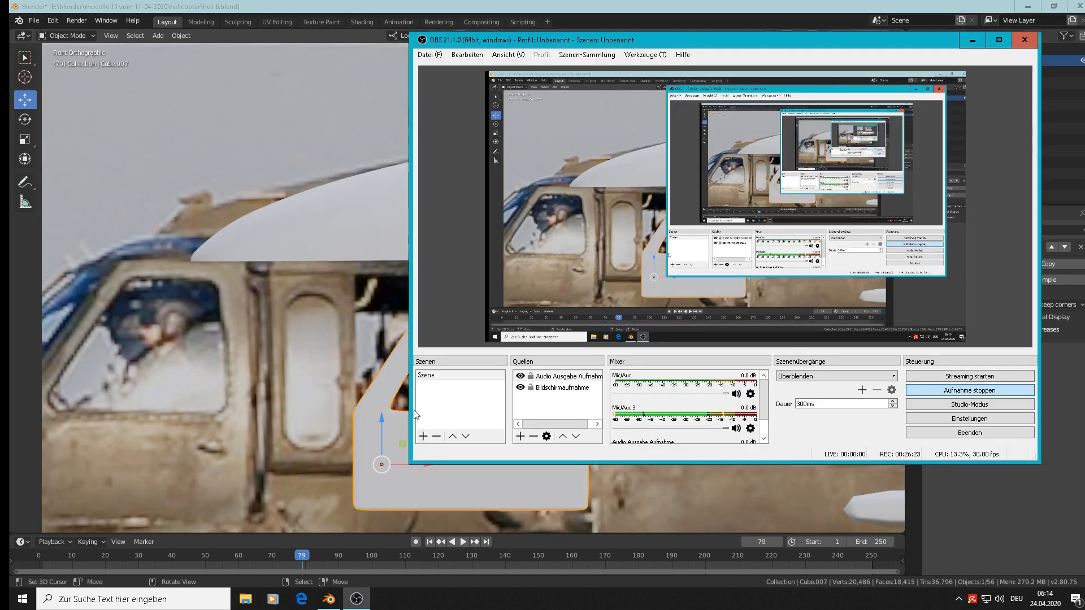
key("alt+Tab")
Step: Edge-slide the front pillar's inner vertices just above the window's lower front corner up the pillar, at a factor of about -0.083
key("Tab")
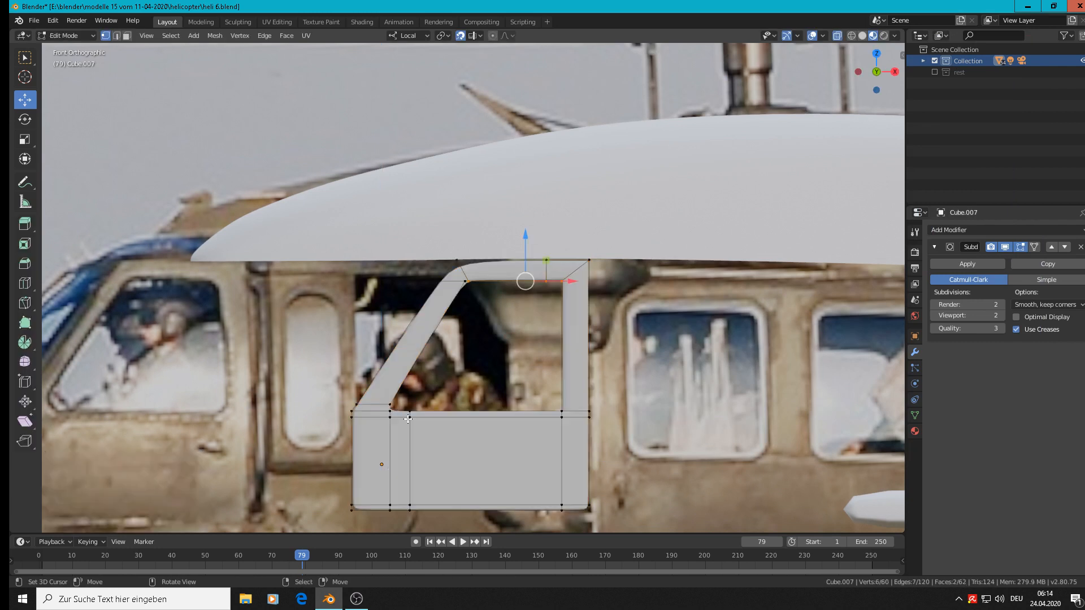
scroll(396, 407, "up", 2)
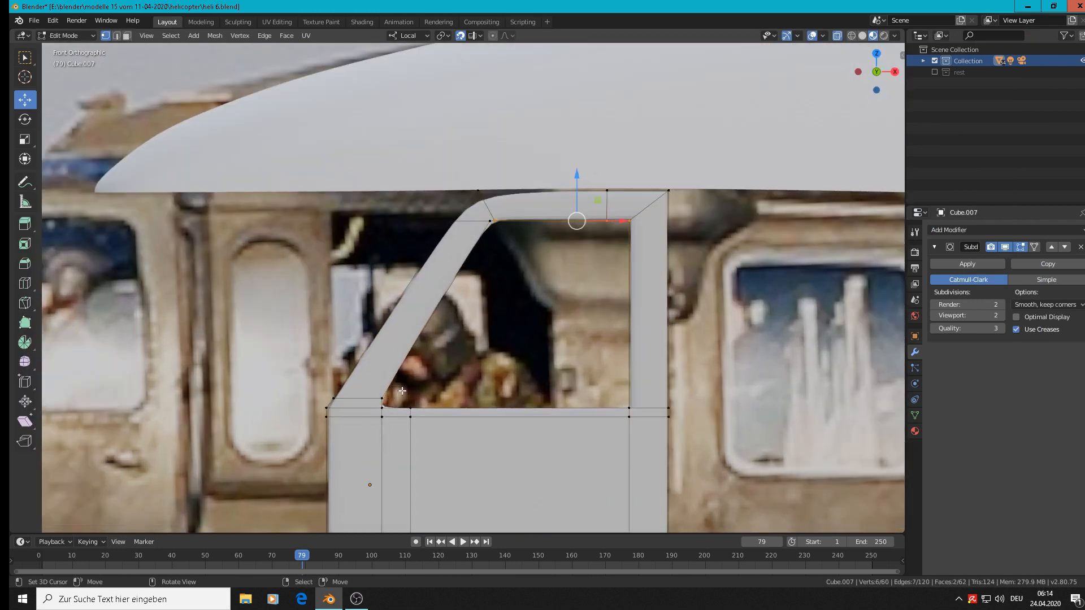
left_click(397, 389, "shift")
key("alt+a")
key("c")
left_click(387, 392)
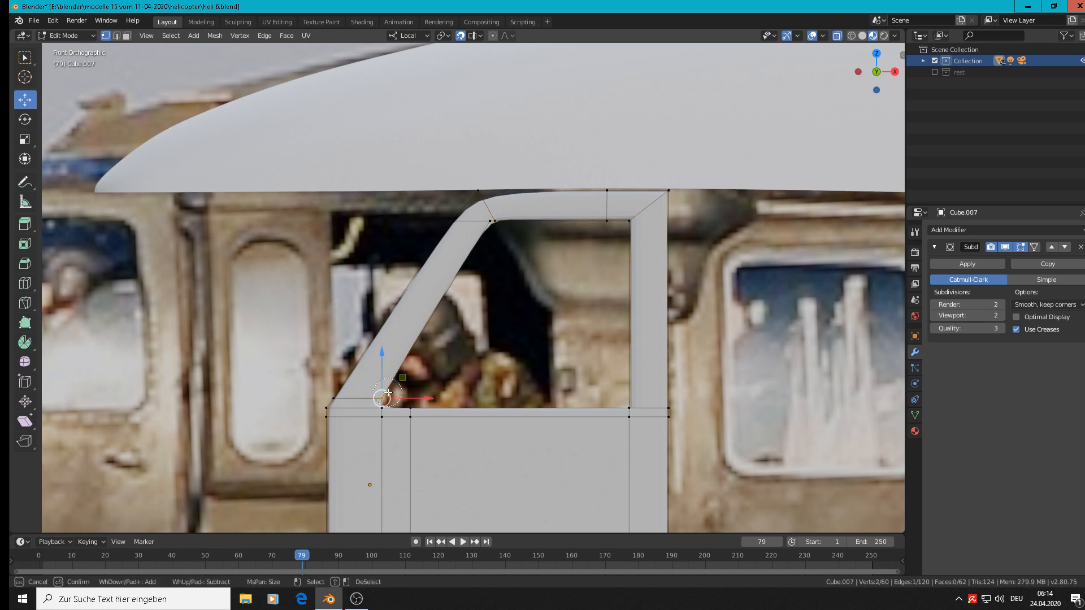
right_click(388, 392)
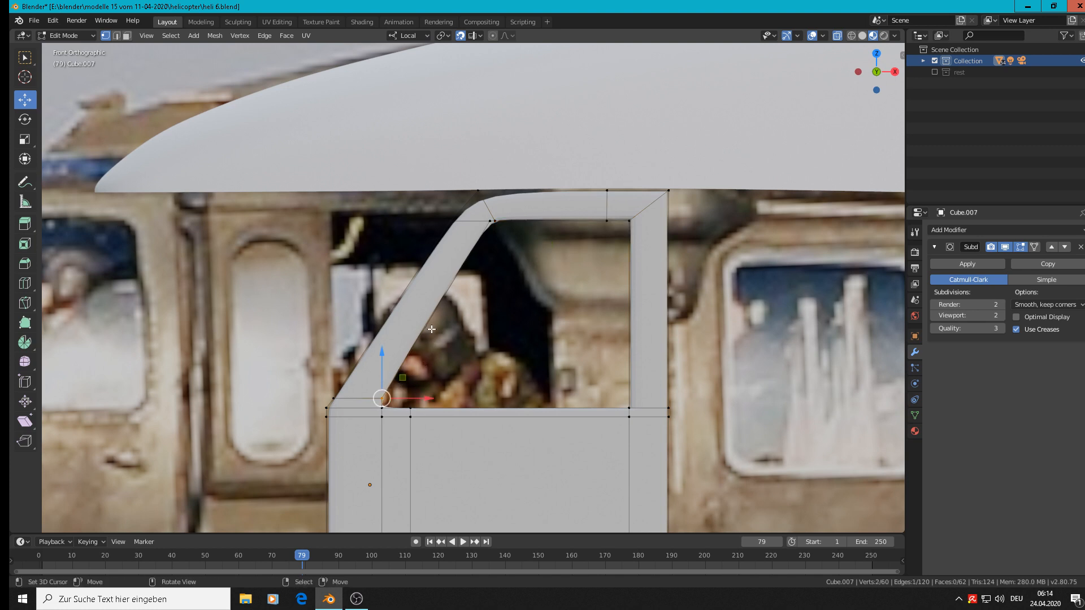
key("F3")
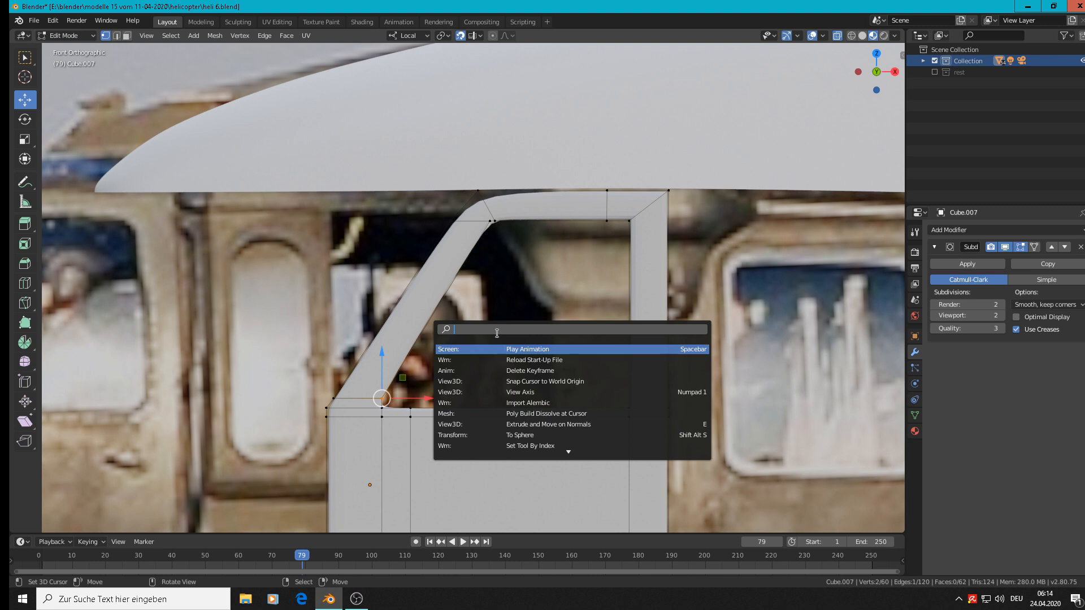
type("edge")
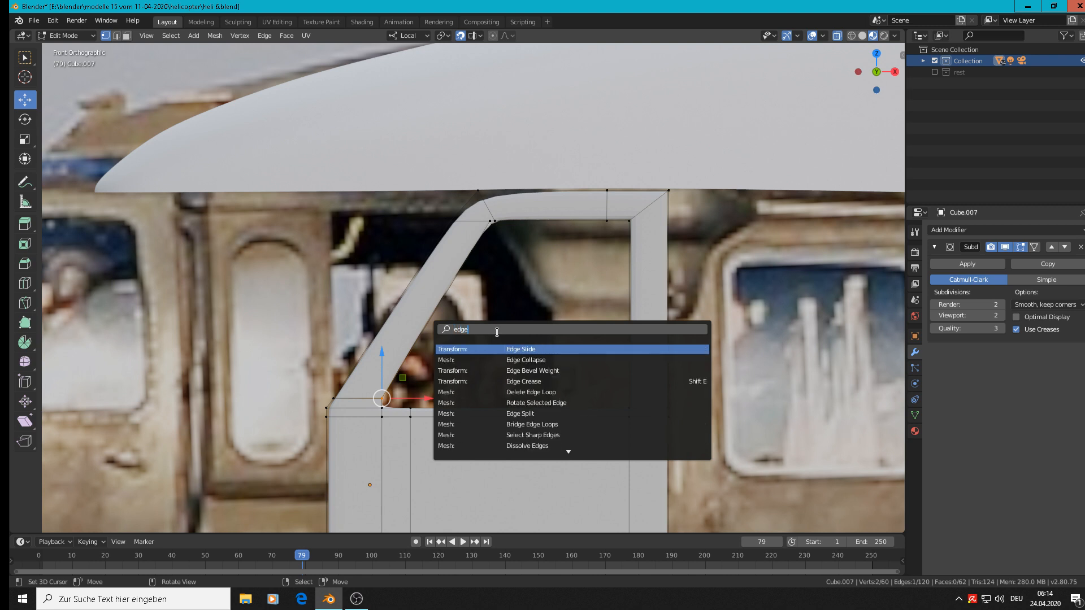
left_click(497, 349)
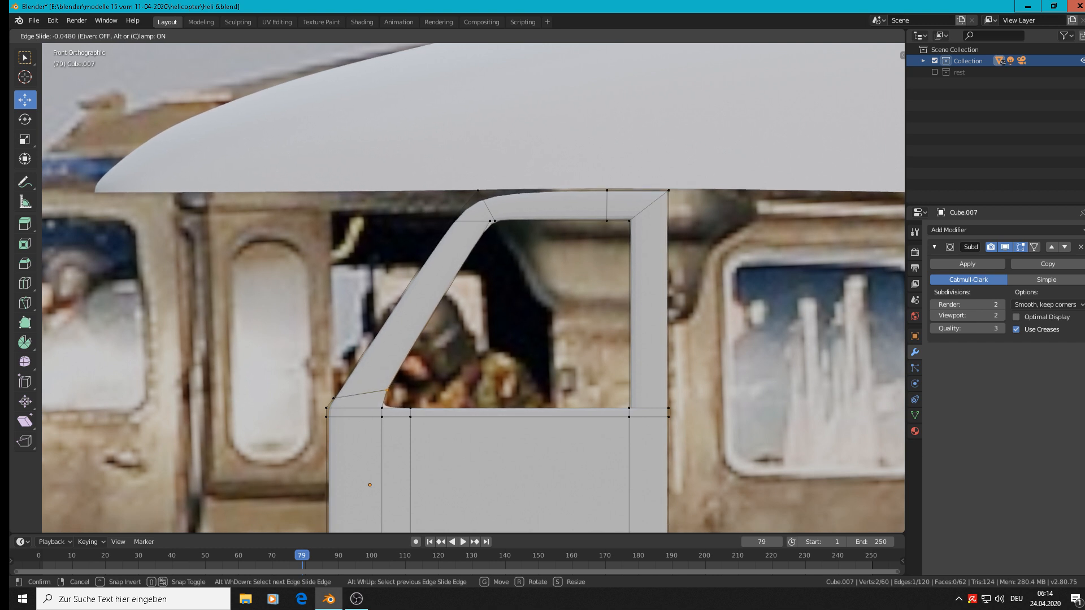
left_click(487, 403)
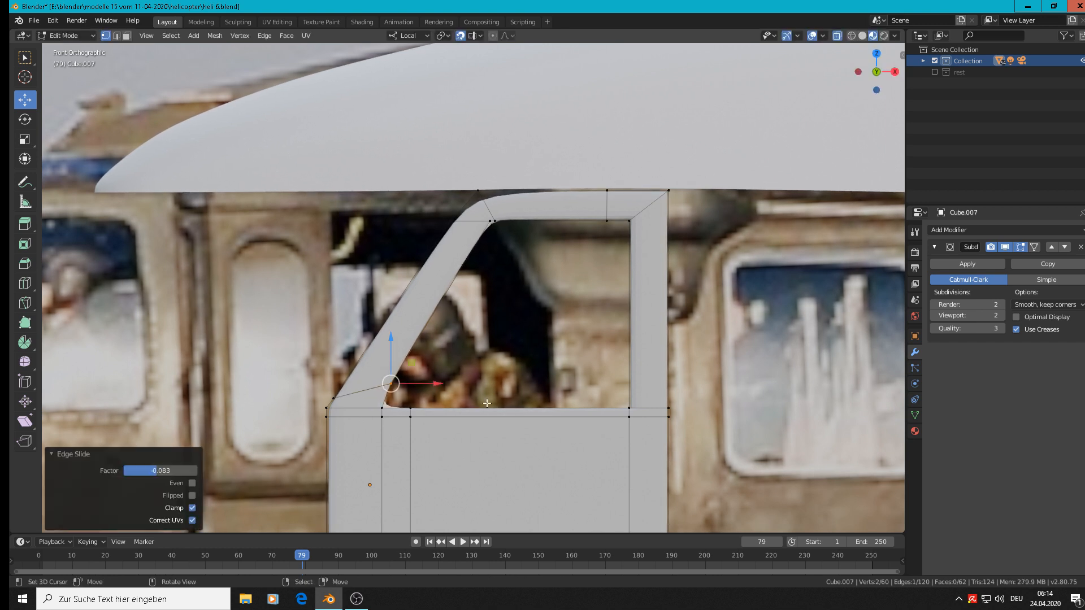
Step: Edge-slide the vertices on the window's lower edge near its front corner rearward by a factor of about 0.02, and return to Object Mode
left_click(457, 406)
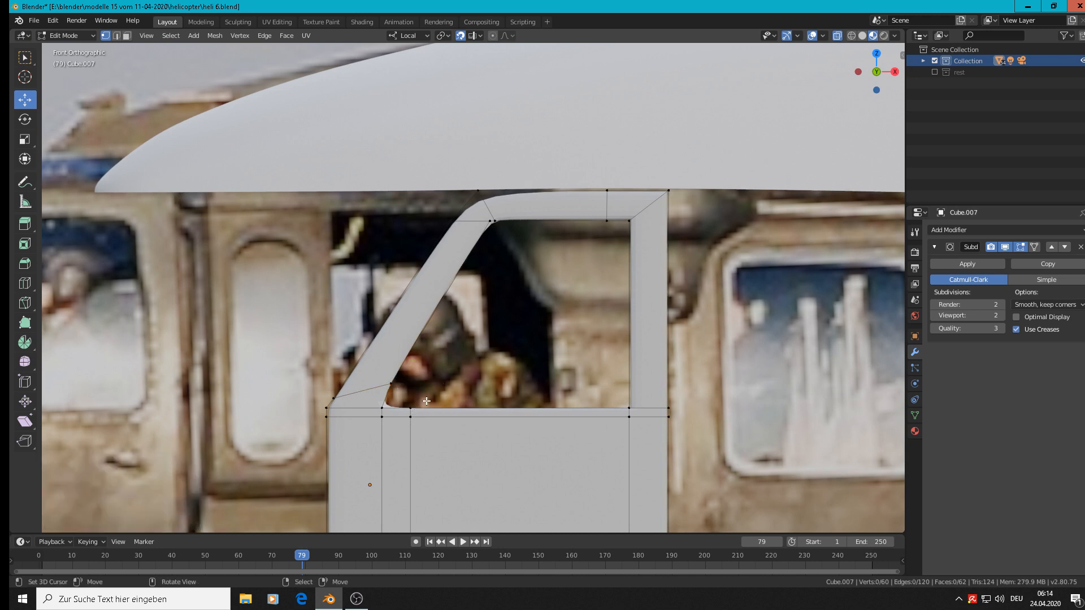
key("c")
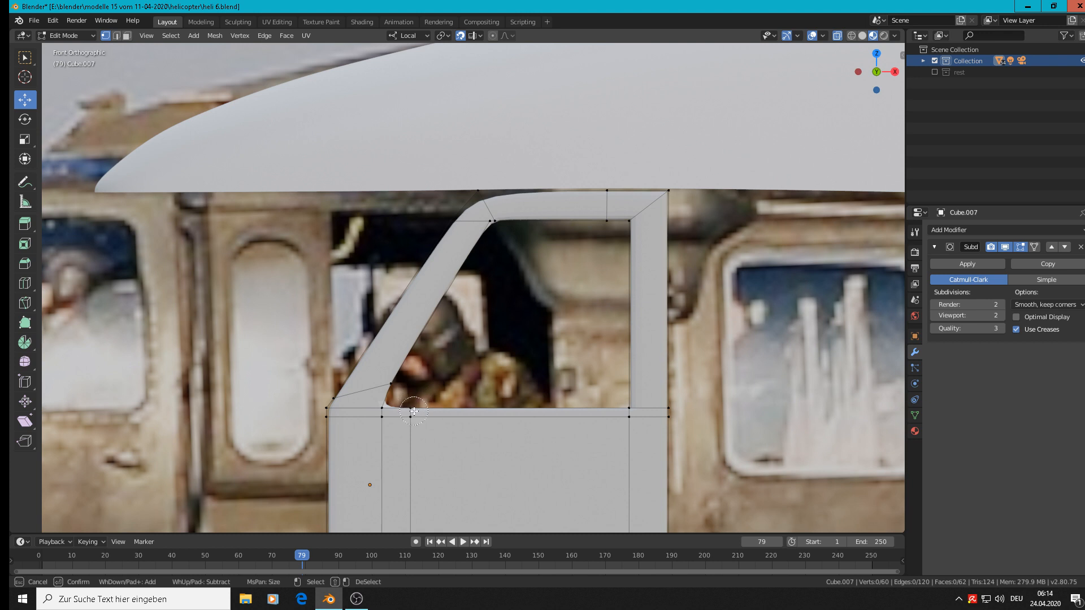
left_click(417, 409)
right_click(419, 408)
key("F3")
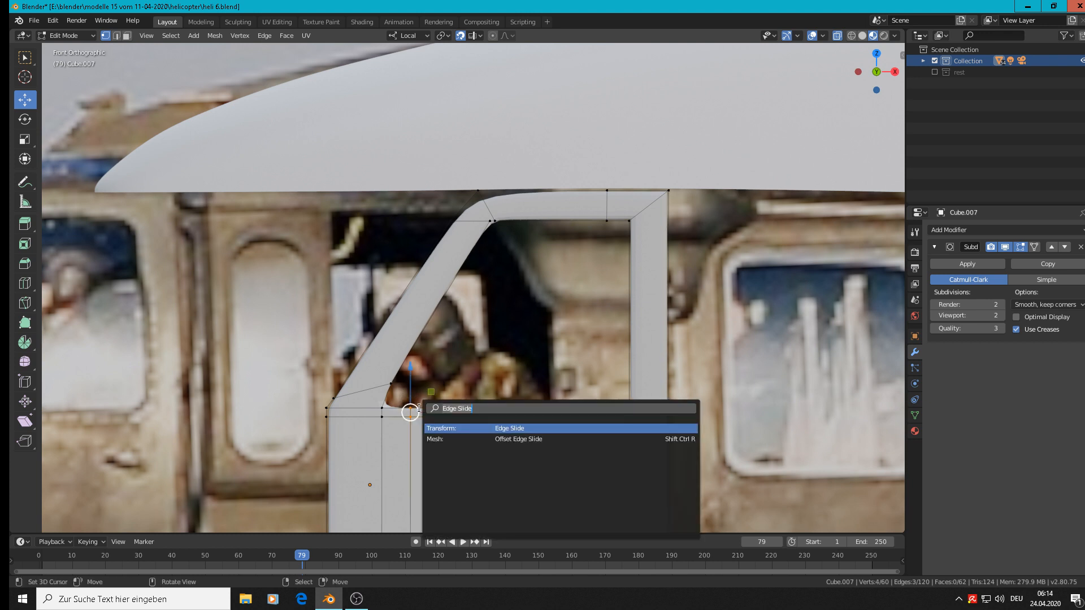
left_click(452, 429)
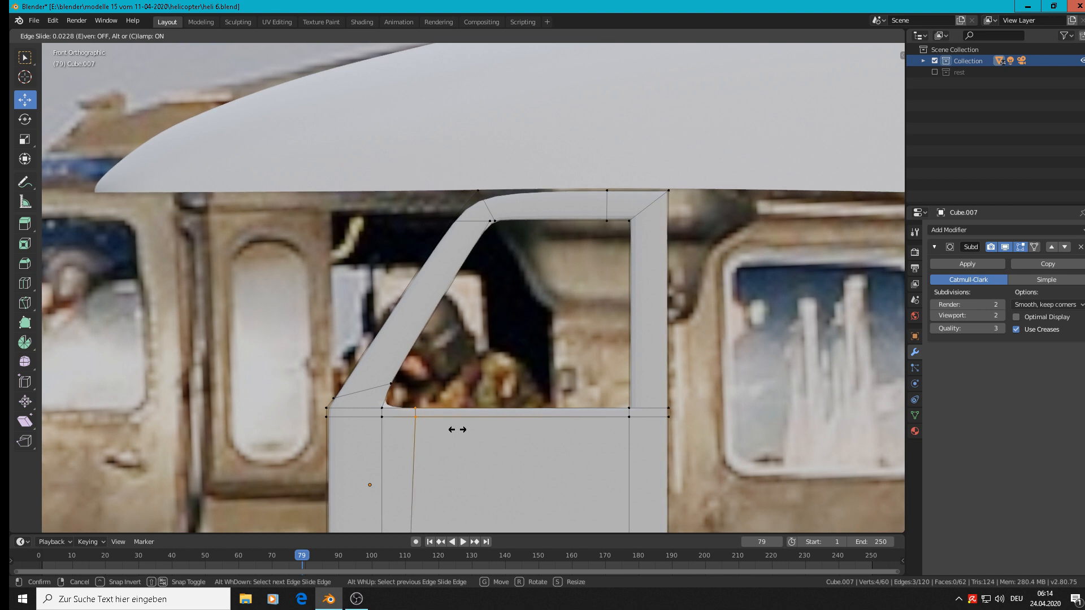
left_click(456, 430)
key("Tab")
scroll(453, 427, "down", 2)
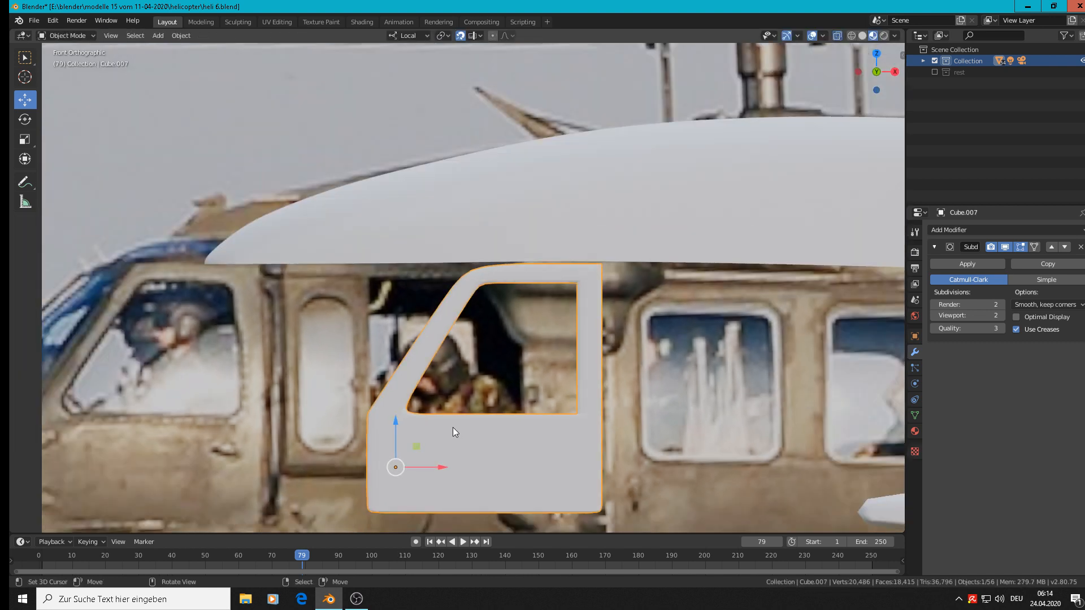
Step: Try to lower the vertices just beneath the window's lower front corner along Z
key("Tab")
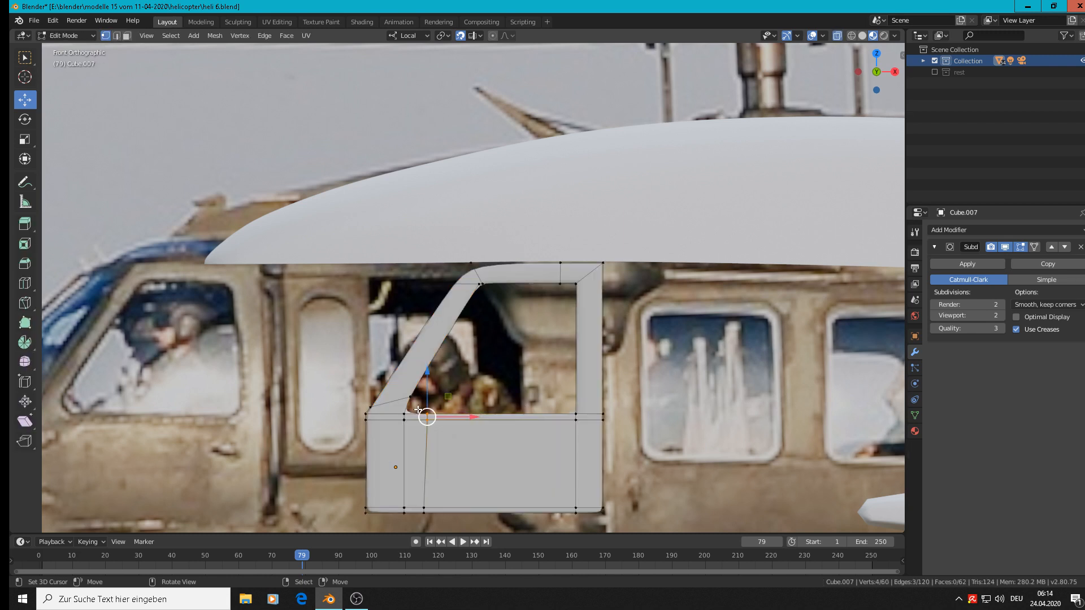
scroll(408, 402, "up", 3)
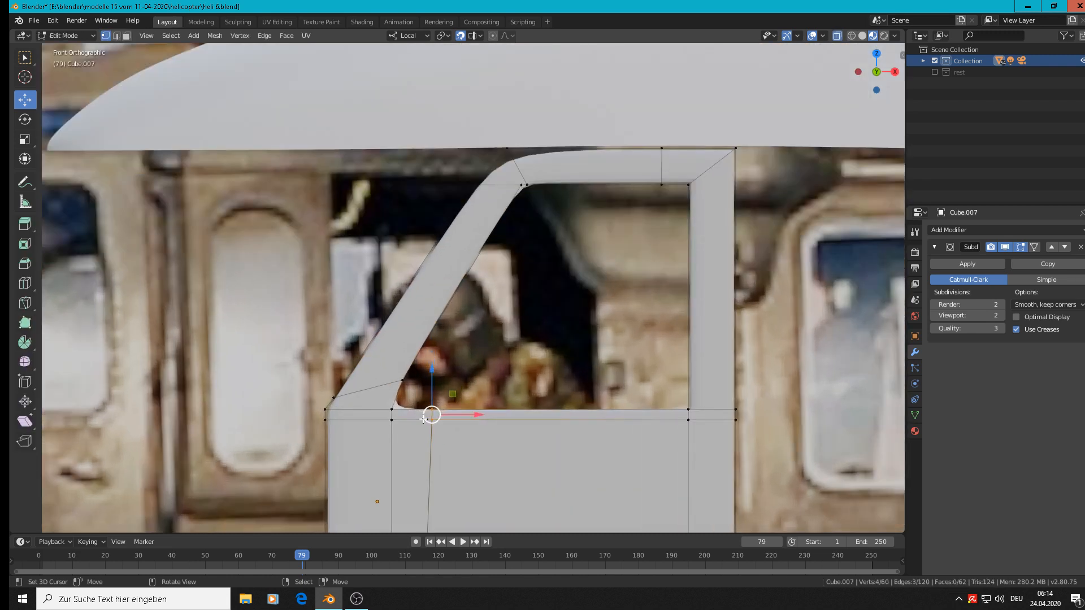
left_click(393, 428)
key("g")
key("z")
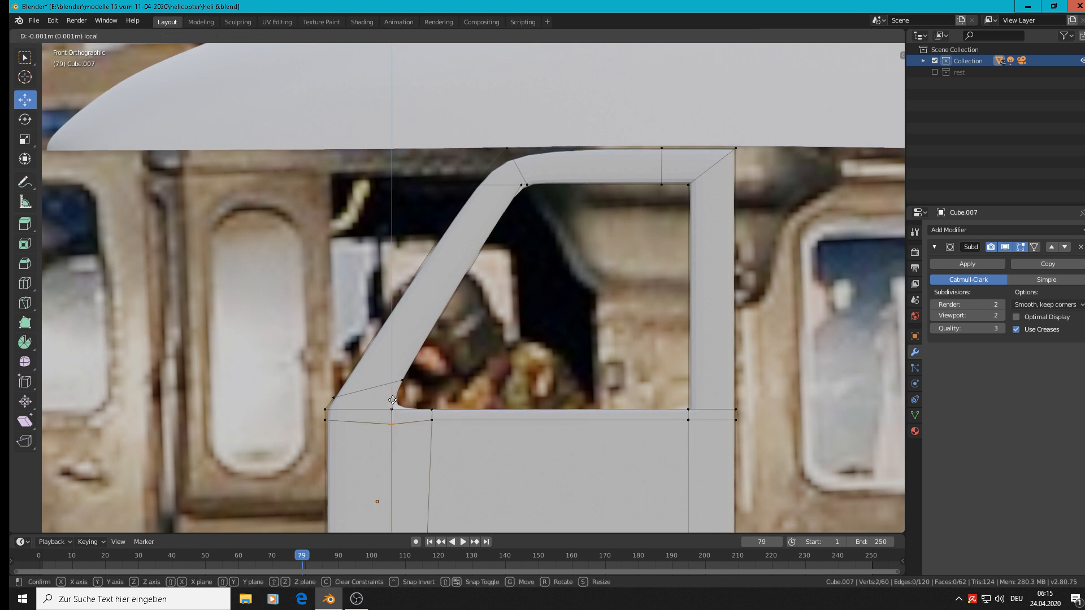
left_click(399, 391)
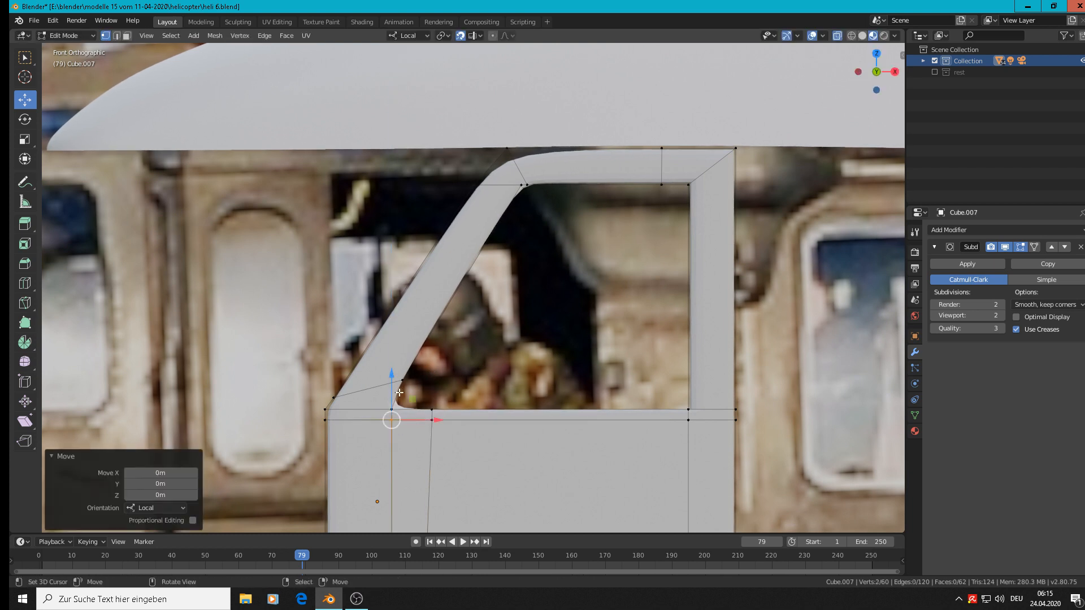
key("alt+a")
Step: Add a vertical loop cut to the lower door panel, close to its rear edge, at a factor of 0.824
middle_click_drag(727, 450, 588, 334)
scroll(540, 303, "up", 2)
scroll(568, 252, "up", 2)
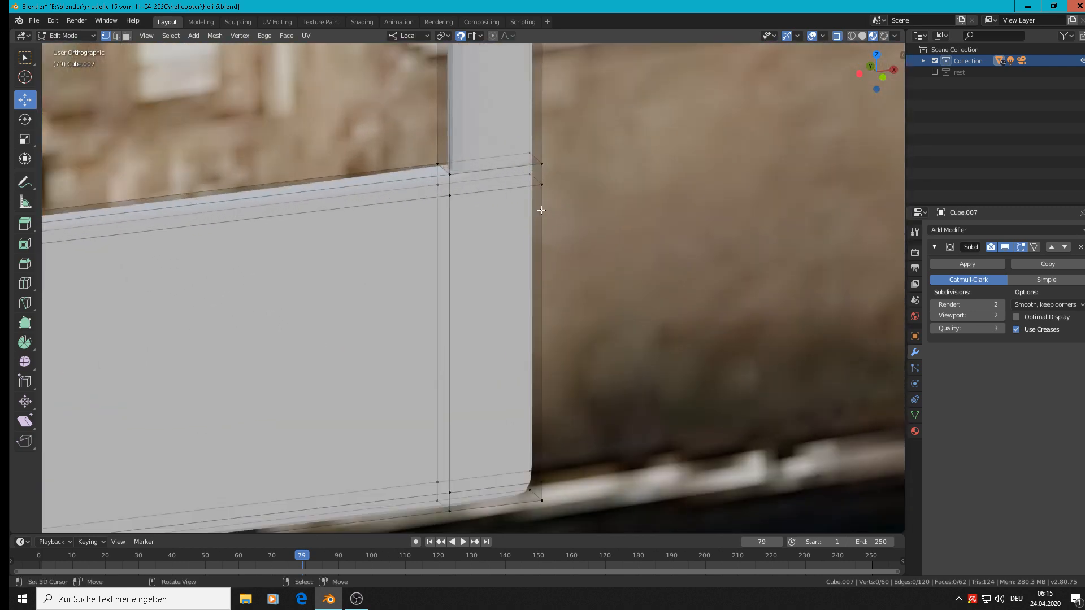
scroll(541, 210, "down", 3)
middle_click_drag(541, 211, 456, 358, "shift")
scroll(456, 357, "up", 2)
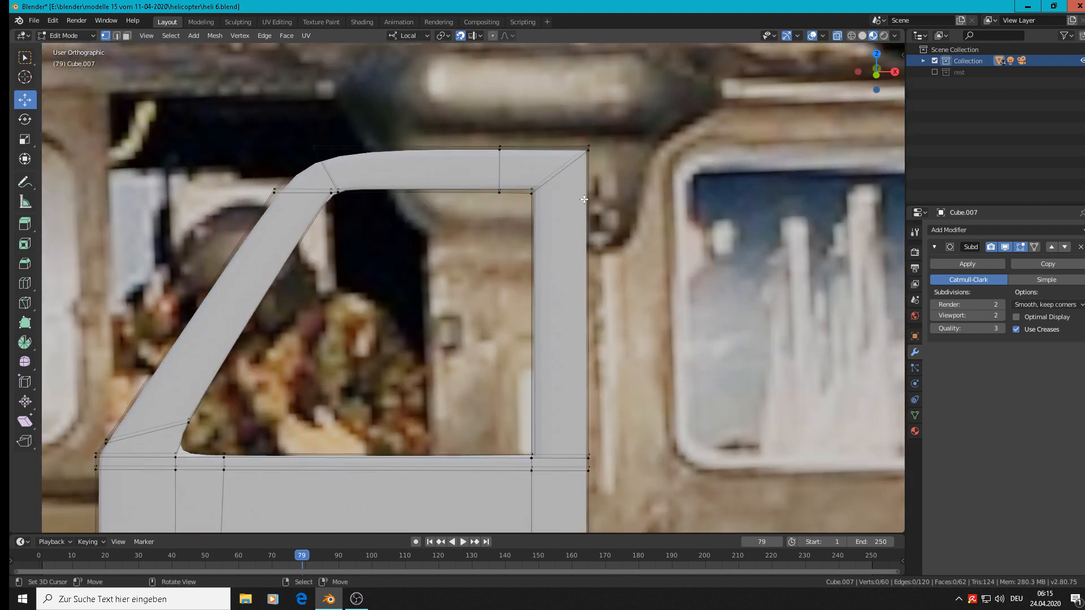
key("ctrl+r")
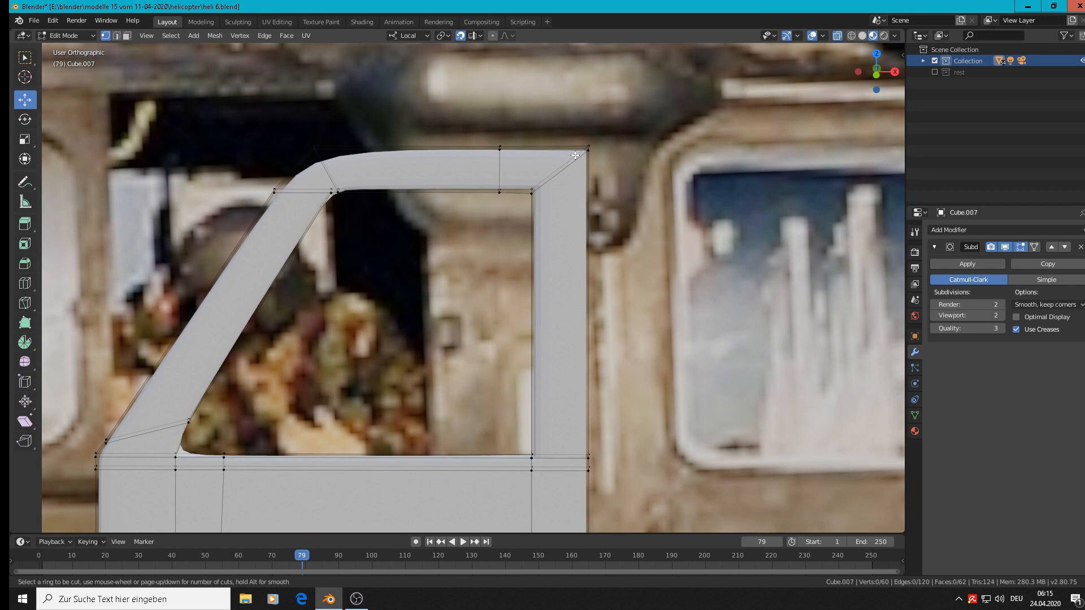
left_click(560, 476)
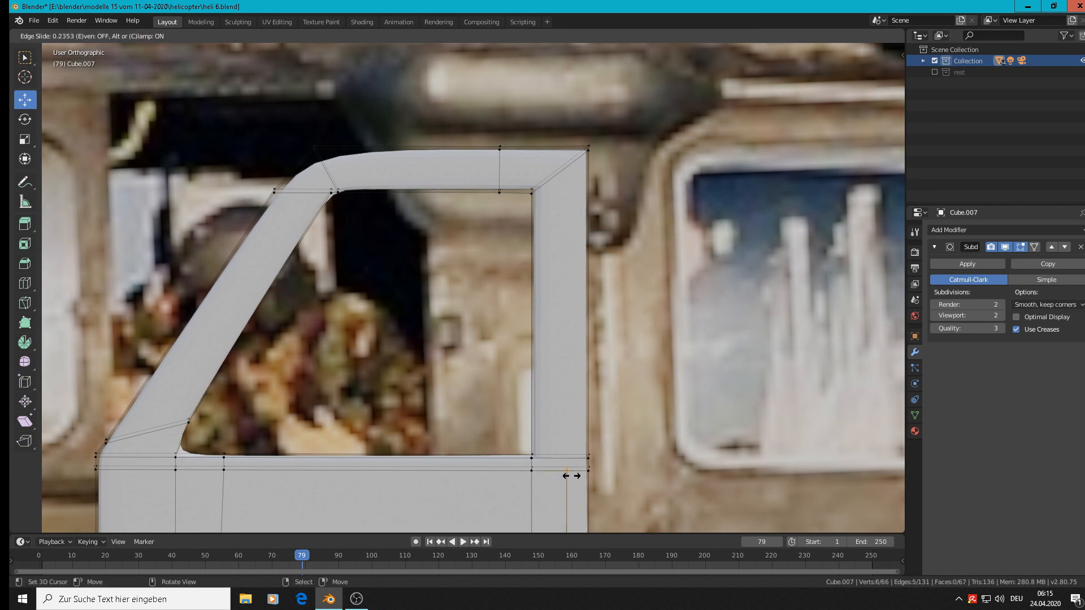
left_click(586, 476)
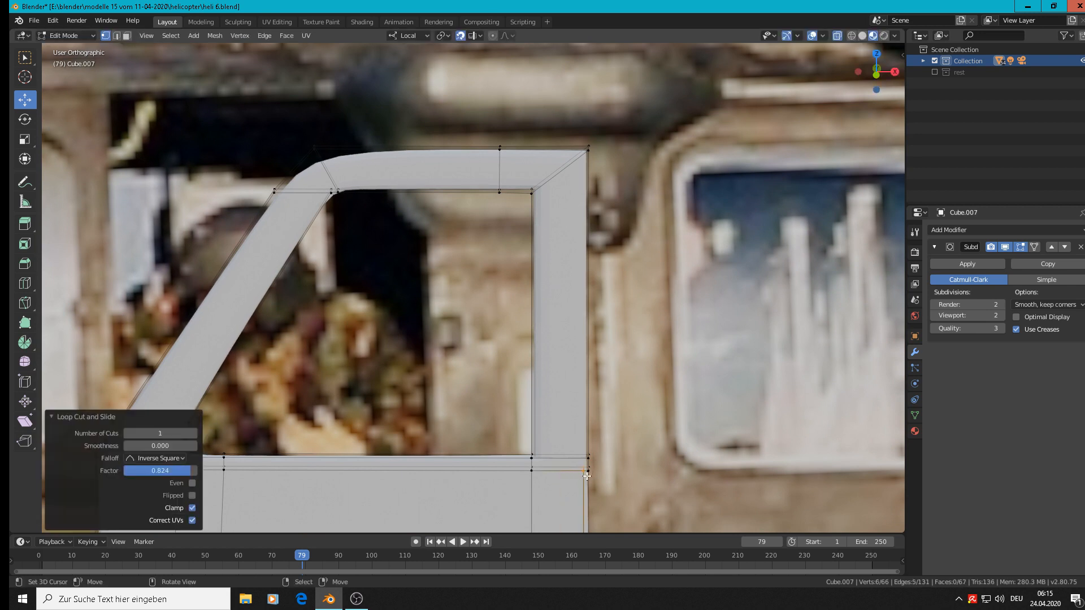
Step: Add a loop cut along the front pillar and roof frame near the door's outer contour, at a factor of about -0.65, and return to Object Mode
scroll(319, 178, "down", 4)
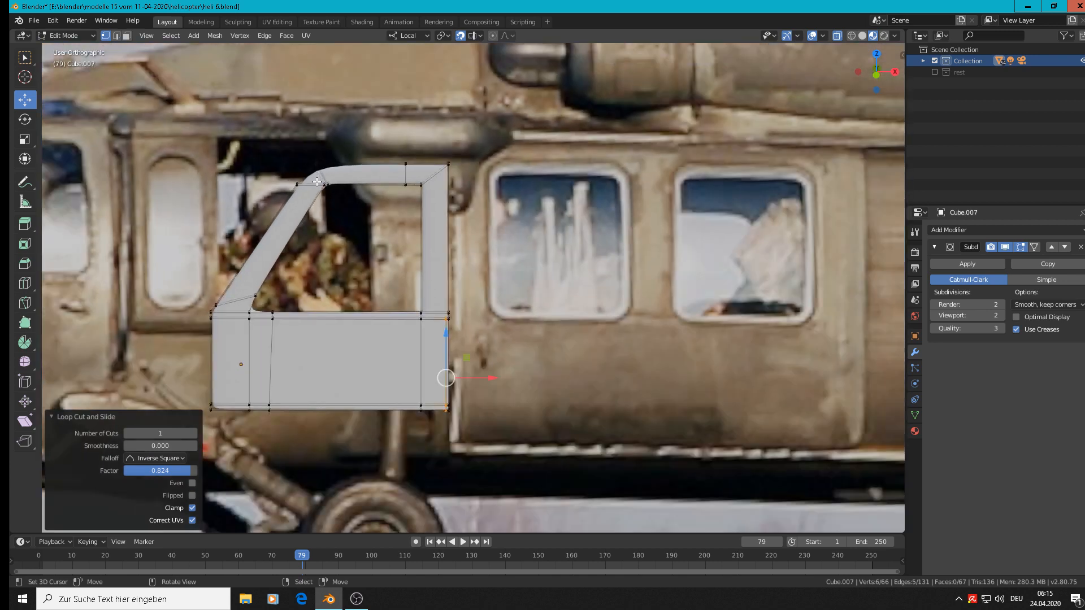
scroll(100, 208, "down", 2)
middle_click_drag(142, 195, 395, 214, "shift")
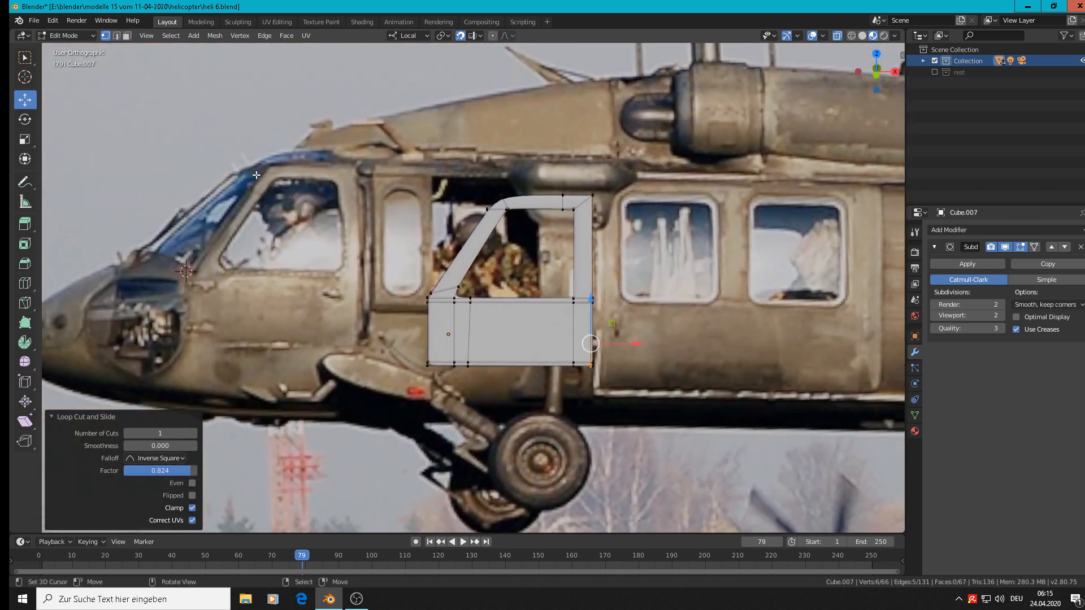
scroll(588, 224, "up", 4)
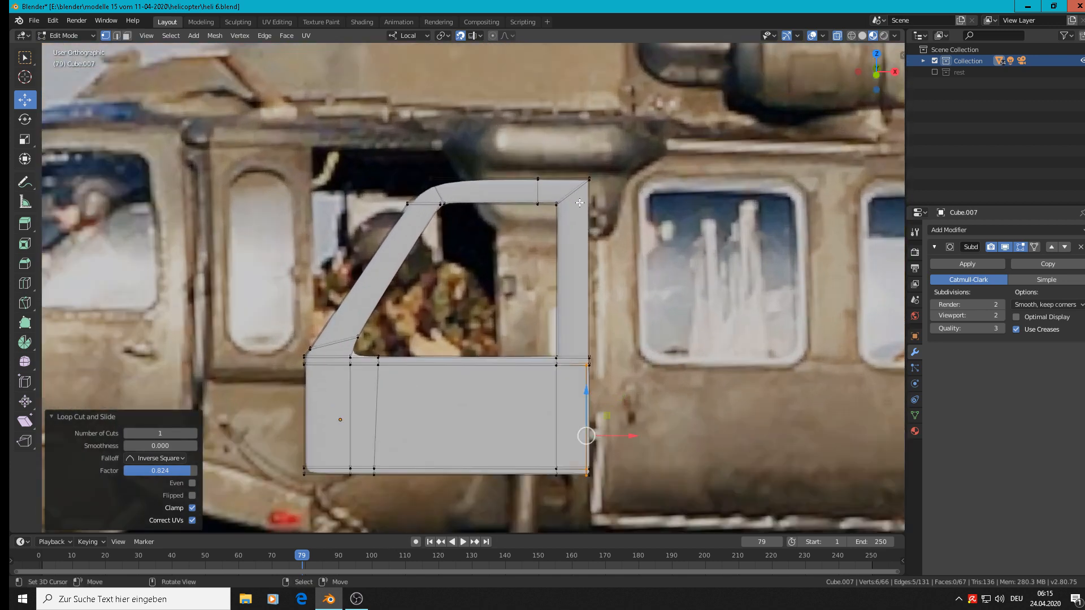
key("ctrl+r")
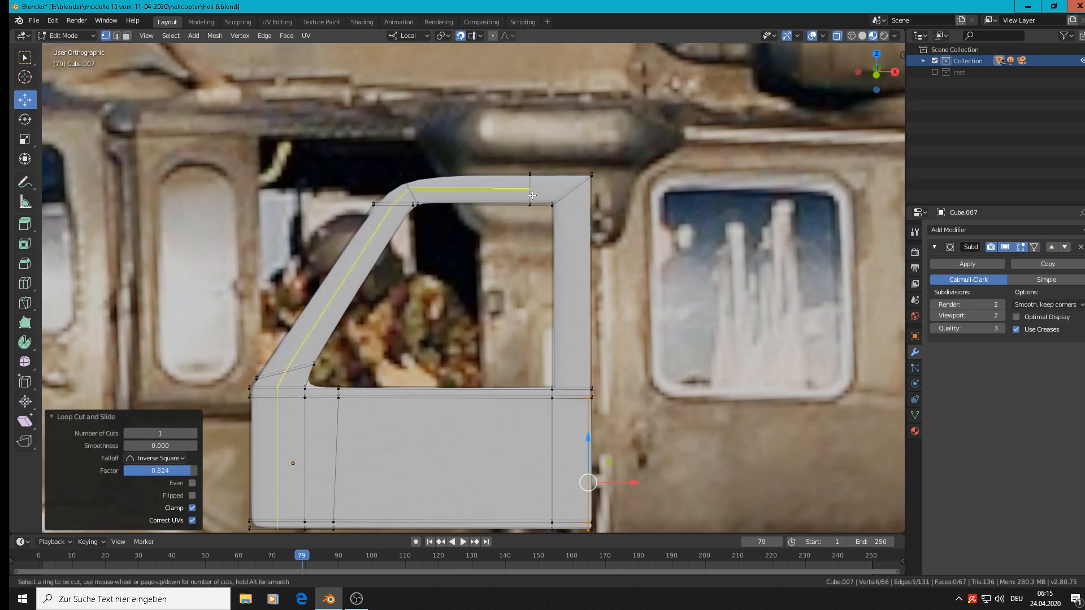
left_click(532, 195)
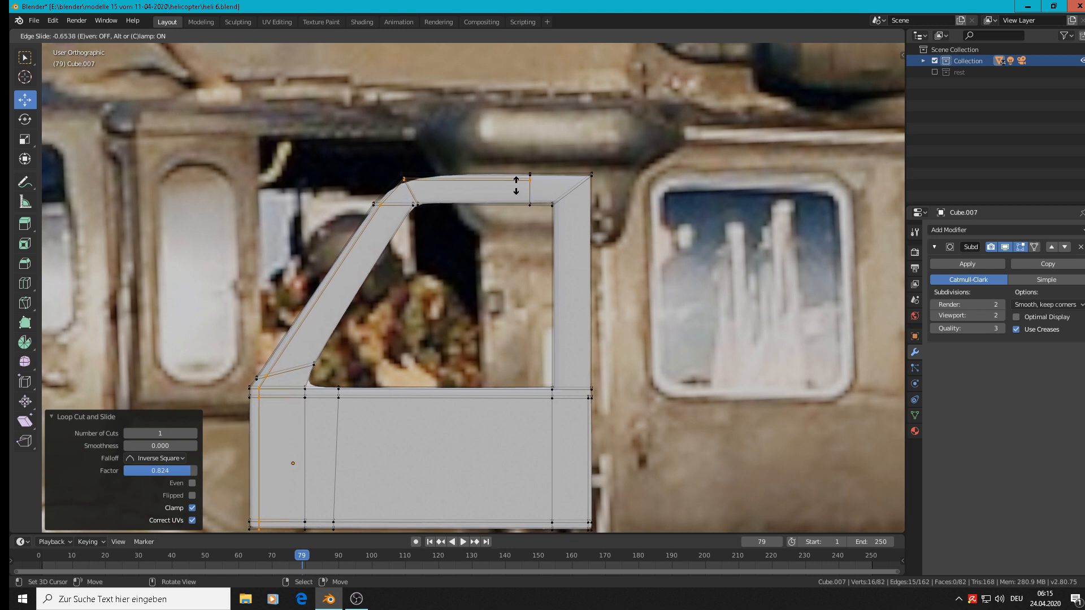
left_click(516, 185)
key("Tab")
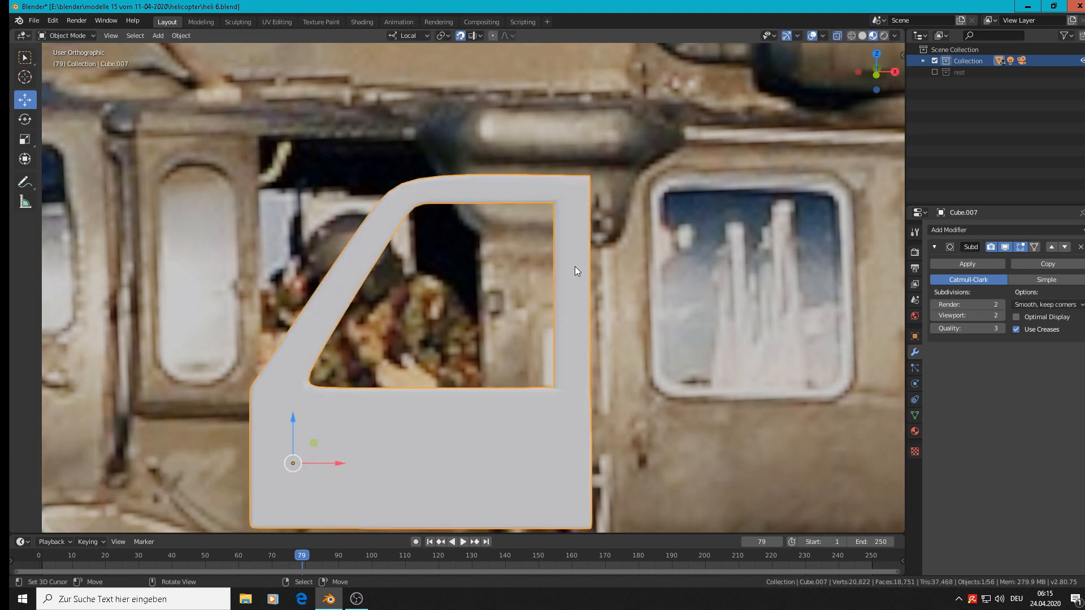
Step: Add two loop cuts through the door's thickness, near the outer face at a factor of -0.702 and near the inner face at 0.604
key("Tab")
middle_click_drag(593, 264, 644, 119)
scroll(456, 280, "up", 3)
scroll(619, 162, "up", 1)
middle_click_drag(620, 161, 573, 170)
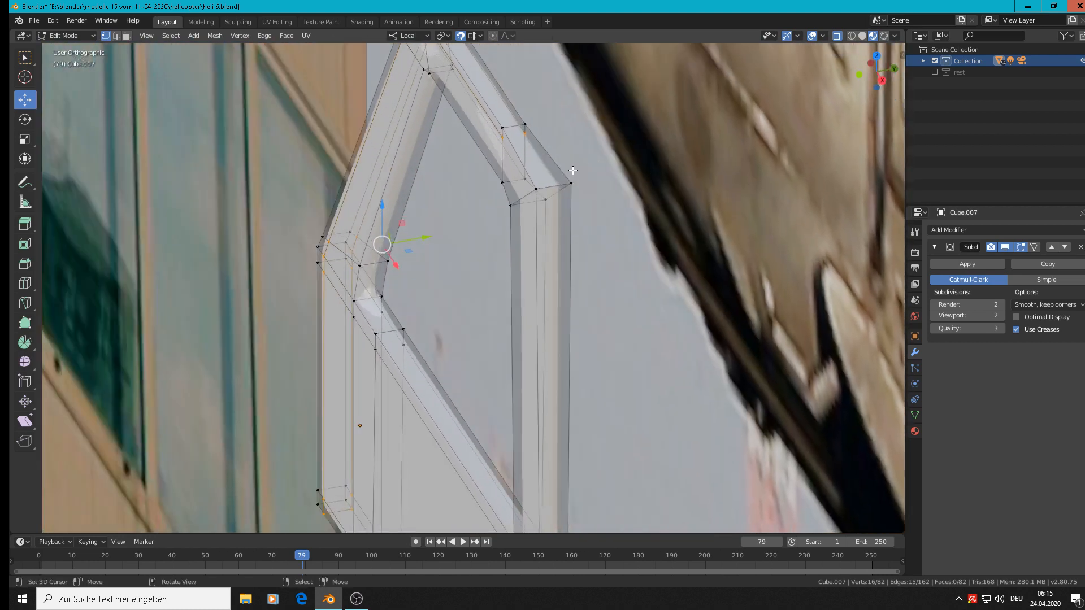
key("ctrl+r")
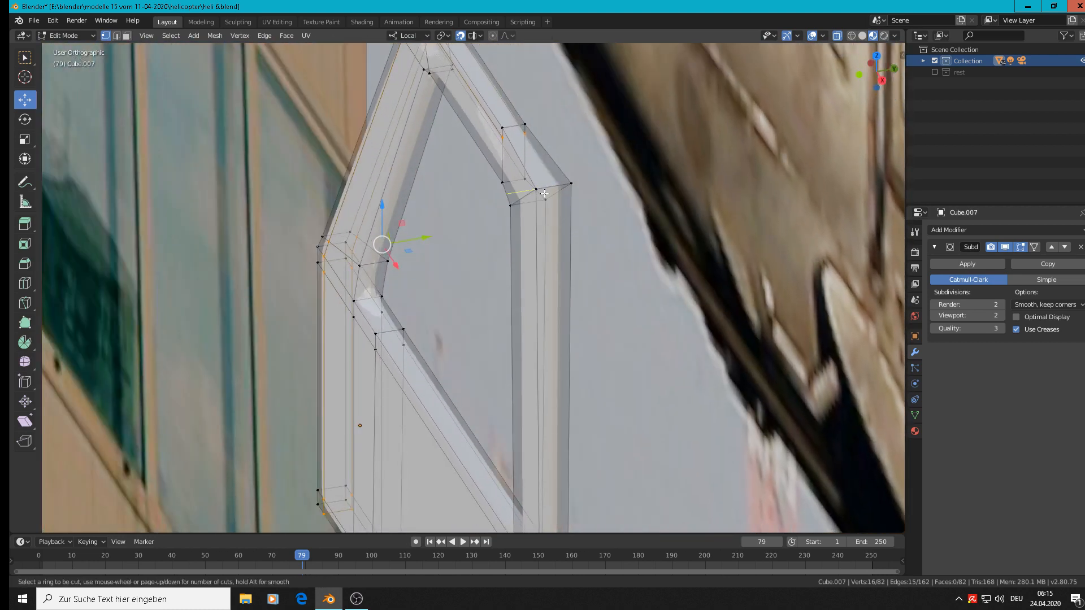
left_click(503, 126)
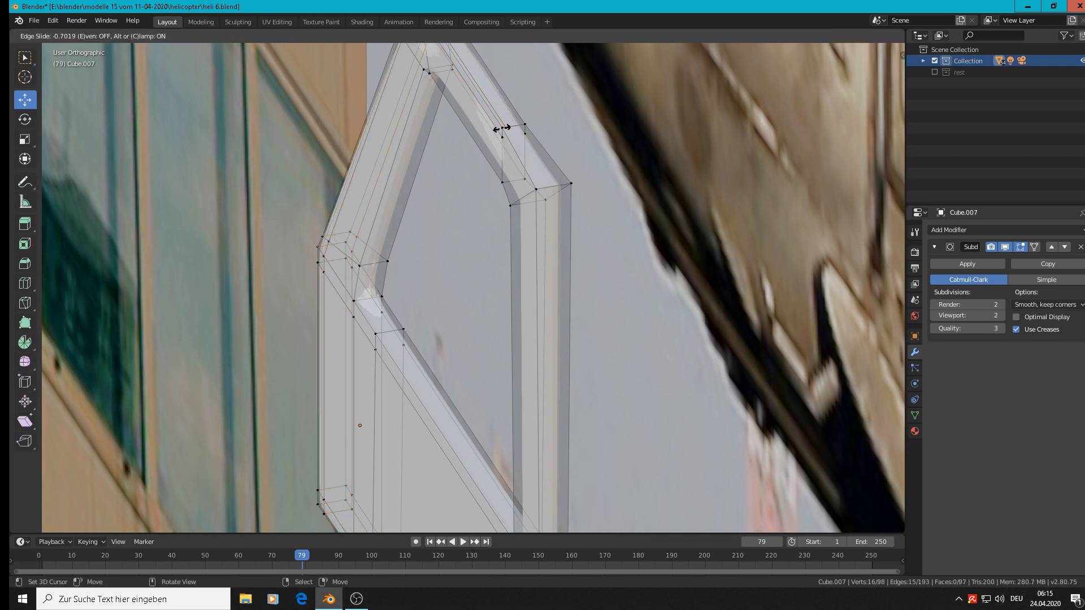
left_click(502, 126)
key("ctrl+r")
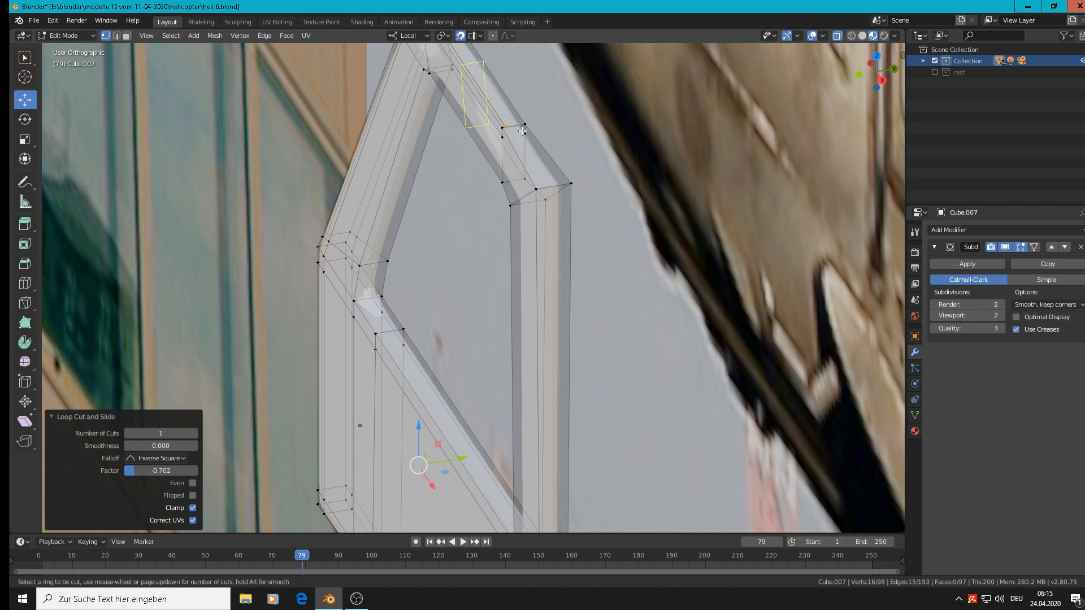
left_click(522, 131)
left_click(527, 124)
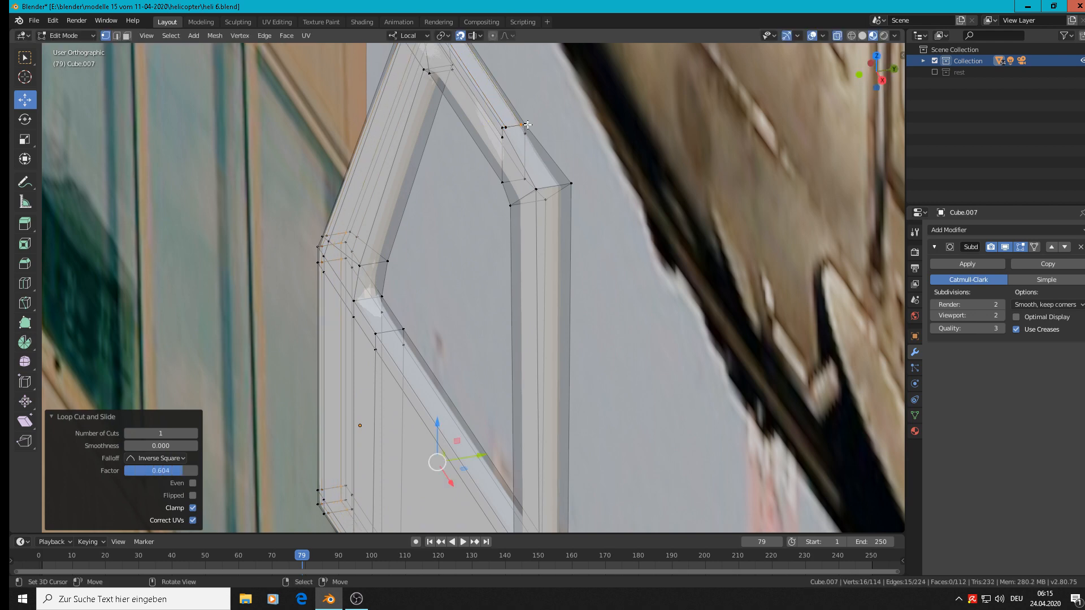
Step: Examine the new loop cuts along the door's rear edge and beside the window sill from several angles
scroll(540, 205, "down", 3)
middle_click_drag(577, 218, 630, 214)
scroll(648, 202, "down", 2)
middle_click_drag(581, 155, 454, 212, "shift")
scroll(454, 213, "up", 4)
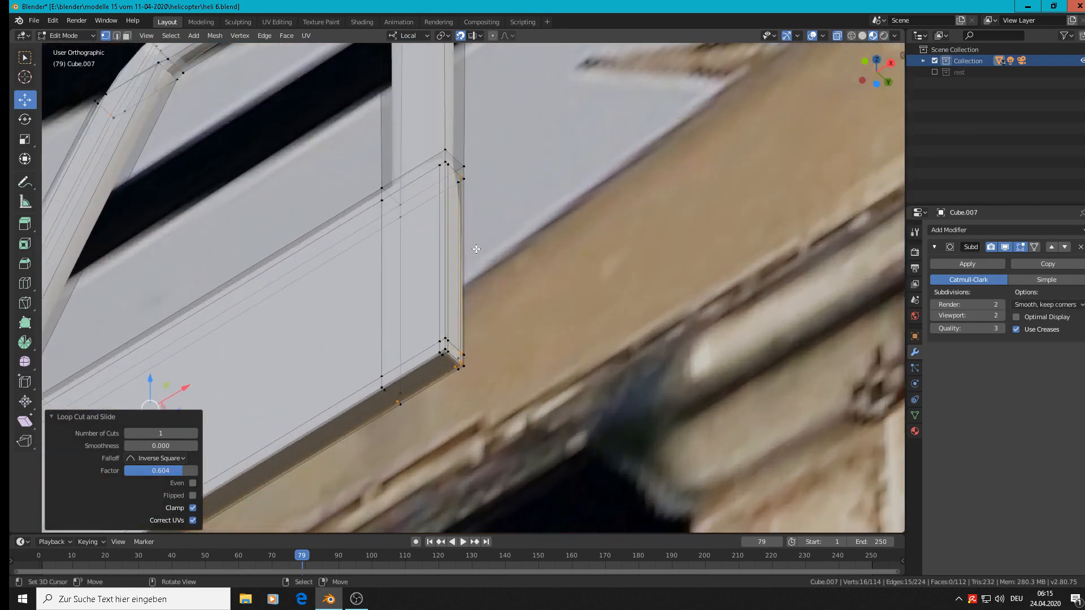
middle_click_drag(462, 159, 425, 249)
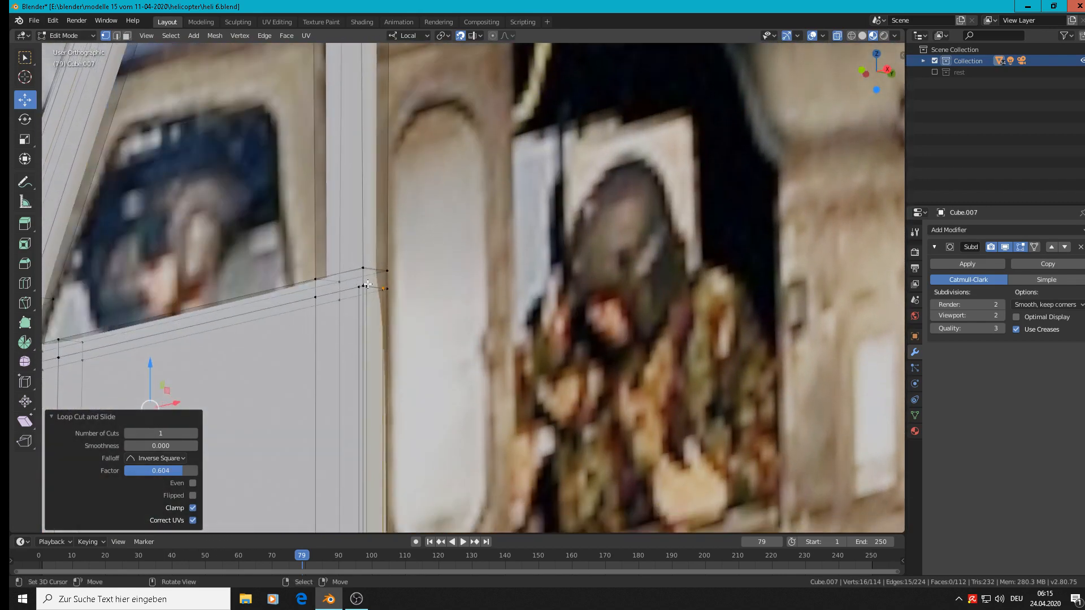
scroll(391, 278, "down", 6)
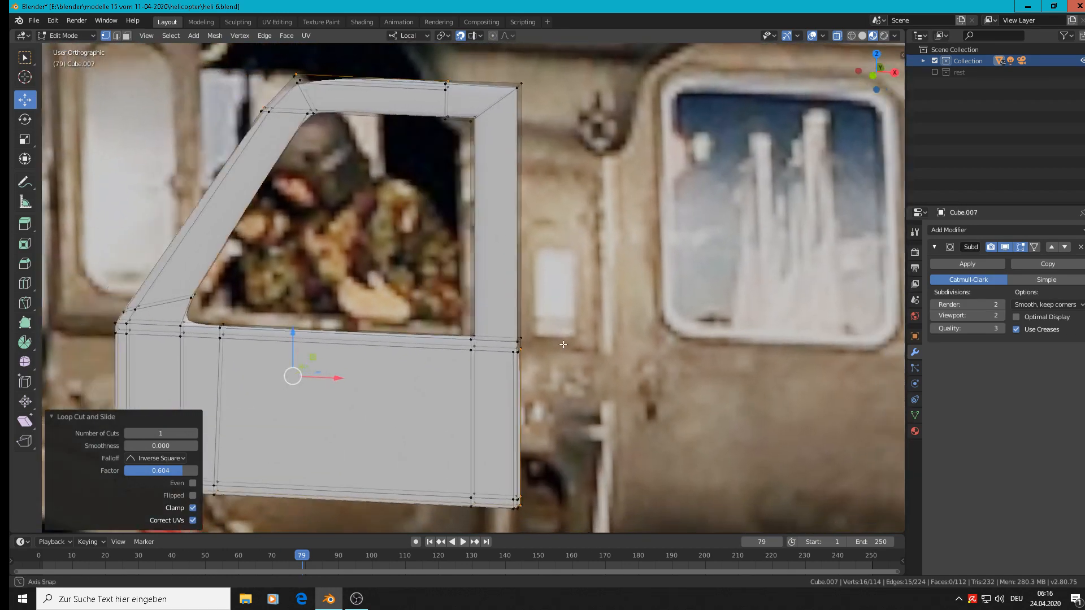
middle_click_drag(563, 345, 622, 334)
scroll(486, 320, "up", 3)
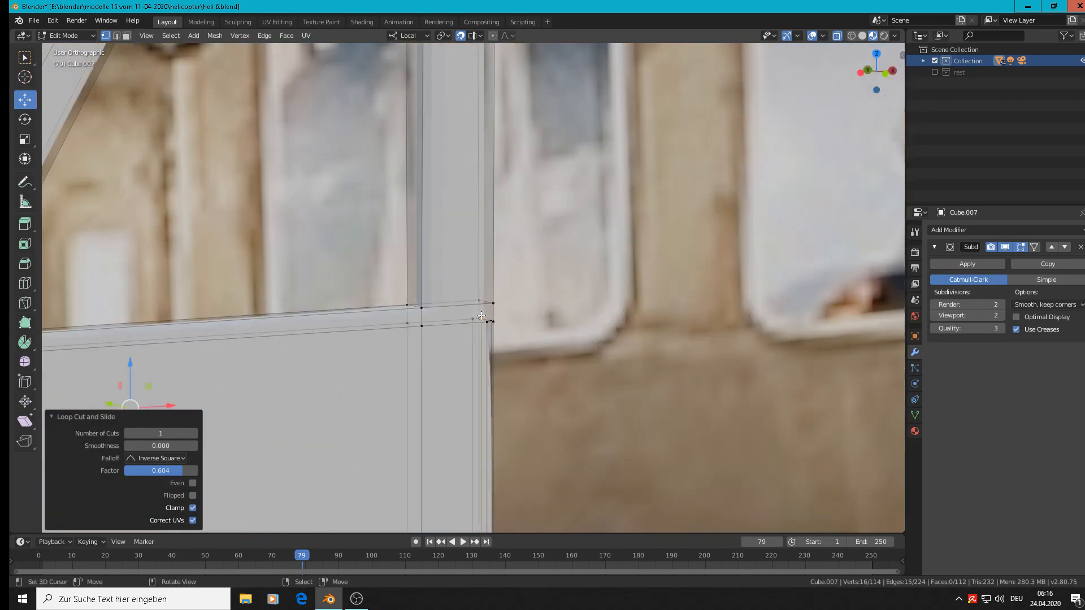
Step: Try to move the outer-face vertex at the window's lower rear corner
left_click(428, 309)
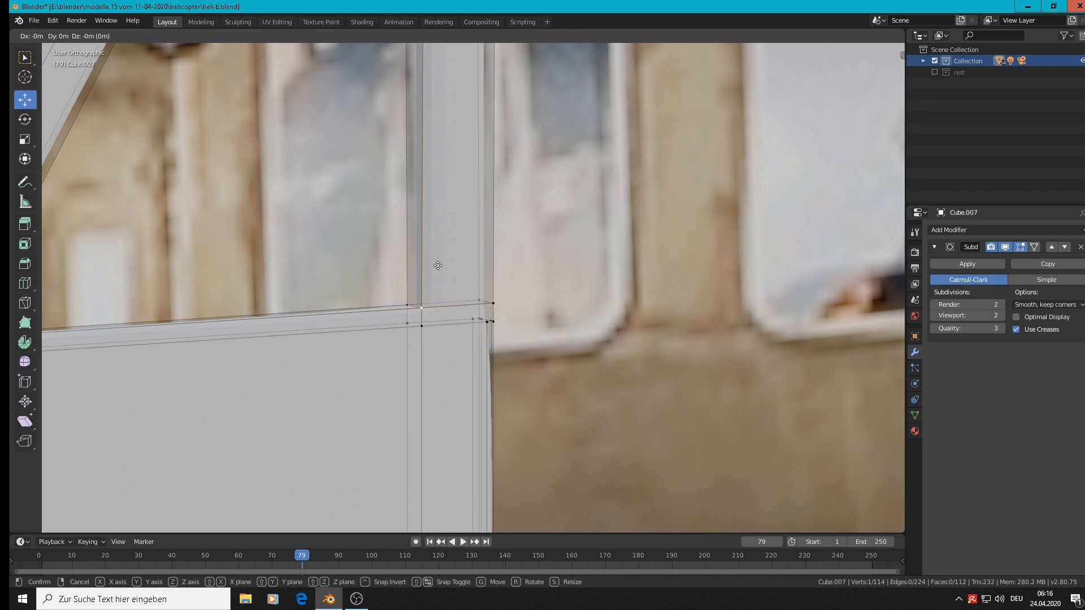
left_click_drag(445, 305, 425, 296)
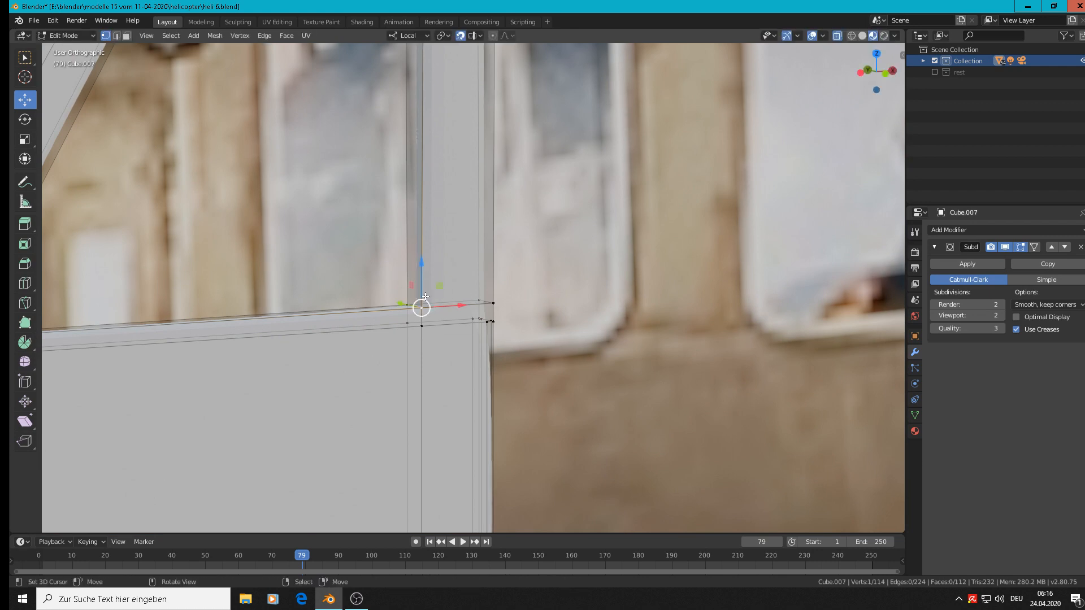
key("alt+a")
scroll(425, 299, "down", 4)
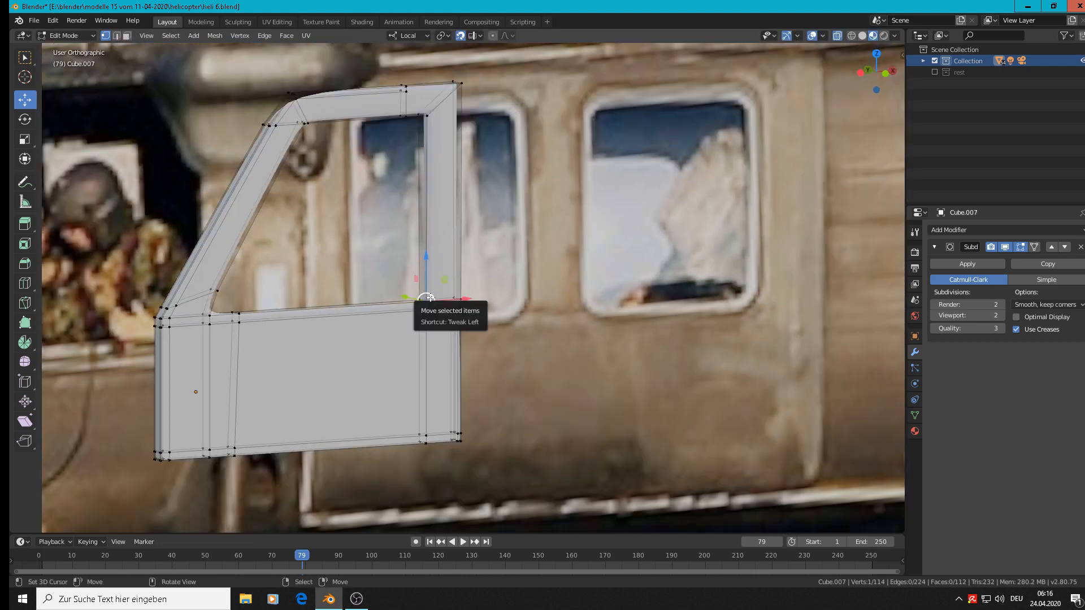
scroll(427, 298, "up", 8)
key("g")
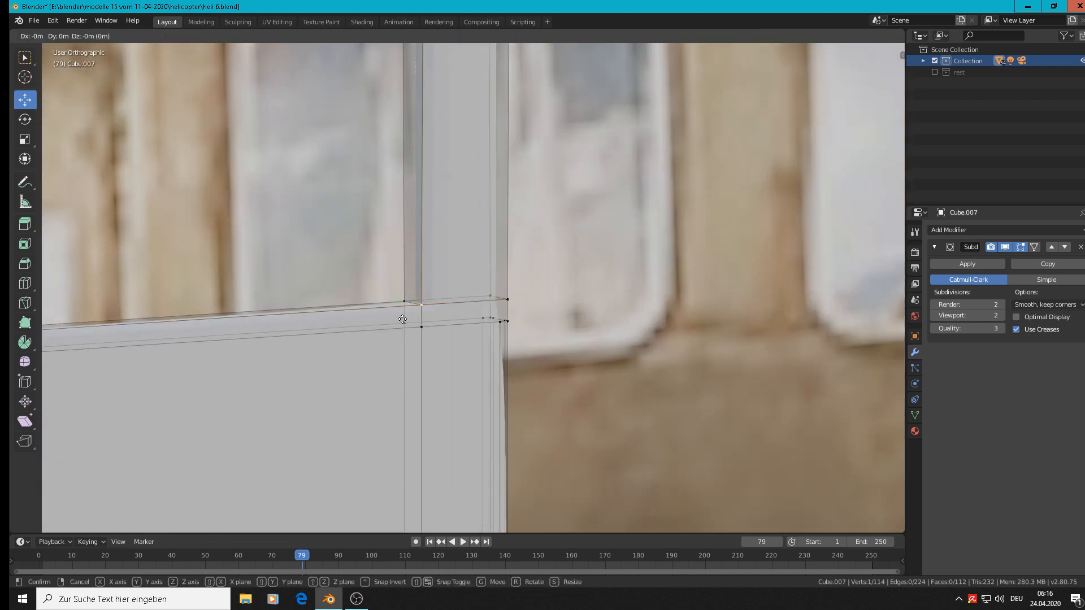
left_click_drag(403, 320, 425, 304)
Step: Try to move the inner-face vertices at the window's lower rear corner and at the door's rear edge beside it
left_click(406, 283)
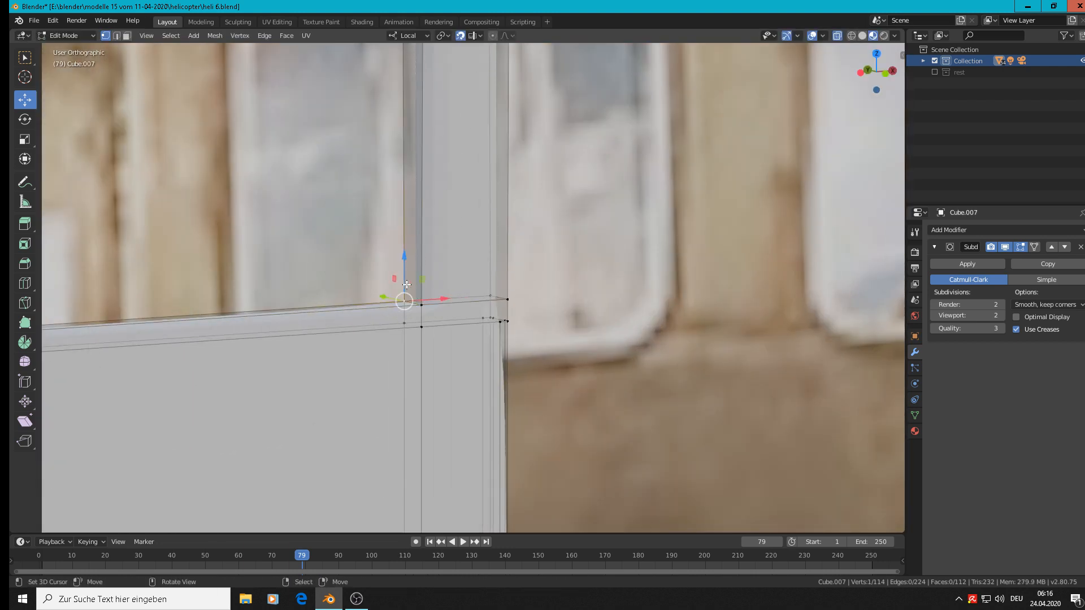
key("g")
left_click(398, 283)
left_click(502, 293)
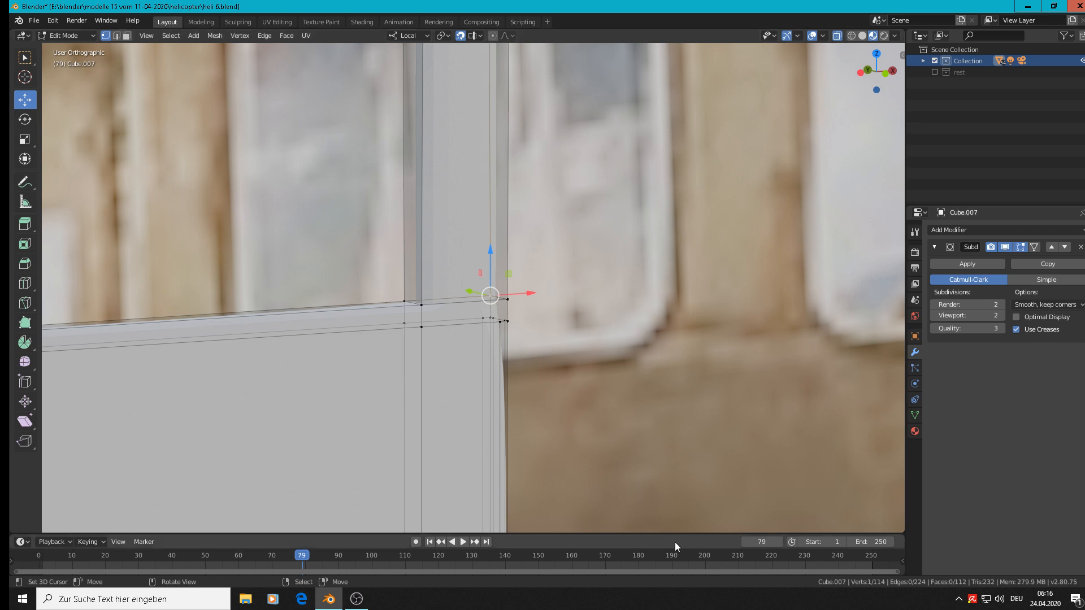
key("g")
left_click(531, 302)
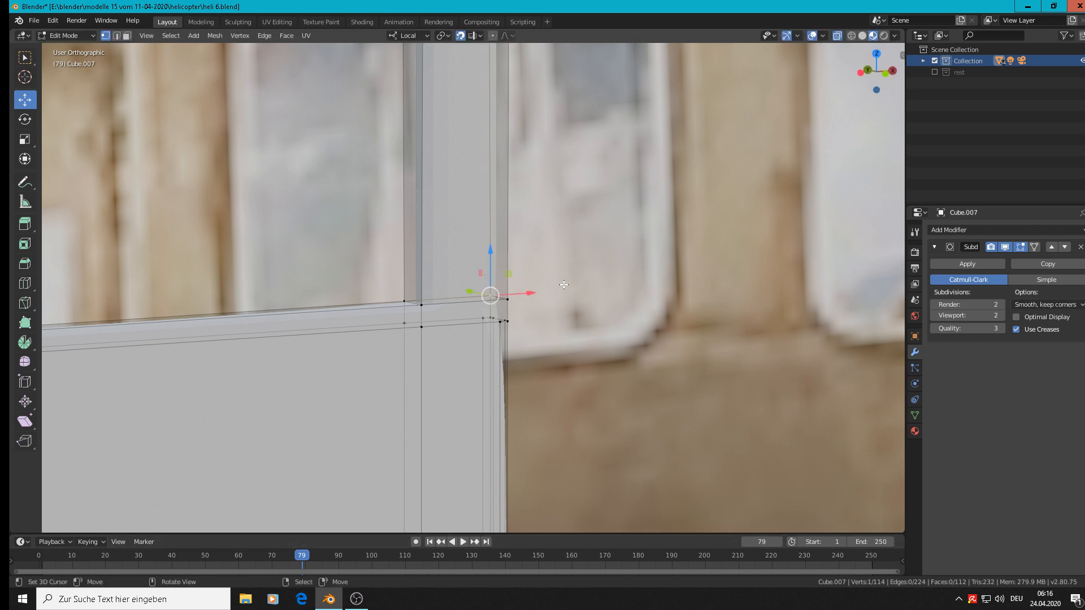
Step: Try to move the vertices at the window's upper rear corner and just forward of it, and return to Object Mode
scroll(402, 302, "up", 5)
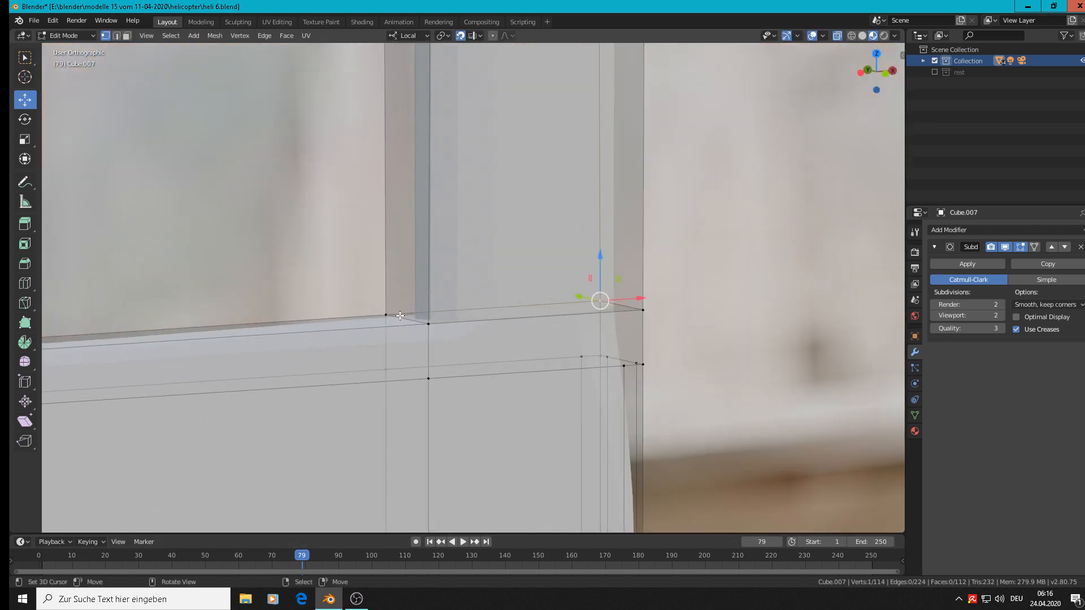
scroll(399, 316, "down", 6)
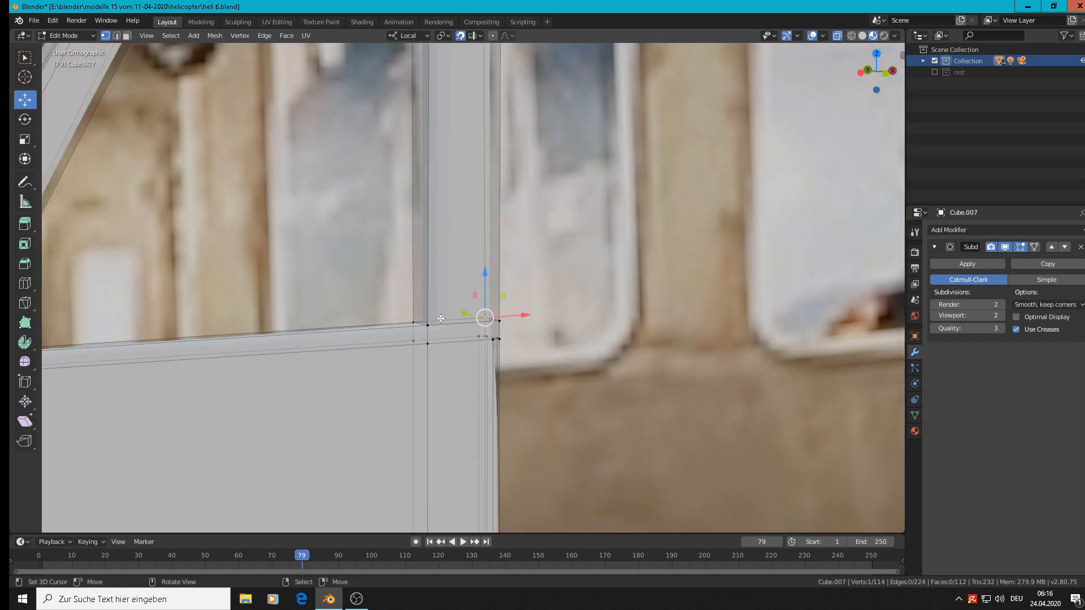
scroll(332, 483, "down", 2)
scroll(302, 428, "up", 3)
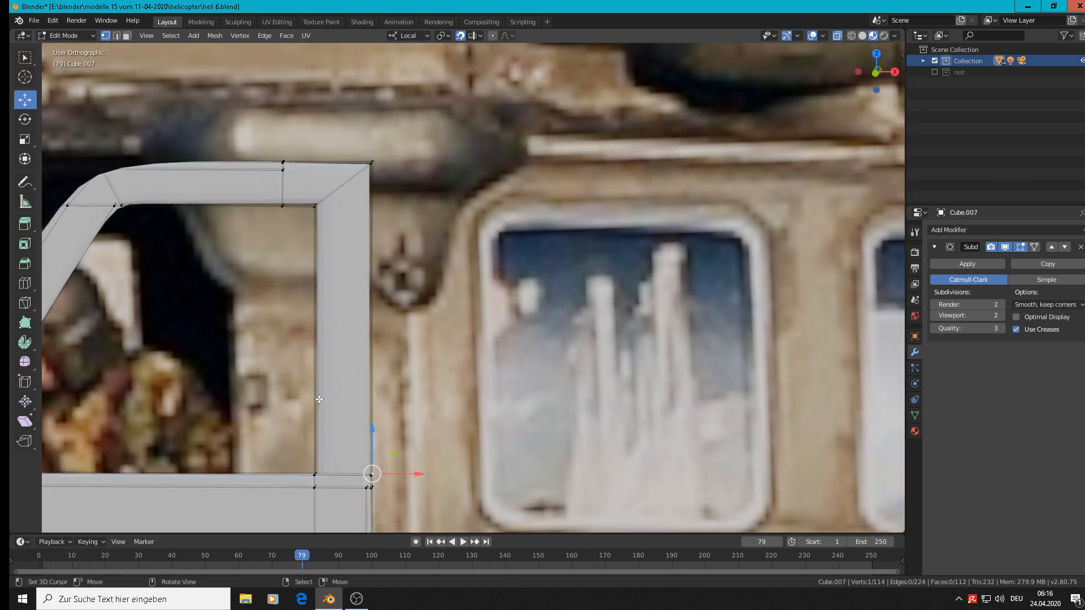
left_click(314, 205)
key("g")
left_click(299, 214)
left_click(283, 205)
key("g")
left_click(272, 257)
scroll(535, 320, "down", 3)
key("Tab")
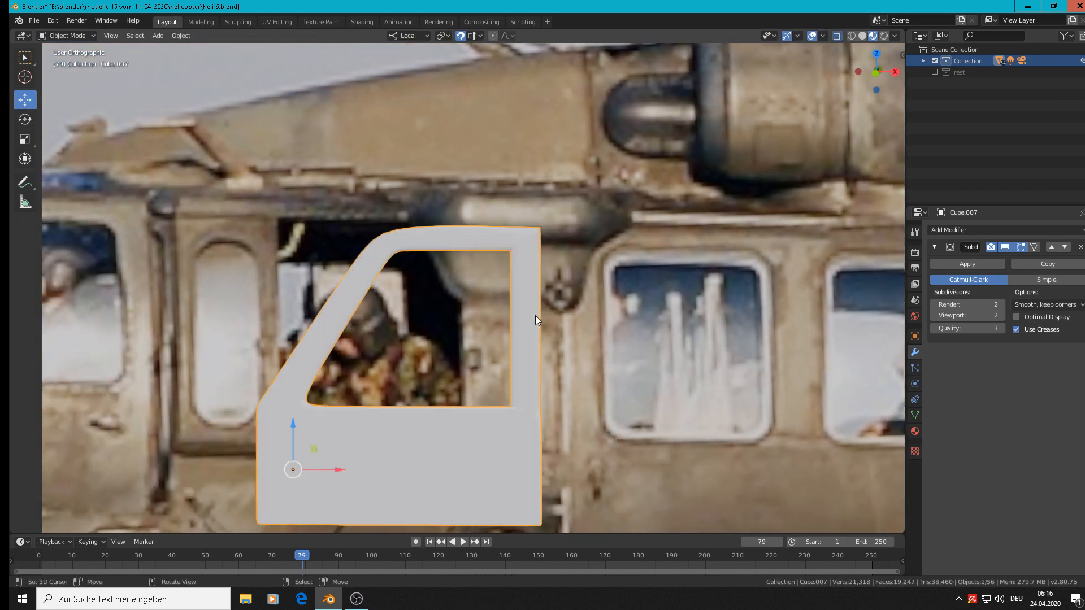
Step: Save the project file and return the door to Edit Mode
scroll(535, 317, "down", 3)
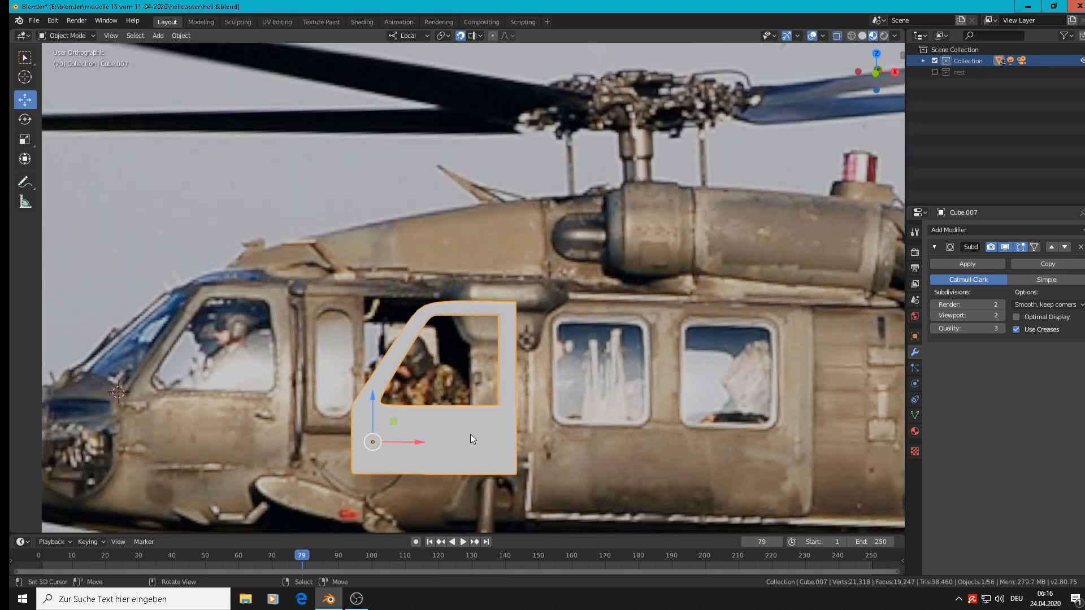
left_click(34, 21)
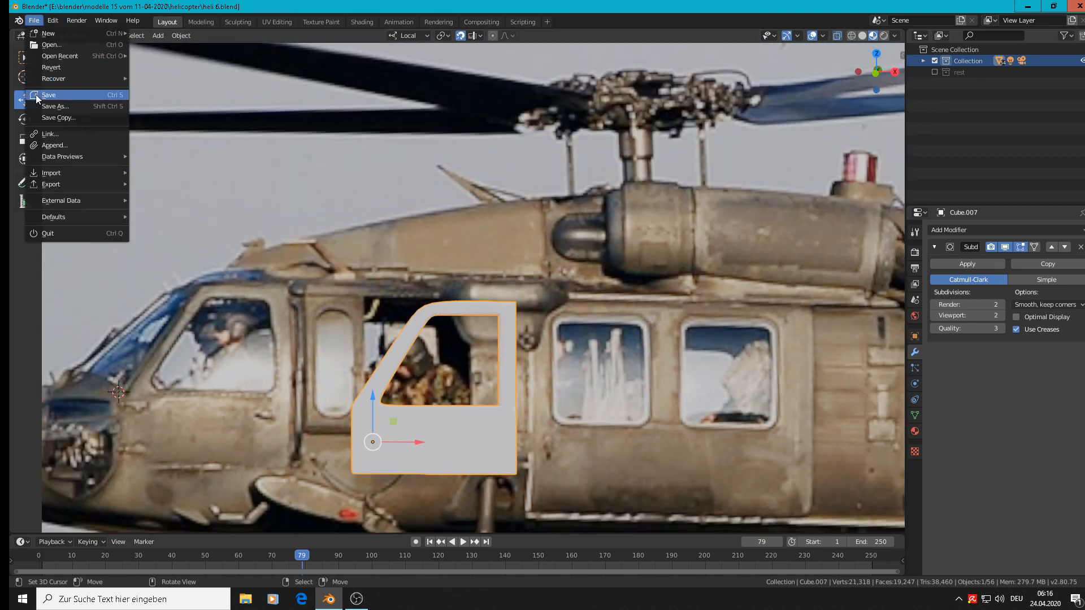
left_click(36, 96)
scroll(439, 388, "up", 4)
key("Tab")
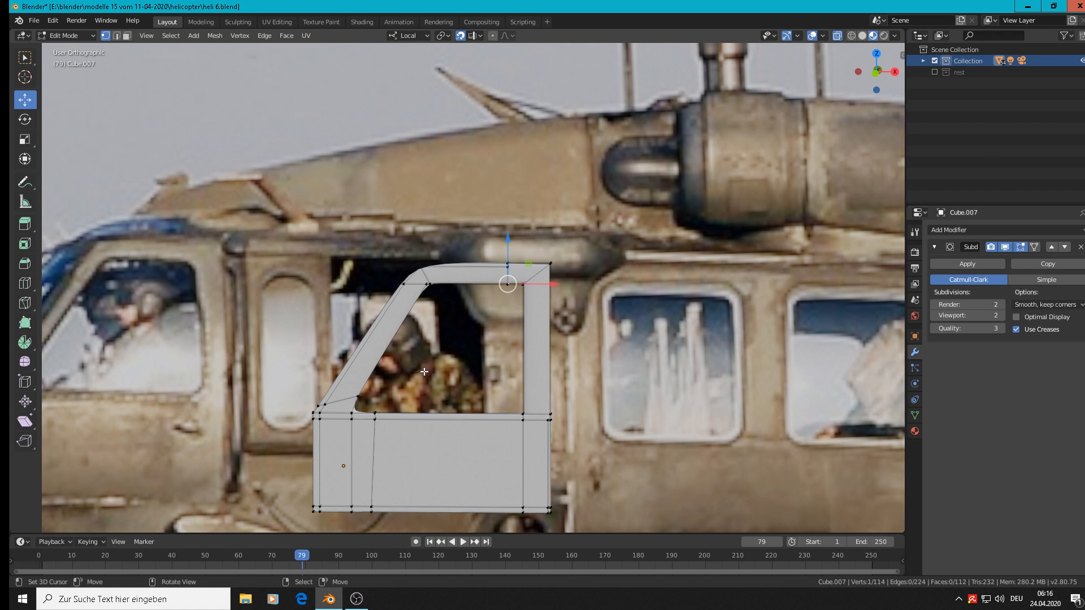
middle_click_drag(483, 345, 561, 298, "shift")
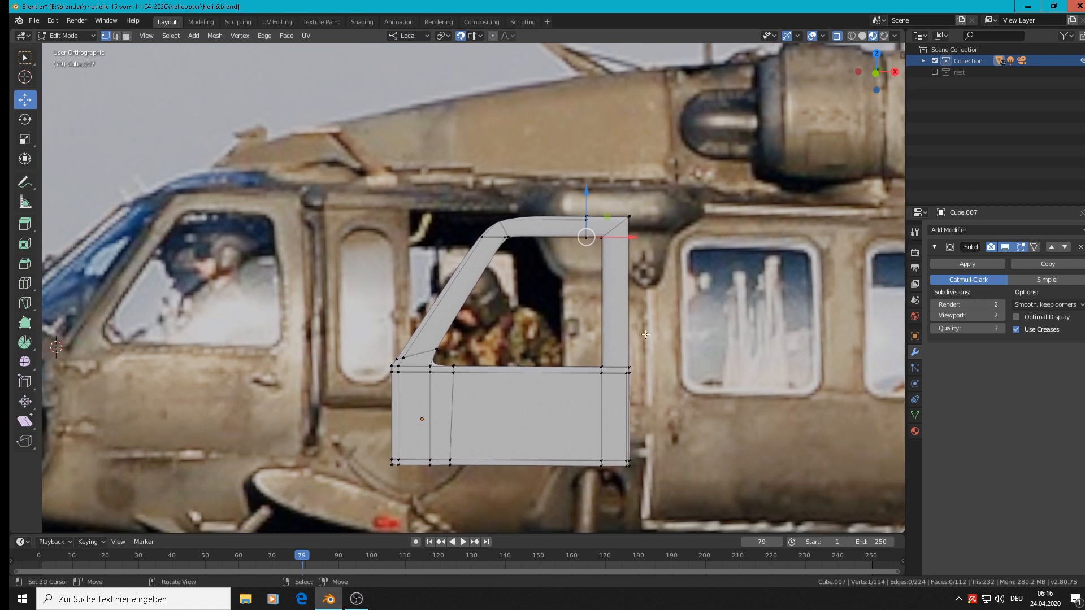
Step: Leave the door's Edit Mode, add a new cube at the 3D cursor in the window opening and scale it to -0.021
key("Tab")
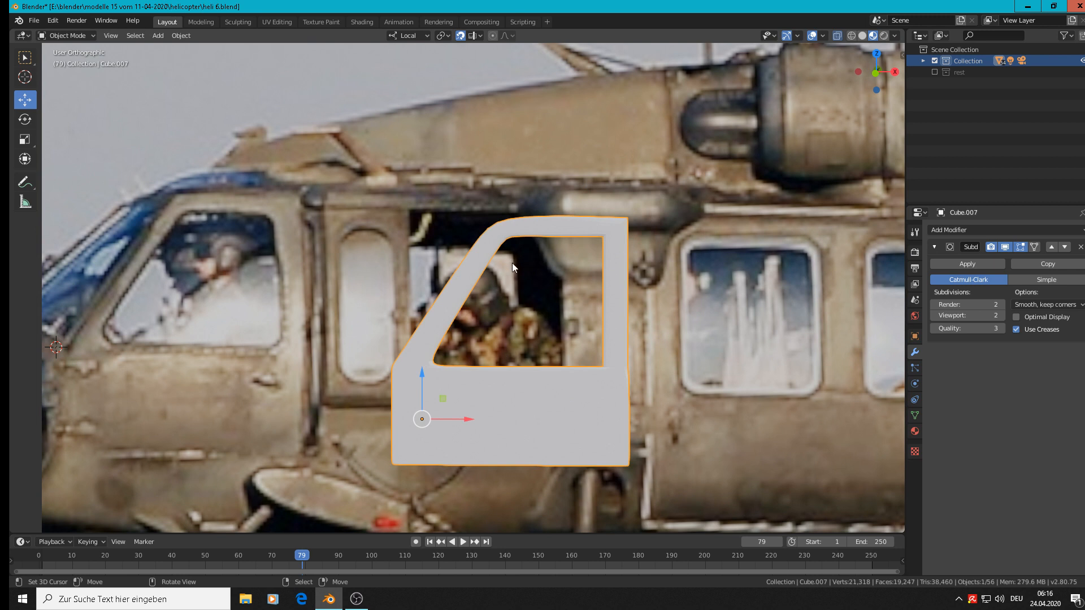
left_click(161, 35)
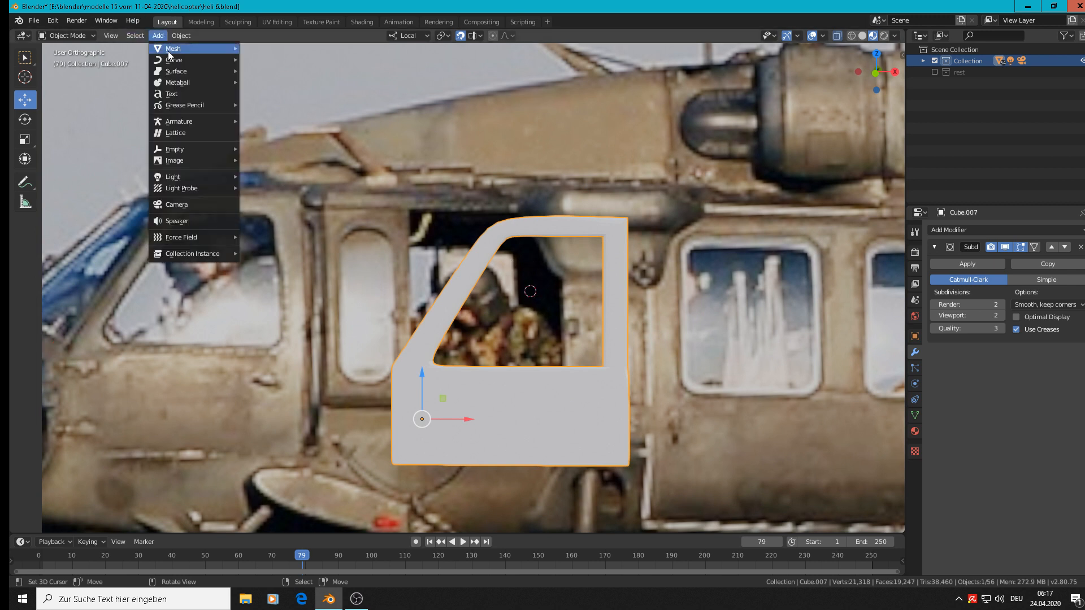
mouse_move(168, 50)
left_click(264, 58)
key("s")
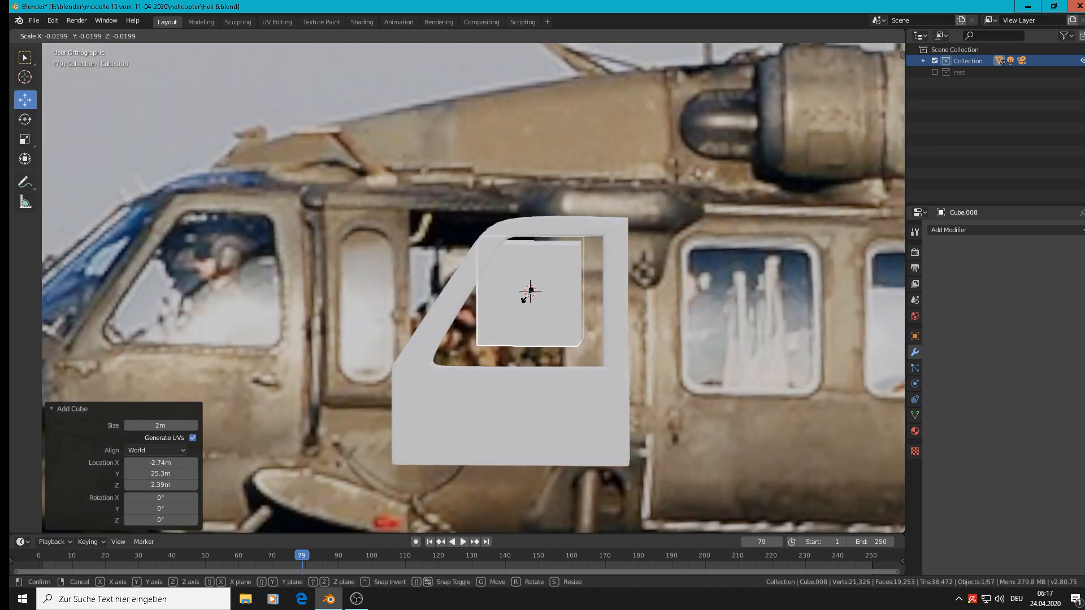
left_click(531, 299)
Step: Try to move the small cube along the Y axis toward the door
key("KP_1")
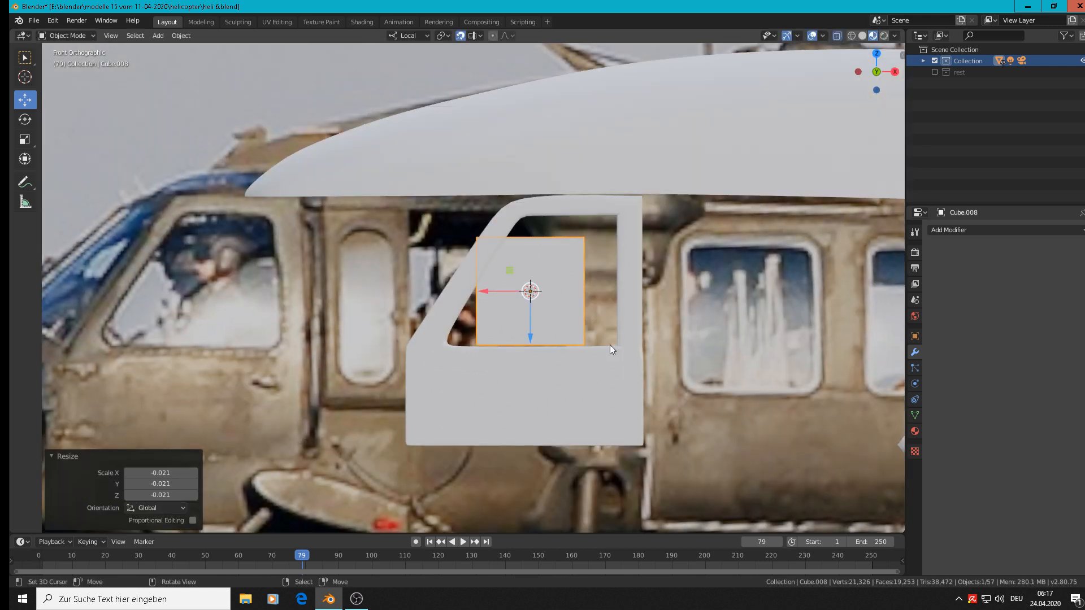
mouse_move(609, 345)
middle_mouse_down()
mouse_move(701, 402)
mouse_move(612, 361)
middle_mouse_up()
key("g")
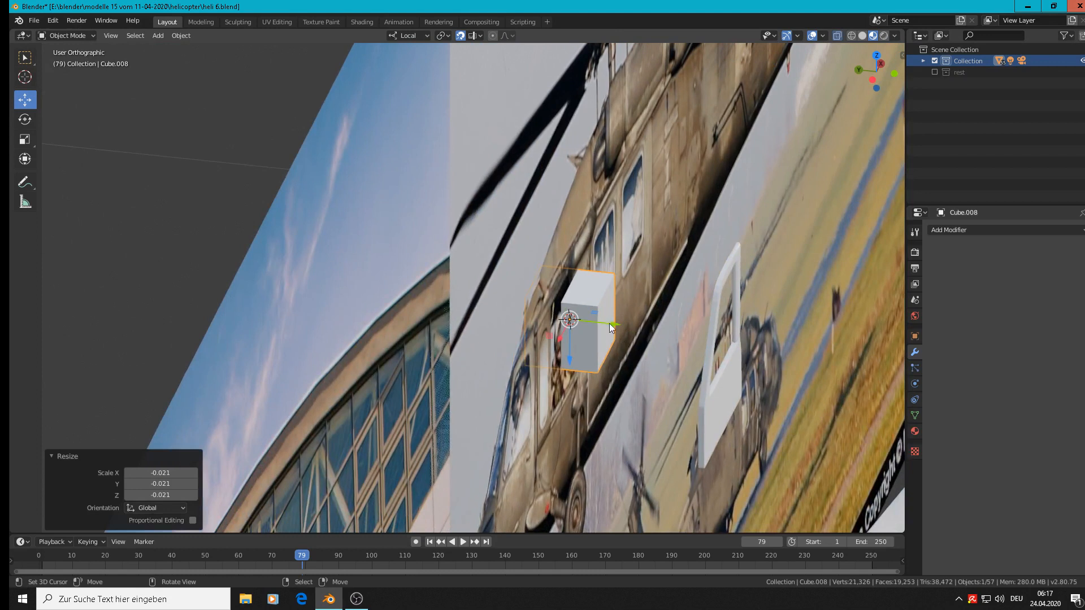
key("y")
key("y")
left_click_drag(685, 337, 603, 462)
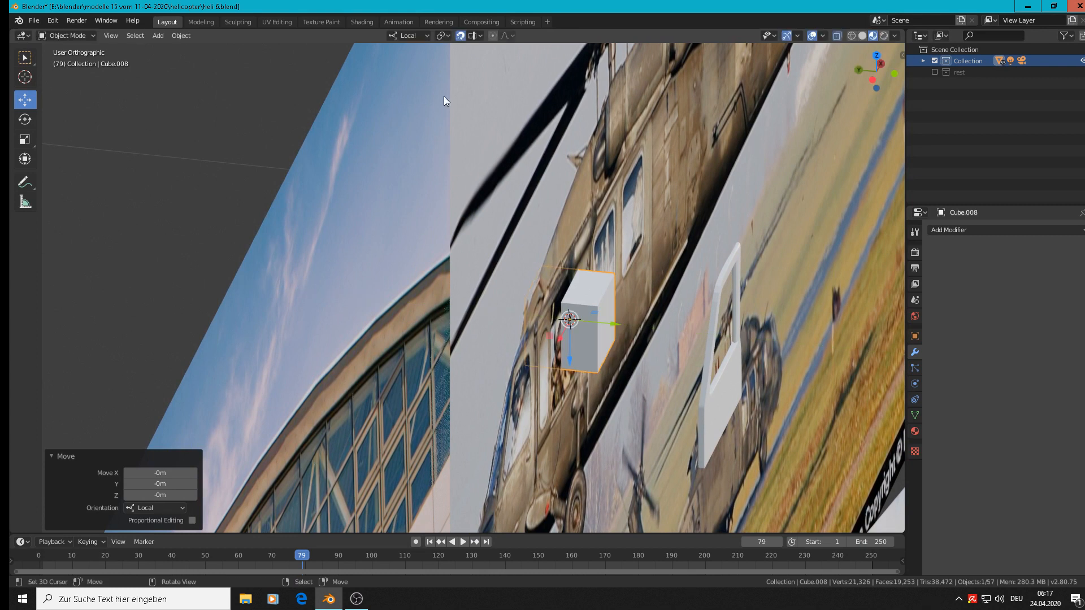
Step: Set the transform orientation to Global, turn snapping off and move the cube along Y into the door's plane
left_click(404, 36)
left_click(373, 70)
left_click_drag(531, 317, 581, 314)
left_click_drag(524, 315, 680, 346)
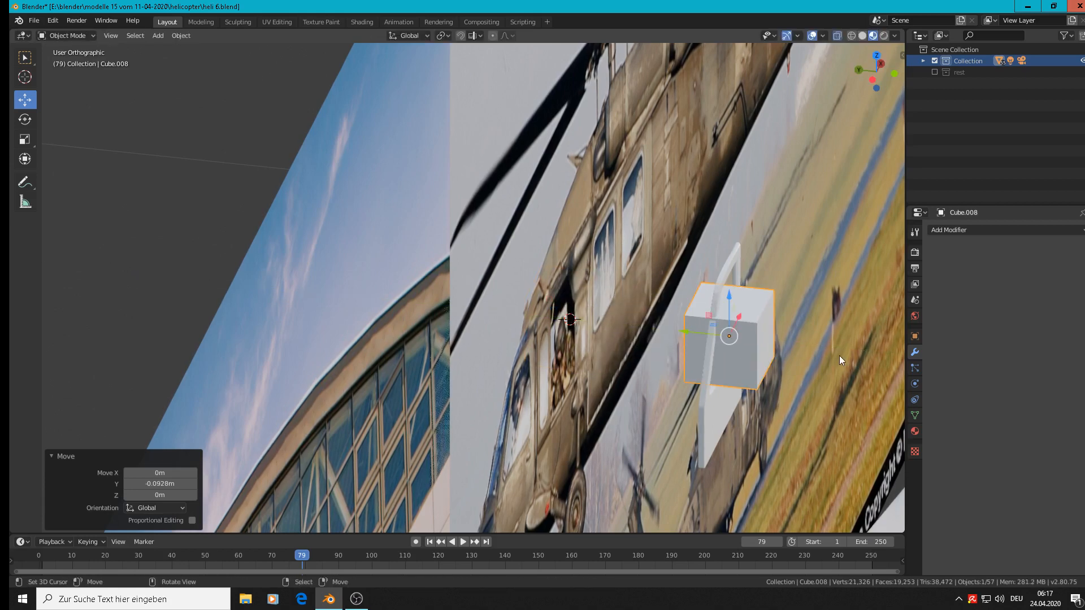
Step: Flatten the cube into a thin pane by scaling it along global Y to about 0.041
scroll(838, 355, "up", 4)
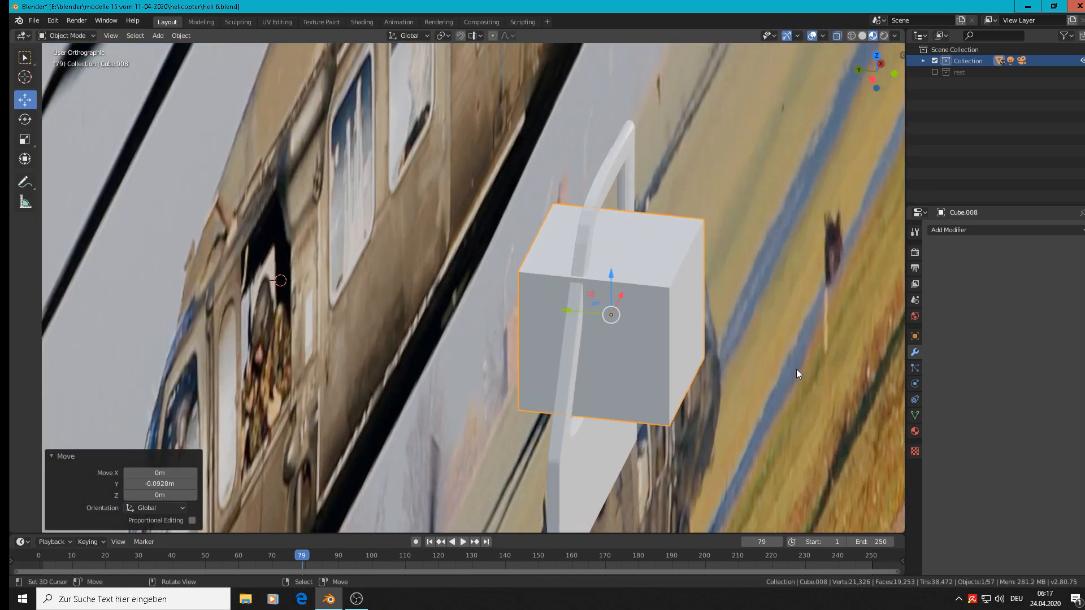
key("s")
key("y")
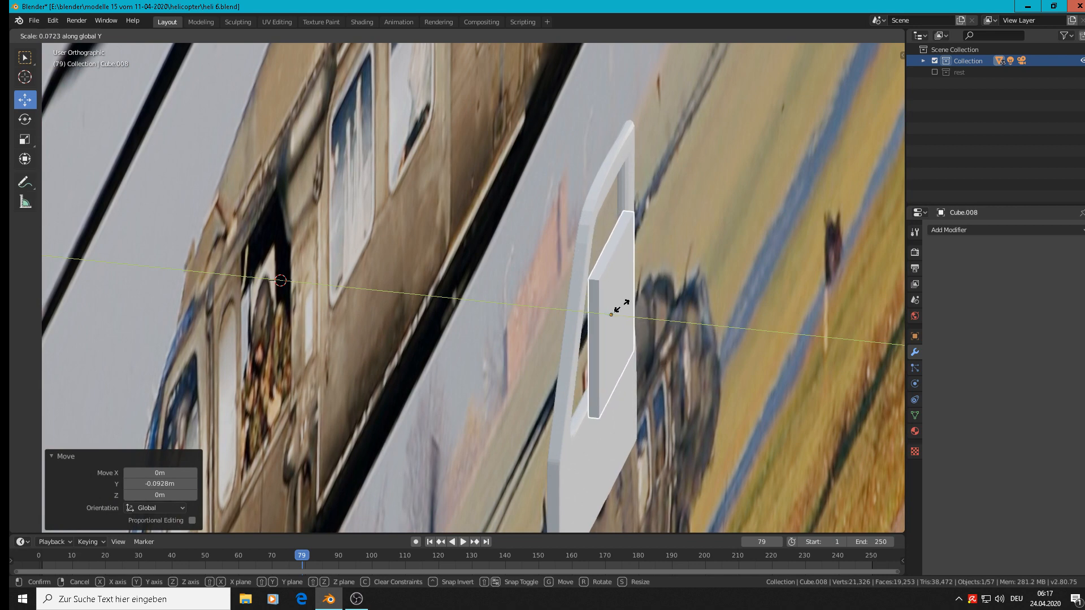
left_click(618, 313)
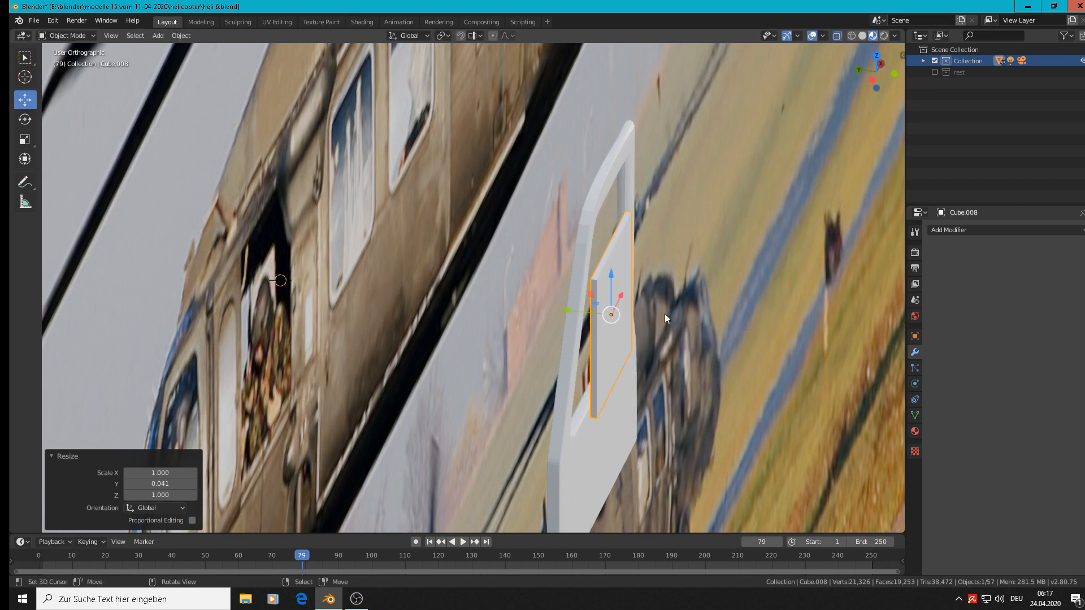
Step: Move the pane along X in front view until its rear edge meets the rear edge of the window opening
key("KP_1")
key("g")
key("x")
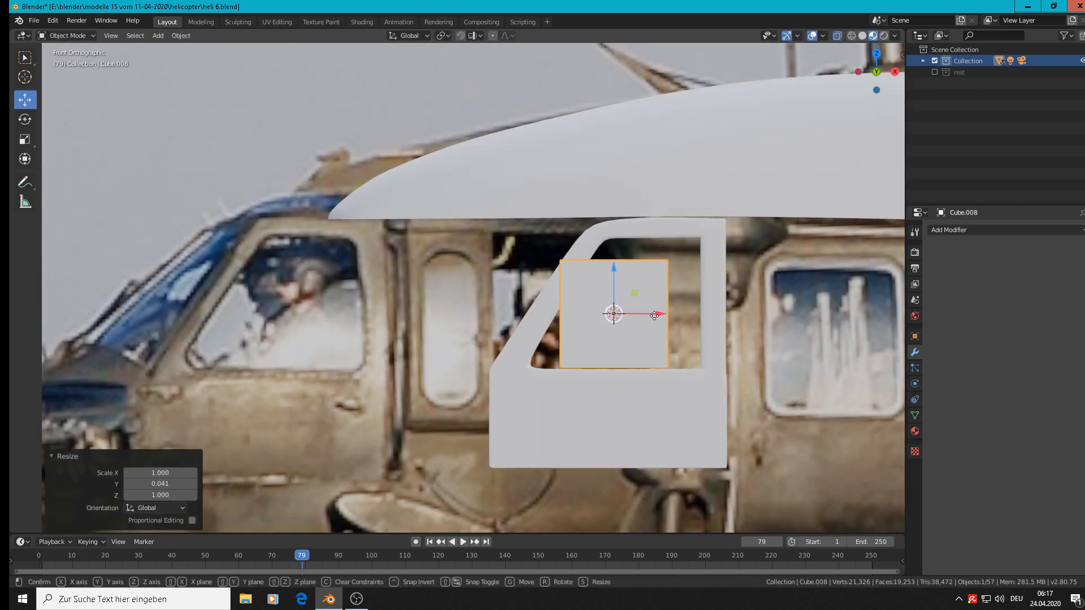
left_click(685, 303)
scroll(685, 303, "up", 2)
Step: Raise the pane's upper rear vertices about 0.0108 m along Z in Edit Mode, past the window's upper edge
key("Tab")
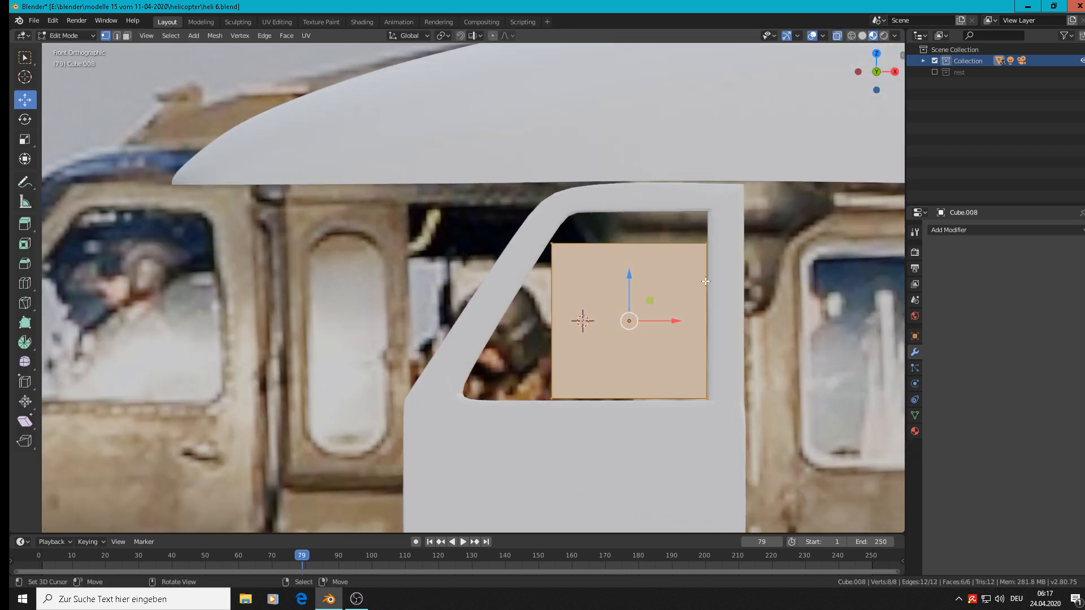
key("alt+a")
key("c")
left_click(708, 243)
right_click(708, 243)
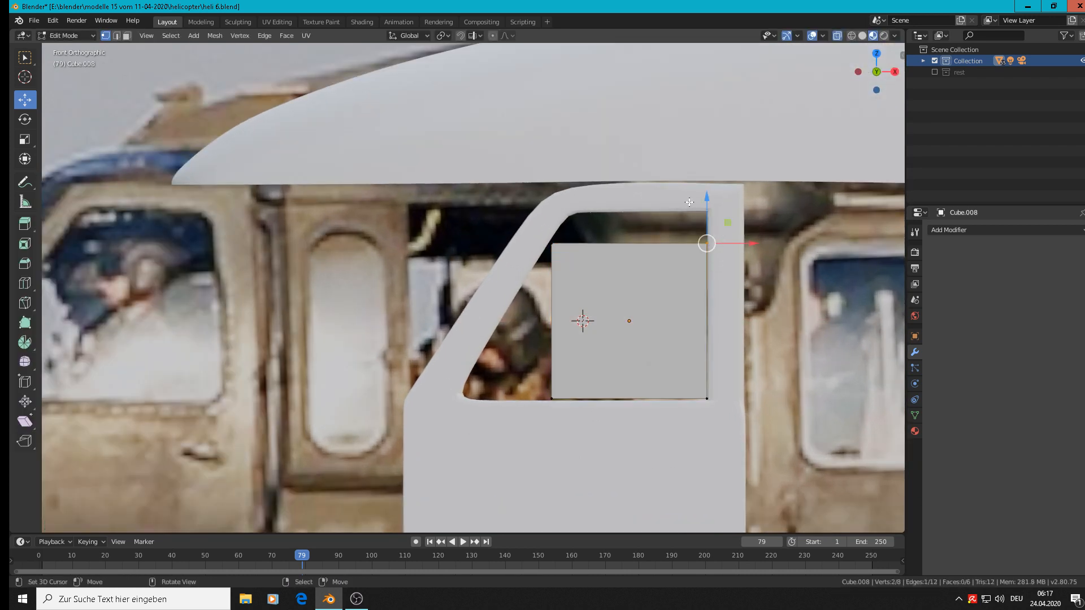
key("g")
key("z")
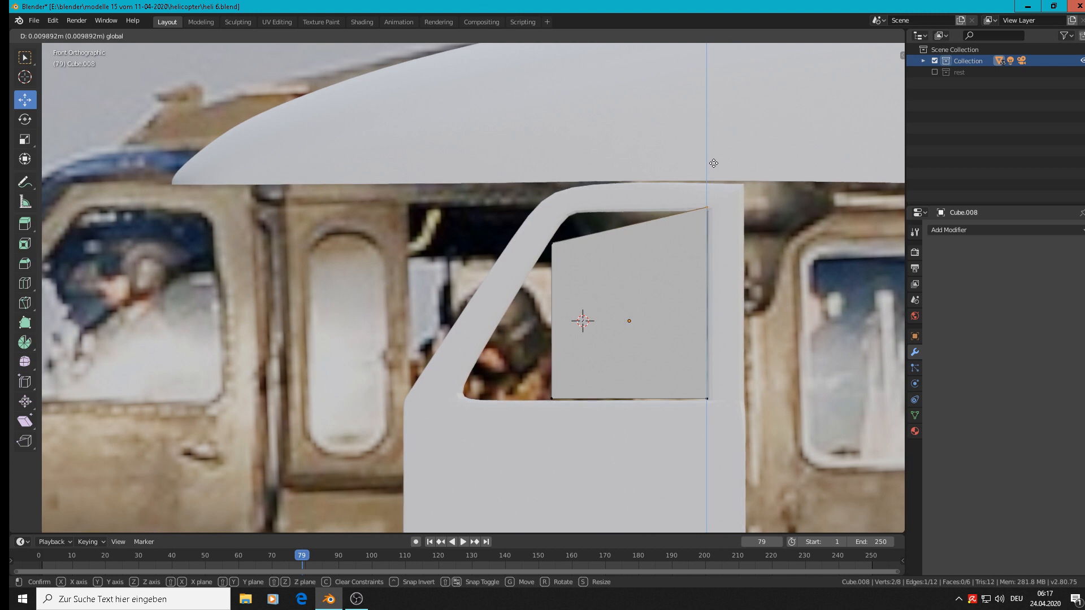
left_click(712, 162)
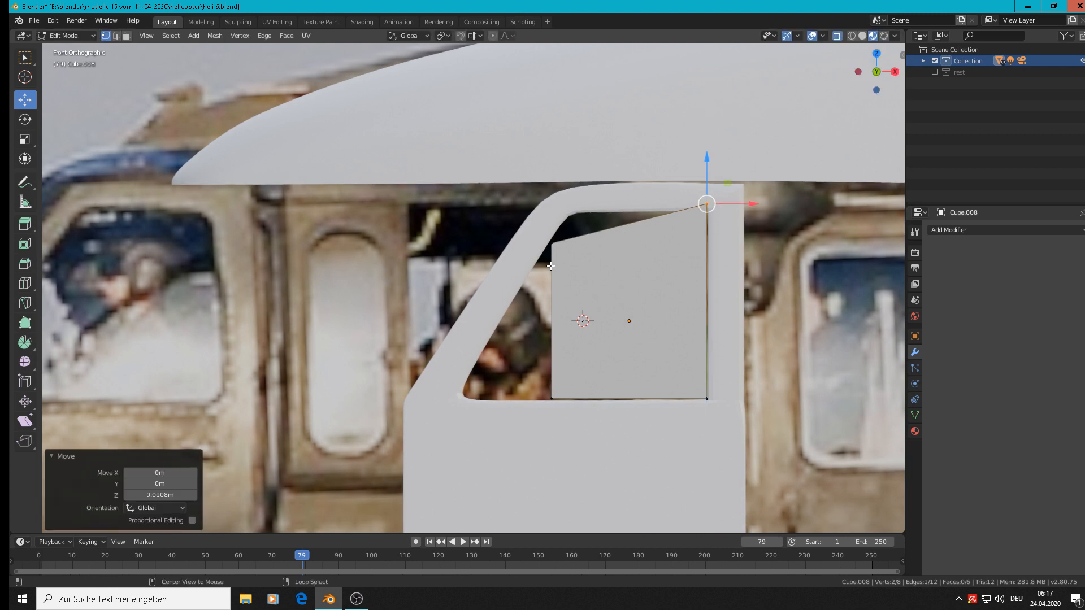
Step: Raise the pane's upper front vertices along Z until they are level with the upper rear ones
key("alt+a")
key("c")
left_click(551, 243)
right_click(551, 243)
key("g")
key("z")
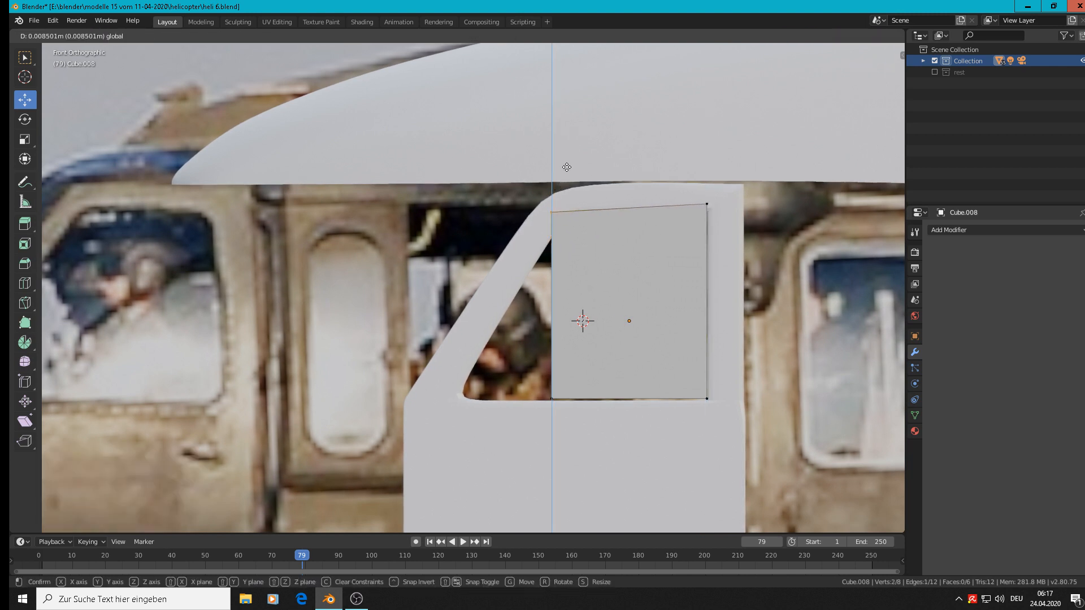
left_click(574, 168)
Step: Move the pane's lower front and rear vertices about 0.0043 m down along Z, below the window's lower edge
key("alt+a")
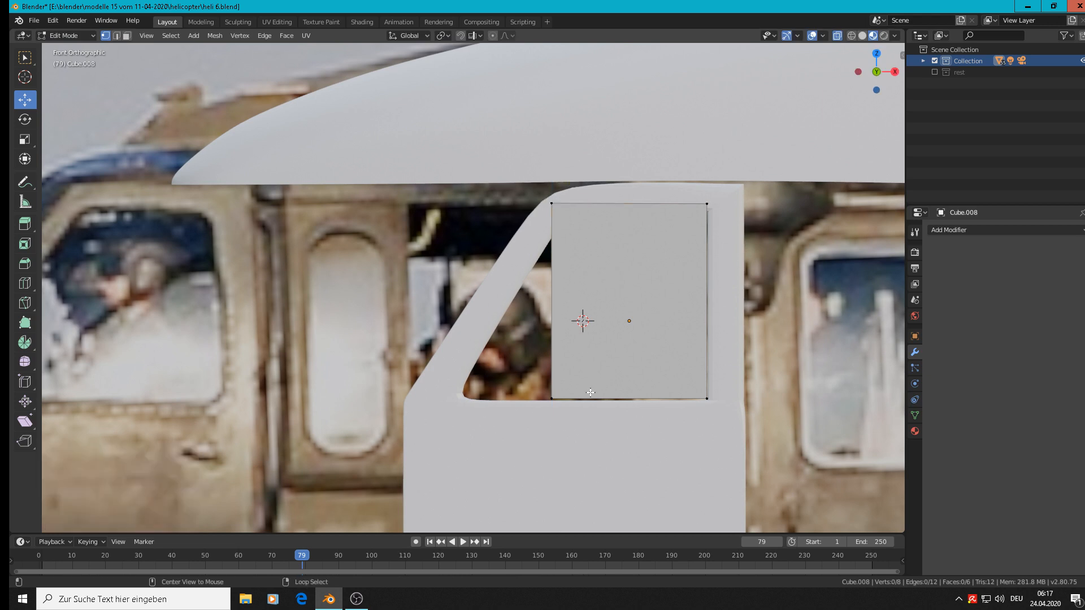
key("c")
left_click(706, 398)
left_click(551, 398)
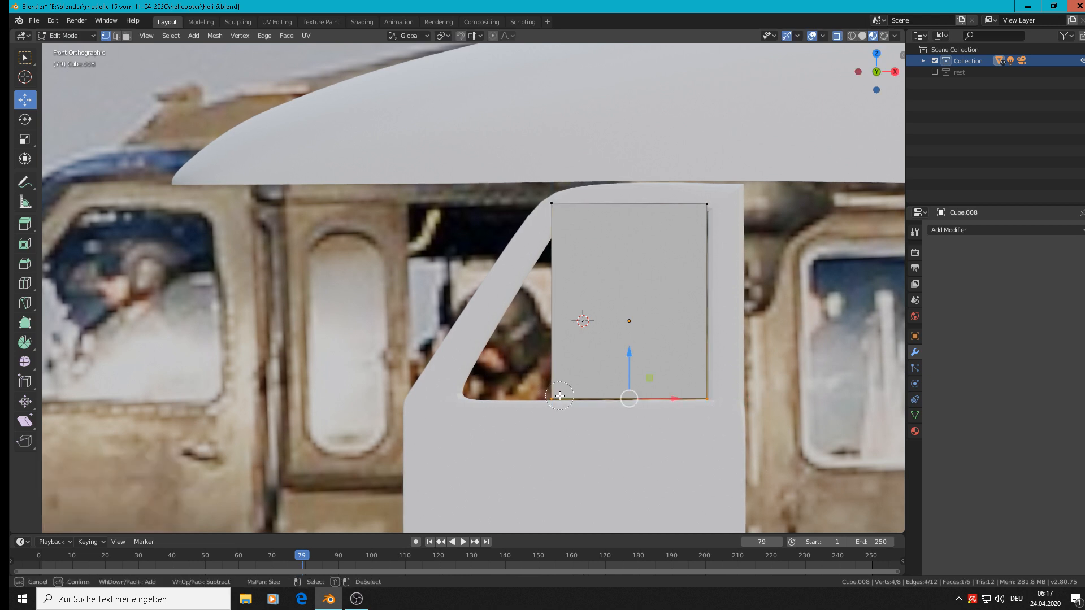
right_click(551, 398)
key("g")
key("z")
left_click_drag(629, 369, 629, 368)
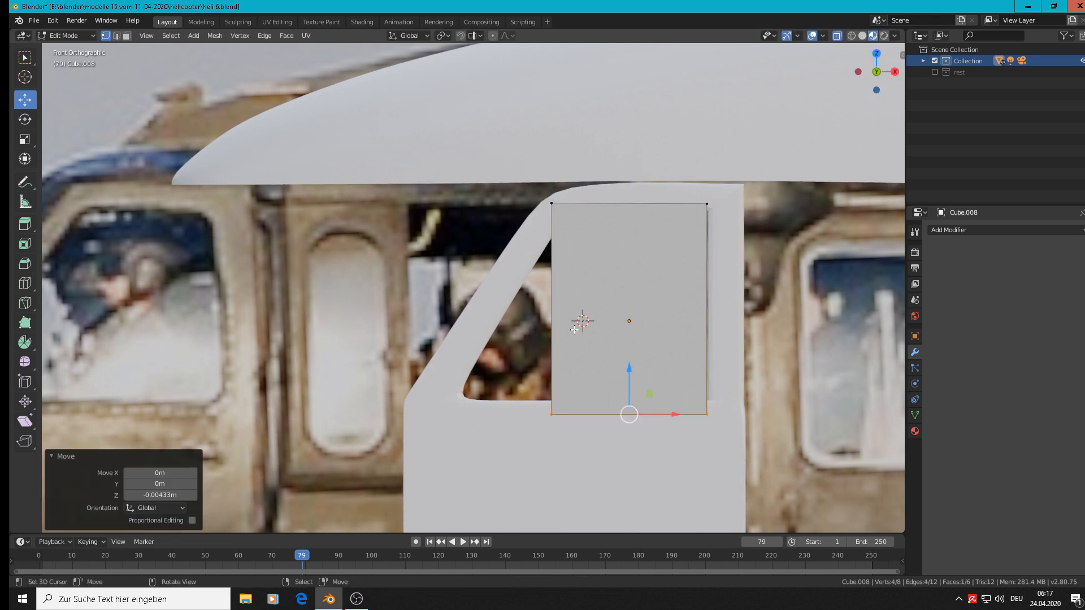
Step: Move the pane's lower front vertices forward along X to follow the door's slanted pillar, and return to Object Mode
key("alt+a")
key("c")
left_click(555, 419)
right_click(555, 419)
key("g")
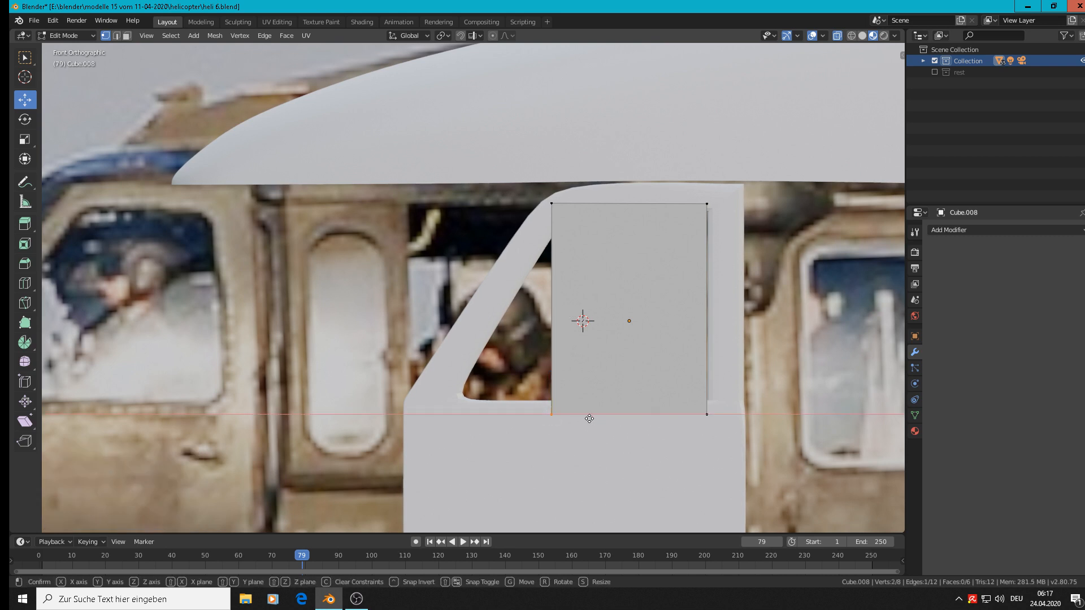
key("x")
left_click(489, 410)
key("Tab")
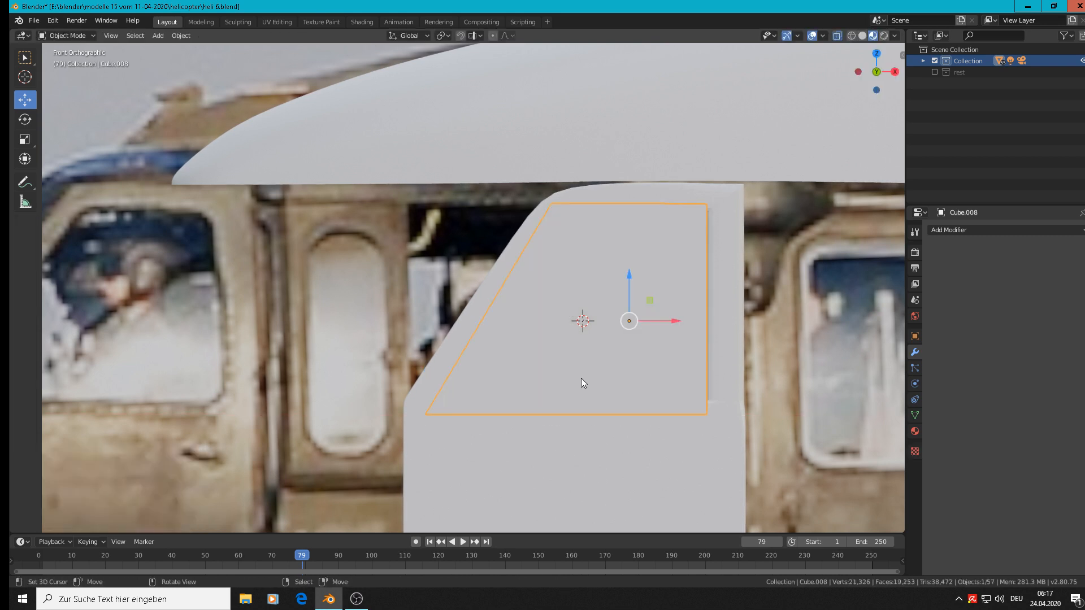
Step: Move the pane about 0.0041 m along Y within the door's thickness
middle_click_drag(580, 378, 544, 252)
left_click_drag(544, 252, 523, 245)
middle_click_drag(567, 304, 433, 270)
scroll(433, 270, "down", 2)
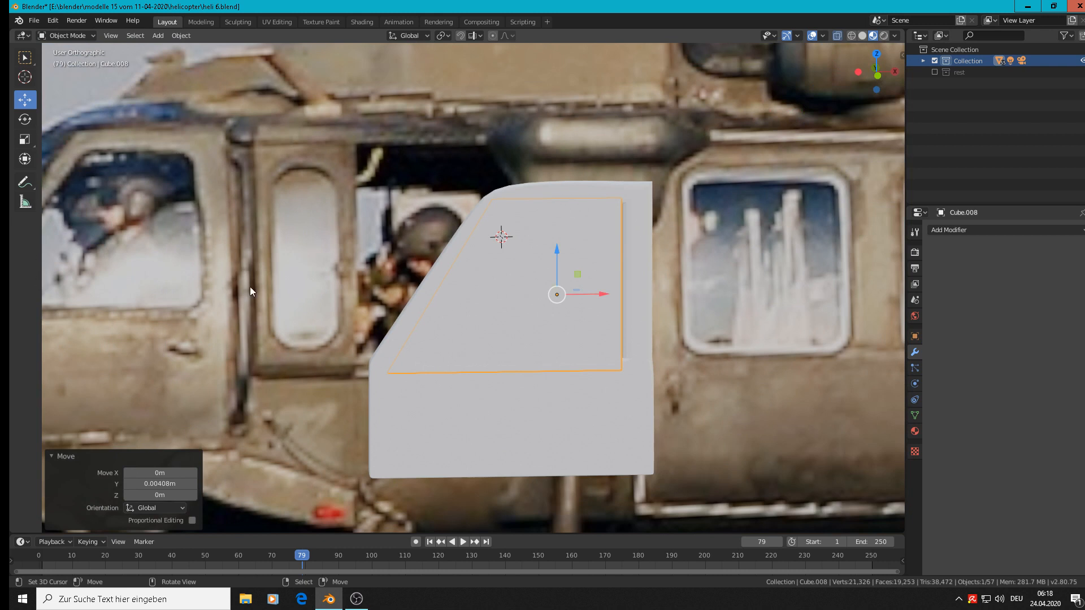
Step: Select the pane's rear vertices in Edit Mode and move them about 0.0028 m rearward along X into the door frame
scroll(682, 328, "up", 1)
middle_click_drag(655, 330, 632, 340)
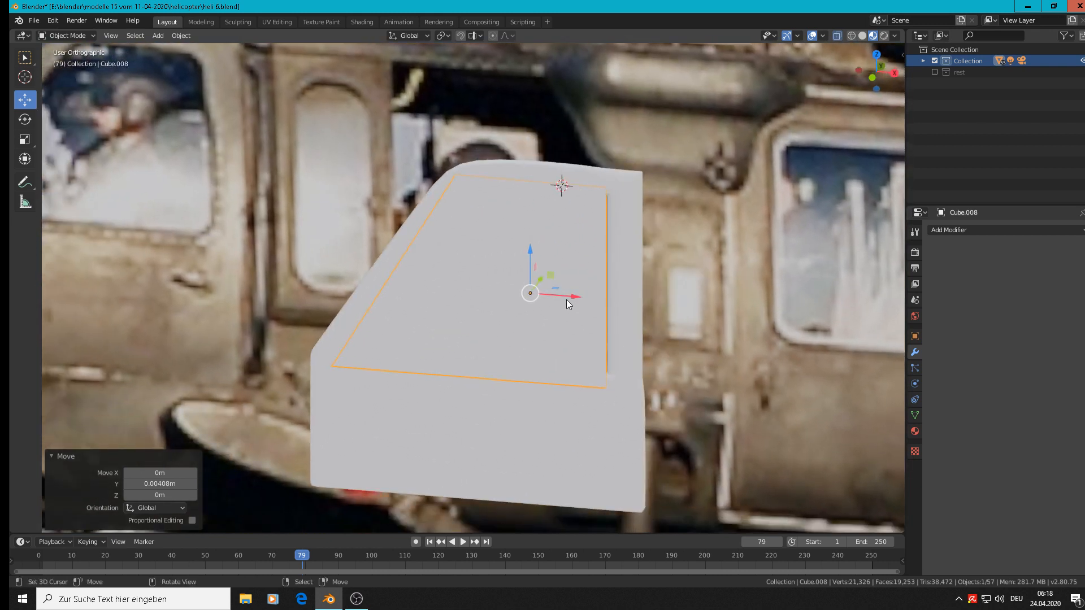
key("Tab")
key("alt+a")
key("c")
left_click(606, 189)
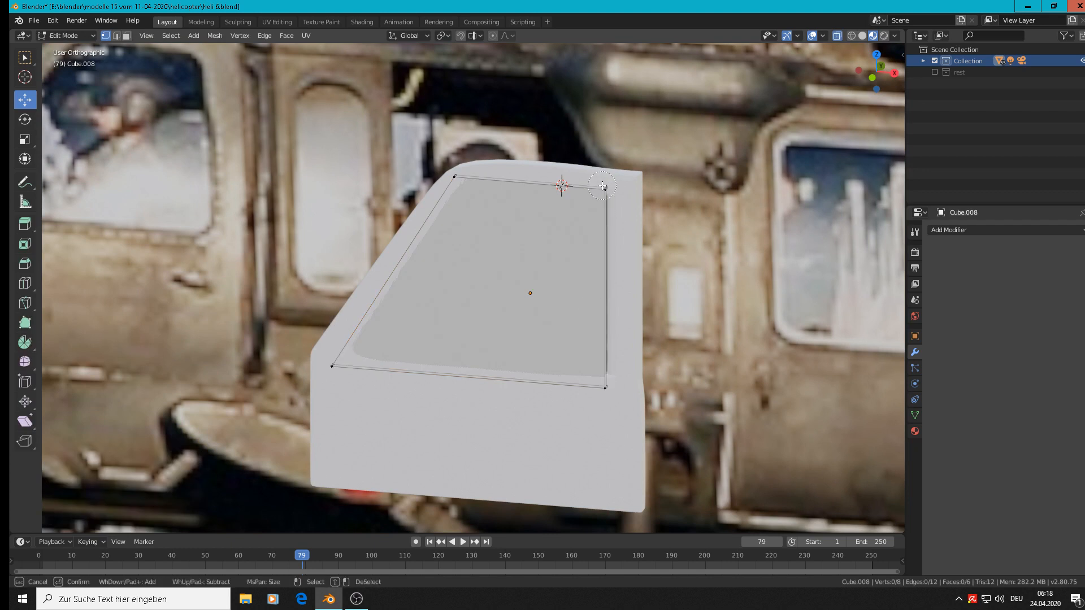
left_click_drag(608, 285, 614, 366)
key("Return")
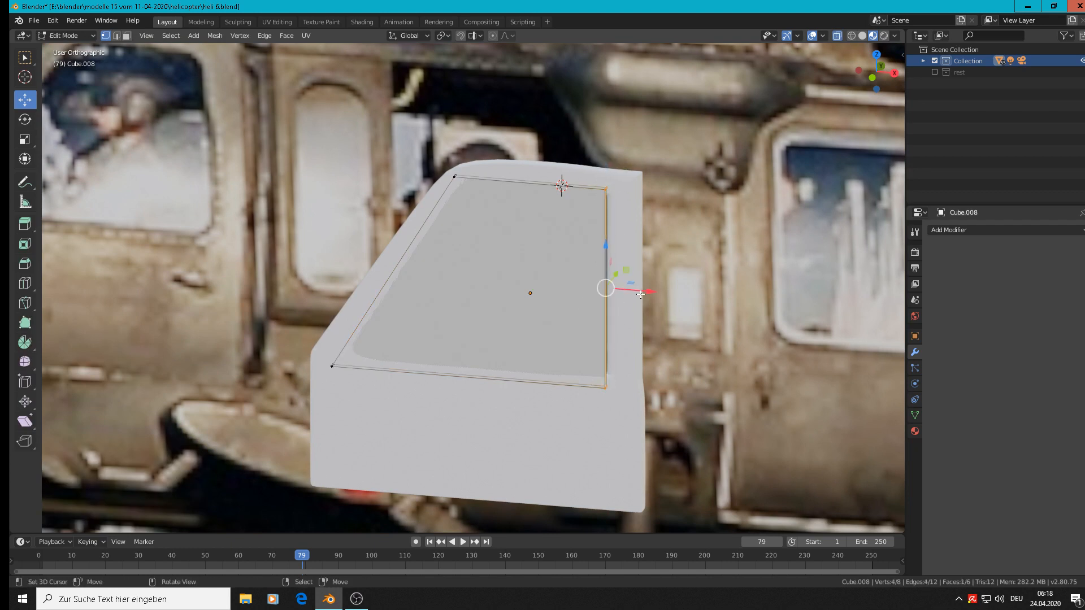
left_click_drag(640, 293, 655, 293)
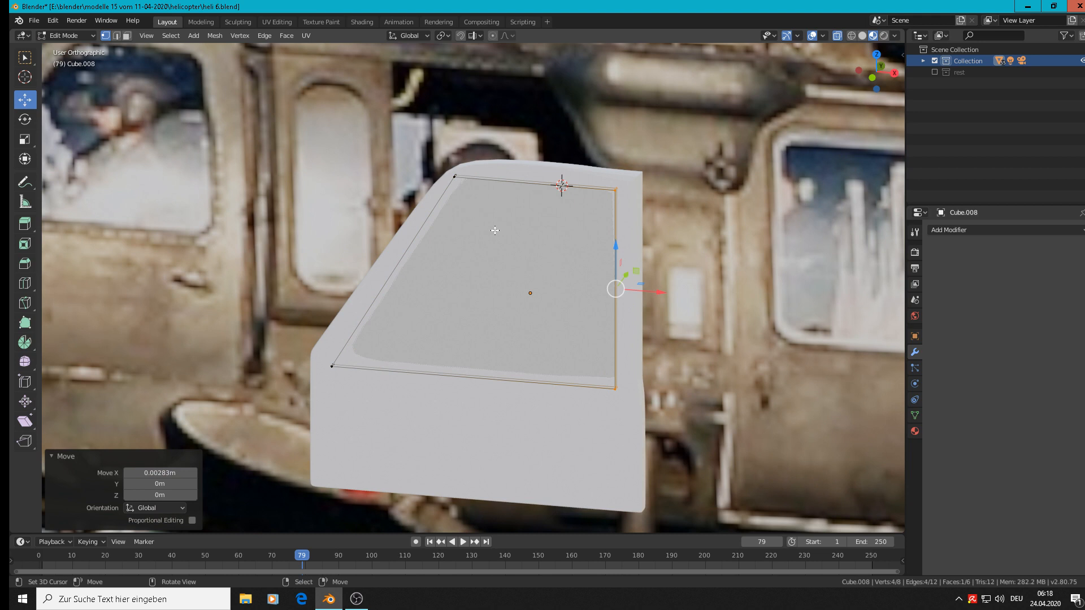
Step: Add two loop cuts to the pane, one close to its slanted front edge and one close to its rear edge
middle_click_drag(494, 230, 514, 224)
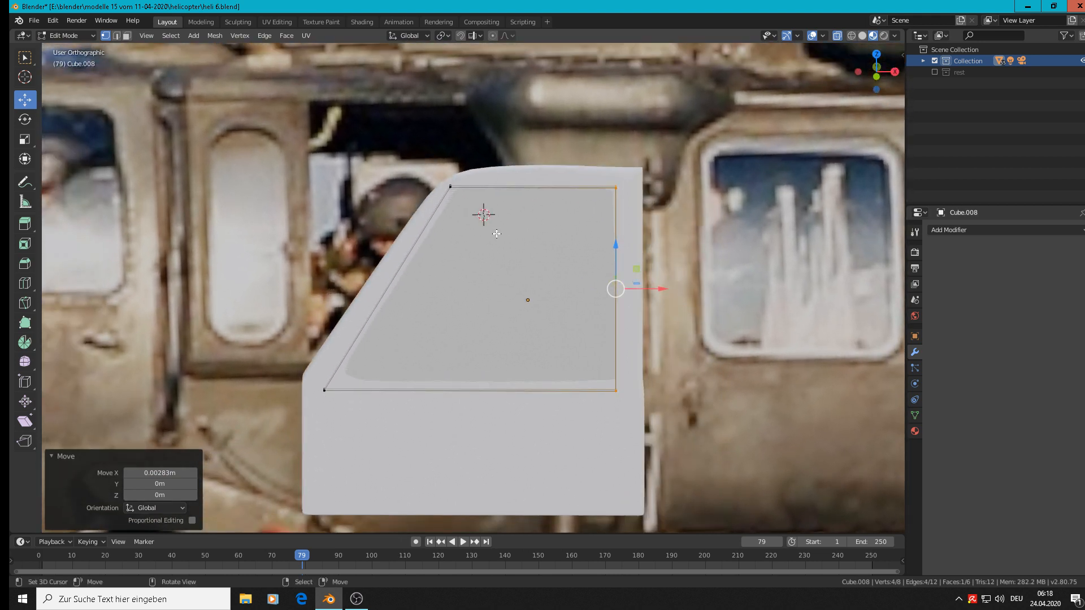
key("ctrl+r")
left_click(480, 211)
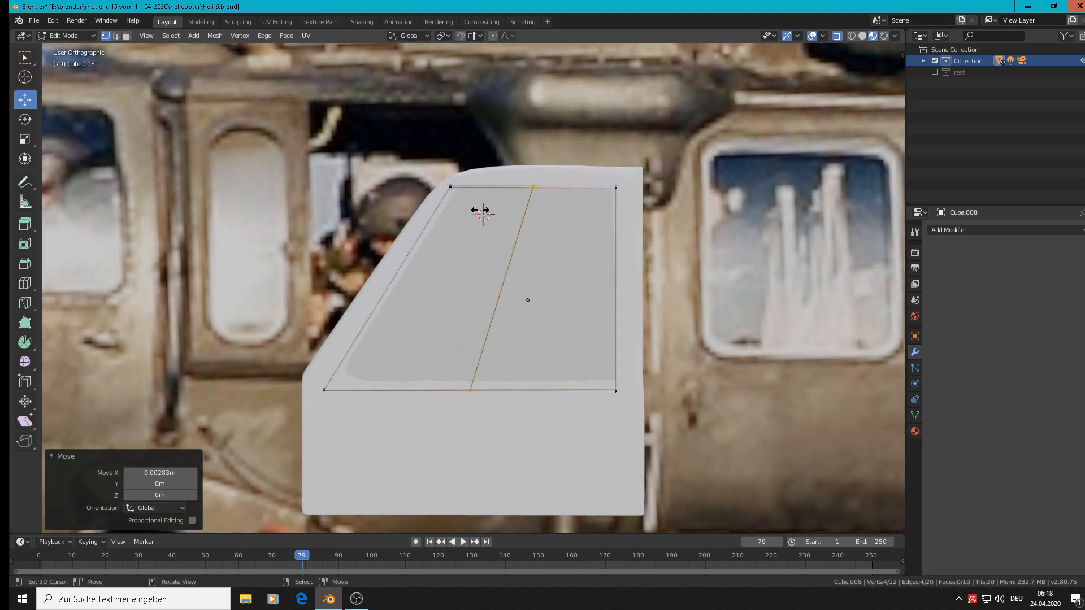
left_click(410, 194)
key("ctrl+r")
left_click(553, 217)
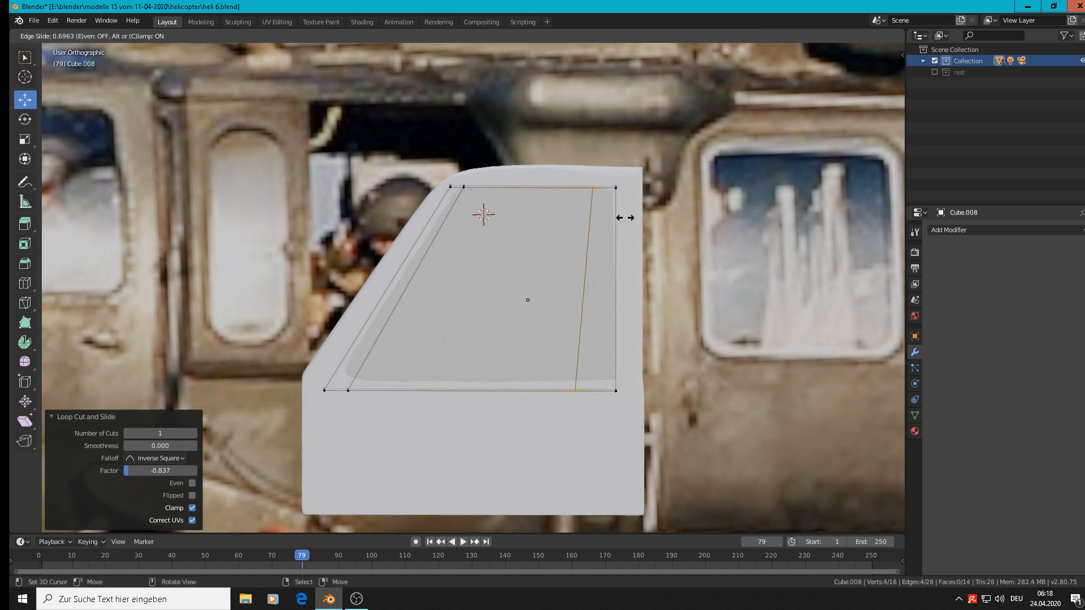
left_click(633, 218)
Step: Add two horizontal loop cuts close to the pane's upper and lower edges, and return to Object Mode
key("ctrl+r")
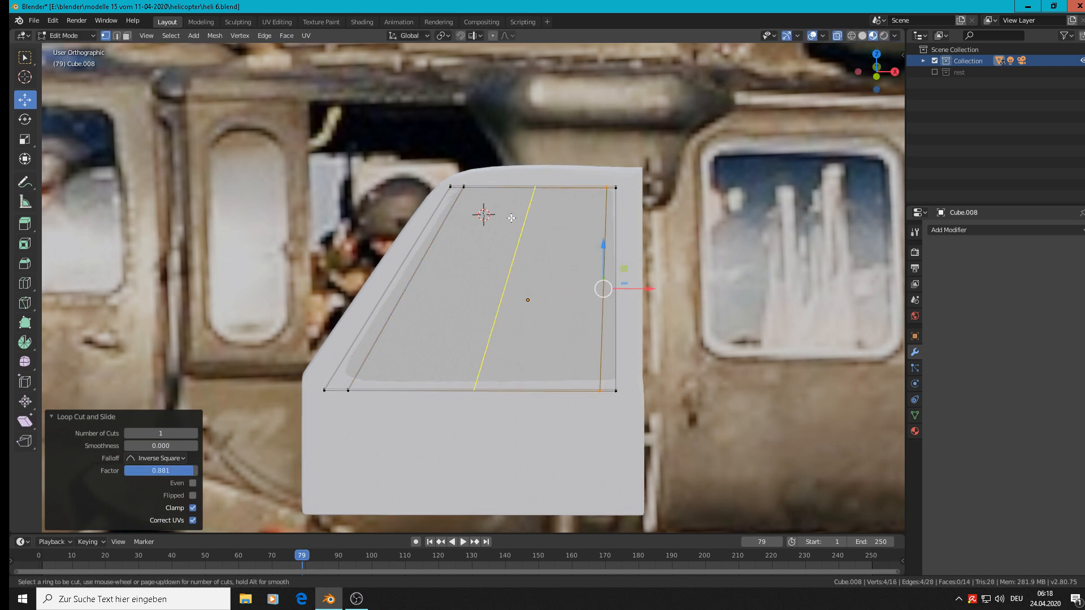
left_click(486, 215)
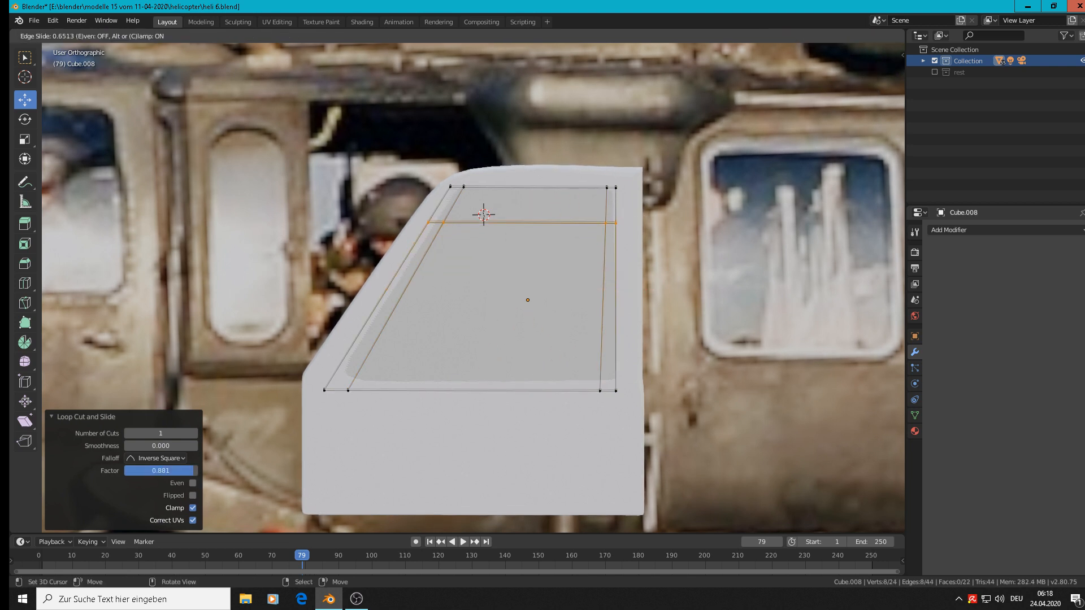
left_click(480, 116)
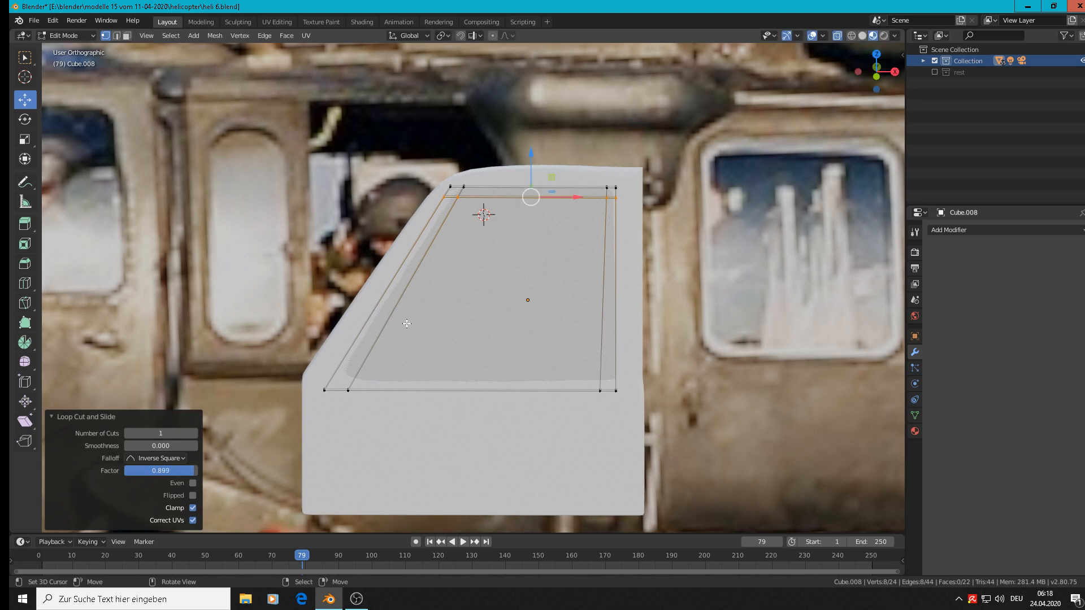
key("ctrl+r")
left_click(366, 377)
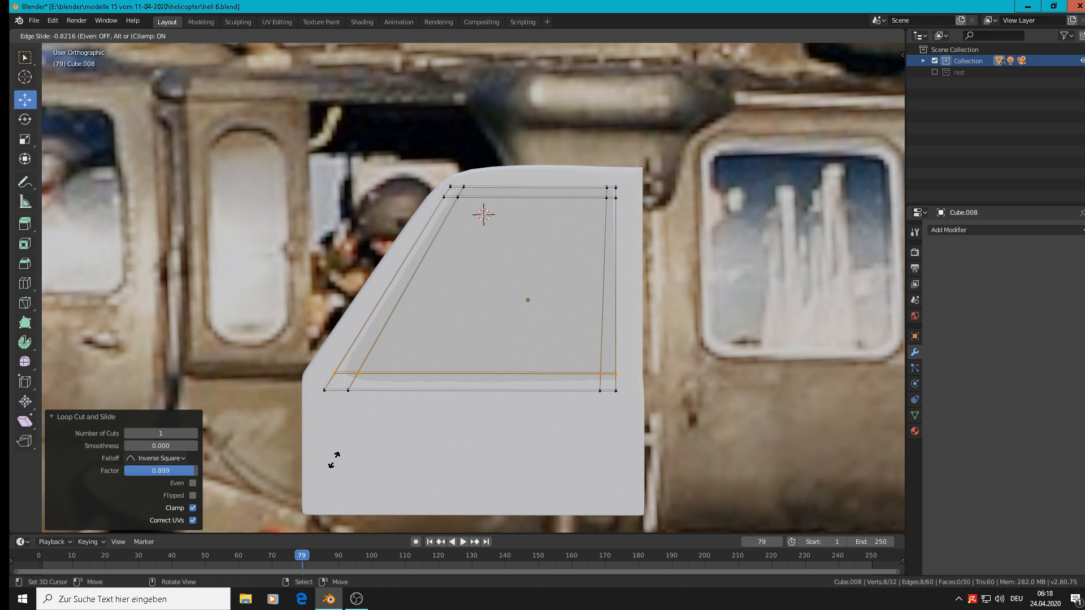
left_click(332, 460)
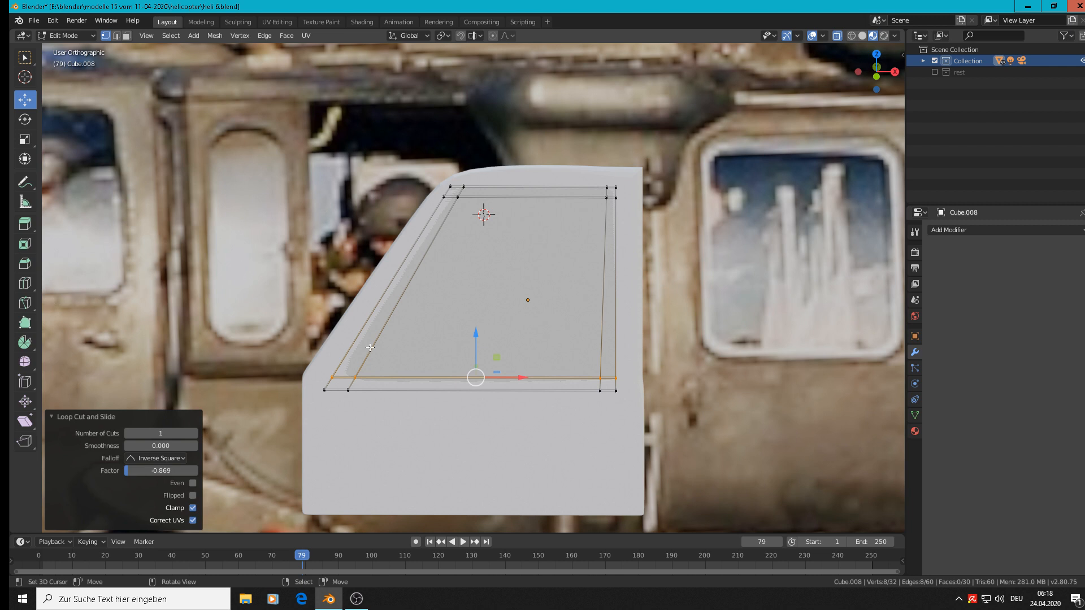
scroll(377, 347, "down", 2)
key("Tab")
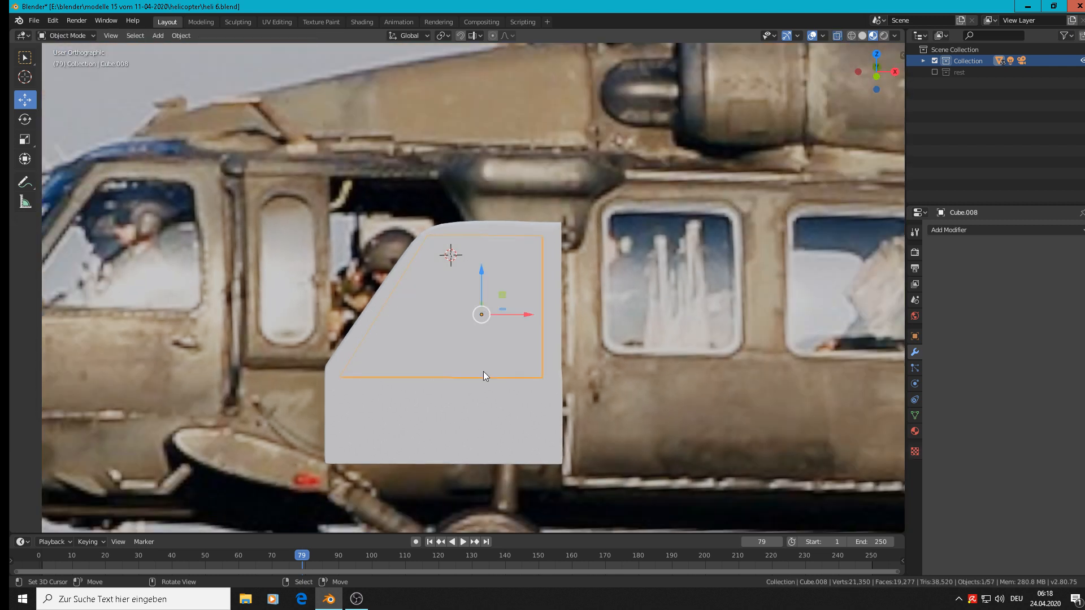
Step: Examine the pane's loop cuts and its fit within the cockpit door from several angles, in Object Mode and Edit Mode
key("Tab")
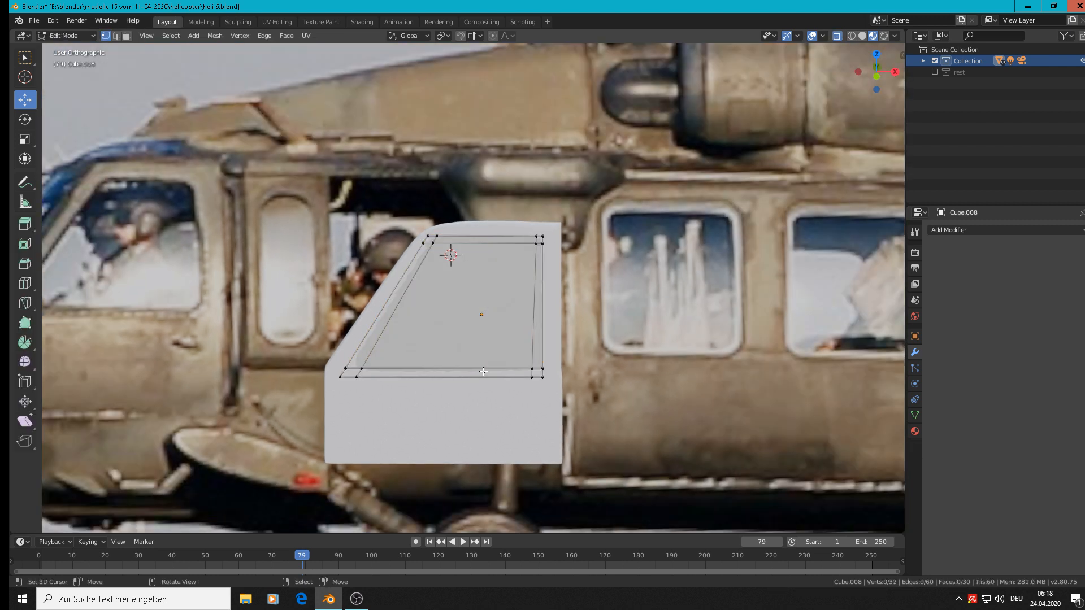
key("Tab")
scroll(483, 371, "down", 2)
middle_click_drag(483, 372, 429, 401)
scroll(429, 395, "up", 2)
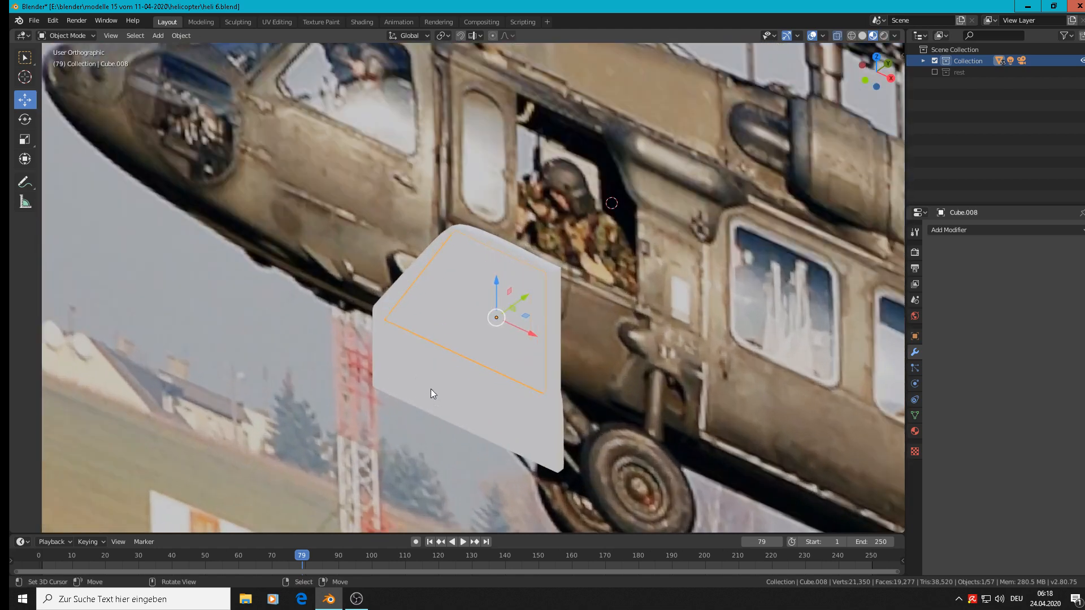
key("Tab")
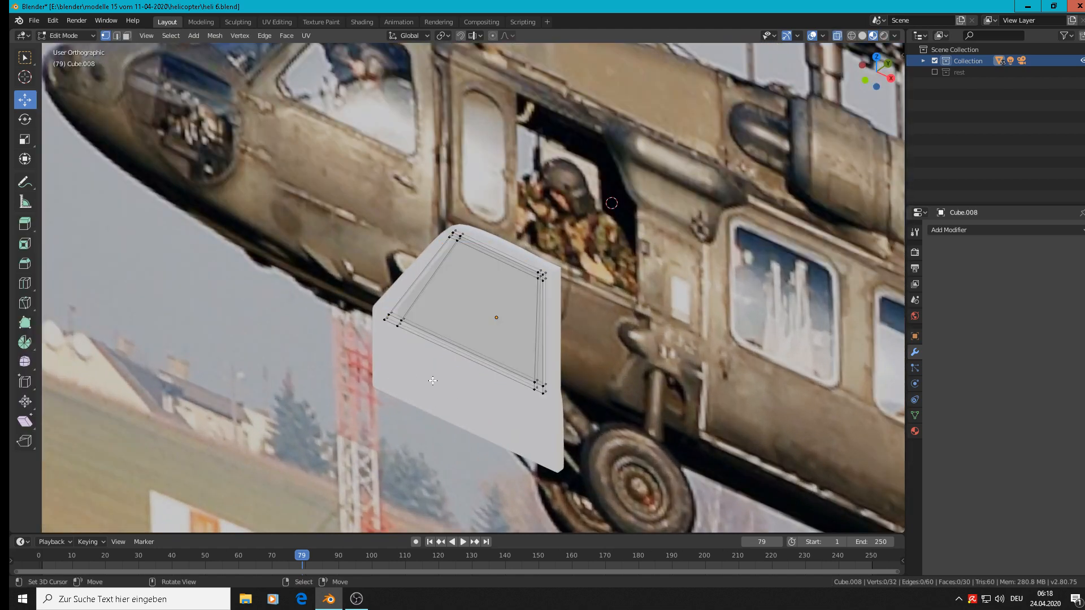
scroll(433, 381, "up", 1)
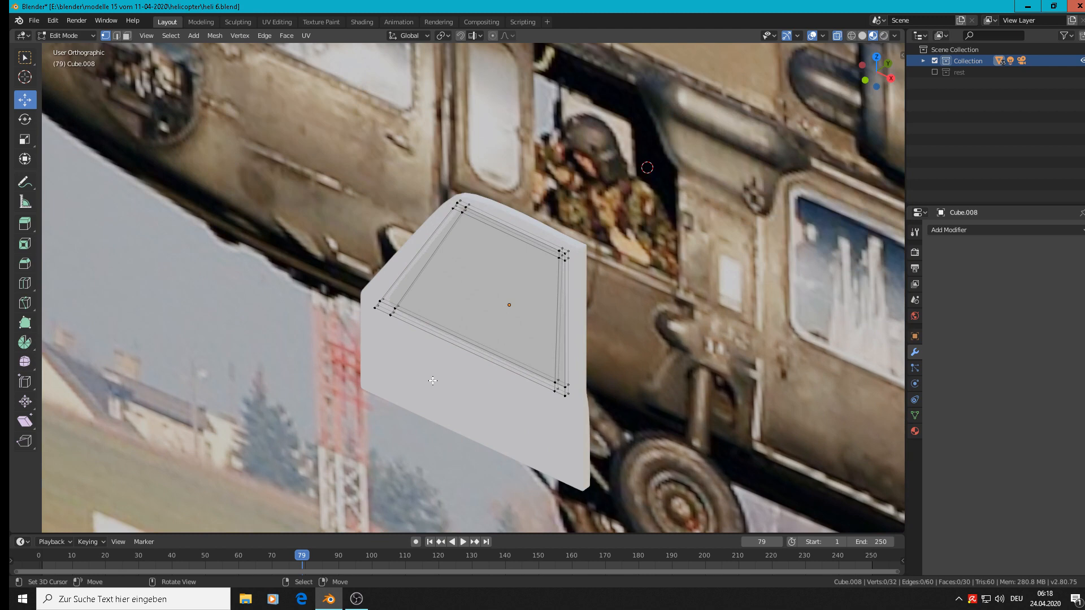
middle_click_drag(433, 381, 628, 326)
key("Tab")
scroll(528, 343, "down", 2)
scroll(527, 347, "down", 3)
key("alt+a")
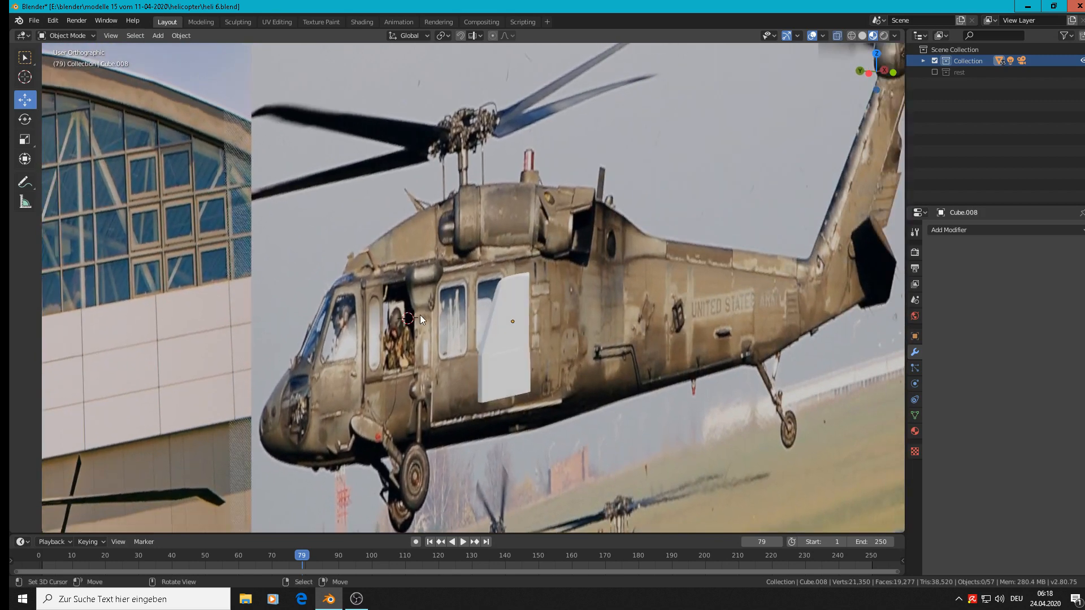
Step: Add three evenly spaced horizontal loop cuts across the middle of the window pane in Edit Mode
scroll(521, 345, "up", 7)
key("Tab")
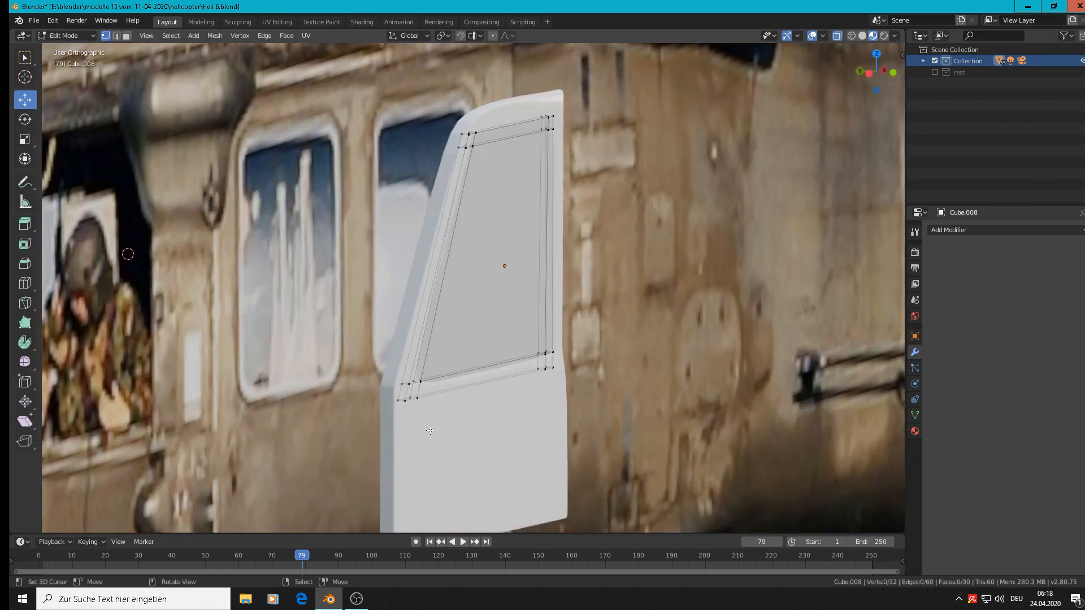
key("ctrl")
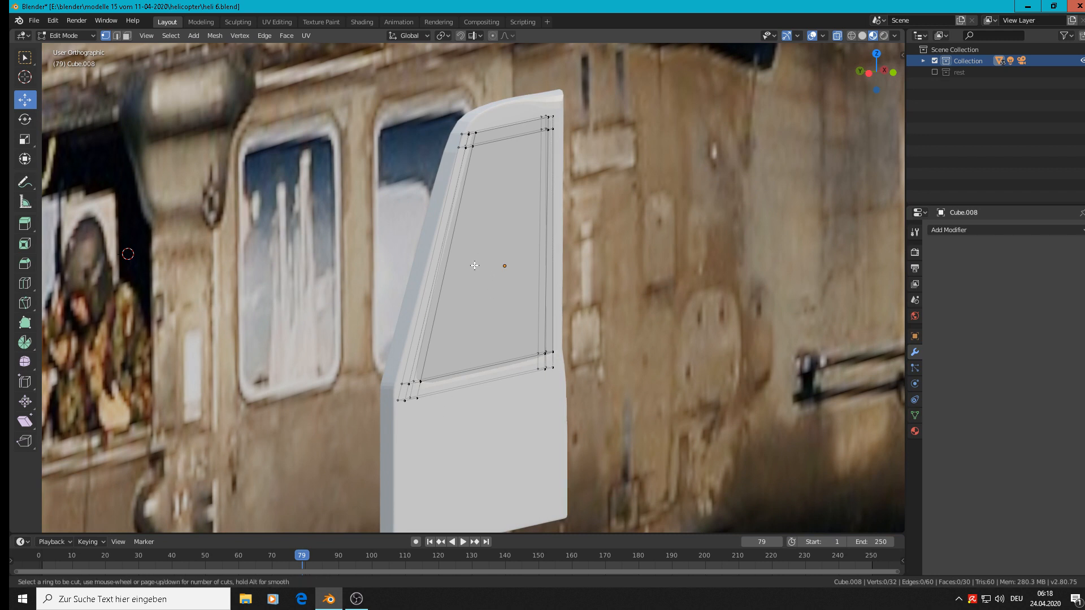
key("ctrl+r")
scroll(452, 267, "up", 2)
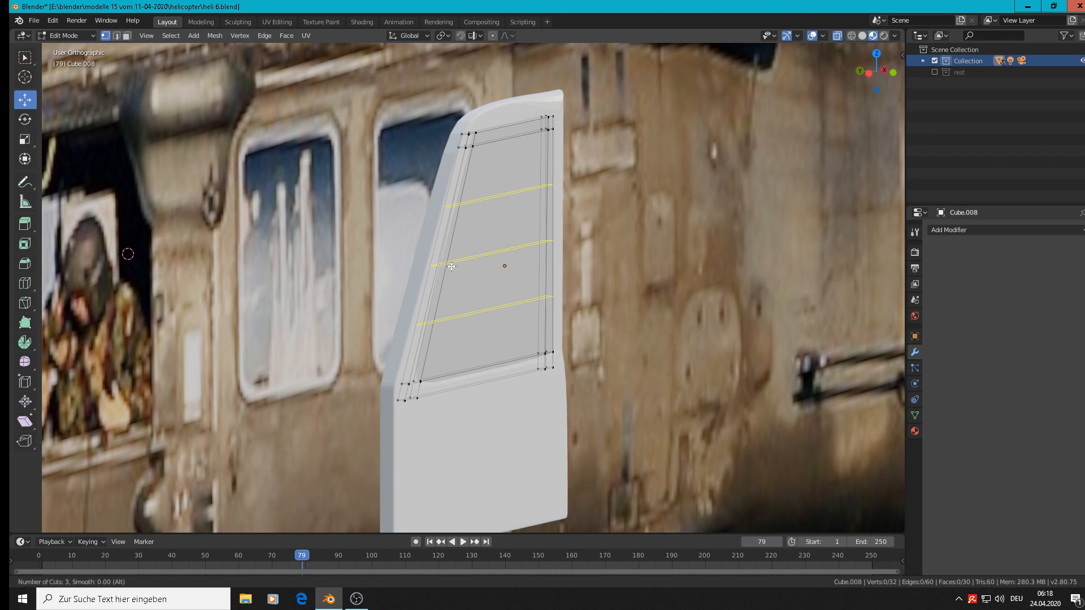
left_click(451, 266)
right_click(463, 327)
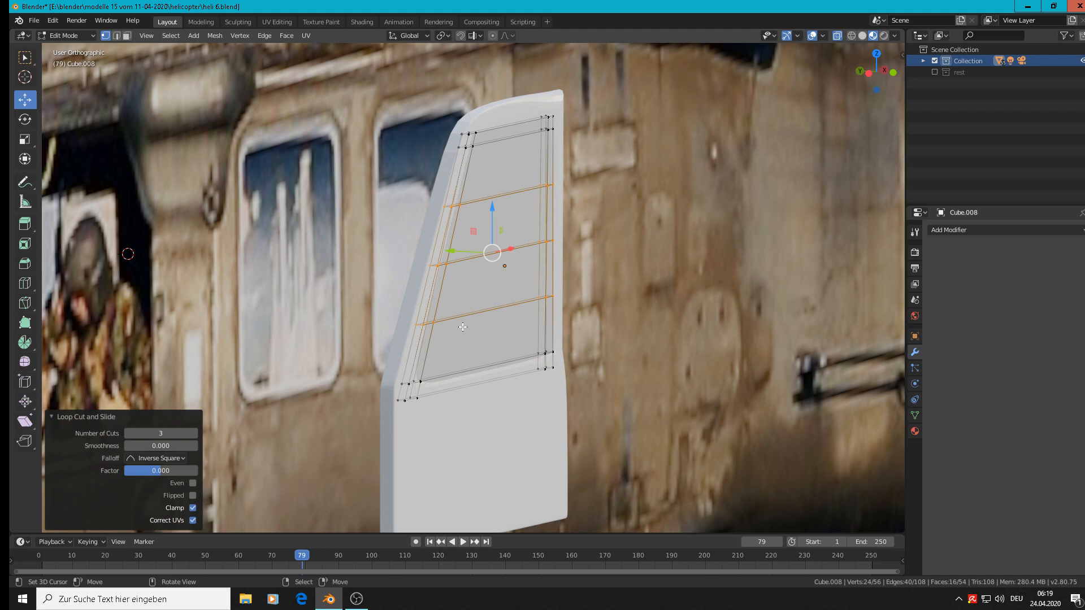
Step: Edit the door and add three loop cuts across its slanted front window post and three across the rear post
key("Tab")
left_click(470, 431)
key("Tab")
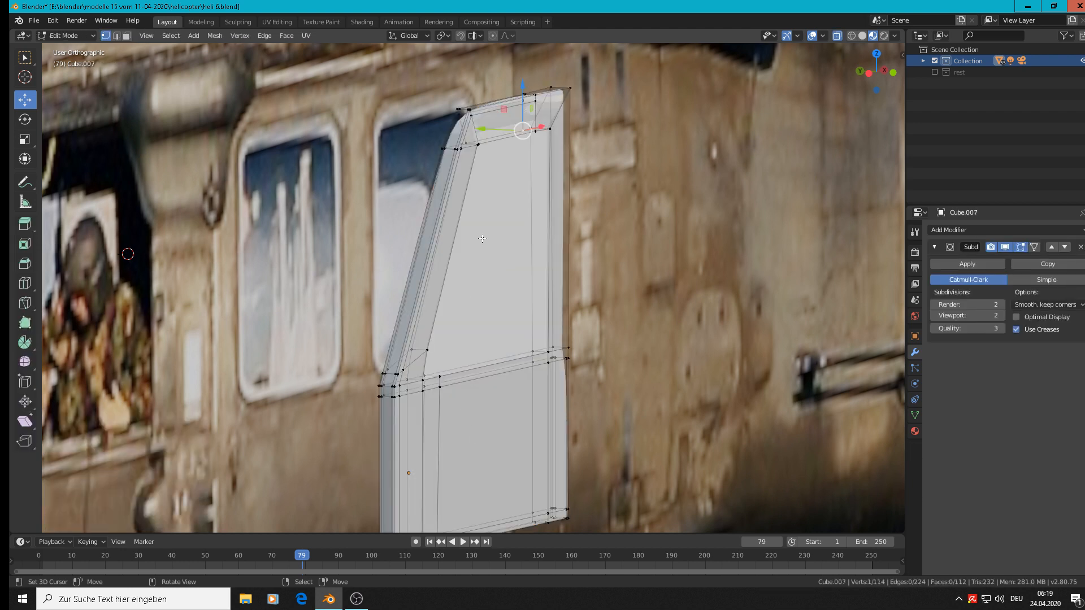
middle_click_drag(482, 238, 448, 230)
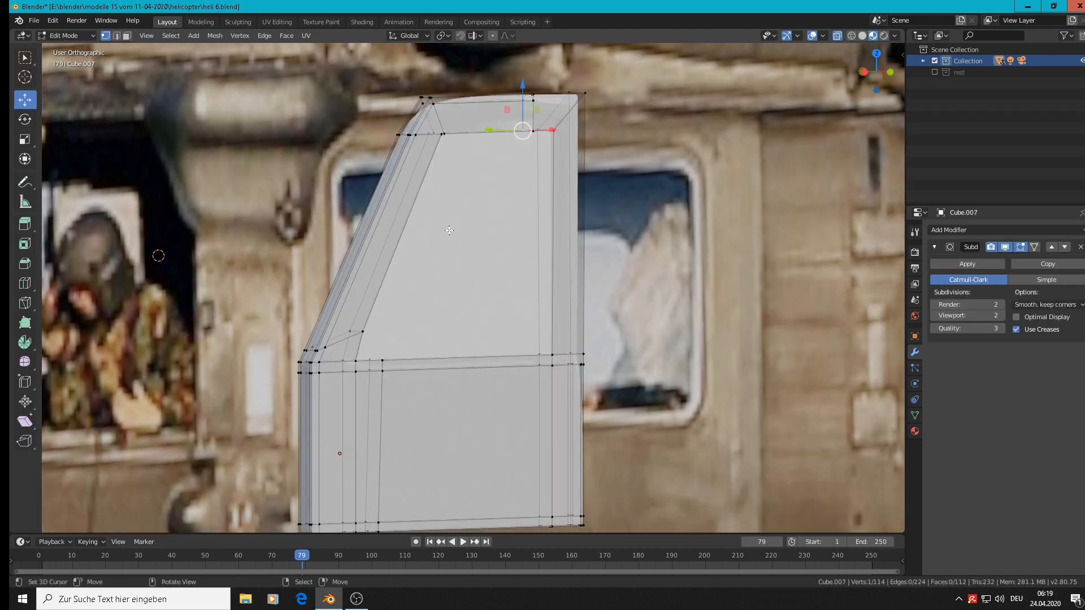
key("ctrl+r")
left_click(382, 226)
right_click(382, 226)
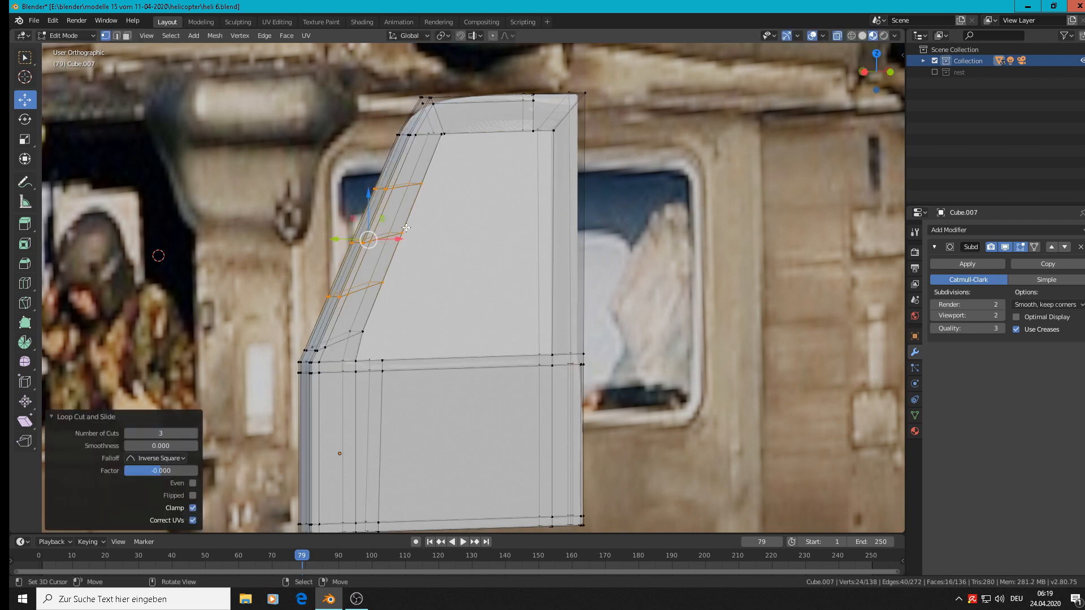
key("ctrl+r")
left_click(561, 235)
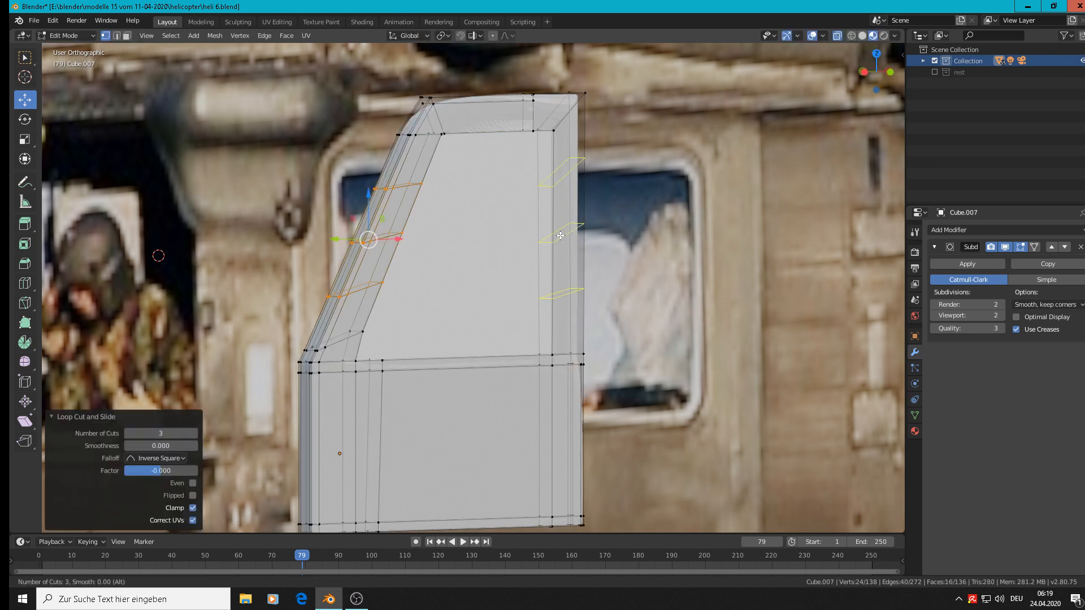
left_click(557, 265)
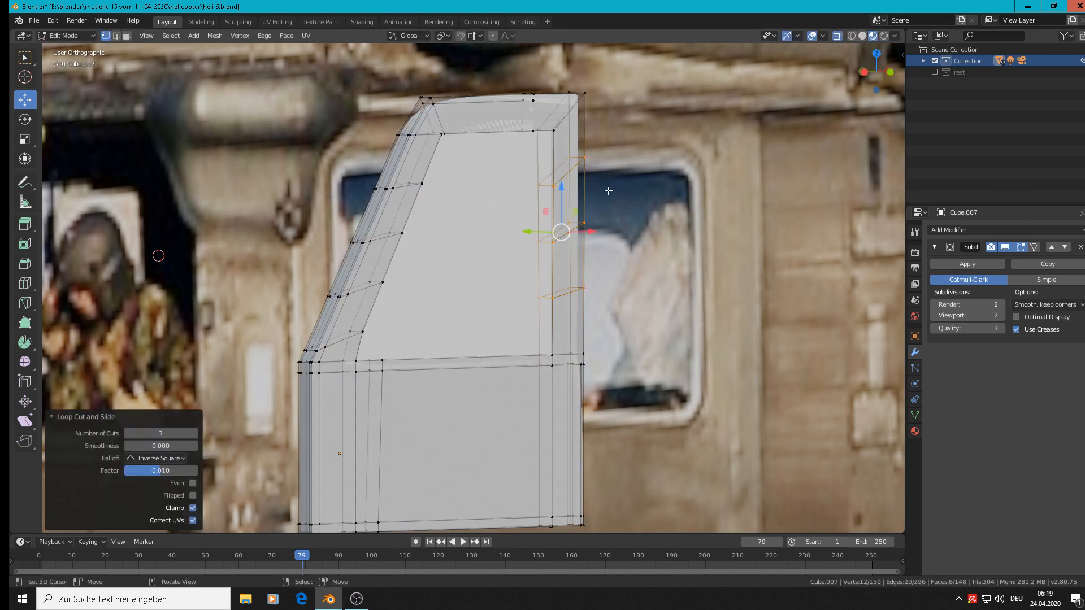
Step: Add three evenly spaced horizontal loop cuts across the door's lower panel and deselect them
key("ctrl+r")
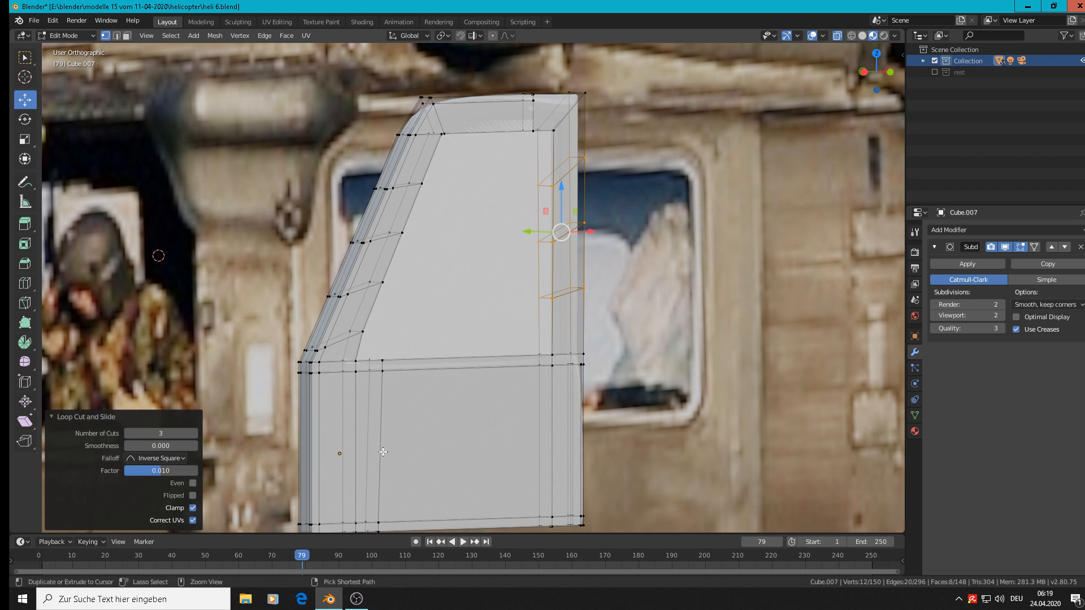
scroll(382, 452, "up", 1)
scroll(383, 452, "up", 1)
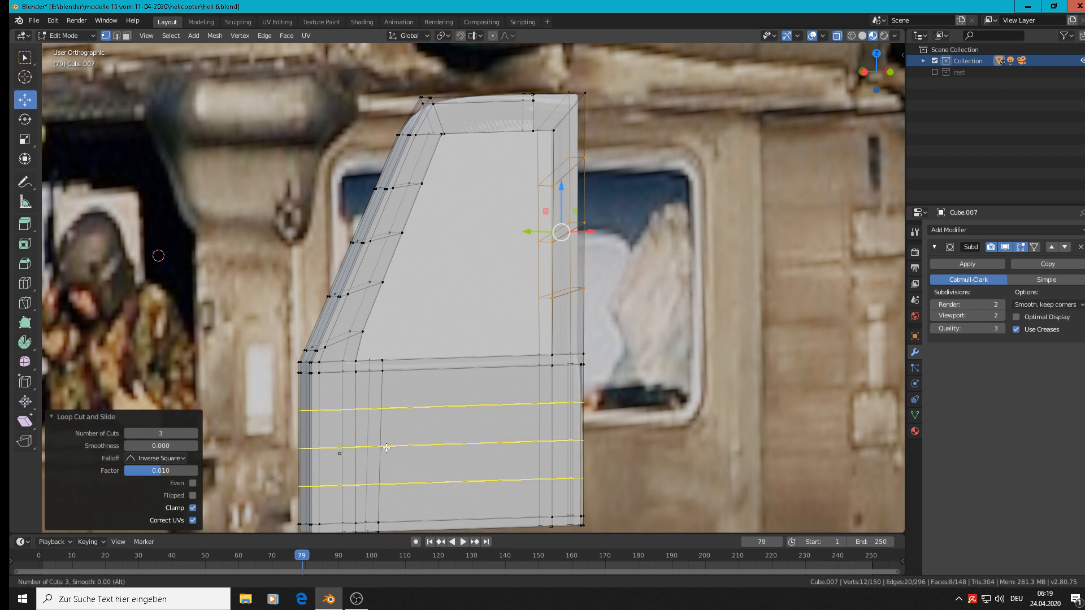
left_click(386, 448)
left_click(386, 448)
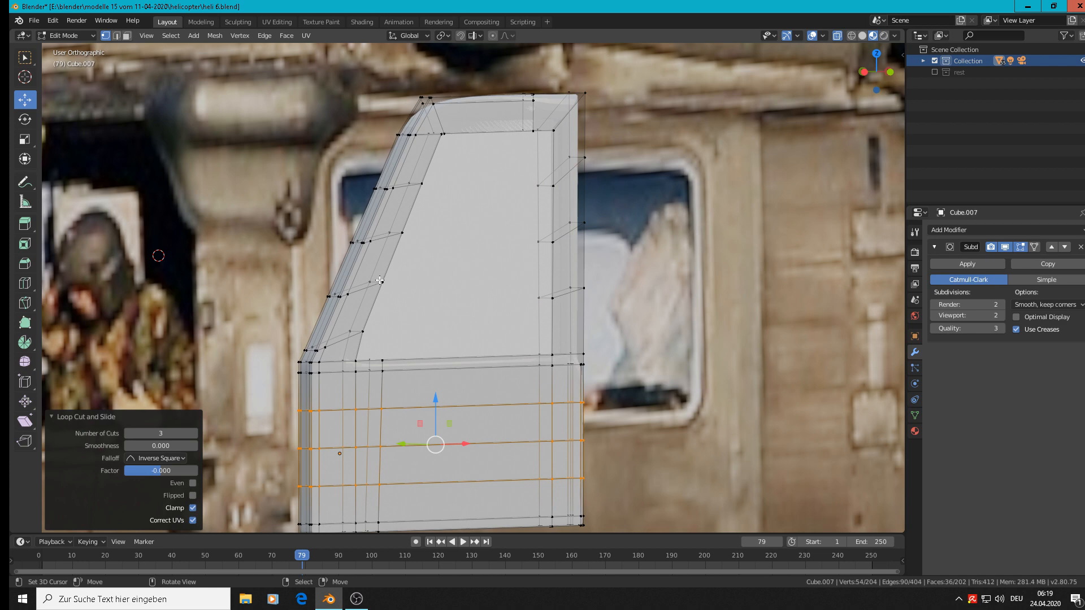
middle_click_drag(379, 280, 304, 282)
key("alt+a")
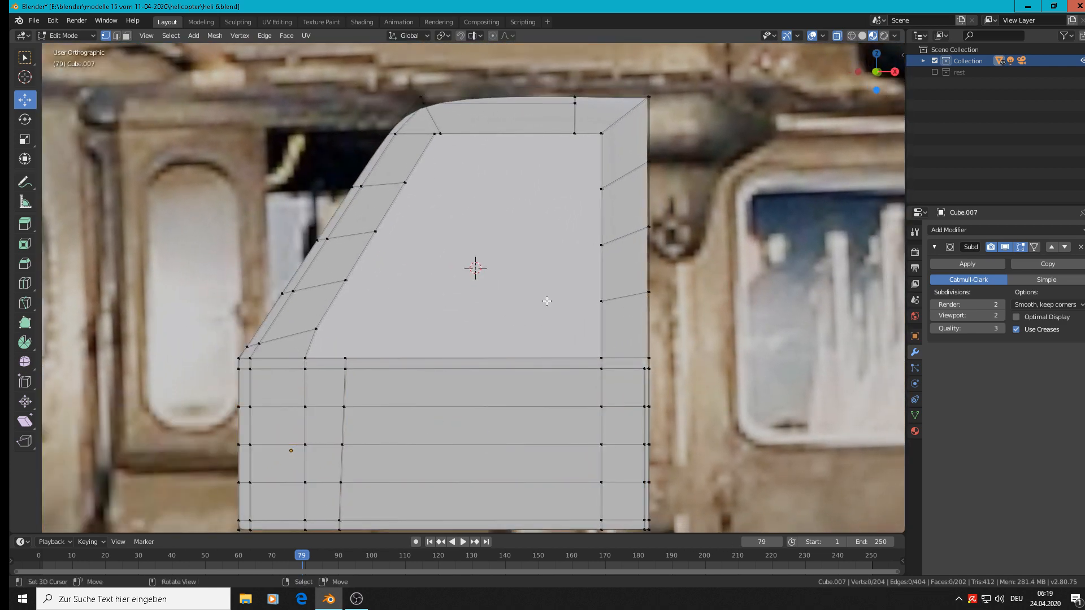
Step: Select the uppermost of the three new loops on both window posts and flatten it by scaling to 0 along Z
key("c")
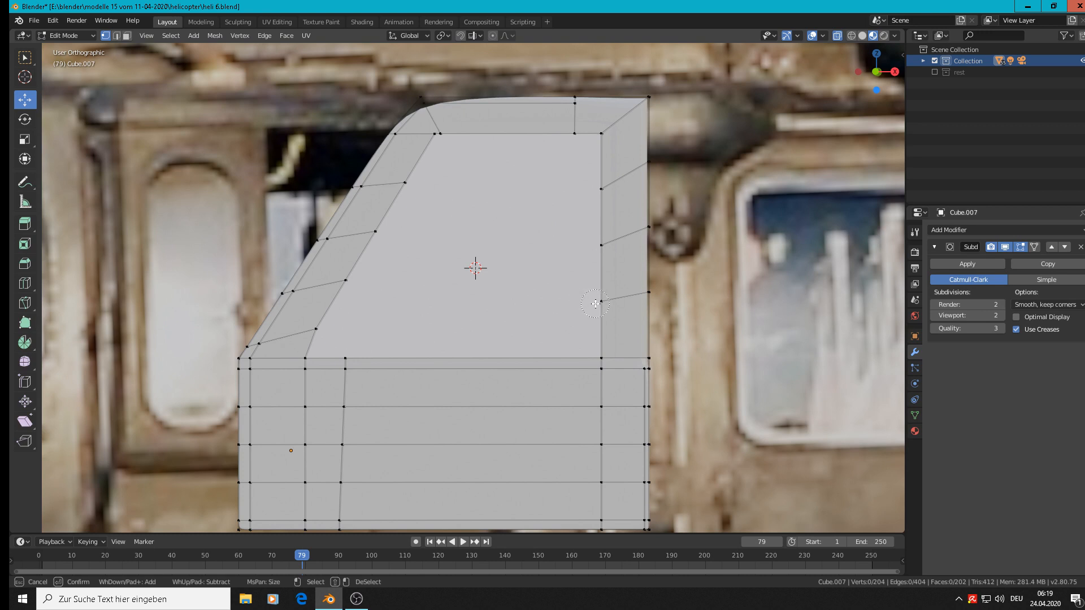
left_click_drag(323, 175, 659, 167)
key("Escape")
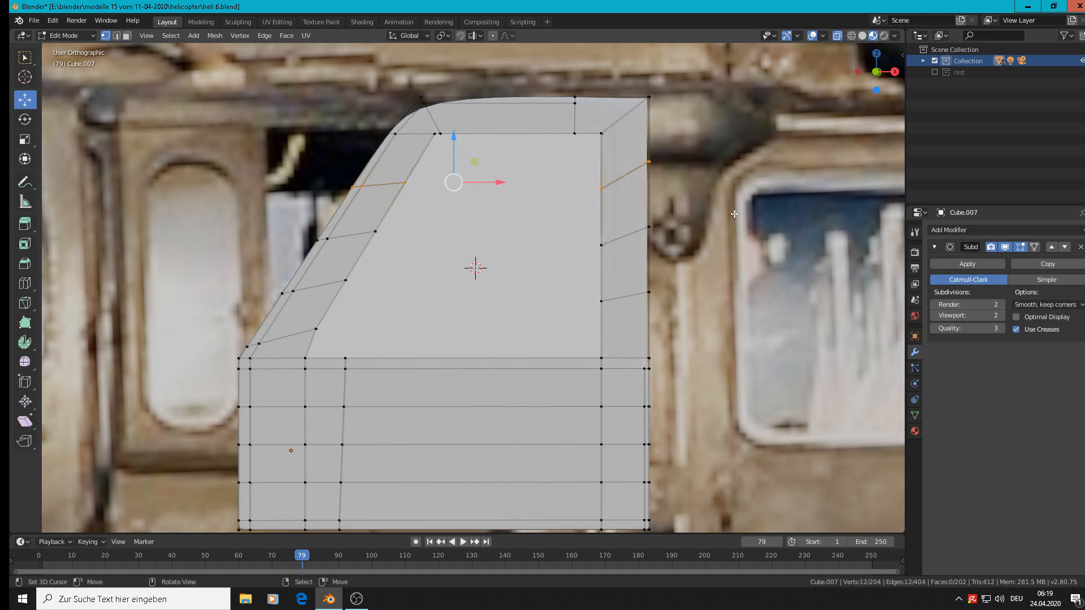
key("s")
key("z")
key("0")
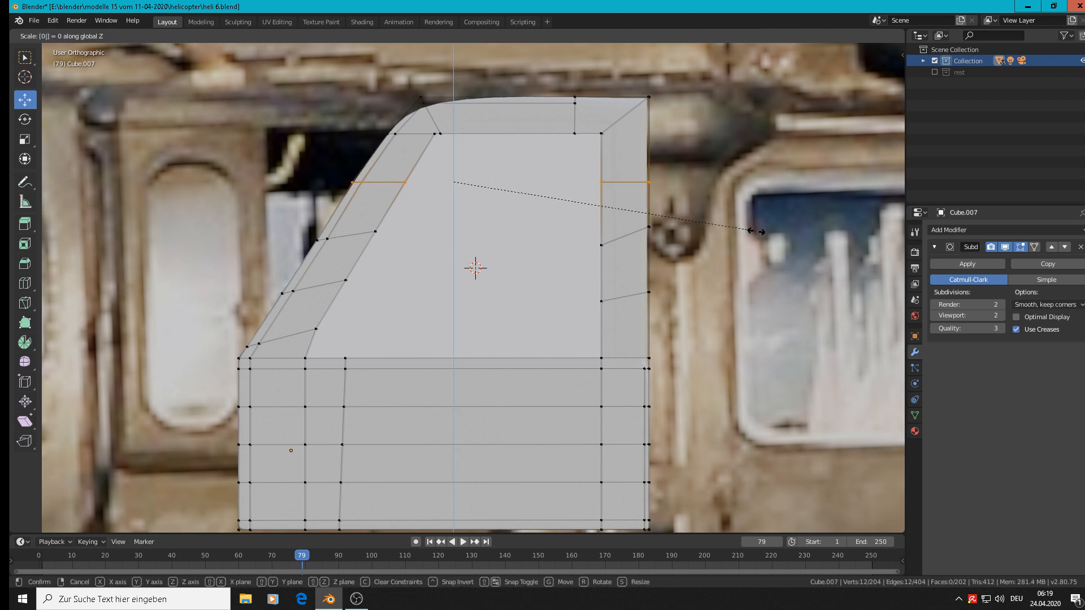
key("Return")
key("alt+a")
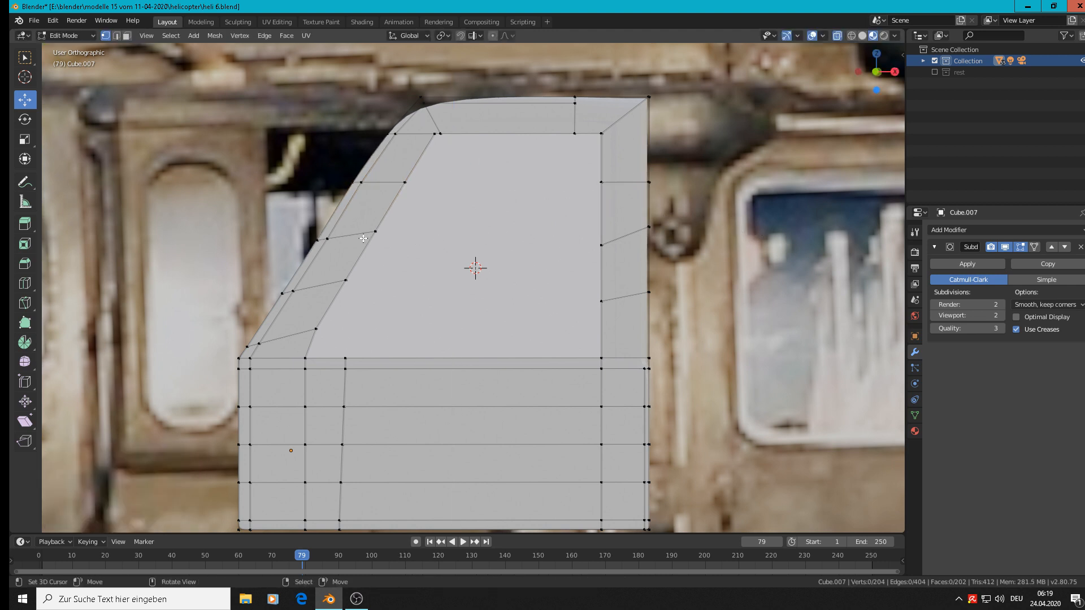
Step: Select the middle loop on both window posts and scale it to 0 along Z to level it
key("c")
left_click_drag(330, 236, 664, 230)
key("Escape")
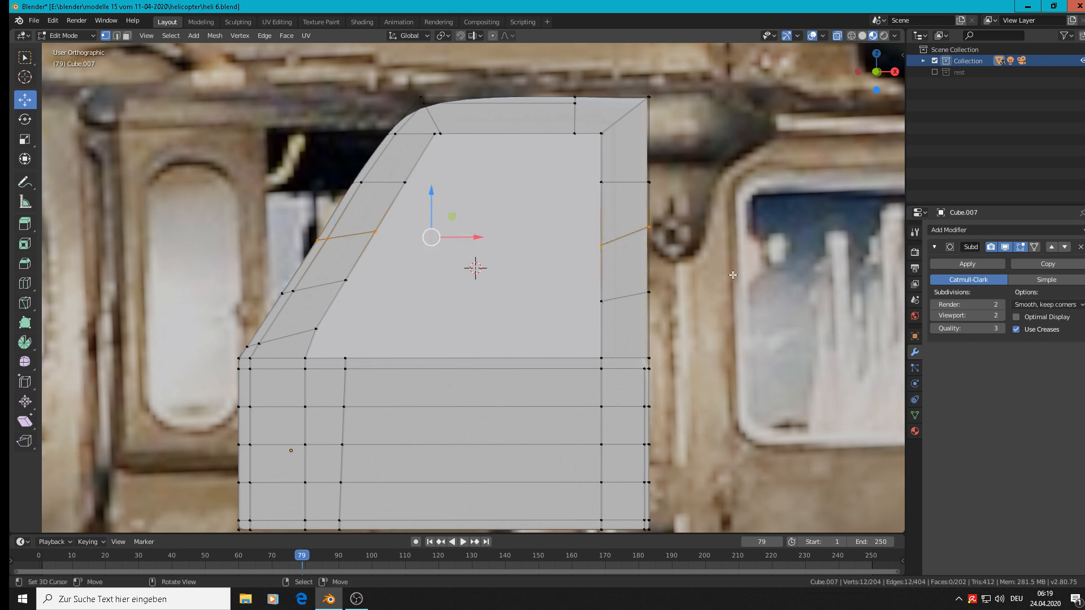
type("sz")
type("9")
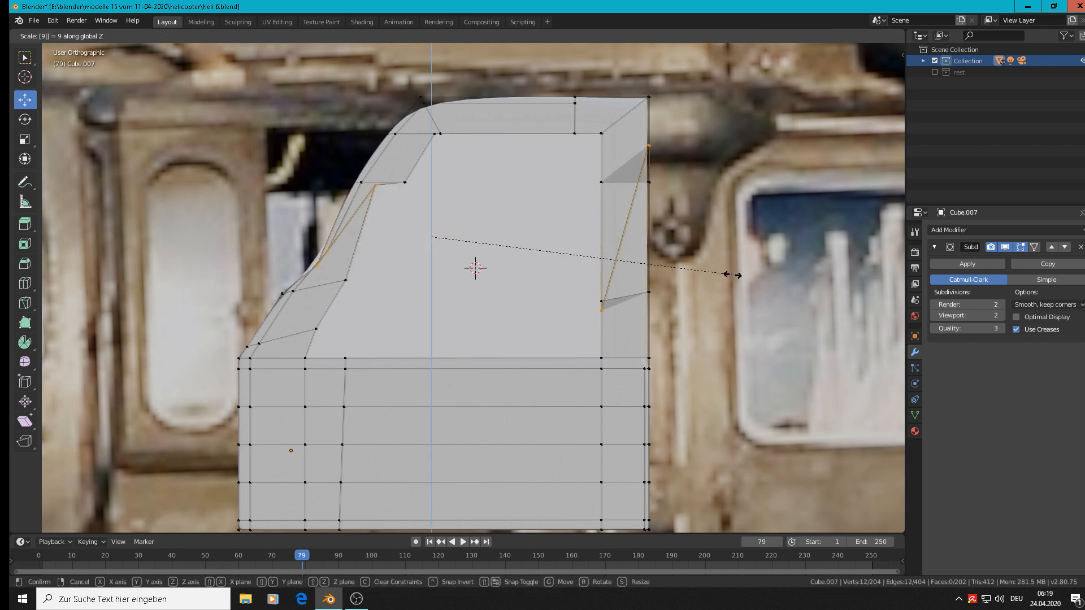
key("Escape")
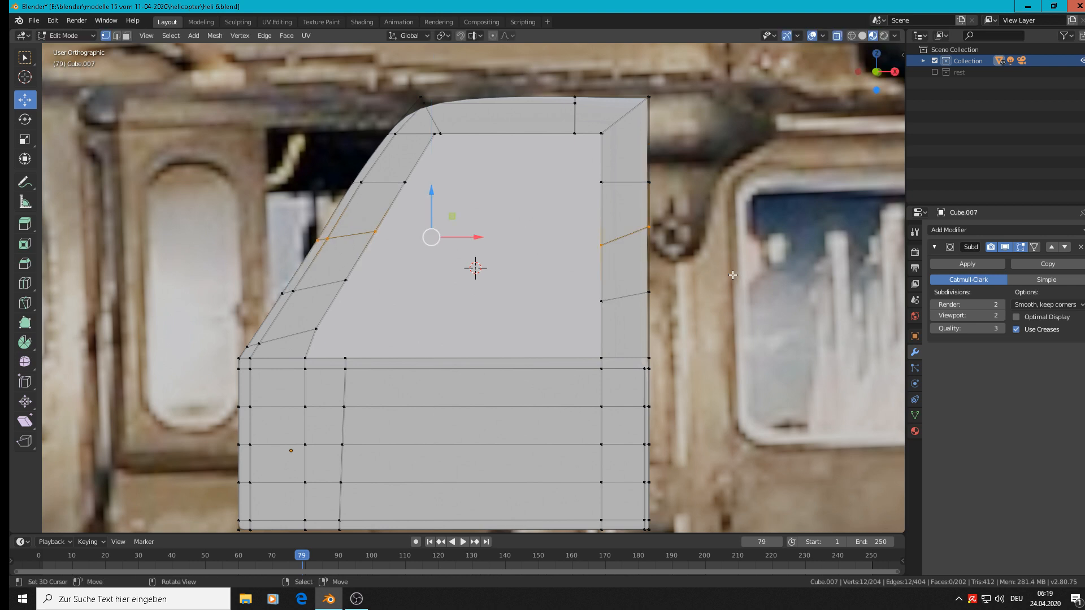
type("sz0")
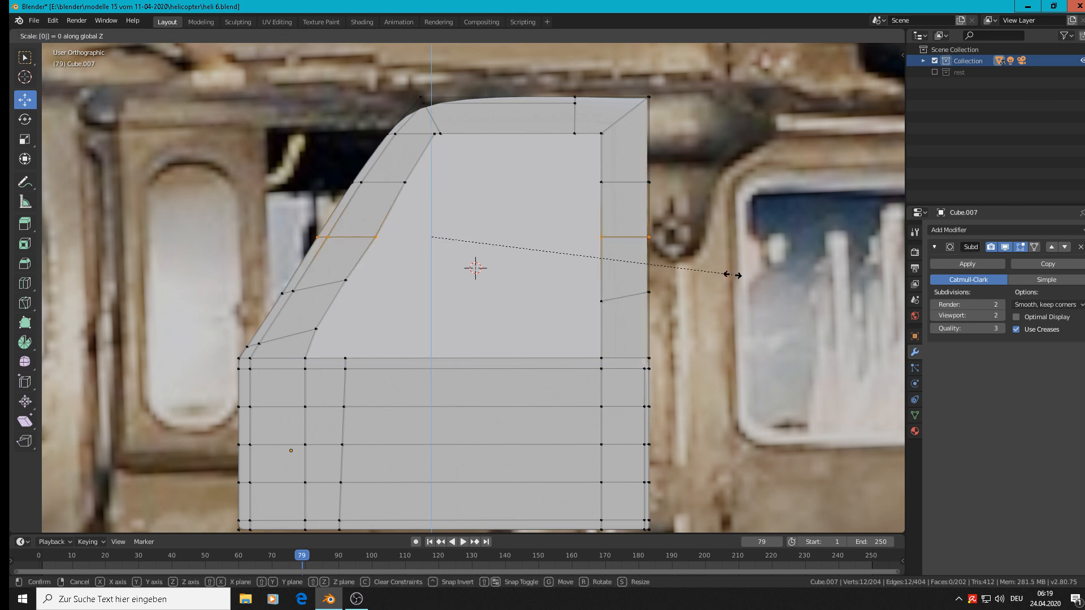
key("Return")
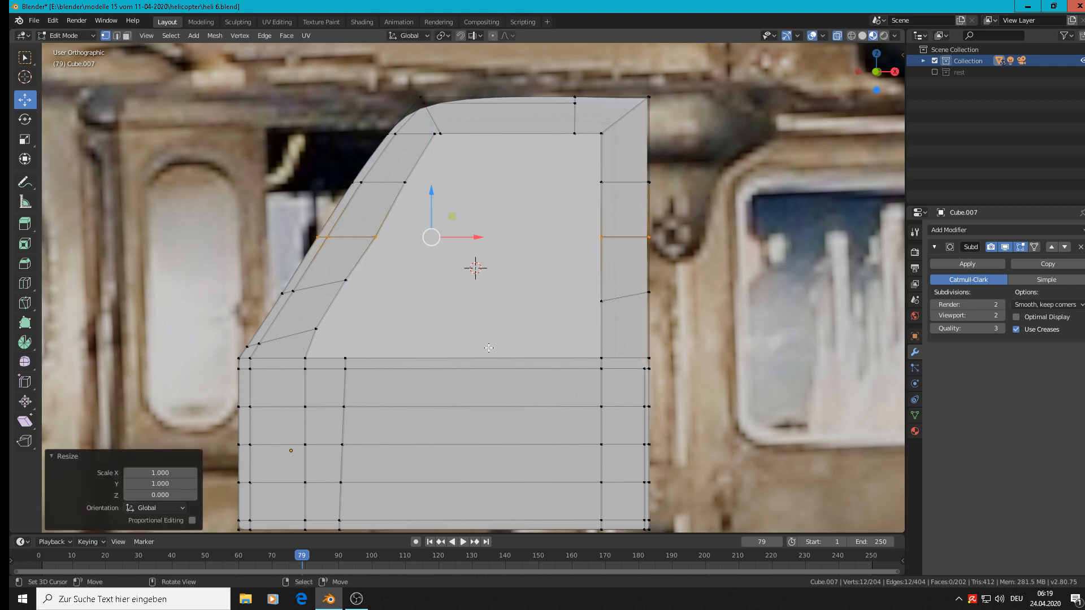
Step: Shift the middle loop's inner vertices on the slanted front post slightly forward to straighten the window edge
key("ctrl")
key("alt+a")
key("b")
left_click_drag(366, 227, 401, 243)
left_click(375, 292)
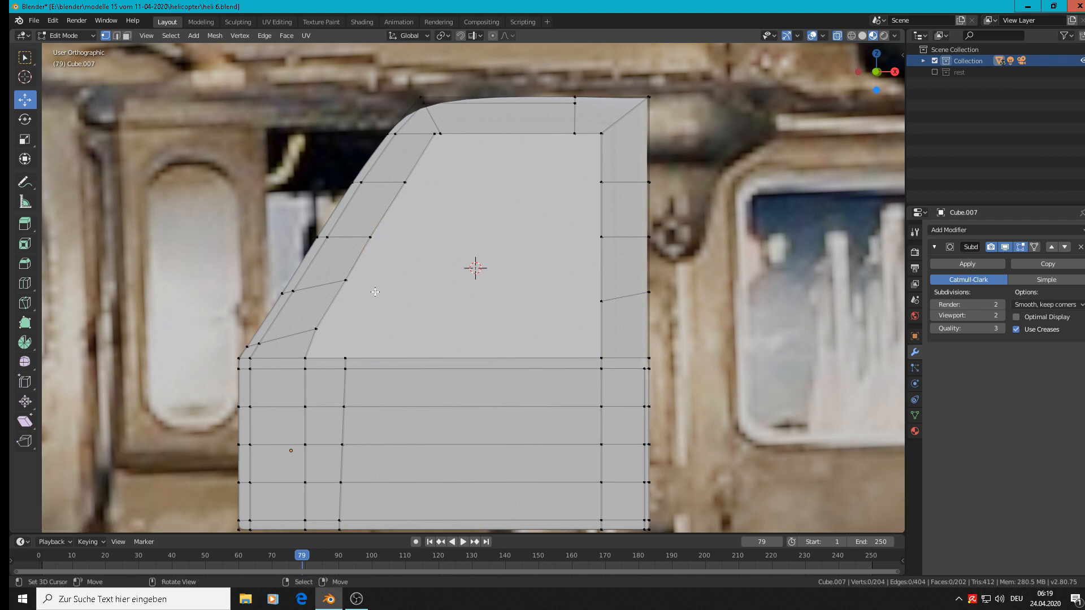
Step: Select the lowest of the three loops on both window posts and flatten it with a Z scale of 0
left_click(281, 293, "alt")
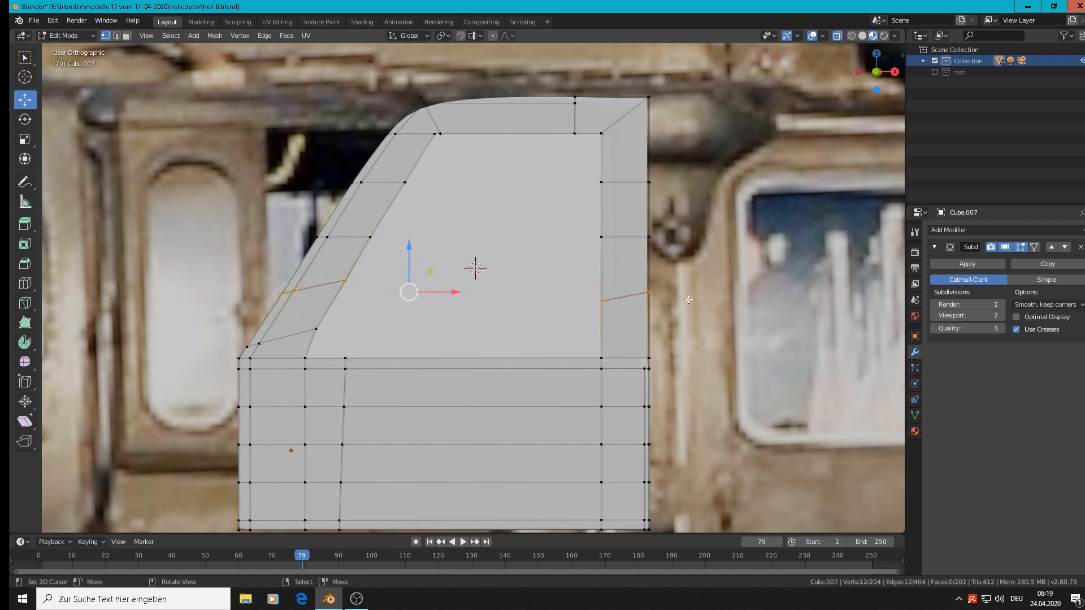
key("s")
key("z")
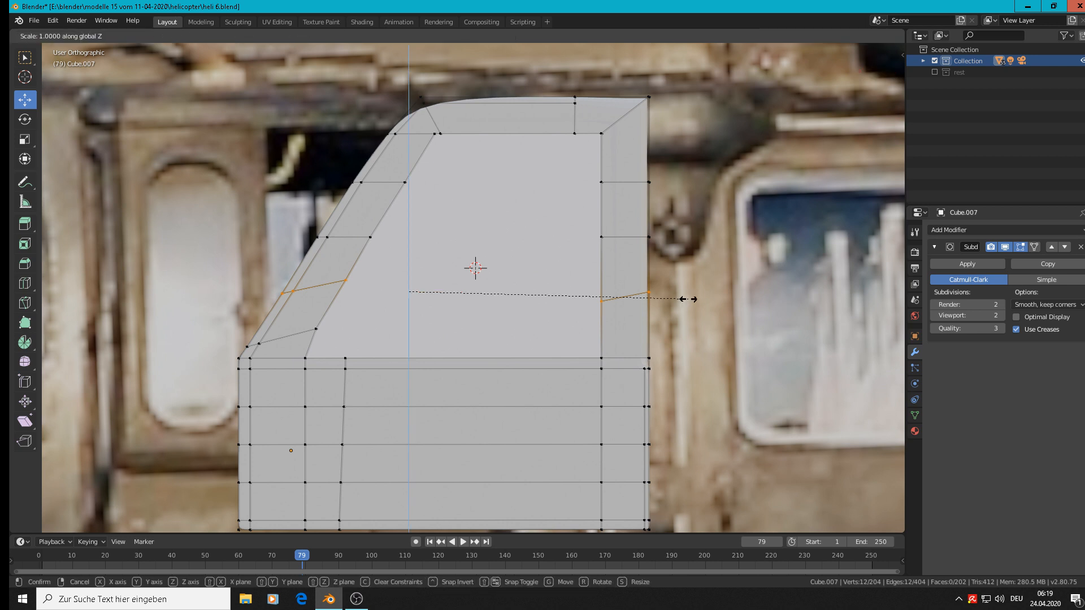
key("0")
key("Return")
Step: Move the lowest loop's inner vertices on the front post about -0.0019 m along X in line with the slanted window edge
left_click(395, 282)
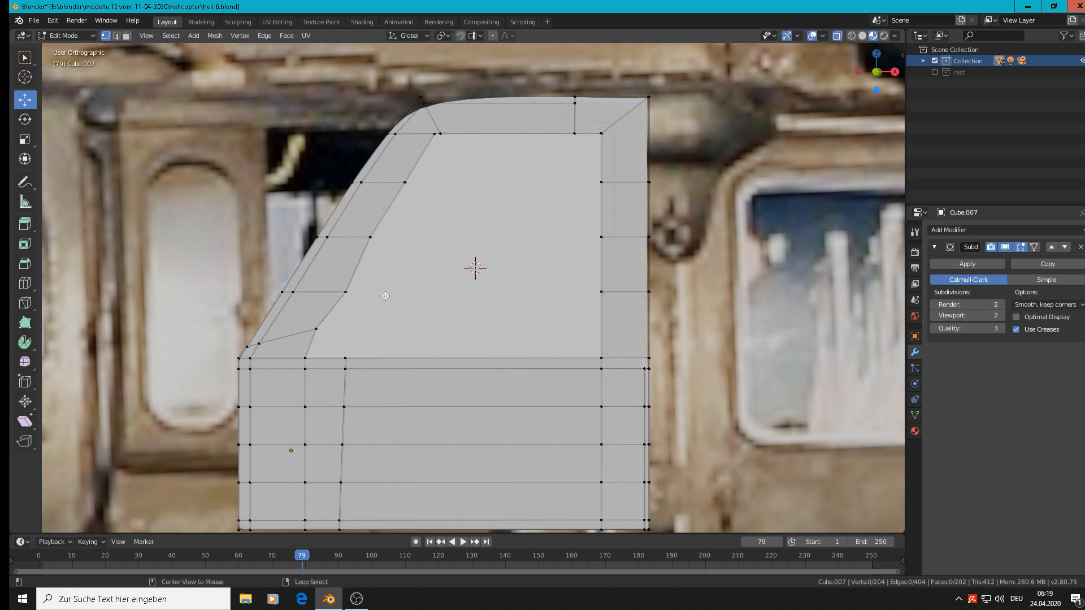
left_click(382, 300)
key("g")
key("x")
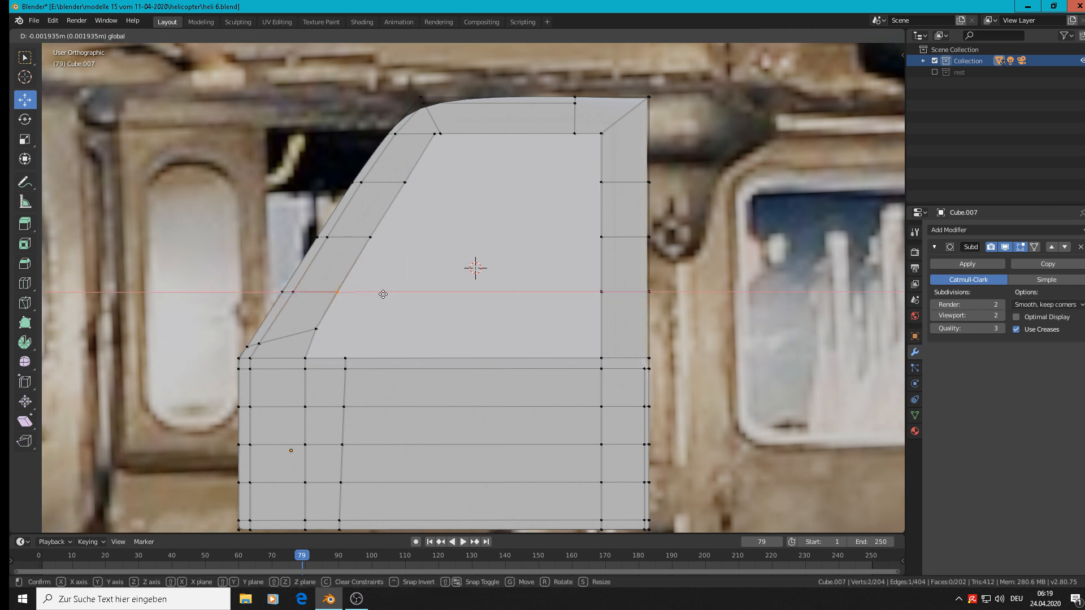
left_click(383, 295)
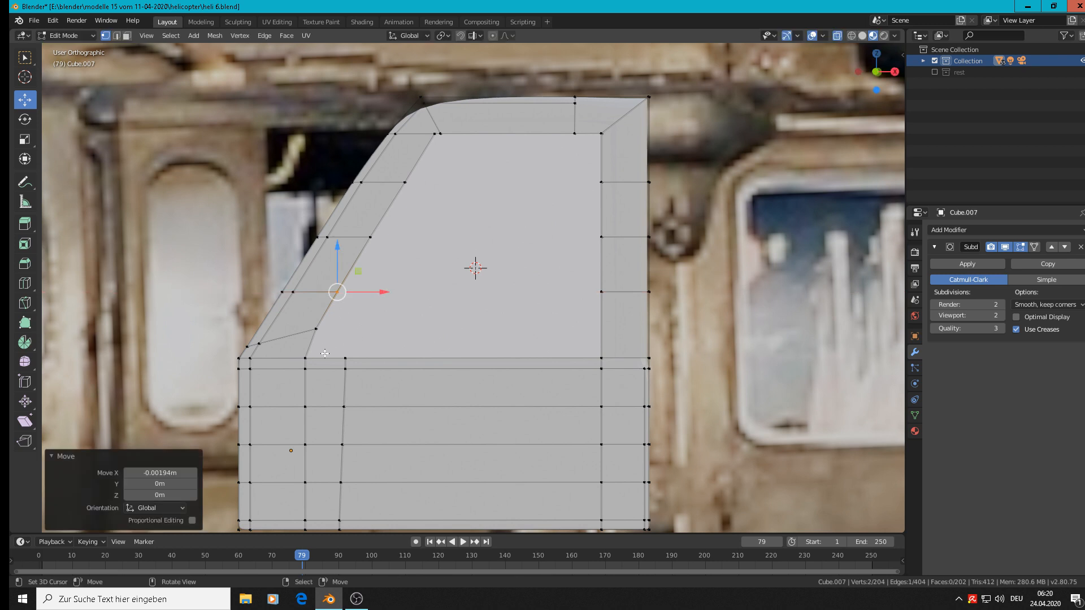
Step: Select the lowest inner vertex on the slanted front window post, shift it slightly forward along X, and clear the selection
left_click(327, 342)
left_click(316, 329)
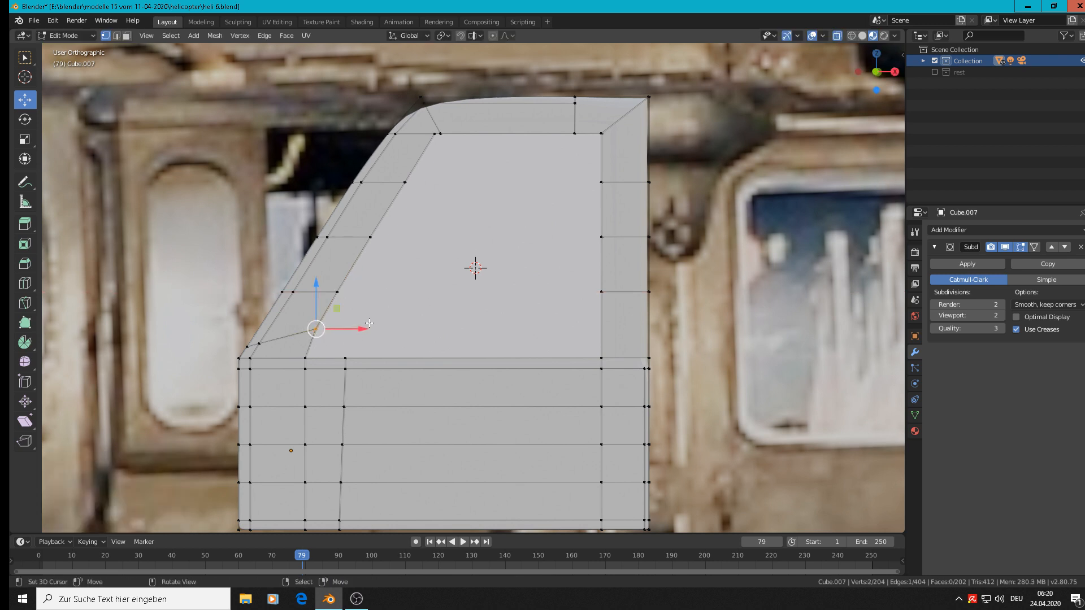
key("g")
key("x")
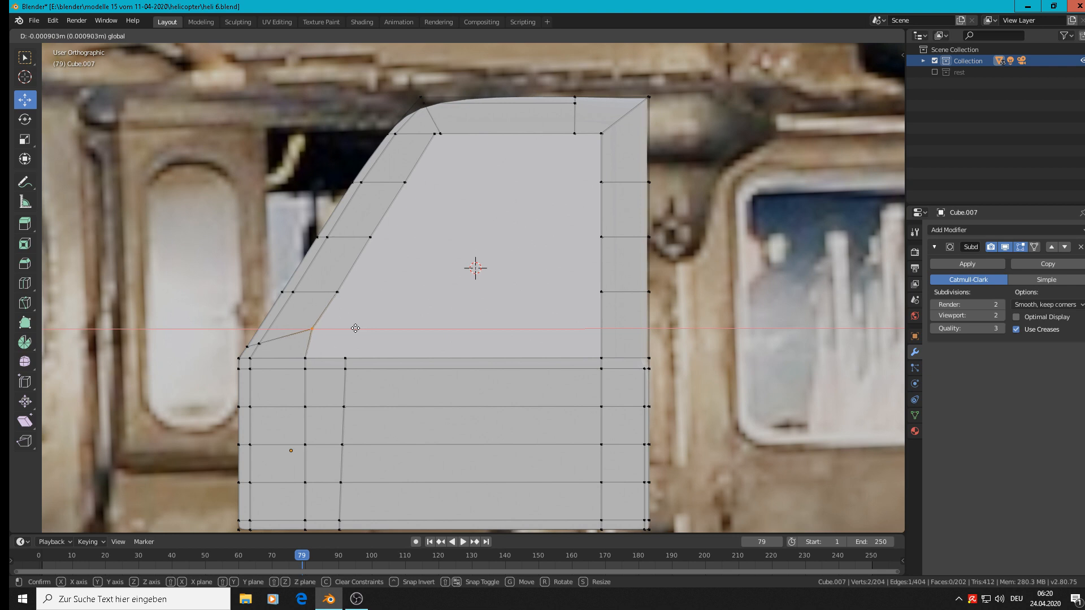
left_click(353, 329)
left_click(330, 364)
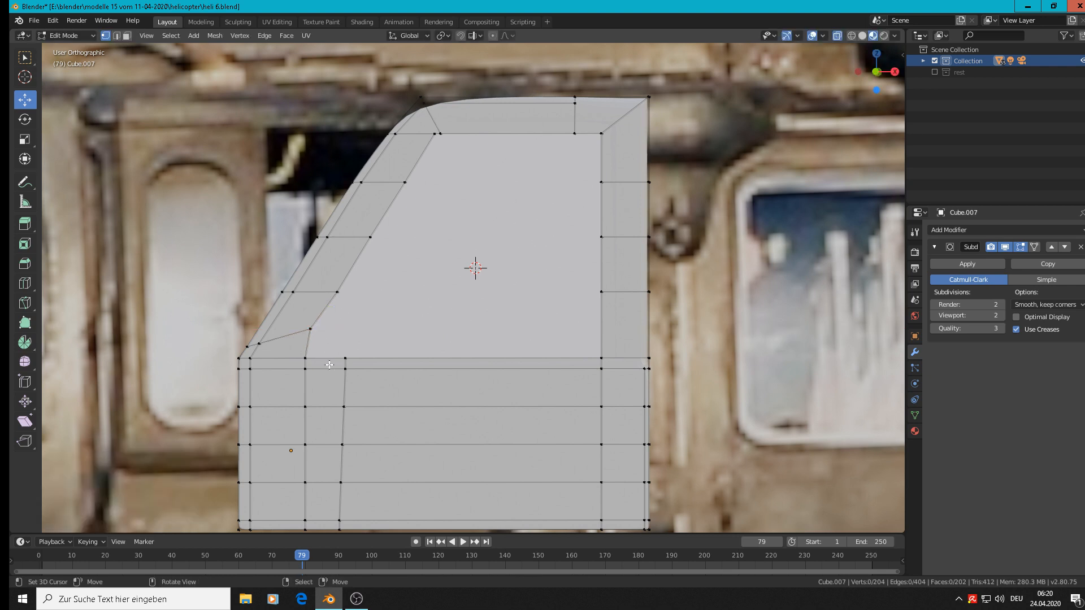
Step: Leave mesh editing and apply Shade Smooth to the cockpit door
key("Tab")
scroll(373, 391, "down", 4)
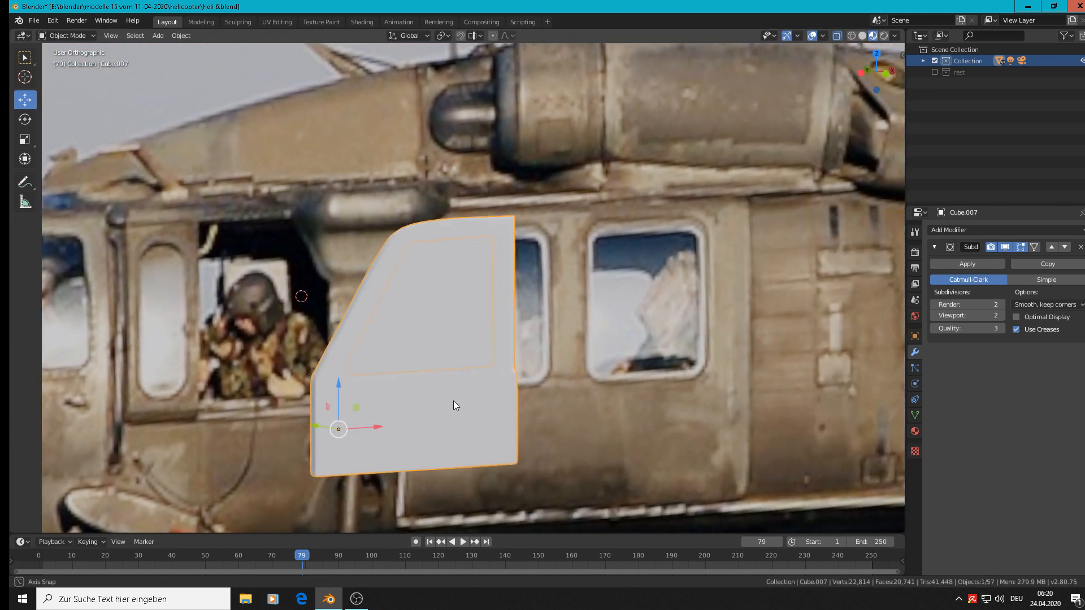
middle_click_drag(454, 401, 477, 405)
scroll(466, 390, "up", 2)
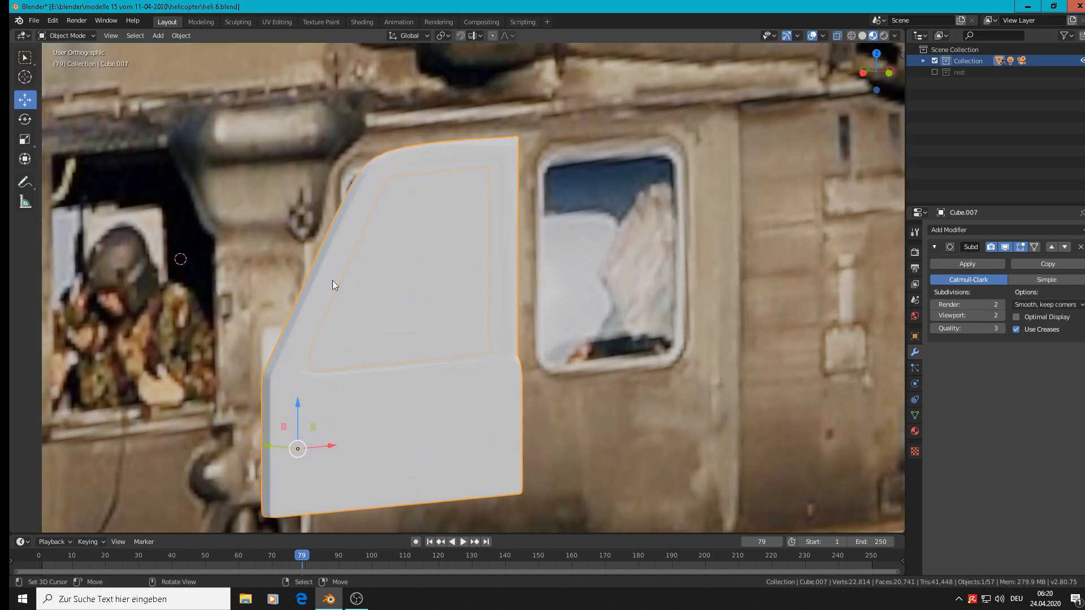
left_click(186, 35)
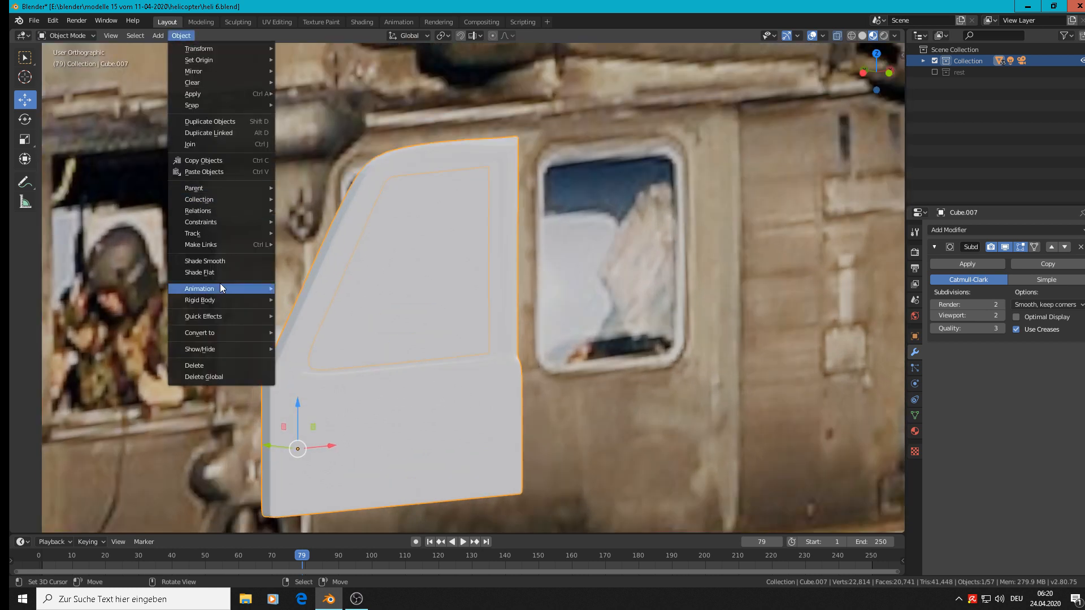
left_click(216, 263)
scroll(385, 332, "down", 1)
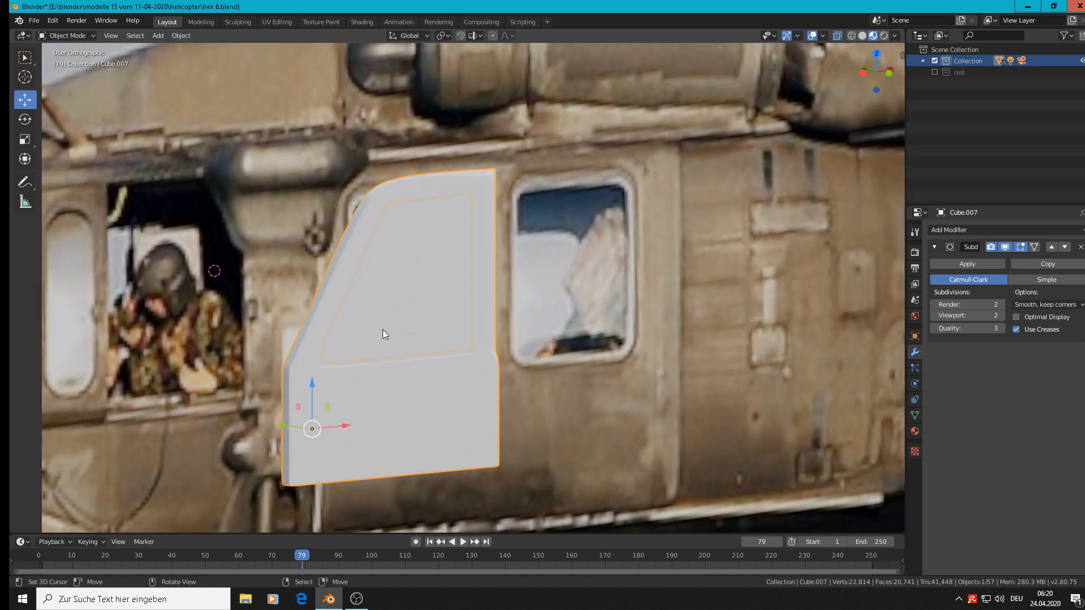
scroll(389, 320, "down", 2)
Step: Select the slanted vertical edge column in the lower door panel near the window's front corner and straighten it with an X scale of 0
key("Tab")
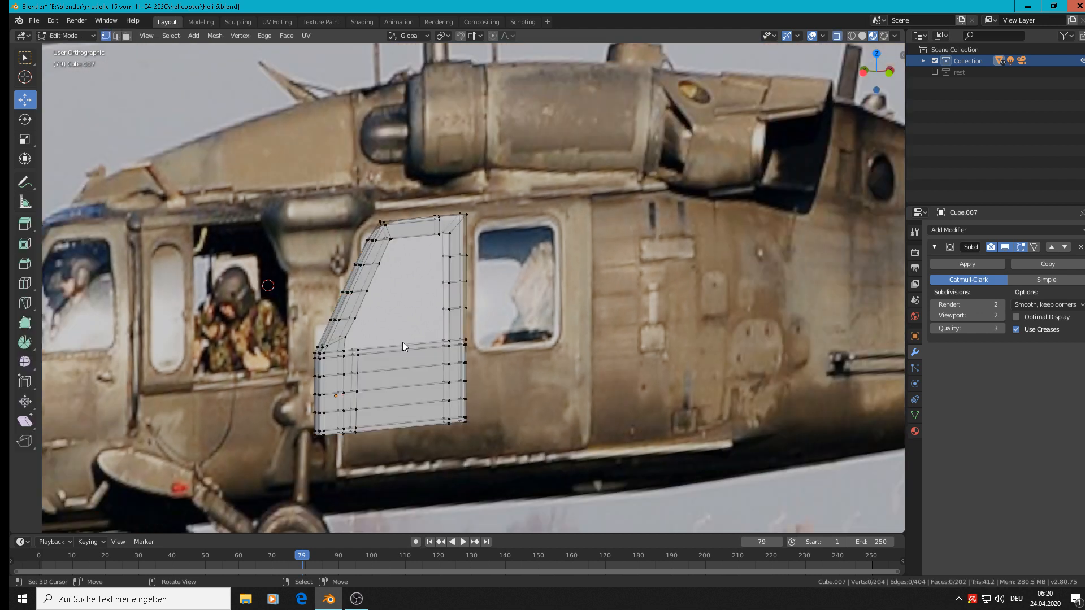
scroll(390, 372, "up", 4)
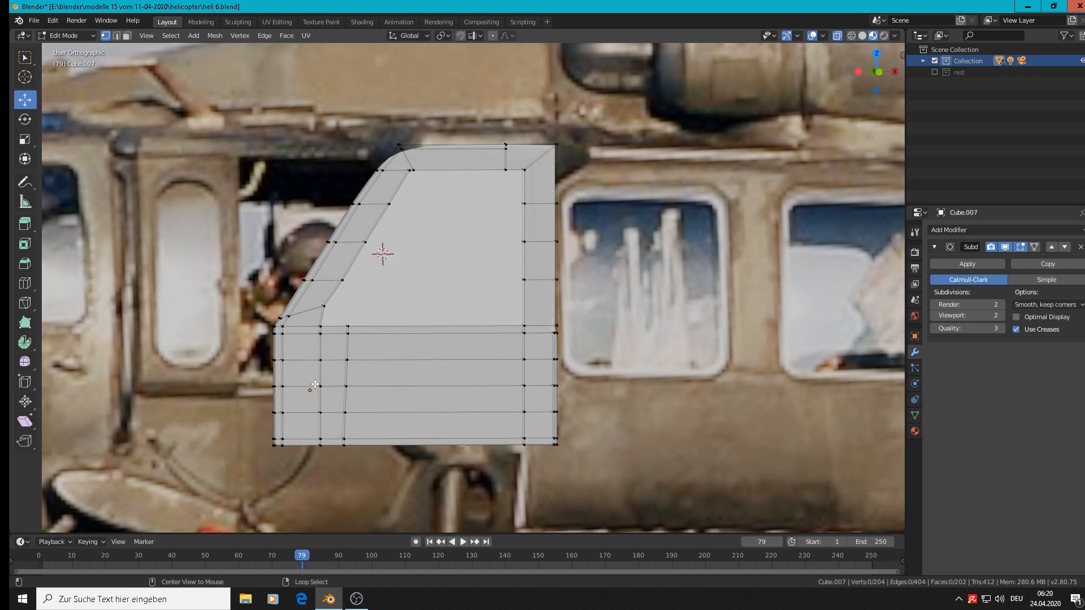
middle_click_drag(357, 372, 359, 333)
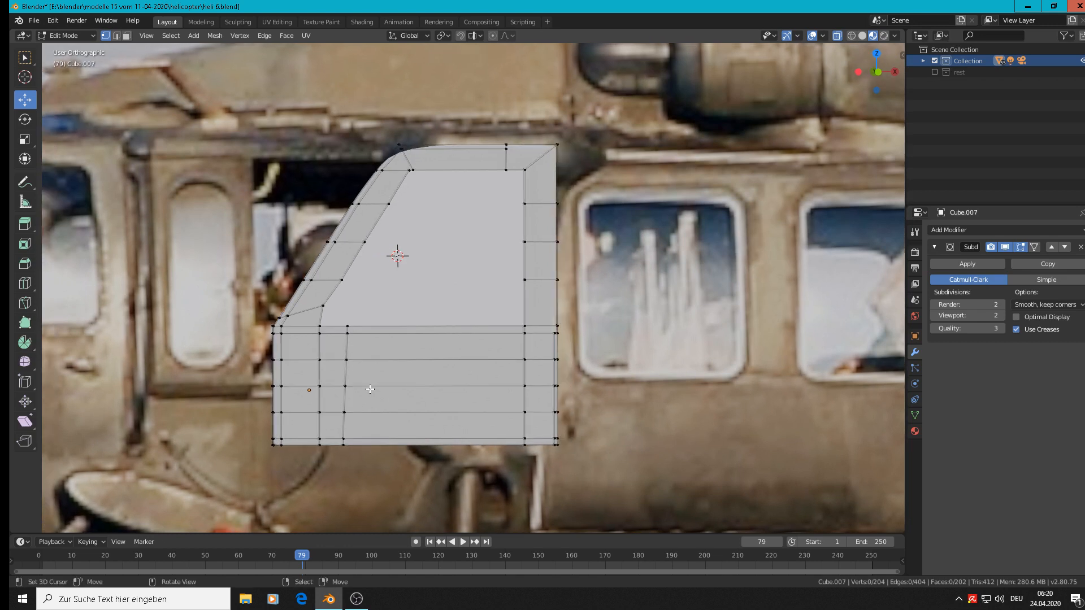
key("c")
left_click_drag(359, 322, 346, 450)
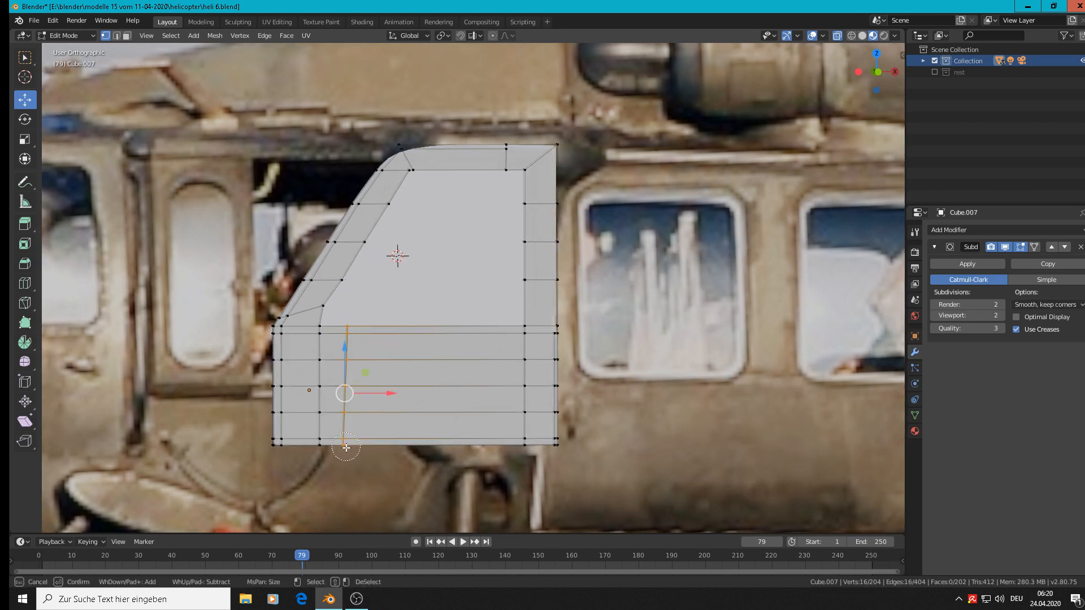
right_click(346, 451)
key("s")
key("x")
key("0")
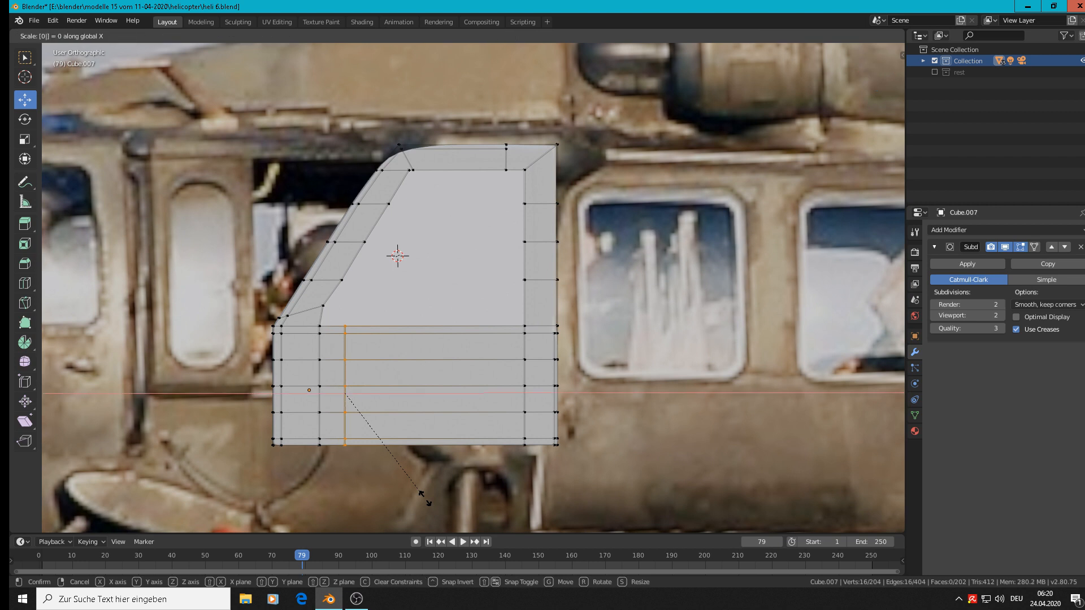
key("Return")
key("alt+a")
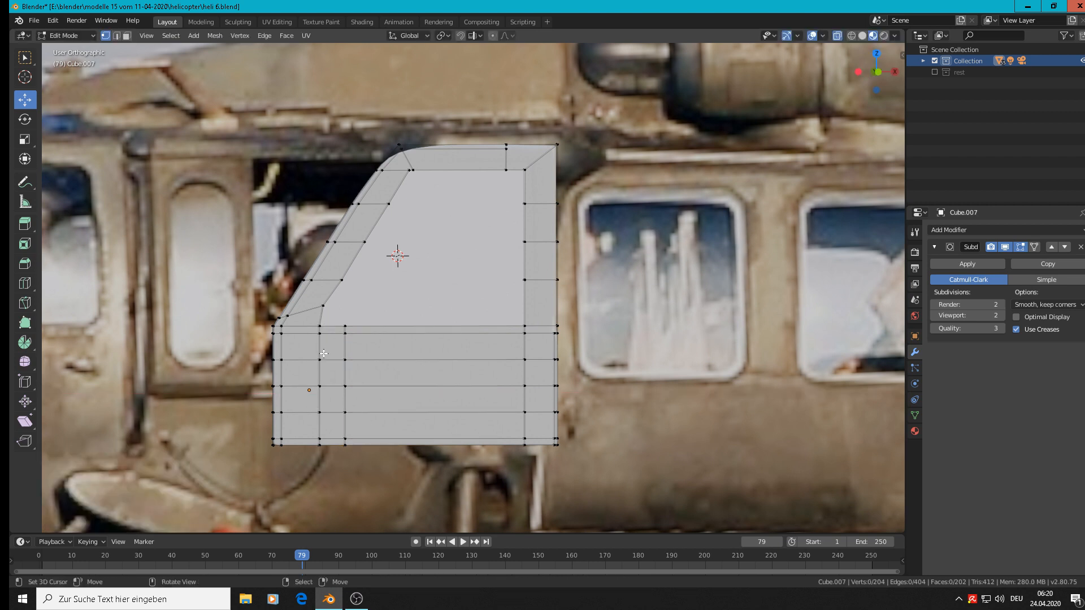
Step: Select the vertical edge loop directly below the window's front lower corner, scale it to 0 along X, and preview the smoothed door
right_click(323, 339)
key("Escape")
left_click(319, 334, "alt")
key("s")
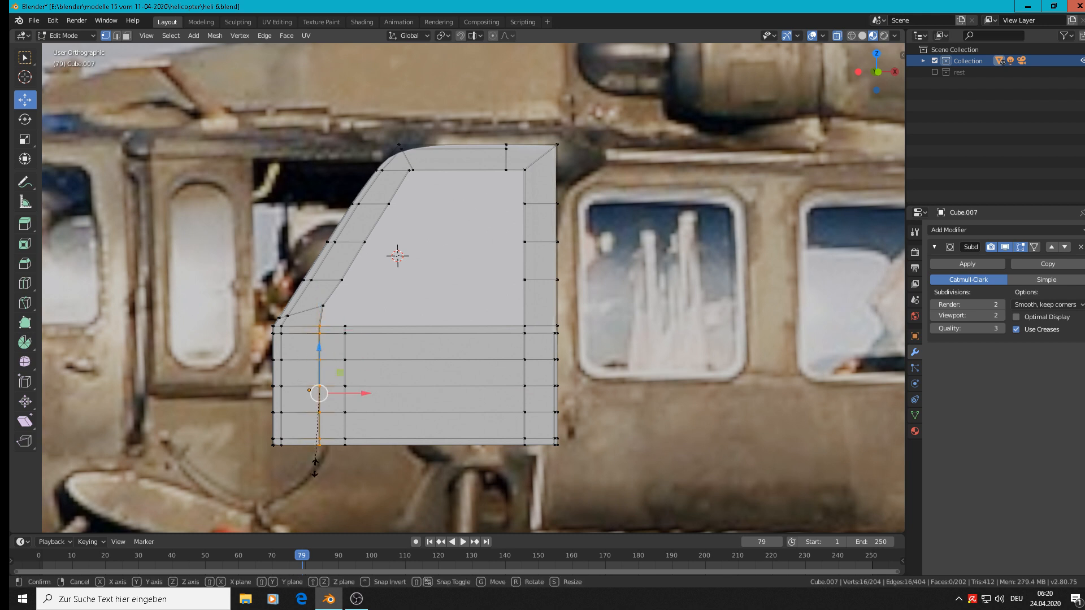
key("x")
key("0")
key("Return")
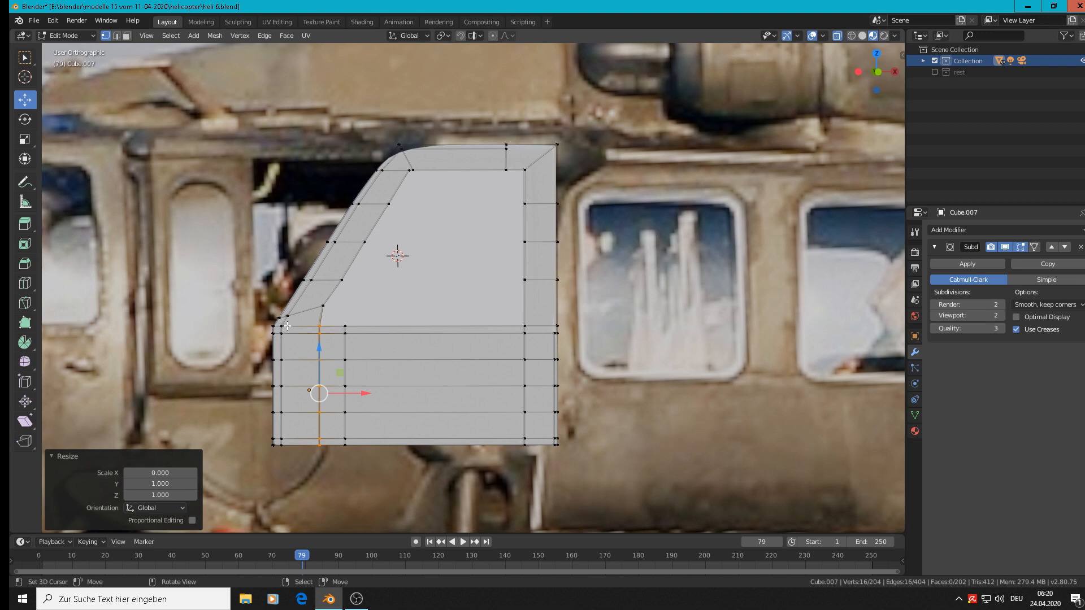
key("Tab")
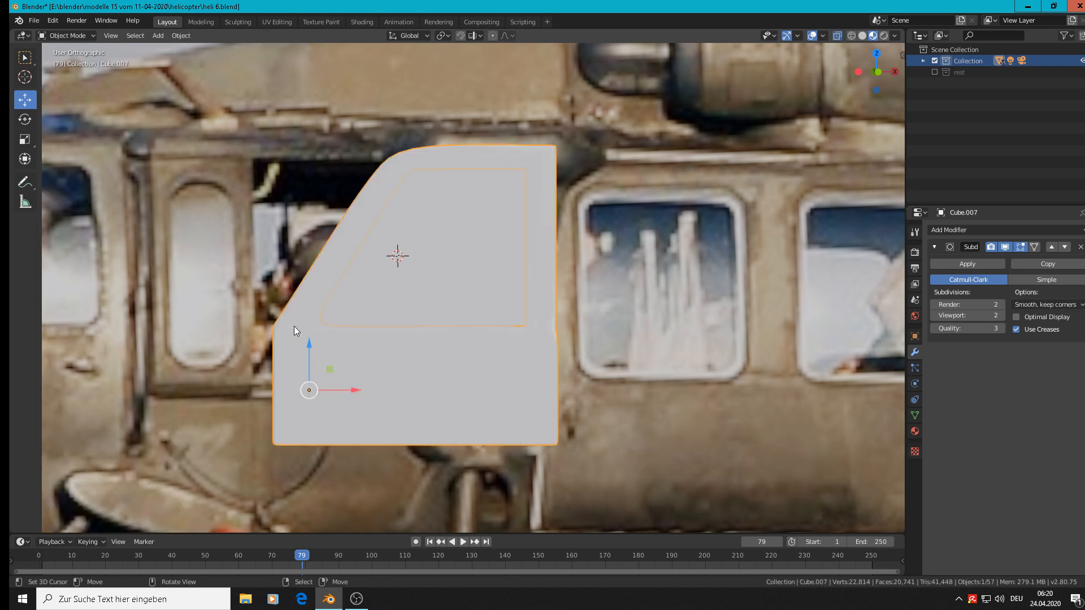
key("Tab")
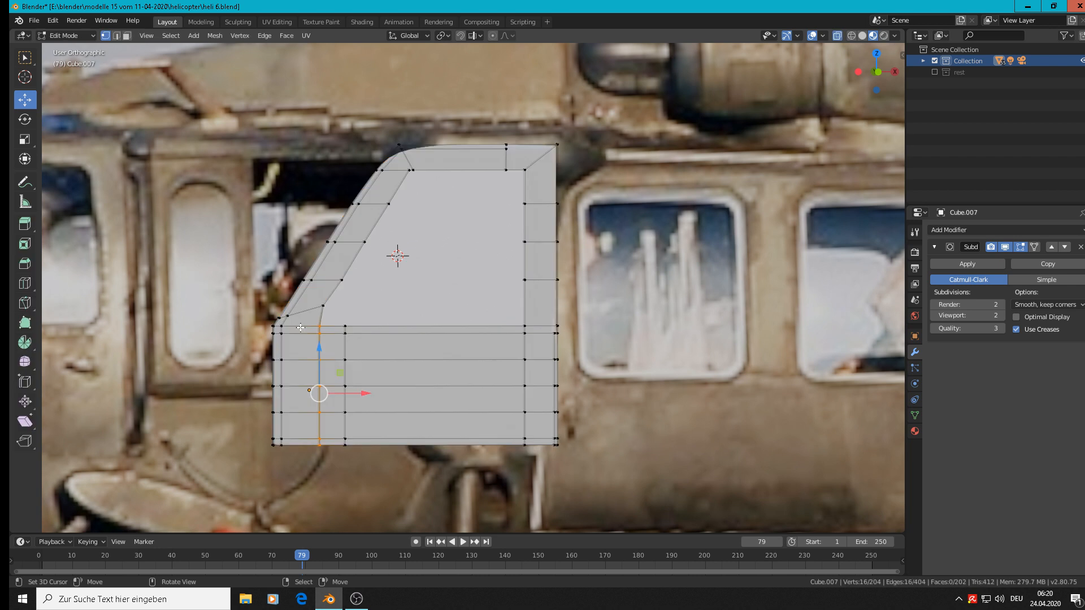
Step: Try moving the window opening's upper rear corner vertex, and undo the move
left_click(523, 172)
scroll(523, 172, "up", 2)
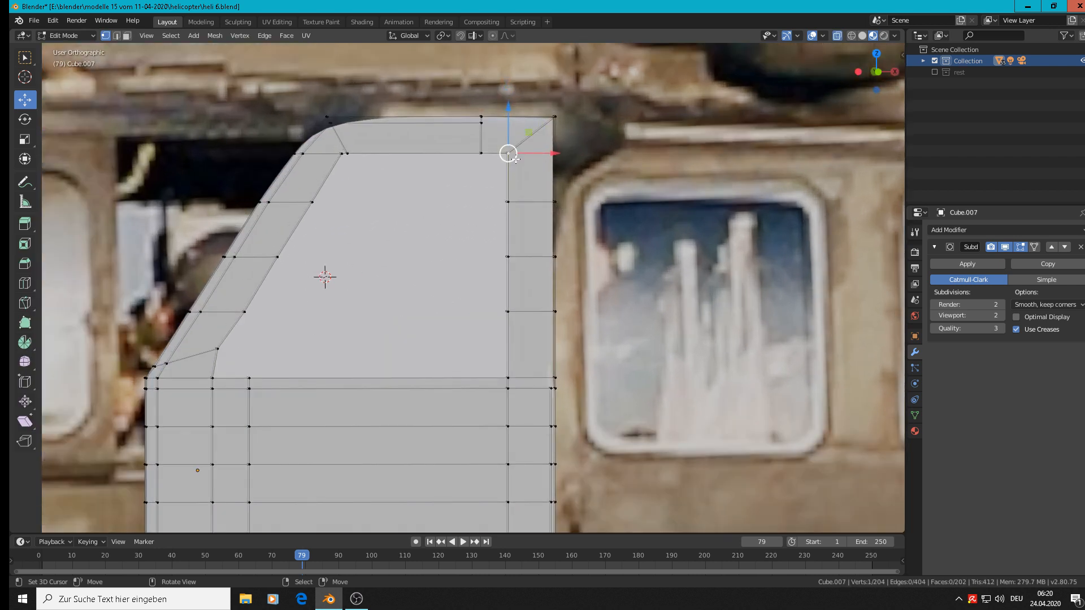
middle_click_drag(515, 159, 560, 198)
key("g")
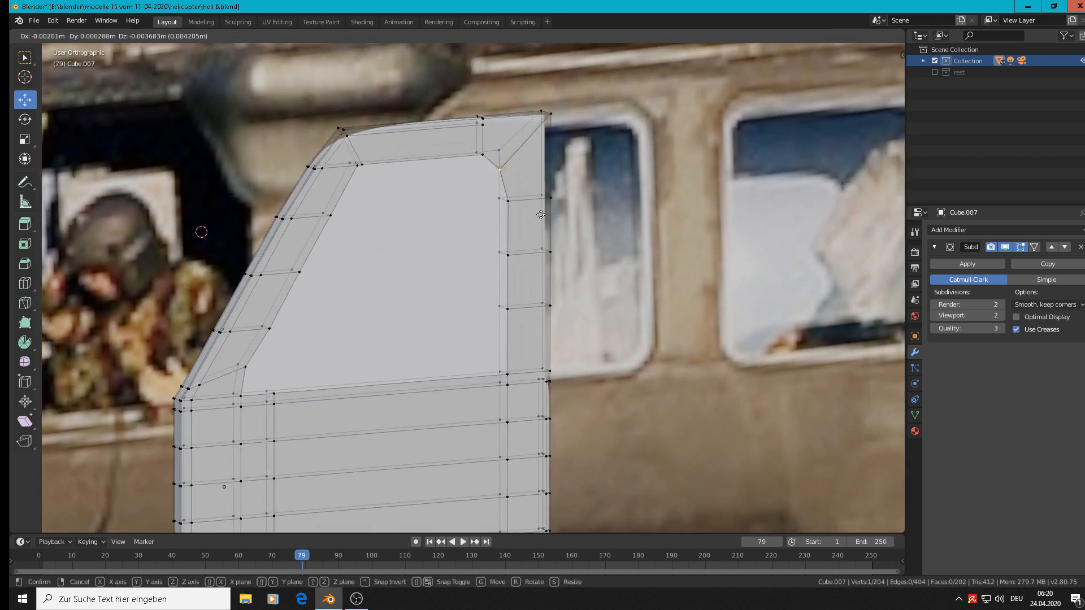
left_click(539, 187)
scroll(534, 183, "up", 1)
key("ctrl+z")
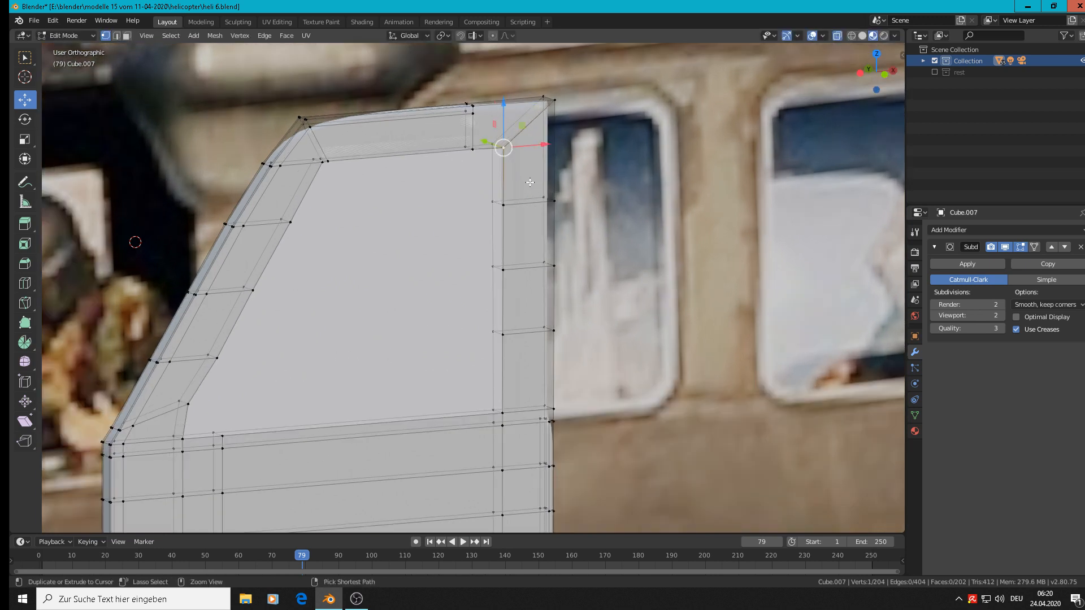
scroll(530, 166, "up", 3)
key("ctrl+r")
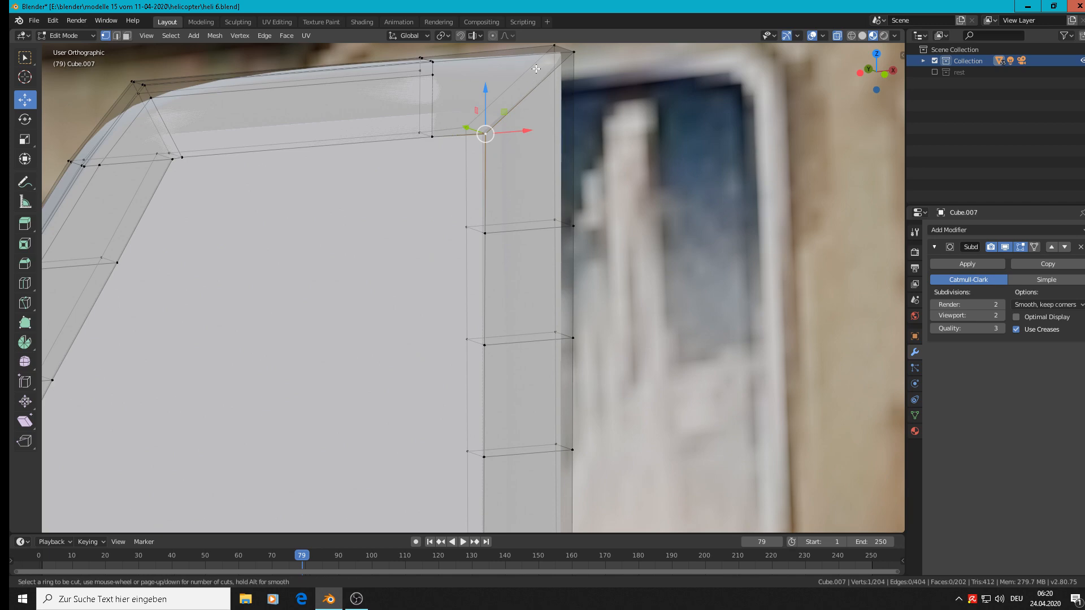
key("Escape")
middle_click_drag(536, 69, 494, 235)
scroll(484, 126, "up", 5)
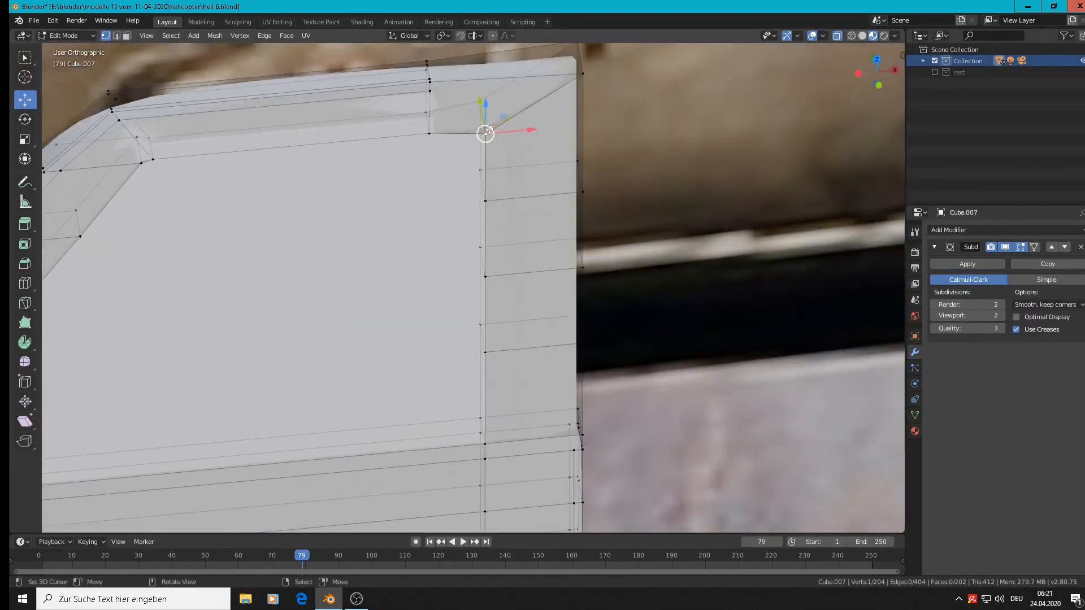
middle_click_drag(485, 132, 520, 169)
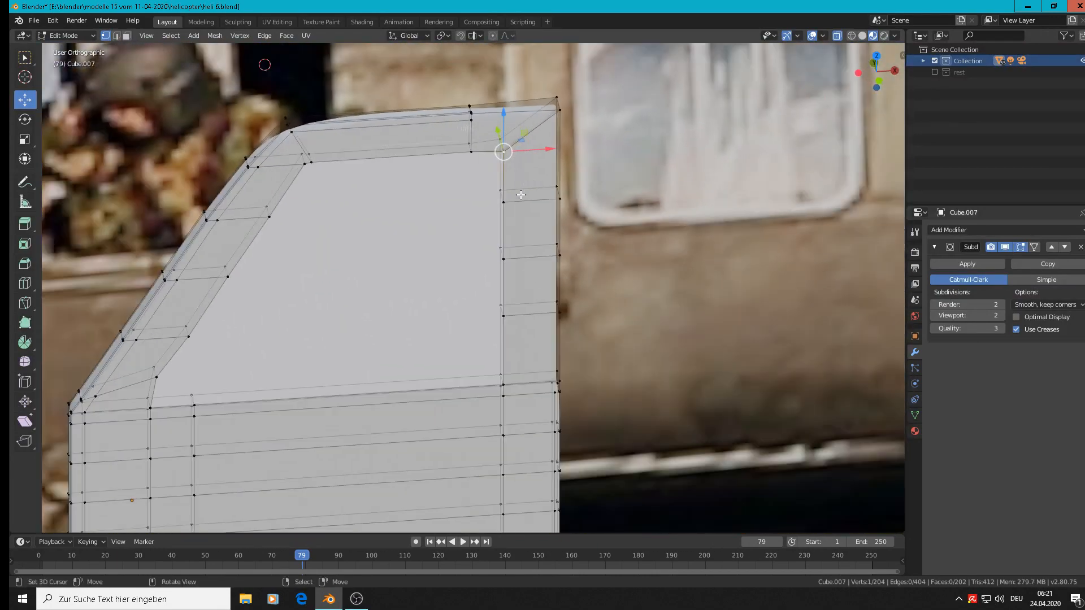
Step: Add two vertical loop cuts on the rear window post's far face, near its outer edge (factor -0.864) and window edge (factor 0.728)
key("ctrl+r")
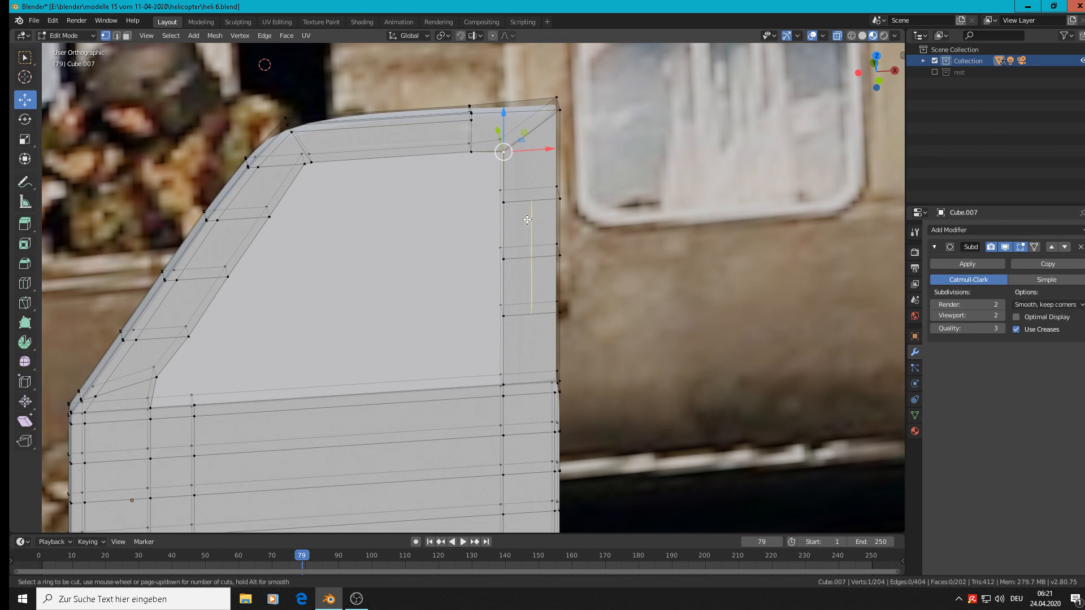
left_click(526, 249)
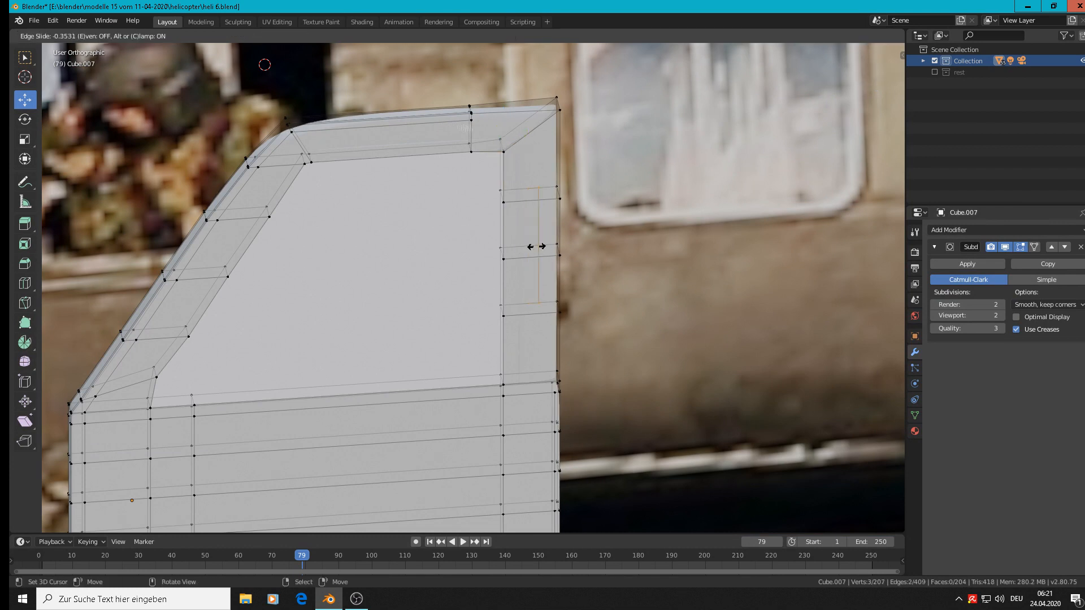
left_click(550, 245)
key("ctrl+r")
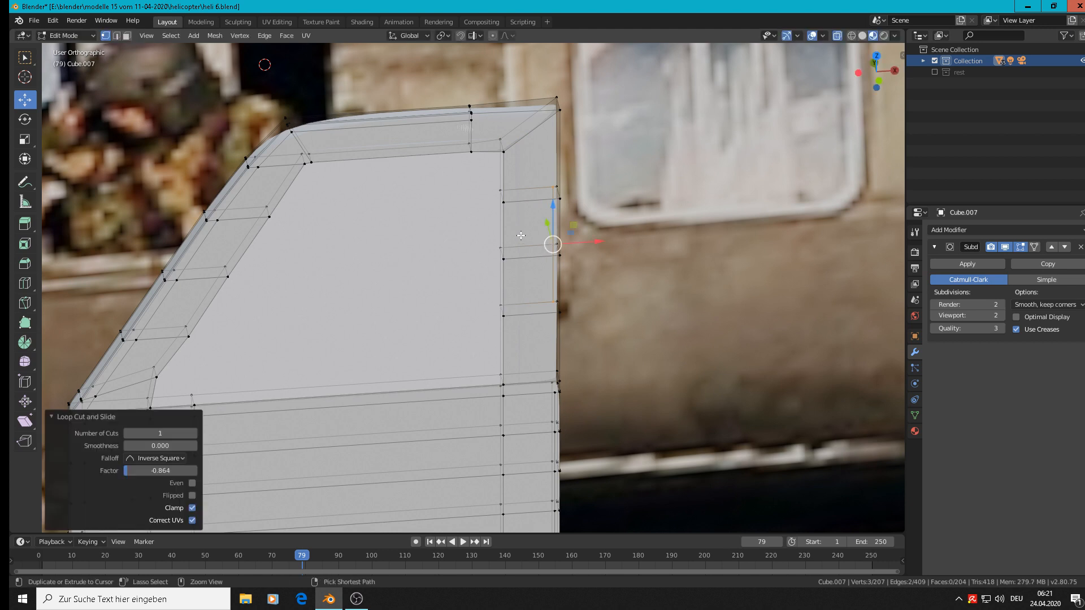
left_click(516, 235)
left_click(501, 231)
middle_click_drag(501, 232, 544, 201)
Step: Add two vertical loop cuts on the rear window post's near face, with factors 0.853 by the outer edge and -0.836 by the window
key("ctrl+r")
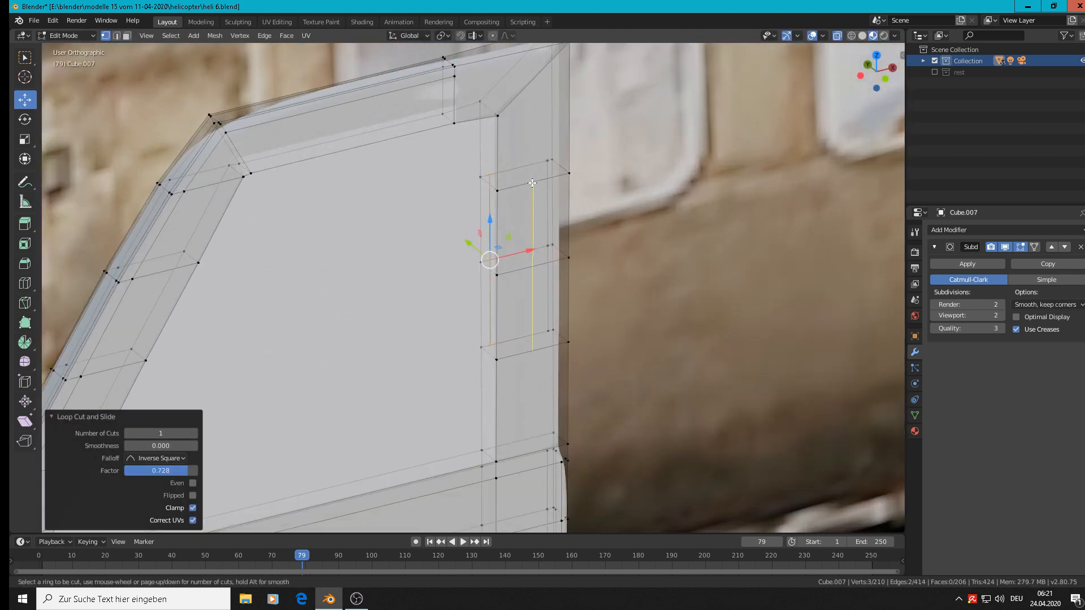
left_click(544, 201)
left_click(566, 182)
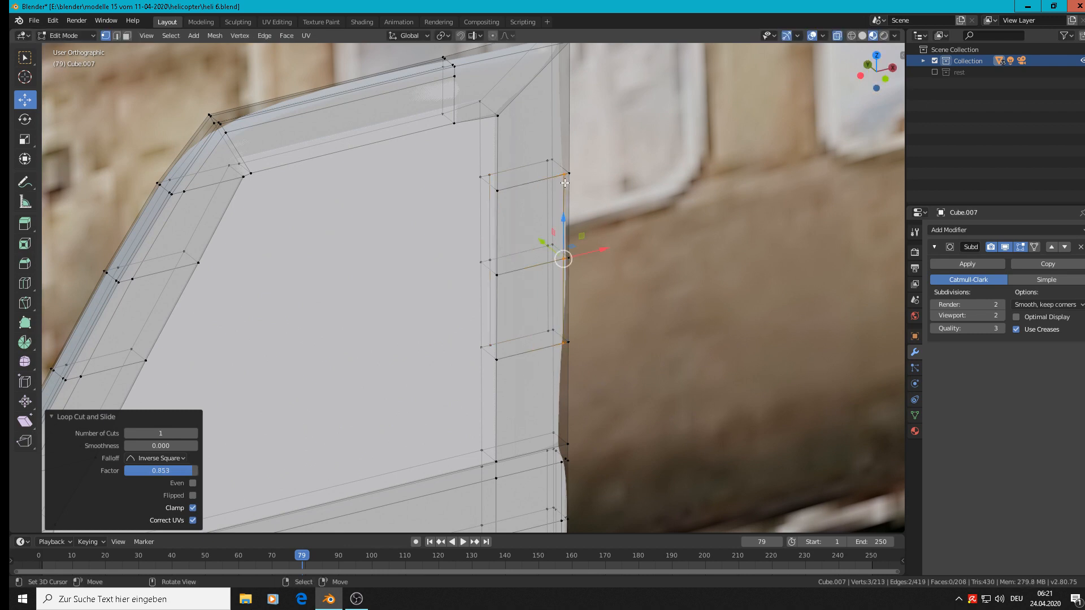
key("ctrl+r")
left_click(517, 194)
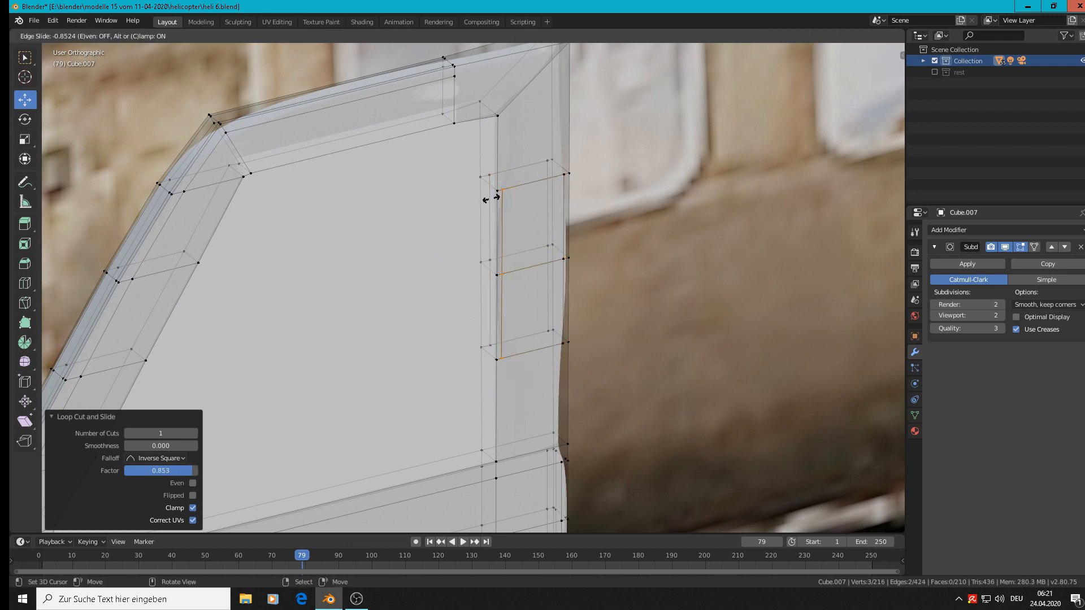
left_click(492, 199)
Step: Examine the rear window post's new loop cuts in the mesh and their effect on the smoothed door
middle_click_drag(566, 256, 496, 190)
scroll(496, 190, "down", 4)
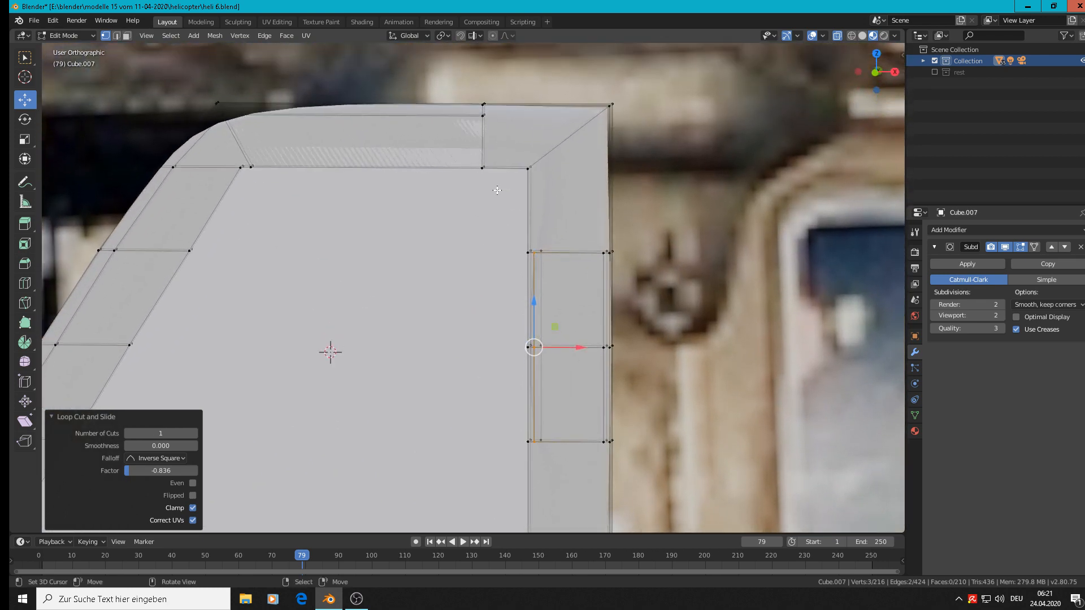
scroll(615, 407, "up", 5)
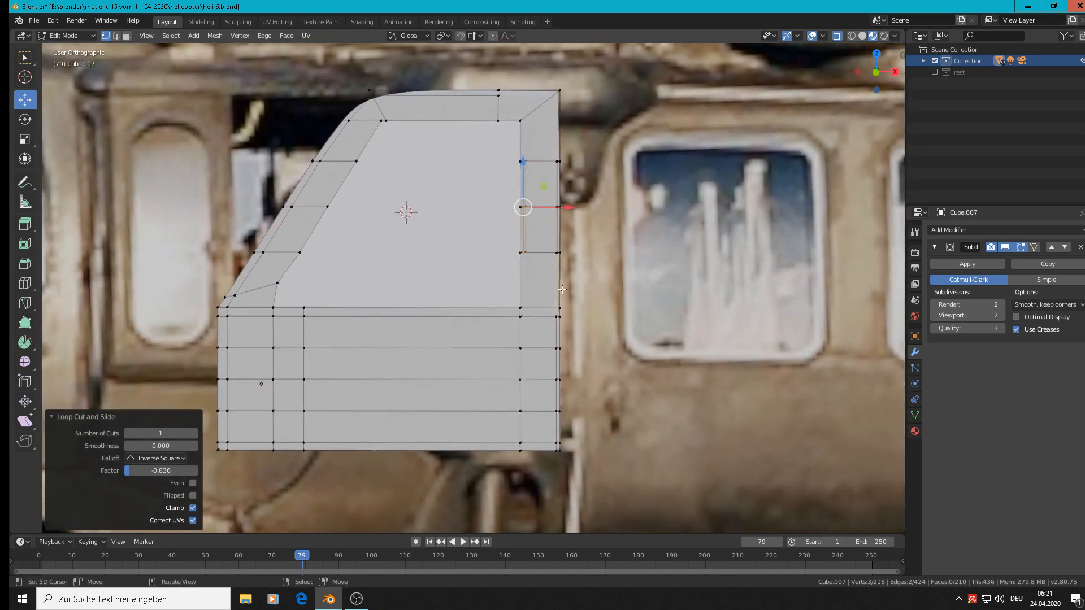
middle_click_drag(499, 345, 575, 369)
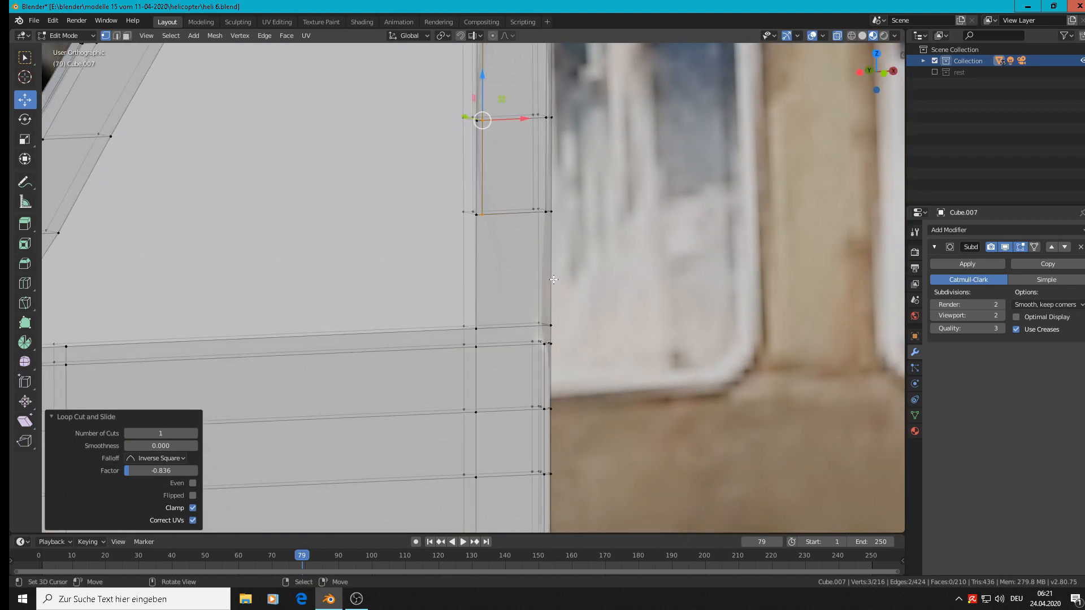
scroll(553, 279, "down", 5)
key("Tab")
scroll(545, 308, "down", 2)
scroll(537, 283, "up", 2)
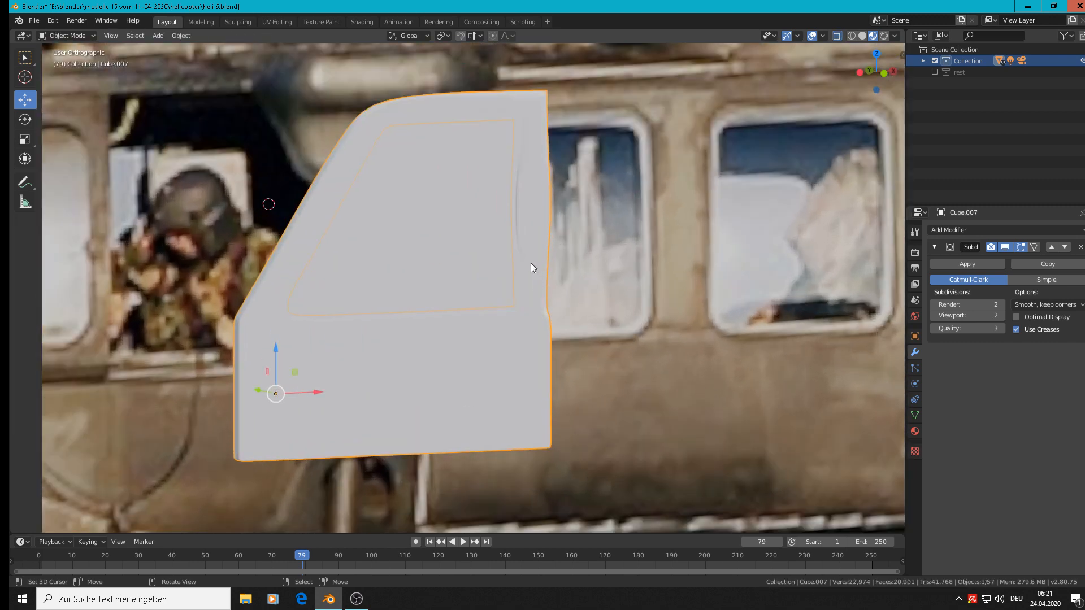
scroll(532, 237, "up", 3)
key("Tab")
scroll(535, 210, "up", 2)
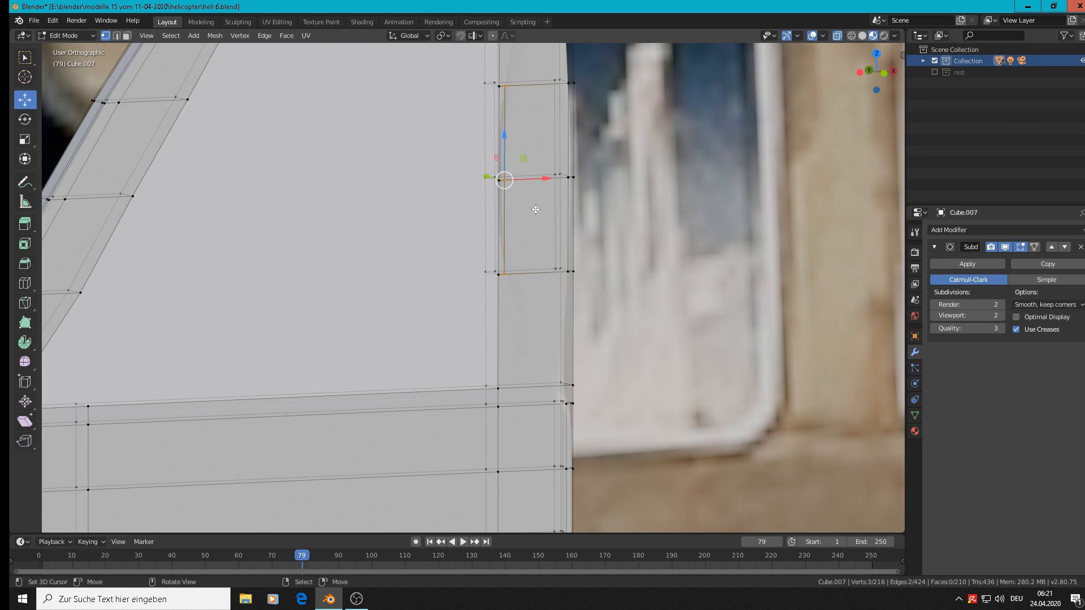
scroll(536, 209, "down", 4)
scroll(536, 226, "up", 2)
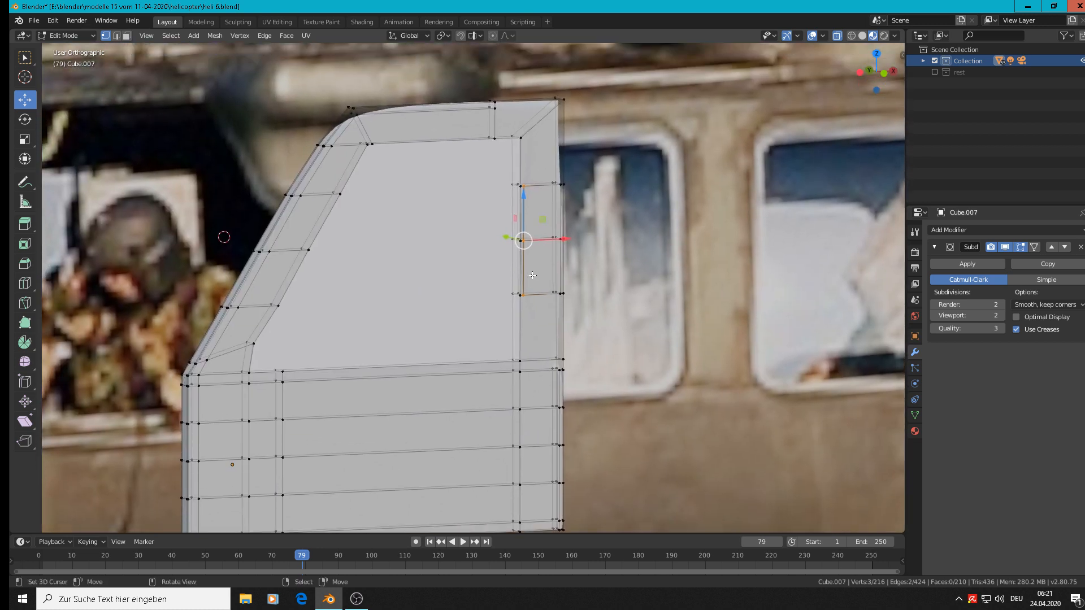
Step: Delete the vertices of the door's rear window post, from its upper corner down to the last cross loop above the lower panel
key("alt")
key("alt+a")
key("c")
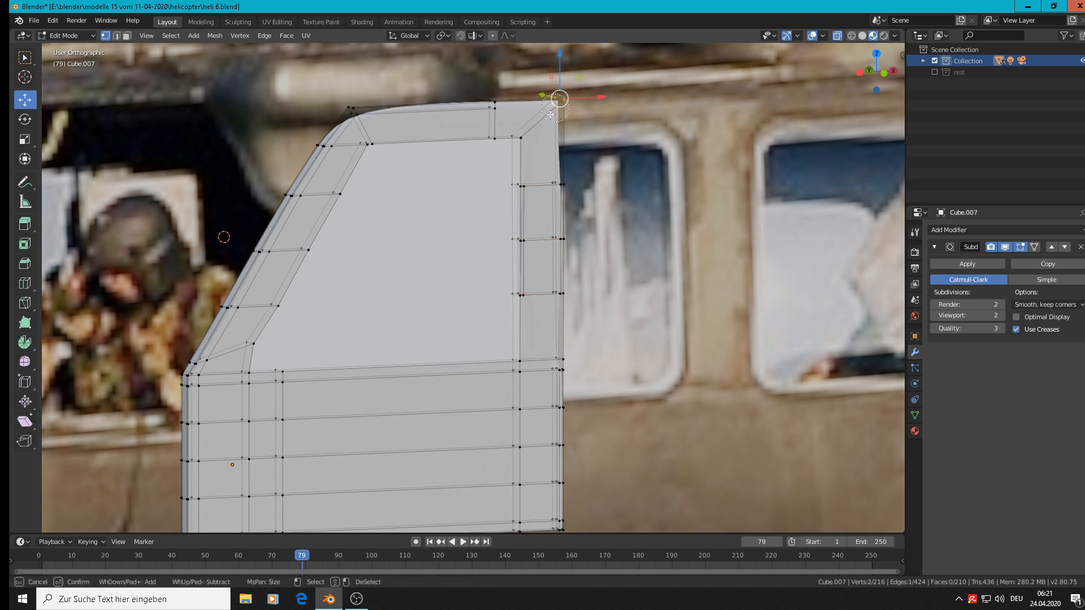
mouse_move(557, 104)
left_mouse_down()
mouse_move(537, 113)
mouse_move(521, 192)
mouse_move(527, 147)
mouse_move(534, 275)
mouse_move(562, 242)
left_mouse_up()
right_click(562, 242)
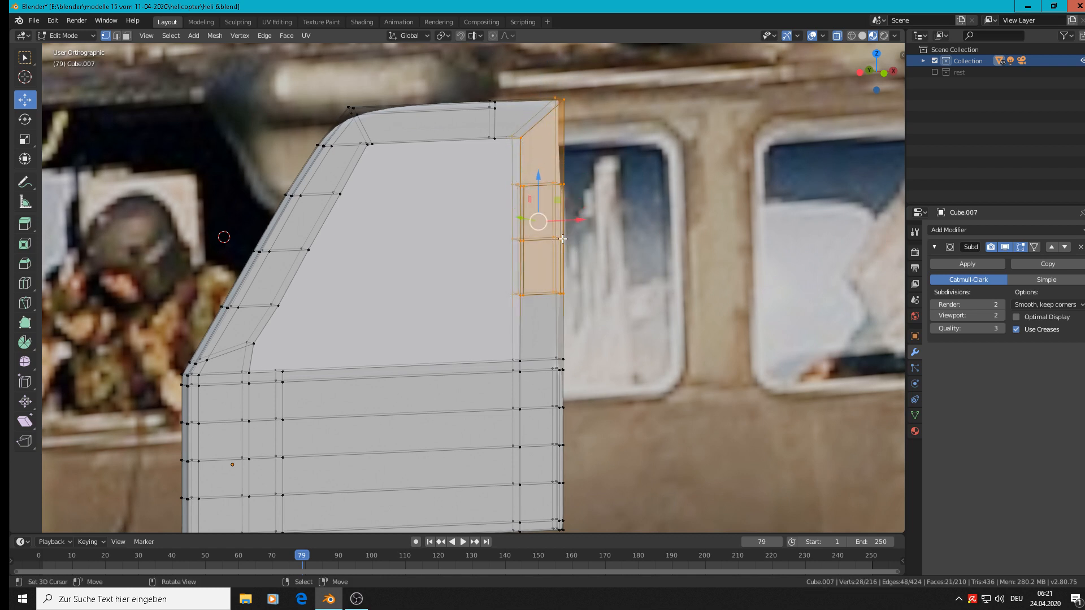
key("x")
left_click(554, 232)
scroll(554, 227, "up", 3)
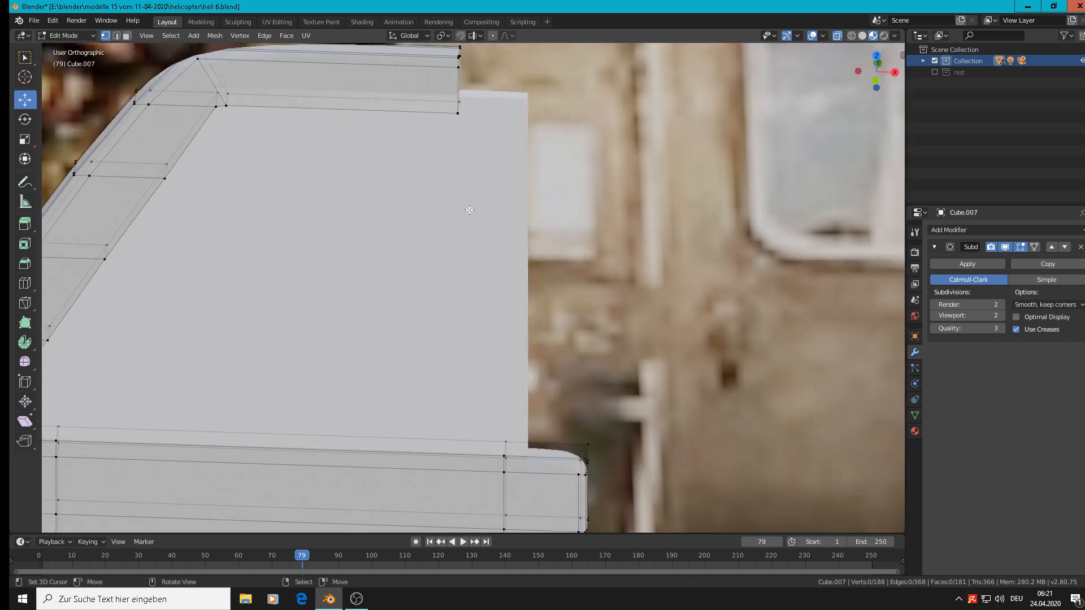
Step: Extrude the open end loop of the door frame's top rail and move it rearward along X
left_click(455, 86, "alt")
scroll(455, 86, "down", 4)
middle_click_drag(455, 85, 395, 114)
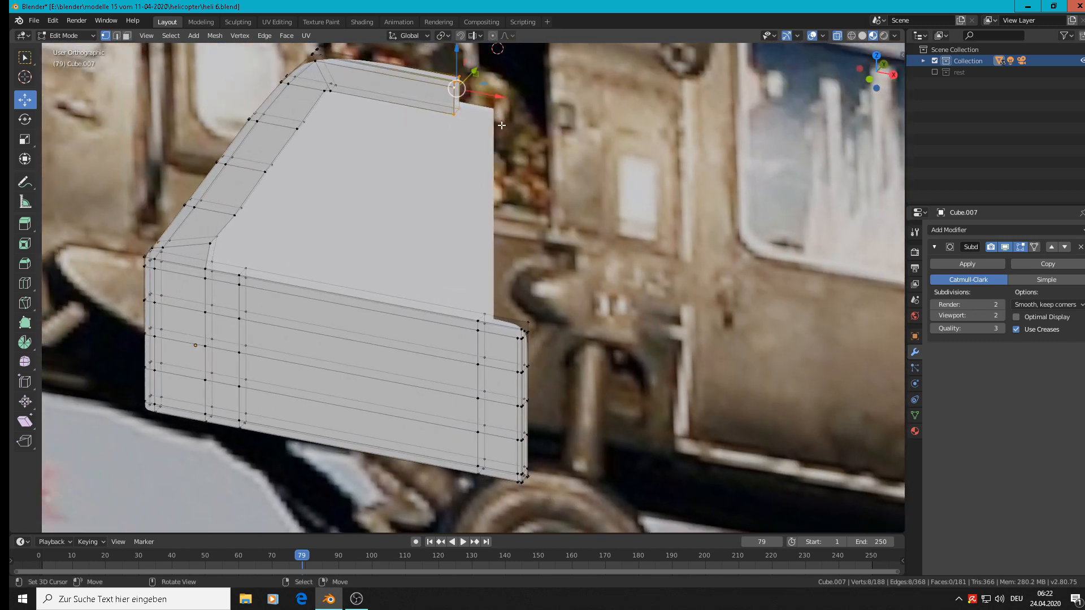
key("e")
right_click(501, 125)
left_click_drag(493, 94, 553, 97)
Step: In front view, rotate the extruded rail end 36.8° and scale it up to form the slanted upper rear corner
key("KP_1")
key("r")
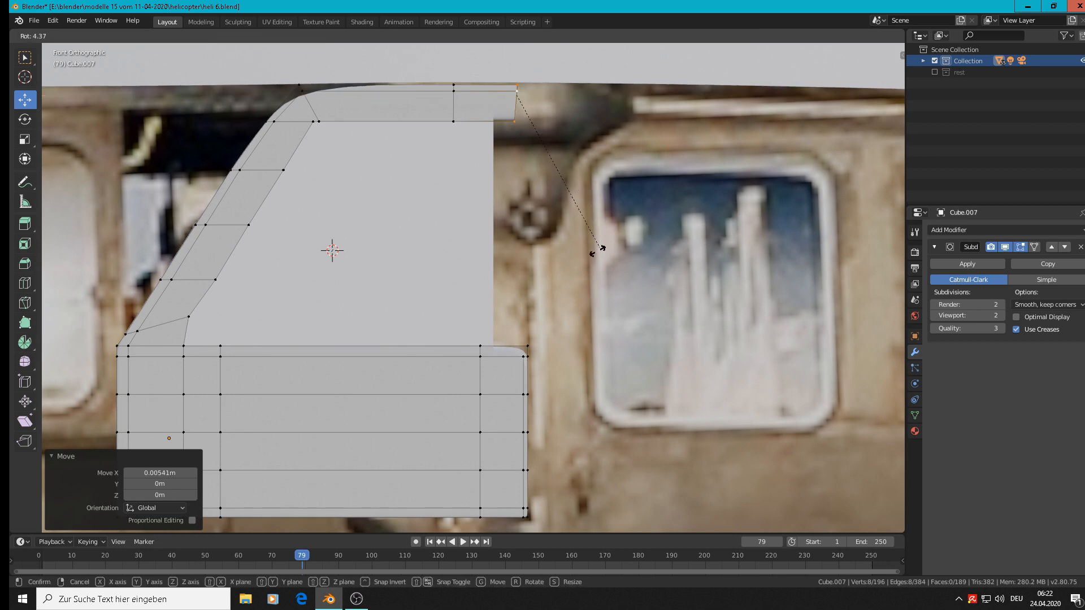
left_click(504, 299)
key("s")
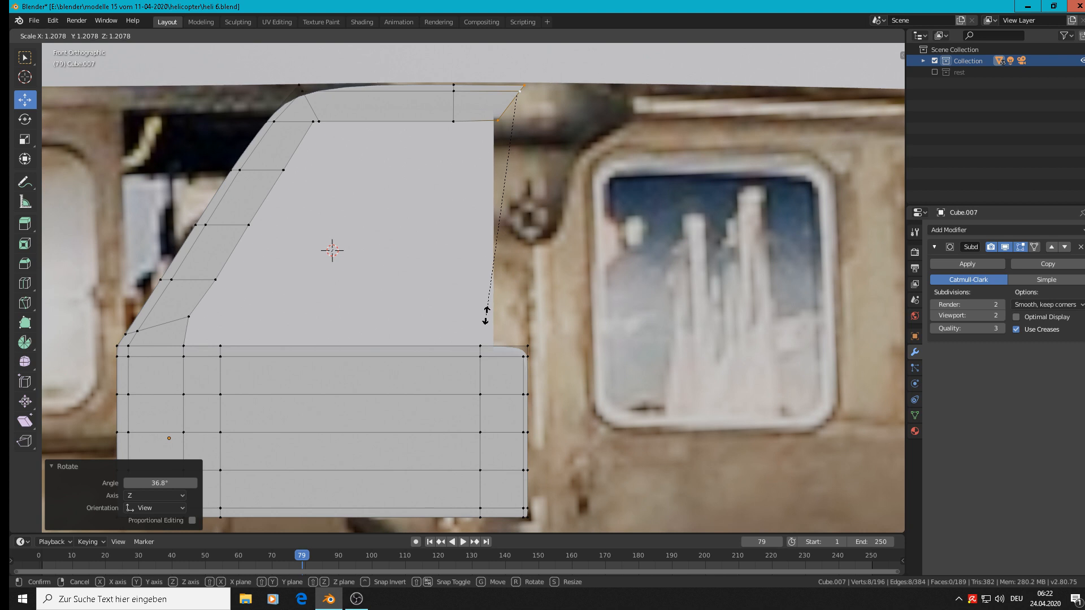
left_click(486, 314)
Step: Extrude the slanted corner loop, move it down 0.00477 m on Z and rotate it 52.9°
key("e")
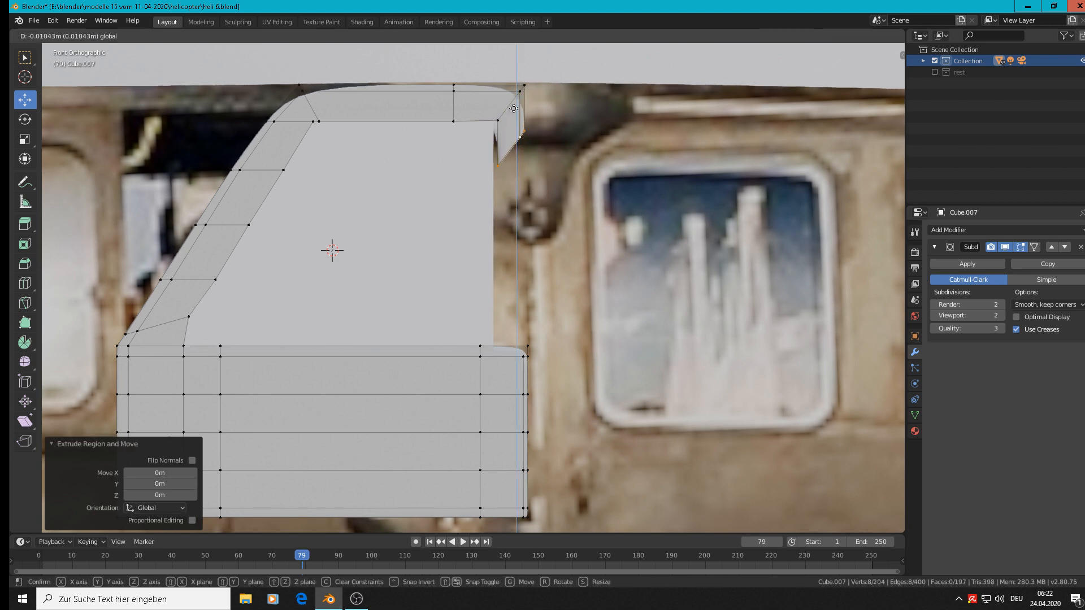
left_click(521, 117)
key("r")
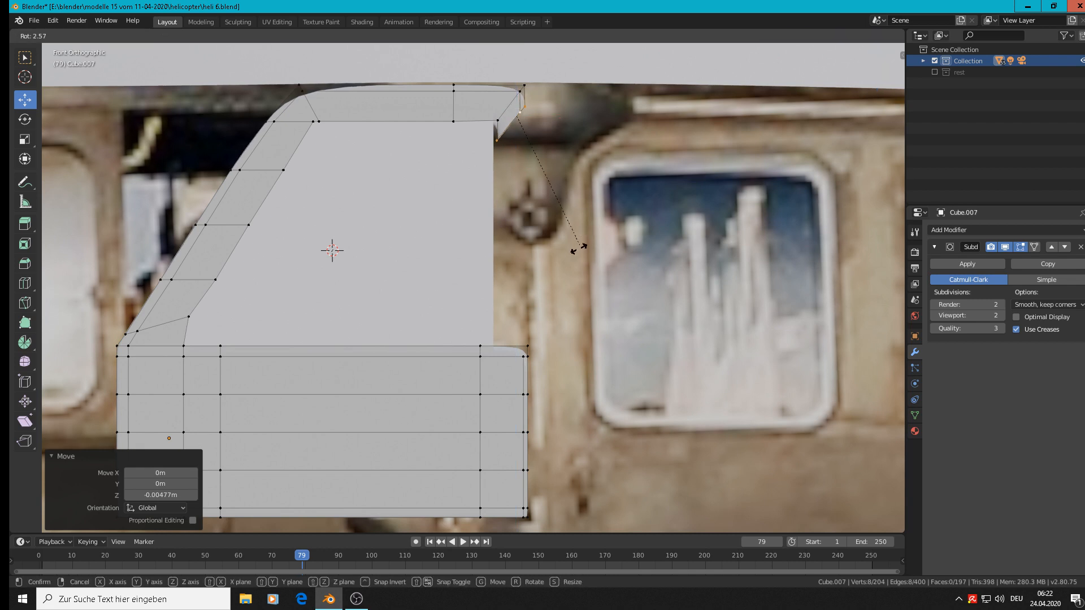
left_click(438, 291)
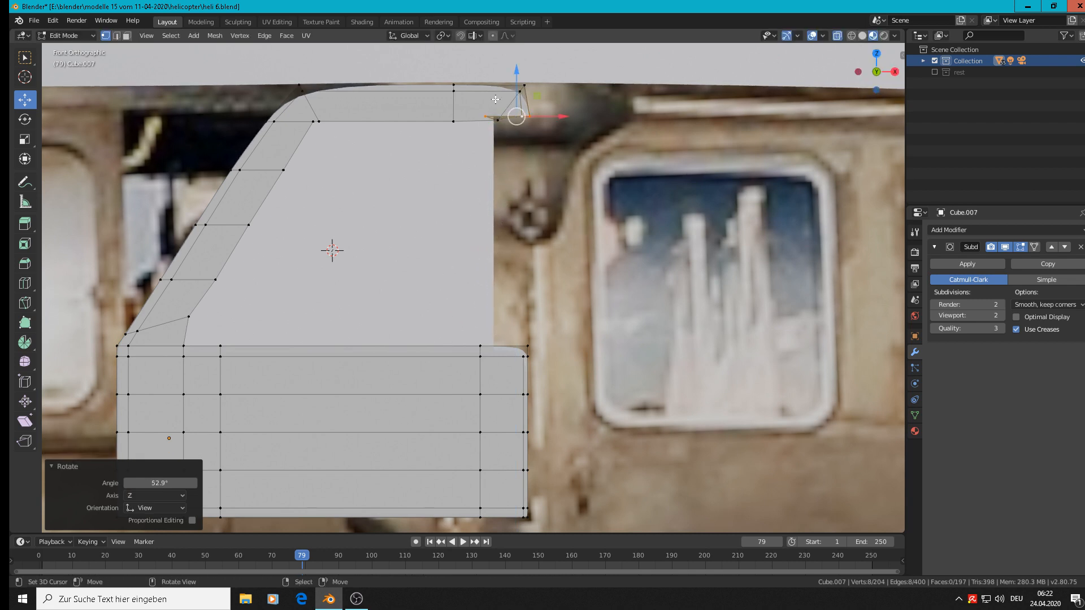
Step: Lower the new post end another 0.0067 m on Z and scale it by 0.795 to match the post's width
left_click_drag(520, 80, 520, 115)
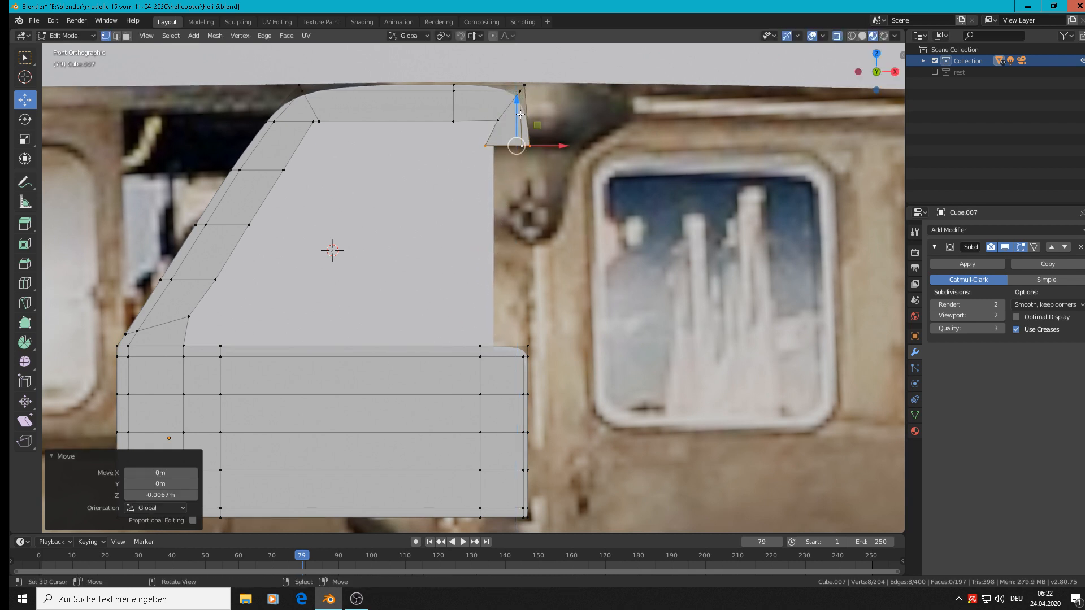
key("s")
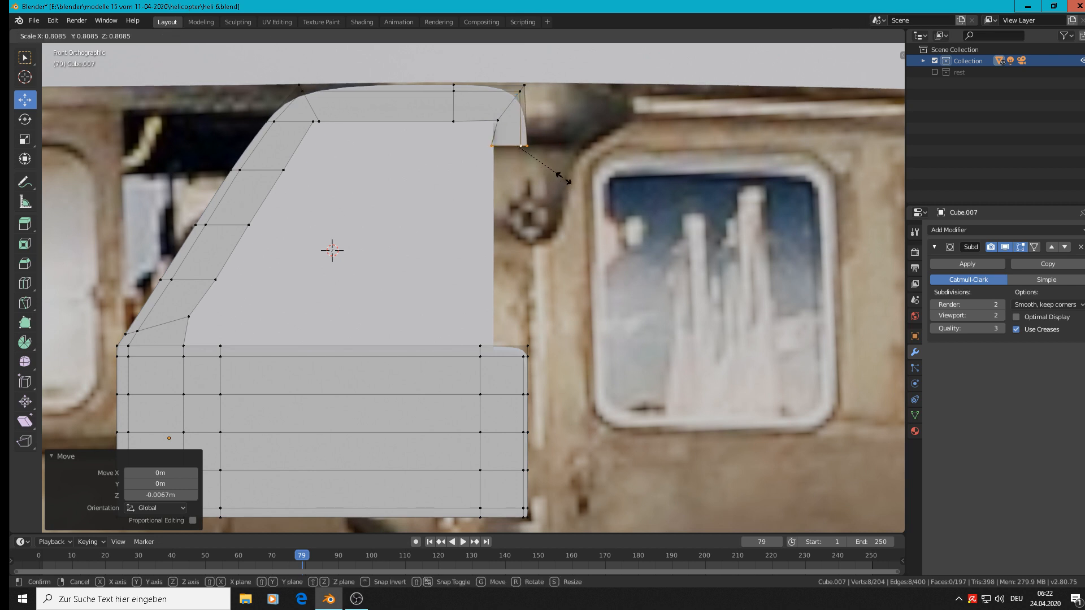
left_click(563, 178)
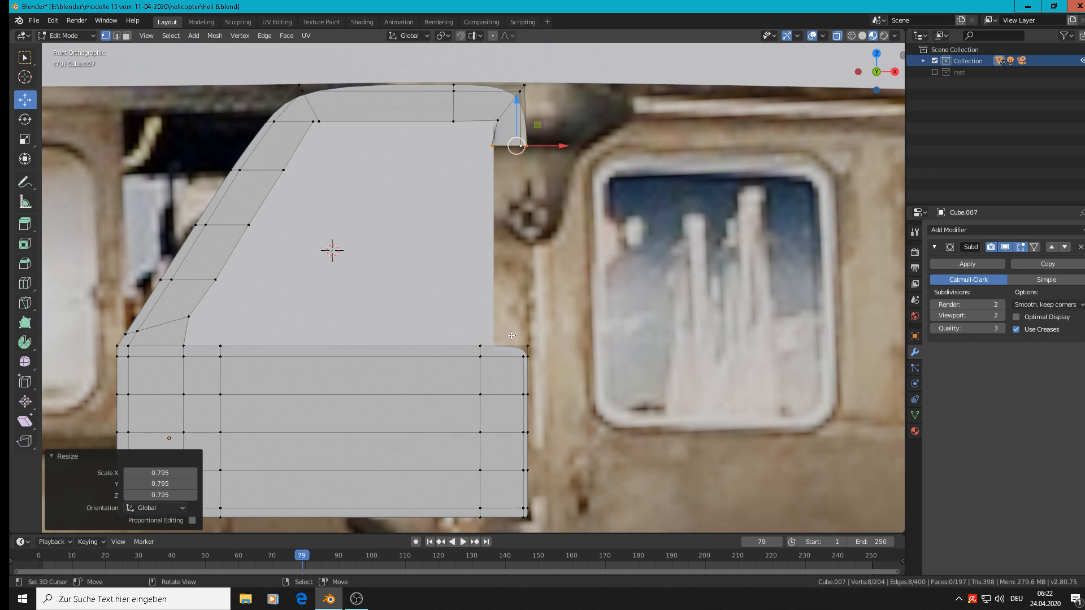
Step: Delete only the face on the lower panel's upper rear edge where the window post stood, keeping its vertices and edges
middle_click_drag(527, 240, 501, 285)
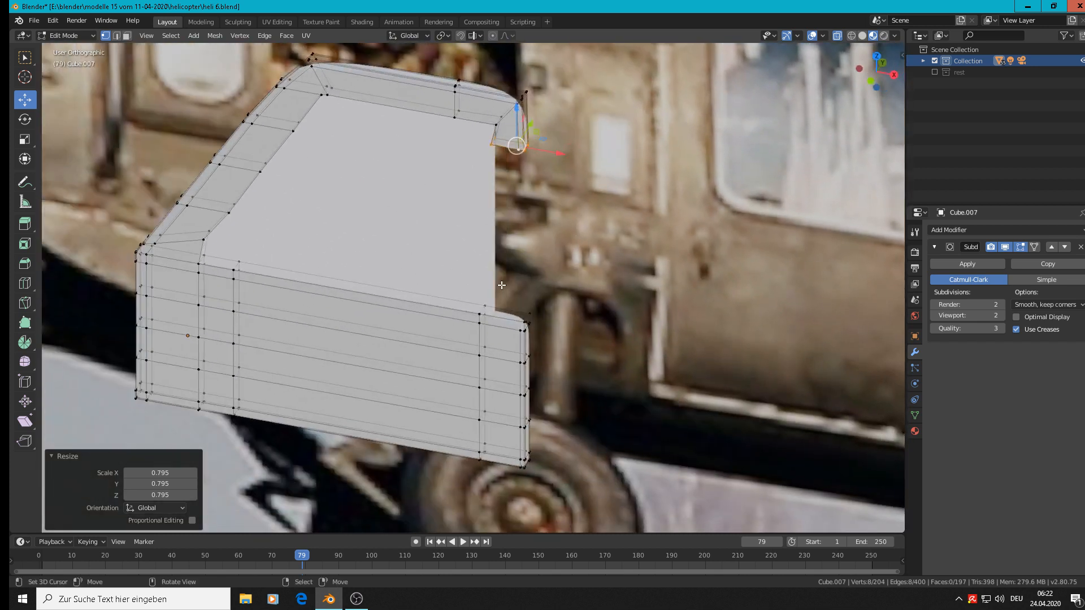
left_click(490, 311, "shift")
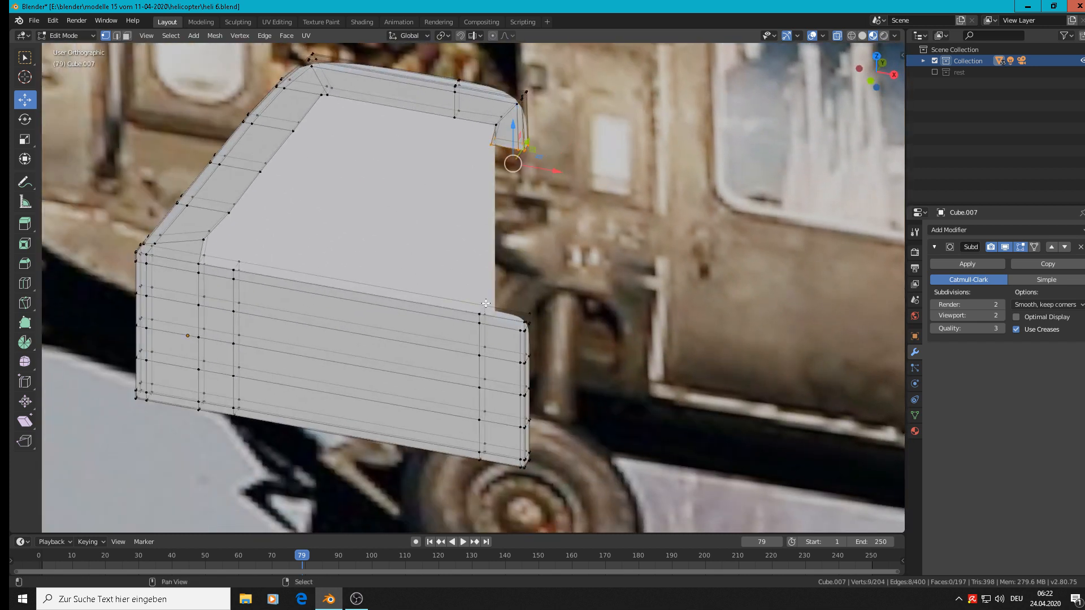
left_click(528, 311, "shift")
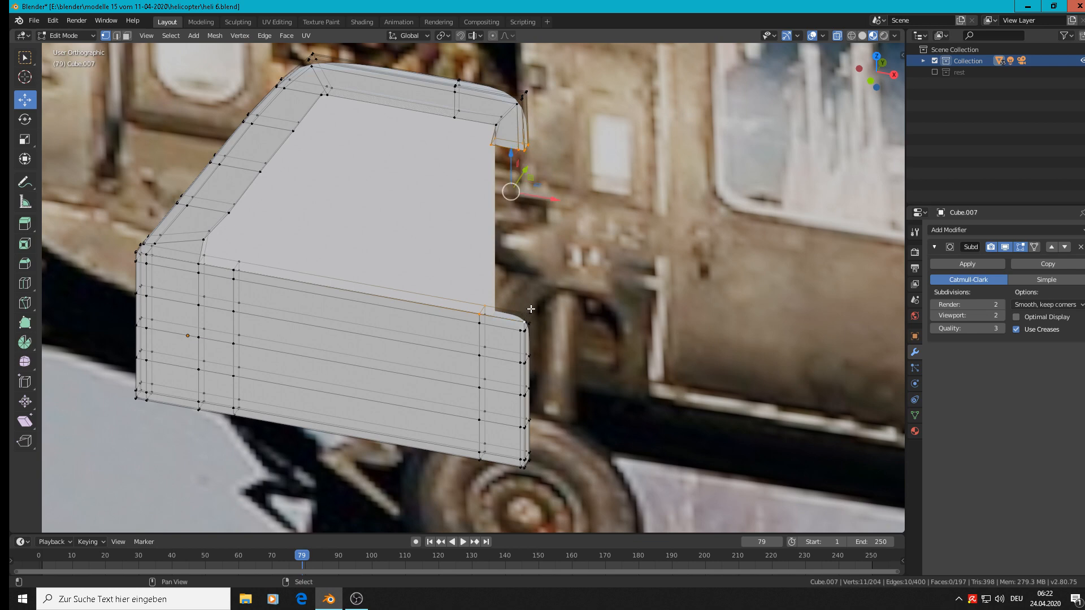
middle_click_drag(531, 309, 514, 389)
left_click(527, 324, "shift")
scroll(512, 304, "up", 2)
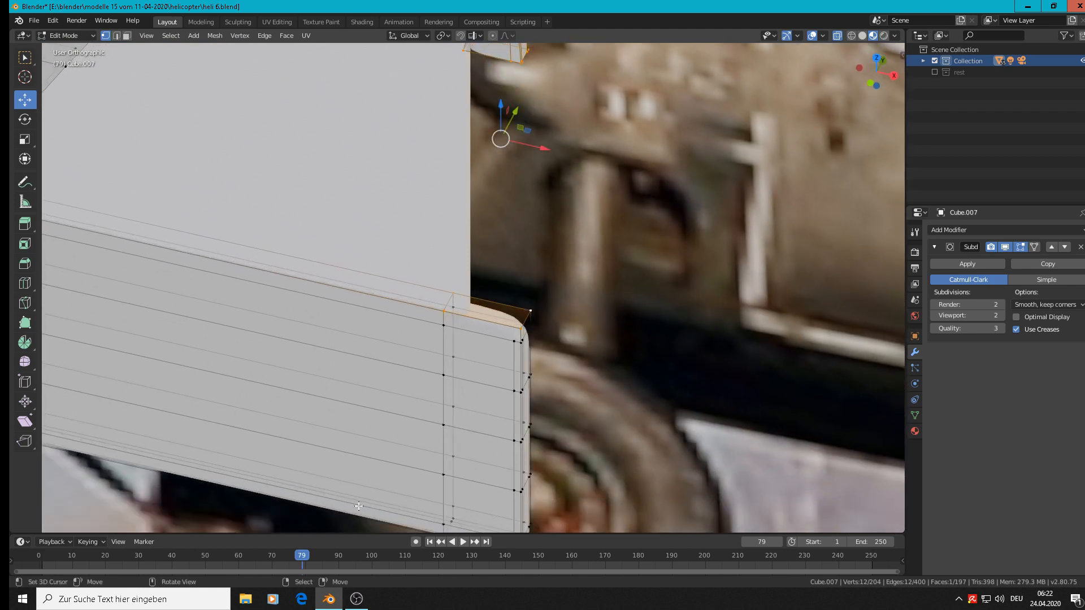
left_click(126, 35)
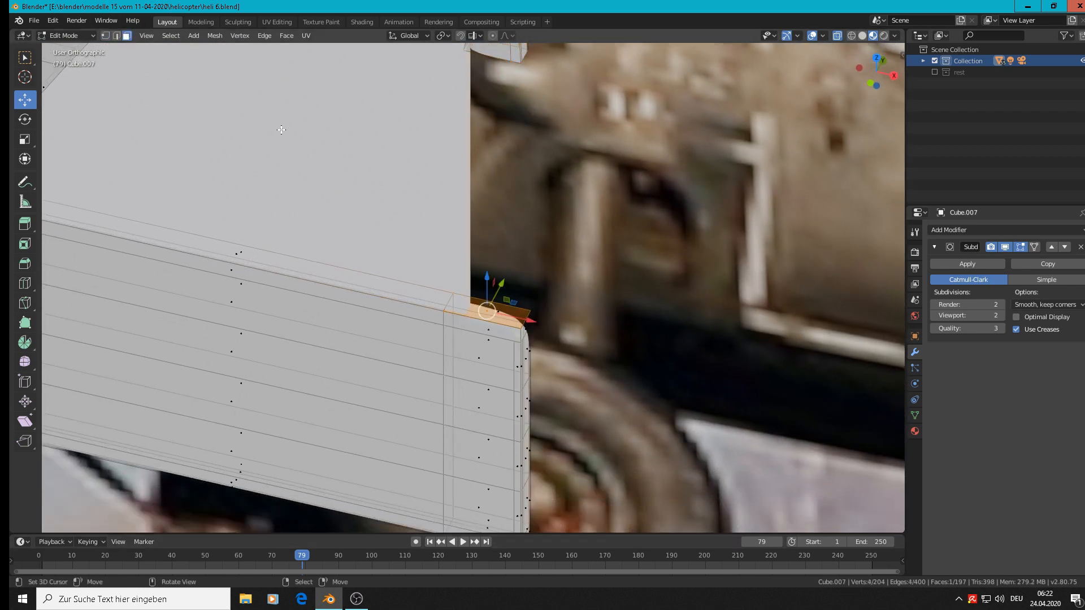
left_click(486, 312)
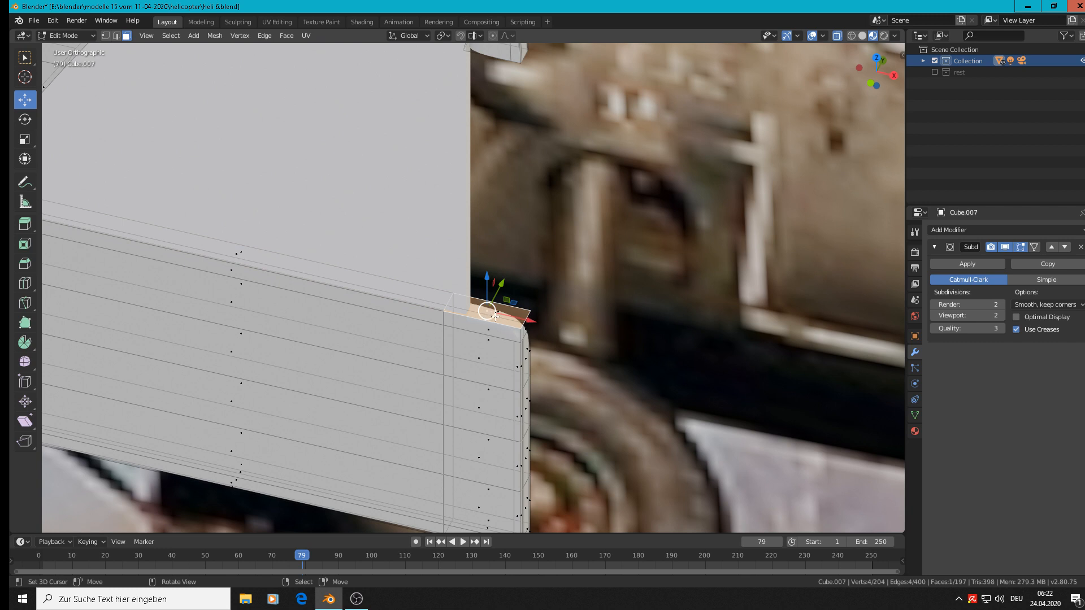
key("KP_Decimal")
key("x")
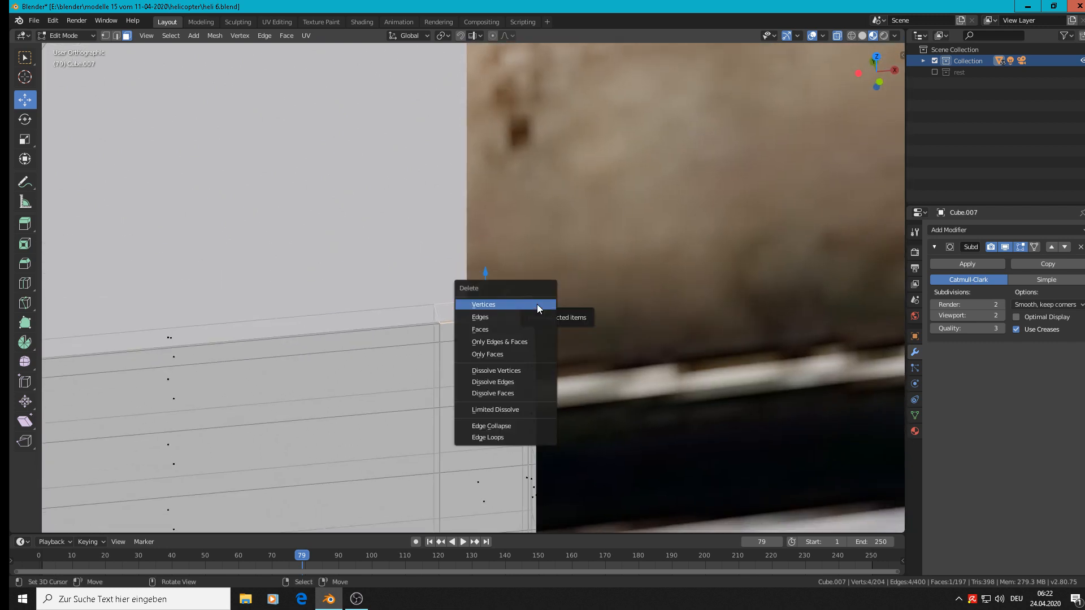
left_click(510, 355)
Step: Examine the top rail's downturned end and the opened upper rear corner of the lower panel
scroll(526, 313, "down", 6)
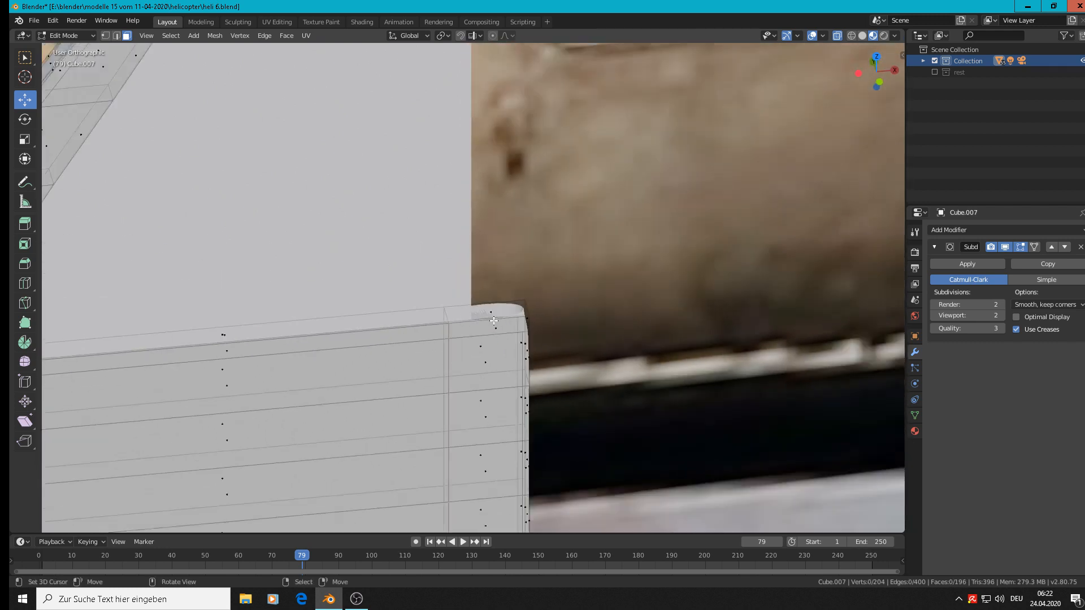
scroll(546, 270, "up", 4)
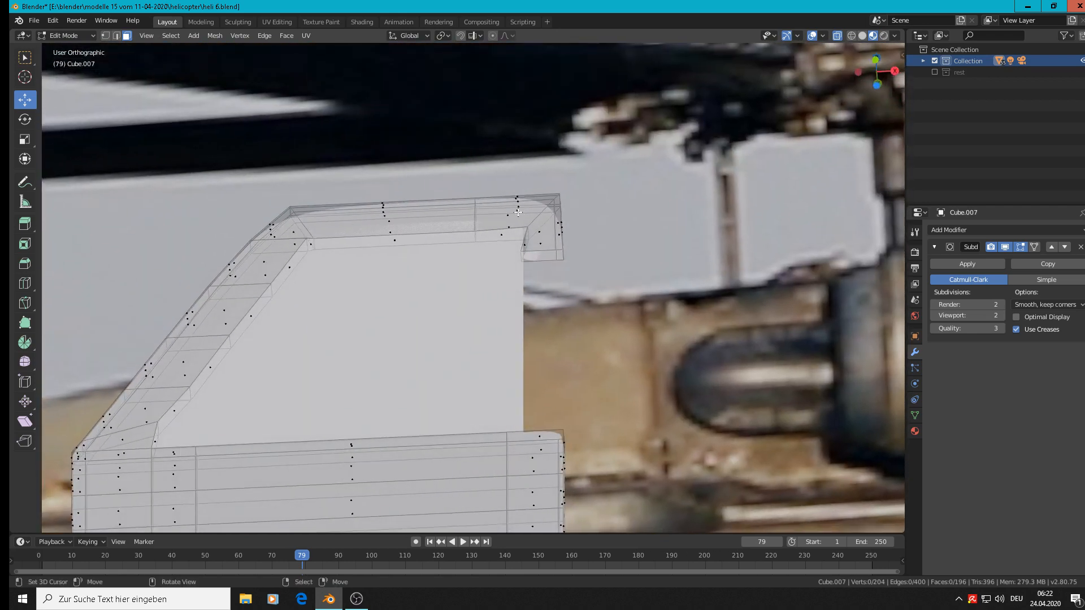
middle_click_drag(547, 270, 525, 258)
scroll(539, 381, "down", 5)
scroll(543, 322, "up", 3)
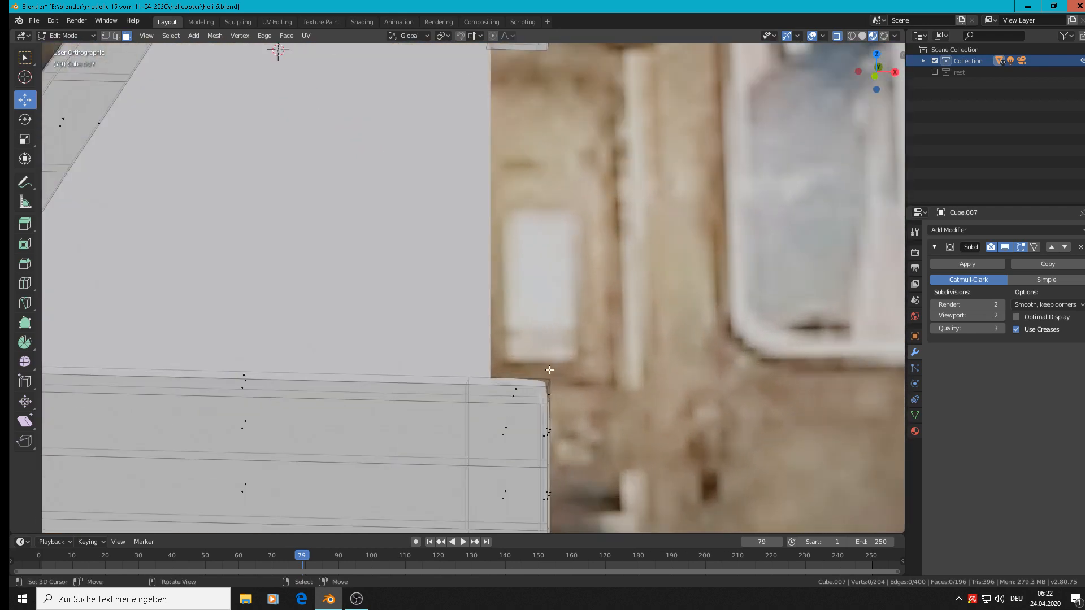
middle_click_drag(549, 369, 572, 373)
scroll(542, 395, "up", 4)
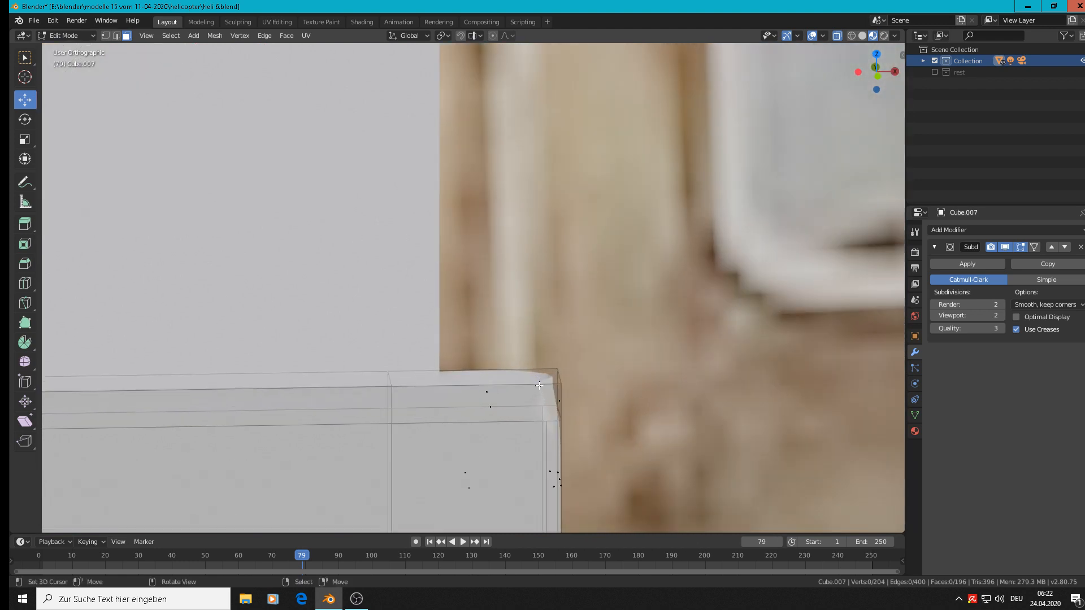
key("ctrl")
key("ctrl+r")
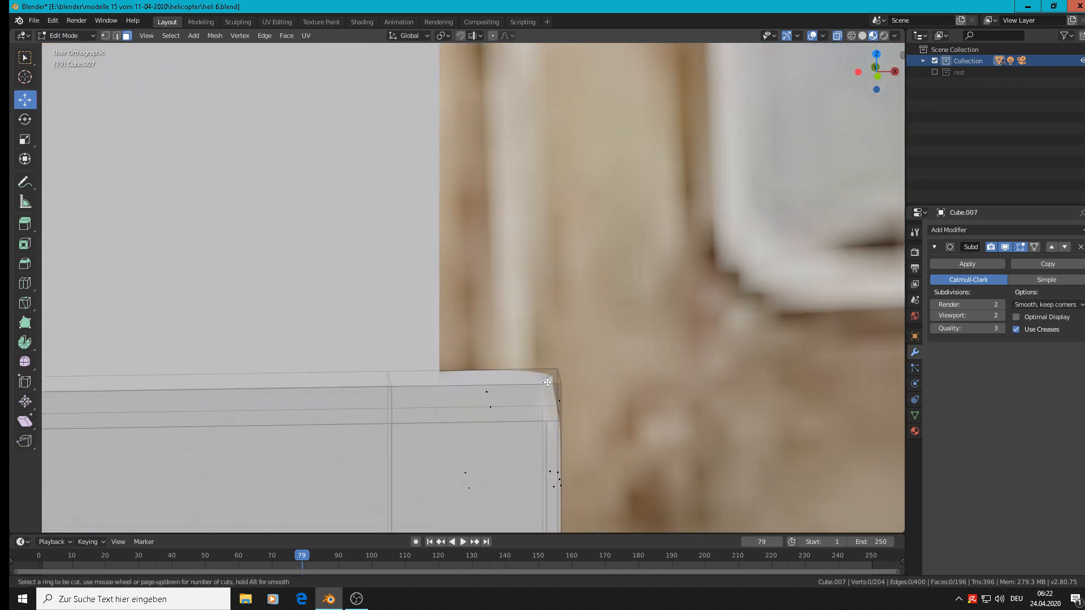
key("Escape")
middle_click_drag(563, 389, 532, 305)
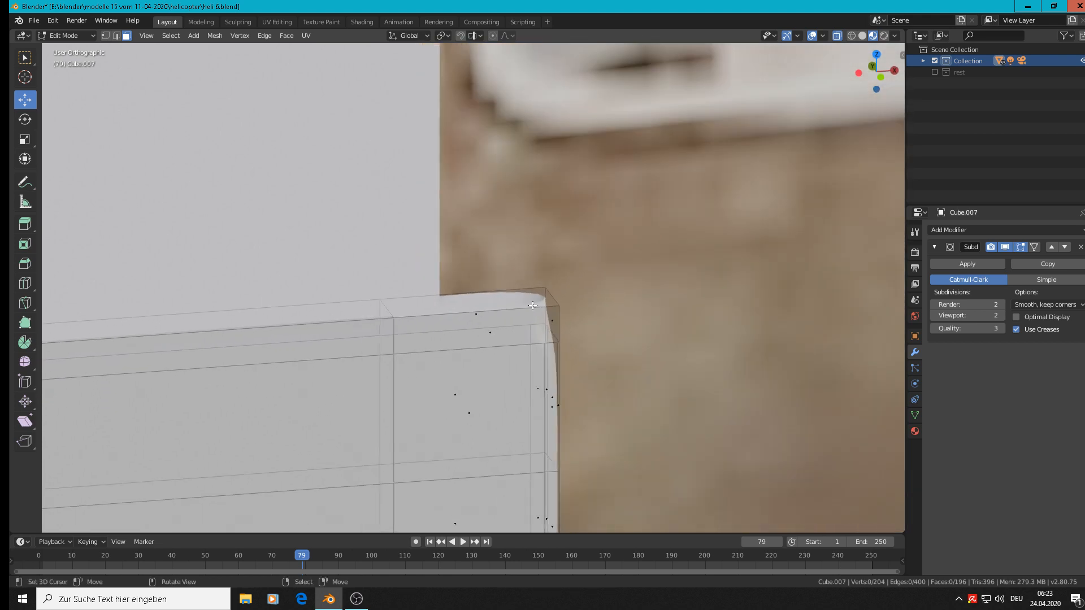
left_click(23, 305)
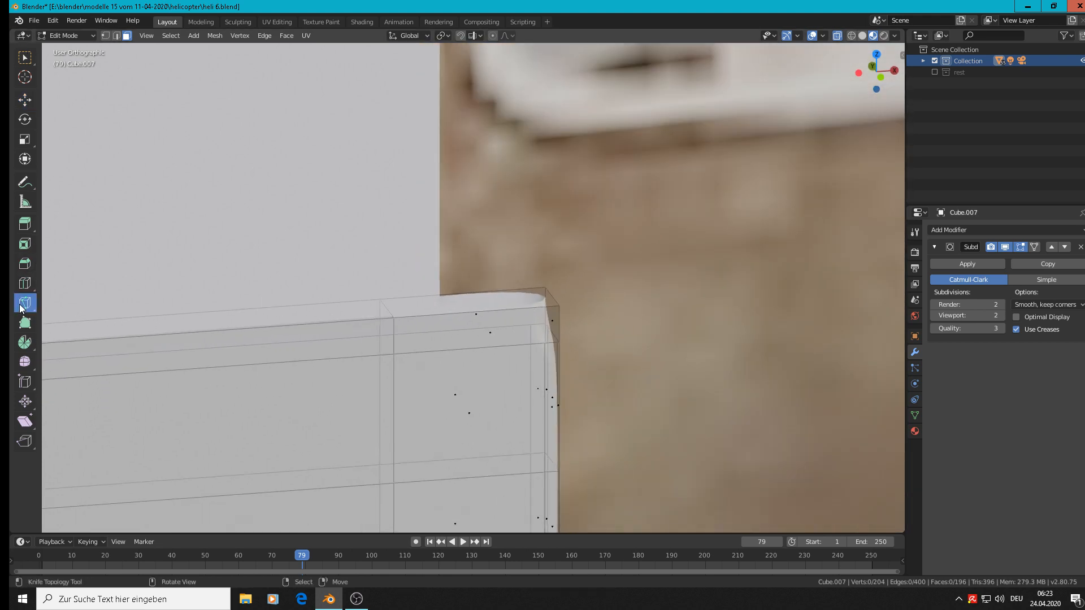
left_click(529, 324)
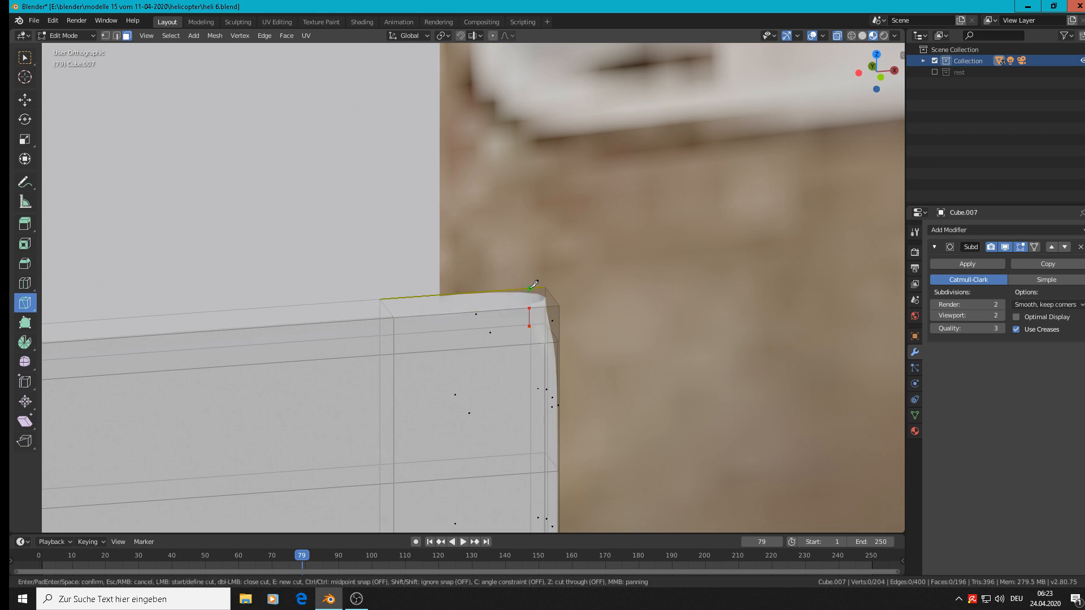
key("Escape")
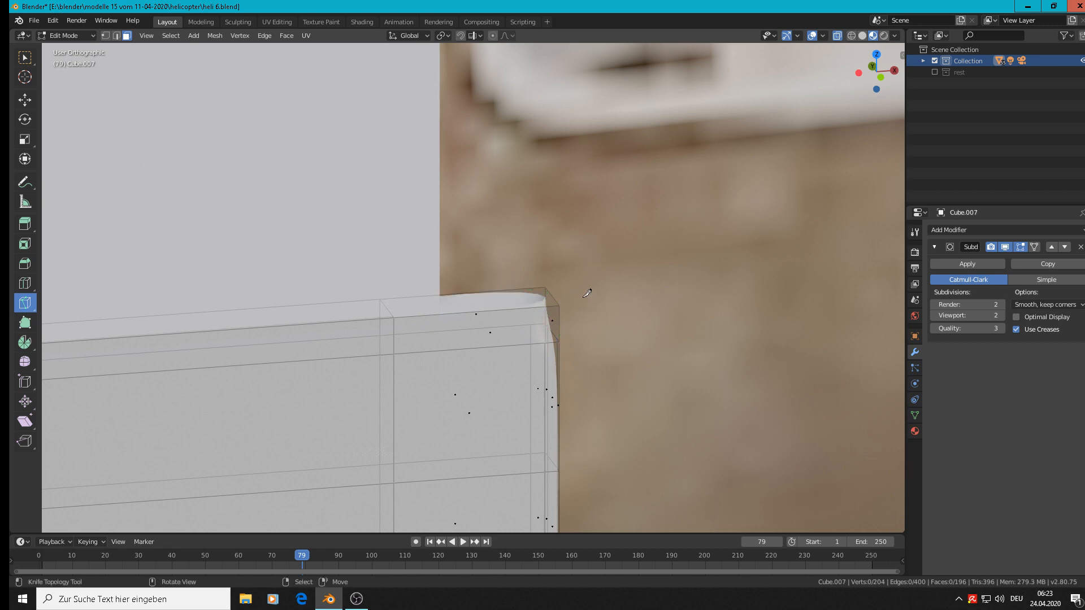
Step: Knife-cut the near face at the lower panel's rear corner, extending the vertical support edge up to the panel's upper edge
scroll(560, 337, "up", 5)
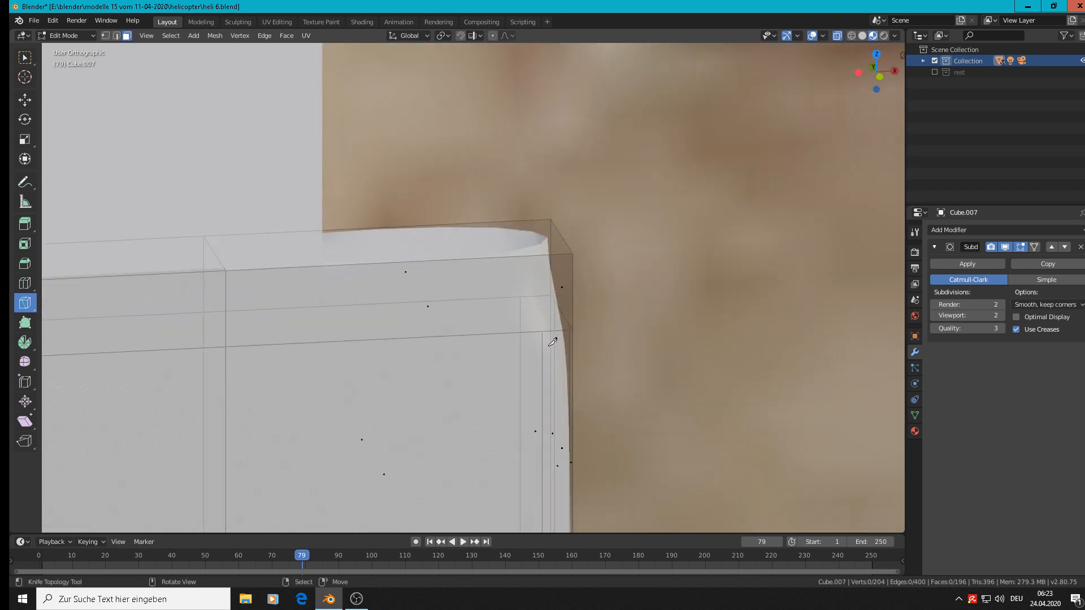
left_click(541, 330)
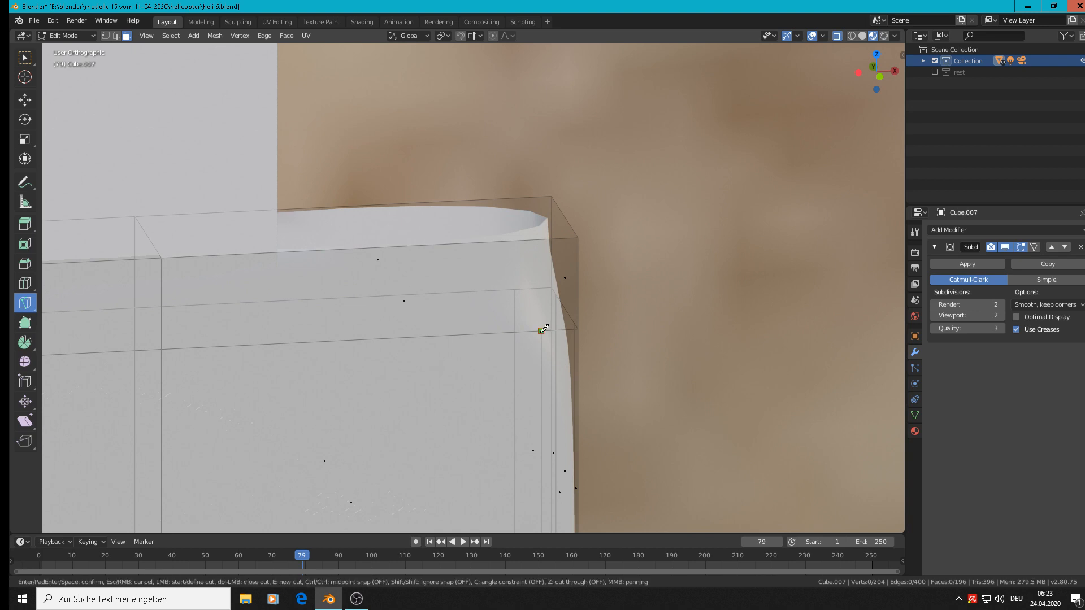
left_click(542, 239)
key("Return")
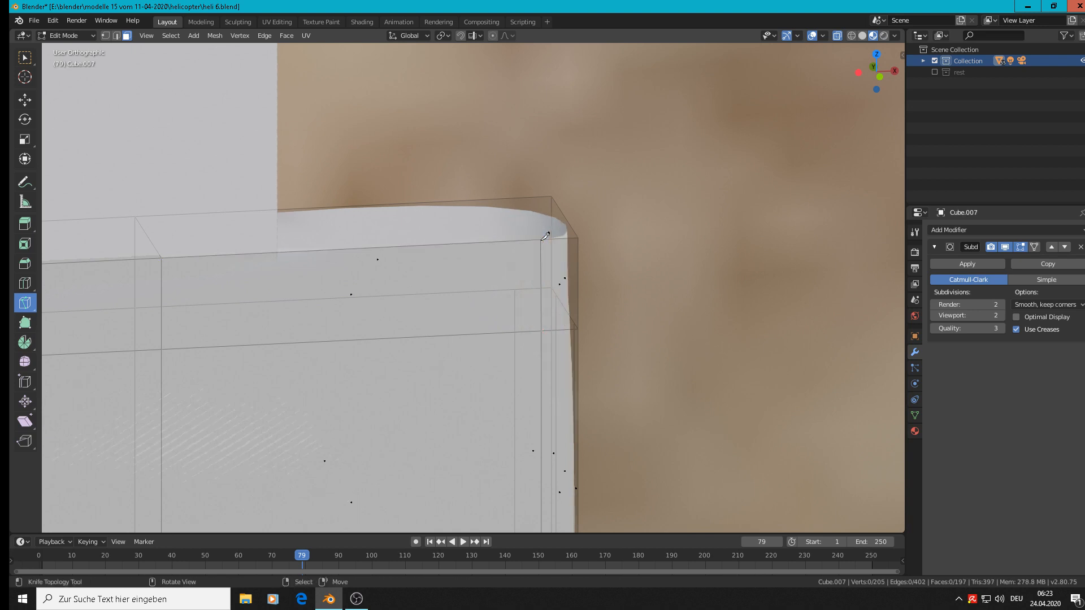
left_click(515, 291)
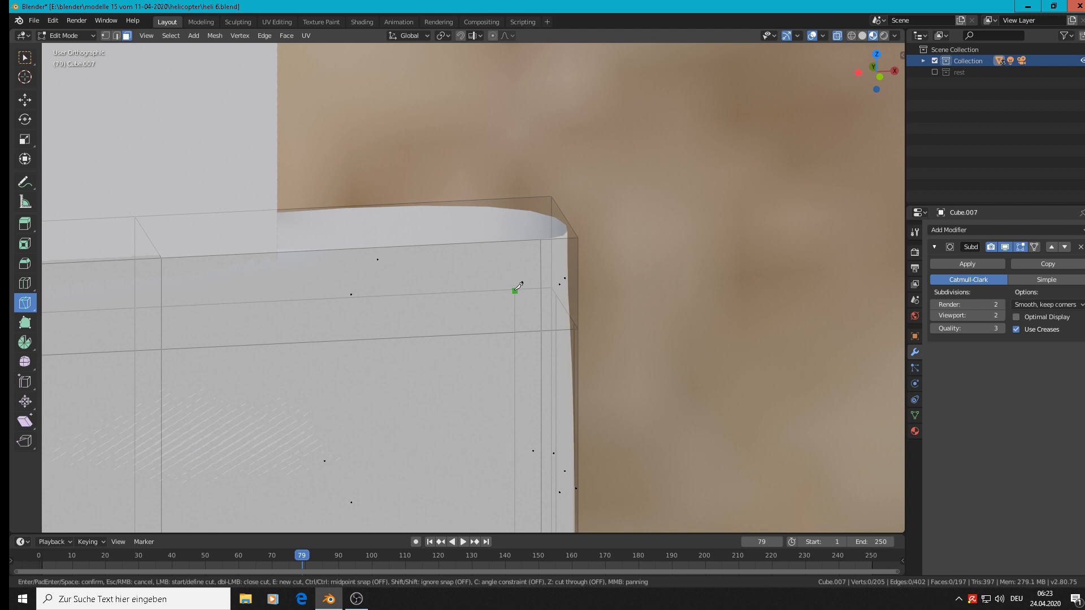
left_click(514, 199)
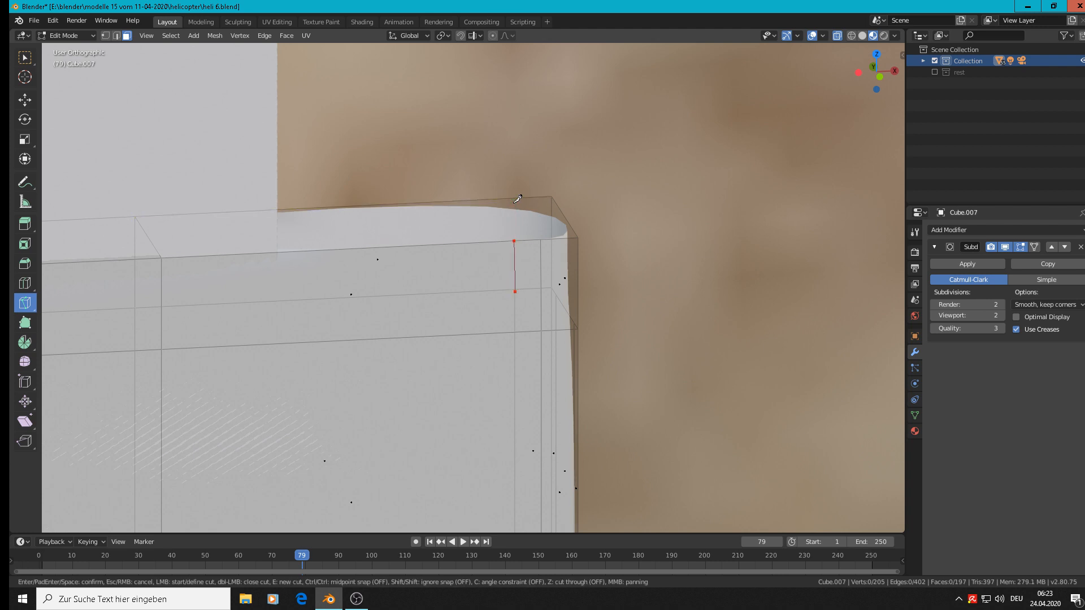
key("Escape")
Step: Knife-cut the opposite face at the lower panel's rear corner, extending its vertical support edge up to the panel's upper edge
middle_click_drag(568, 294, 354, 289)
left_click(263, 348)
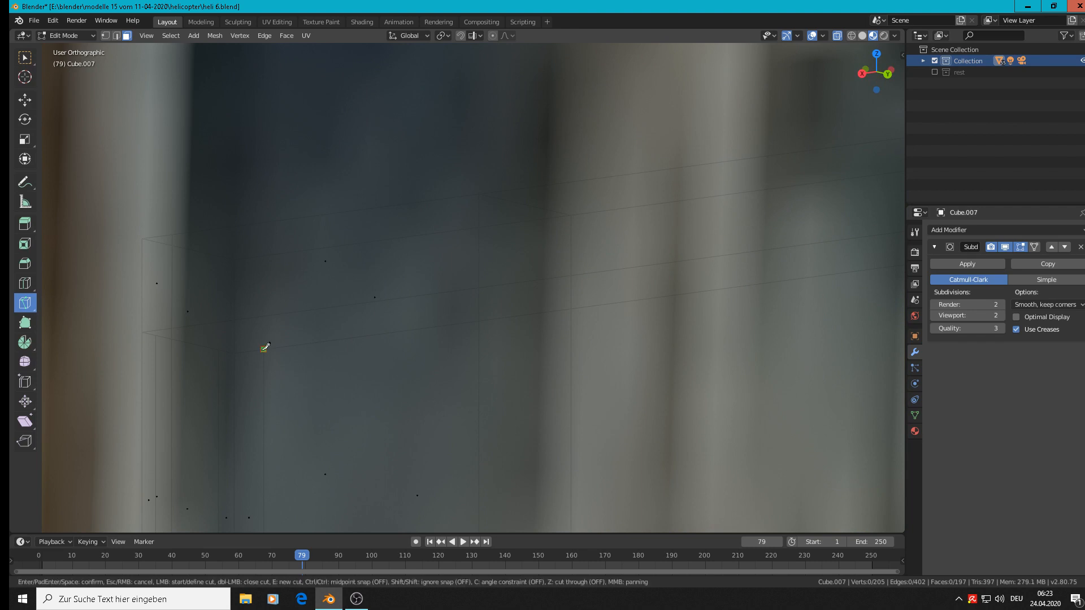
left_click(263, 253)
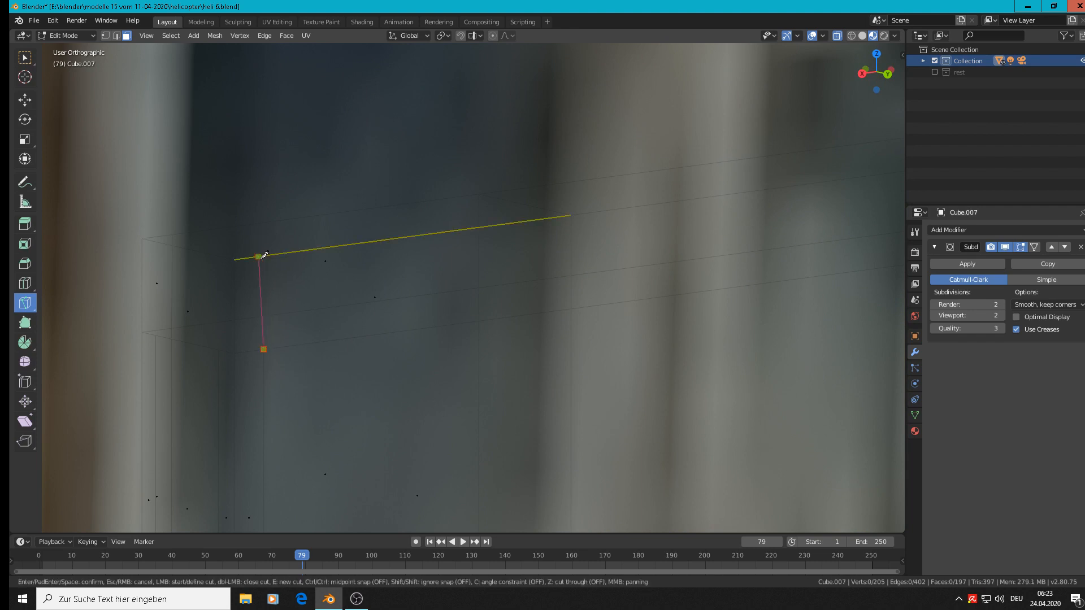
key("Return")
middle_click_drag(295, 318, 515, 413)
middle_click_drag(554, 312, 442, 218, "shift")
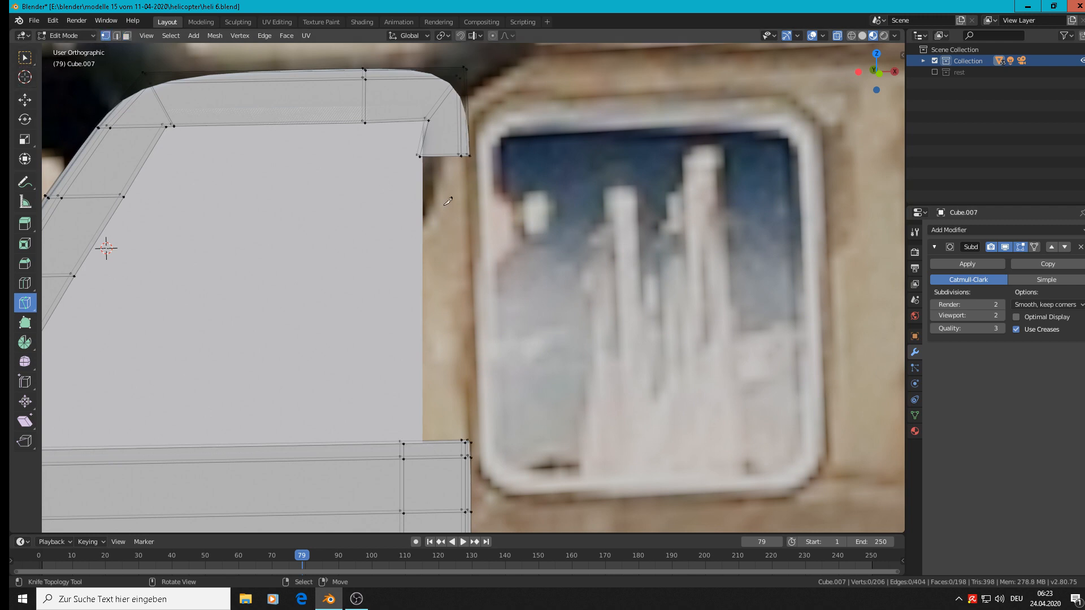
Step: Try to bridge the open edge loops of the top rail's downturned end and the lower panel's upper rear corner
left_click(25, 101)
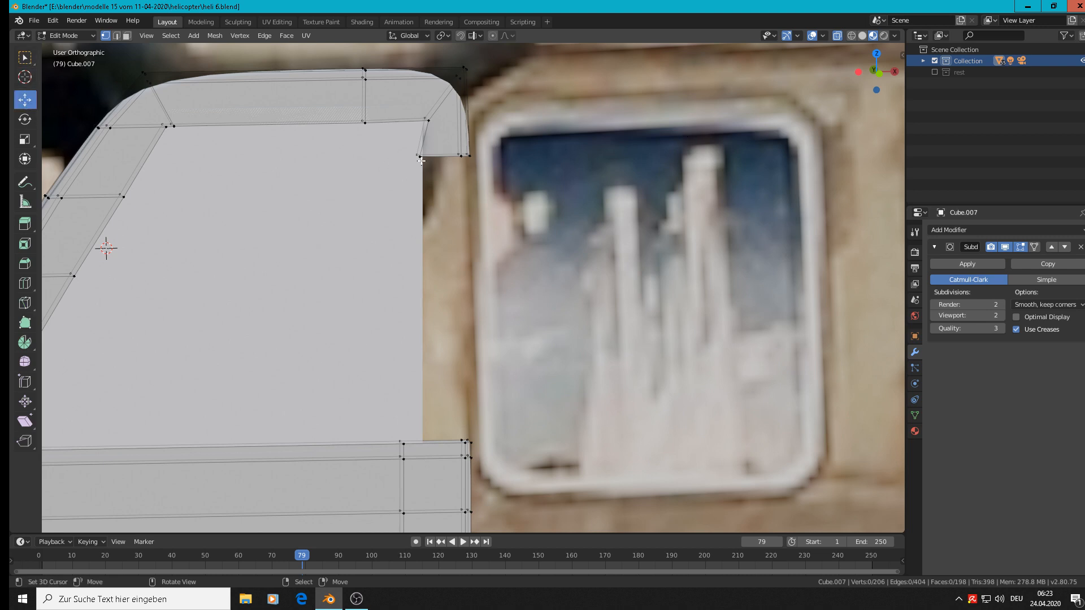
key("c")
left_click_drag(426, 161, 480, 161)
left_click(397, 439)
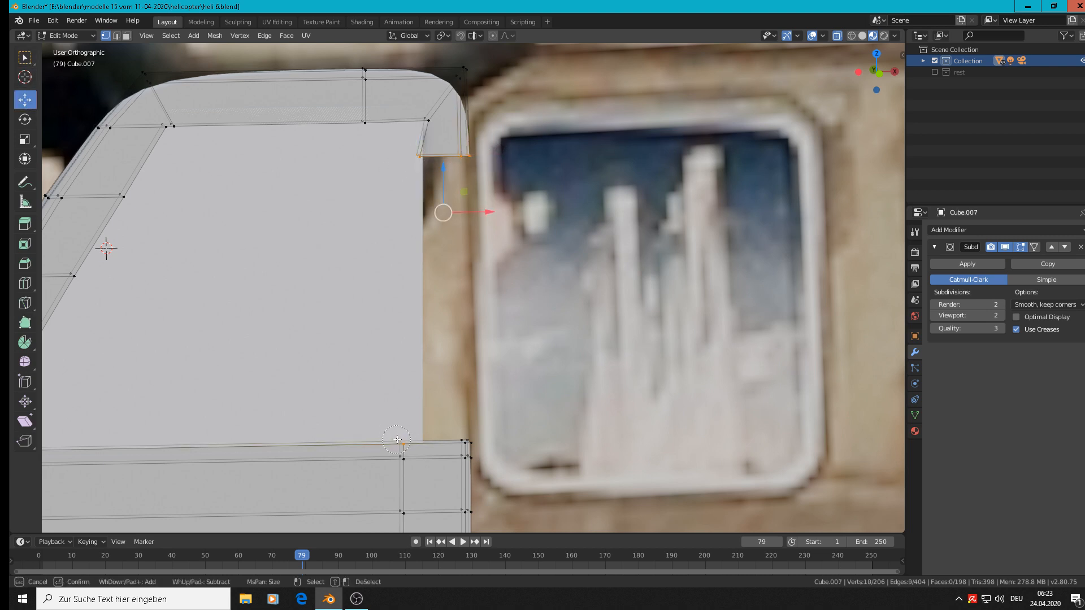
mouse_move(397, 439)
left_mouse_down()
mouse_move(484, 430)
mouse_move(470, 435)
left_mouse_up()
right_click(470, 435)
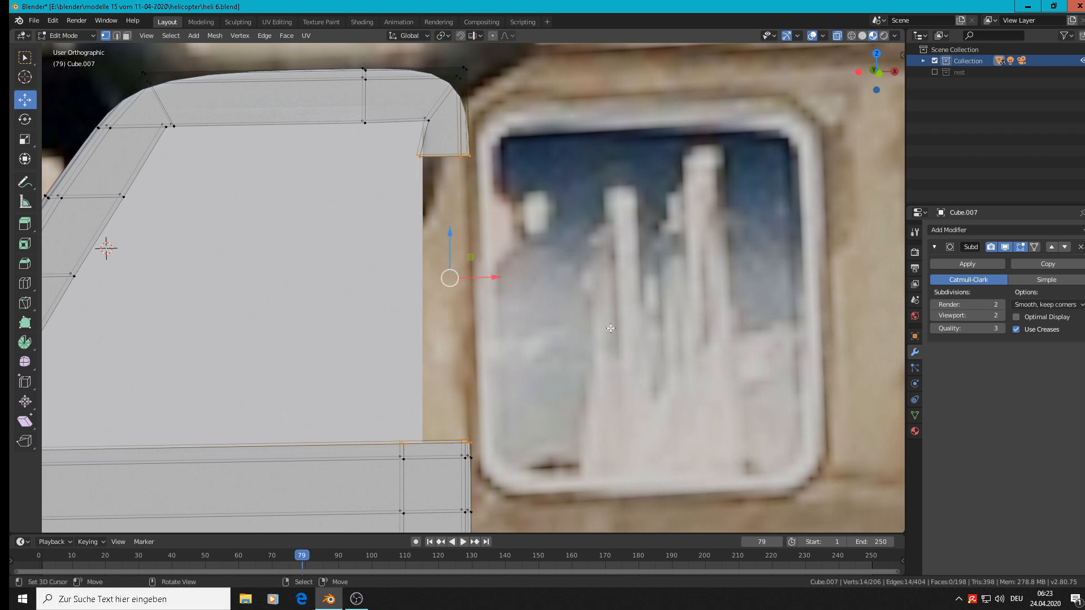
key("F3")
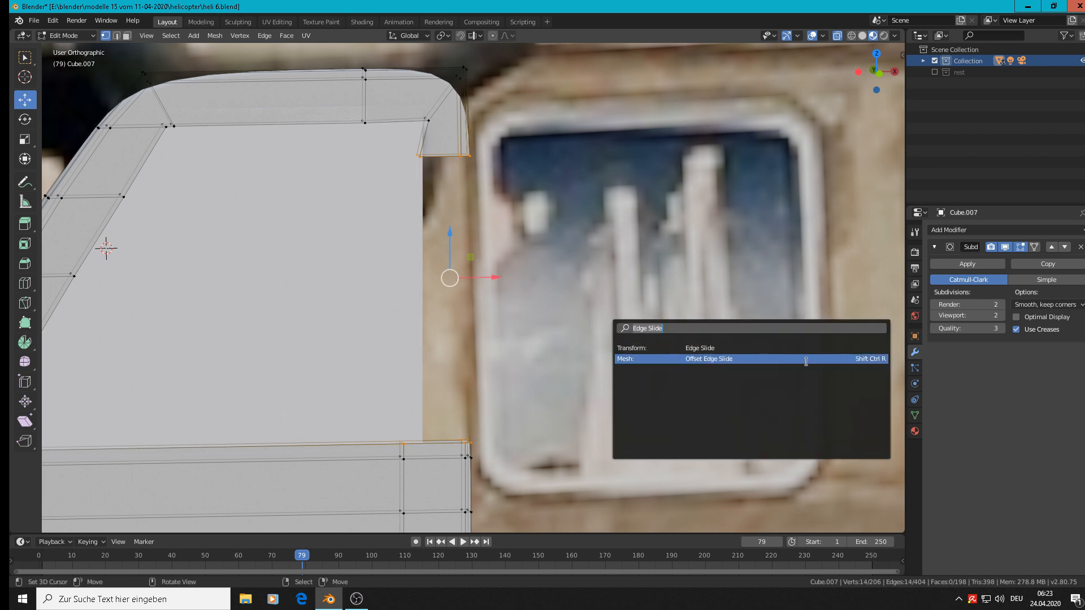
type("brig")
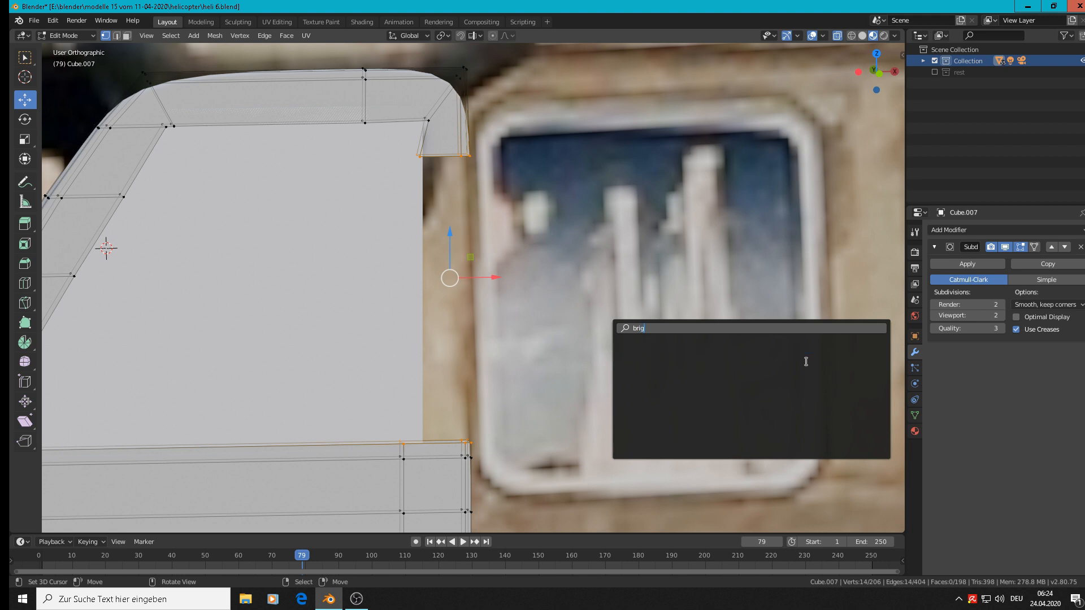
key("BackSpace")
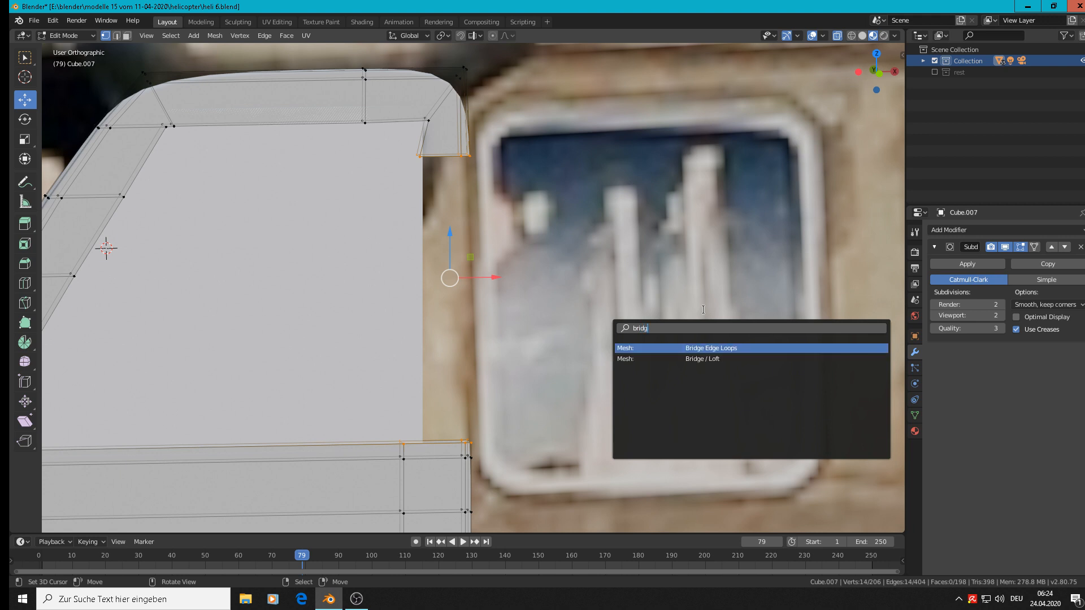
left_click(731, 347)
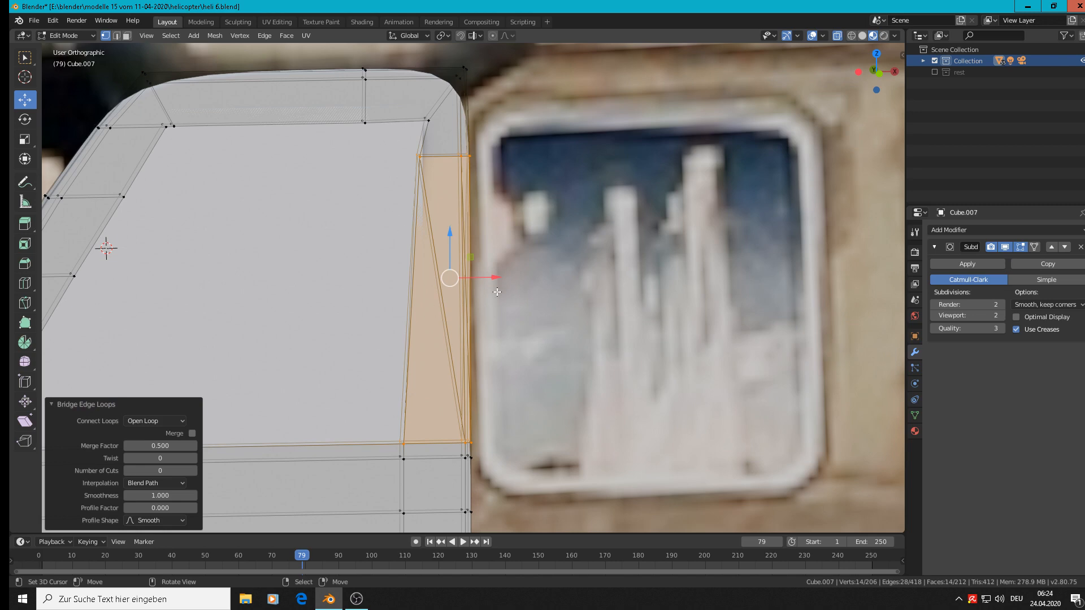
Step: Check the bridged post faces in Edit and Object Mode, and undo the bridge
scroll(509, 320, "up", 1)
middle_click_drag(509, 335, 414, 336)
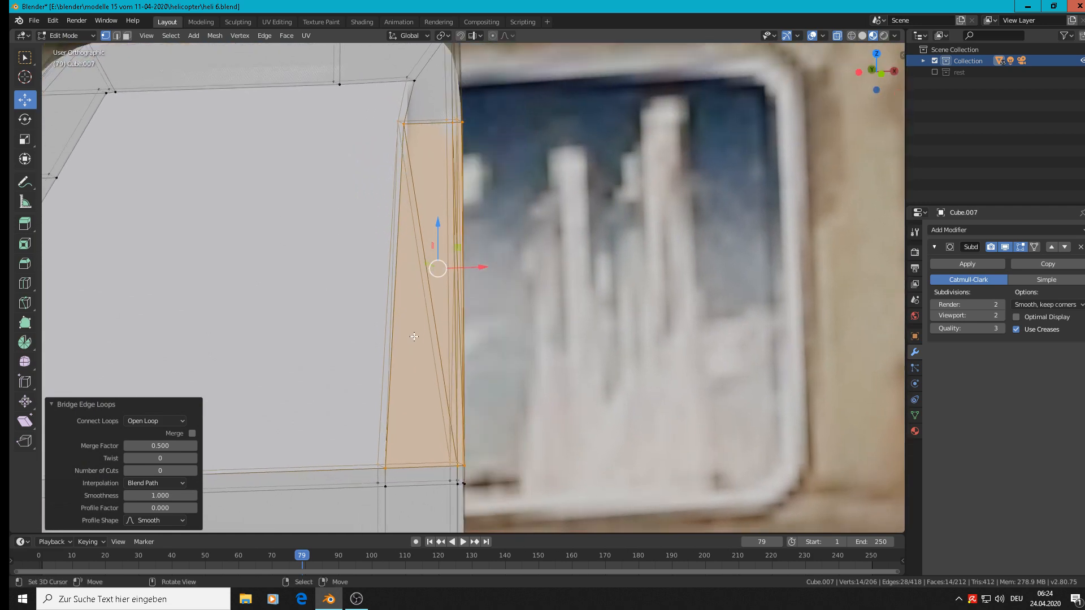
scroll(411, 337, "down", 2)
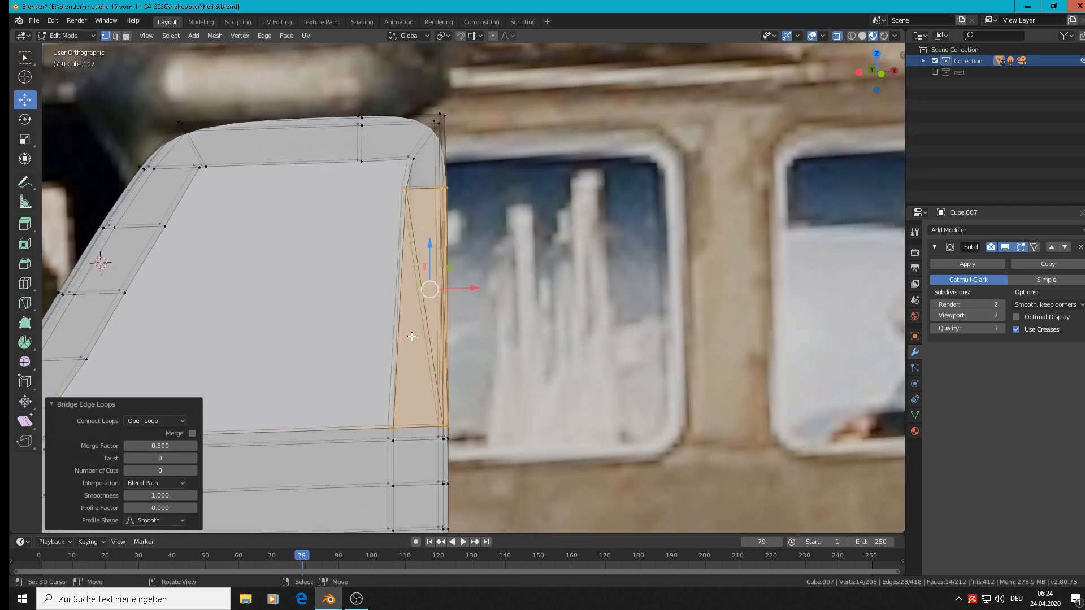
key("Tab")
scroll(411, 336, "down", 3)
scroll(411, 338, "up", 3)
key("Tab")
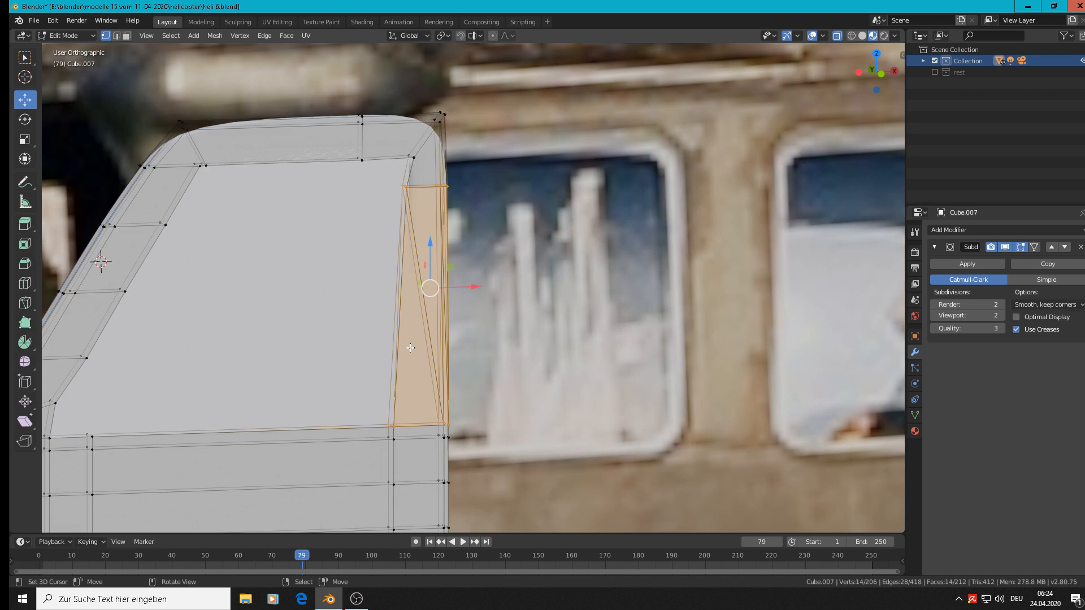
key("Tab")
key("ctrl+z")
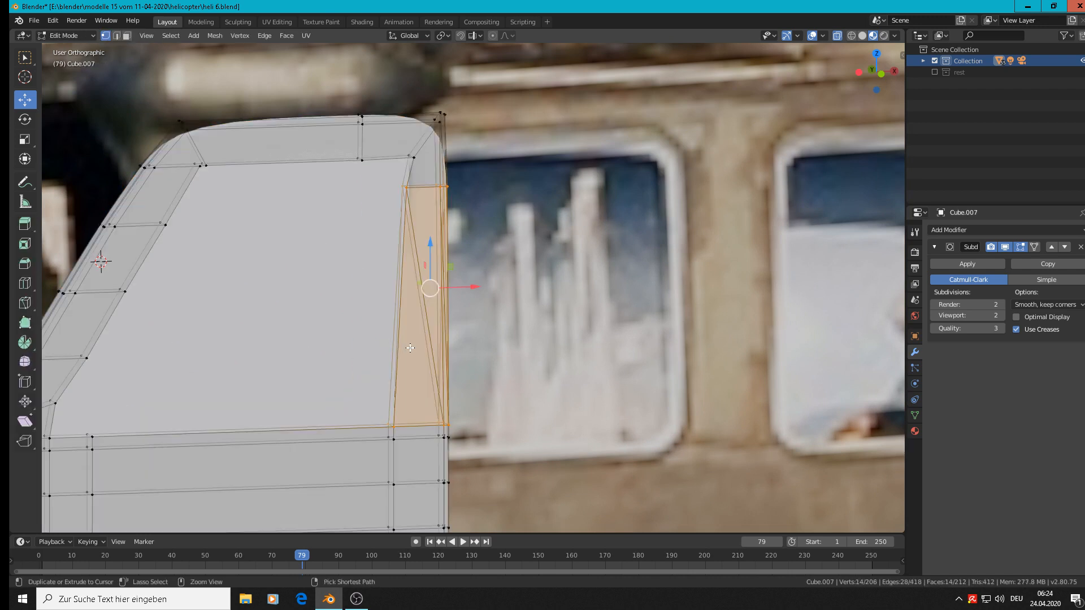
key("ctrl+z")
Step: Knife-cut the lower panel's narrow rear end face twice, extending both of its vertical support edges up to the open top edge
scroll(444, 293, "up", 1)
middle_click_drag(444, 292, 406, 315)
scroll(408, 312, "down", 1)
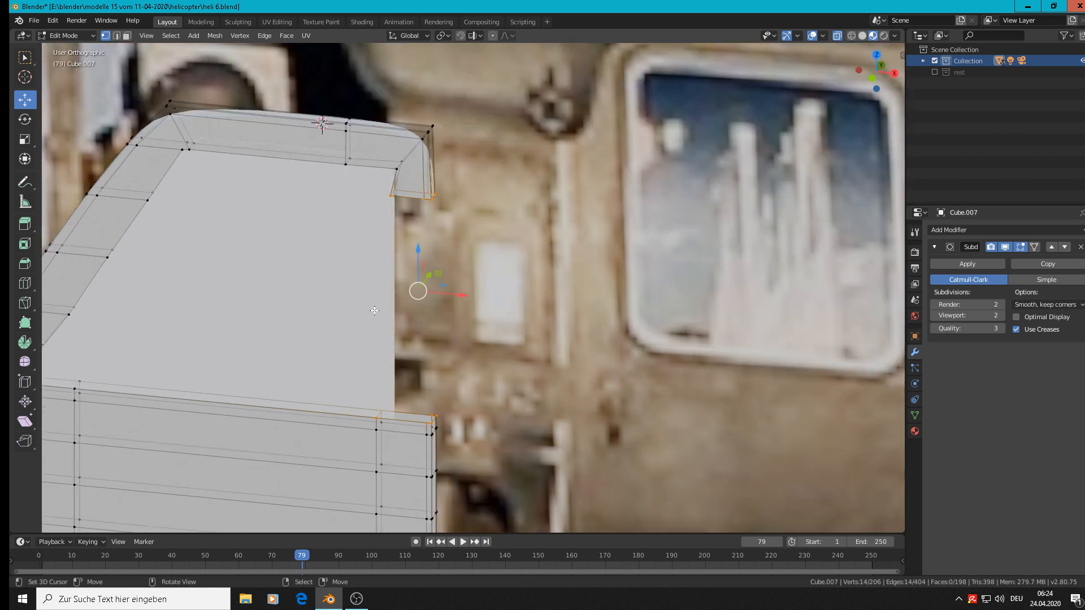
scroll(448, 235, "up", 5)
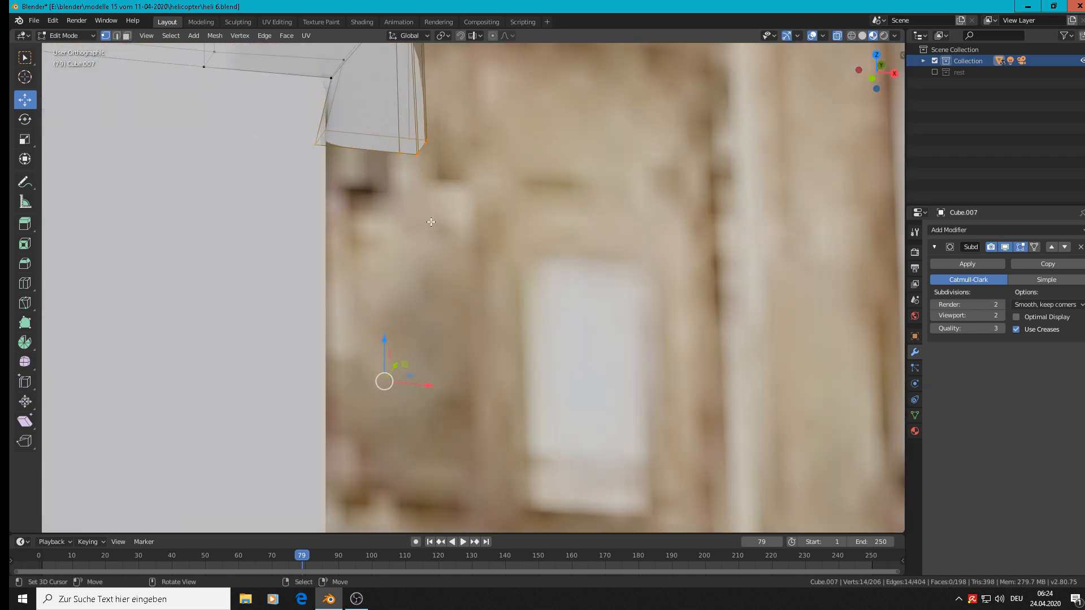
scroll(431, 222, "down", 2)
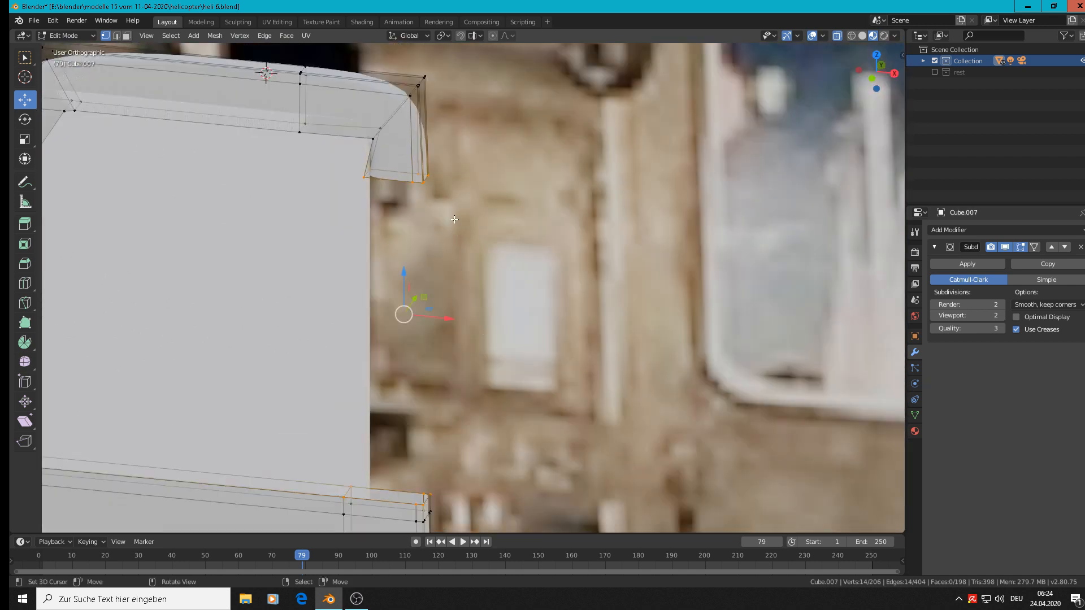
middle_click_drag(468, 271, 386, 327)
scroll(387, 327, "up", 5)
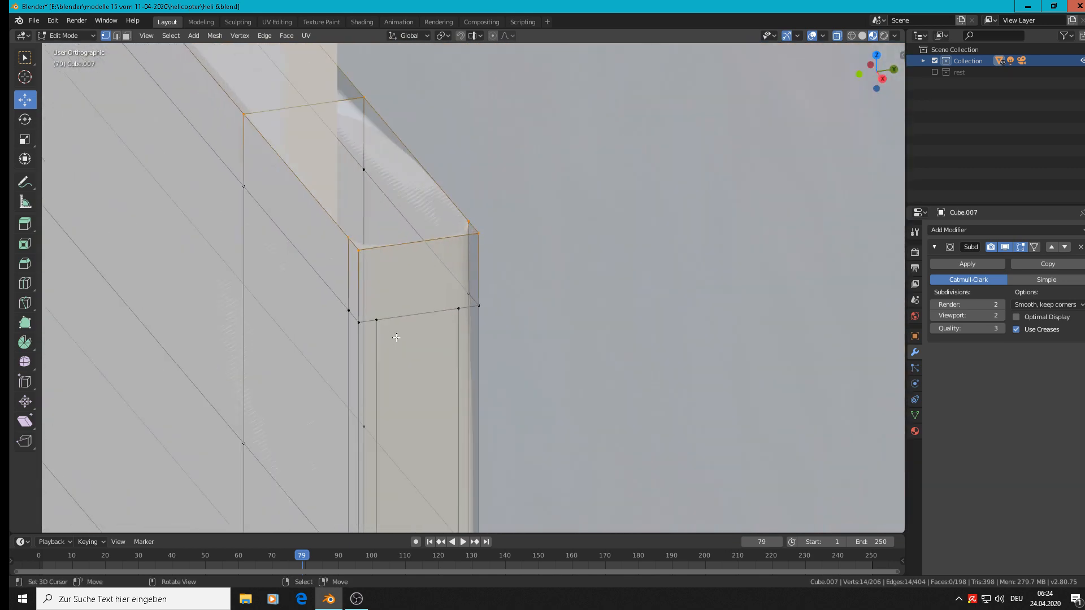
left_click(26, 303)
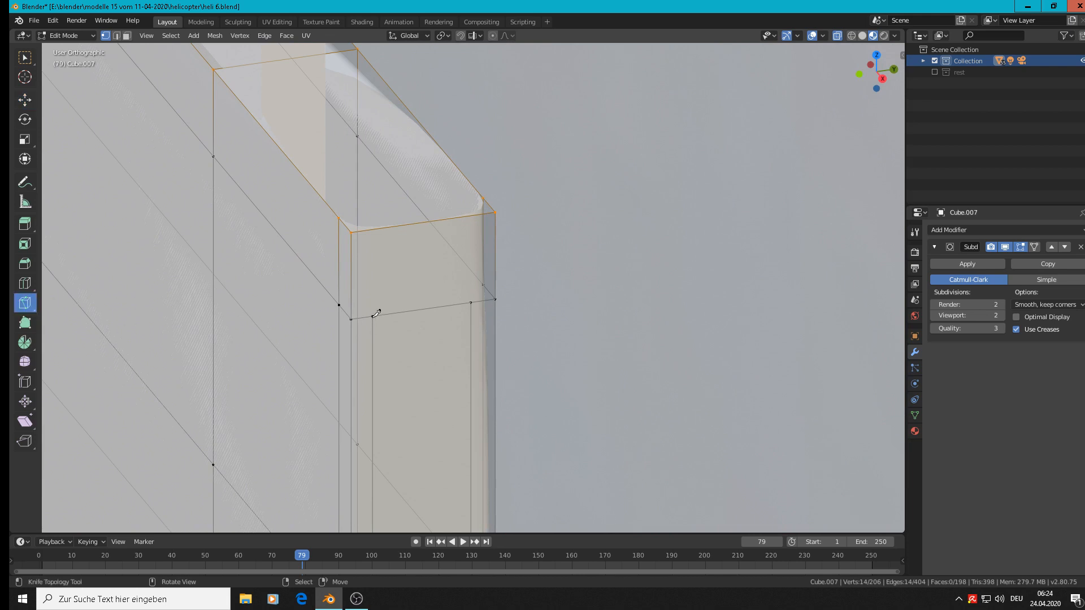
left_click(372, 316)
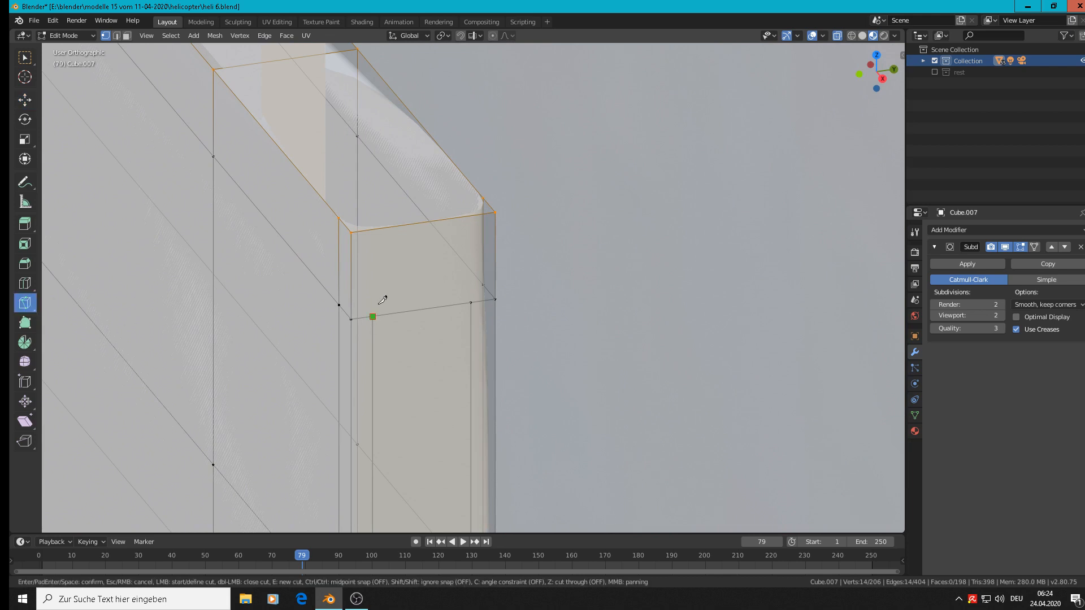
left_click(377, 225)
key("Return")
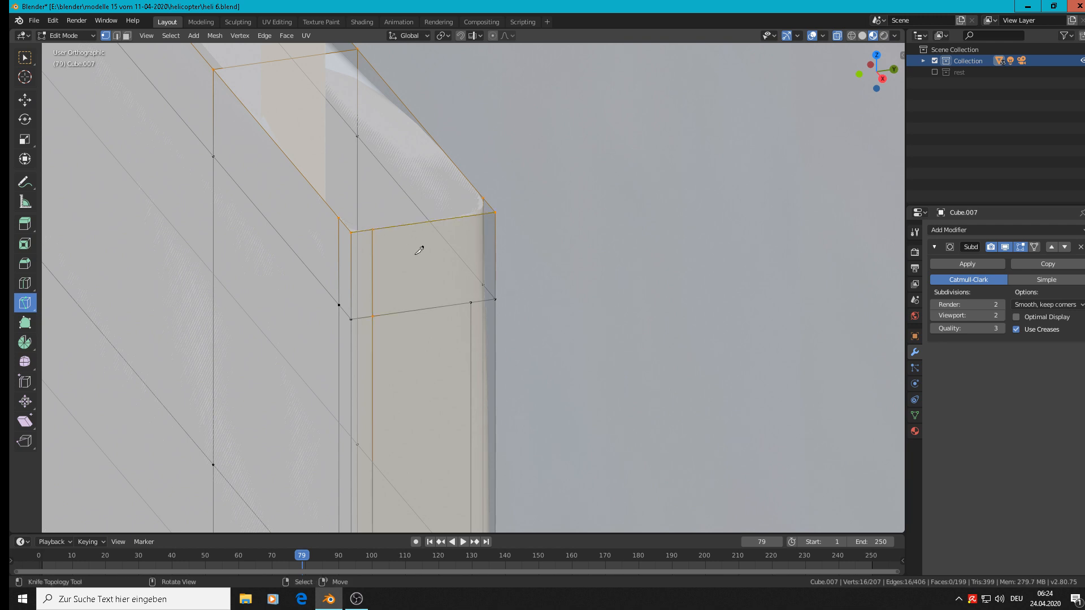
left_click(471, 302)
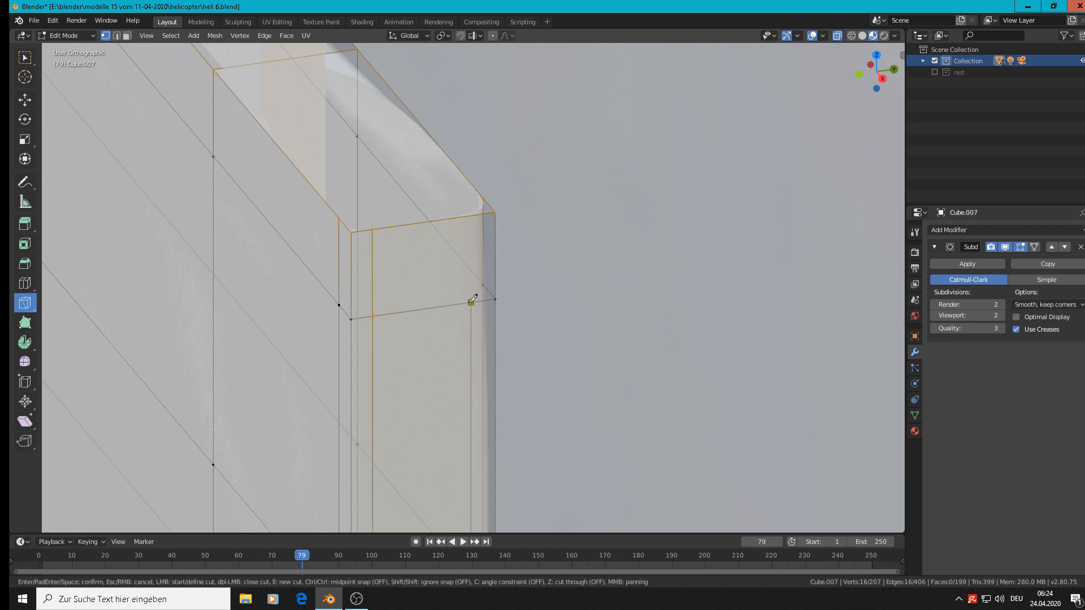
left_click(474, 213)
key("Return")
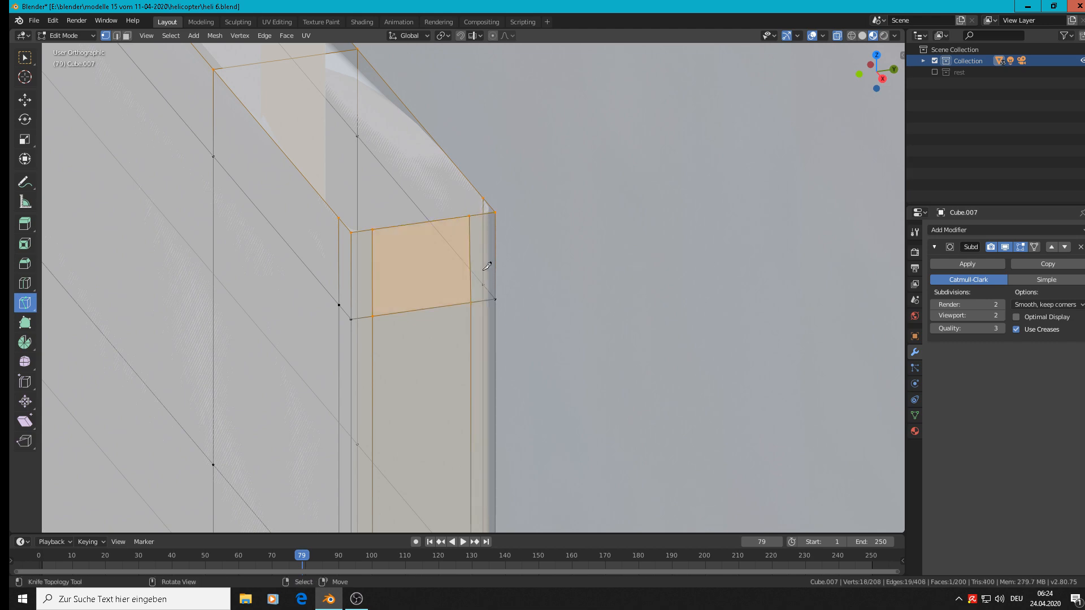
Step: Apply the door object's rotation and scale in Object Mode, and return to editing its mesh
scroll(449, 330, "down", 3)
scroll(453, 337, "down", 3)
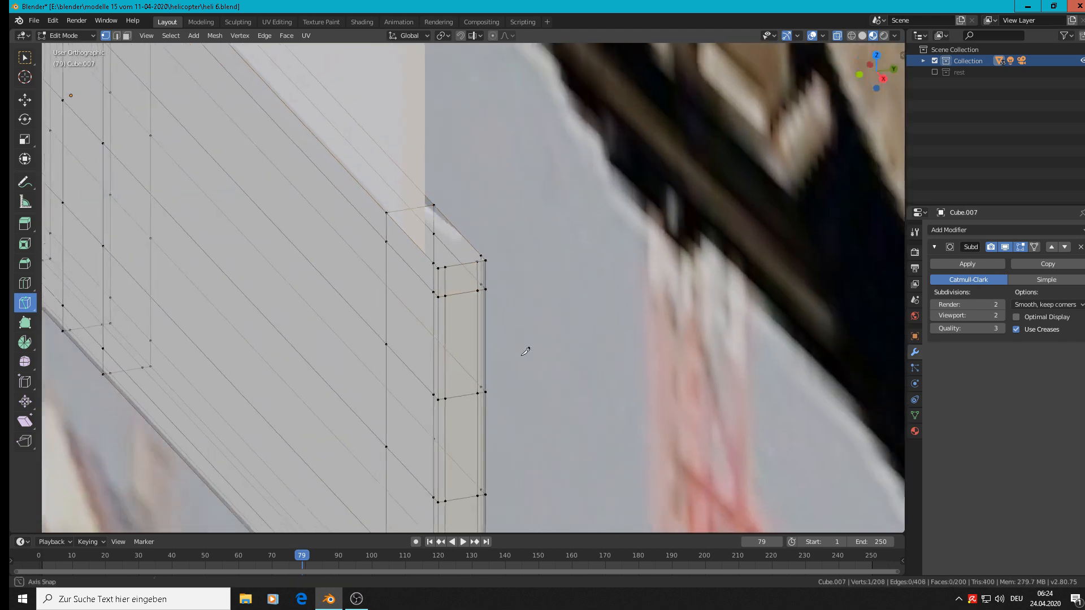
middle_click_drag(523, 350, 614, 344)
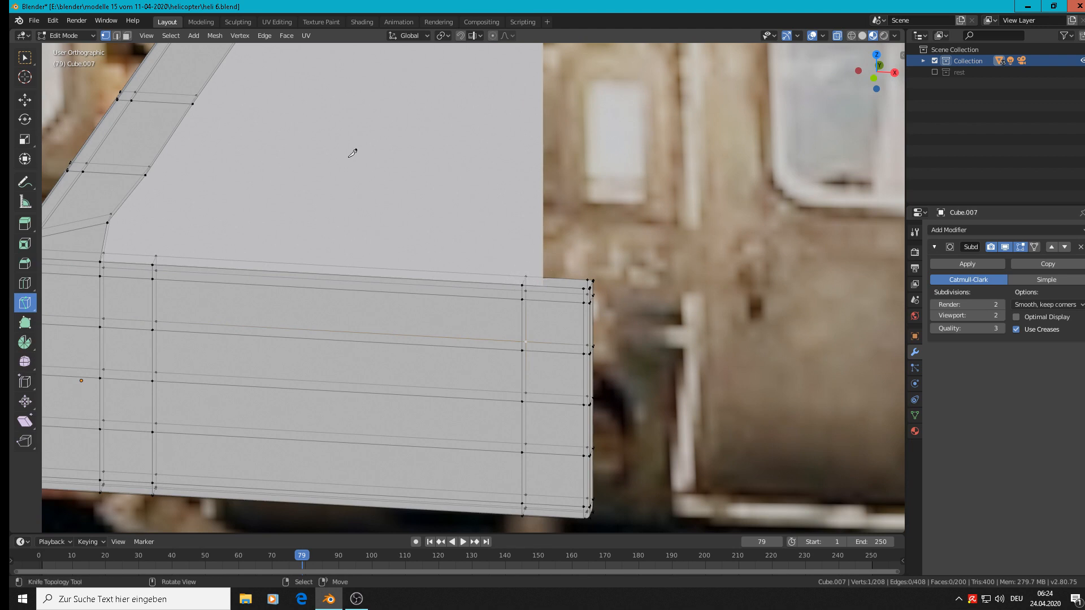
key("Tab")
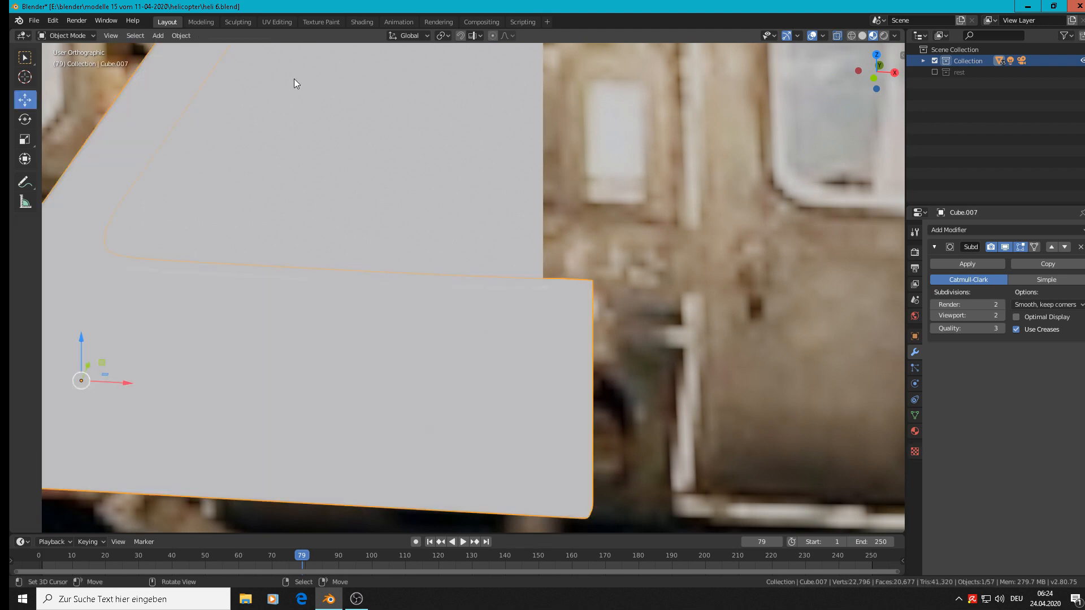
left_click(181, 36)
mouse_move(212, 93)
left_click(347, 138)
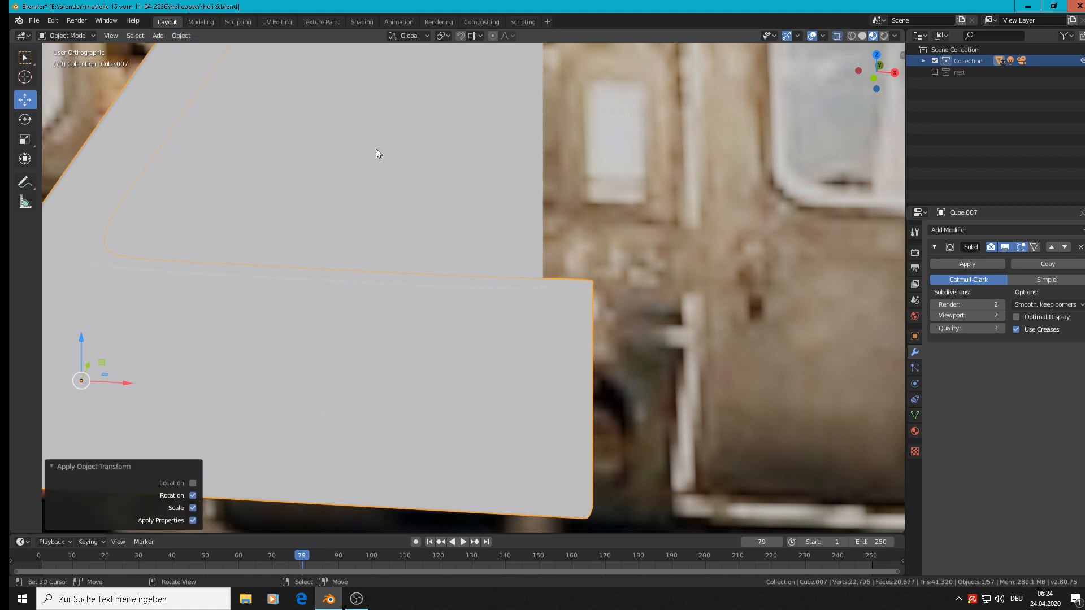
key("Tab")
scroll(591, 277, "down", 3)
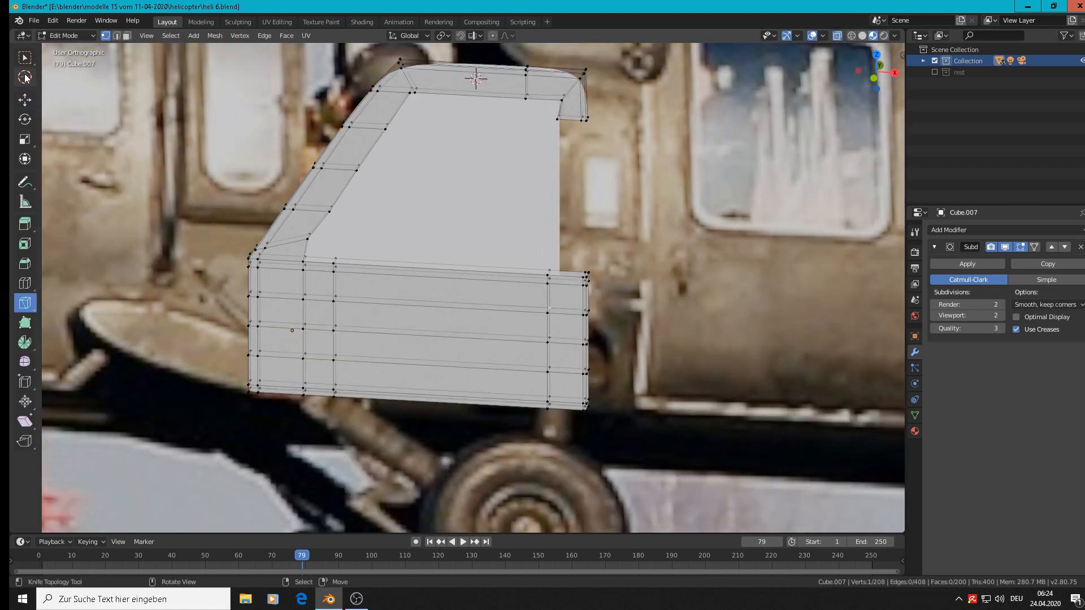
Step: Select the open edges at the lower panel's upper rear corner and the top rail's downturned end, and join them with Bridge Edge Loops
left_click(25, 100)
key("alt+a")
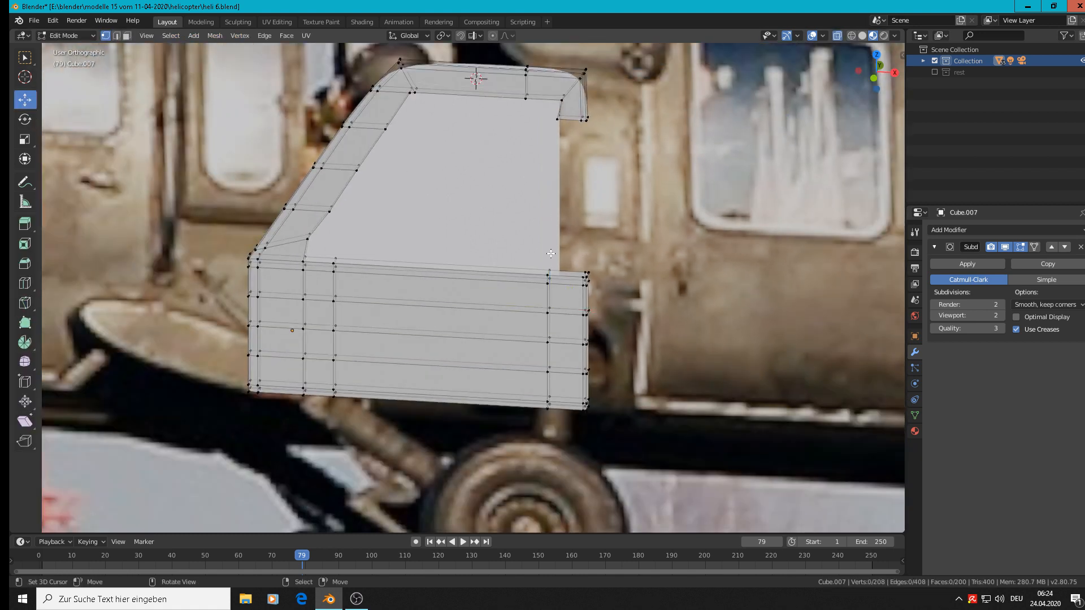
key("c")
left_click_drag(550, 268, 591, 264)
key("Escape")
key("c")
left_click_drag(558, 126, 591, 119)
key("Escape")
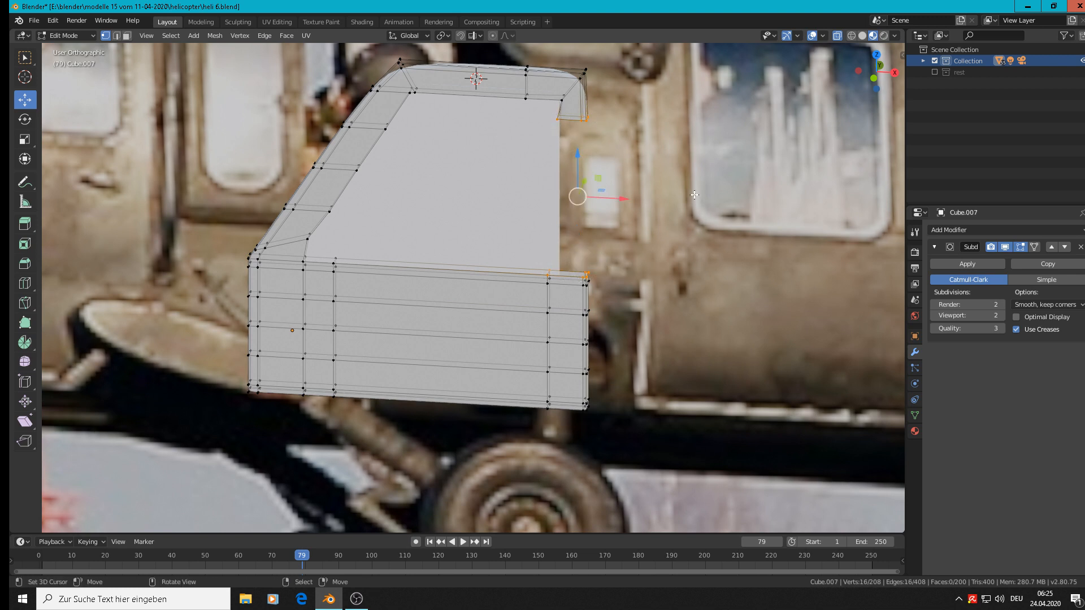
key("F3")
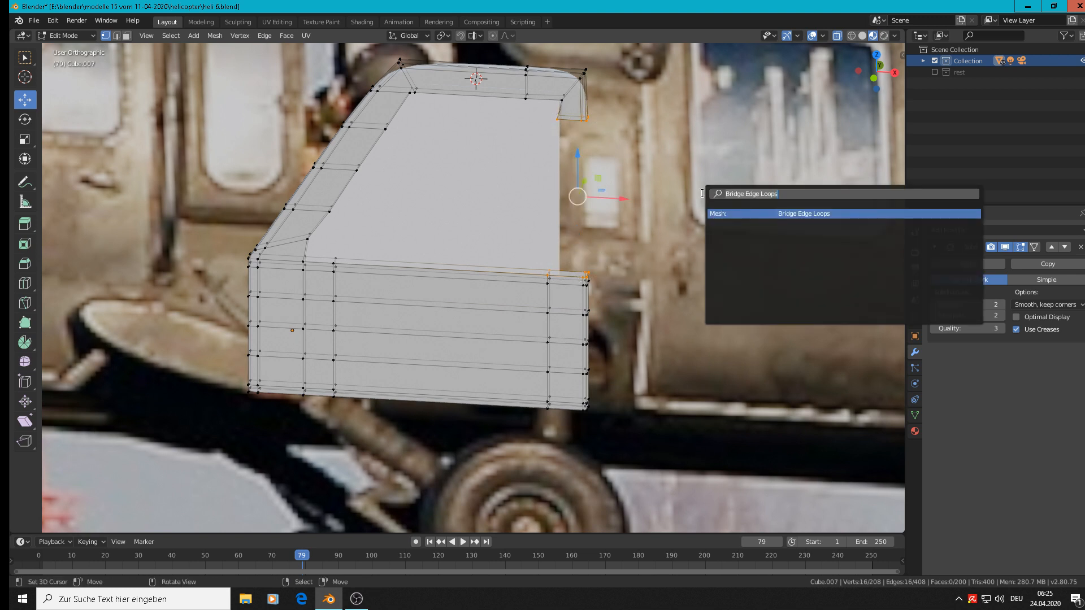
left_click(789, 215)
Step: Examine the bridged window post in front orthographic view with the selection cleared
scroll(693, 262, "up", 2)
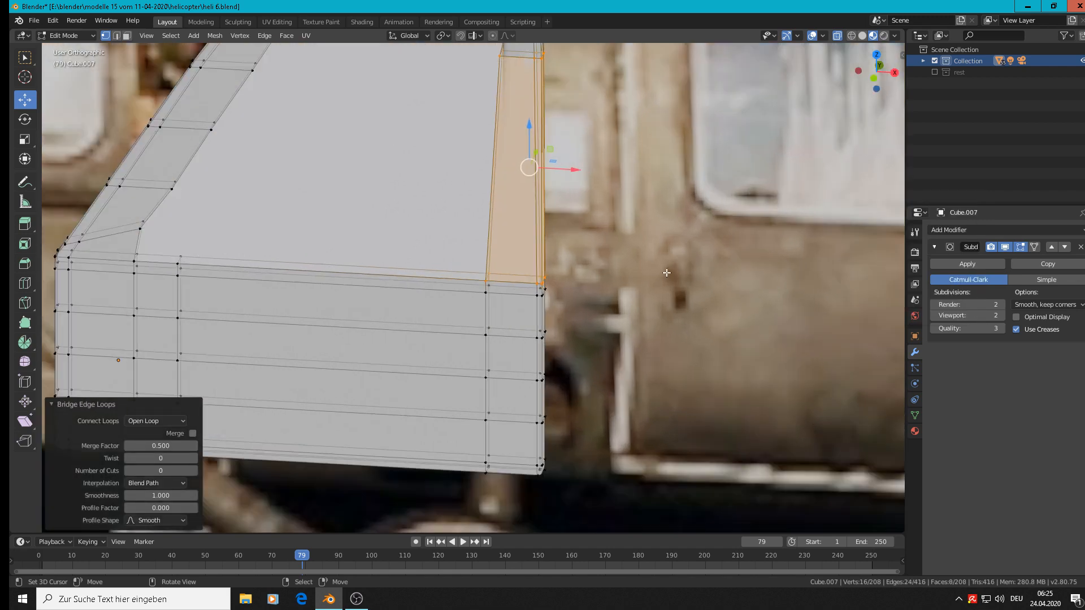
key("KP_1")
scroll(621, 245, "down", 3)
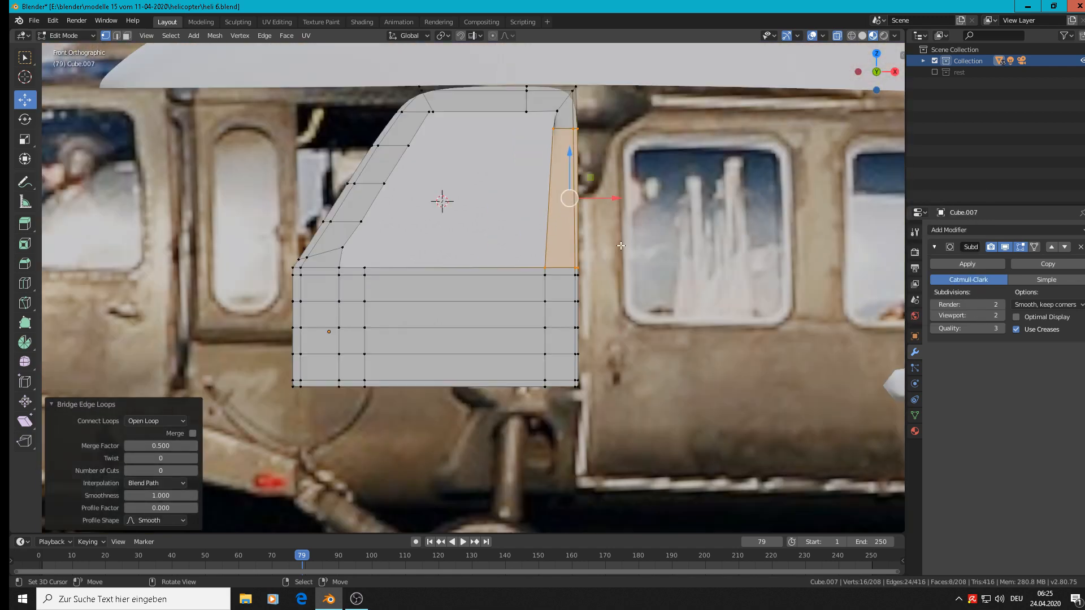
middle_click_drag(621, 223, 509, 260, "shift")
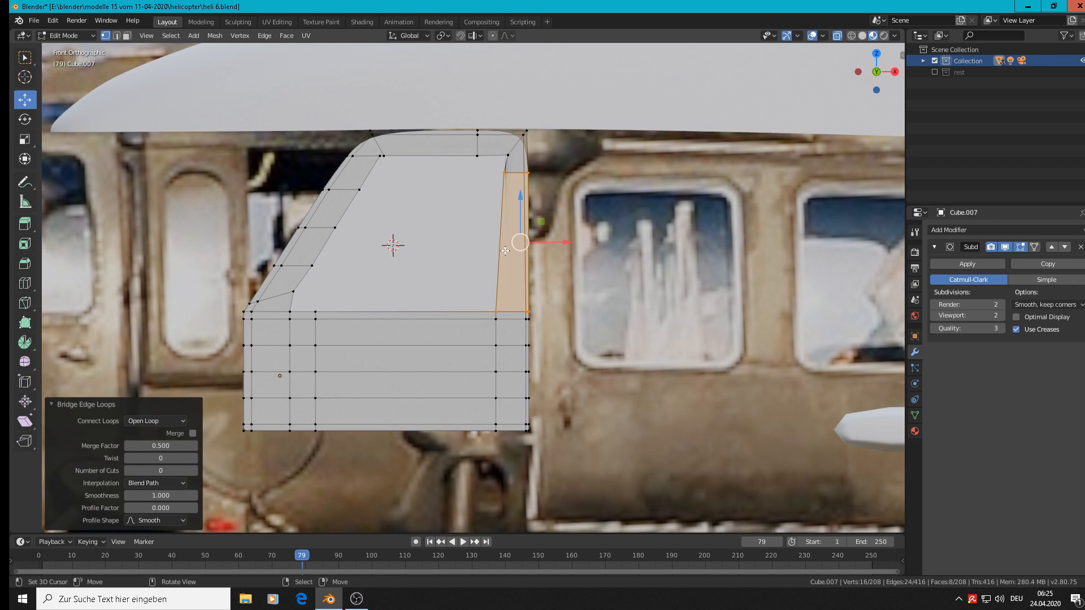
key("alt+a")
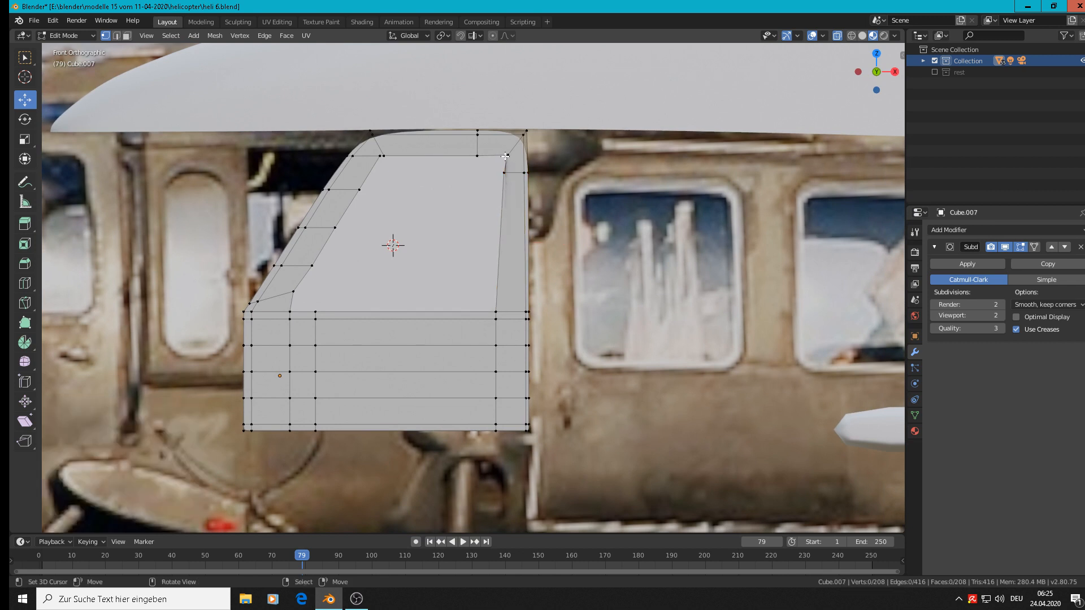
Step: Select the vertical vertex column along the window post's inner edge and flatten it by scaling to 0 on the X axis
key("c")
left_click_drag(506, 157, 491, 449)
key("Escape")
type("s")
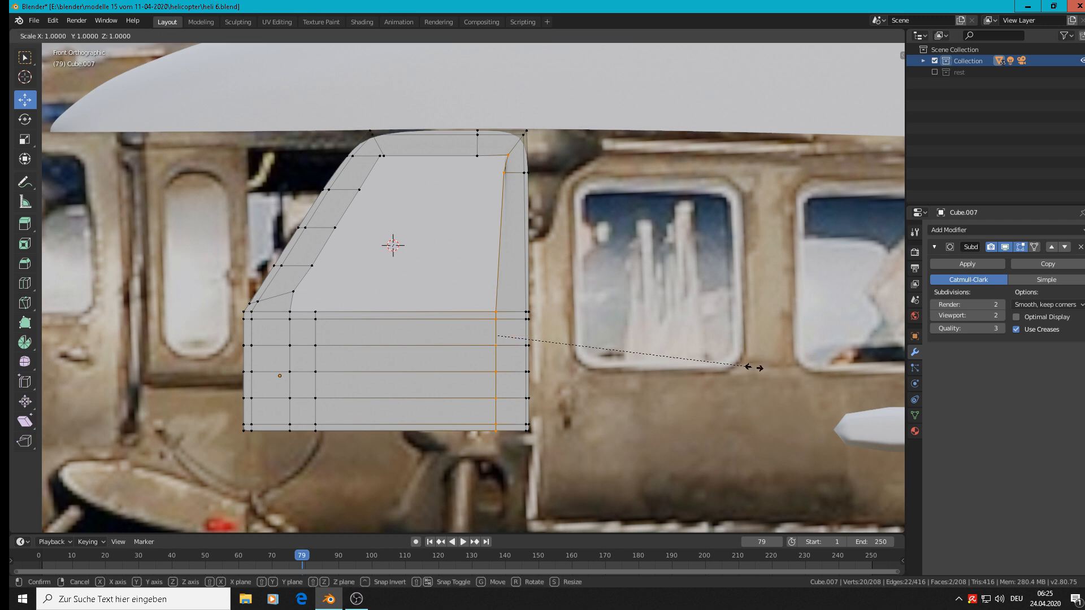
type("x0")
key("Return")
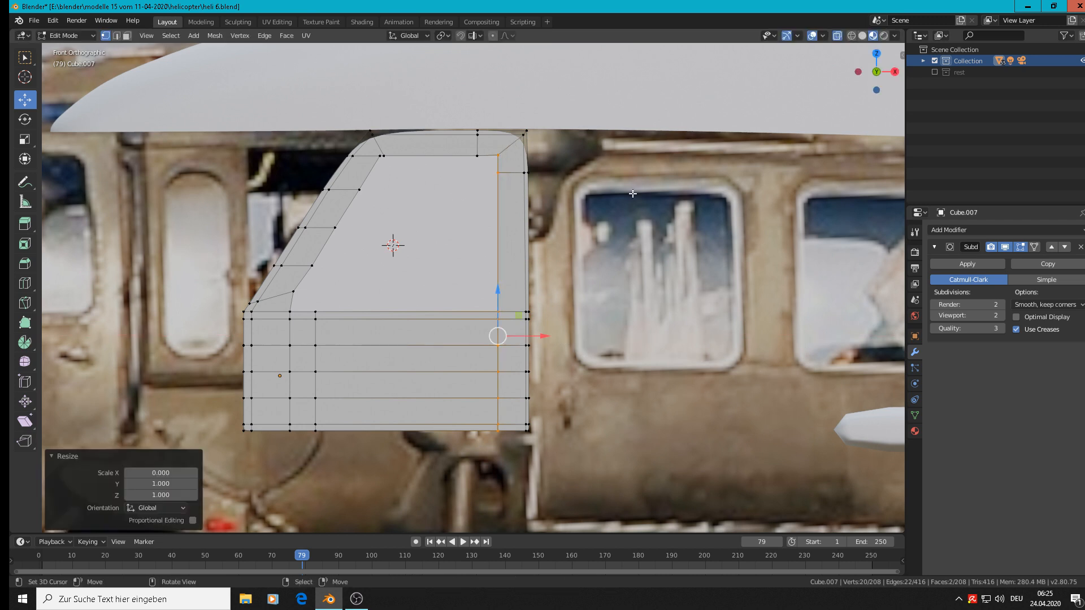
Step: Add loop cuts on both sides of the window frame's upper rear corner, slid to factors of -0.81 and about 0.75, and leave mesh editing
scroll(541, 142, "up", 5)
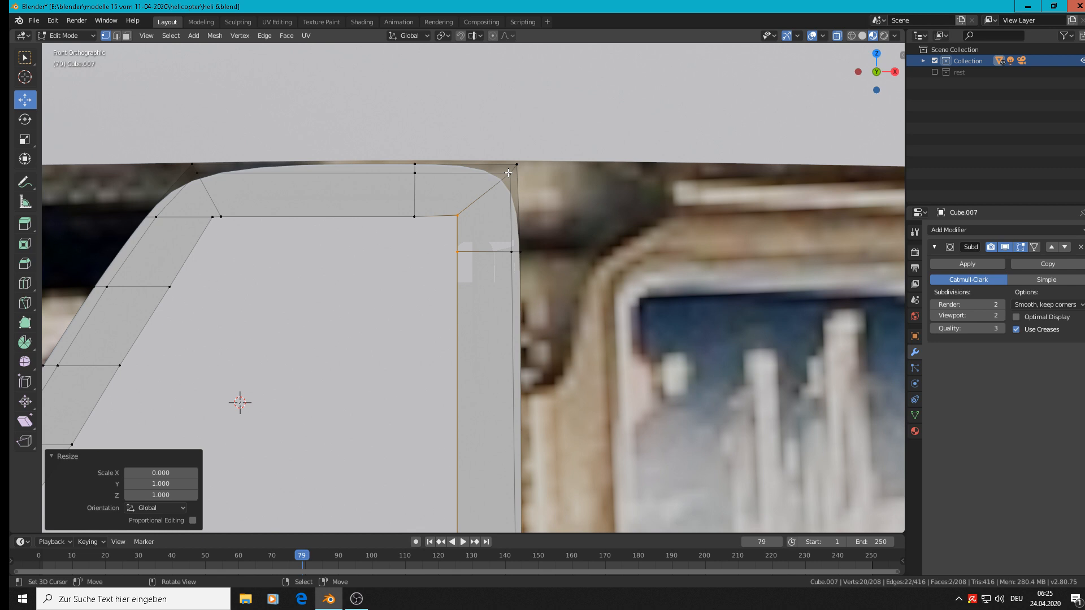
key("ctrl+r")
left_click(474, 183)
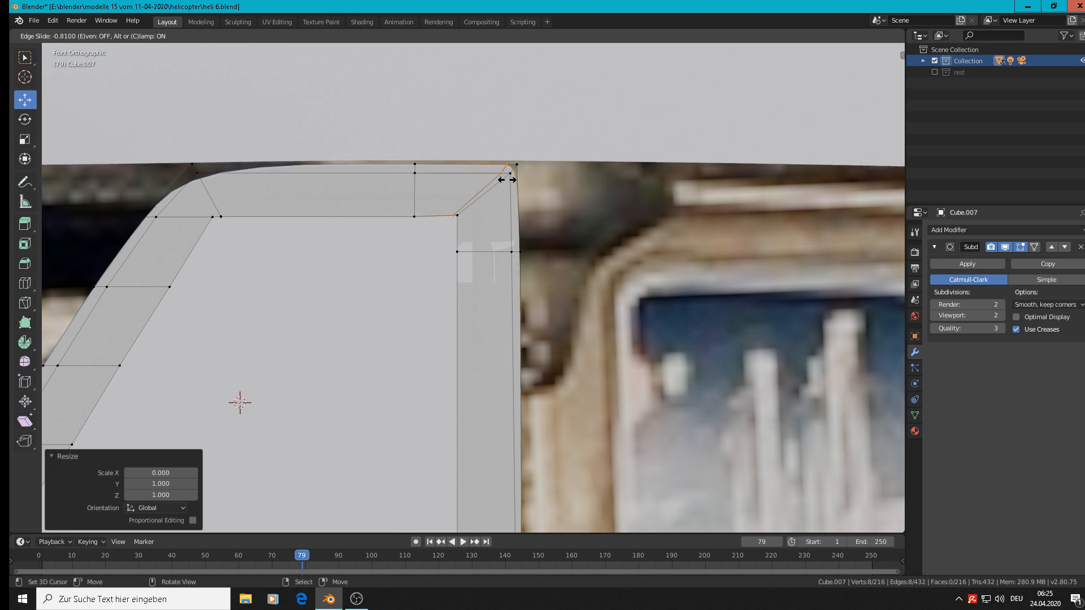
left_click(506, 180)
key("ctrl+r")
left_click(497, 184)
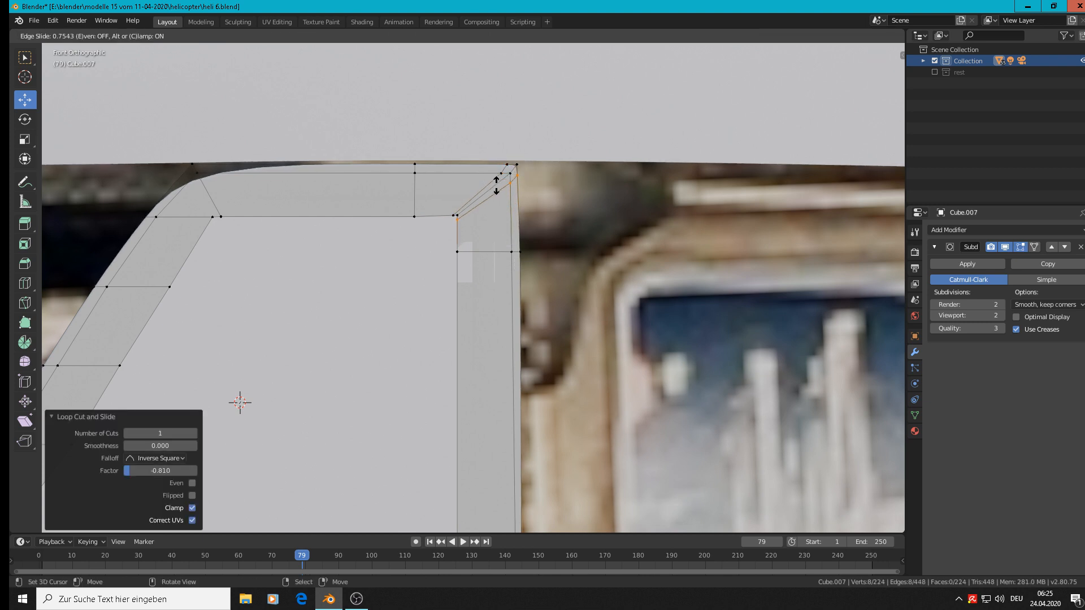
left_click(496, 186)
key("Tab")
Step: Select the door and its window pane together and move them 0.35 m along X and -0.174 m along Z in front view
scroll(511, 221, "down", 6)
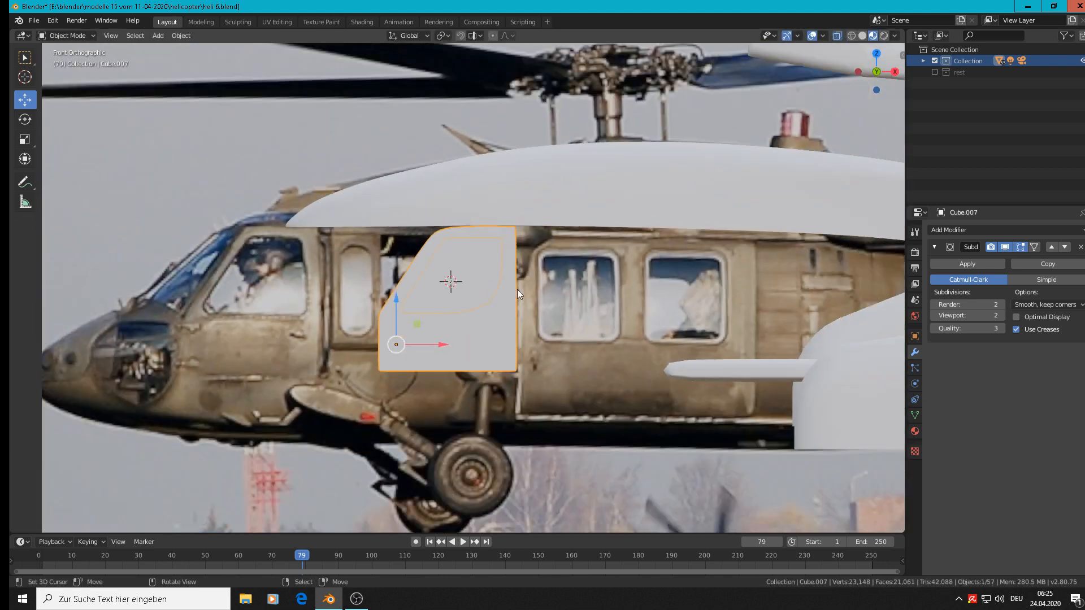
middle_click_drag(516, 289, 626, 332)
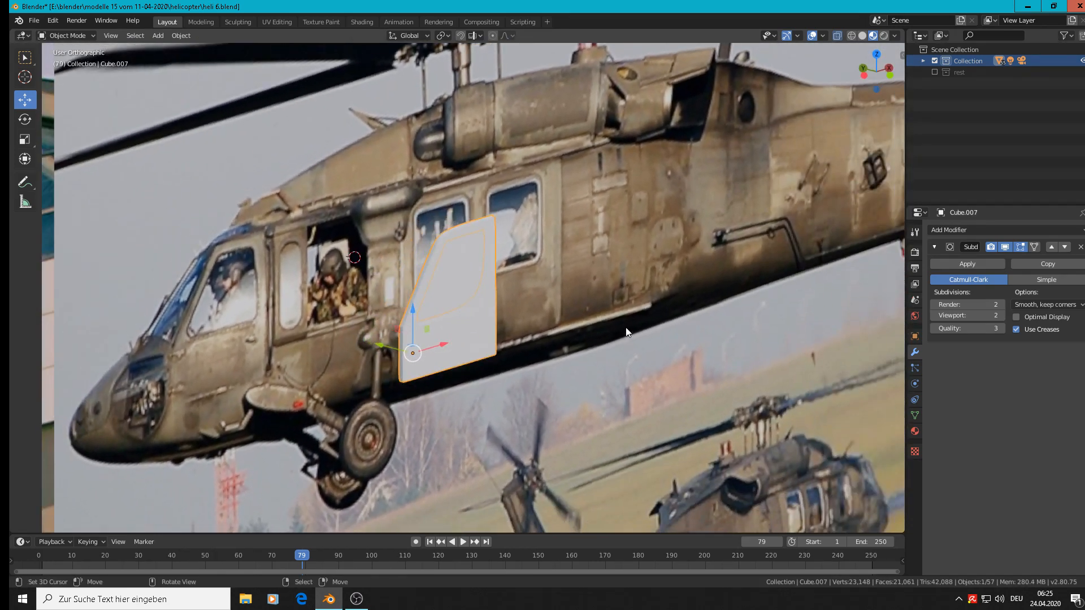
scroll(470, 282, "down", 3)
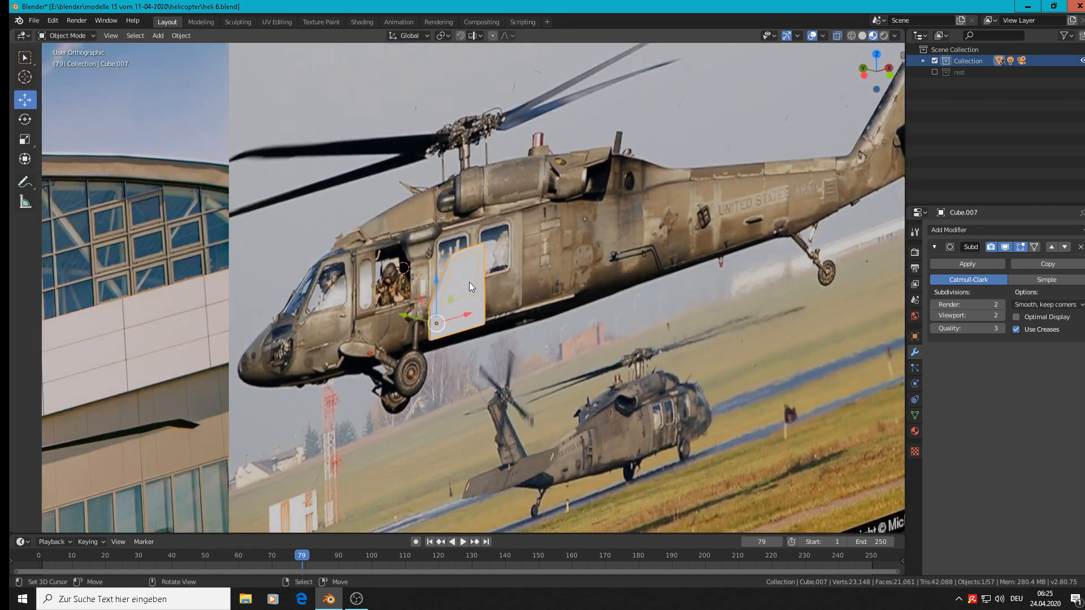
middle_click_drag(557, 340, 478, 317)
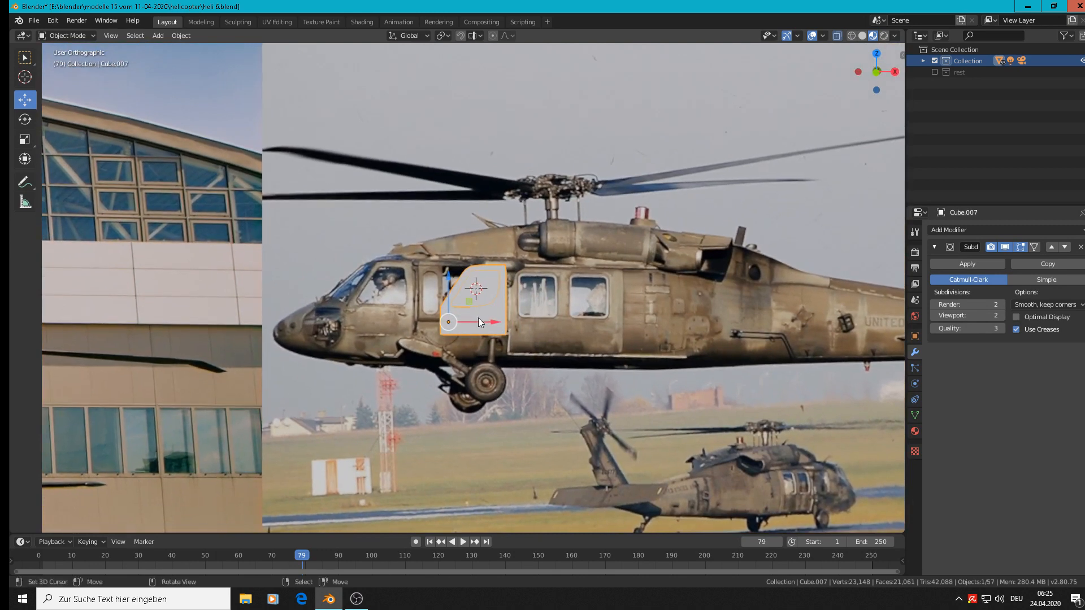
key("KP_1")
scroll(477, 302, "down", 3)
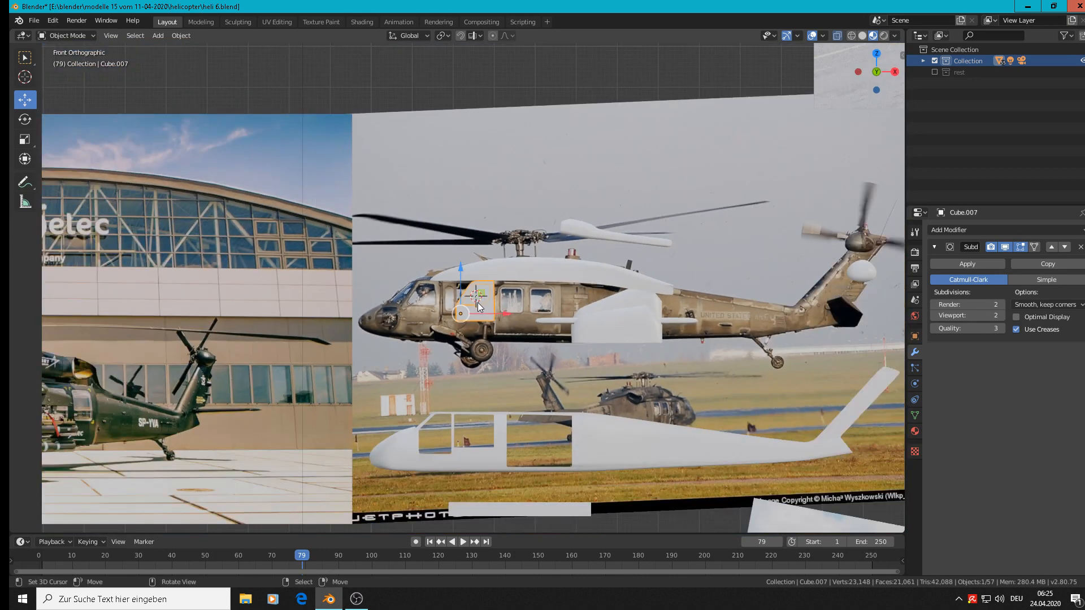
left_click(489, 301, "shift")
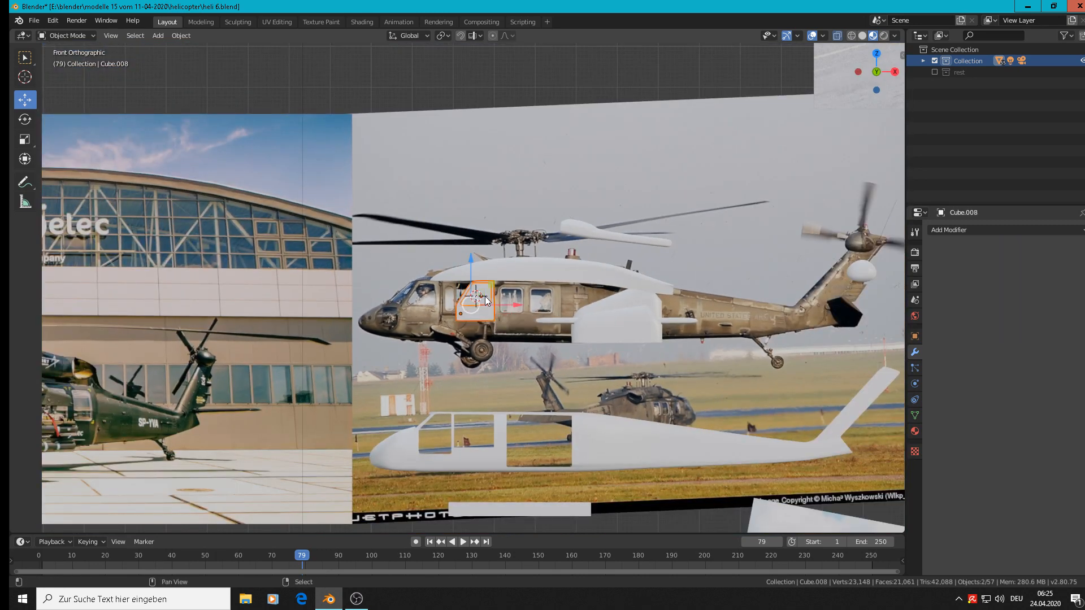
key("g")
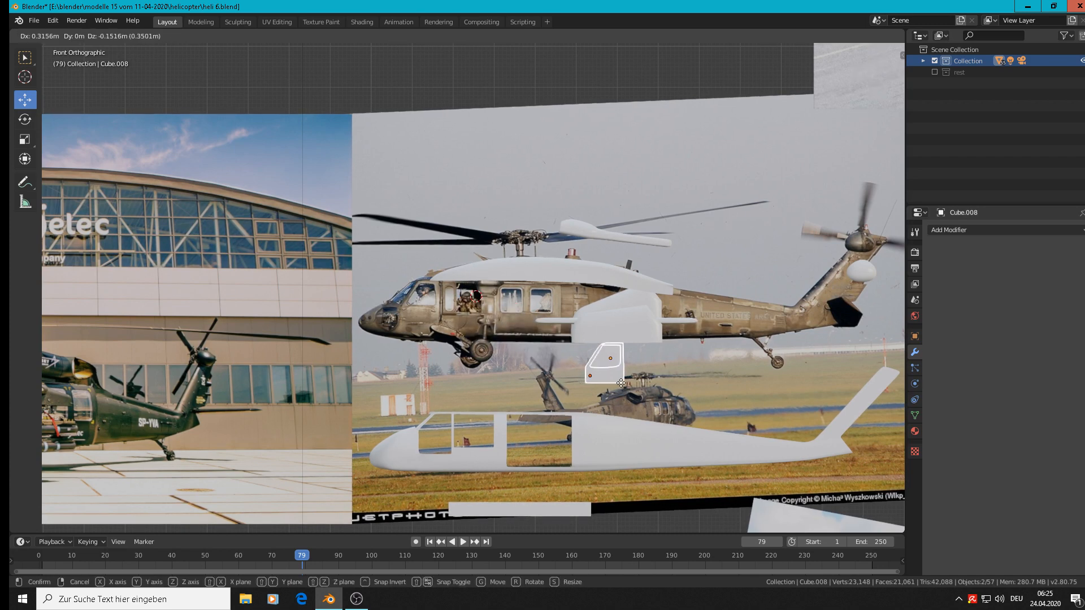
left_click(635, 394)
scroll(615, 377, "up", 2)
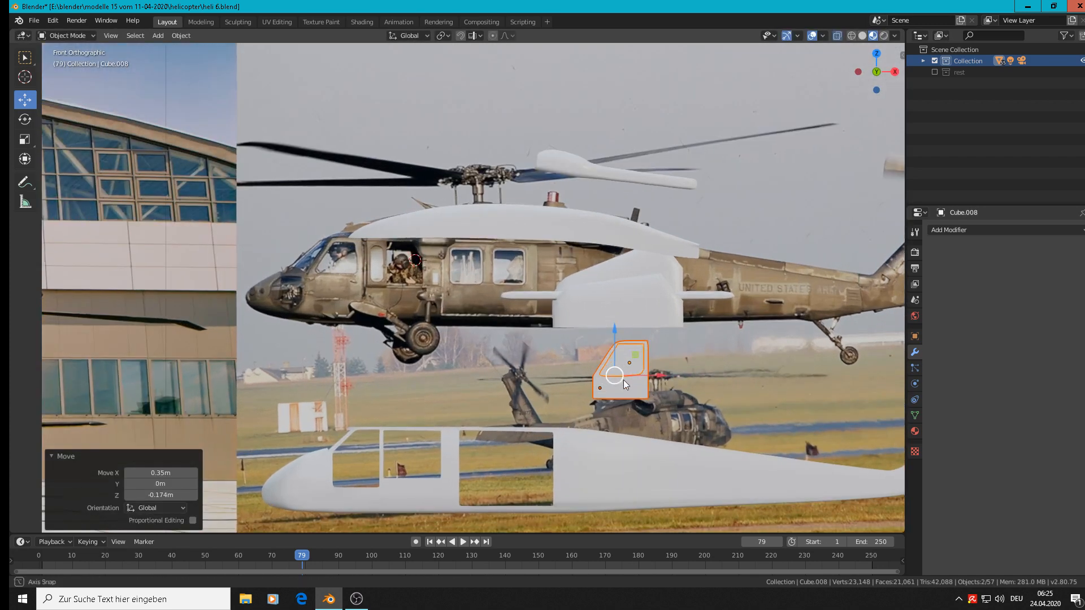
Step: Move the selected door and window pane -13.3 m along Y in top view, placing them beside the other helicopter parts
key("KP_5")
key("KP_7")
scroll(765, 379, "down", 9)
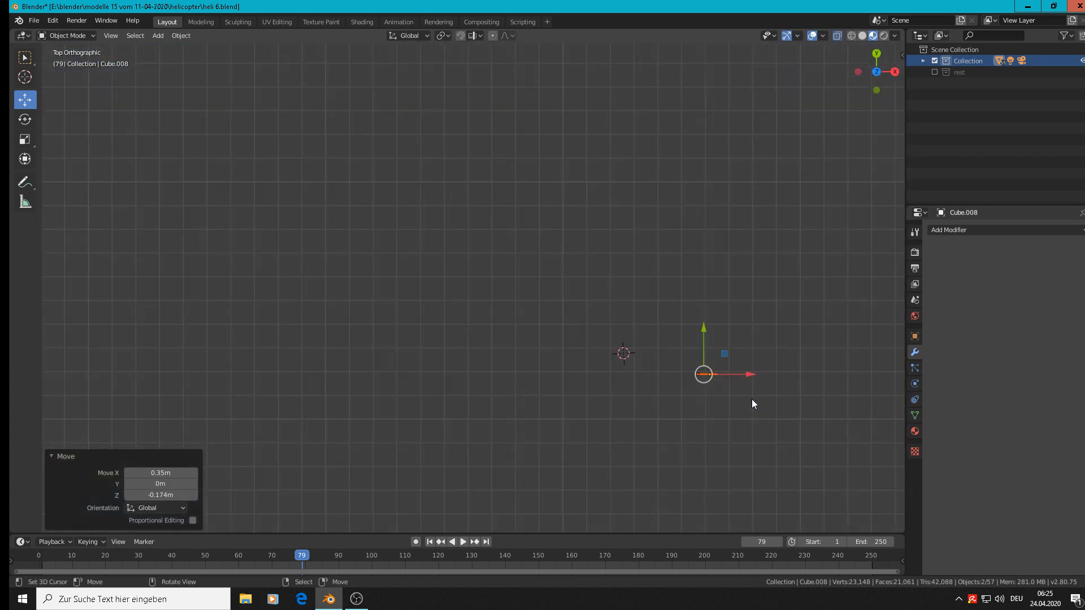
middle_click_drag(734, 421, 505, 177, "shift")
scroll(498, 242, "down", 4)
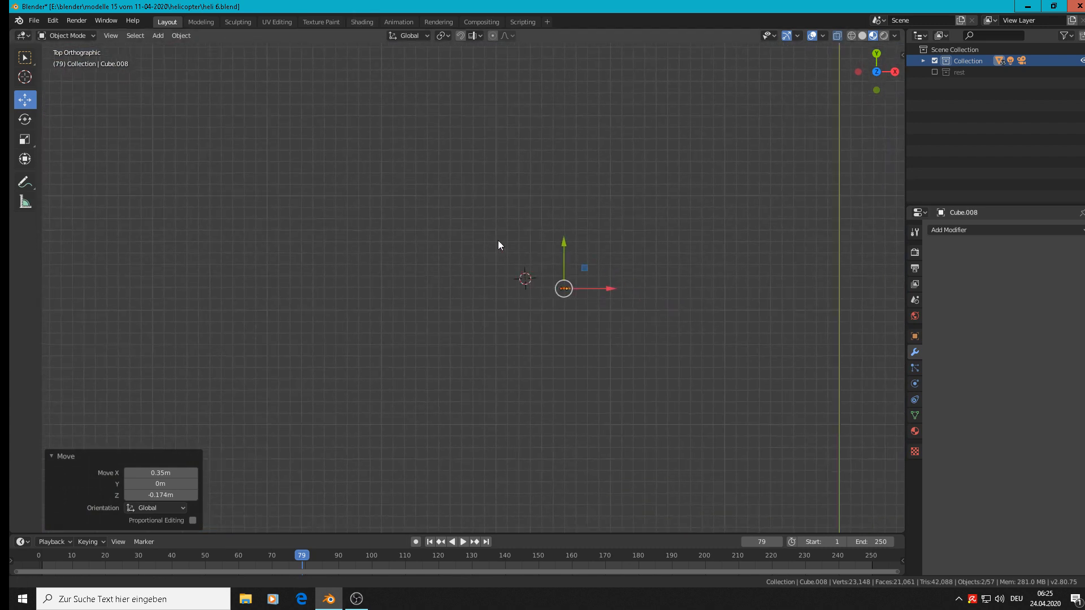
middle_click_drag(498, 241, 416, 75, "shift")
scroll(467, 146, "down", 7)
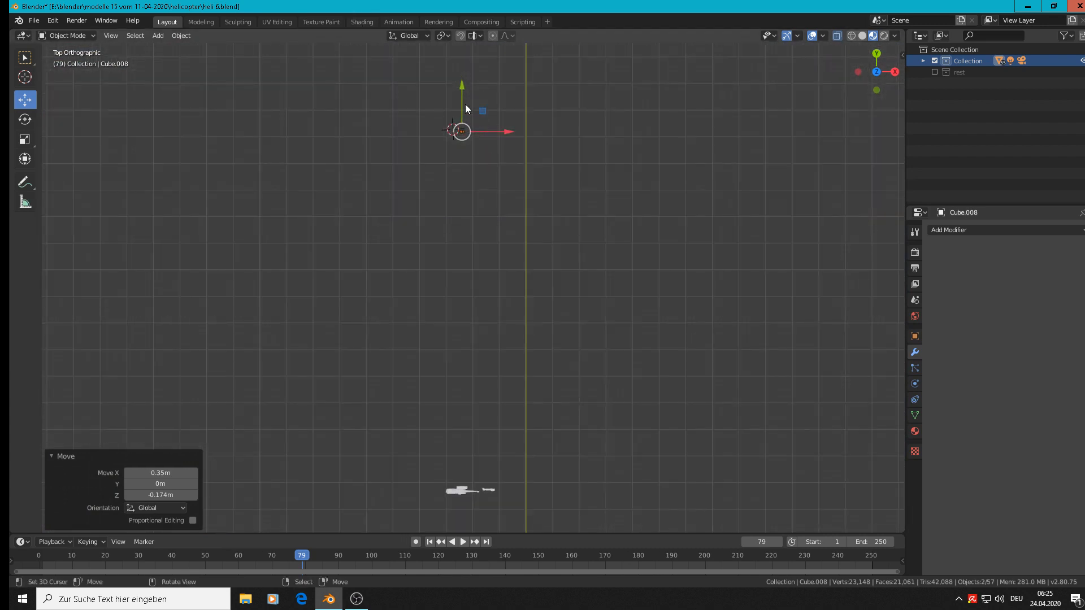
left_click_drag(462, 80, 478, 438)
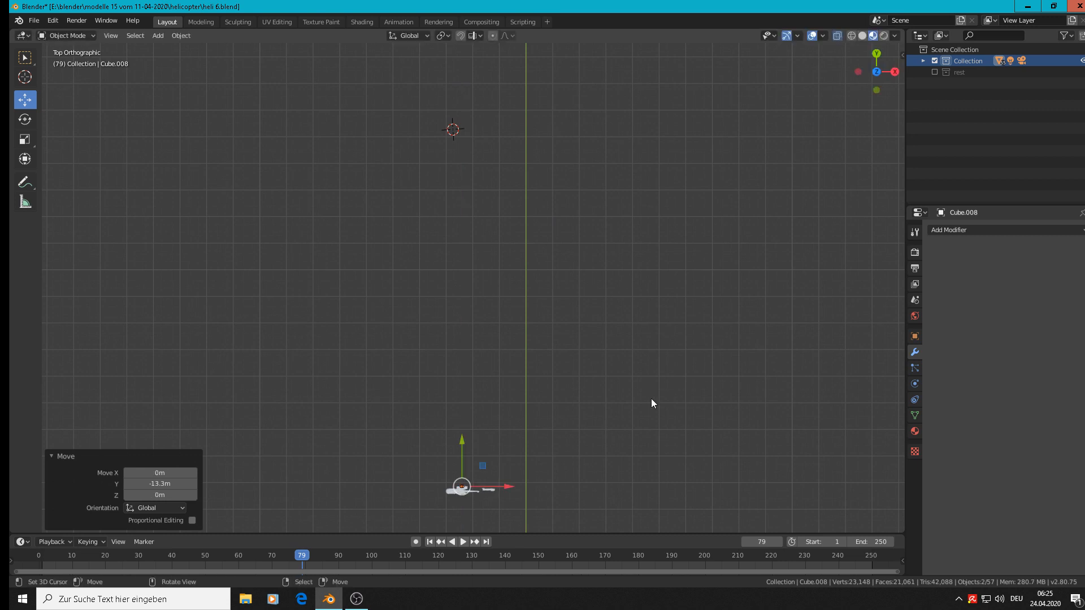
Step: Examine the door's placement relative to the fuselage and other parts from the front and at an angle, with the selection cleared
key("KP_1")
scroll(493, 400, "up", 5)
middle_click_drag(504, 309, 499, 292, "shift")
middle_click_drag(507, 397, 692, 409, "shift")
scroll(584, 266, "up", 9)
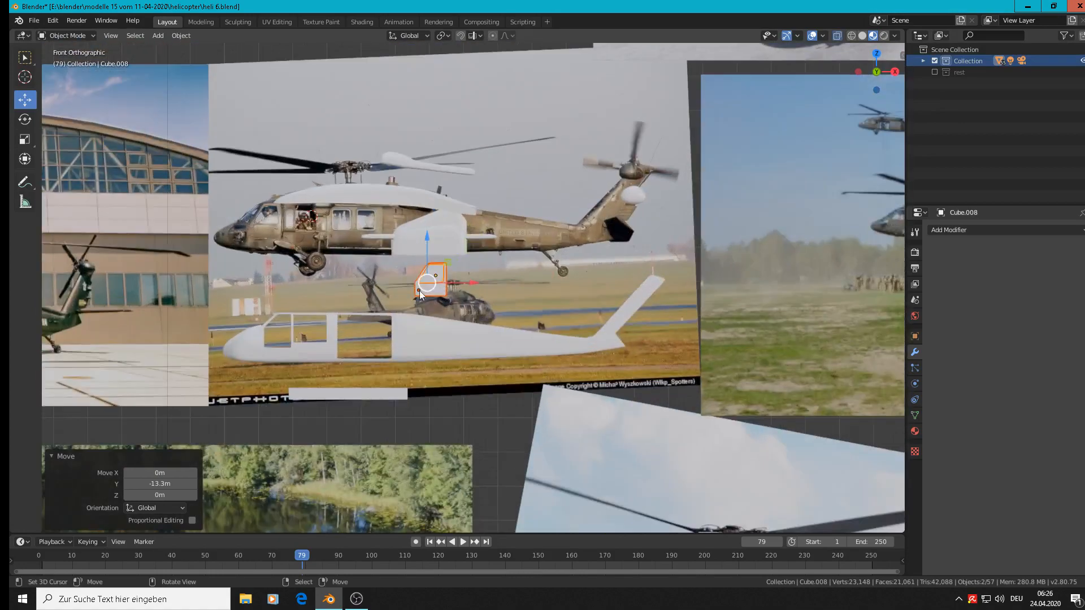
scroll(419, 290, "up", 2)
middle_click_drag(425, 286, 459, 288)
scroll(482, 299, "down", 2)
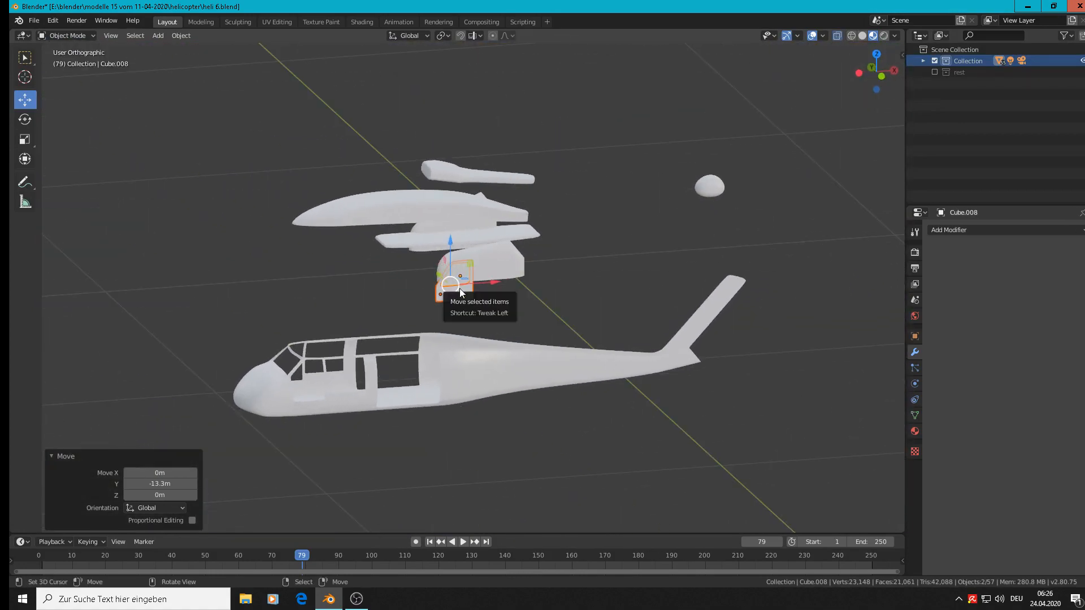
scroll(459, 288, "down", 1)
scroll(445, 455, "down", 2)
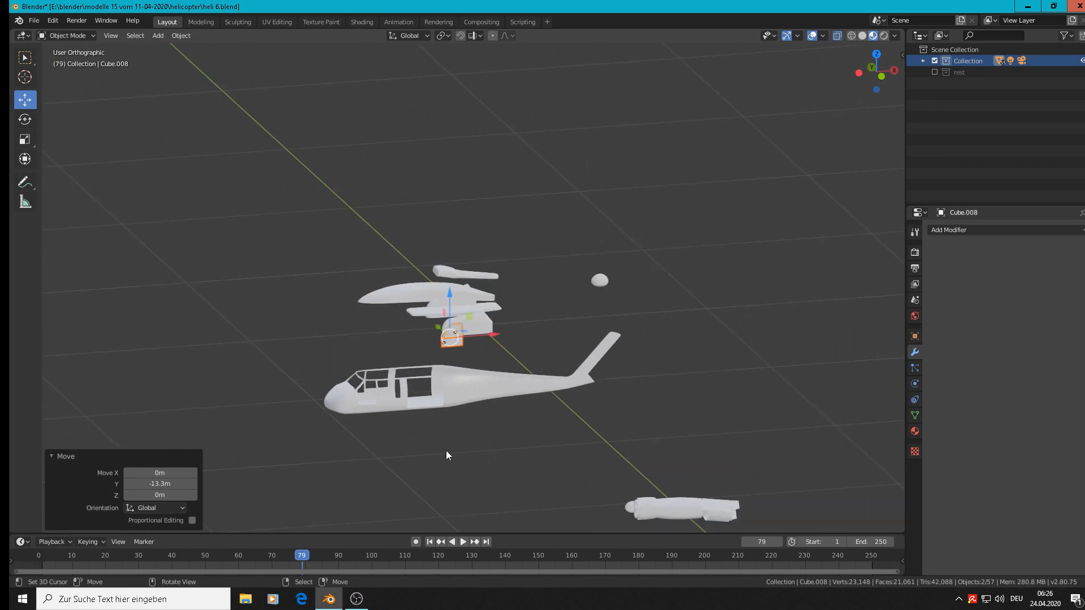
scroll(449, 438, "up", 3)
left_click(442, 391)
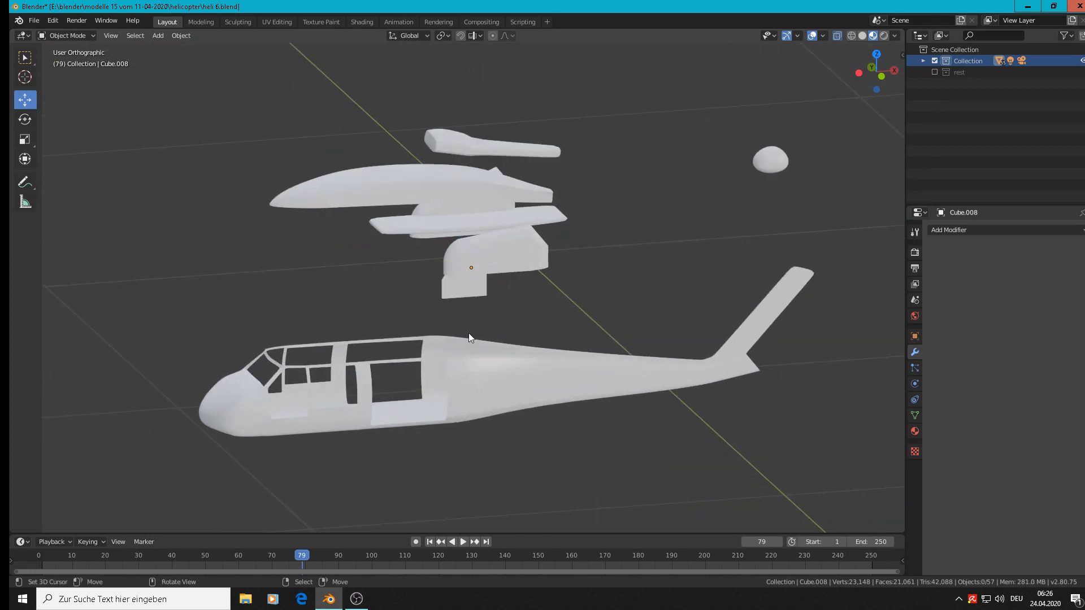
middle_click_drag(497, 323, 527, 327)
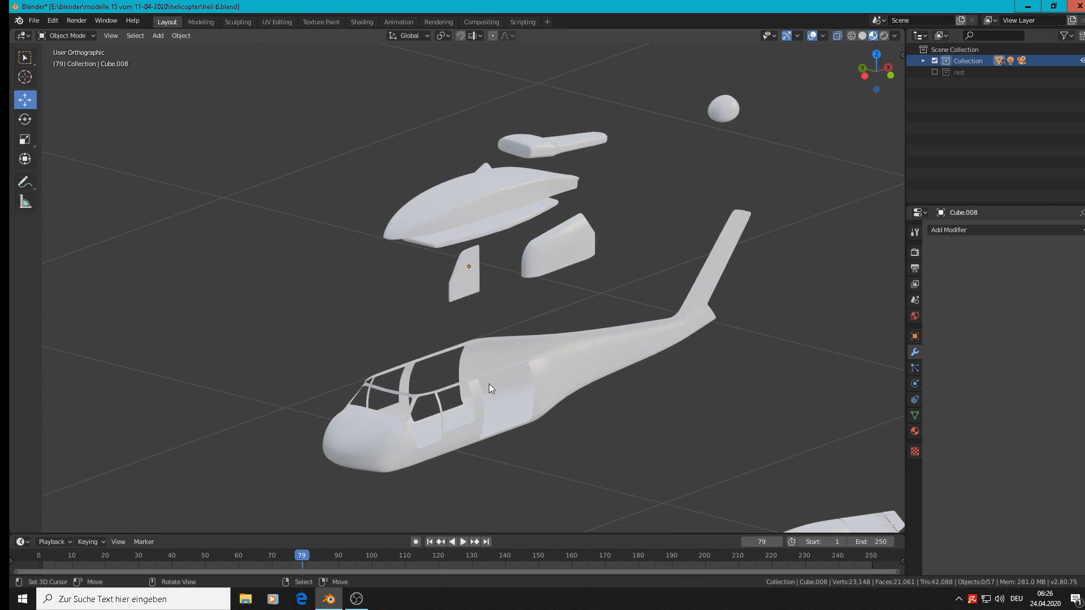
left_click(356, 599)
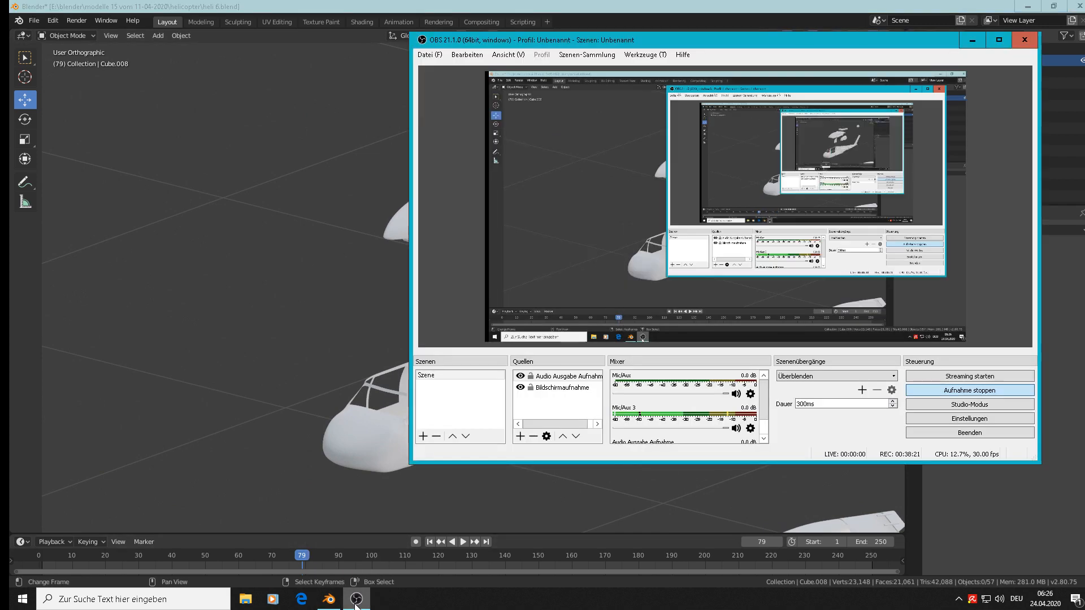